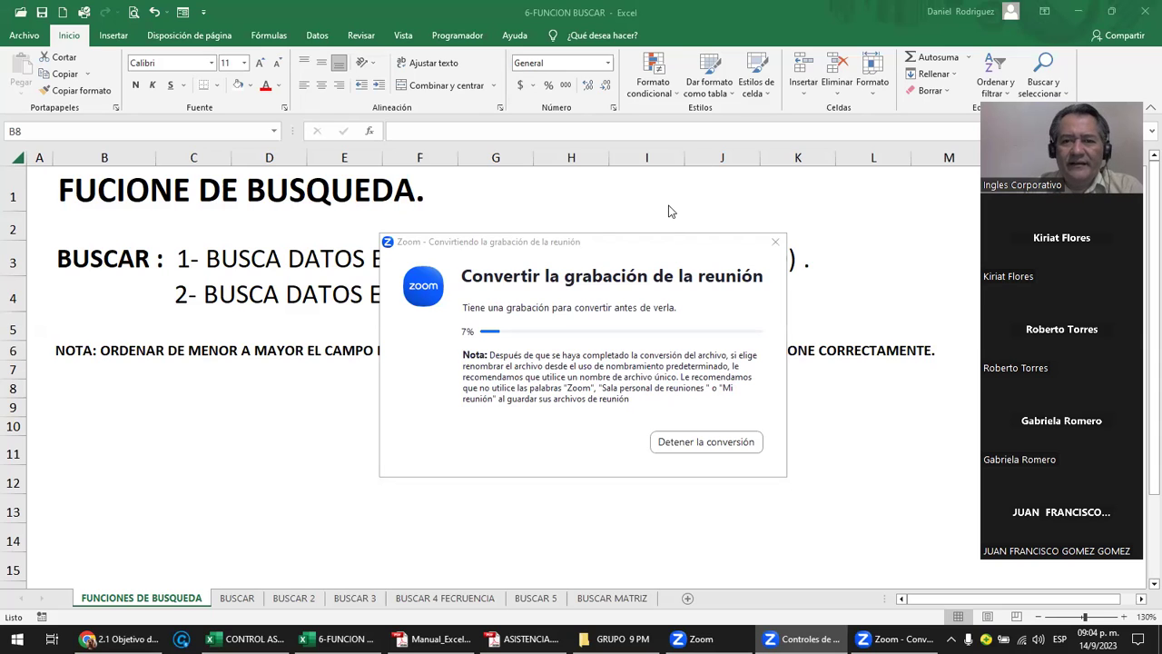
# - Bring the lookup workbook in front of the Zoom notice, then switch to the Excel manual PDF
pyautogui.hotkey('alt', 'Tab')
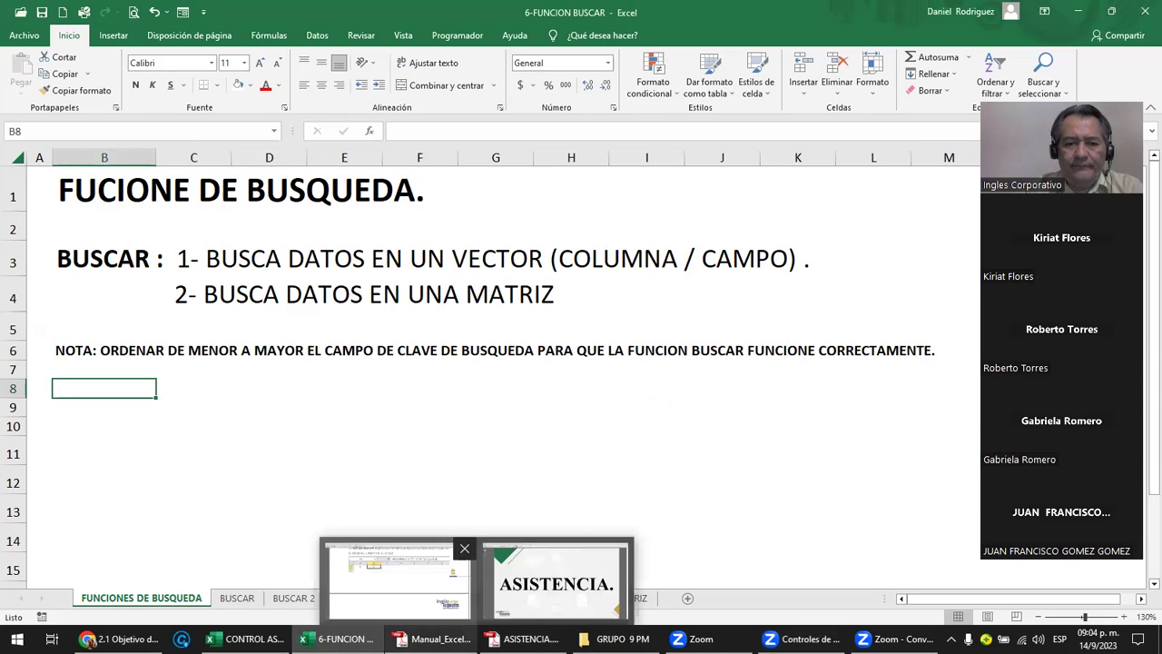
pyautogui.click(506, 570)
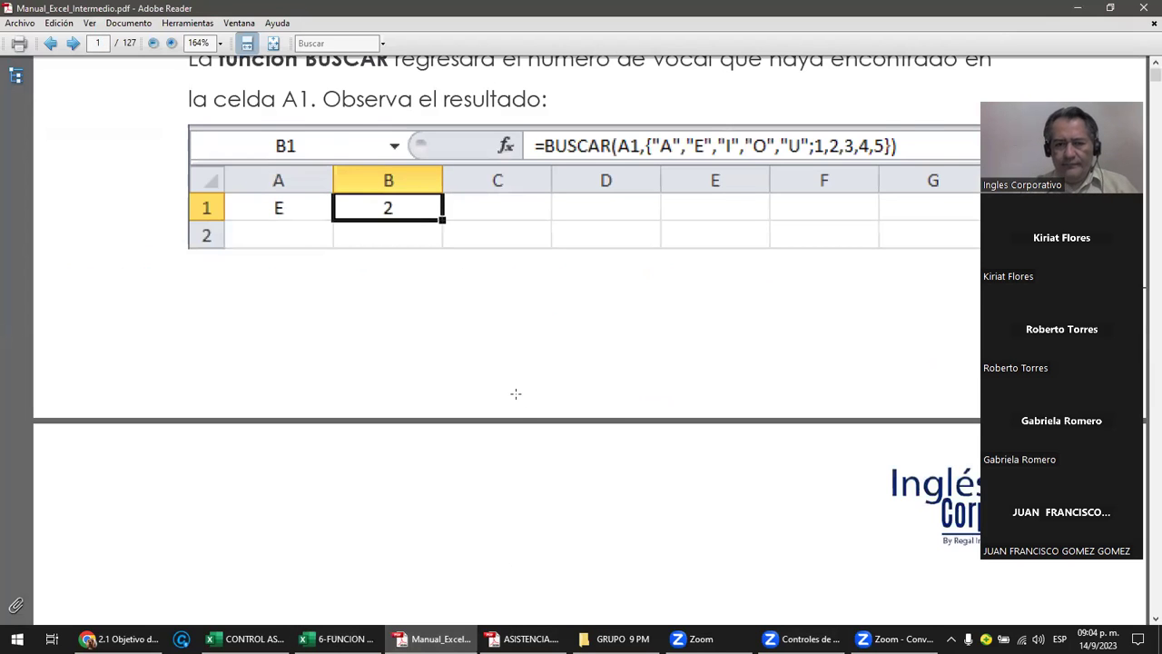
# - Go from the manual's first page through the Contenido to the 6. Función Buscar chapter
pyautogui.press('Home')
pyautogui.scroll(-5, 514, 393)
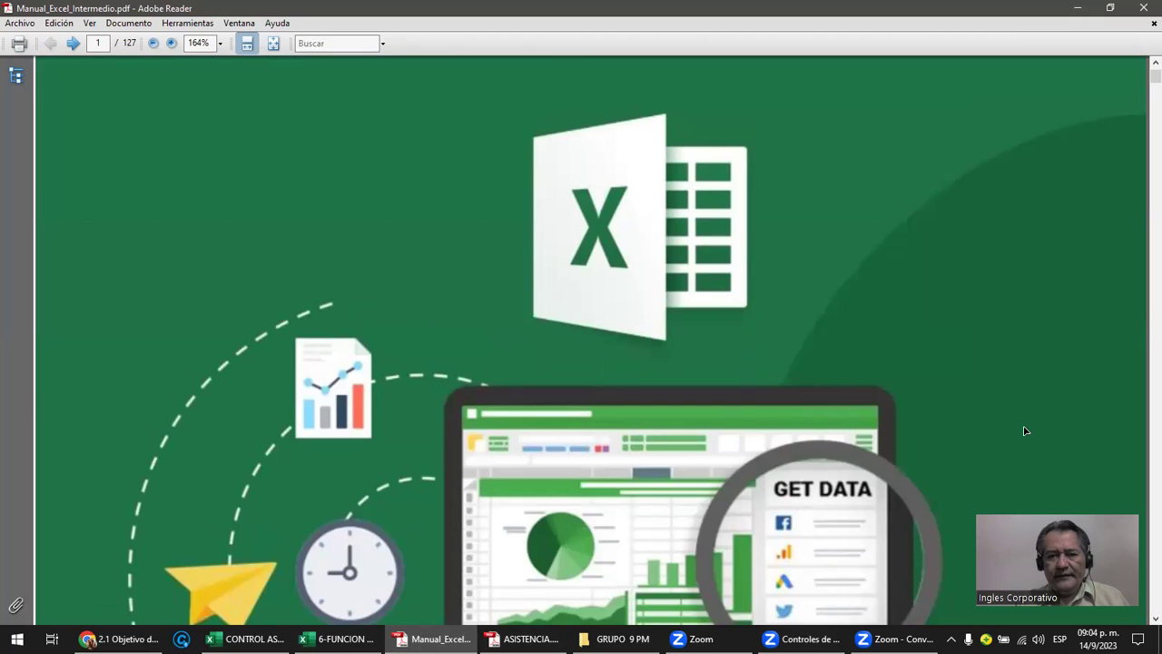
pyautogui.scroll(-5, 998, 428)
pyautogui.scroll(-2, 840, 427)
pyautogui.scroll(-4, 829, 433)
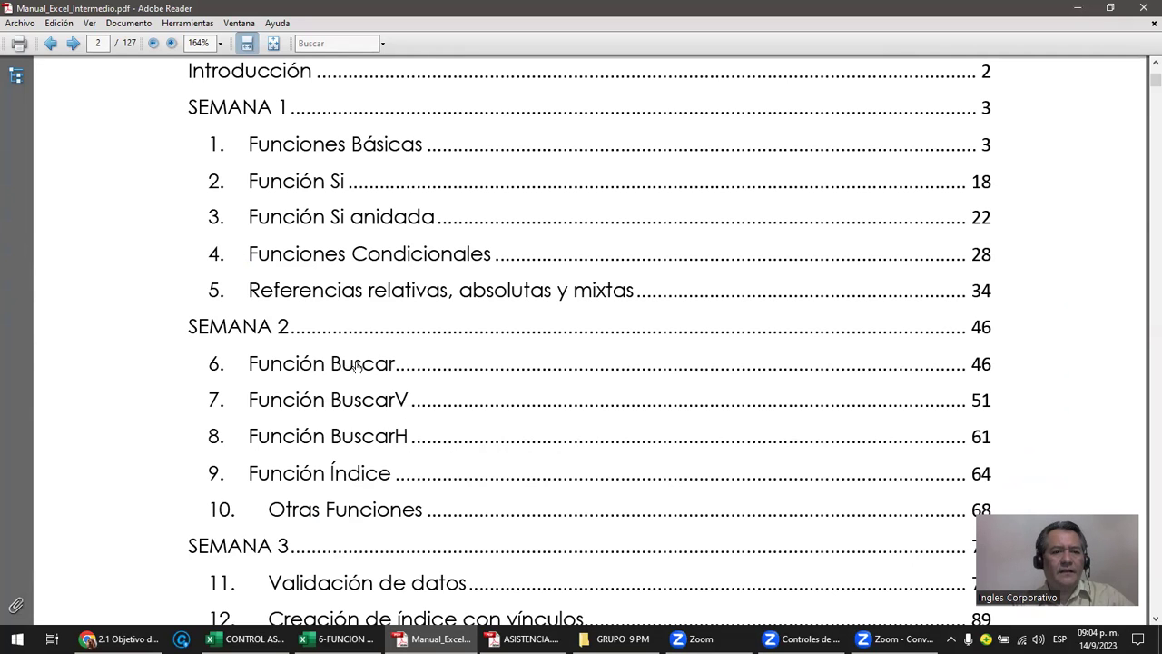
pyautogui.click(356, 365)
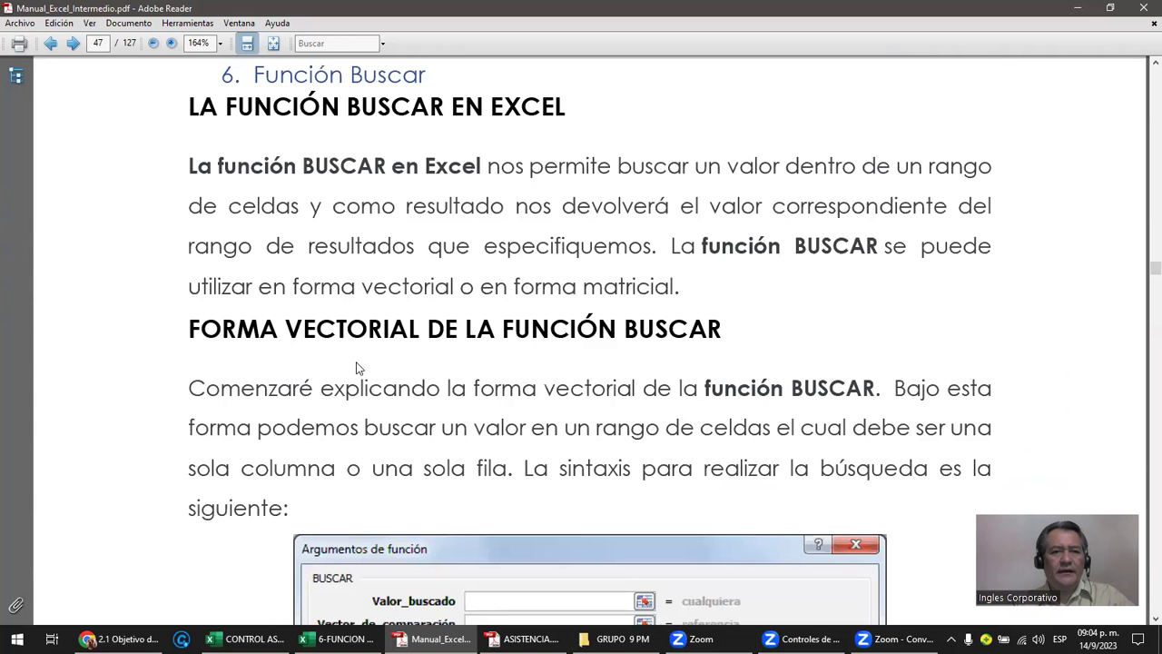
# - Read the Función Buscar section on page 47, then move to the online BUSCAR lesson in Chrome
pyautogui.scroll(2, 357, 368)
pyautogui.scroll(4, 357, 368)
pyautogui.scroll(2, 356, 368)
pyautogui.scroll(3, 357, 368)
pyautogui.scroll(-4, 357, 368)
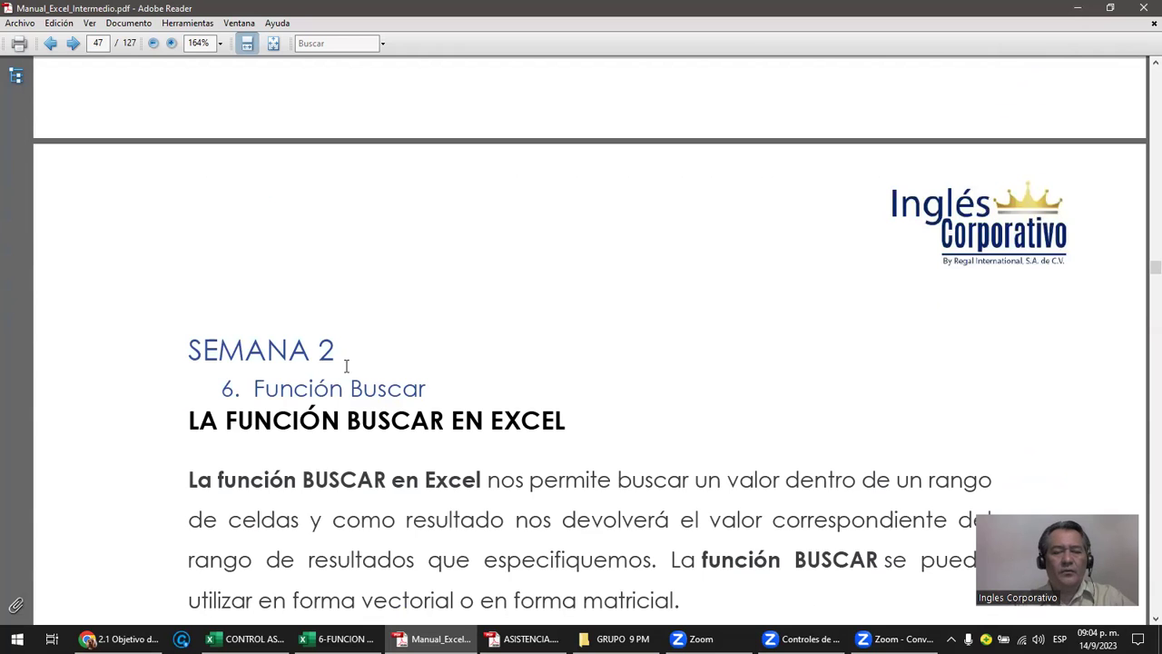
pyautogui.scroll(-2, 345, 366)
pyautogui.scroll(-2, 337, 363)
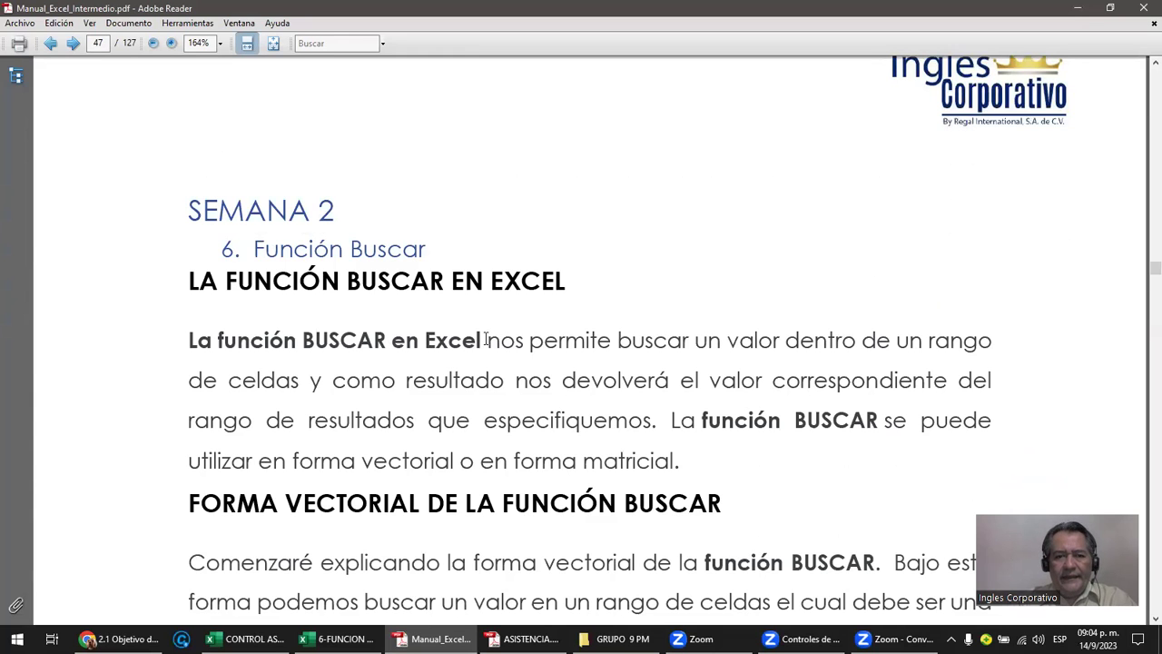
pyautogui.click(123, 638)
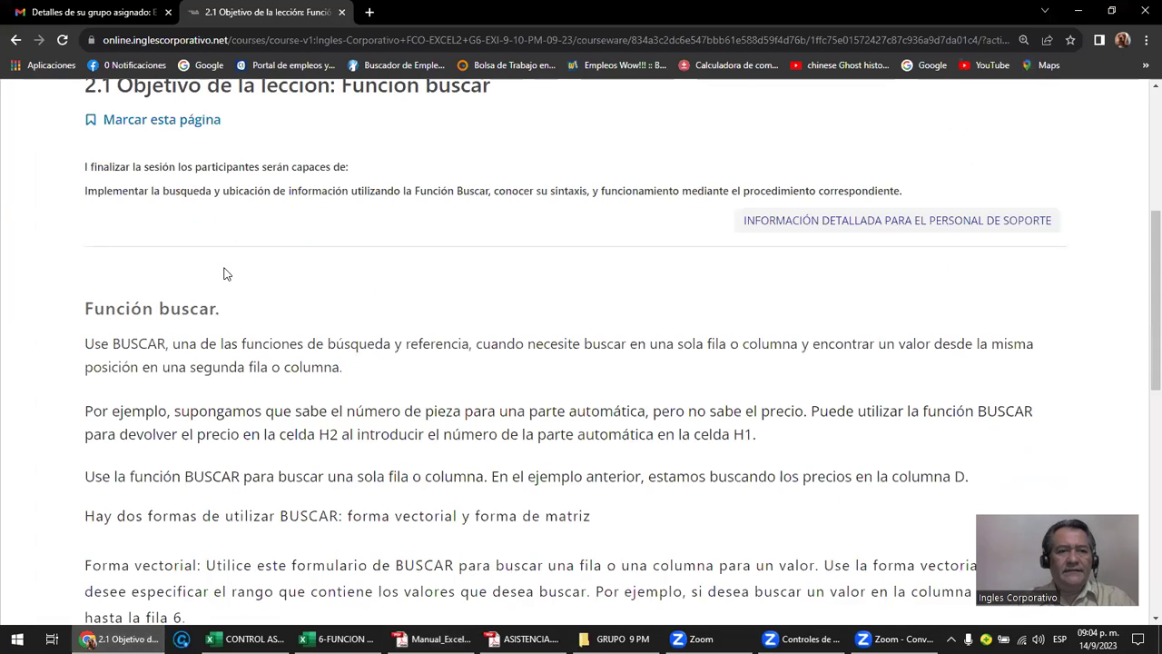
# - Read the '2.1 Función buscar' lesson down to its vector-form example, then return to the manual PDF
pyautogui.scroll(3, 226, 273)
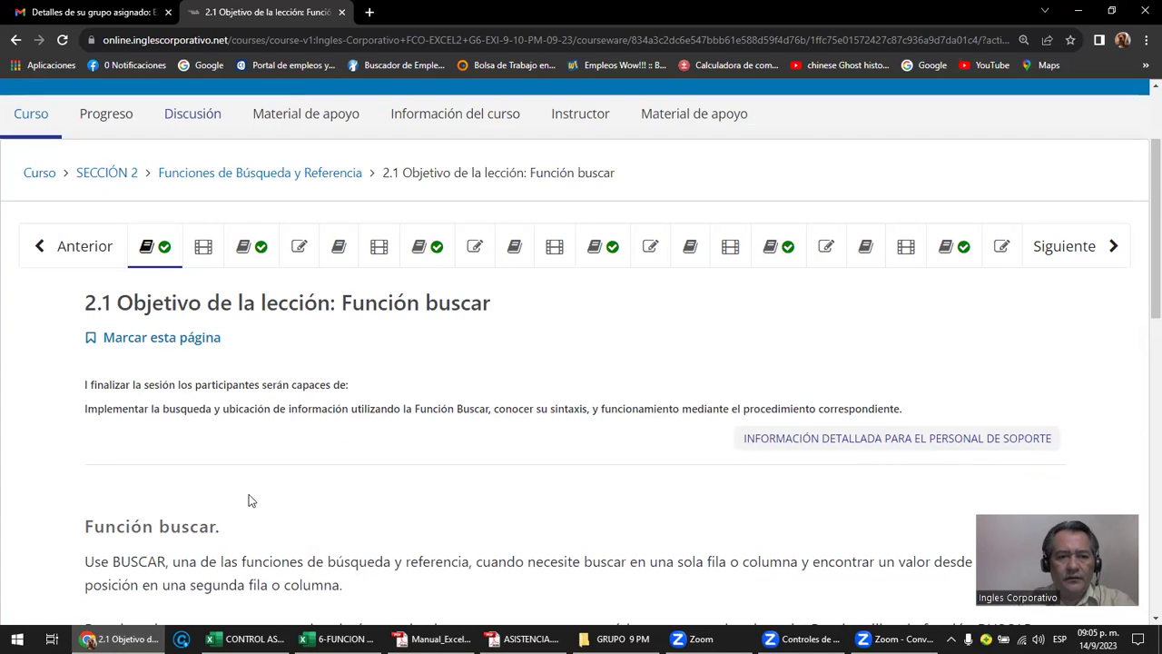
pyautogui.scroll(-1, 292, 414)
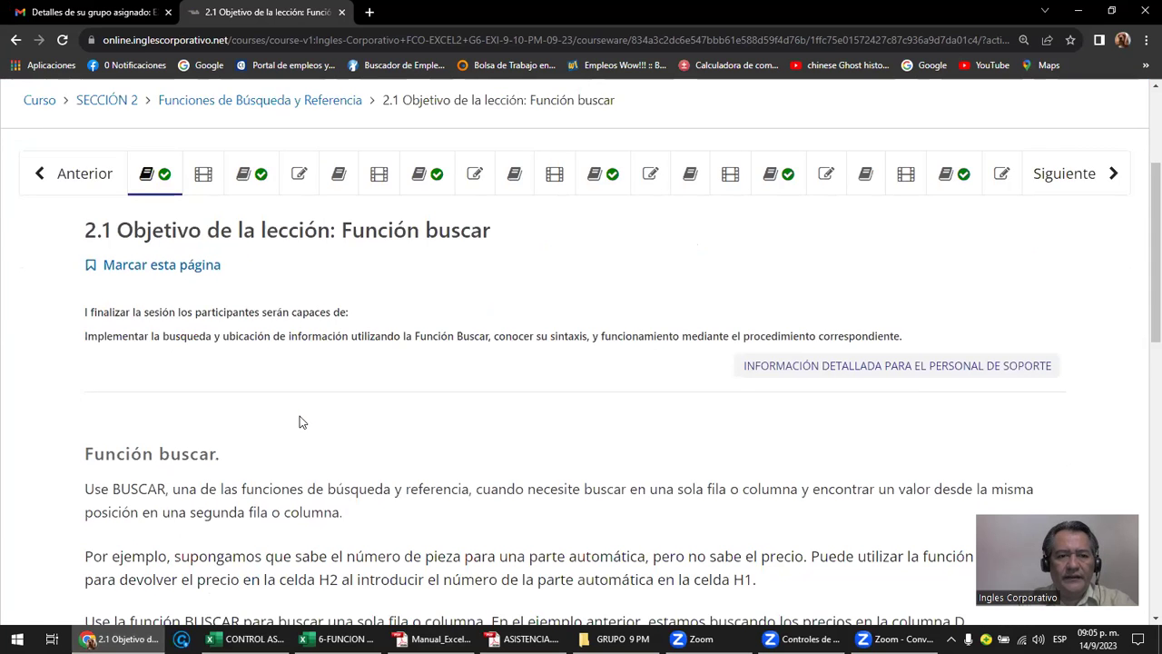
pyautogui.scroll(-1, 300, 416)
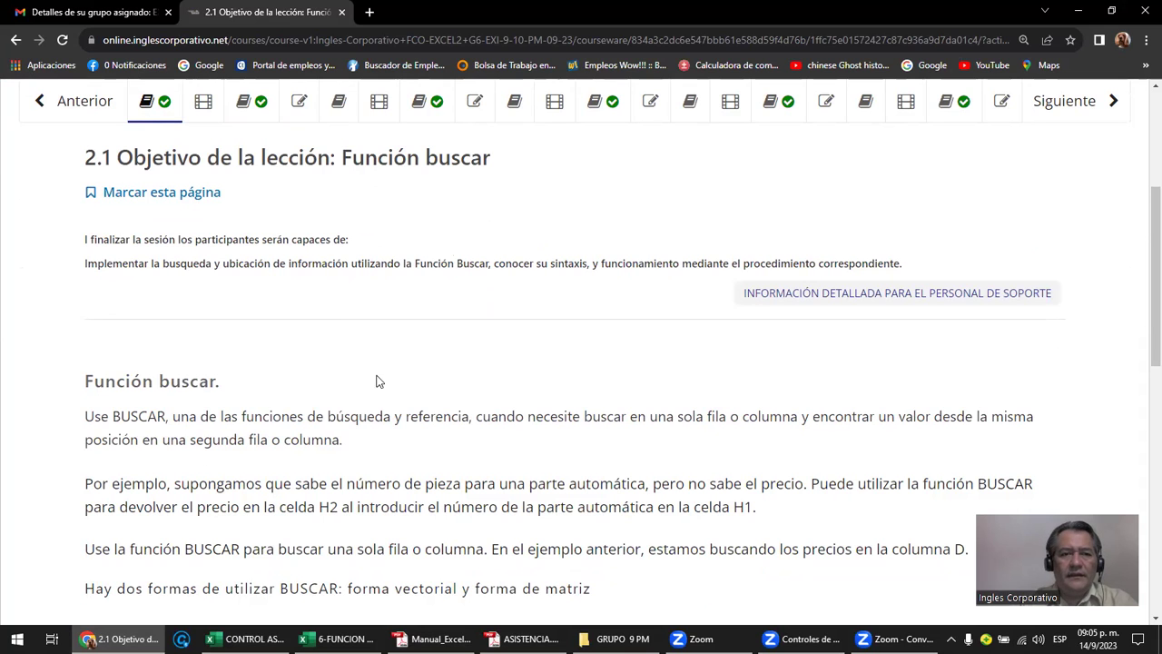
pyautogui.scroll(-3, 389, 368)
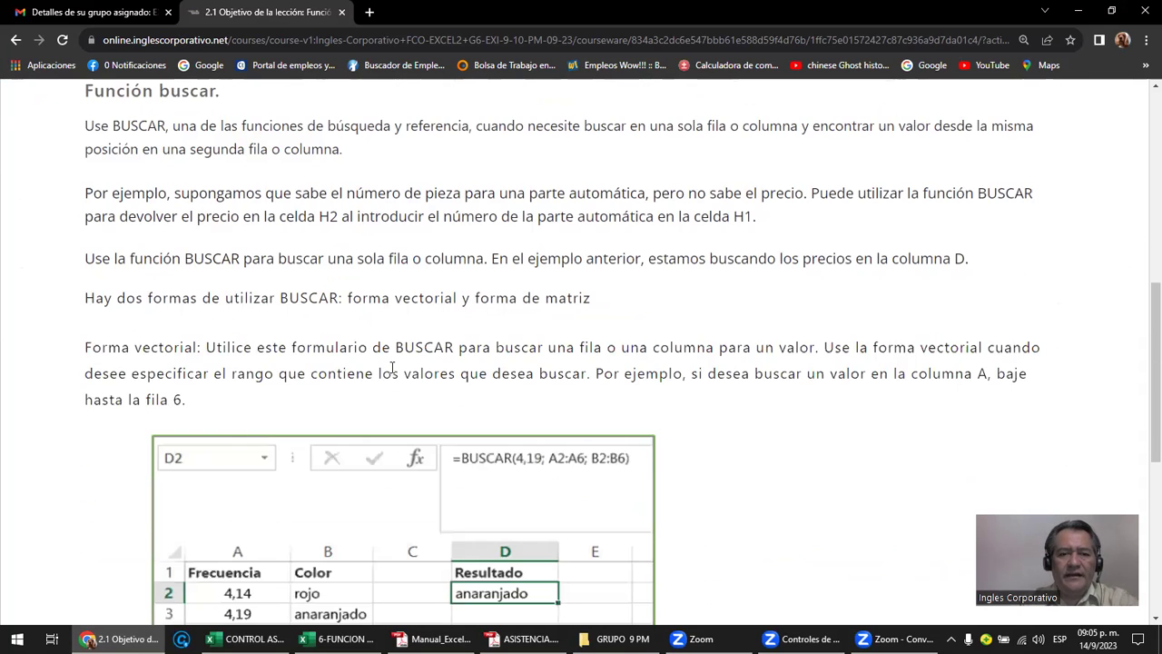
pyautogui.scroll(-2, 397, 368)
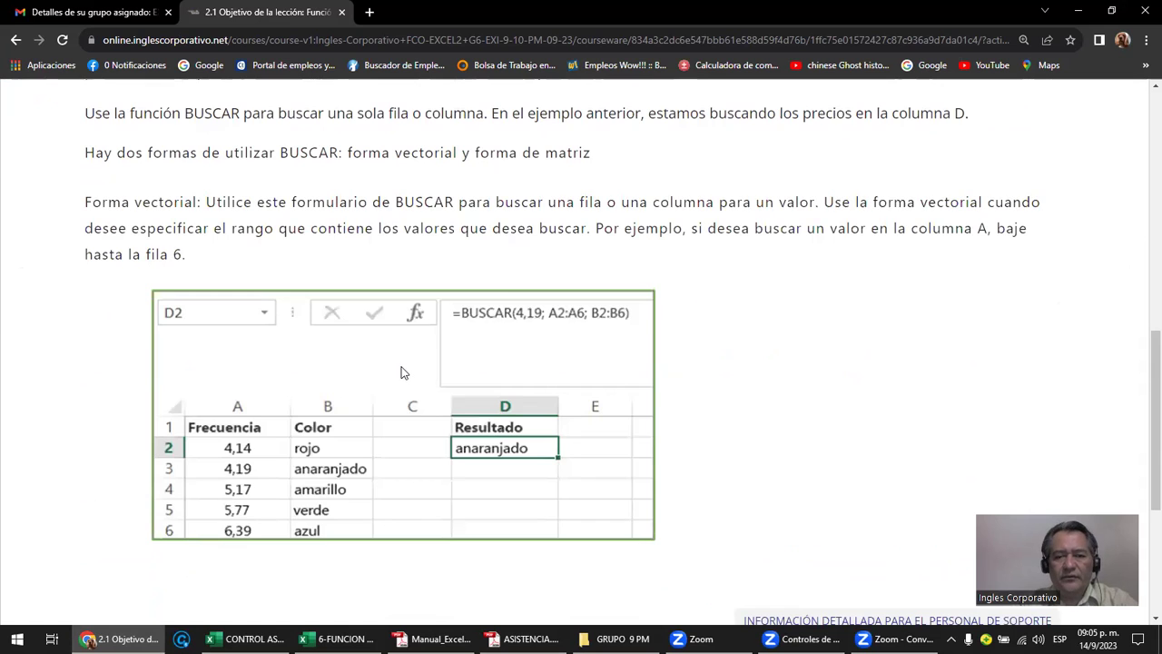
pyautogui.scroll(-2, 399, 369)
pyautogui.scroll(3, 405, 372)
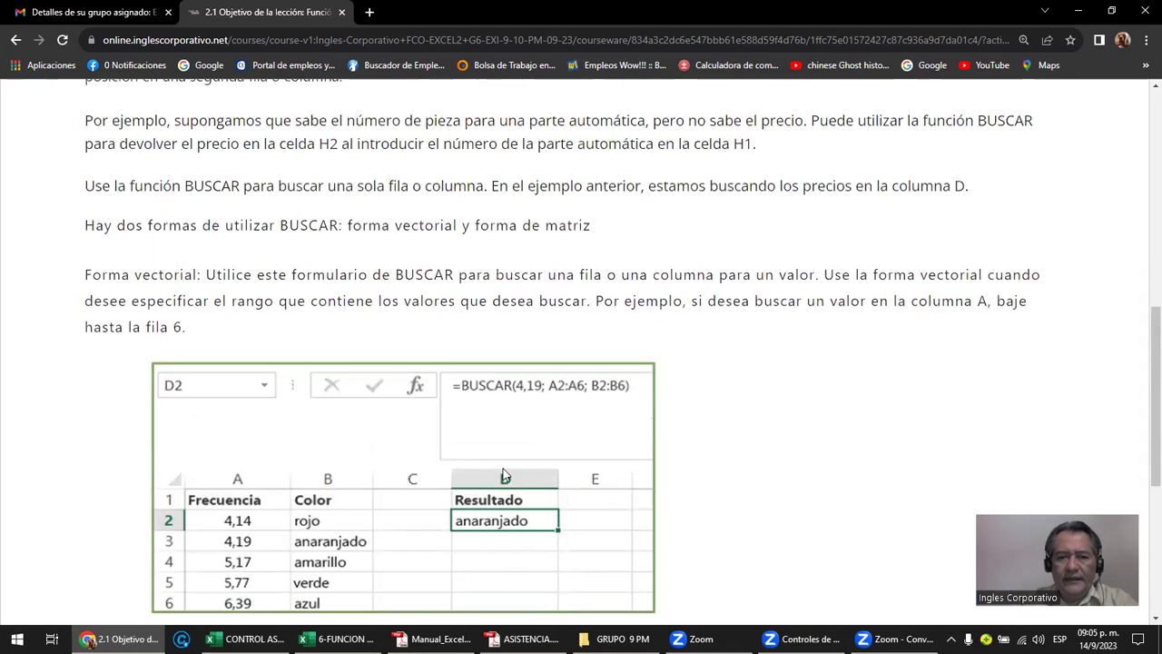
pyautogui.click(432, 638)
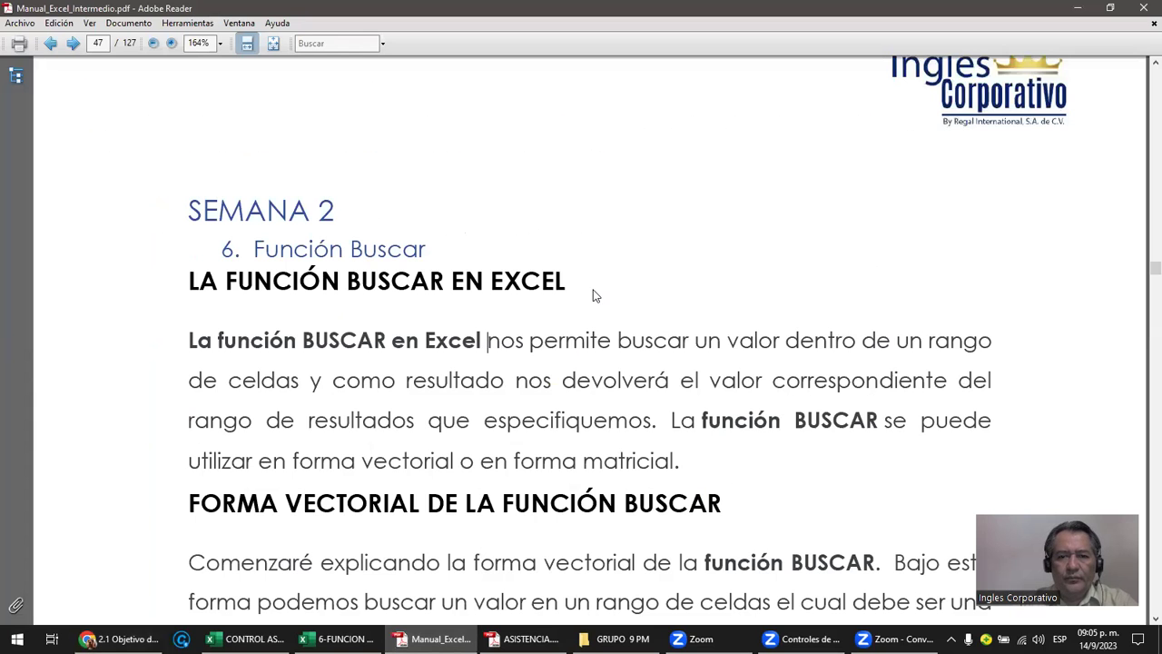
# - Leave page 47 of the manual and bring the 6-FUNCION BUSCAR workbook window to the front
pyautogui.scroll(-1, 592, 291)
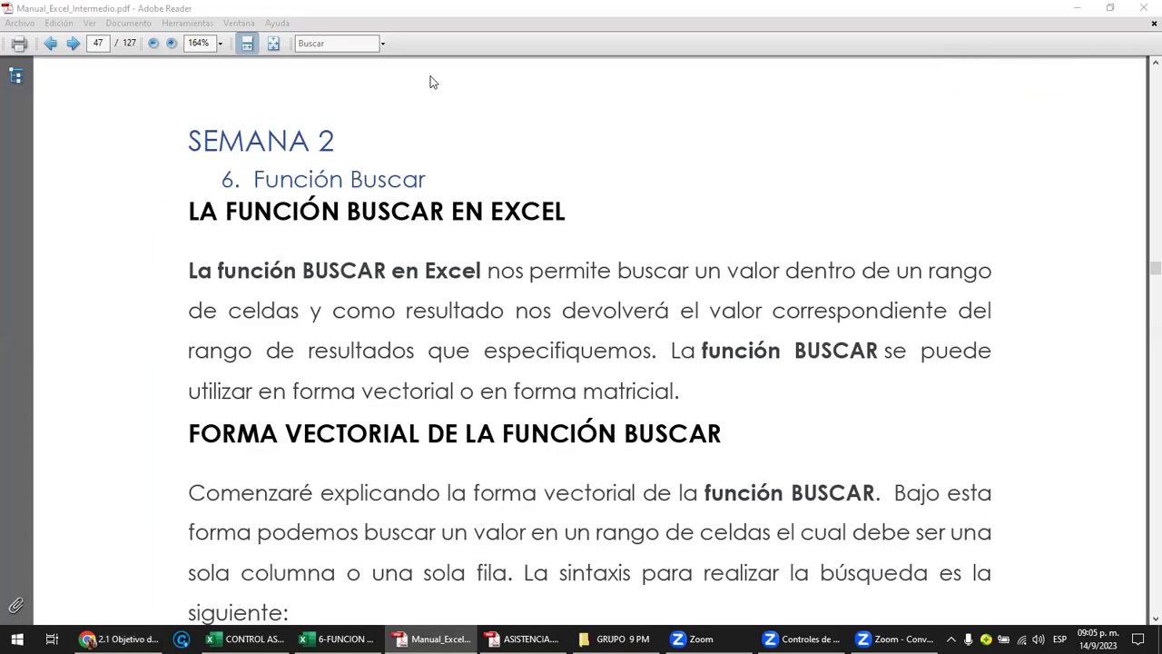
pyautogui.click(486, 163)
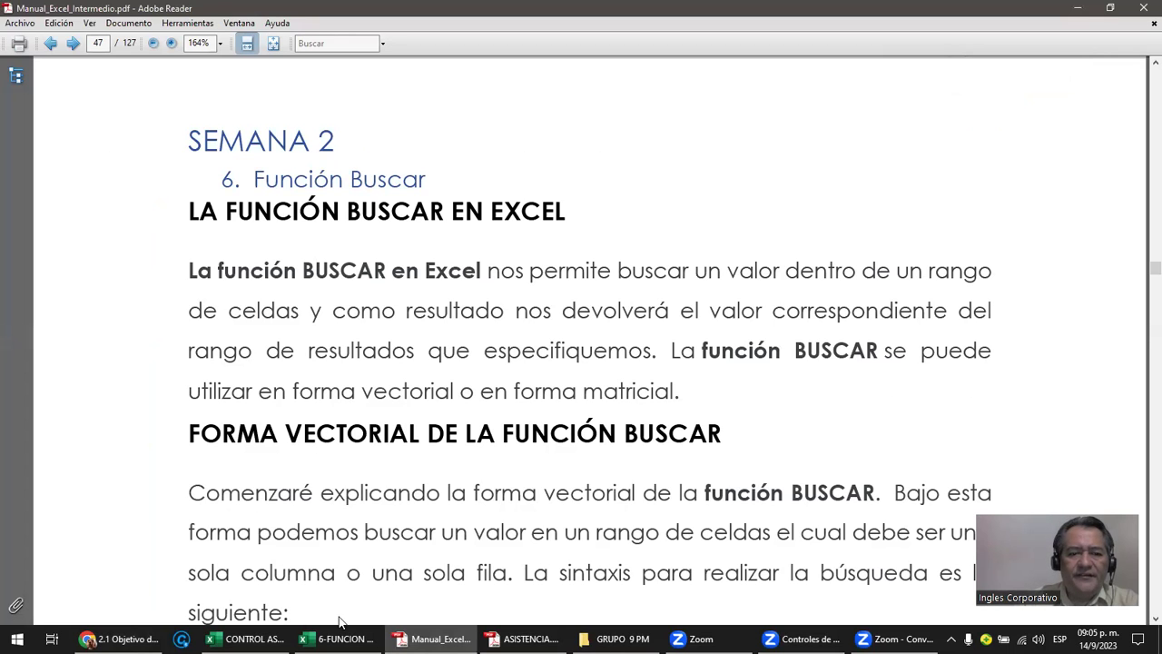
pyautogui.moveTo(338, 638)
pyautogui.click(370, 579)
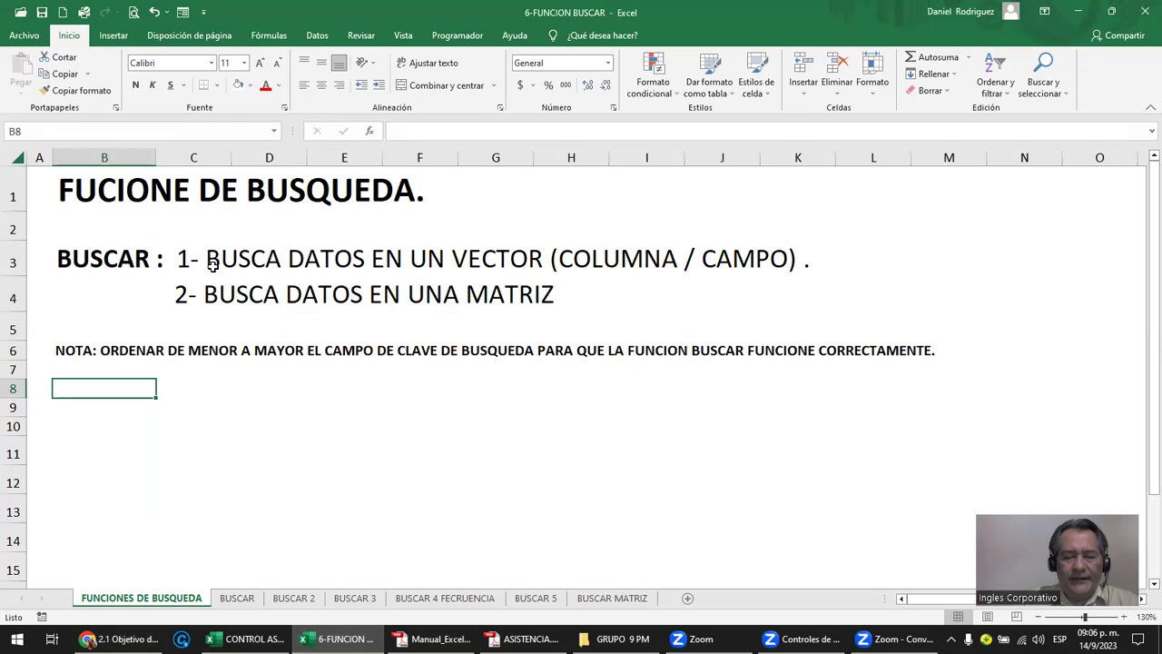
# - Point out BUSCAR's vector form and the ascending-sort NOTA, then go to the BUSCAR sheet
pyautogui.click(212, 265)
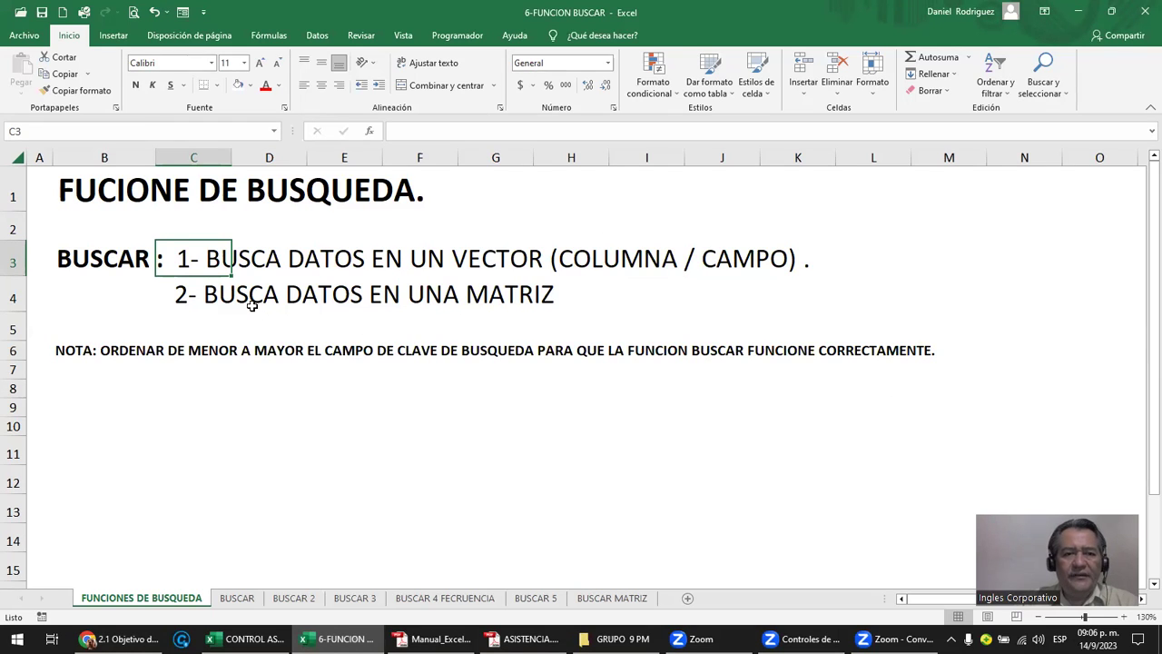
pyautogui.click(390, 438)
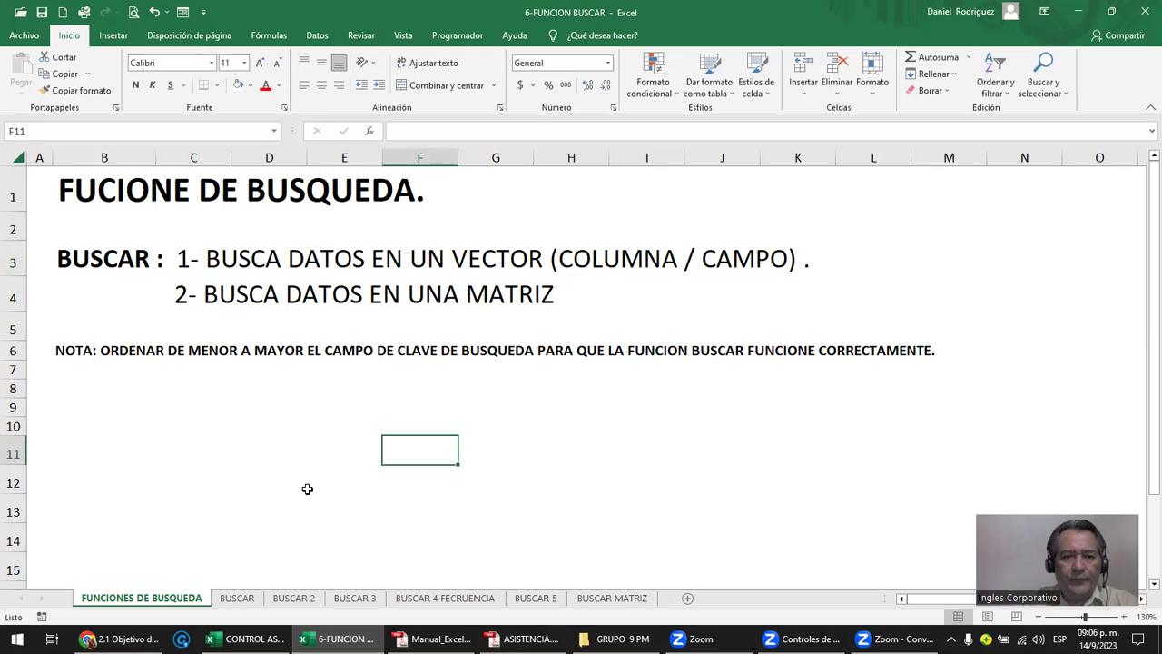
pyautogui.click(76, 353)
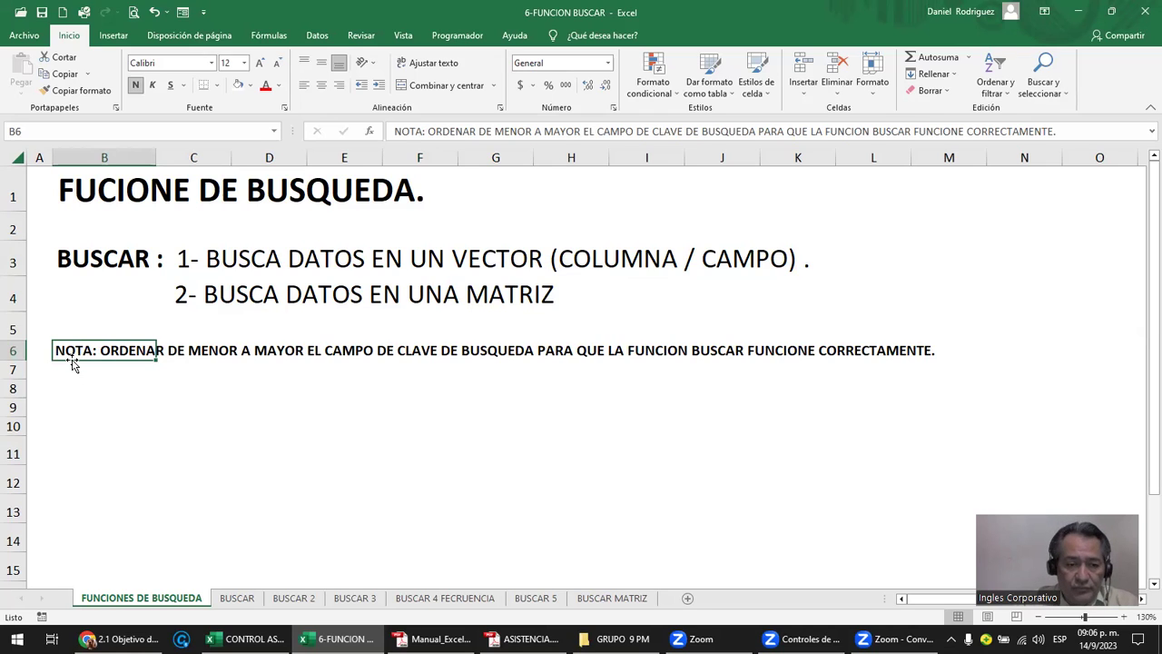
pyautogui.click(239, 601)
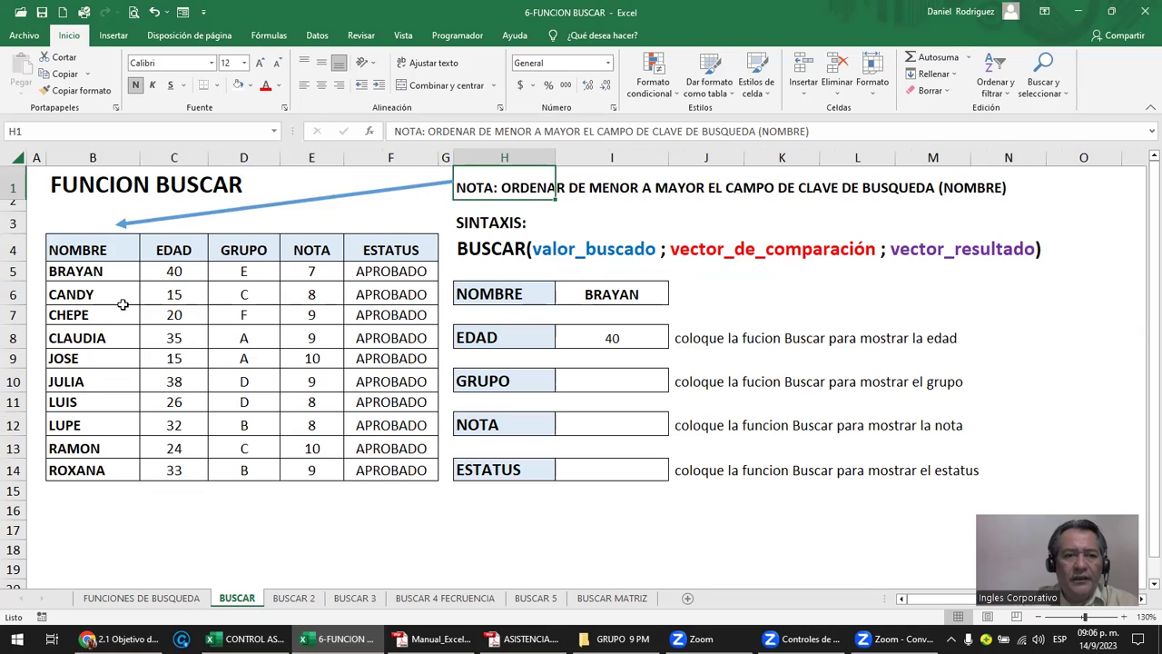
# - Highlight the NOMBRE list of names and the header row from NOMBRE to ESTATUS
pyautogui.click(82, 251)
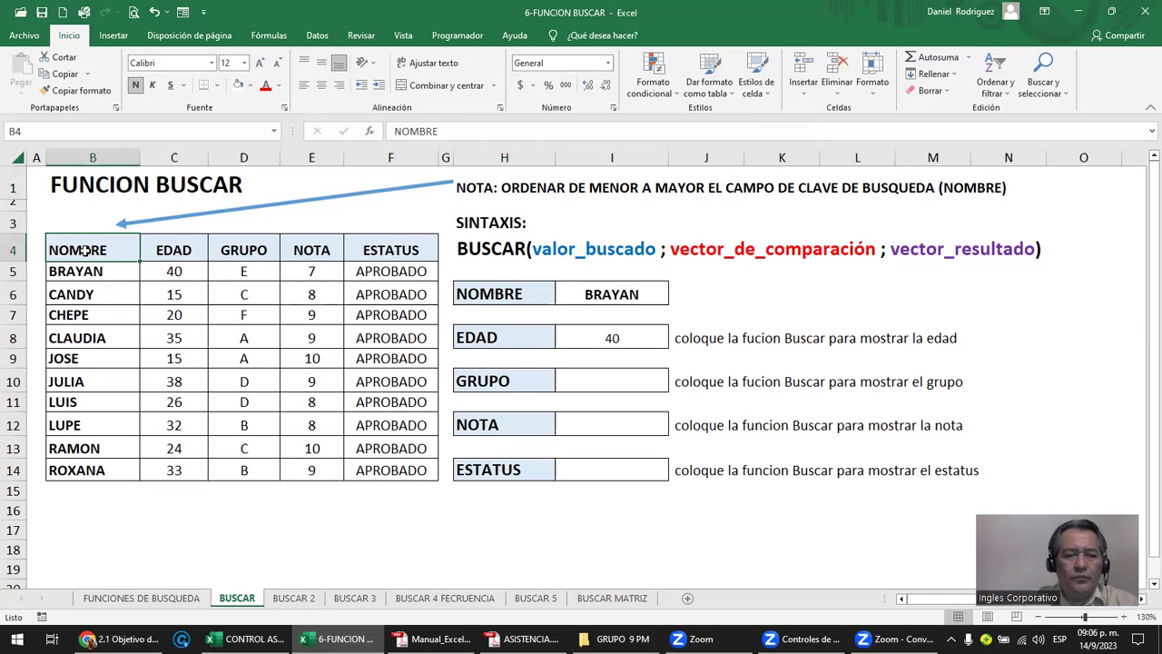
pyautogui.moveTo(83, 251); pyautogui.dragTo(107, 470)
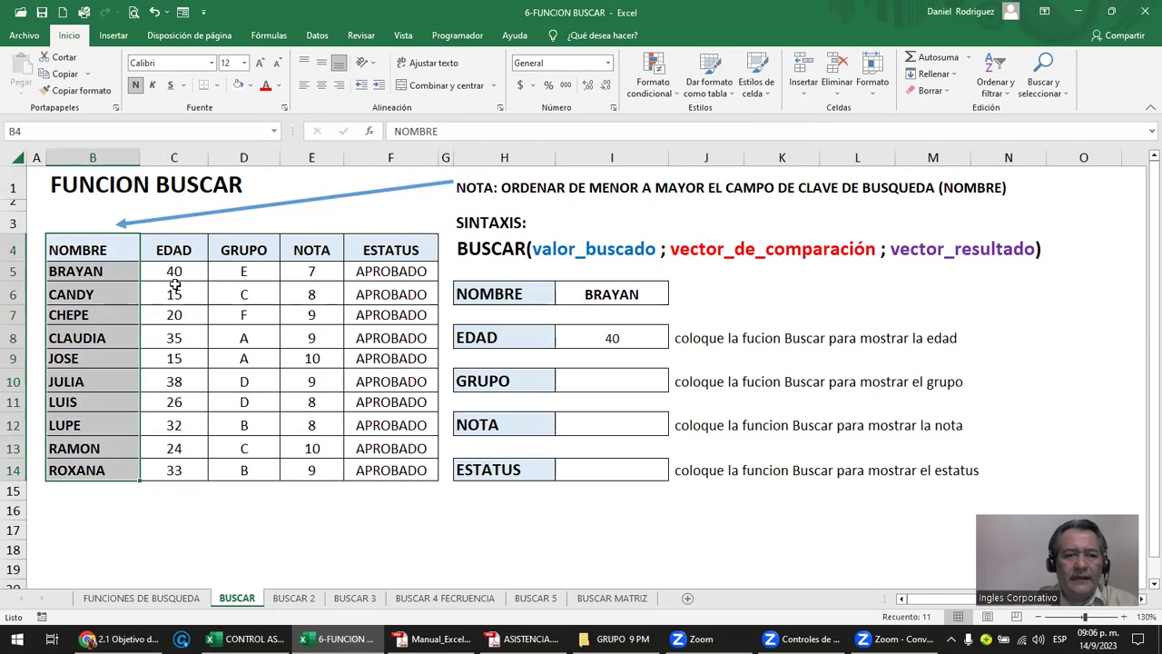
pyautogui.click(175, 250)
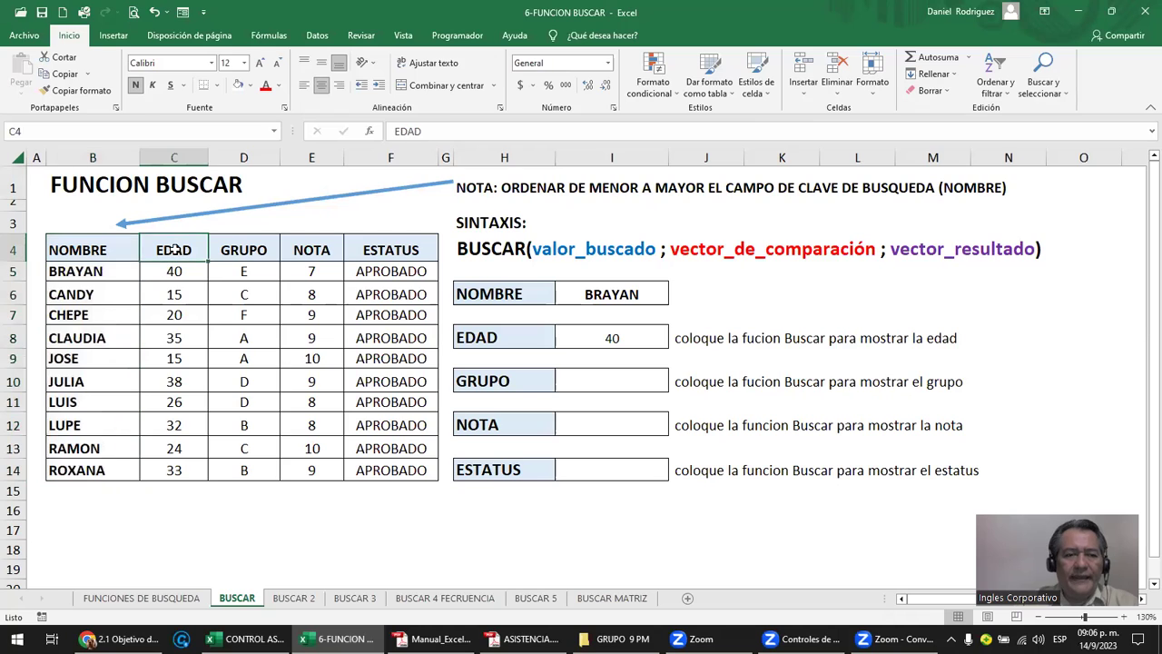
pyautogui.click(85, 247)
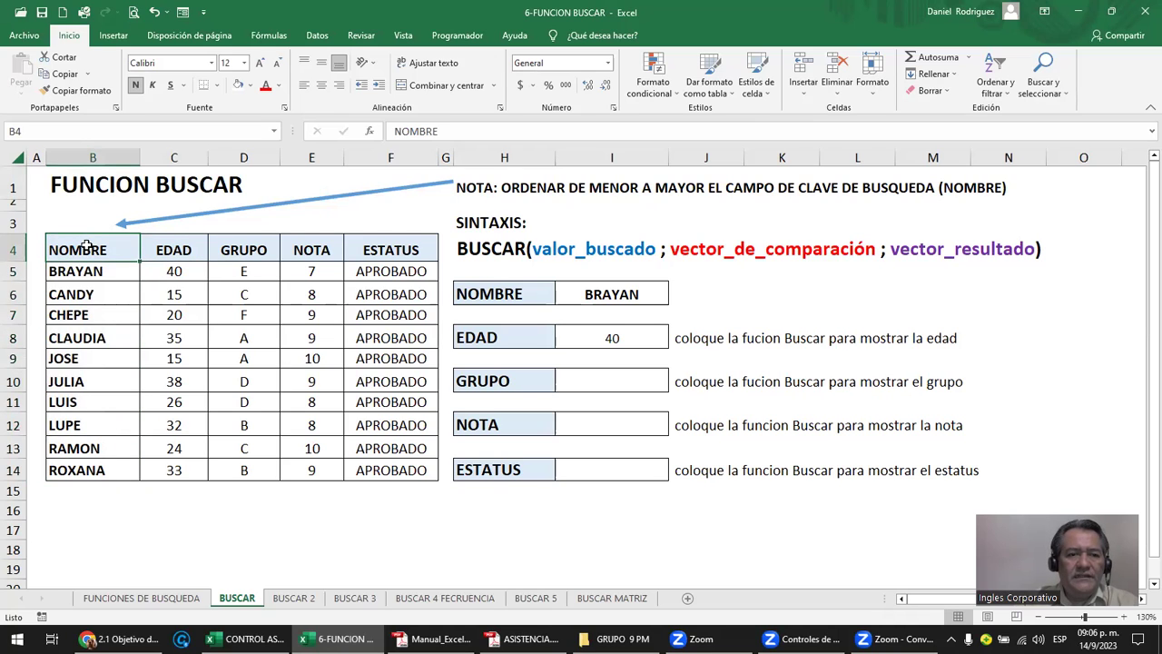
pyautogui.click(171, 251)
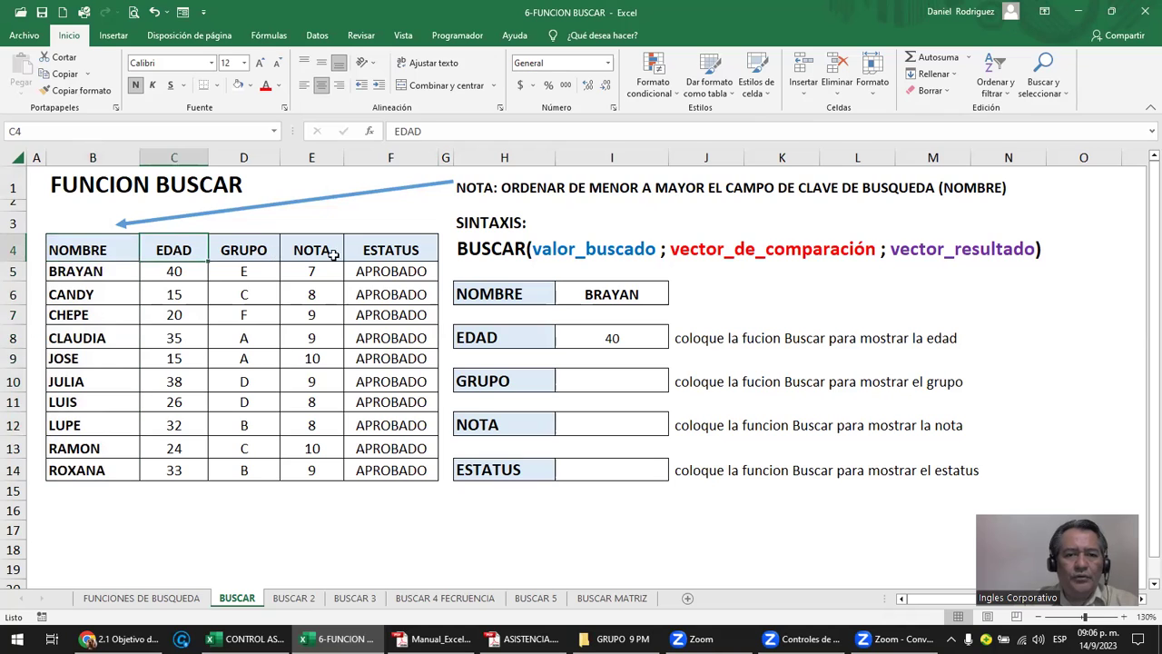
pyautogui.moveTo(91, 246); pyautogui.dragTo(375, 257)
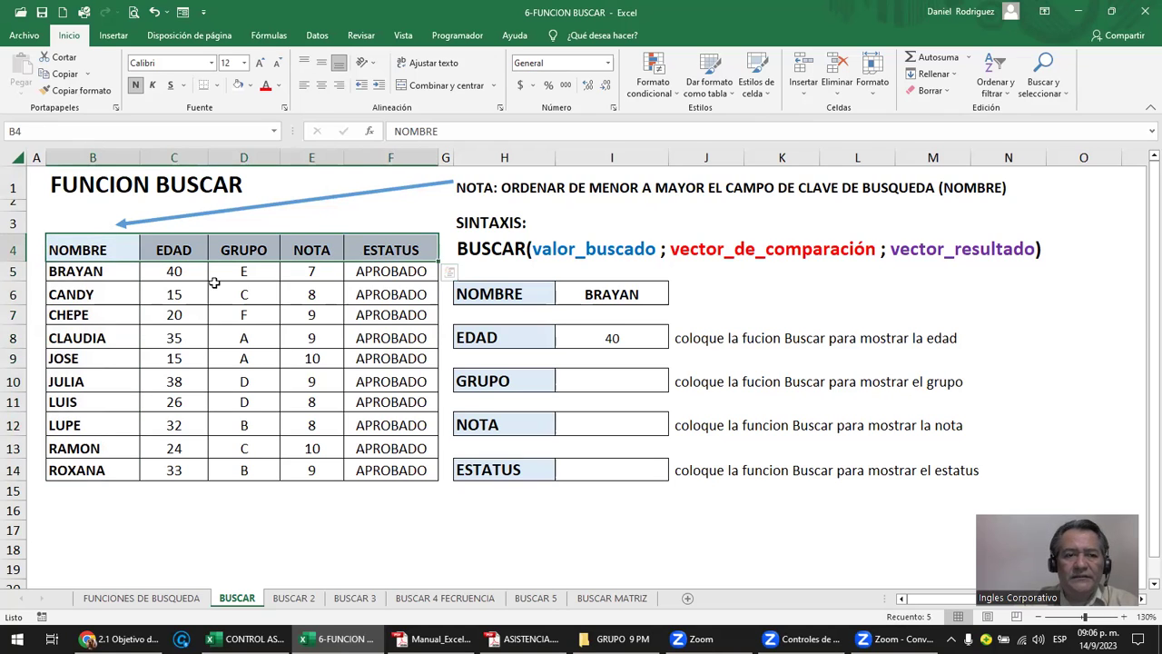
pyautogui.moveTo(82, 250); pyautogui.dragTo(95, 470)
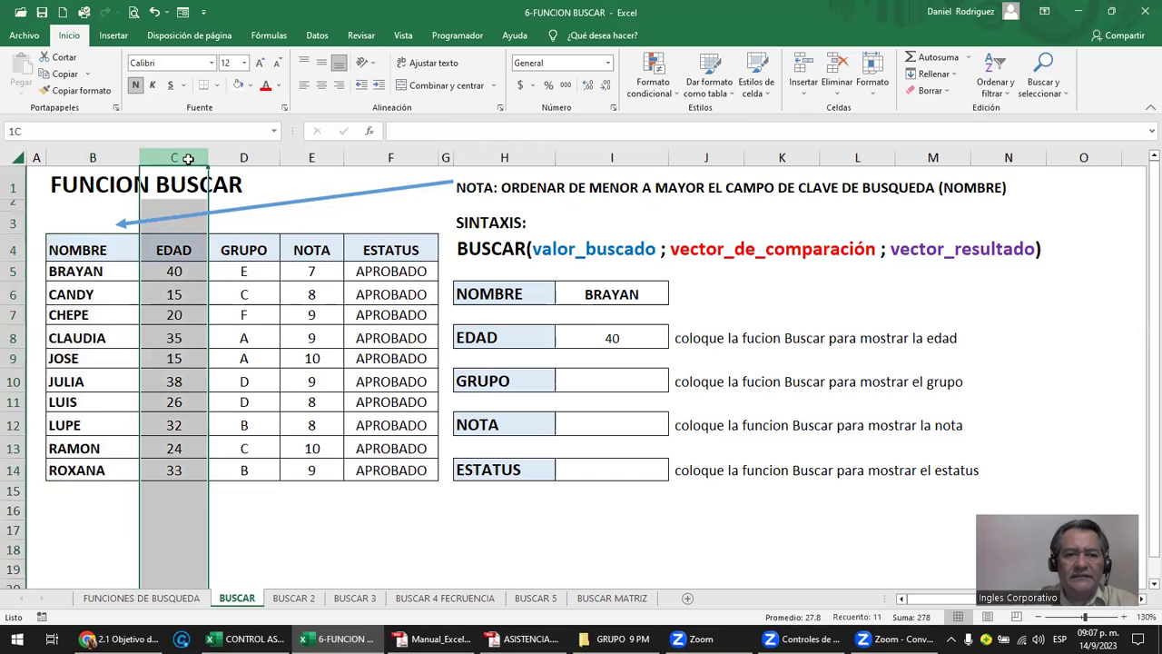
# - Hide columns C through F, EDAD to ESTATUS
pyautogui.moveTo(175, 158); pyautogui.dragTo(372, 158)
pyautogui.rightClick(374, 159)
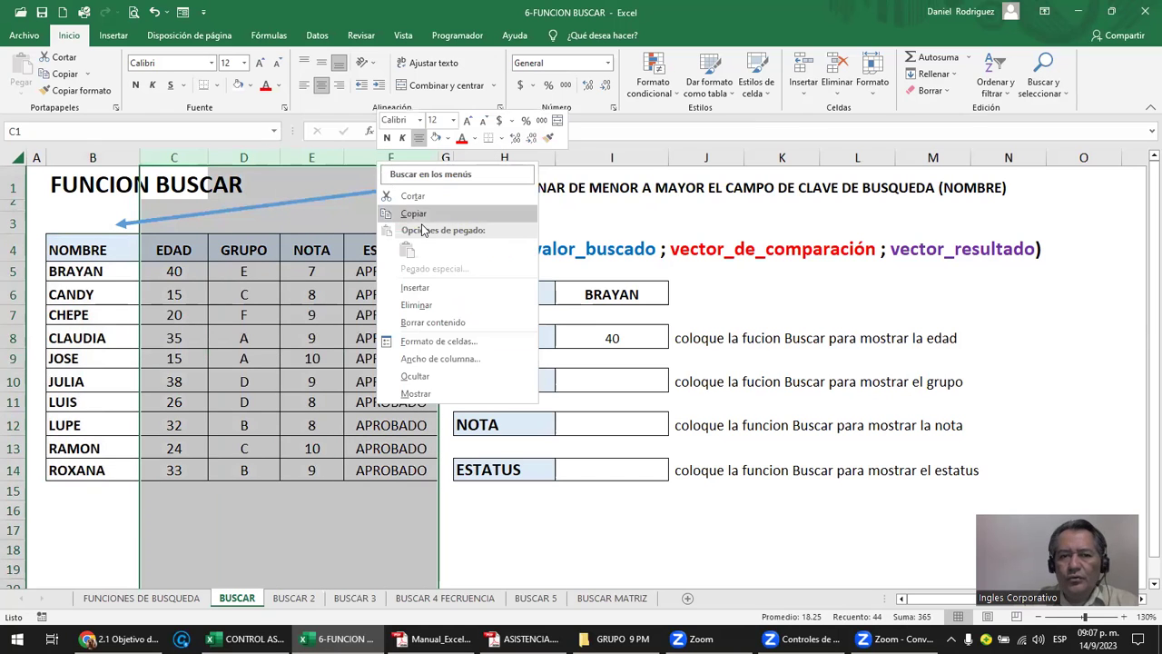
pyautogui.click(448, 381)
# - Unhide columns C:F by selecting columns B through H and choosing Mostrar
pyautogui.click(89, 254)
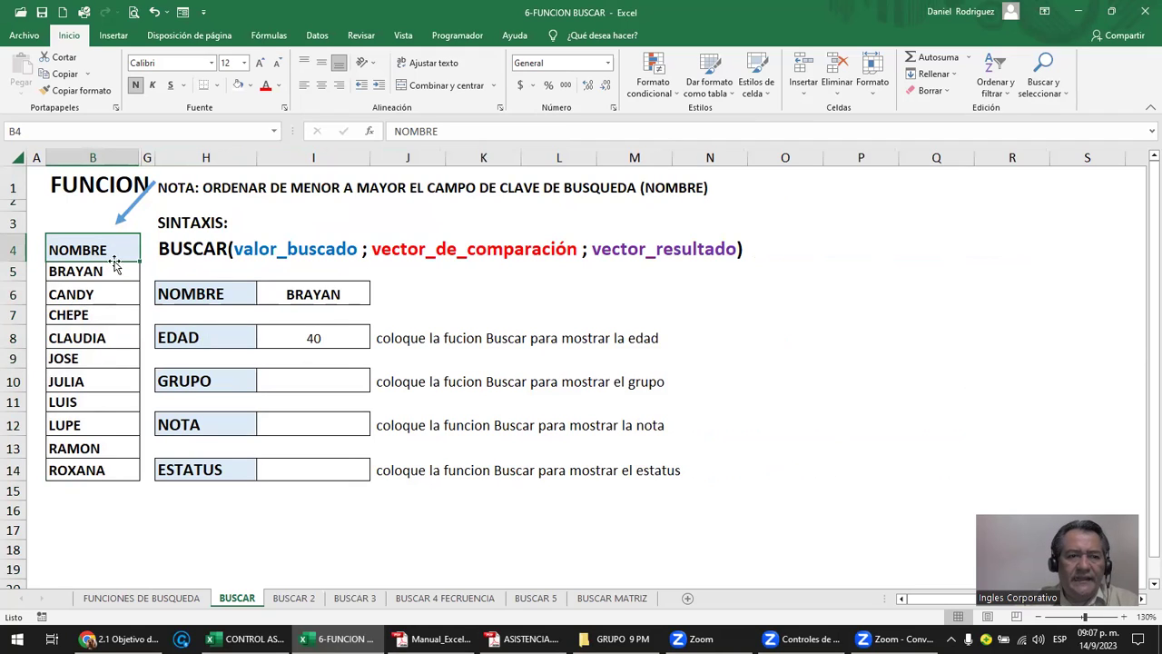
pyautogui.click(128, 157)
pyautogui.moveTo(150, 157); pyautogui.dragTo(173, 154)
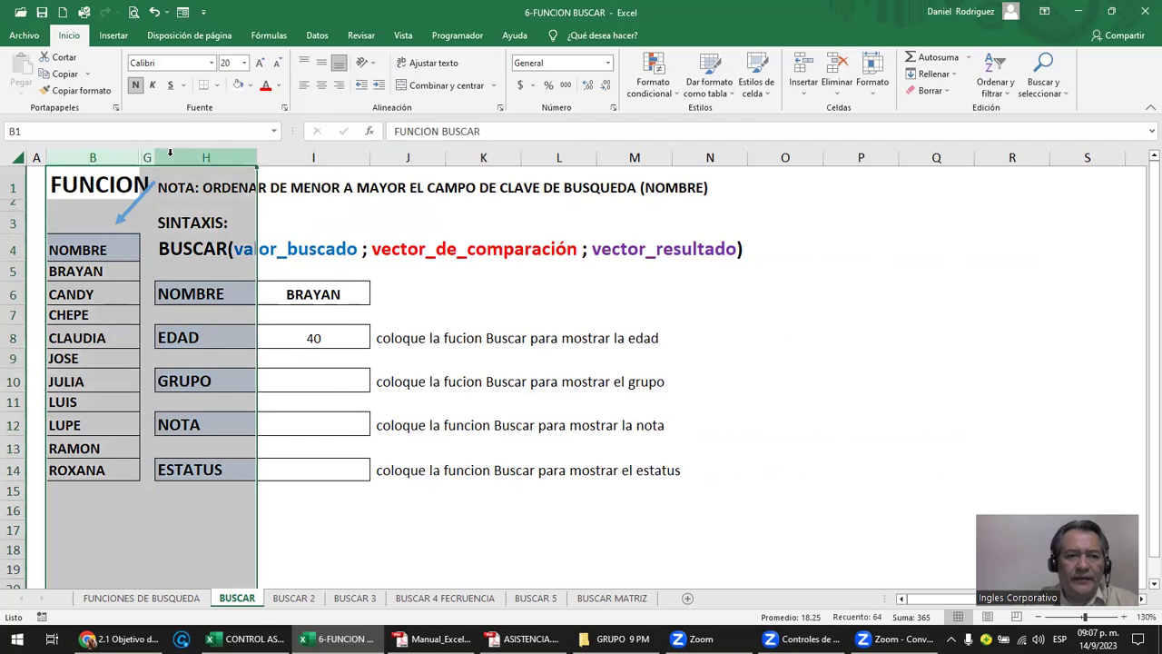
pyautogui.rightClick(173, 154)
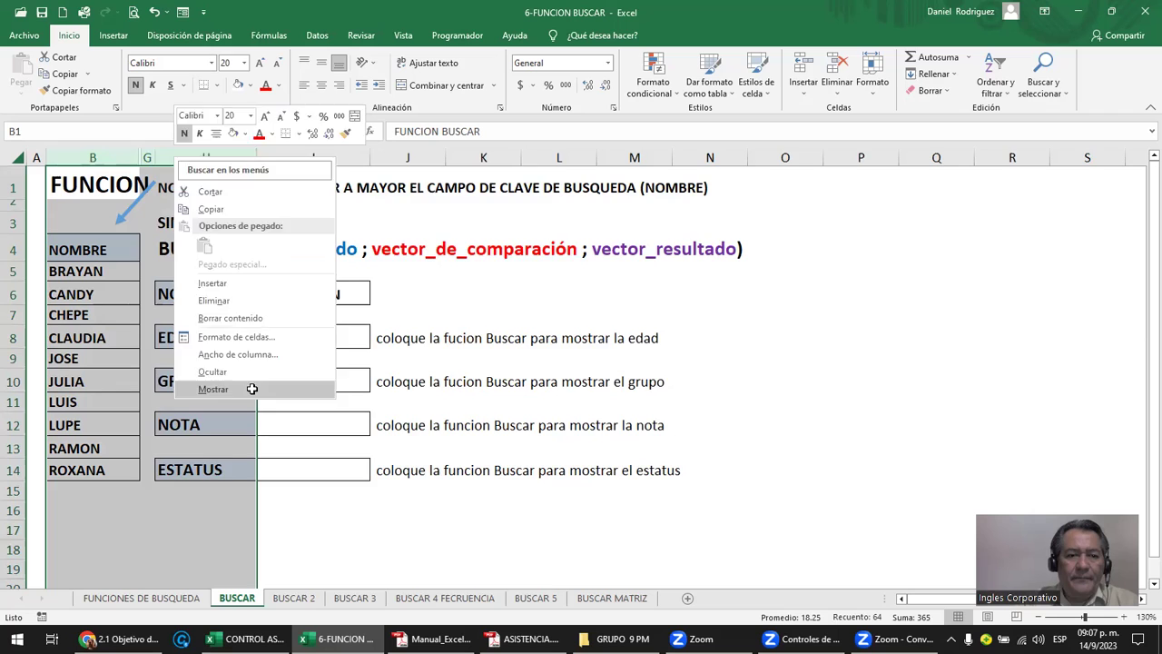
pyautogui.click(254, 390)
pyautogui.click(106, 260)
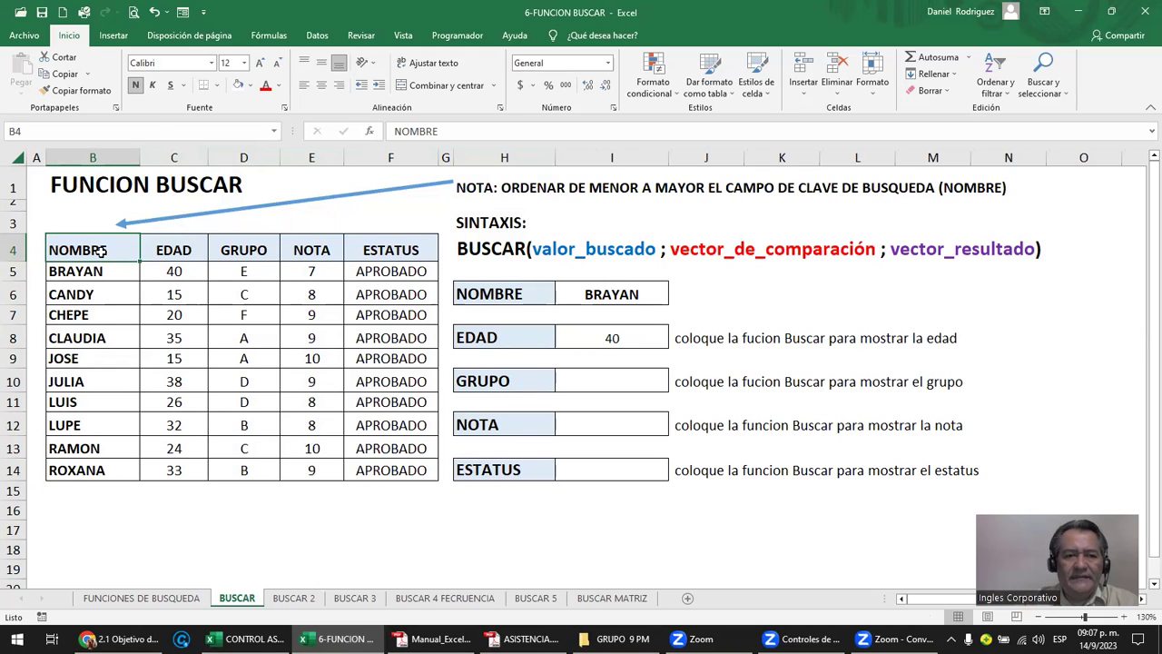
# - Highlight the table's parts: header row B4:F4, names B5:B14, ages, row 5, data range B5:F14
pyautogui.moveTo(105, 252); pyautogui.dragTo(369, 262)
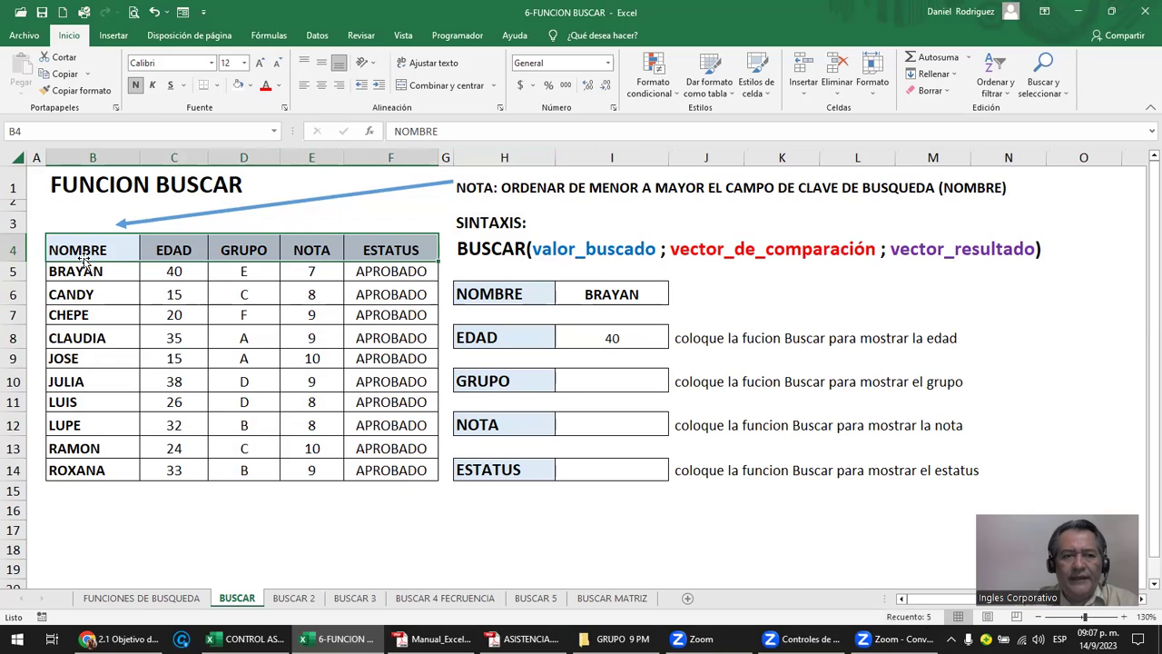
pyautogui.click(50, 251)
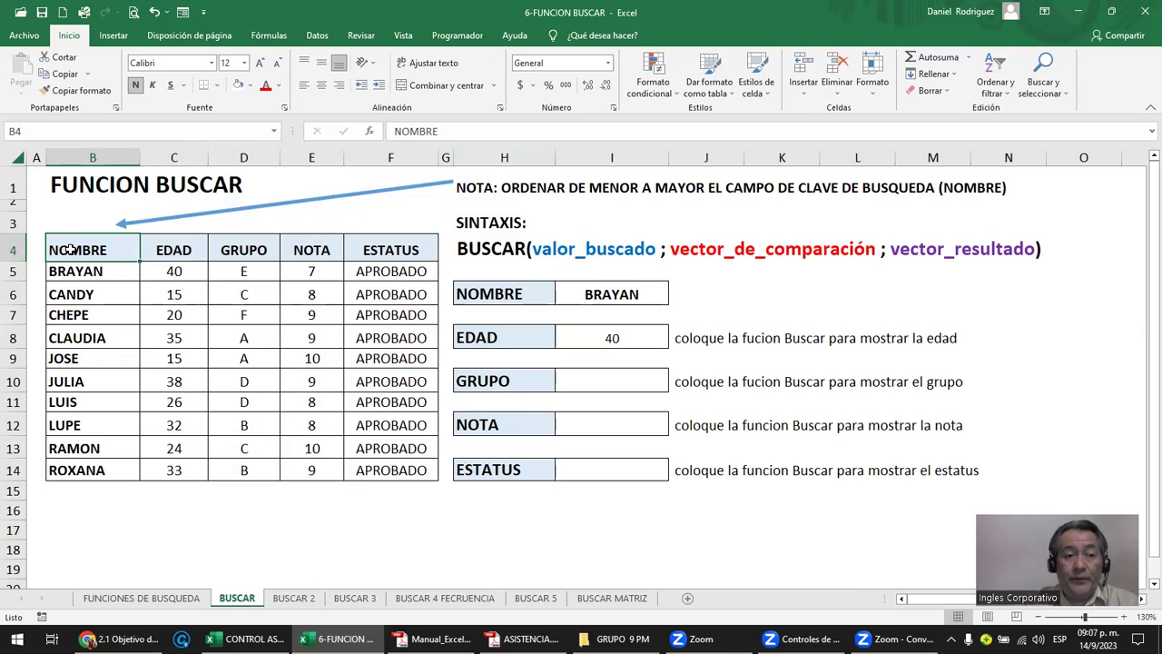
pyautogui.click(84, 274)
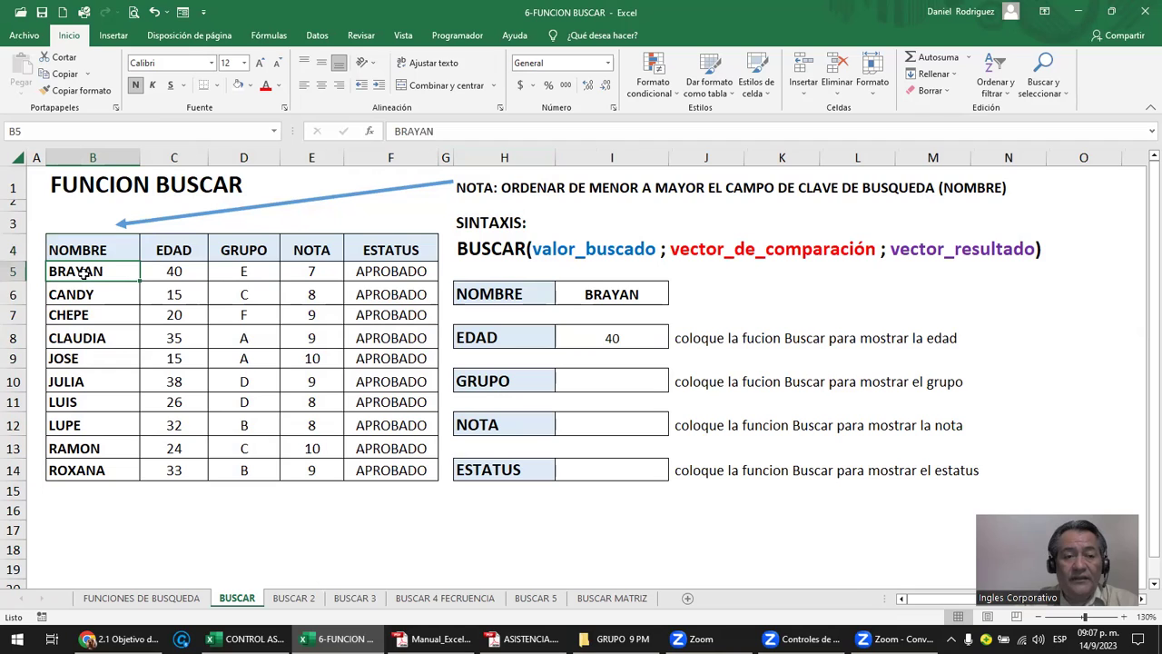
pyautogui.hotkey('ctrl', 'shift', 'Down')
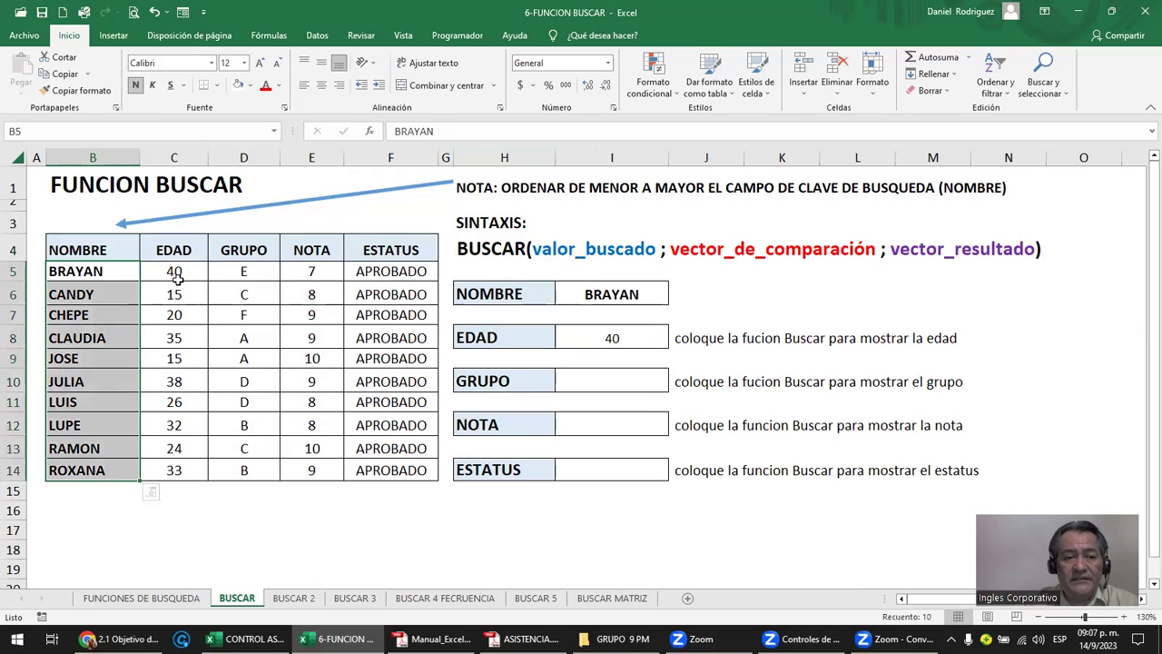
pyautogui.click(175, 272)
pyautogui.hotkey('ctrl', 'shift', 'Down')
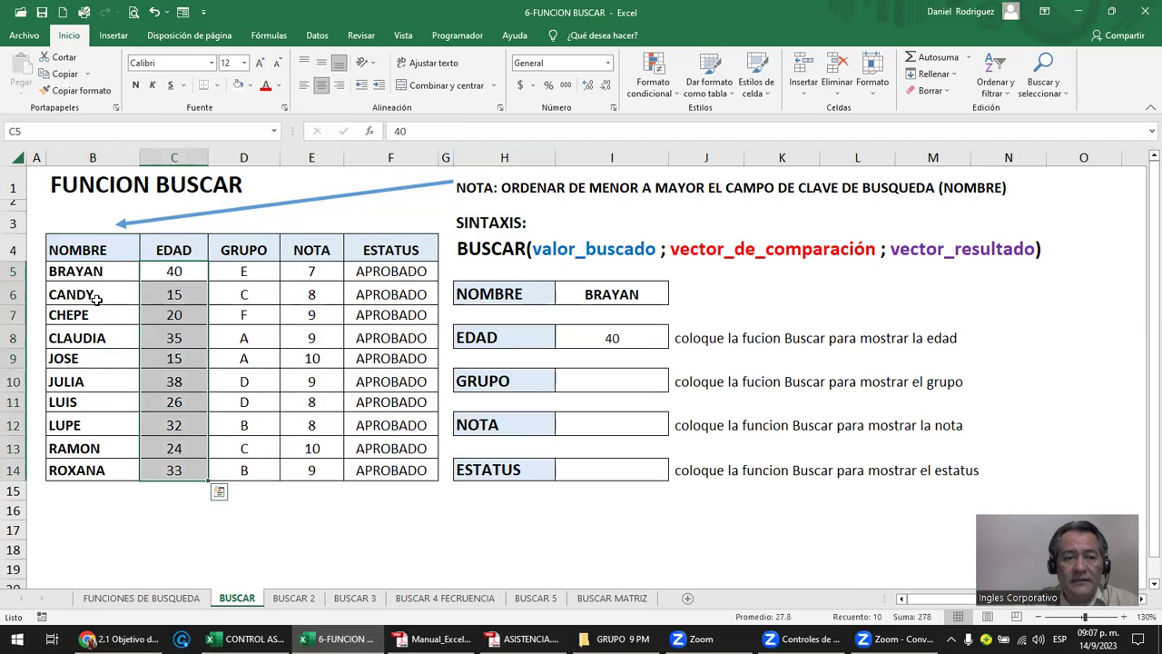
pyautogui.moveTo(83, 272); pyautogui.dragTo(382, 272)
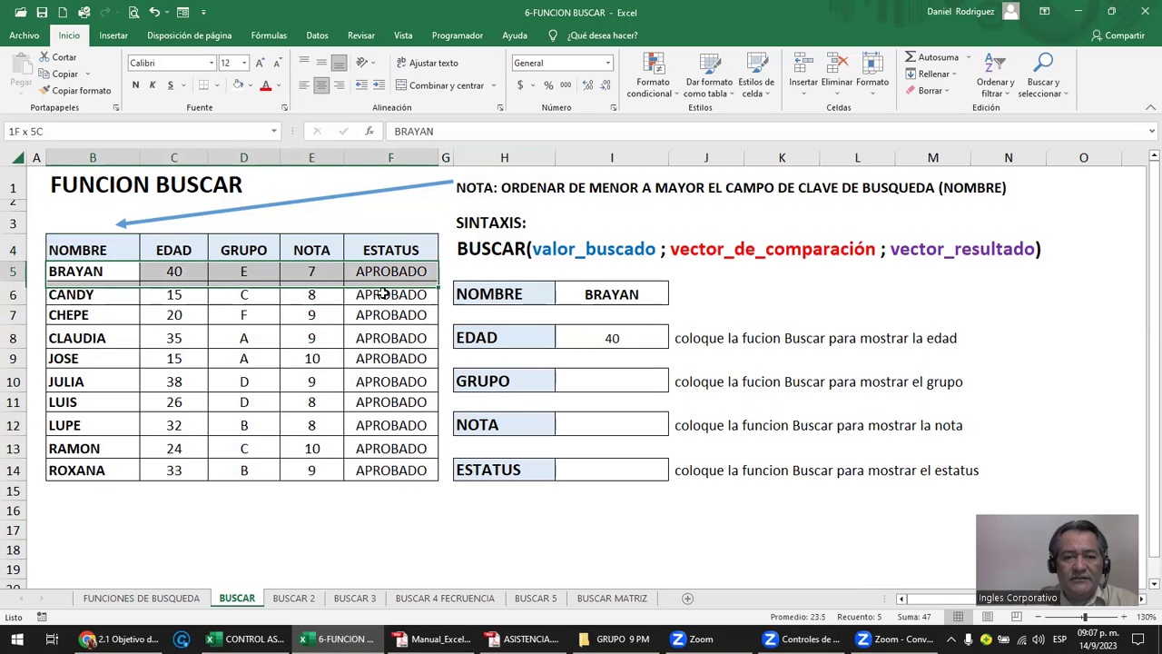
pyautogui.moveTo(414, 439); pyautogui.dragTo(375, 469)
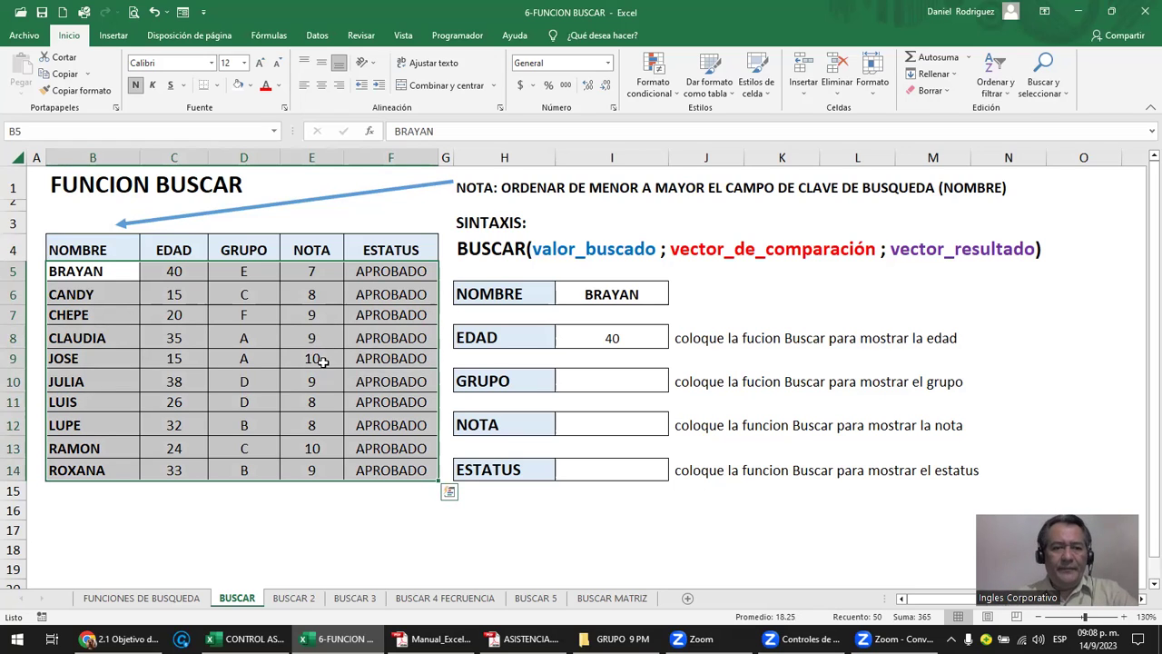
# - Choose CHEPE as the lookup name in cell I6 from its dropdown list
pyautogui.click(499, 290)
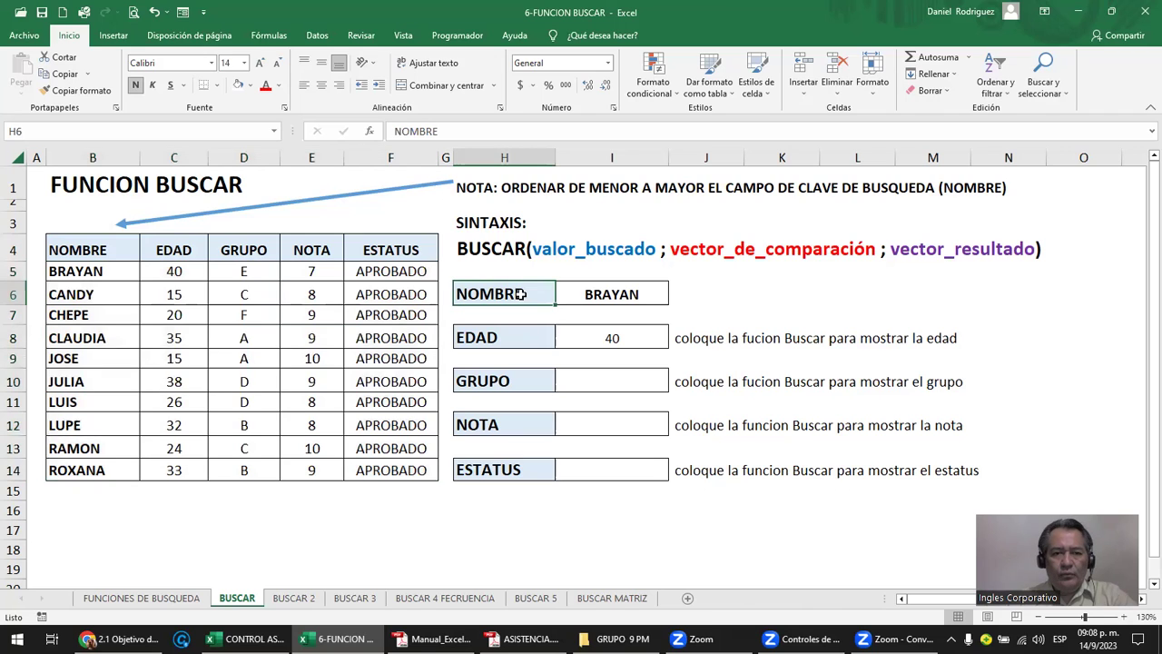
pyautogui.click(618, 296)
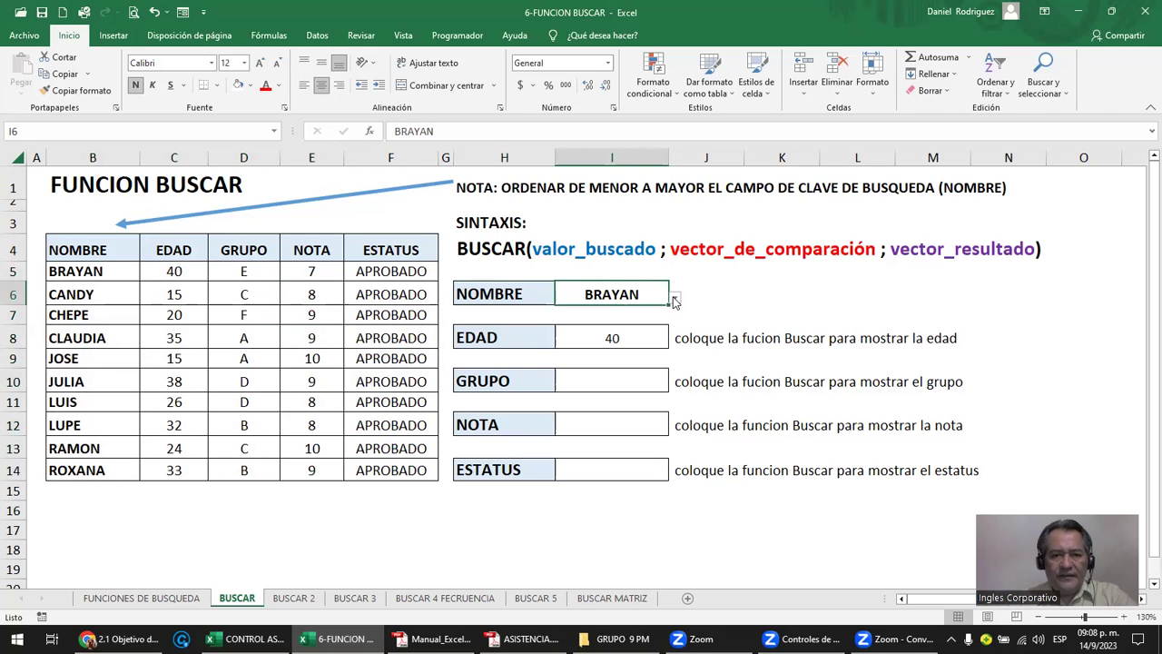
pyautogui.hotkey('alt', 'Down')
pyautogui.press('Return')
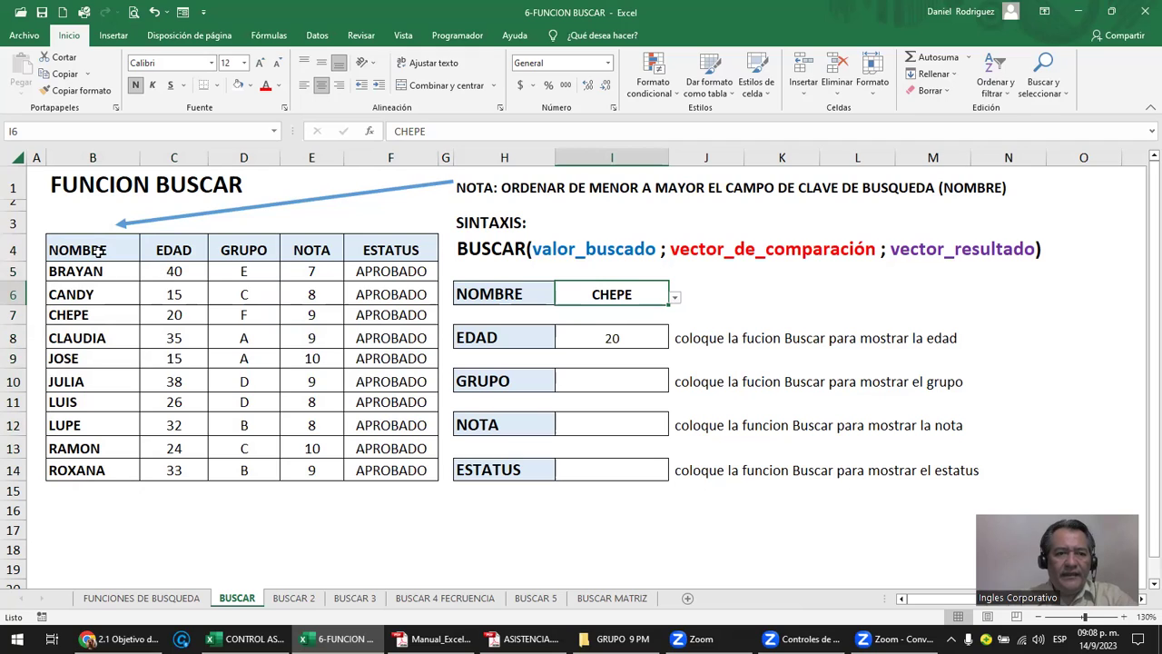
# - Point out the EDAD, NOTA and ESTATUS headers and the NOMBRE column, then show the Datos tools
pyautogui.click(177, 253)
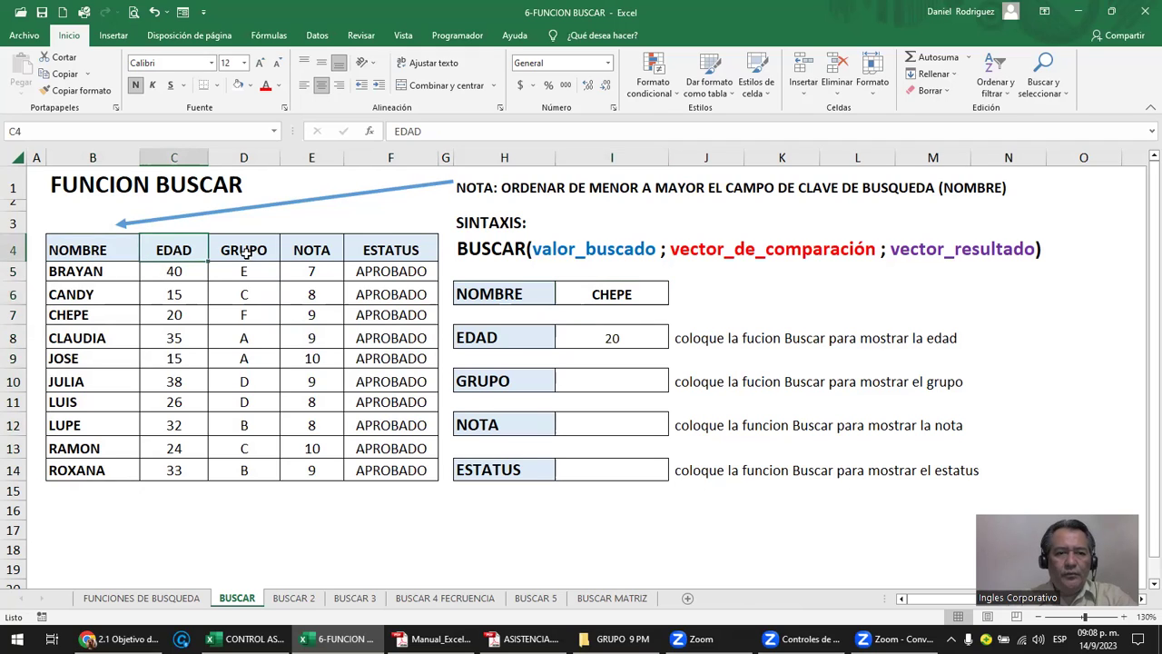
pyautogui.click(307, 251)
pyautogui.click(399, 249)
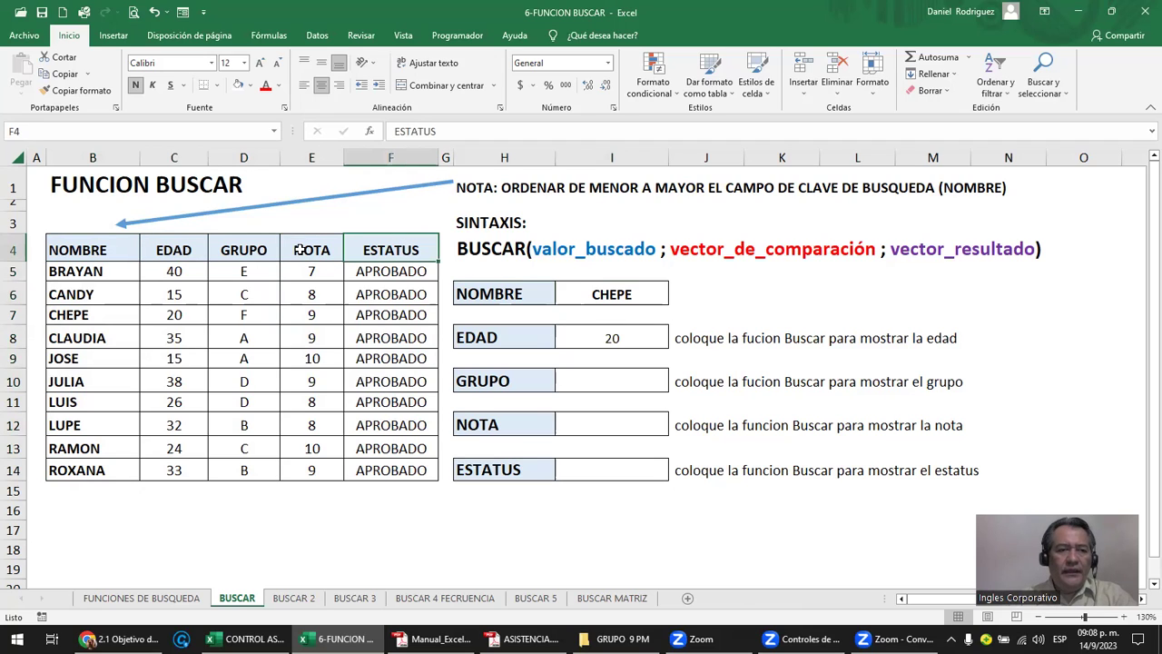
pyautogui.moveTo(84, 256); pyautogui.dragTo(87, 463)
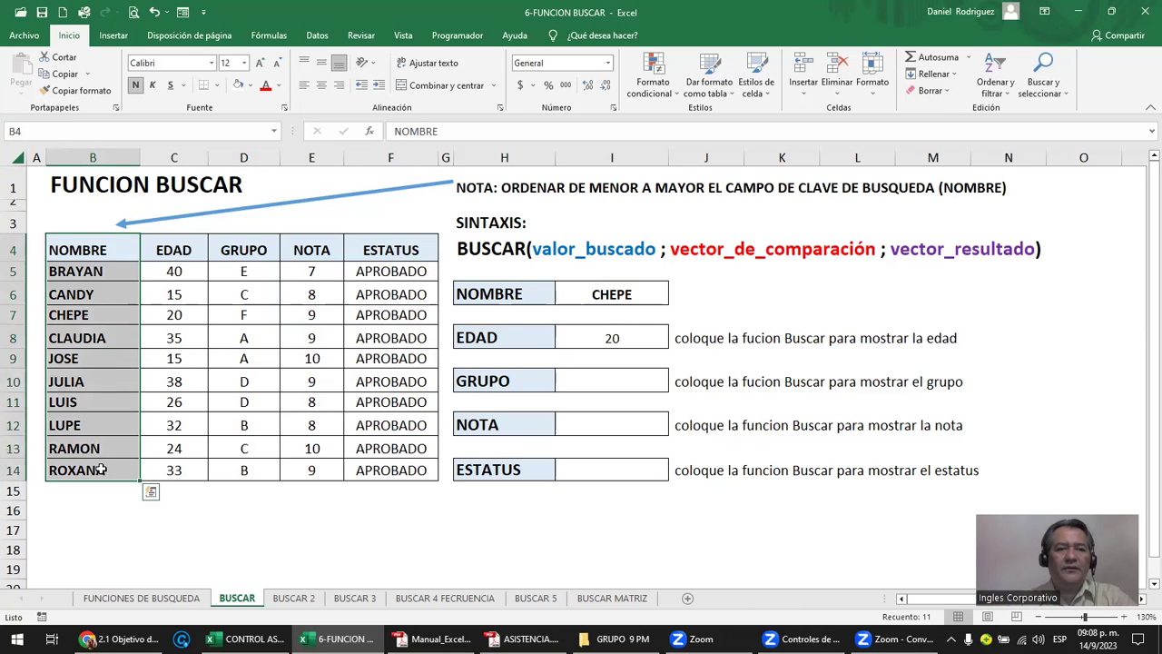
pyautogui.click(82, 272)
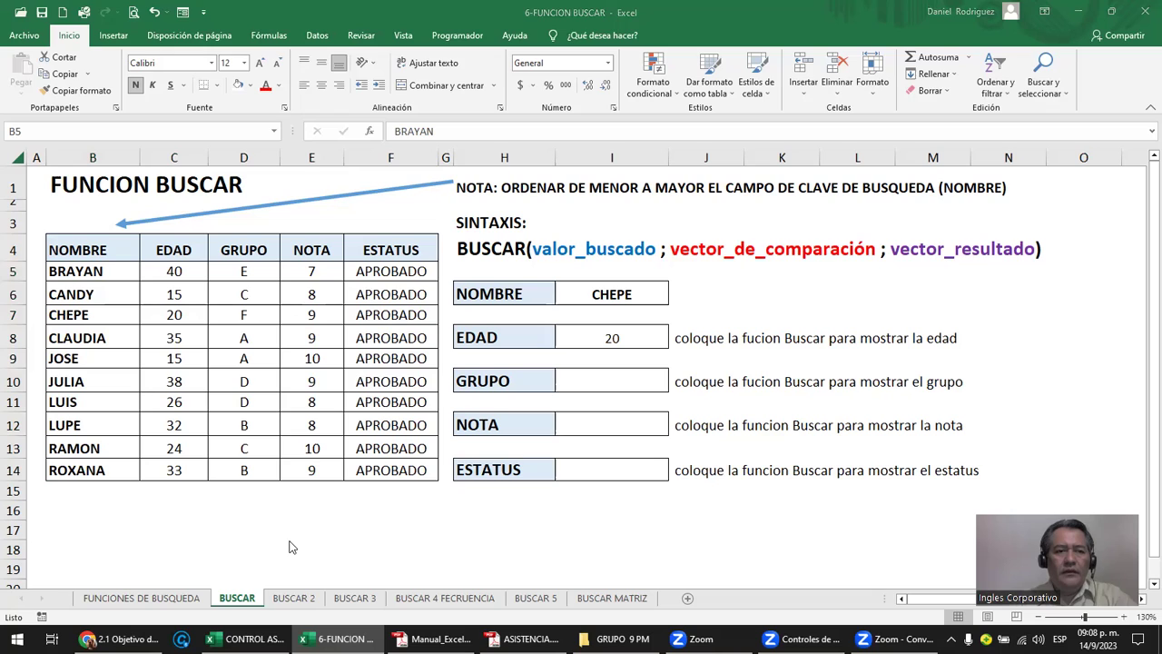
pyautogui.click(97, 271)
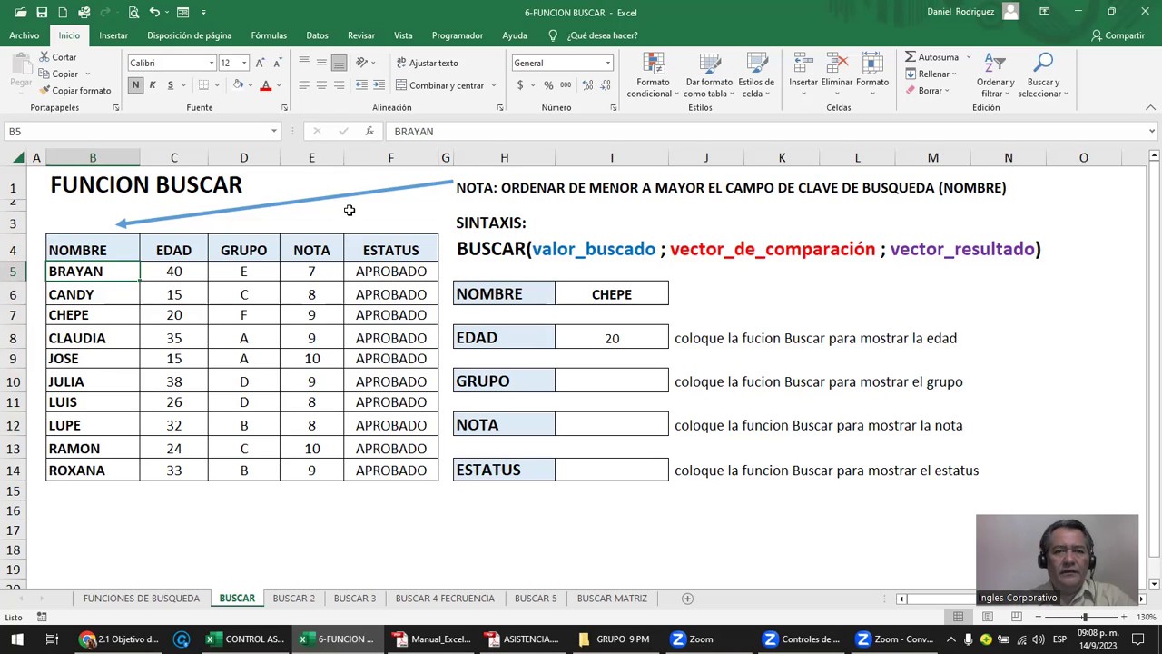
pyautogui.click(317, 35)
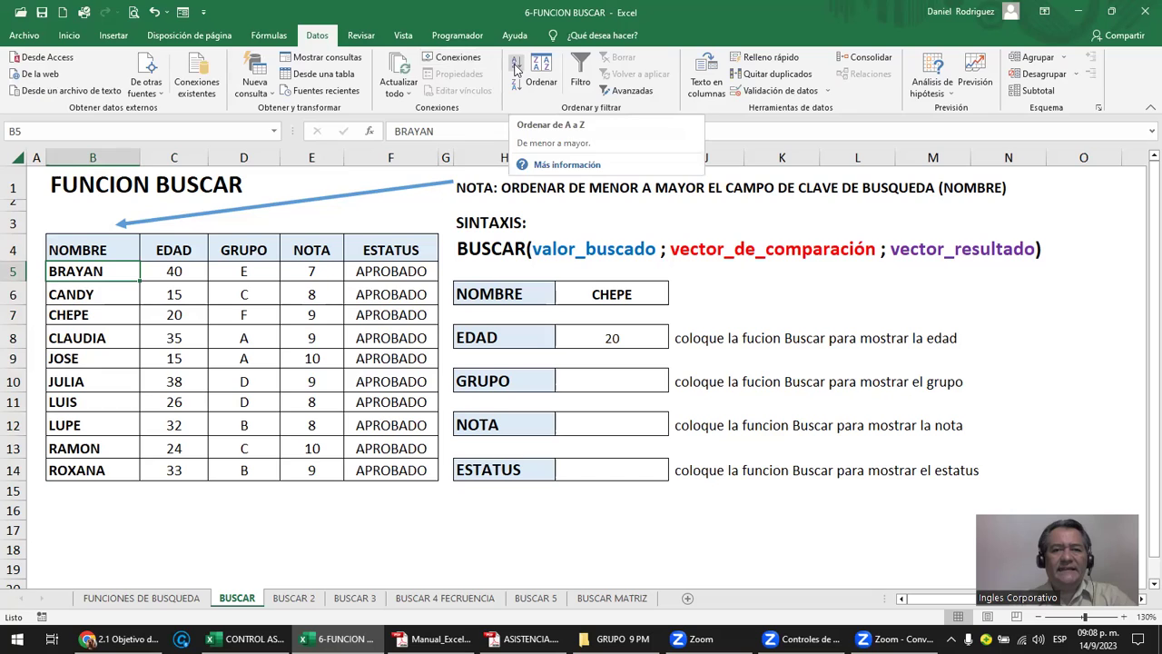
# - Sort the table A to Z by NOMBRE, rename LUIS in B11 to ANA, and re-sort
pyautogui.click(516, 68)
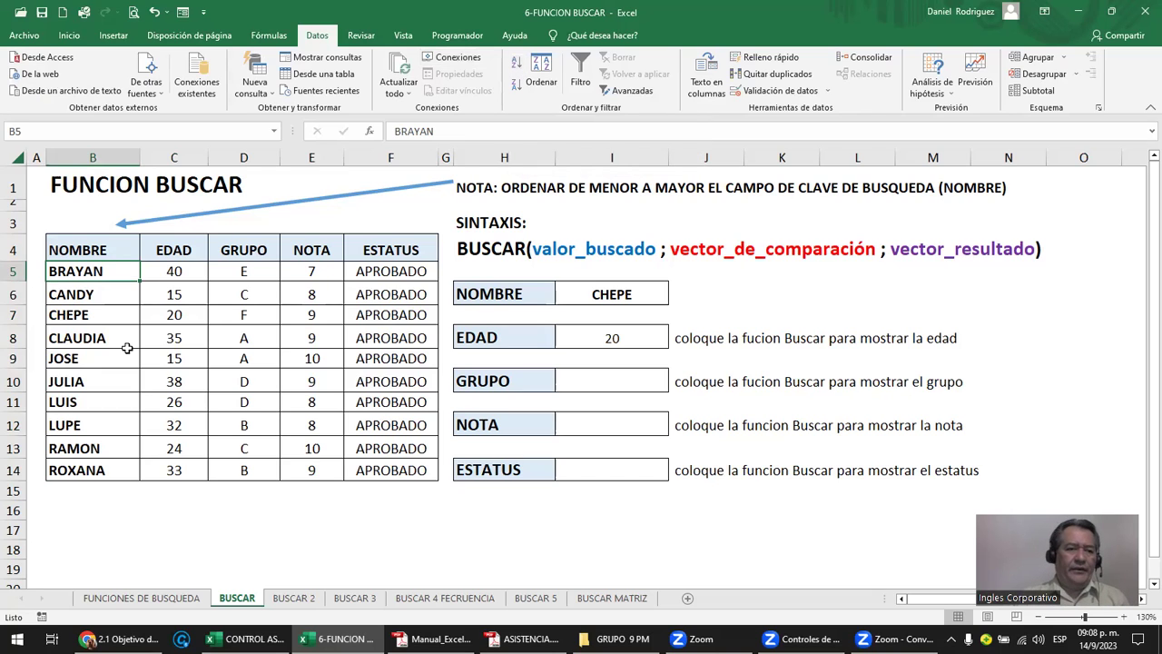
pyautogui.click(84, 402)
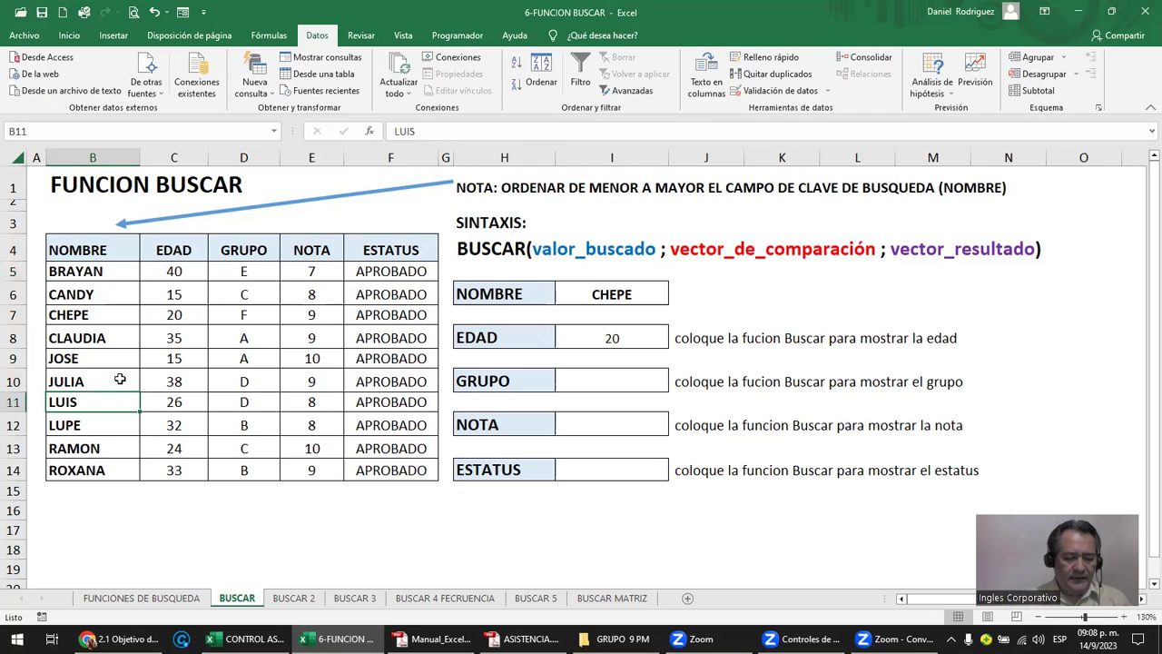
pyautogui.write('ANA')
pyautogui.press('Return')
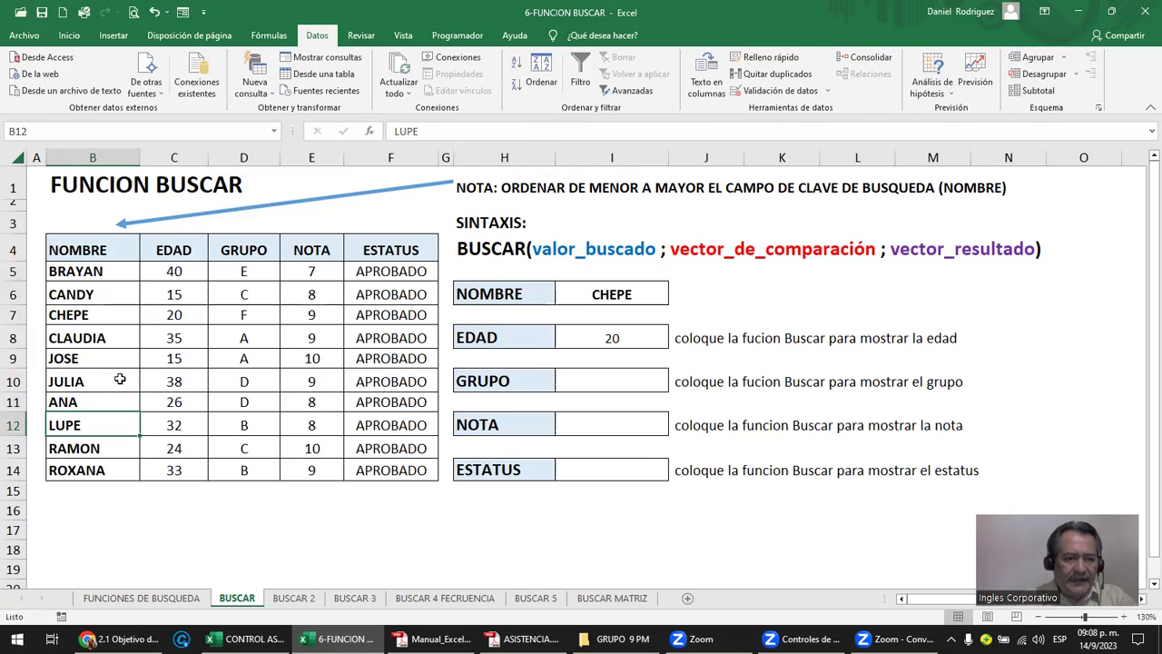
pyautogui.click(96, 399)
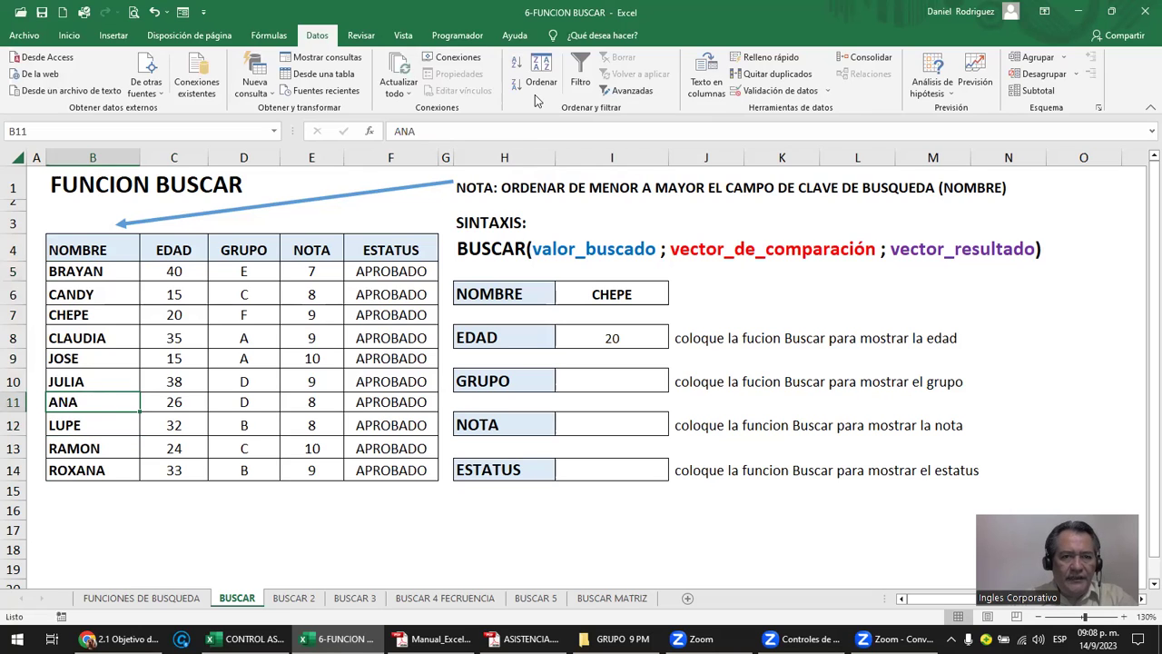
pyautogui.click(517, 71)
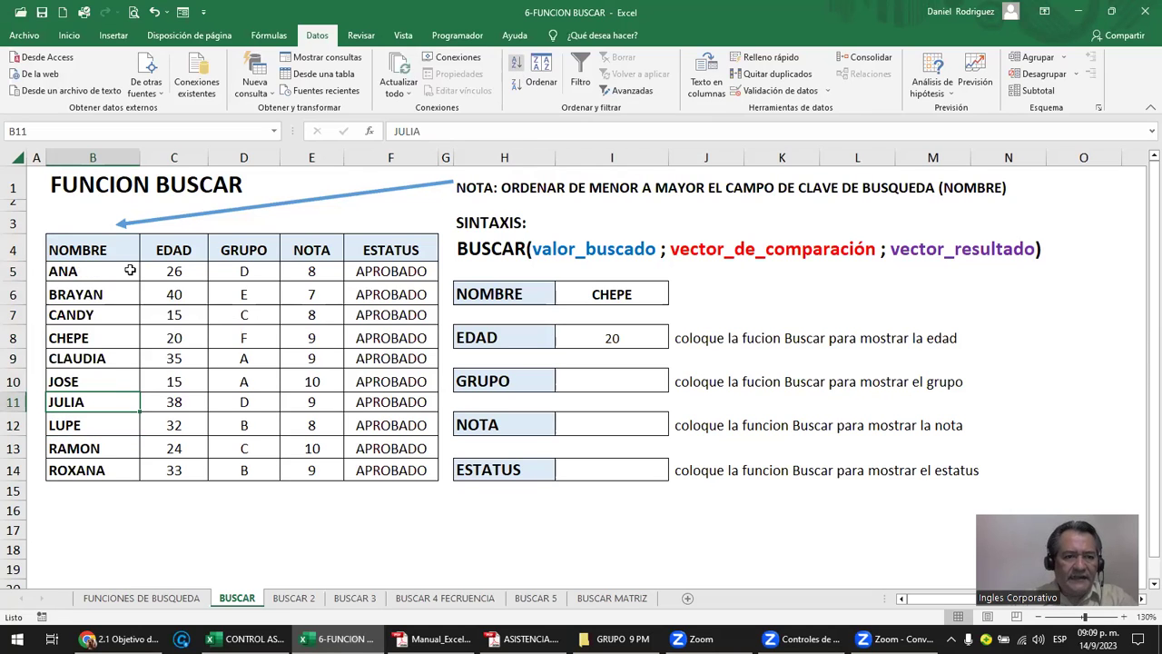
# - Sort names Z to A, check the I8 age formula, then restore A to Z order
pyautogui.click(90, 273)
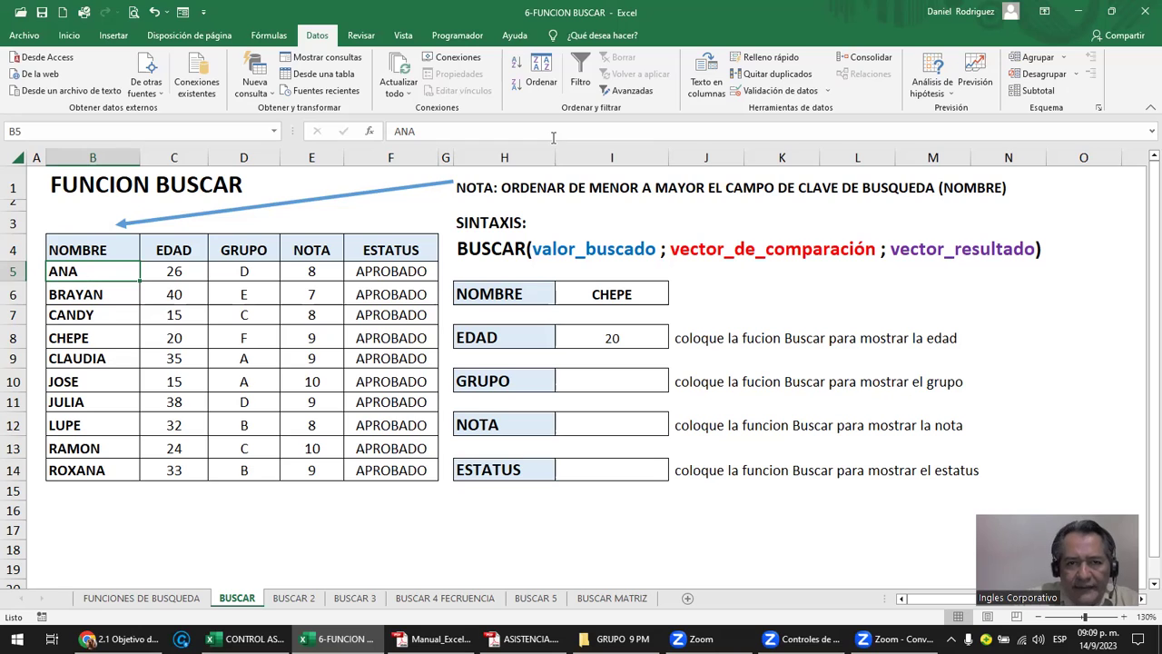
pyautogui.click(520, 84)
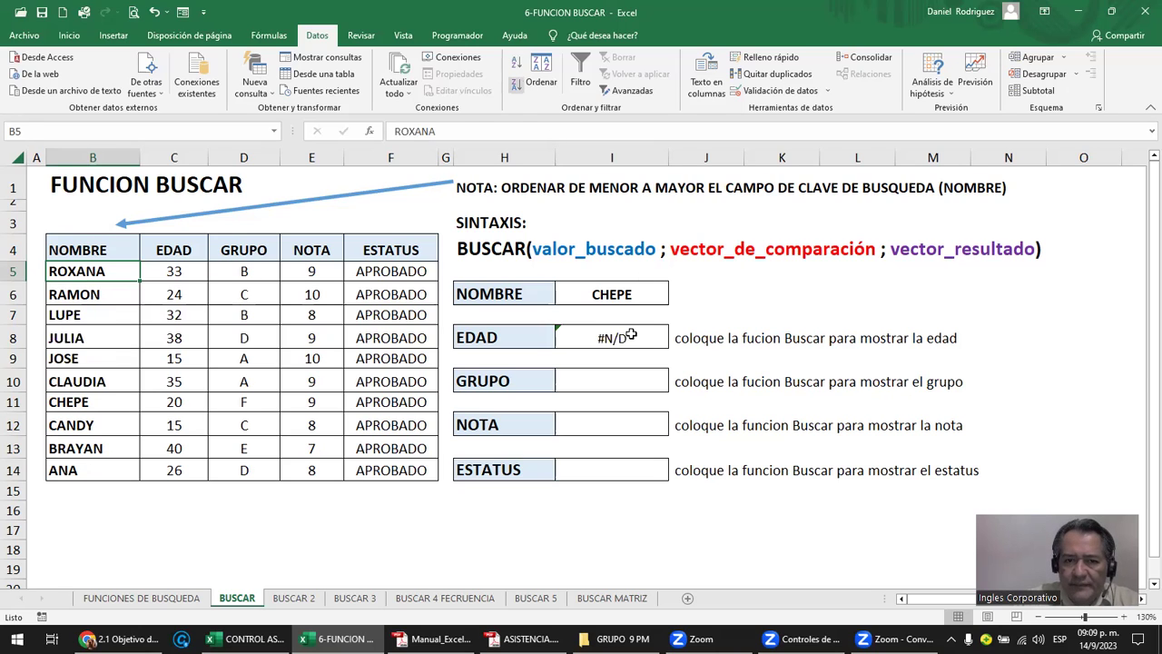
pyautogui.click(625, 338)
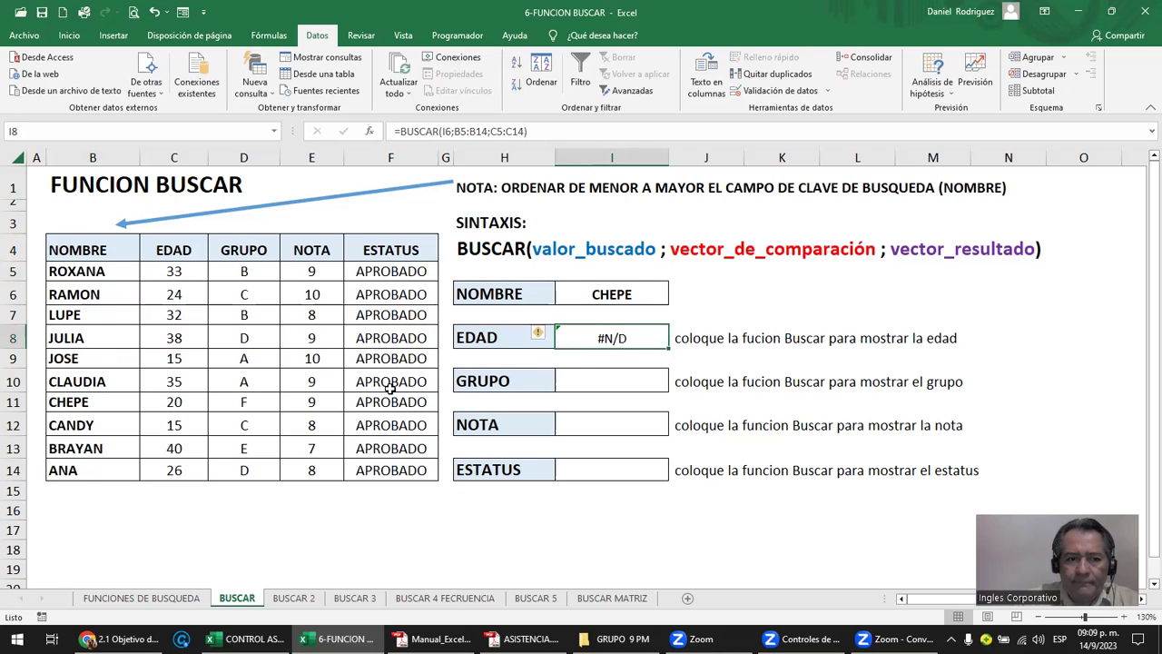
pyautogui.click(81, 472)
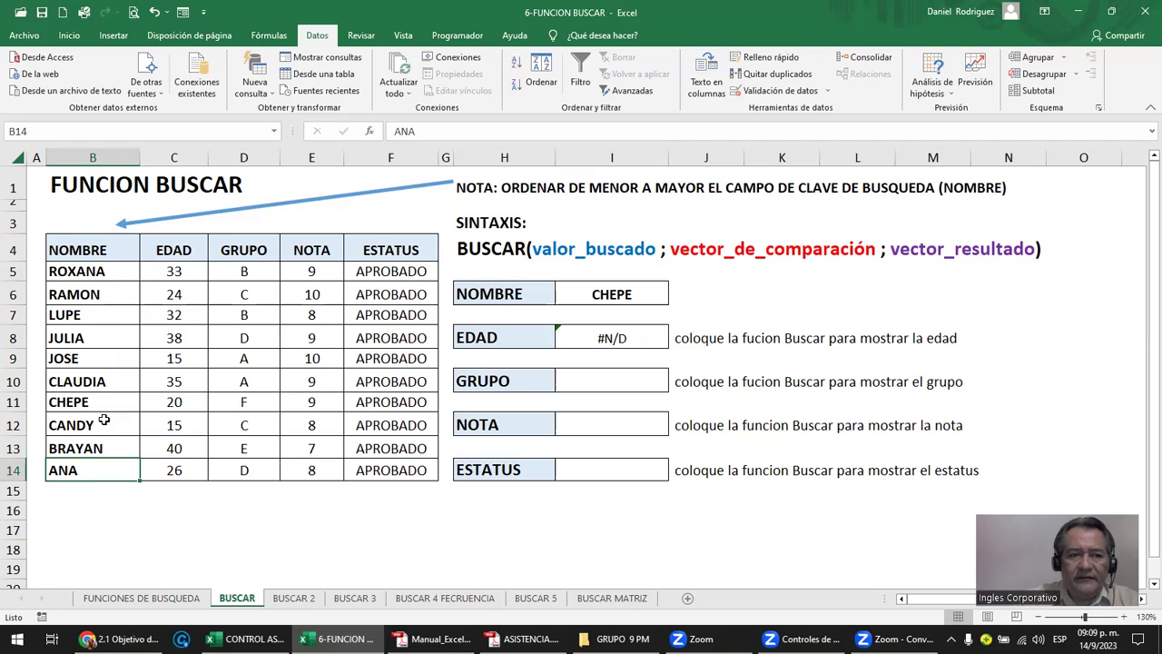
pyautogui.click(99, 274)
pyautogui.click(517, 62)
pyautogui.click(600, 338)
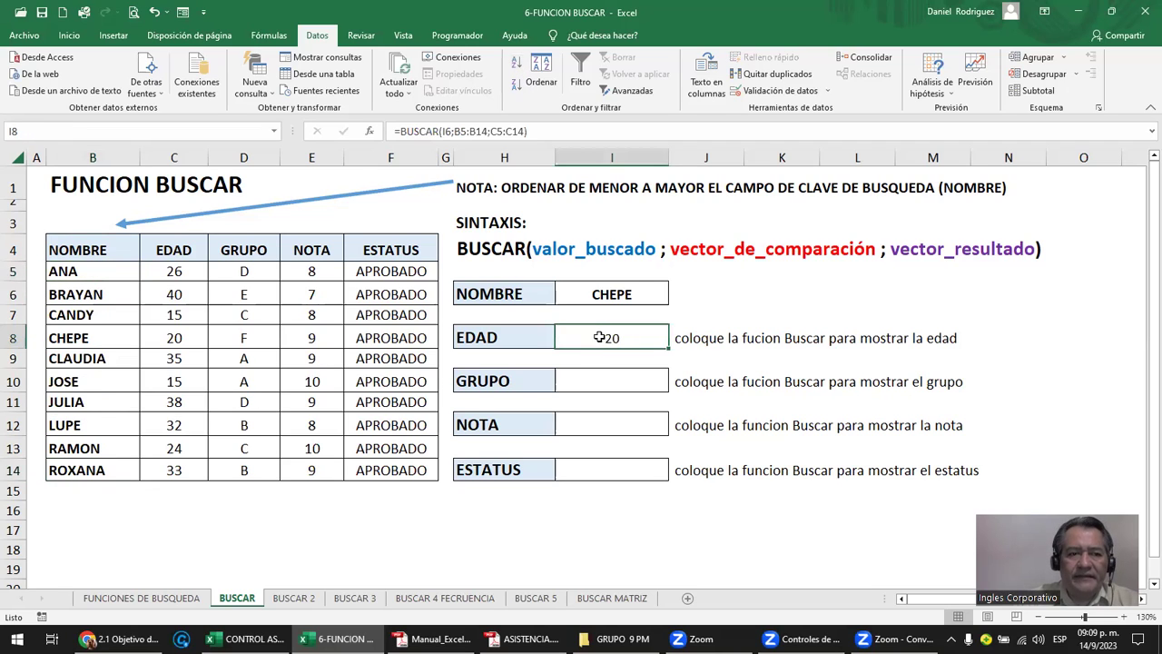
pyautogui.press('Left')
pyautogui.press('Left')
pyautogui.press('Left')
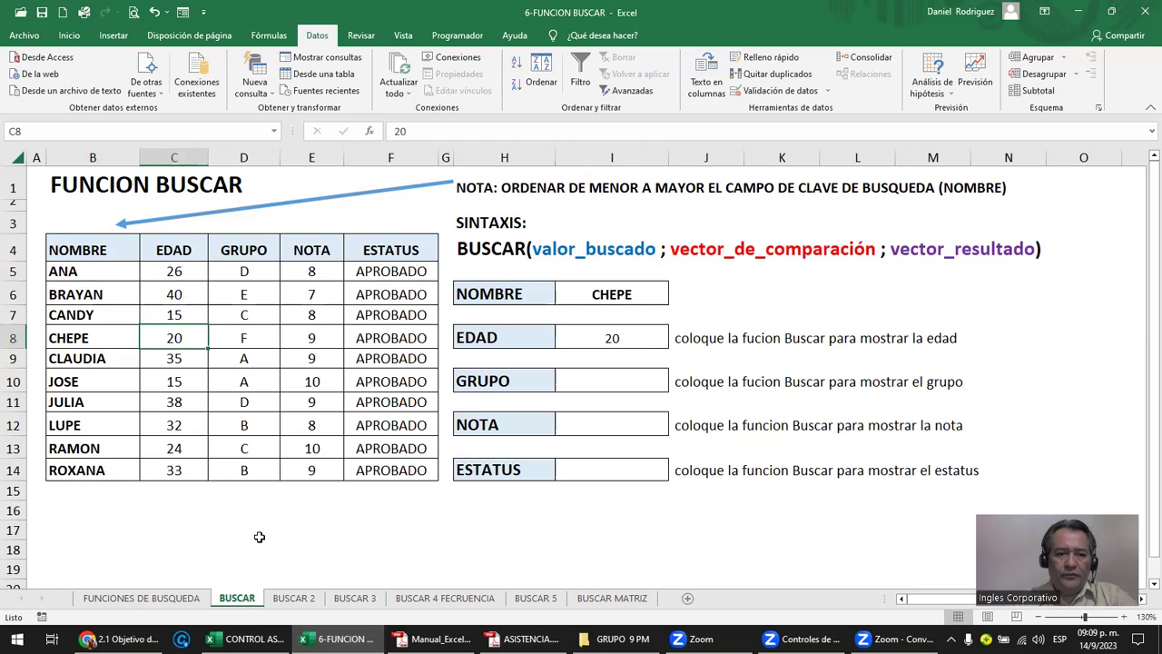
# - Highlight the BUSCAR description line on FUNCIONES DE BUSQUEDA, then return to the BUSCAR sheet
pyautogui.hotkey('ctrl', 'pageup')
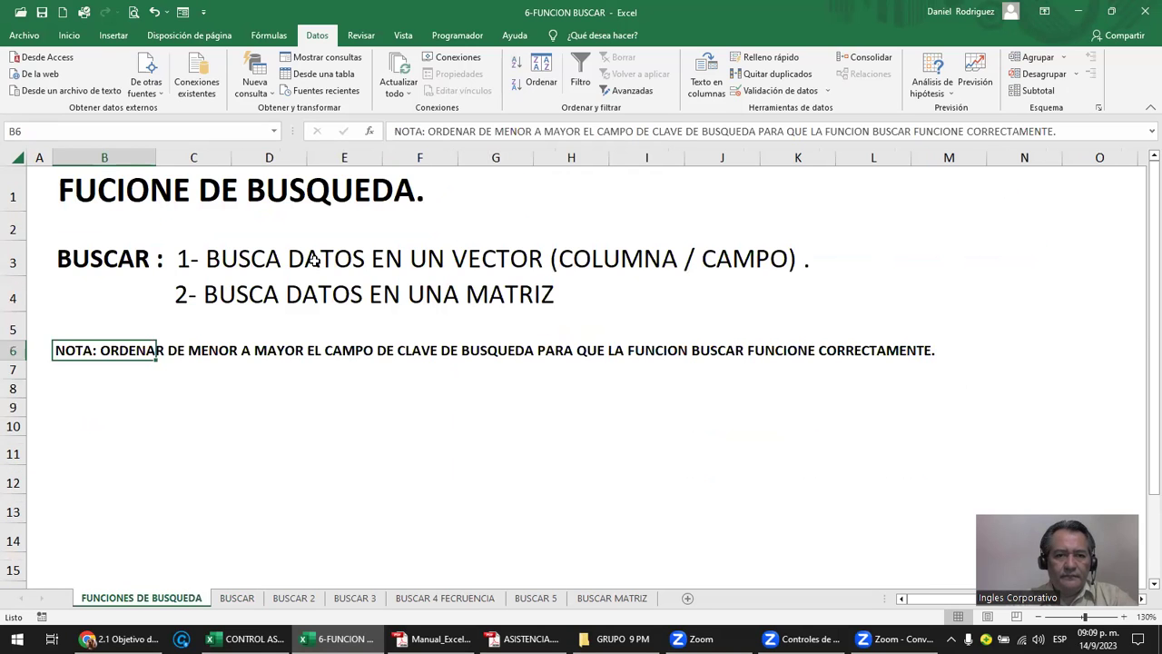
pyautogui.click(607, 265)
pyautogui.moveTo(798, 265); pyautogui.dragTo(800, 265)
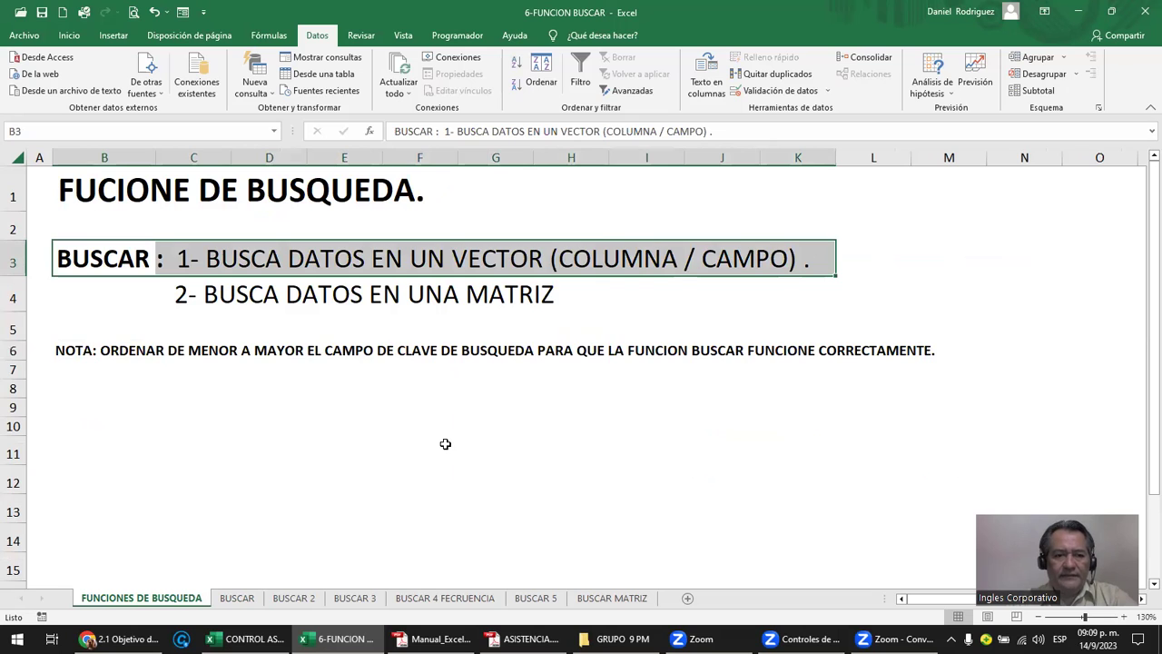
pyautogui.keyDown('ctrl'); pyautogui.click(245, 598); pyautogui.keyUp('ctrl')
pyautogui.hotkey('ctrl', 'pagedown')
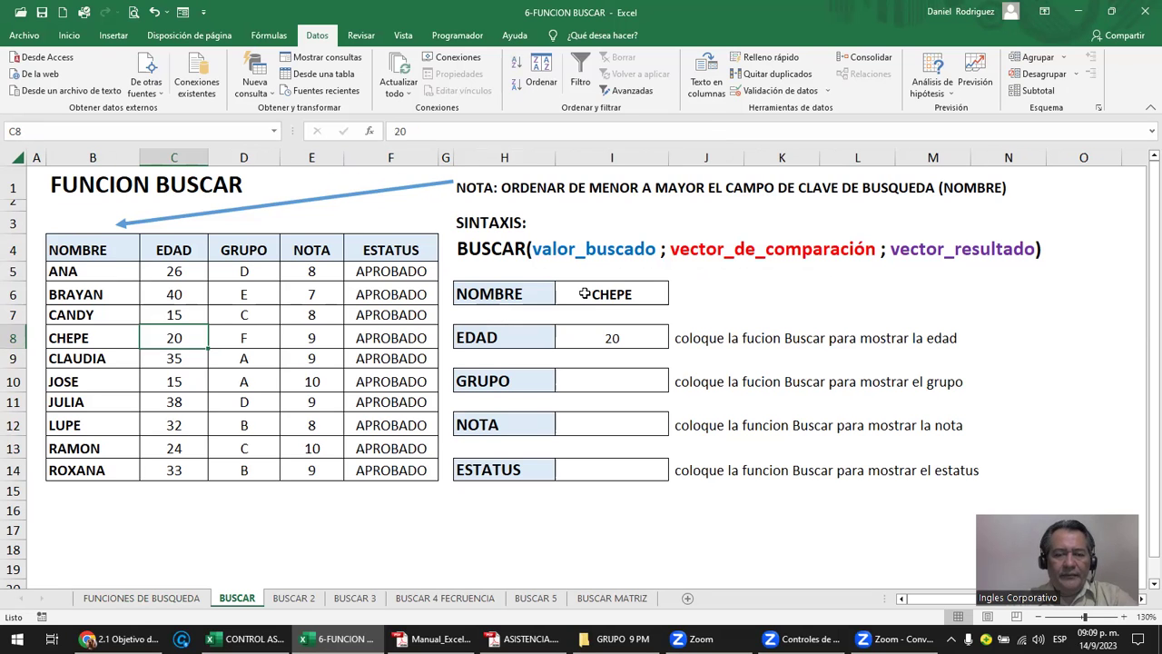
# - Walk through the NOMBRE input, EDAD formula and GRUPO, NOTA, ESTATUS cells, then open I6's name list
pyautogui.click(584, 293)
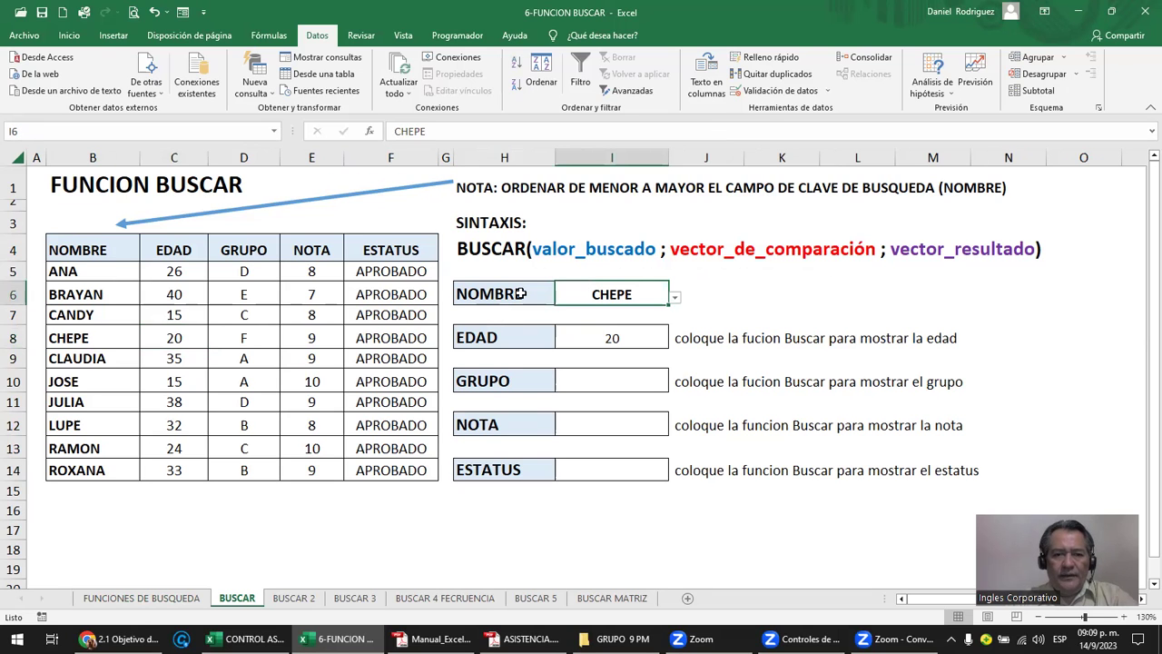
pyautogui.press('Left')
pyautogui.press('Right')
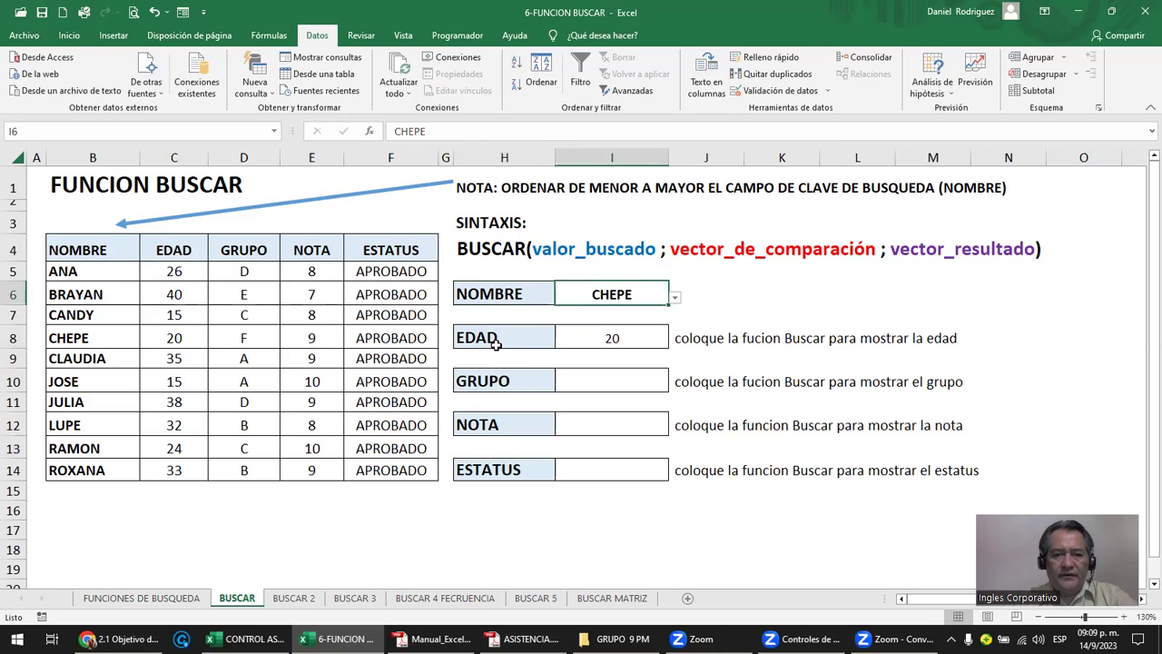
pyautogui.click(612, 336)
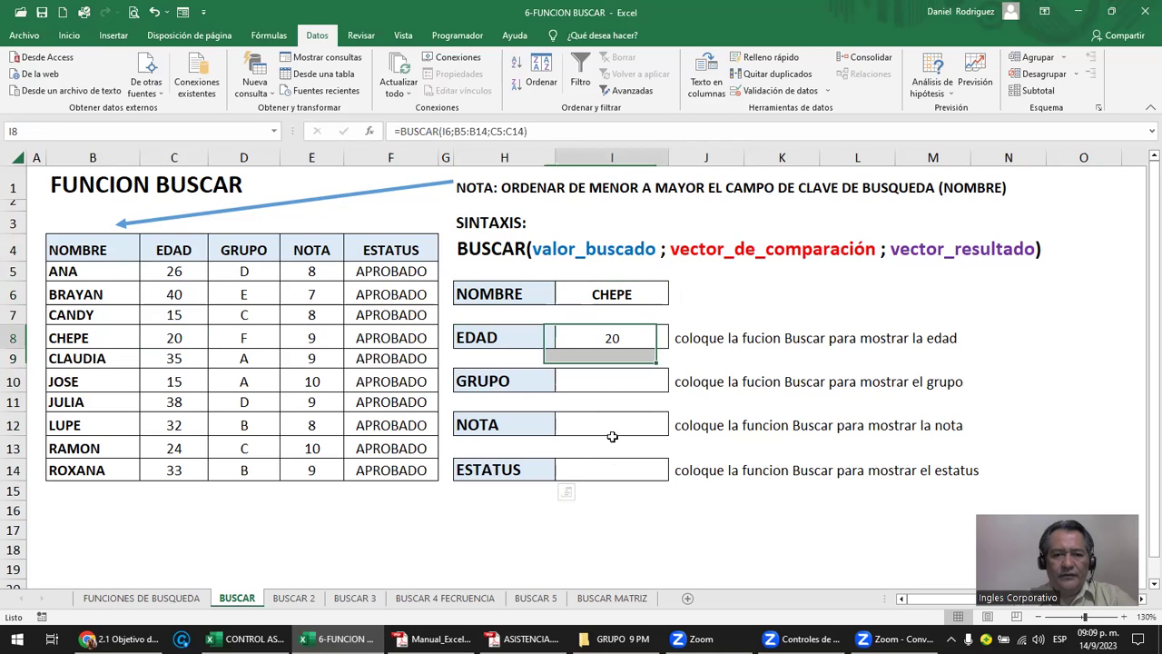
pyautogui.press('Left')
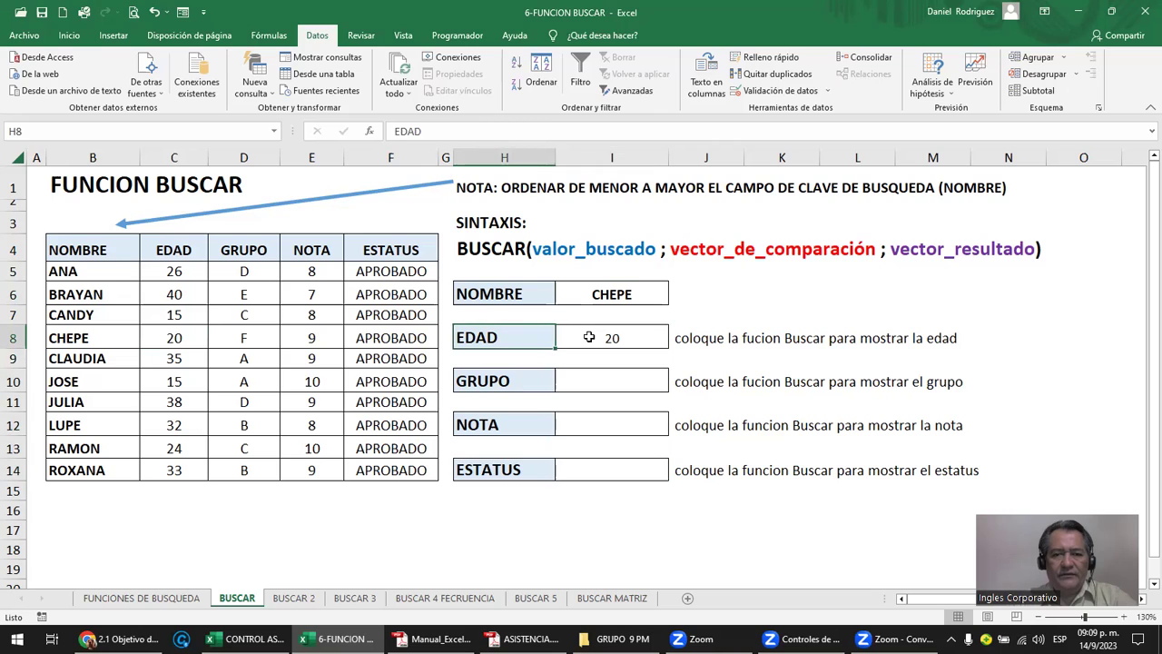
pyautogui.click(614, 382)
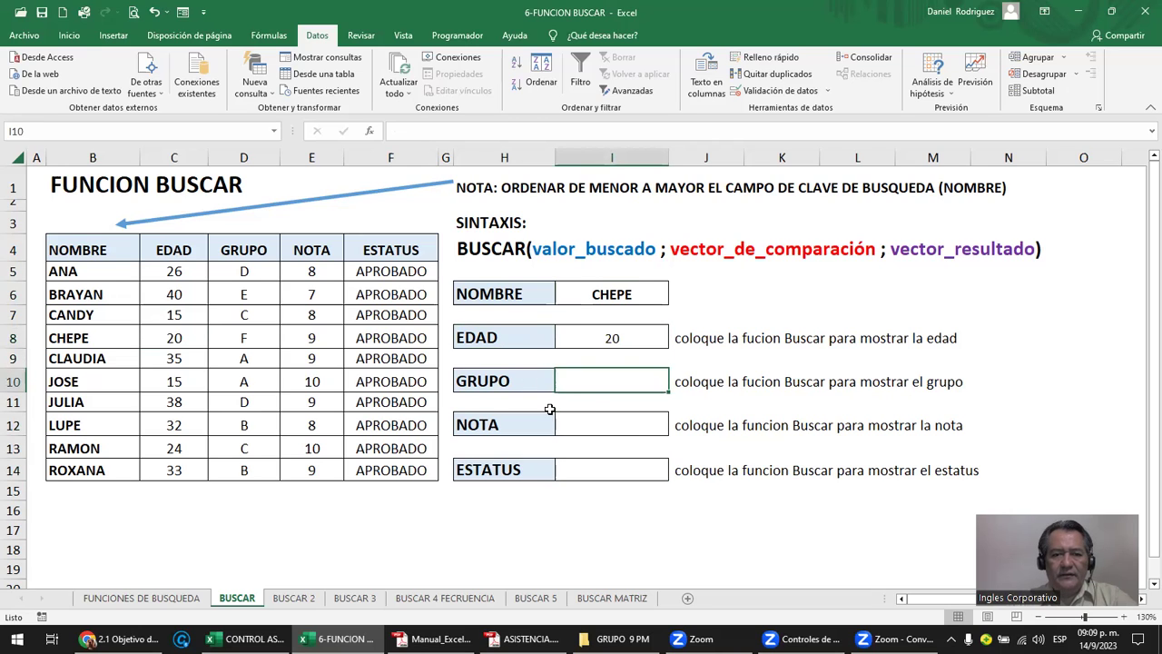
pyautogui.press('Left')
pyautogui.press('Down')
pyautogui.press('Down')
pyautogui.press('Down')
pyautogui.press('Down')
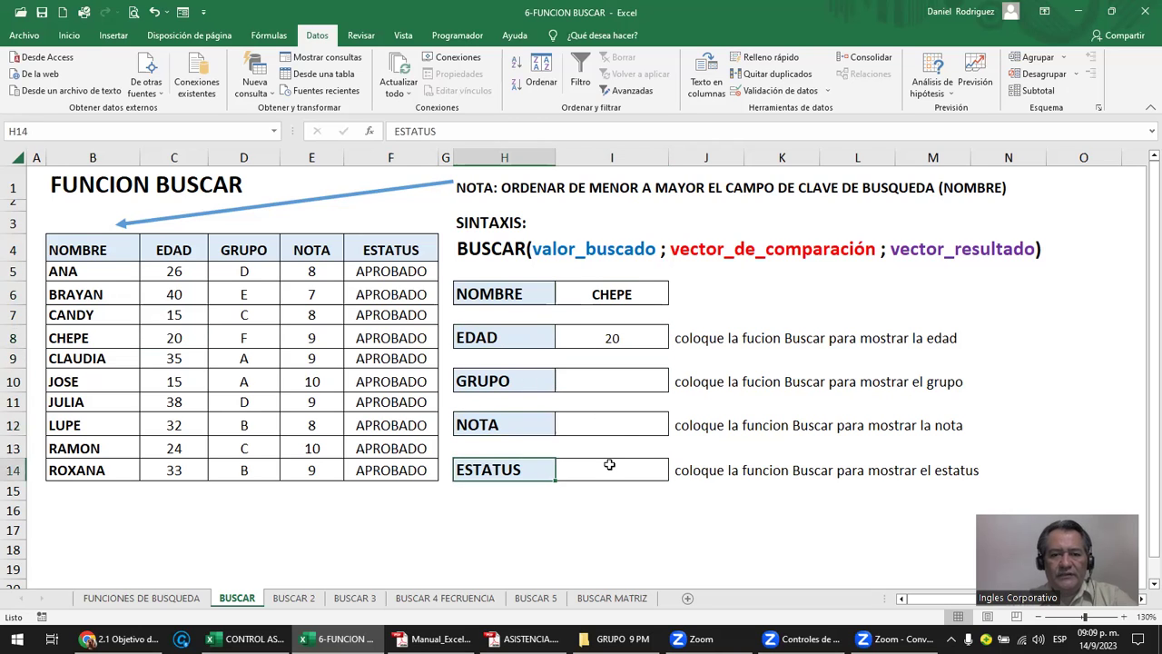
pyautogui.click(609, 464)
pyautogui.click(741, 295)
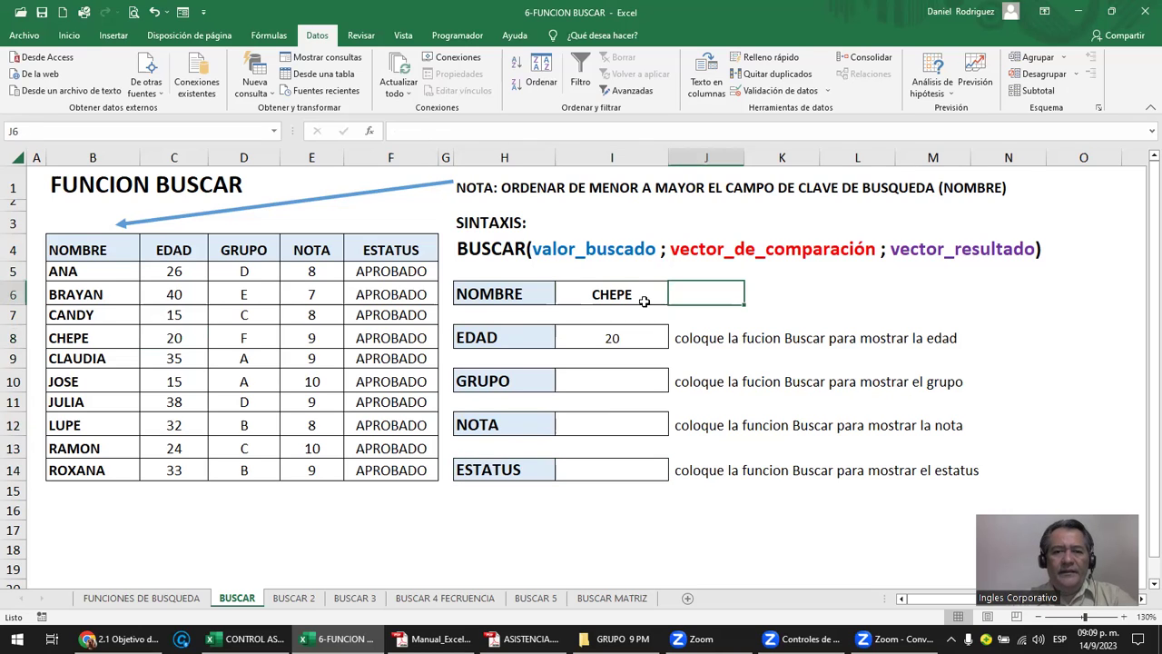
pyautogui.click(629, 292)
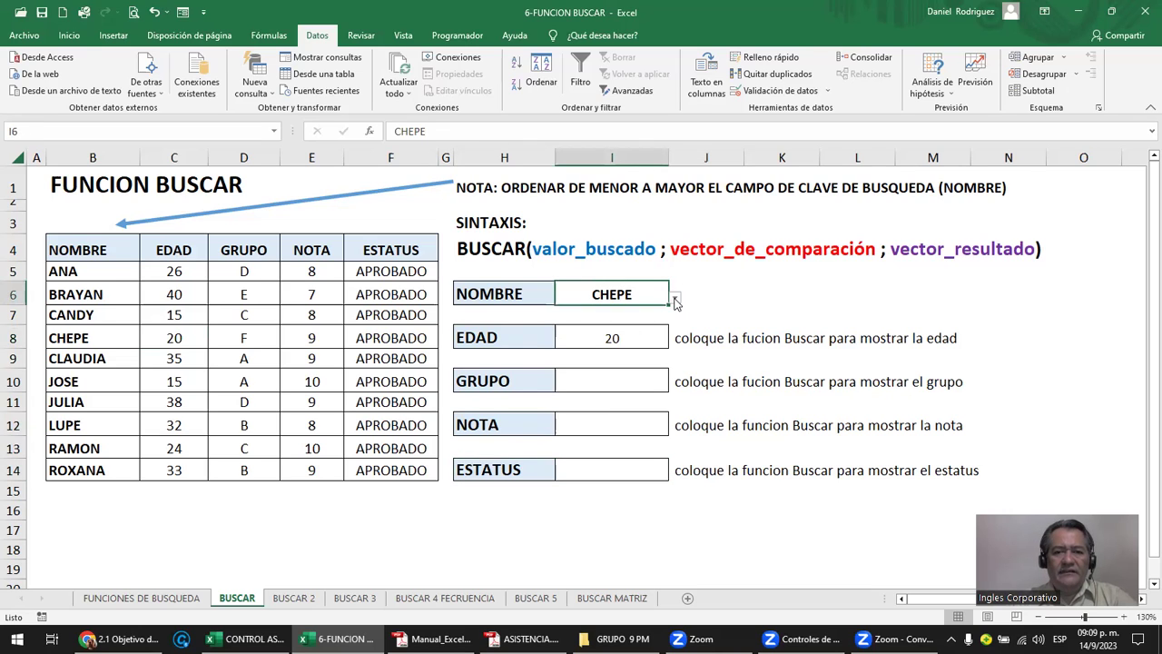
pyautogui.click(675, 299)
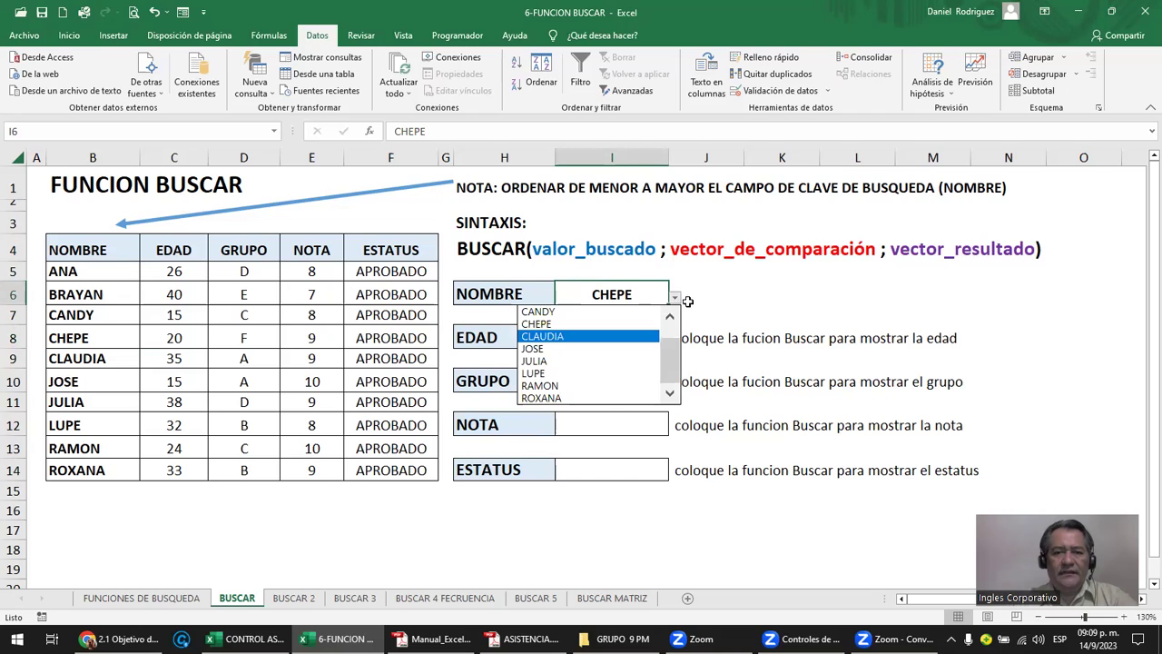
pyautogui.click(628, 290)
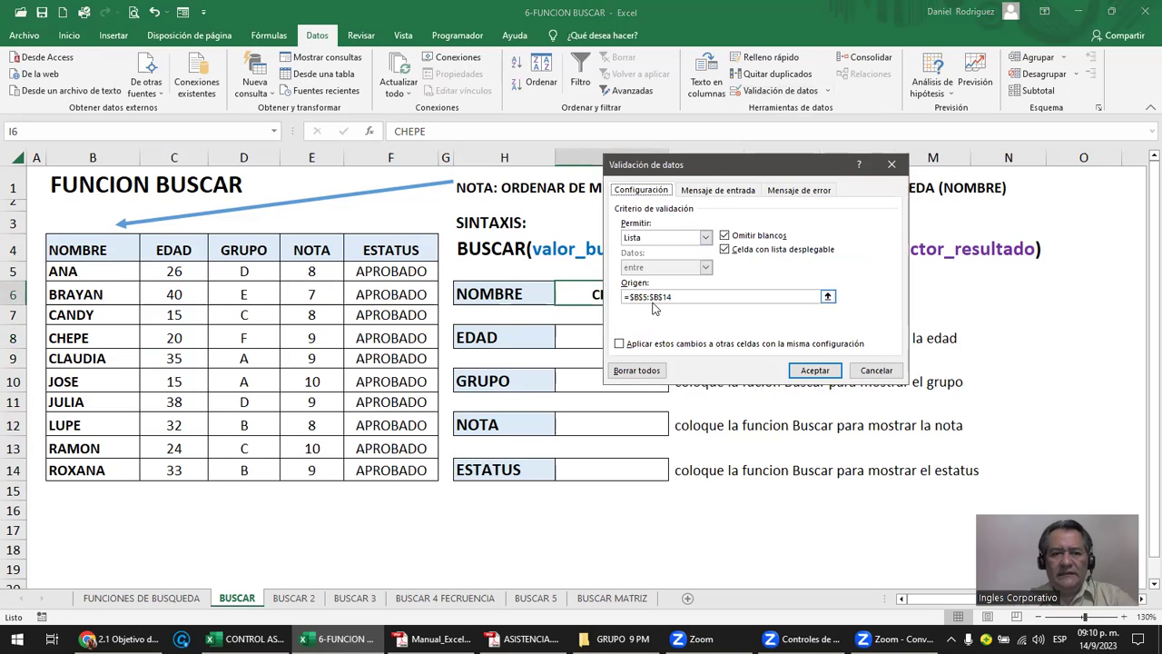
pyautogui.moveTo(56, 271); pyautogui.dragTo(83, 471)
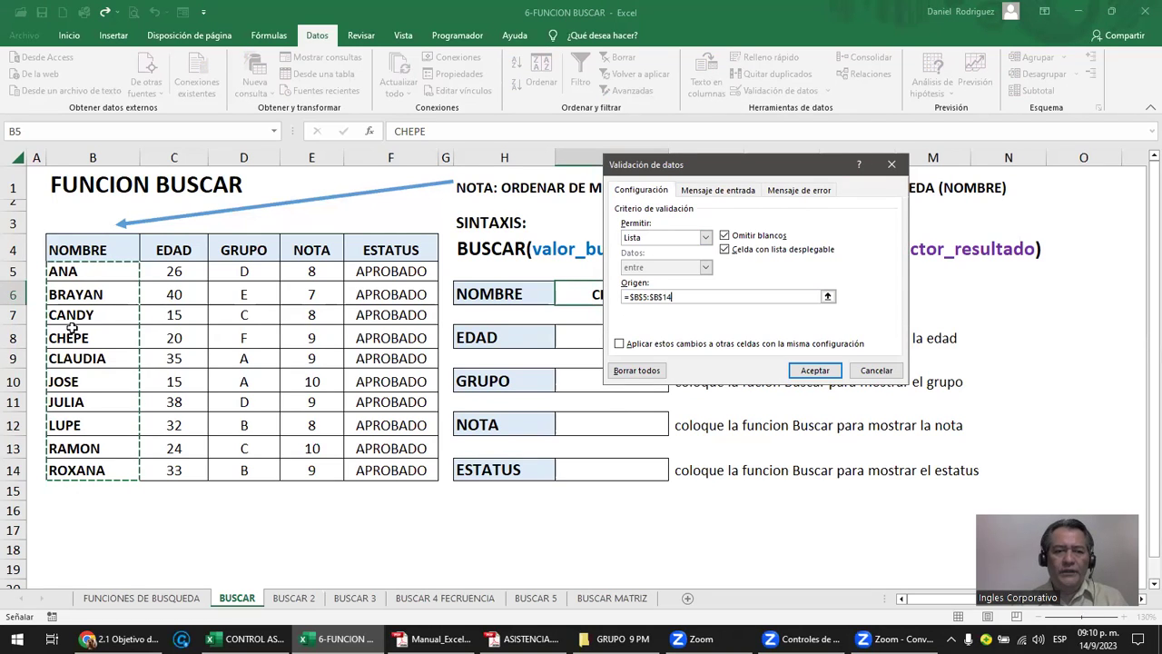
pyautogui.press('Return')
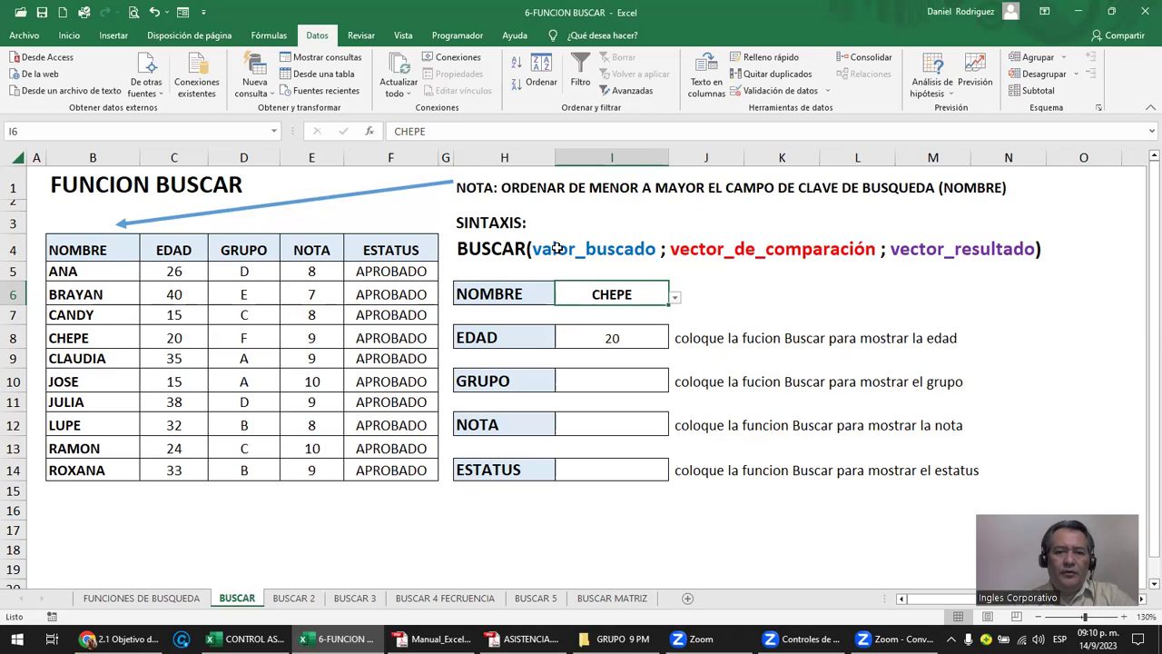
# - Pick LUPE from I6's name list so EDAD shows 32, then select the age result cell I8
pyautogui.click(675, 300)
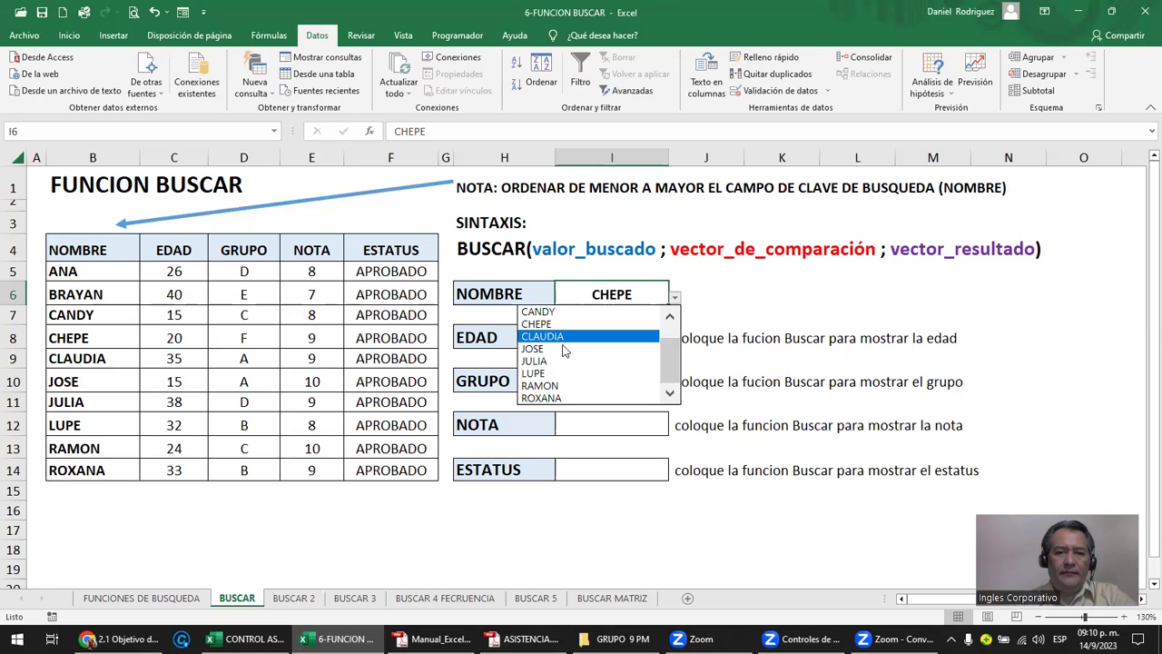
pyautogui.click(558, 375)
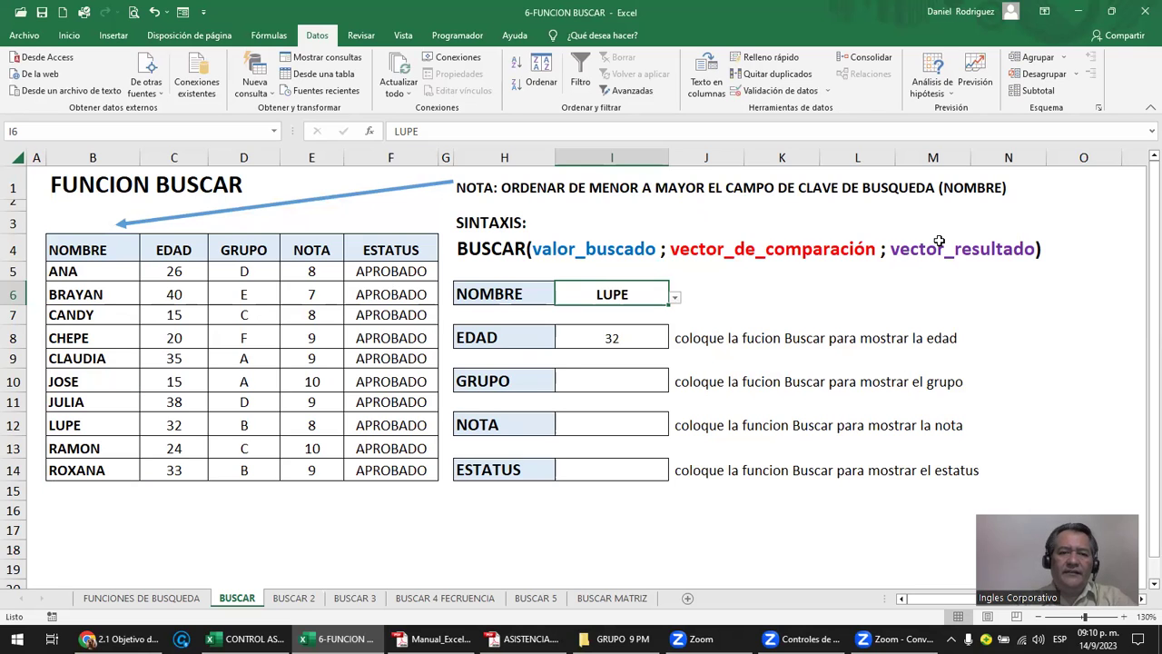
pyautogui.click(502, 337)
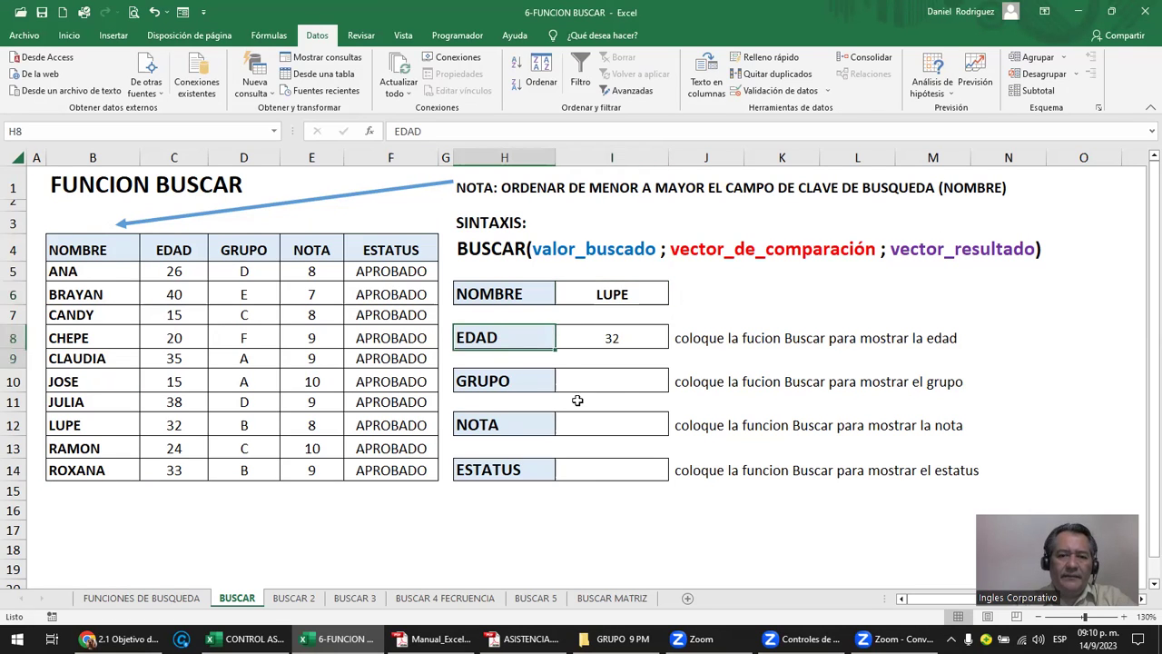
pyautogui.press('Right')
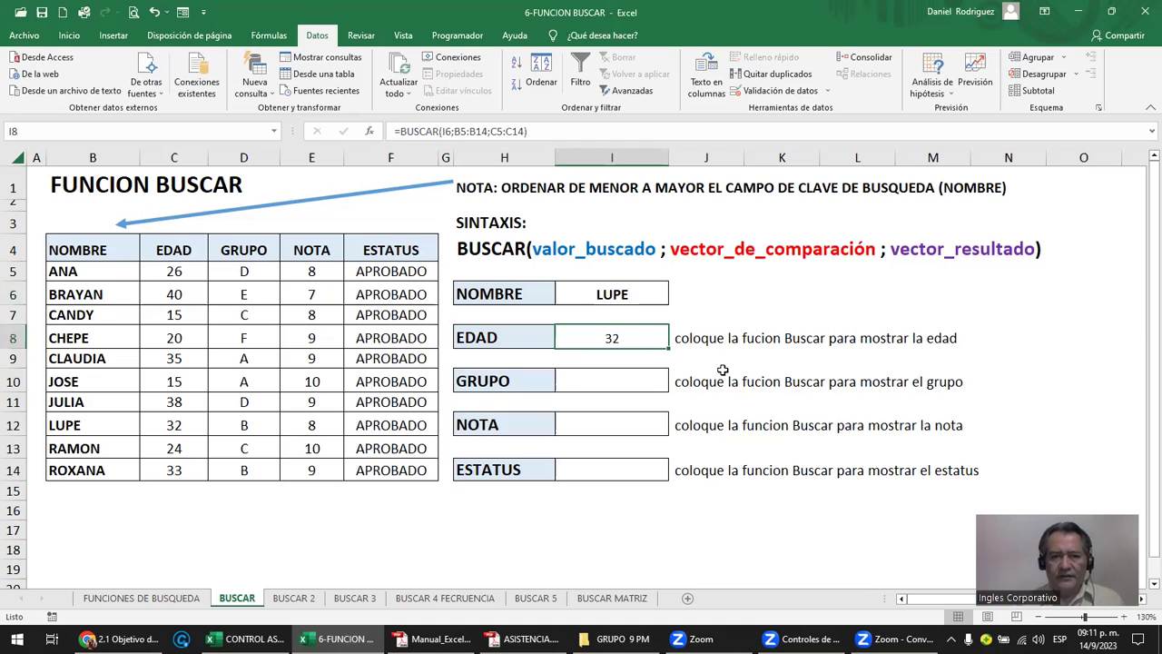
# - Re-enter =BUSCAR(I6;B5:B14;C5:C14) in I8 and check it returns LUPE's age 32
pyautogui.press('Delete')
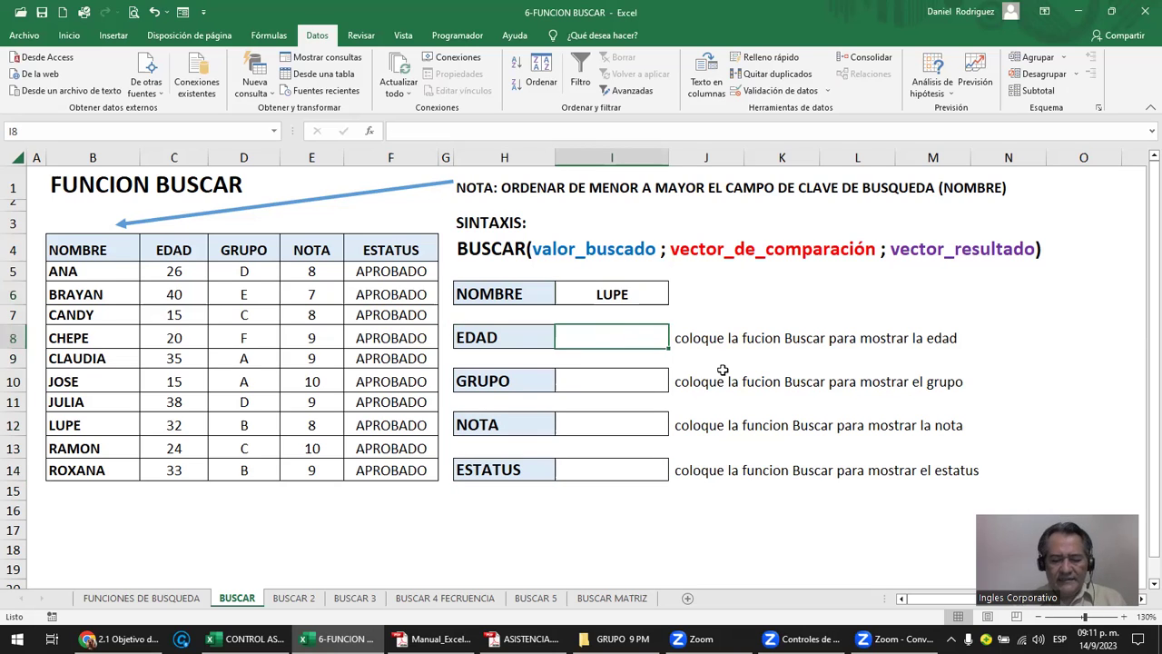
pyautogui.write('=')
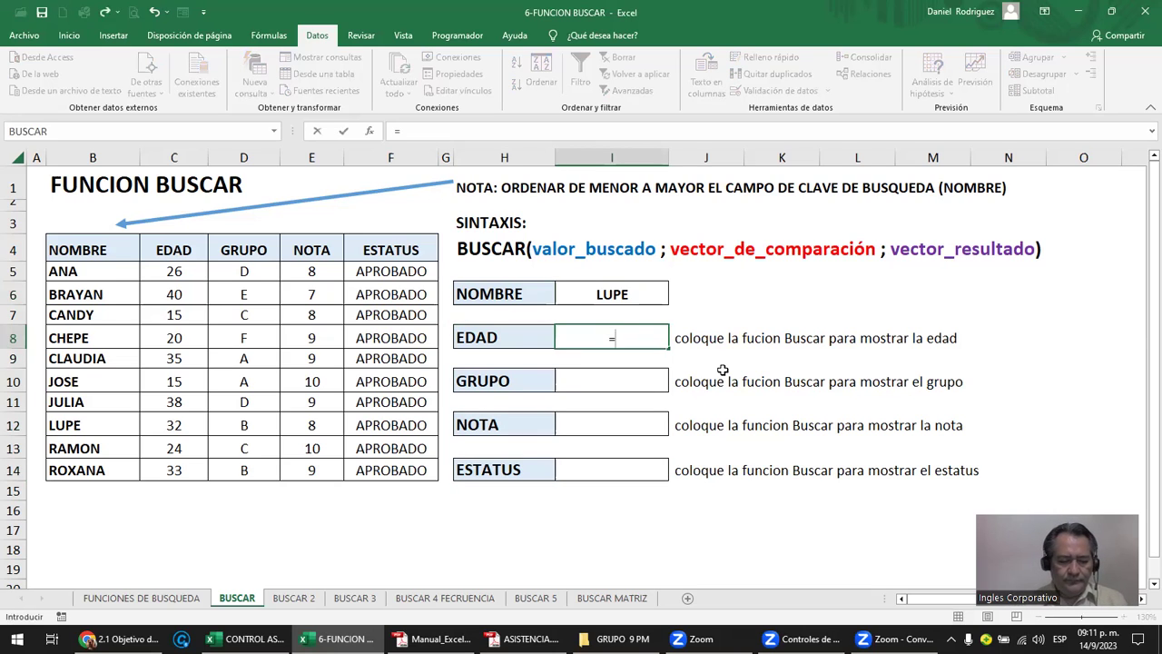
pyautogui.write('BUSCAR')
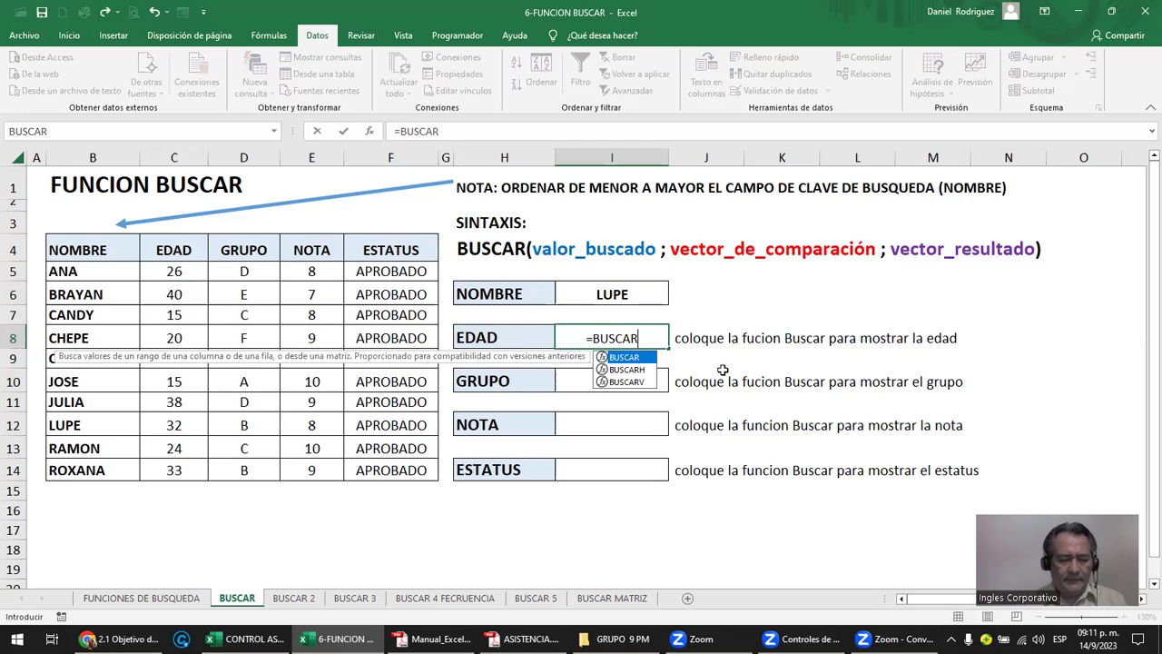
pyautogui.write('(')
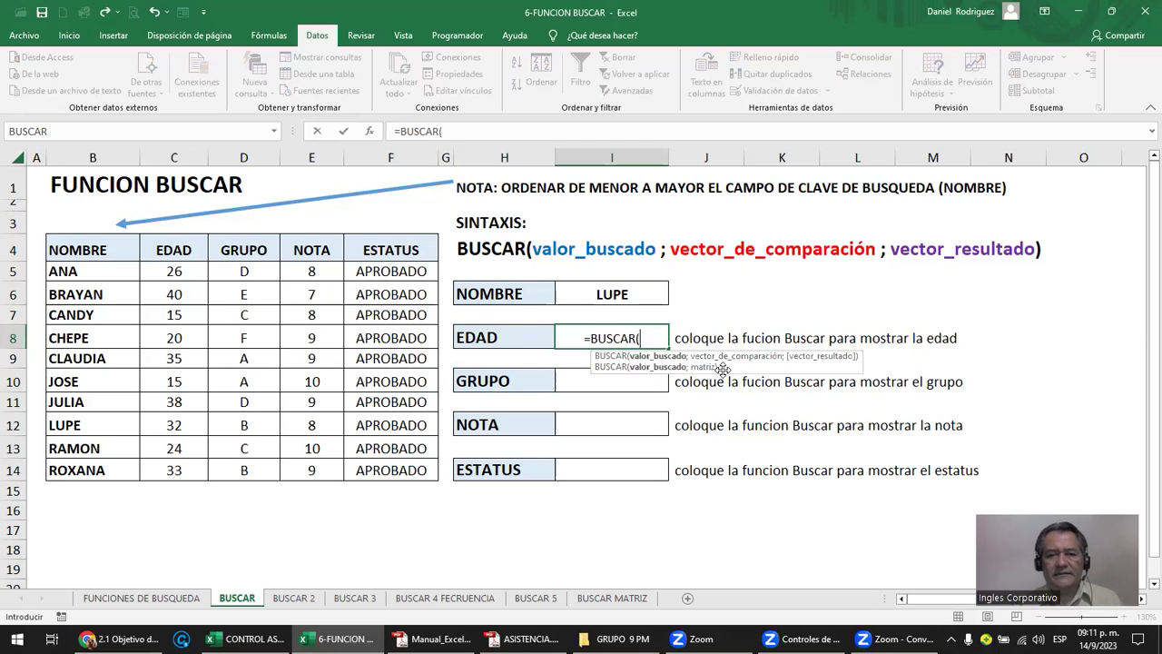
pyautogui.click(615, 295)
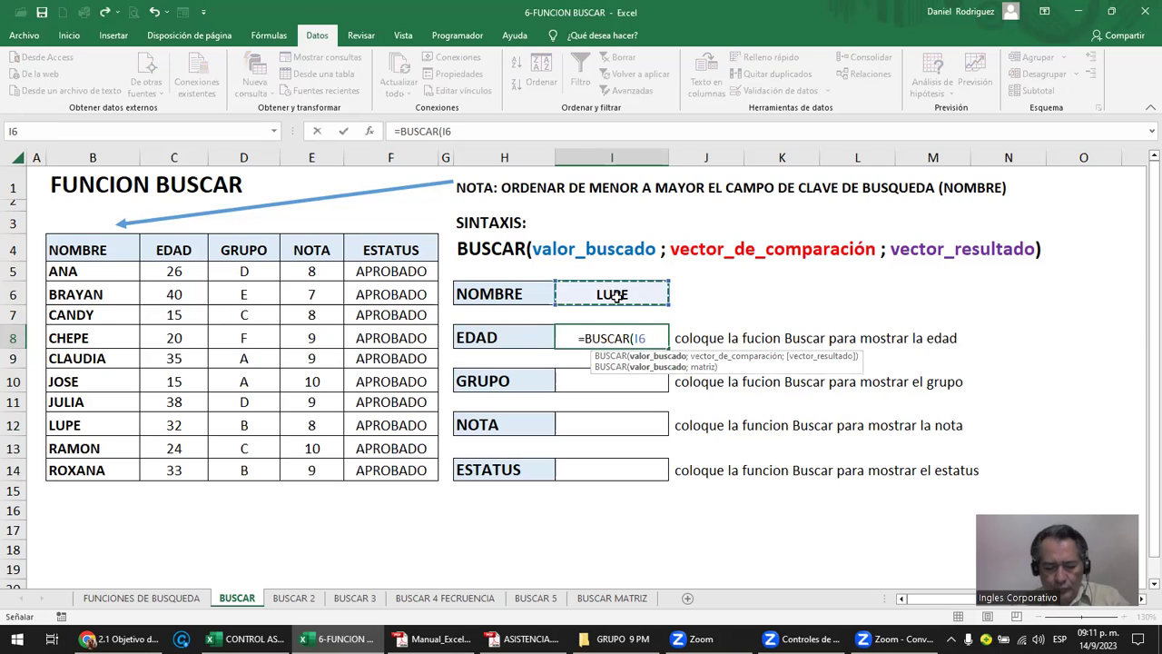
pyautogui.write(';')
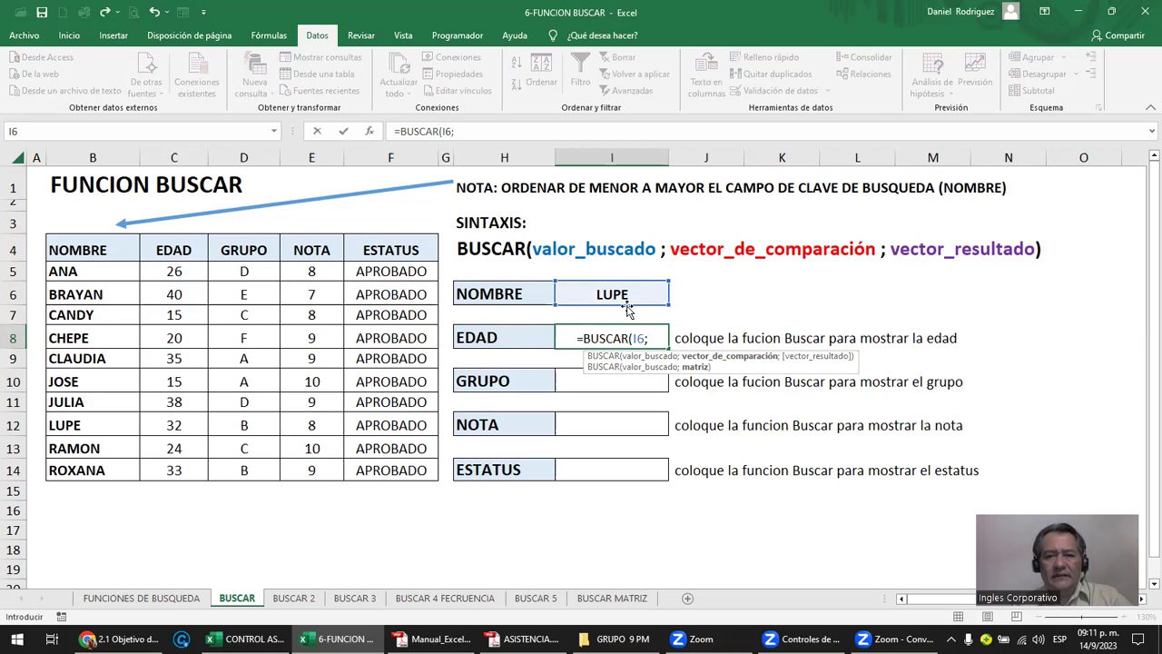
pyautogui.moveTo(94, 275); pyautogui.dragTo(91, 472)
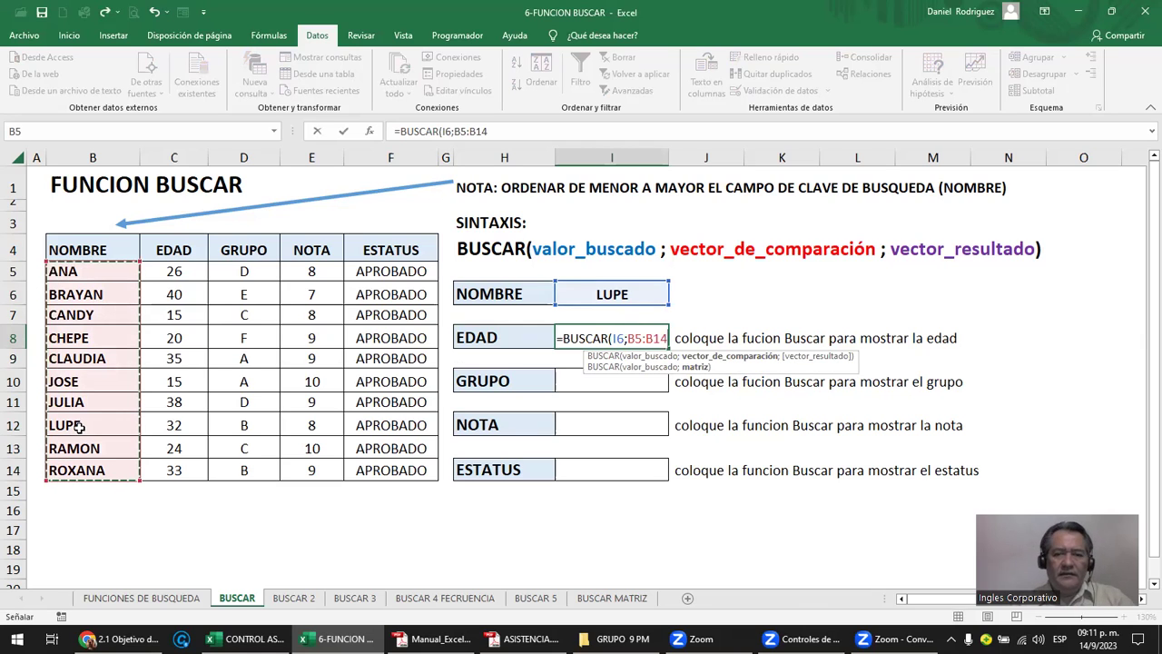
pyautogui.write(';')
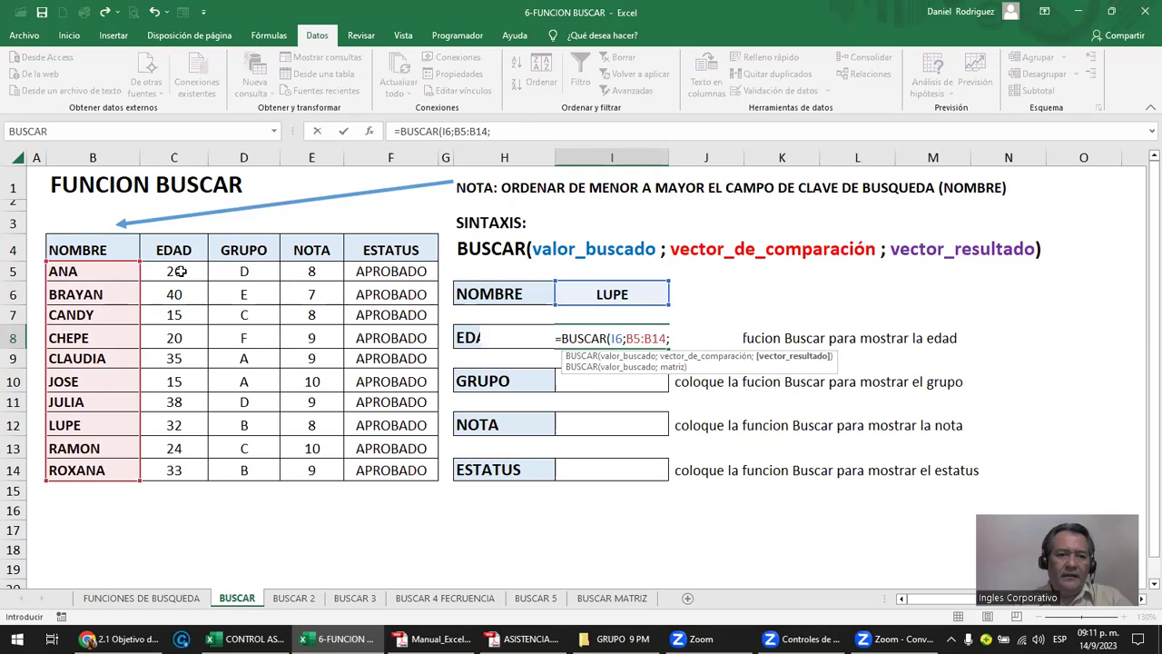
pyautogui.moveTo(164, 406); pyautogui.dragTo(170, 467)
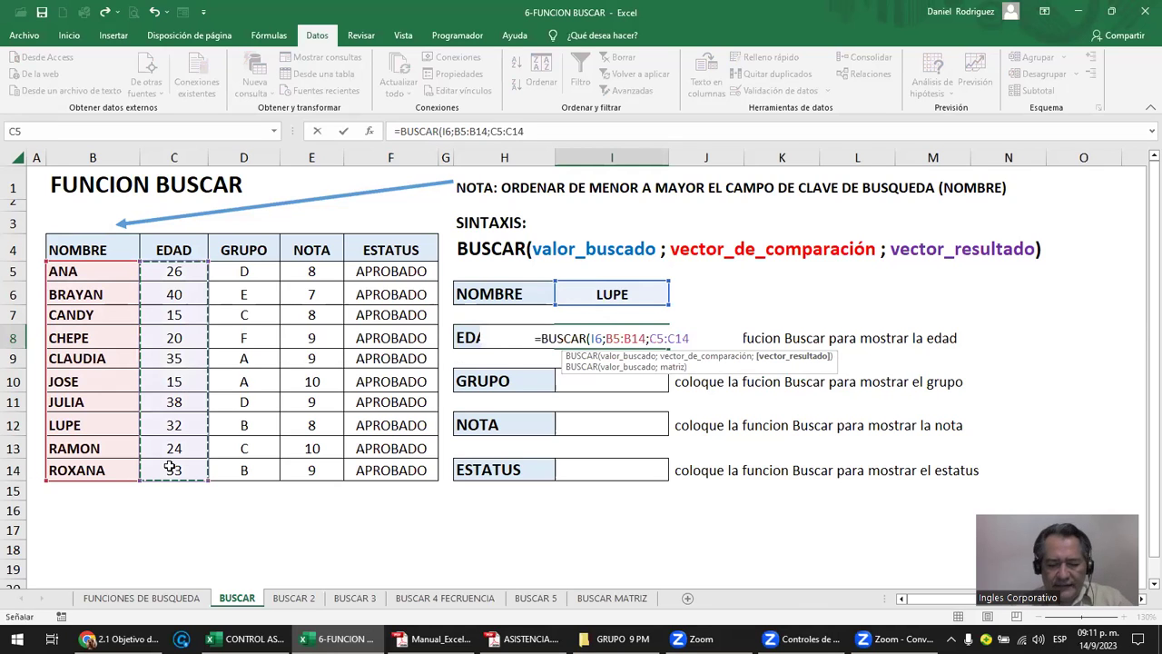
pyautogui.write(')')
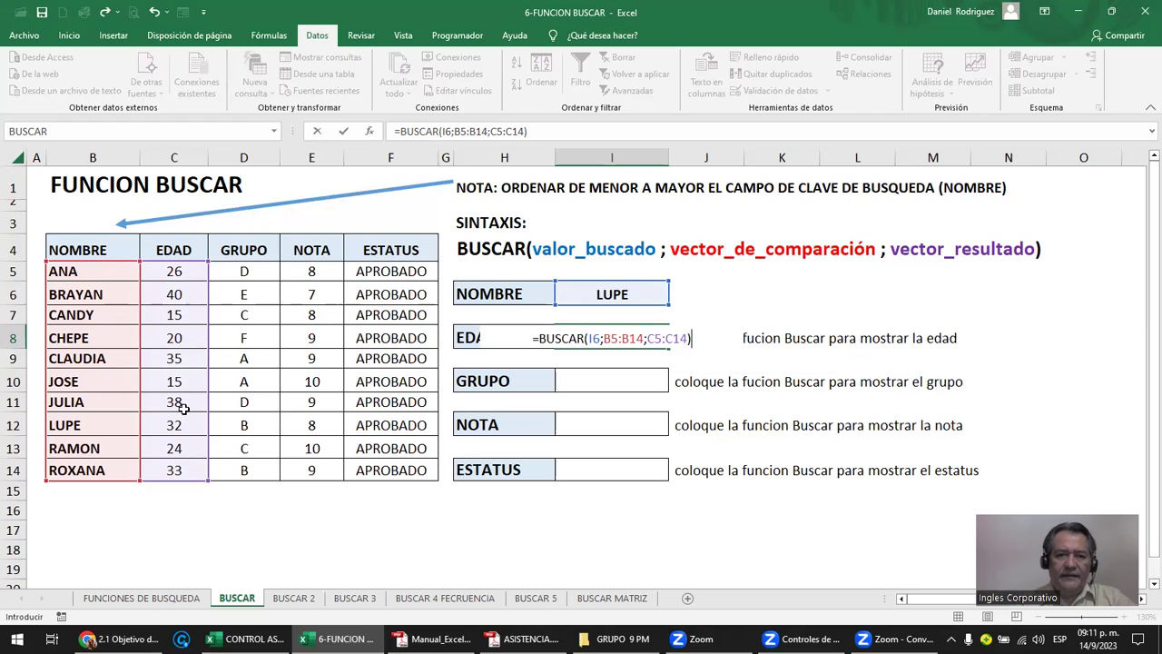
pyautogui.press('Return')
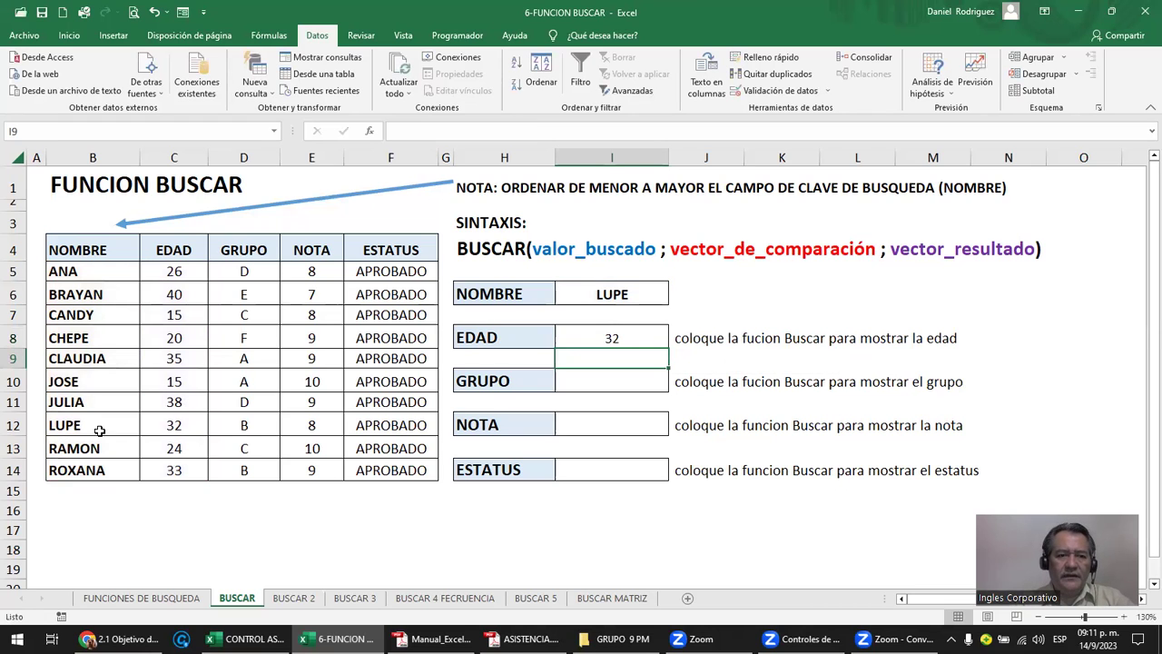
pyautogui.click(82, 428)
pyautogui.keyDown('shift'); pyautogui.click(386, 425); pyautogui.keyUp('shift')
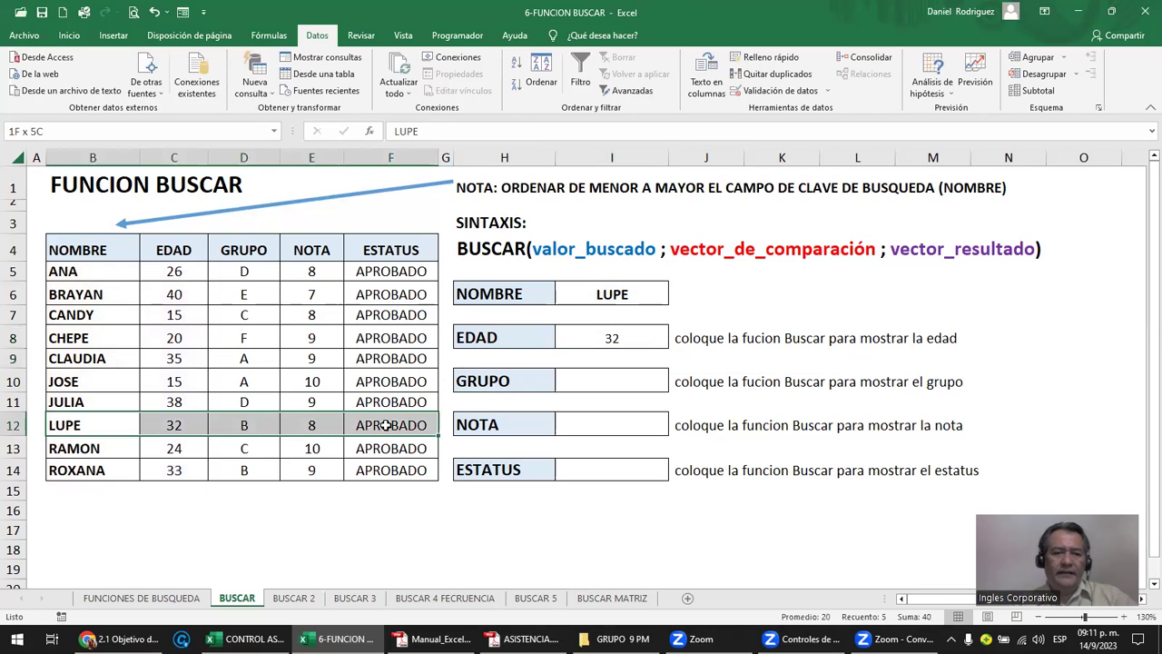
# - Enter =BUSCAR(I6;B5:B14;D5:D14) in I10 and check it returns group B for LUPE
pyautogui.click(635, 386)
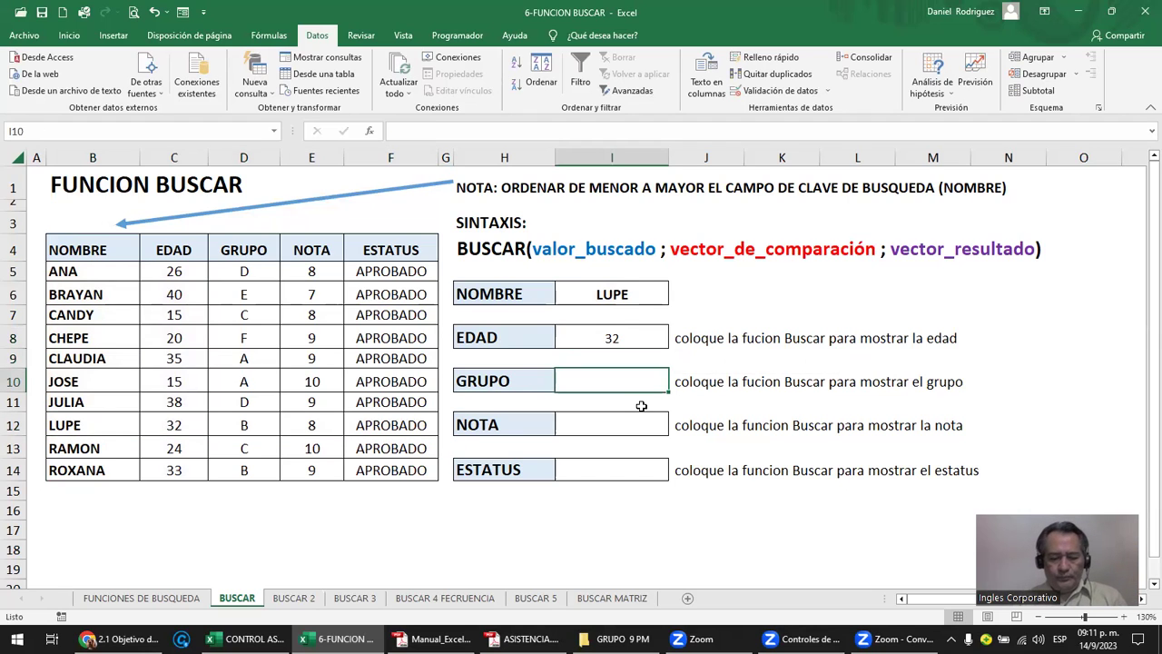
pyautogui.write('=')
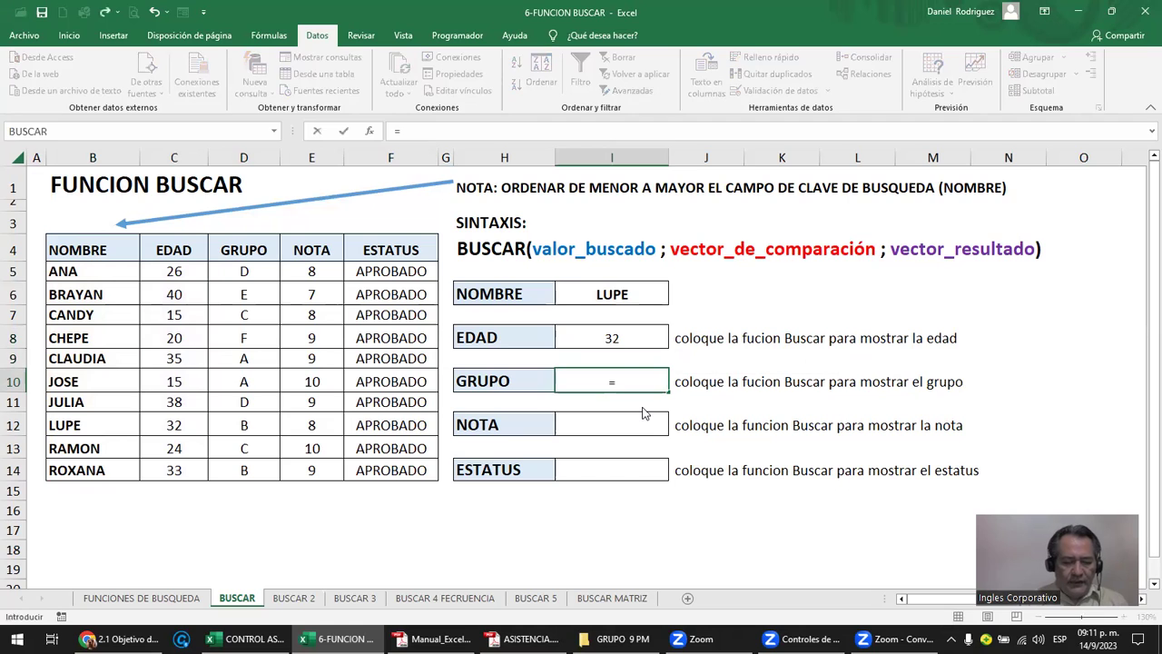
pyautogui.write('BUSC')
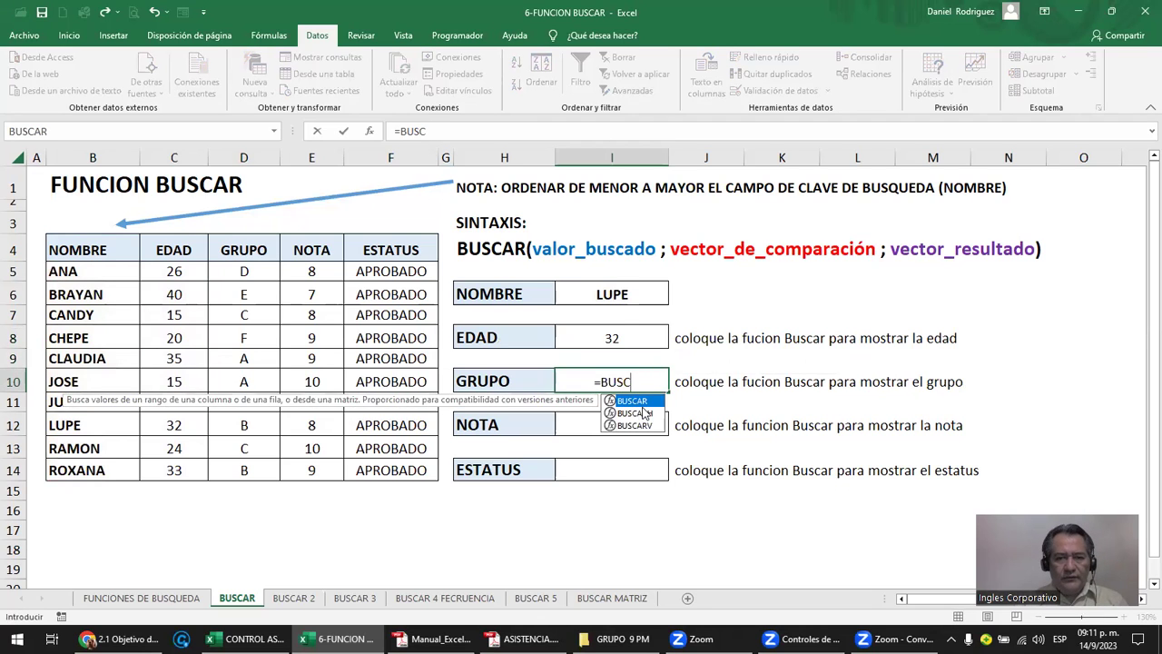
pyautogui.write('AR(')
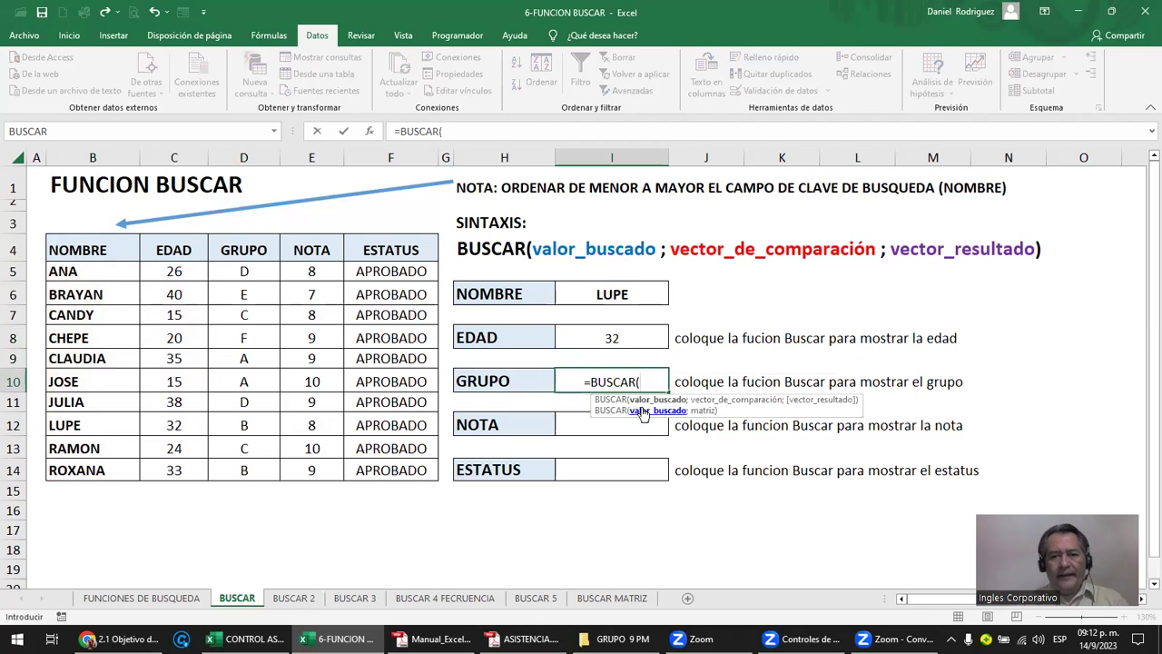
pyautogui.click(626, 295)
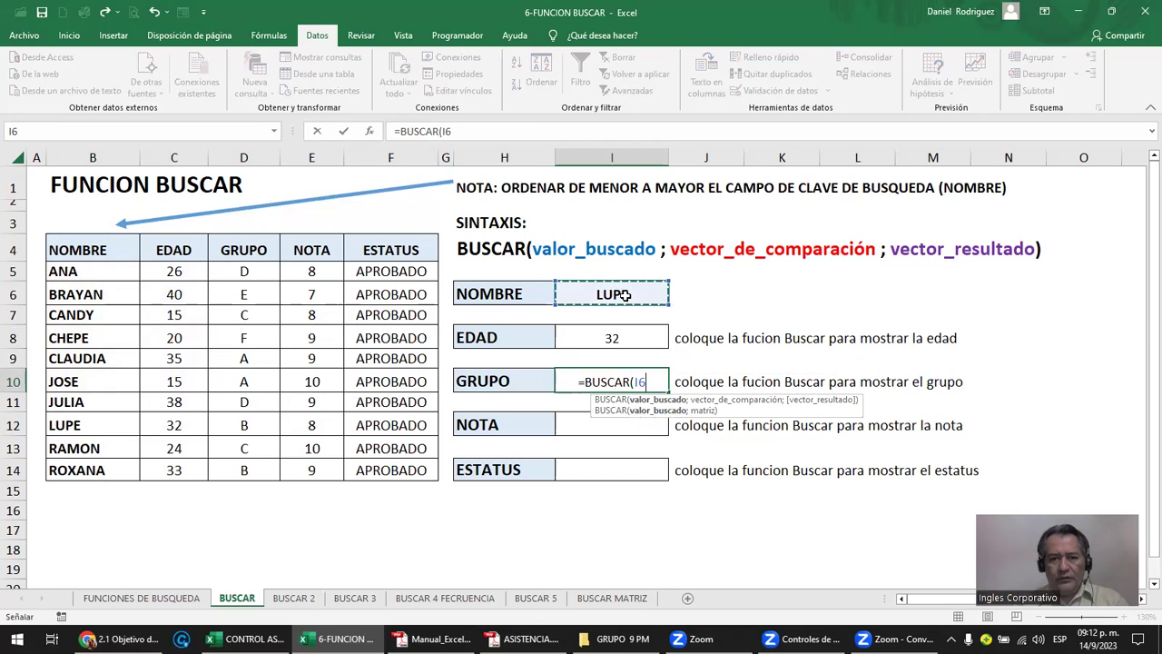
pyautogui.write(';')
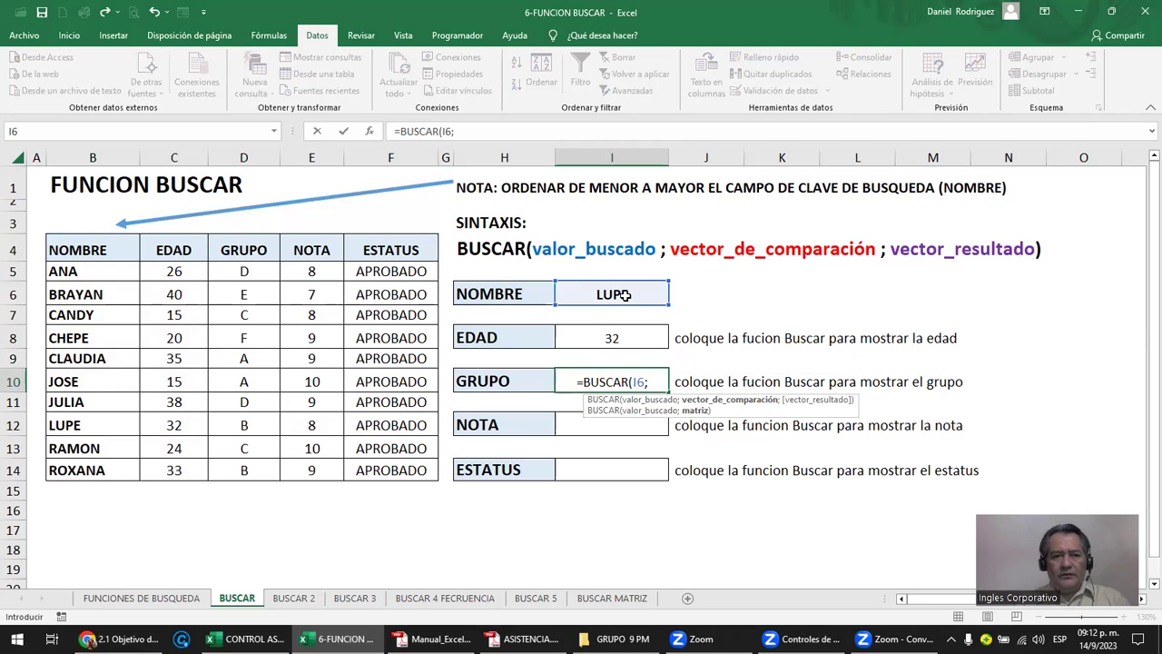
pyautogui.moveTo(104, 272); pyautogui.dragTo(96, 466)
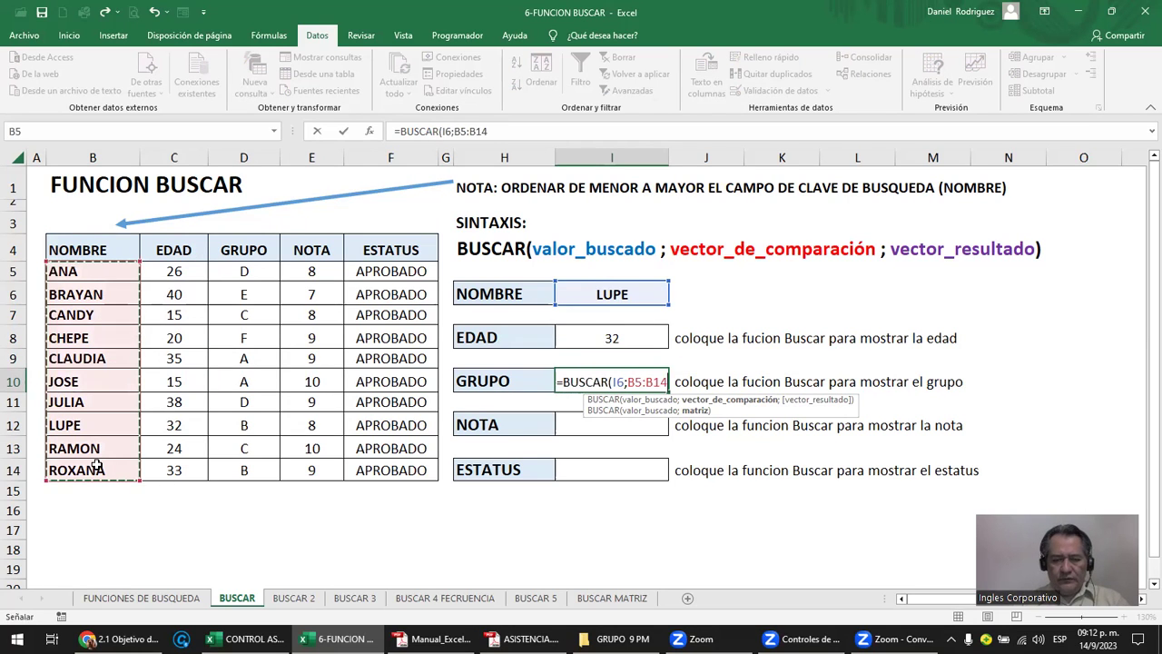
pyautogui.write(';')
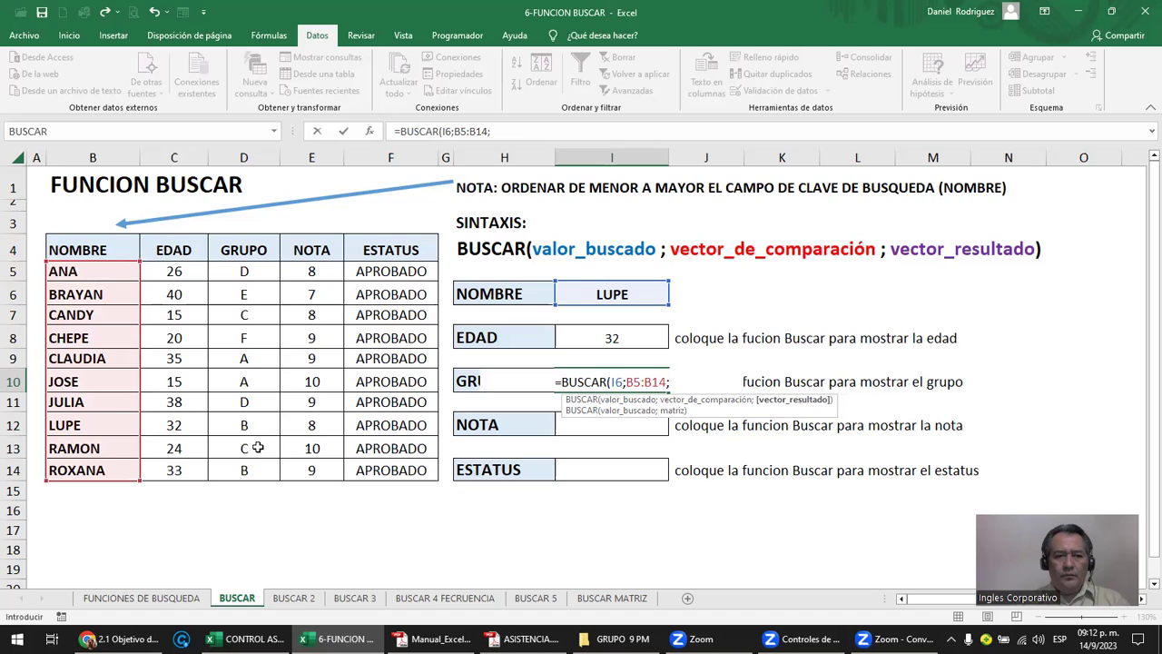
pyautogui.moveTo(243, 270); pyautogui.dragTo(257, 472)
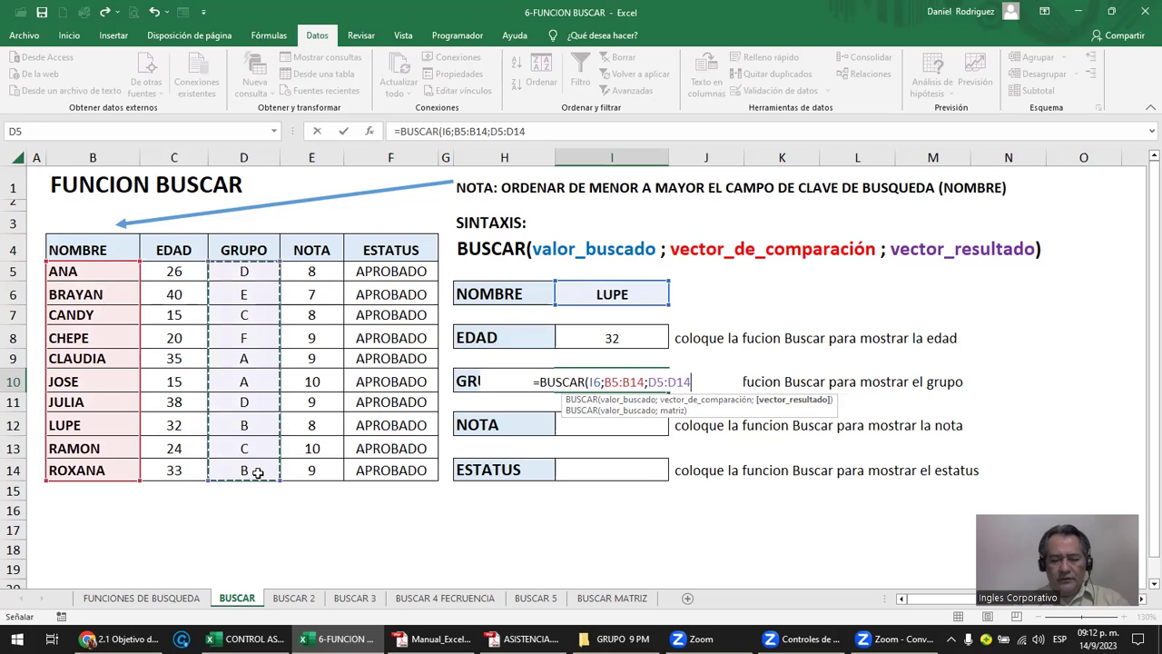
pyautogui.write(')')
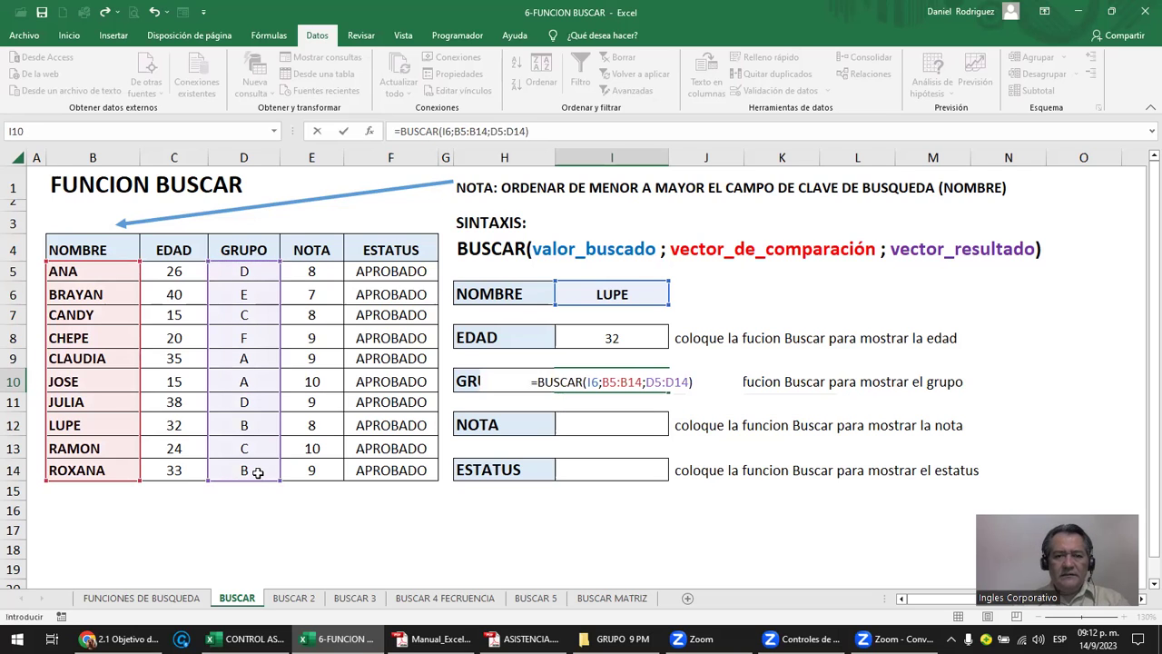
pyautogui.press('Return')
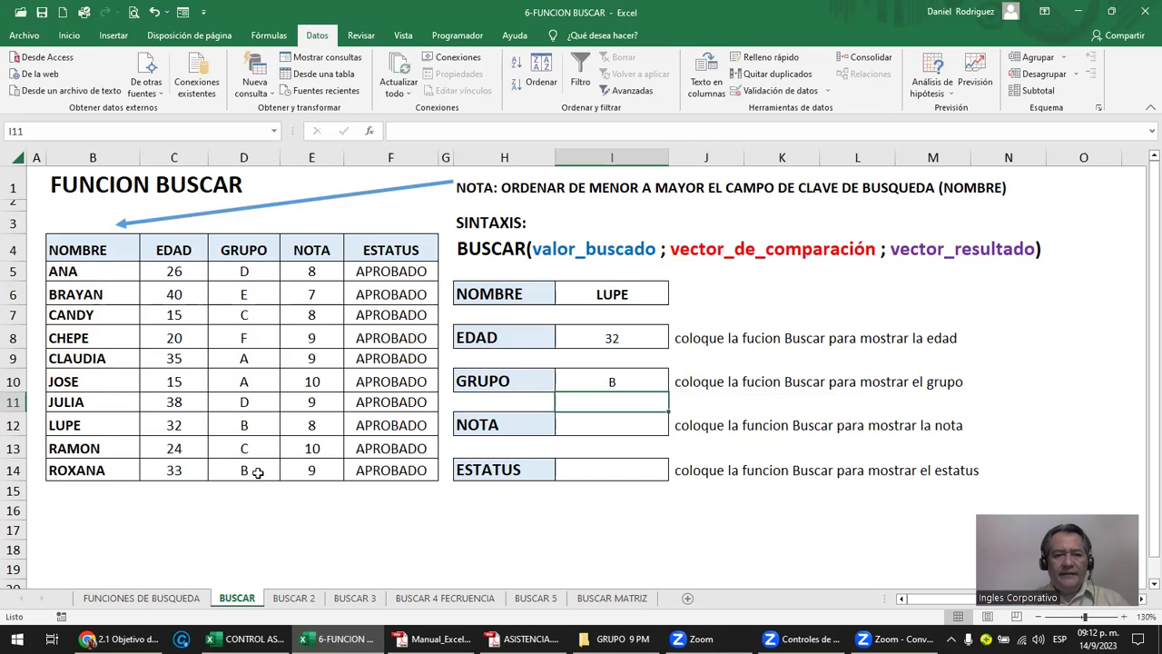
pyautogui.moveTo(122, 429); pyautogui.dragTo(251, 426)
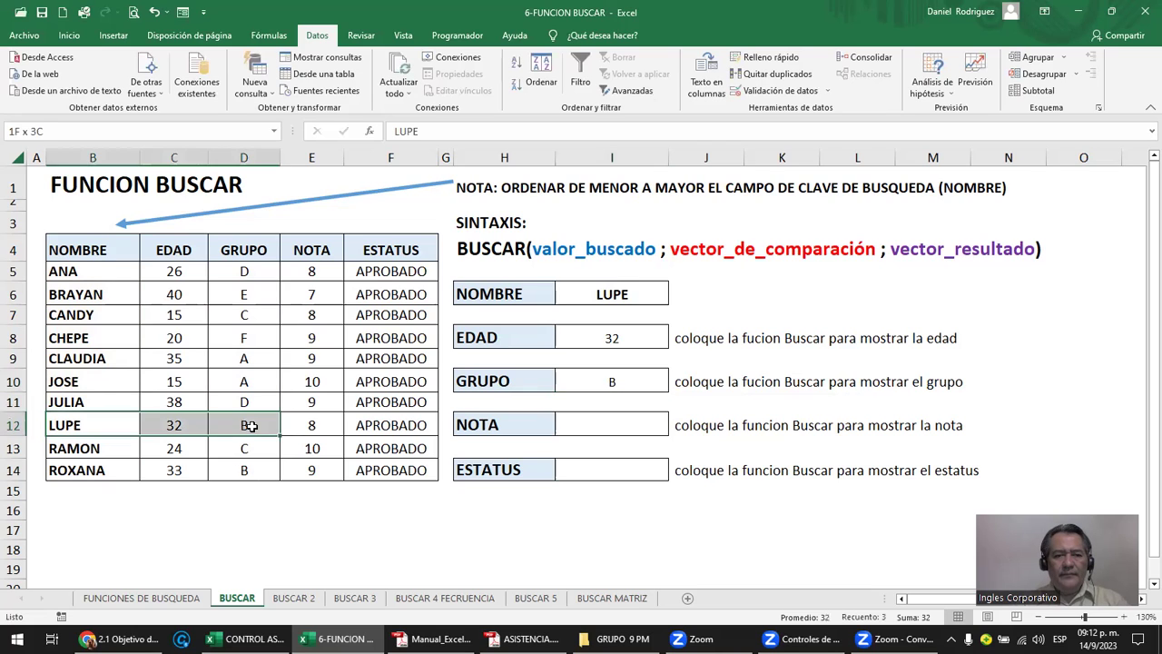
# - Build =BUSCAR(I6;B5:B14;E5:E14) in I12 so NOTA shows LUPE's grade 8
pyautogui.moveTo(251, 426); pyautogui.dragTo(390, 430)
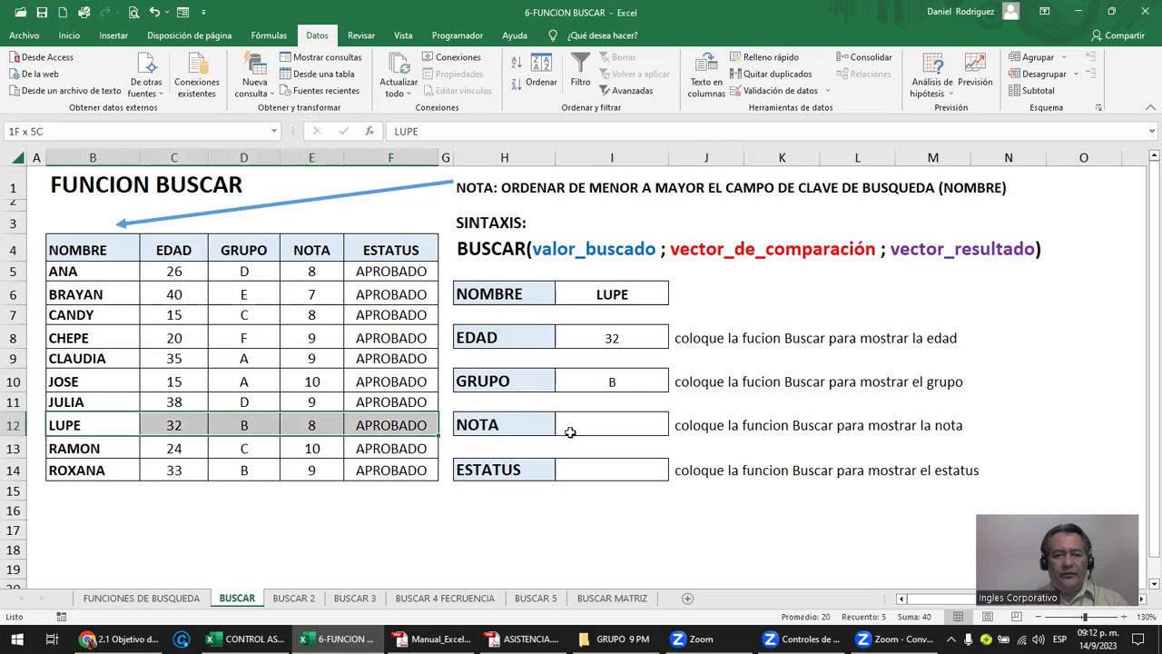
pyautogui.click(581, 432)
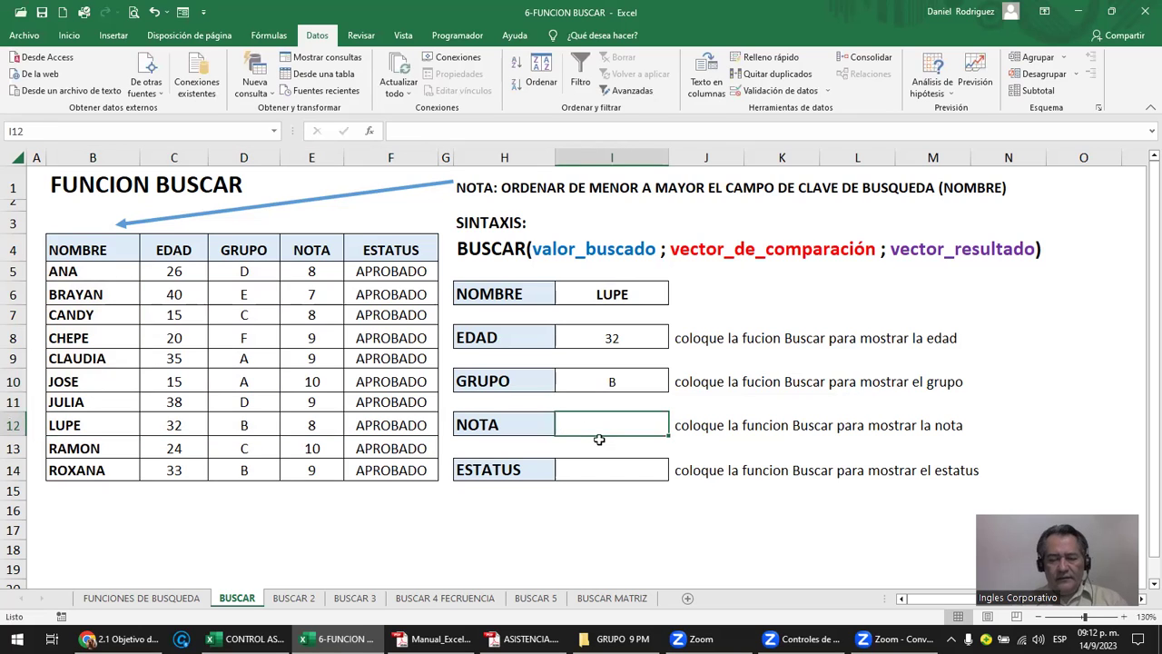
pyautogui.write('=BUSCA')
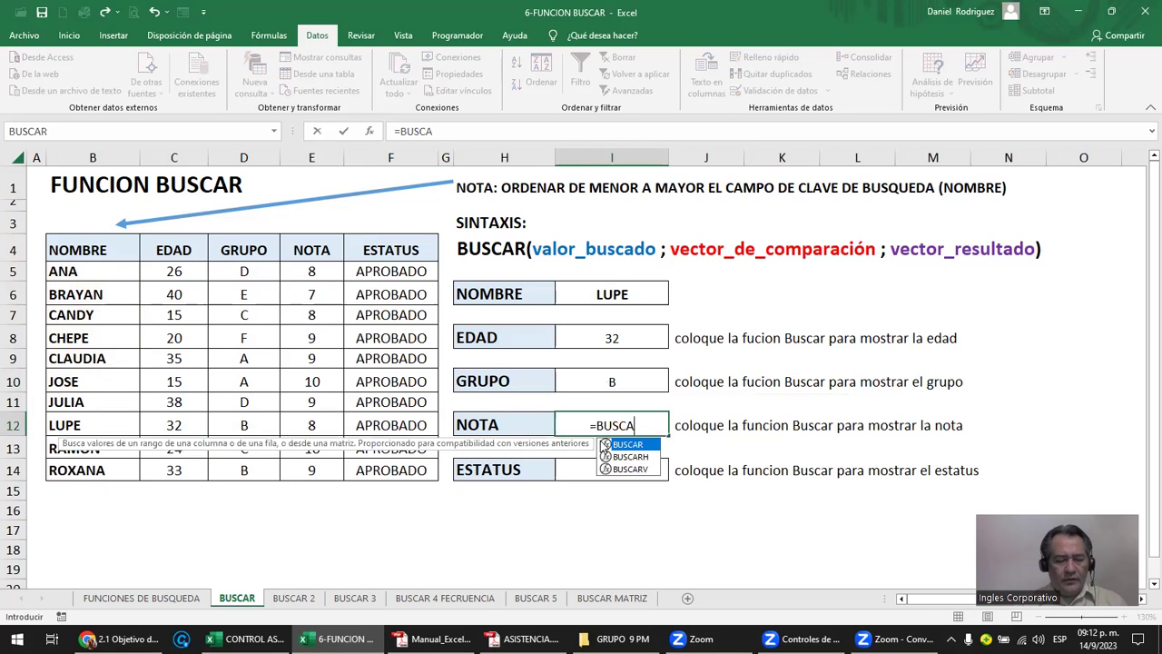
pyautogui.write('R')
pyautogui.doubleClick(601, 445)
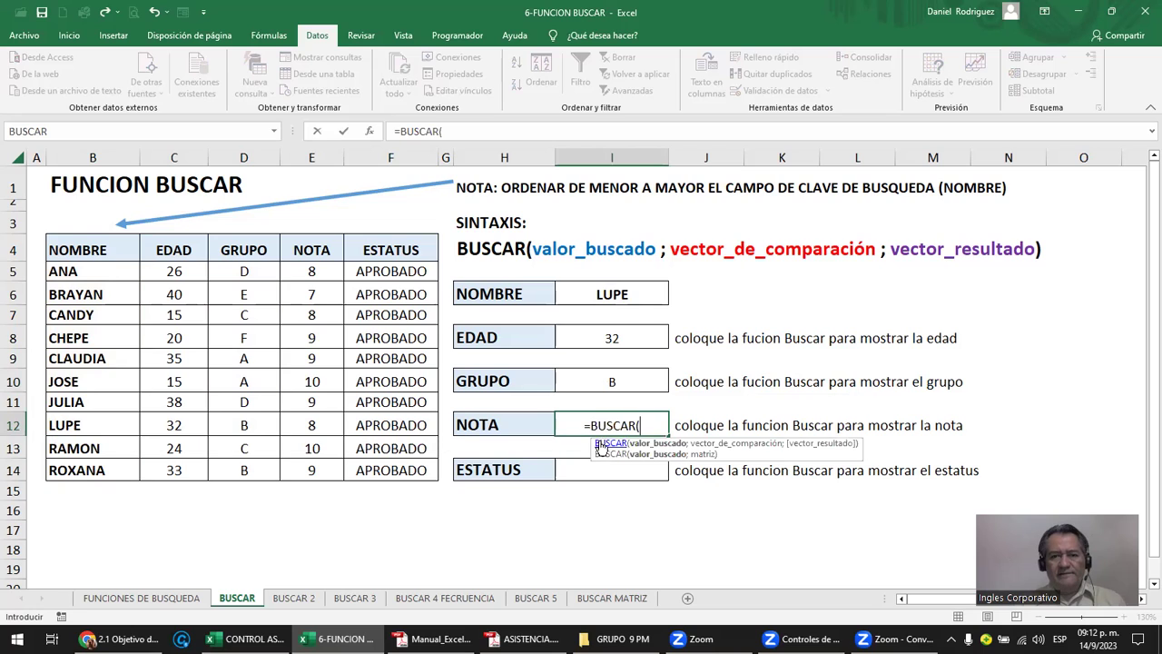
pyautogui.click(624, 295)
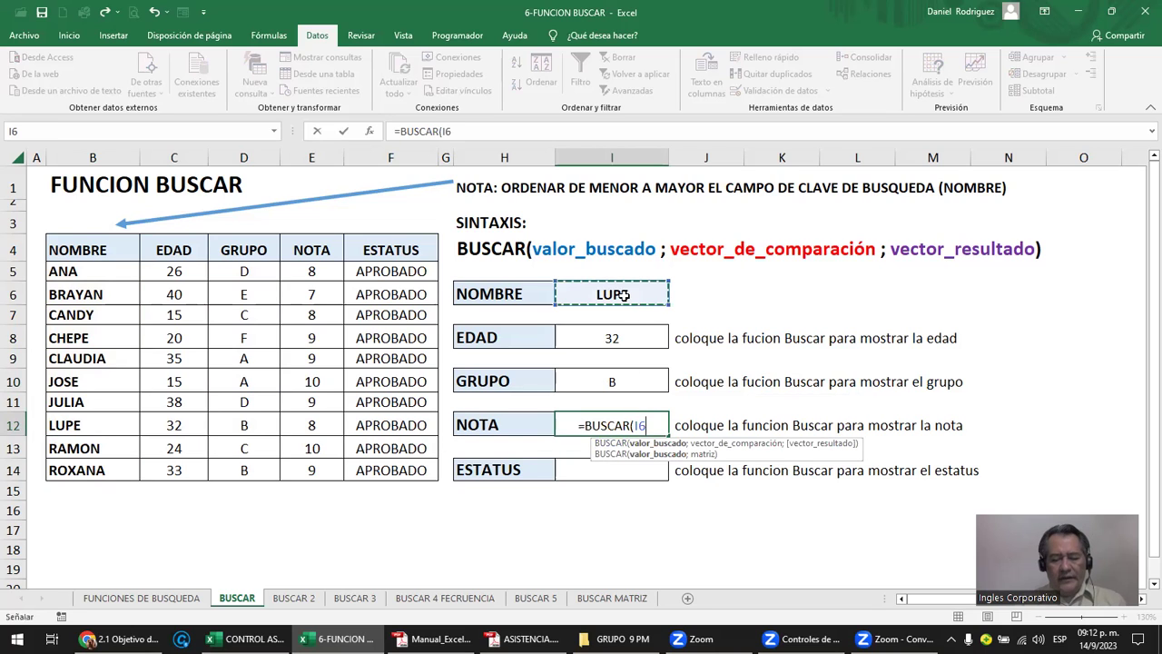
pyautogui.write(';')
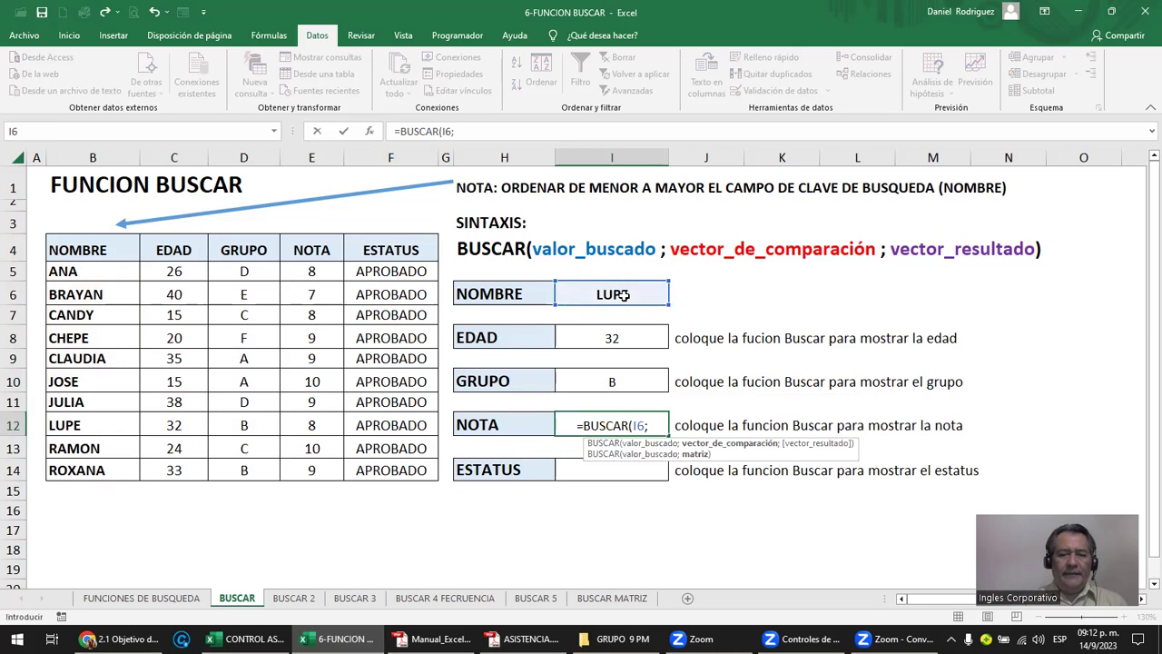
pyautogui.moveTo(95, 271); pyautogui.dragTo(100, 460)
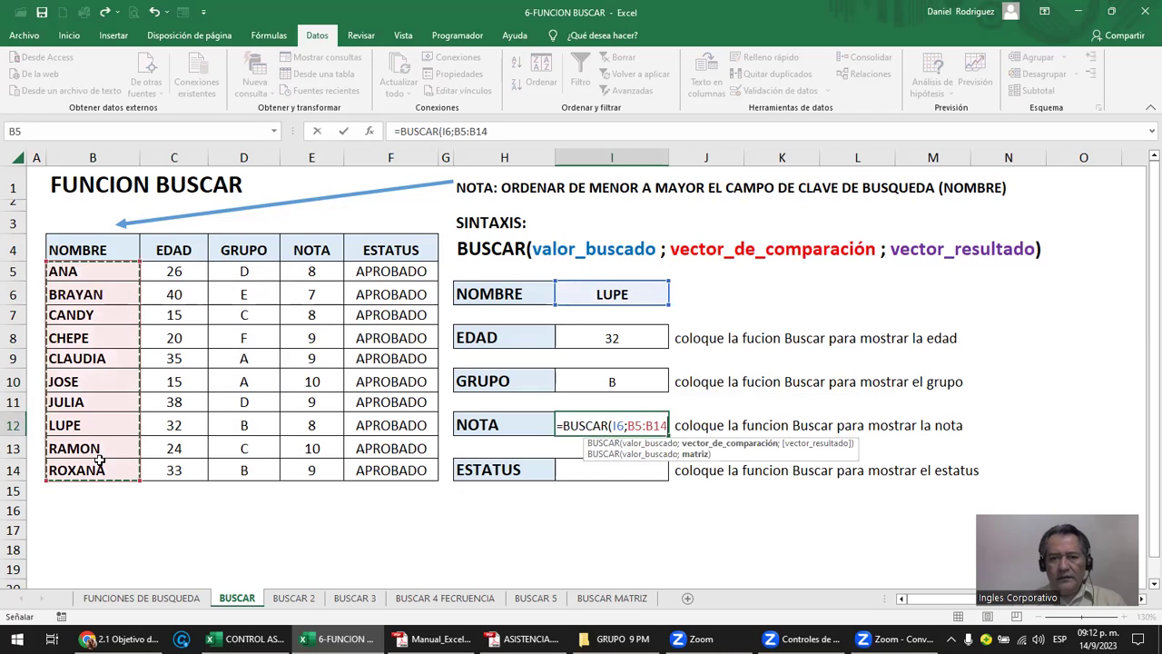
pyautogui.write(';')
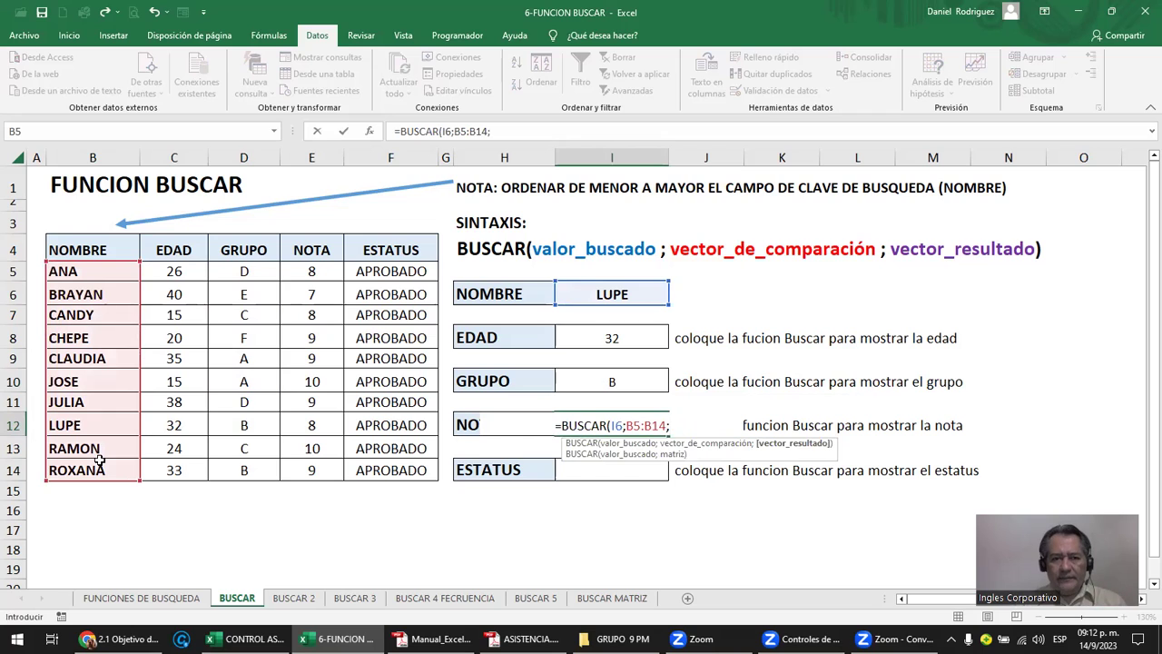
pyautogui.moveTo(309, 270); pyautogui.dragTo(310, 463)
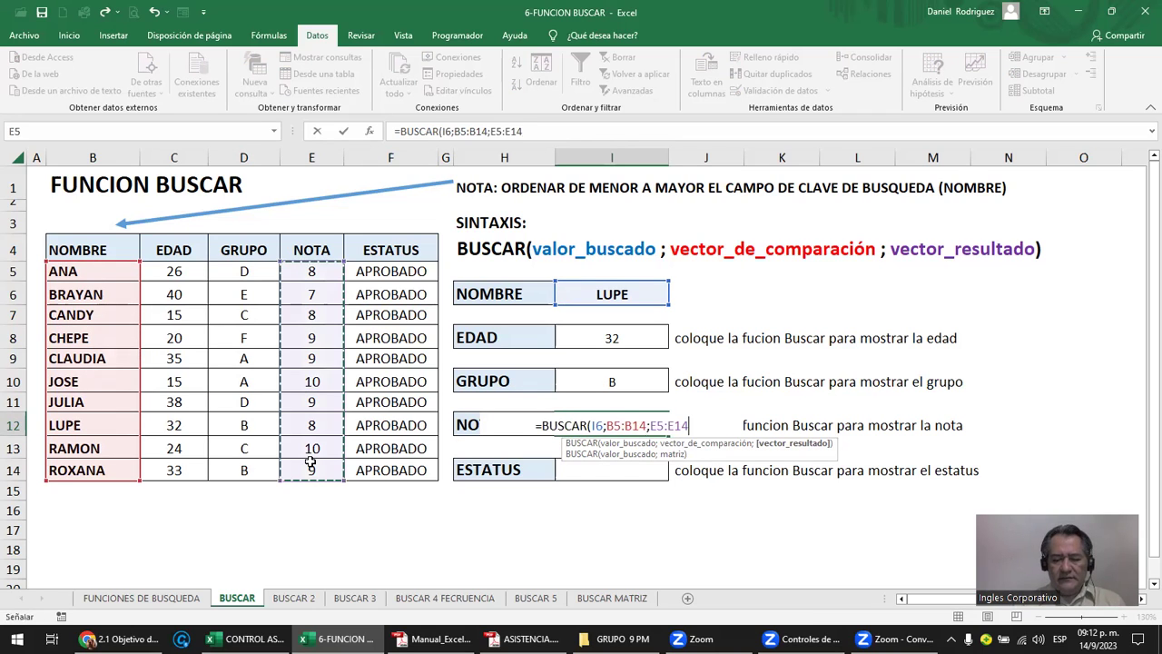
pyautogui.press('Return')
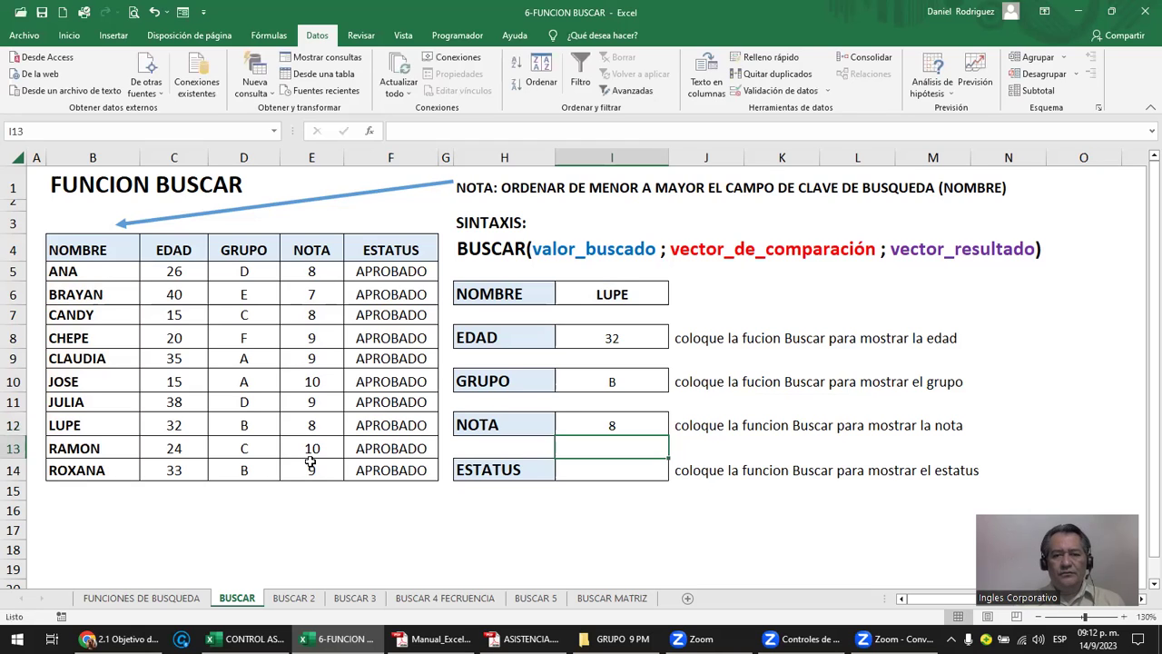
pyautogui.press('Down')
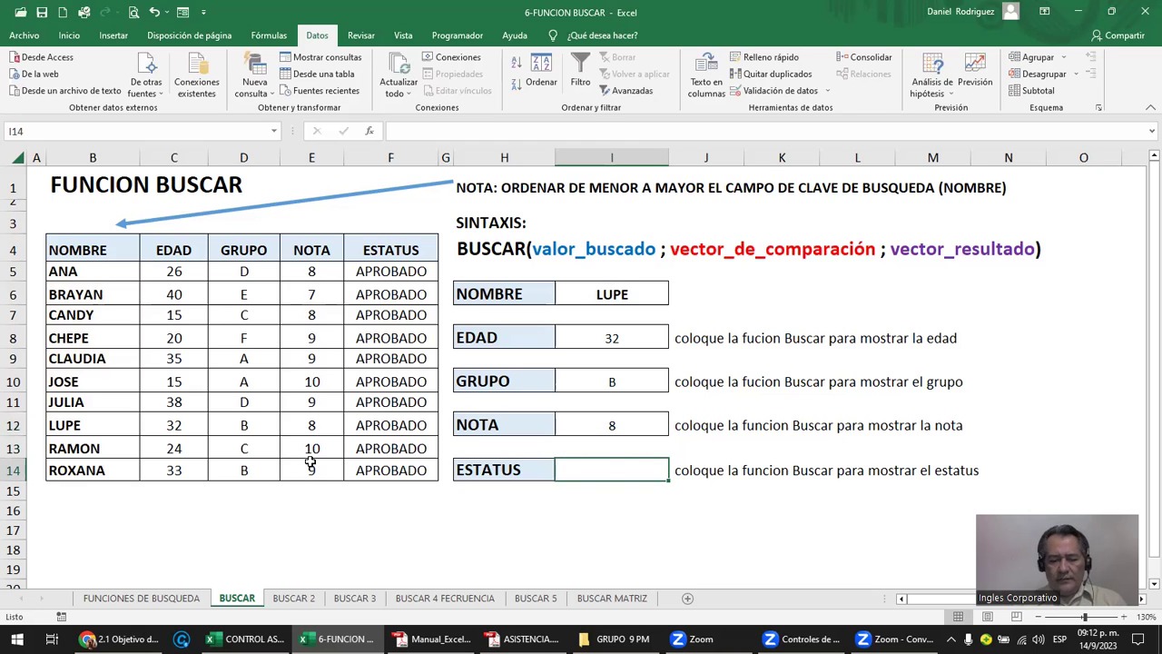
# - Enter =BUSCAR(I6;B5:B14;F5:F14) in I14 so ESTATUS returns APROBADO
pyautogui.write('=')
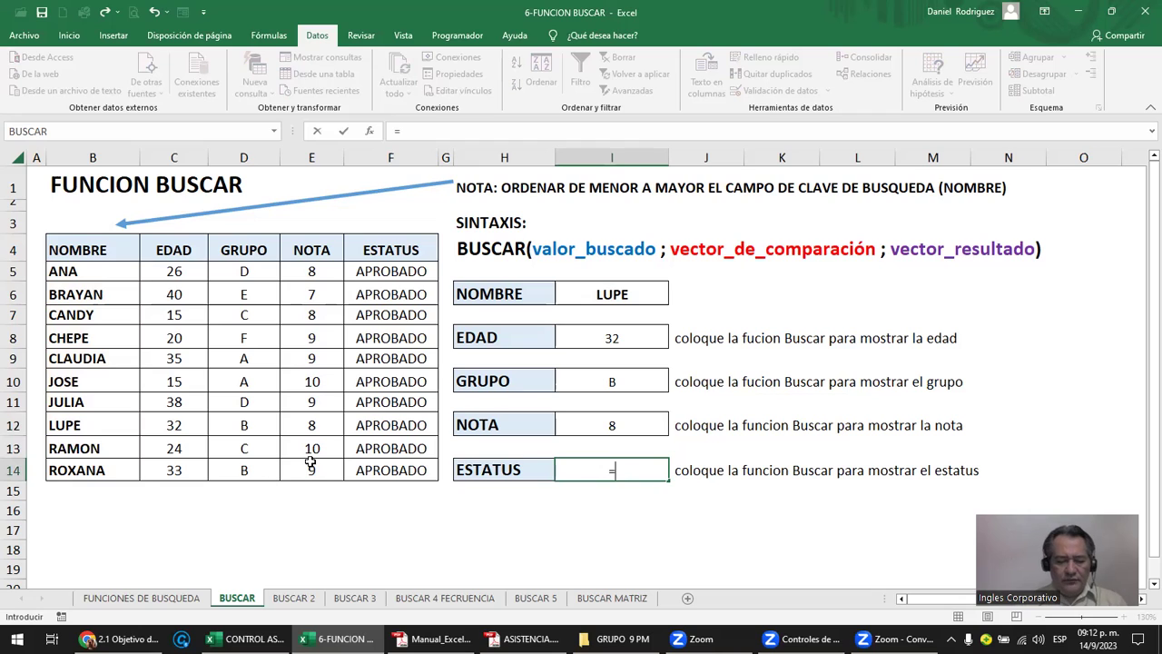
pyautogui.write('BUSA')
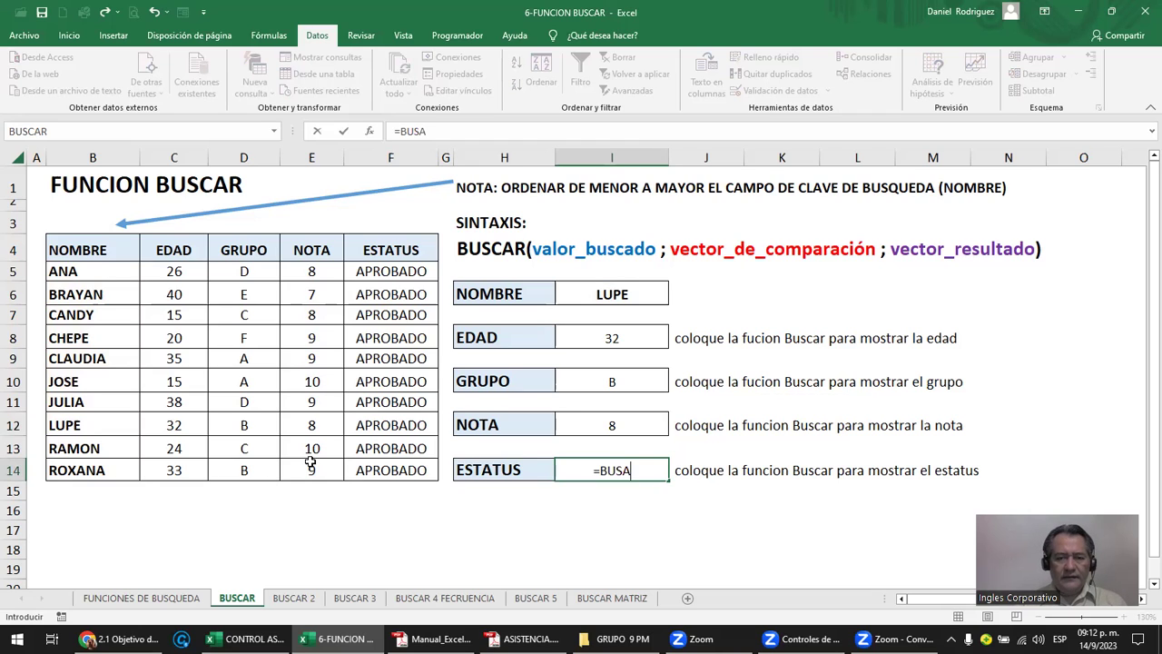
pyautogui.press('BackSpace')
pyautogui.press('Tab')
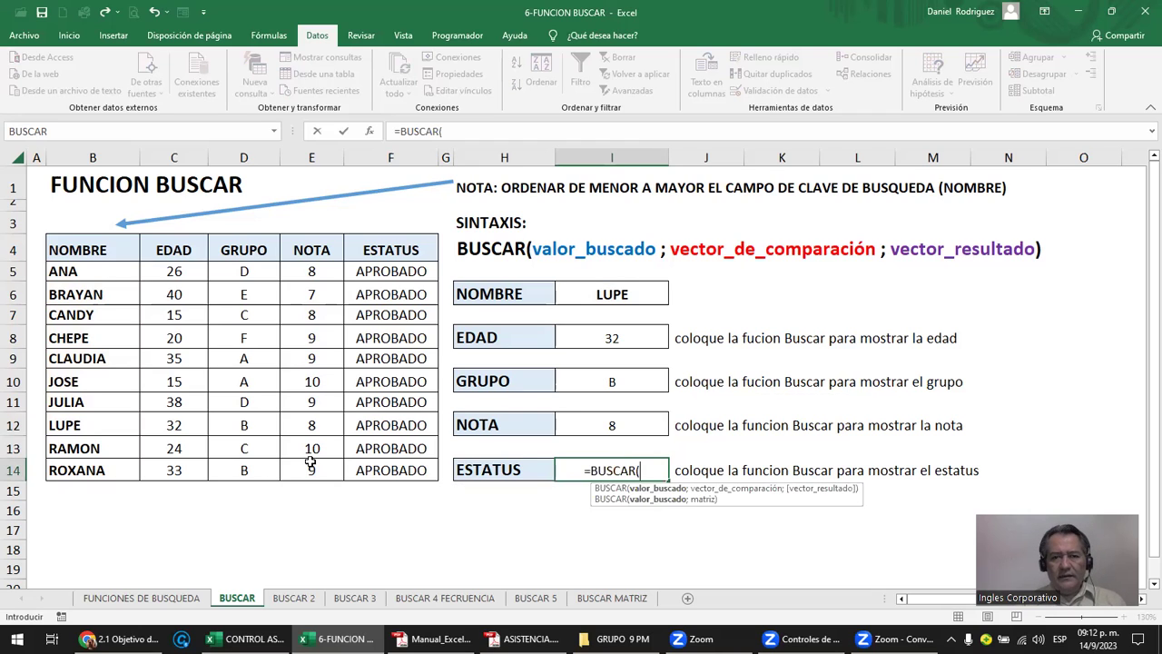
pyautogui.click(612, 296)
pyautogui.write(';')
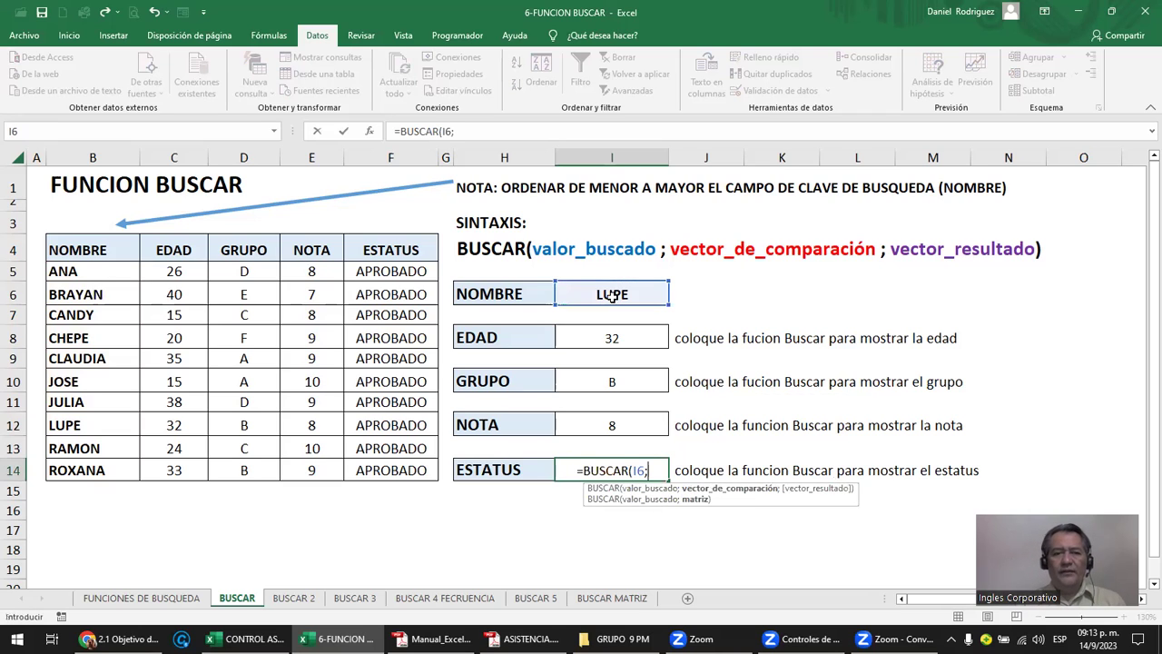
pyautogui.click(116, 273)
pyautogui.moveTo(116, 381); pyautogui.dragTo(104, 470)
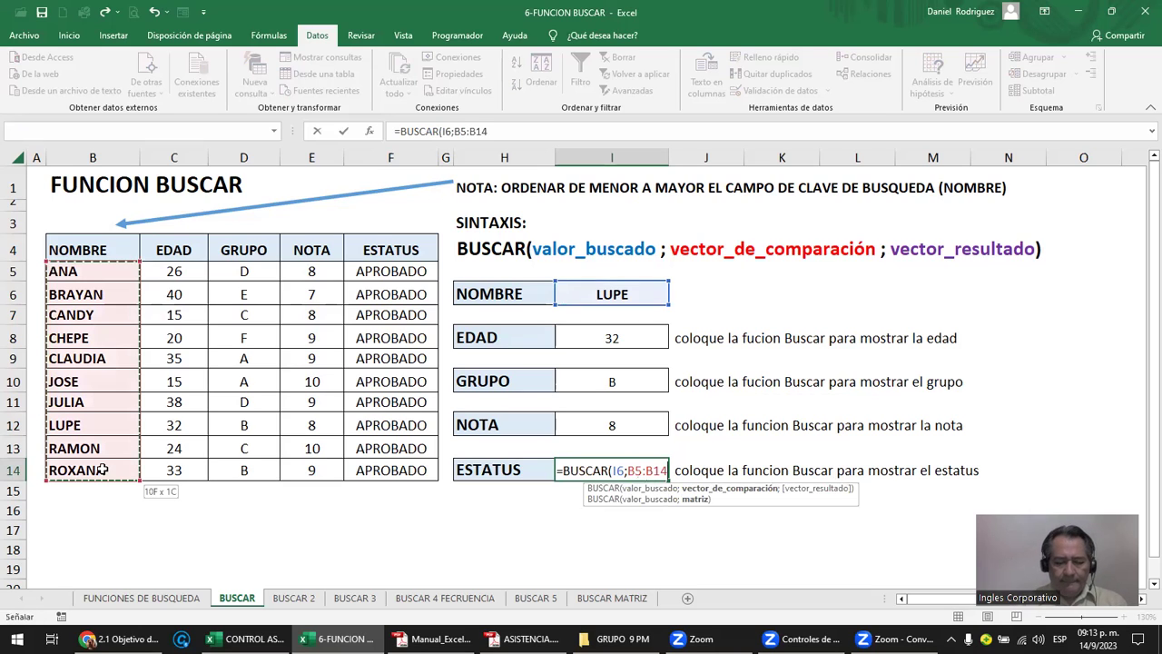
pyautogui.write(';')
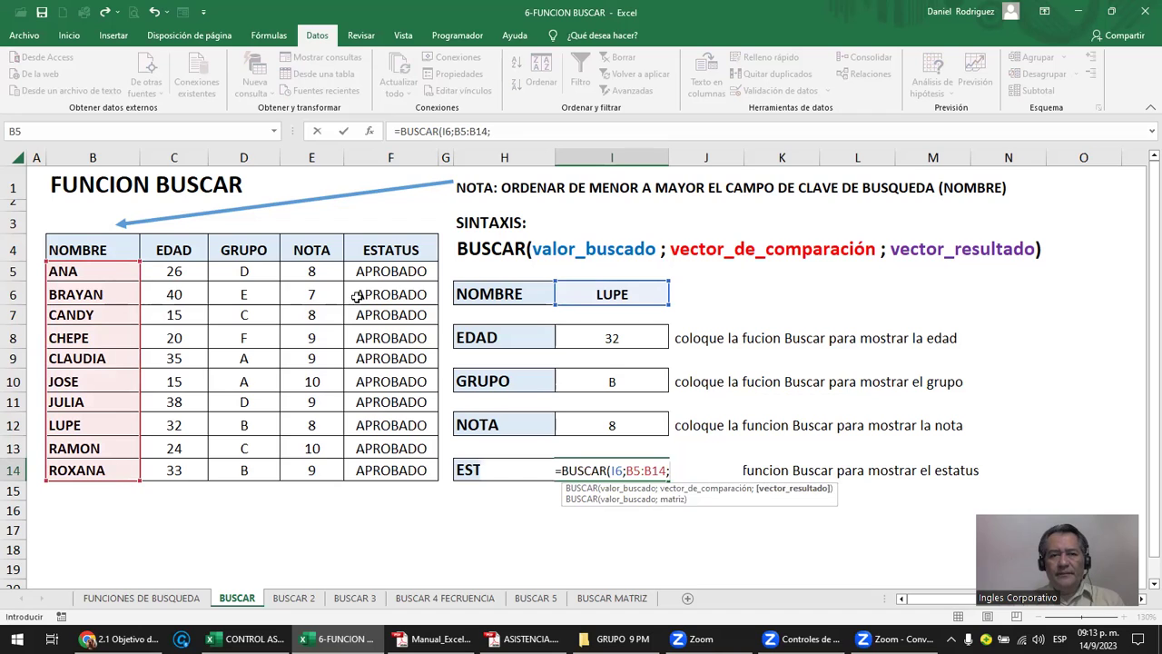
pyautogui.moveTo(391, 270); pyautogui.dragTo(410, 469)
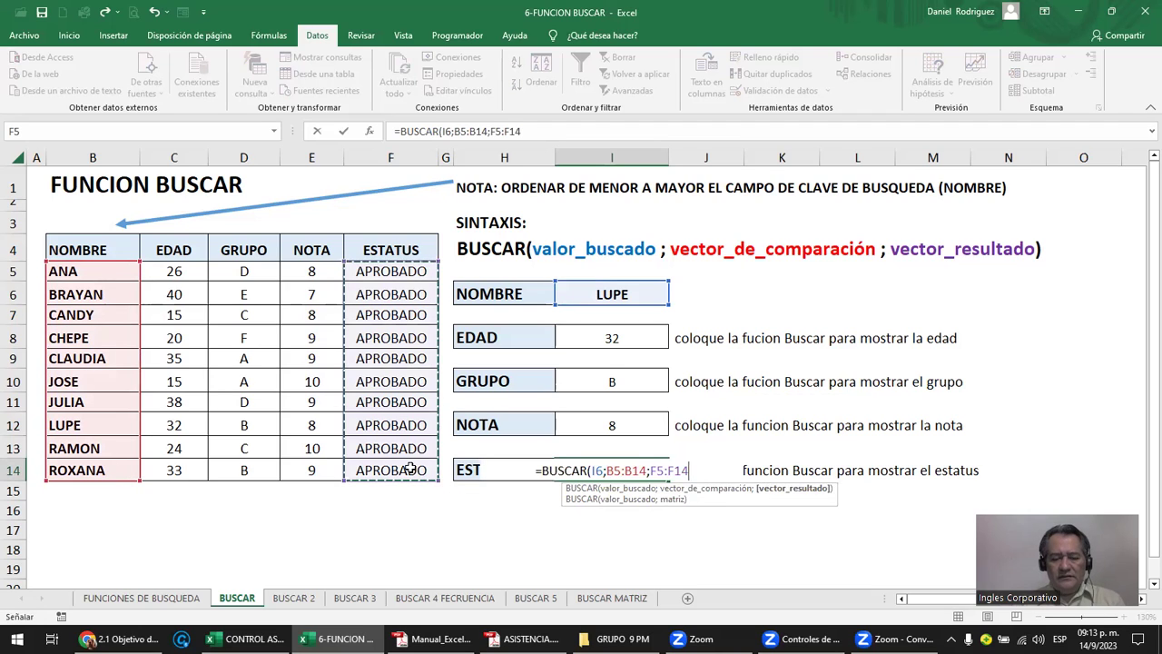
pyautogui.write(')')
pyautogui.press('Return')
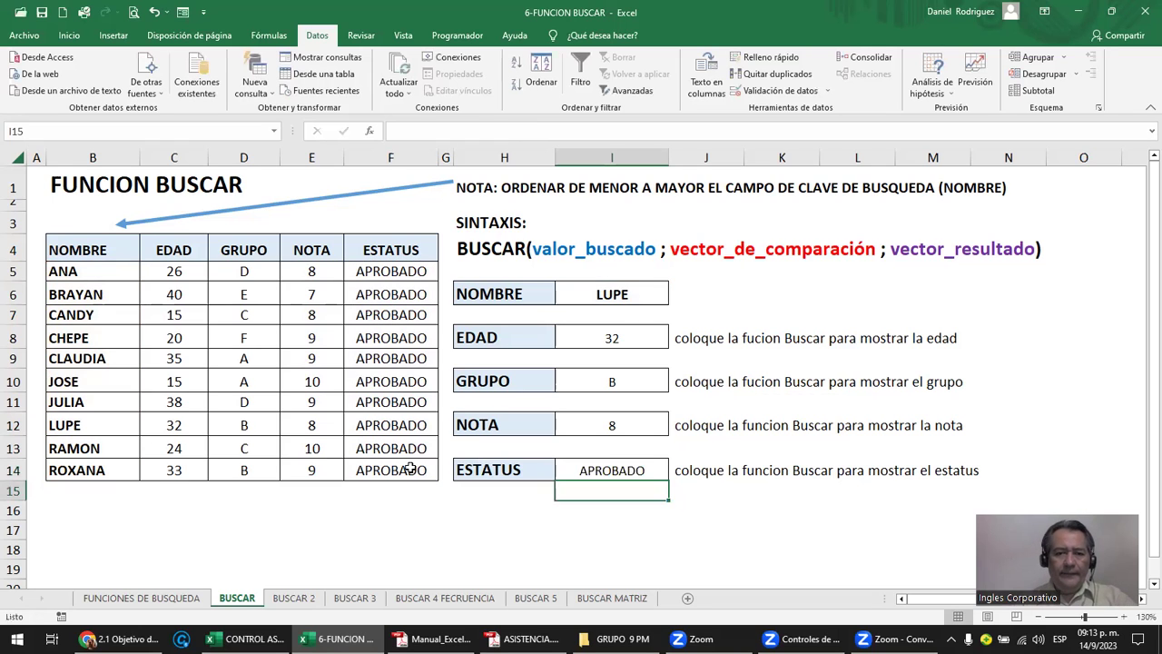
pyautogui.click(633, 470)
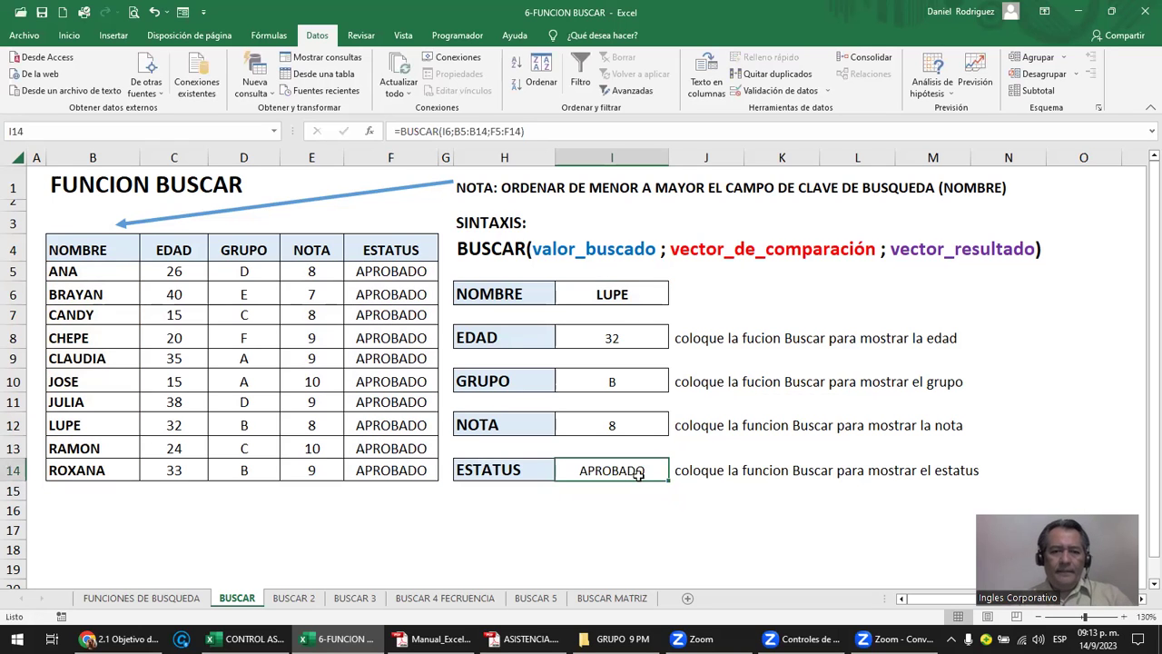
pyautogui.doubleClick(622, 340)
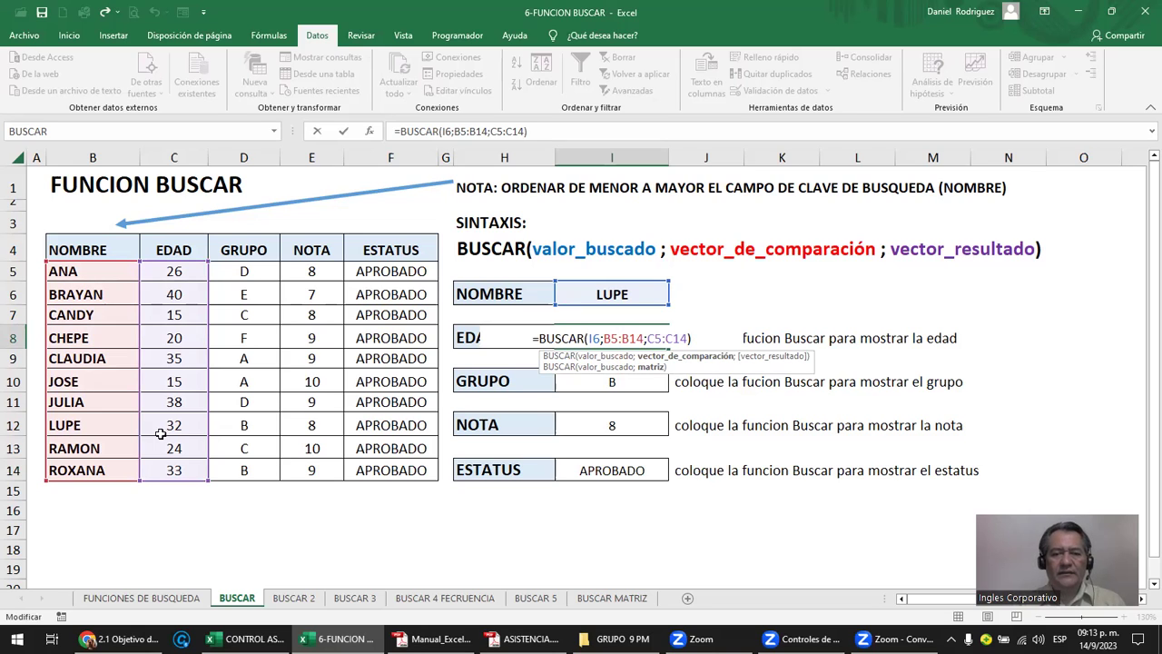
pyautogui.press('Return')
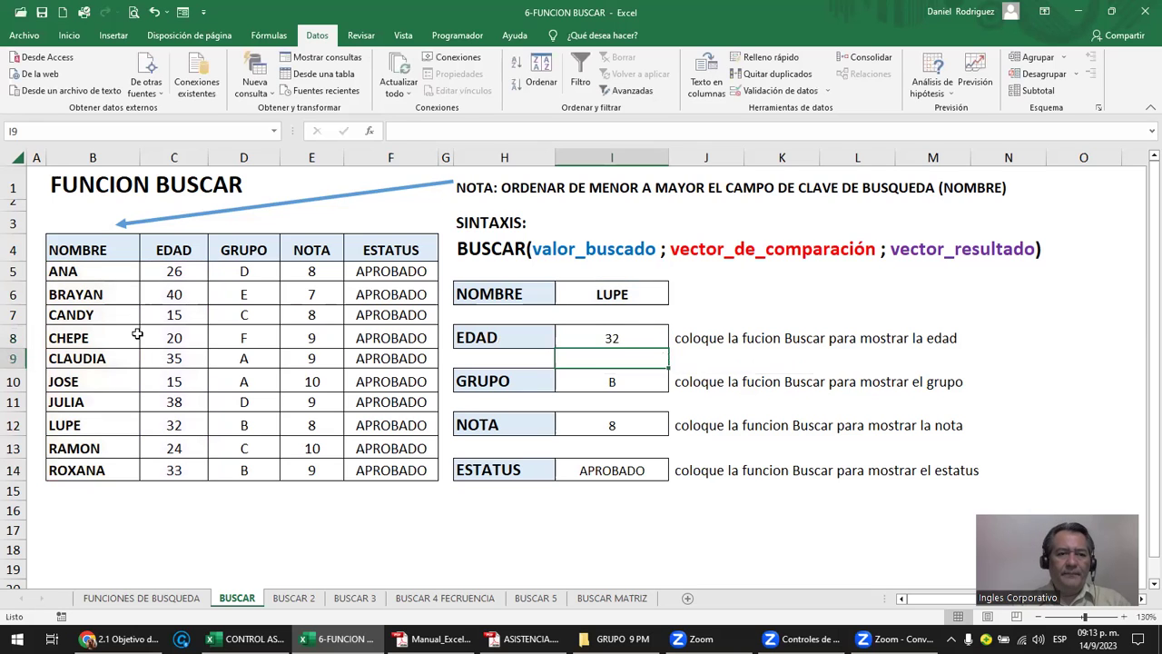
# - Sort the names Z to A, compare the lookup results, then re-sort A to Z
pyautogui.click(100, 274)
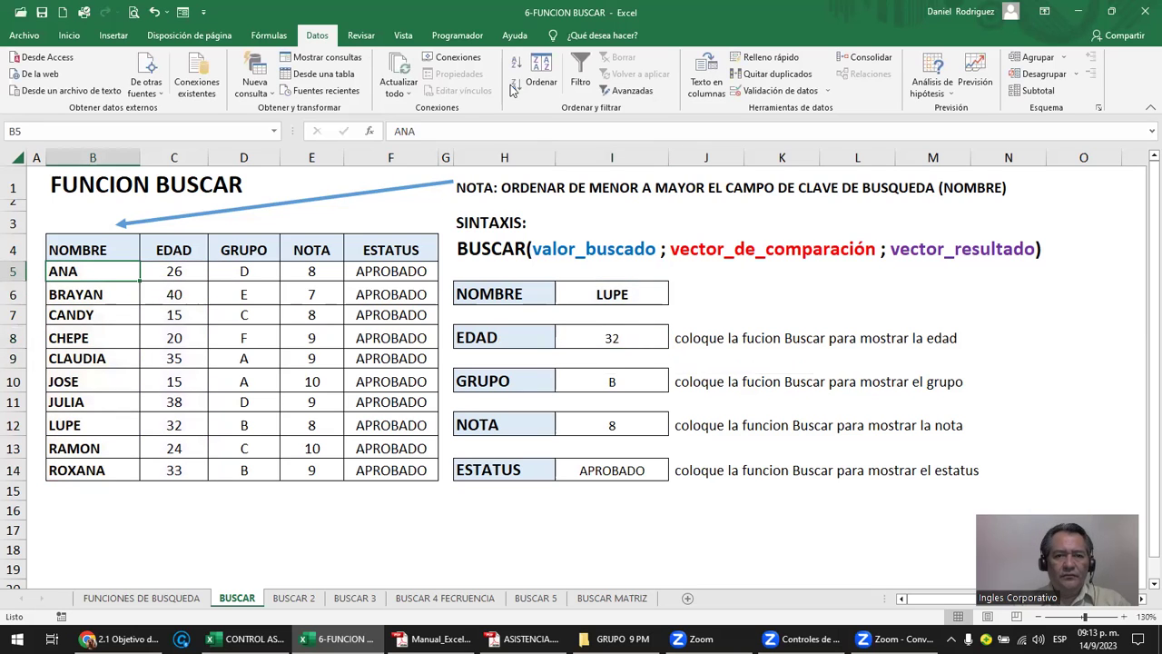
pyautogui.hotkey('alt', 'd')
pyautogui.press('o')
pyautogui.press('d')
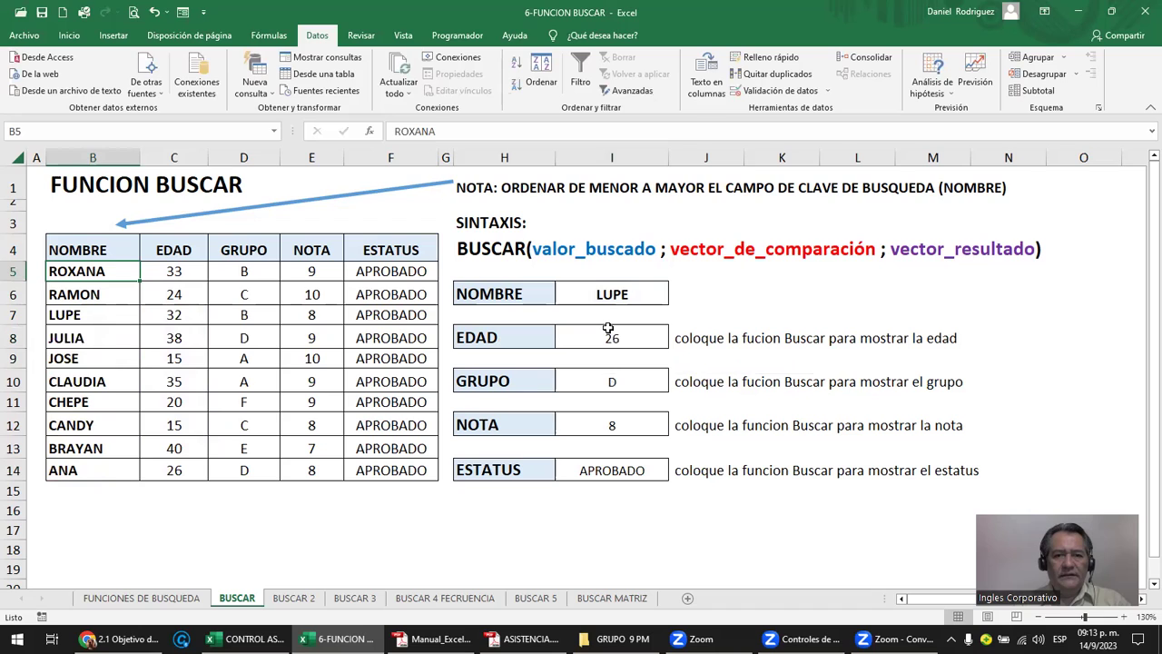
pyautogui.moveTo(612, 338); pyautogui.dragTo(627, 468)
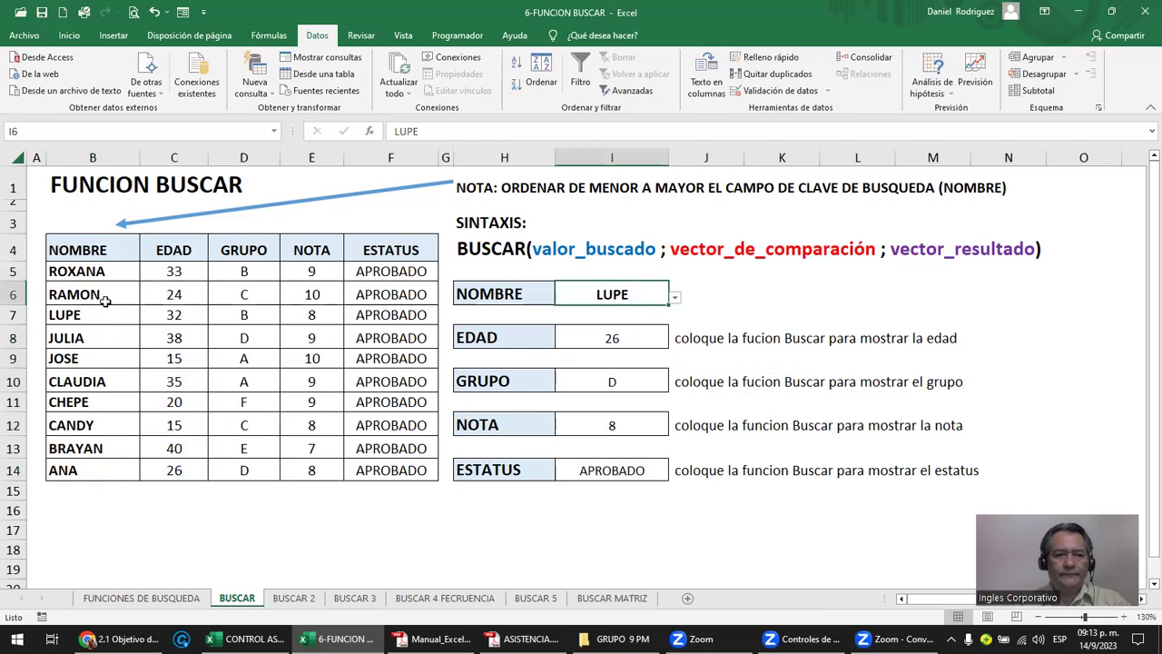
pyautogui.moveTo(65, 314); pyautogui.dragTo(390, 314)
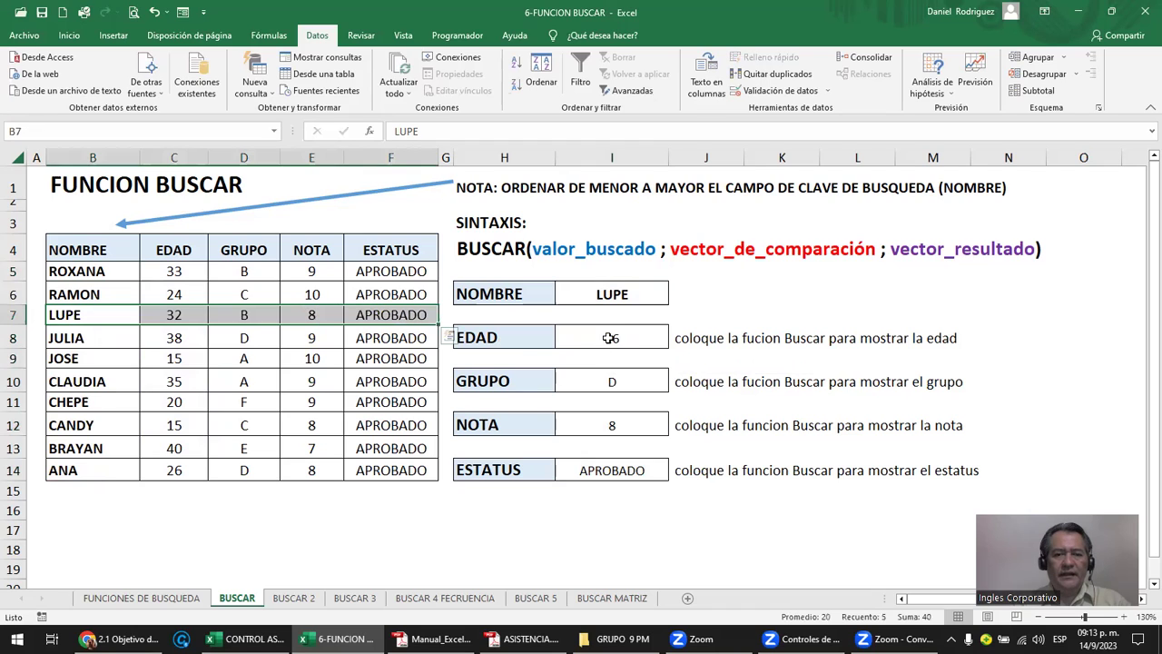
pyautogui.click(92, 272)
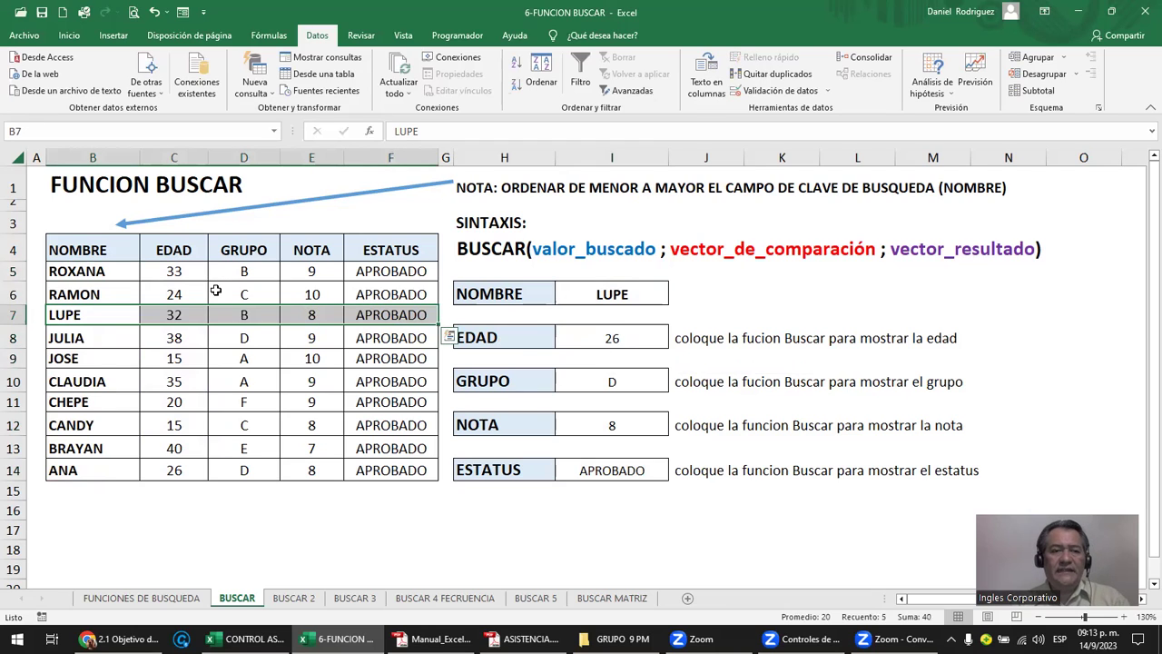
pyautogui.click(516, 63)
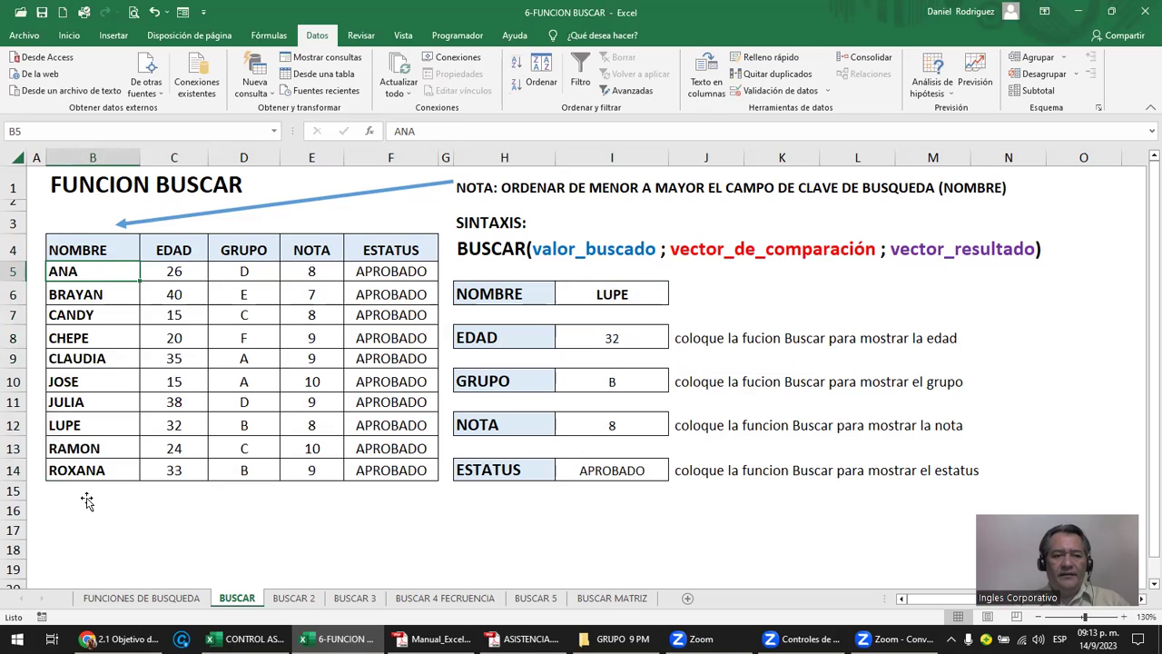
pyautogui.click(95, 500)
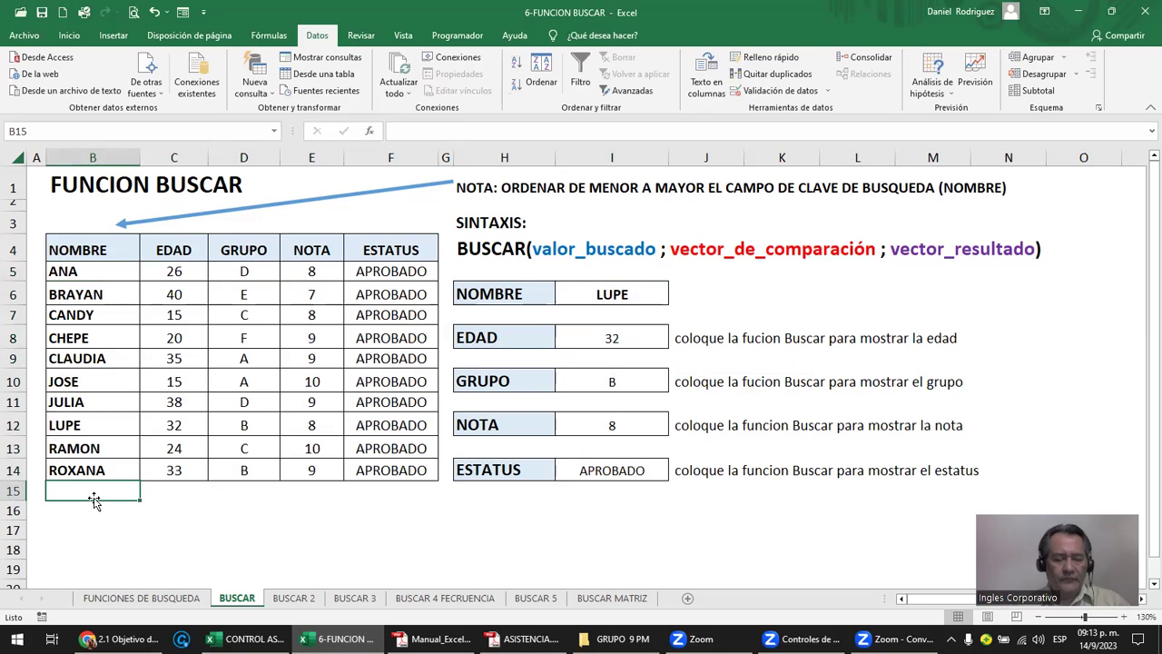
# - Add ZOILA in B15 with LUPE's values 32, B, 8, APROBADO copied into row 15
pyautogui.write('Z')
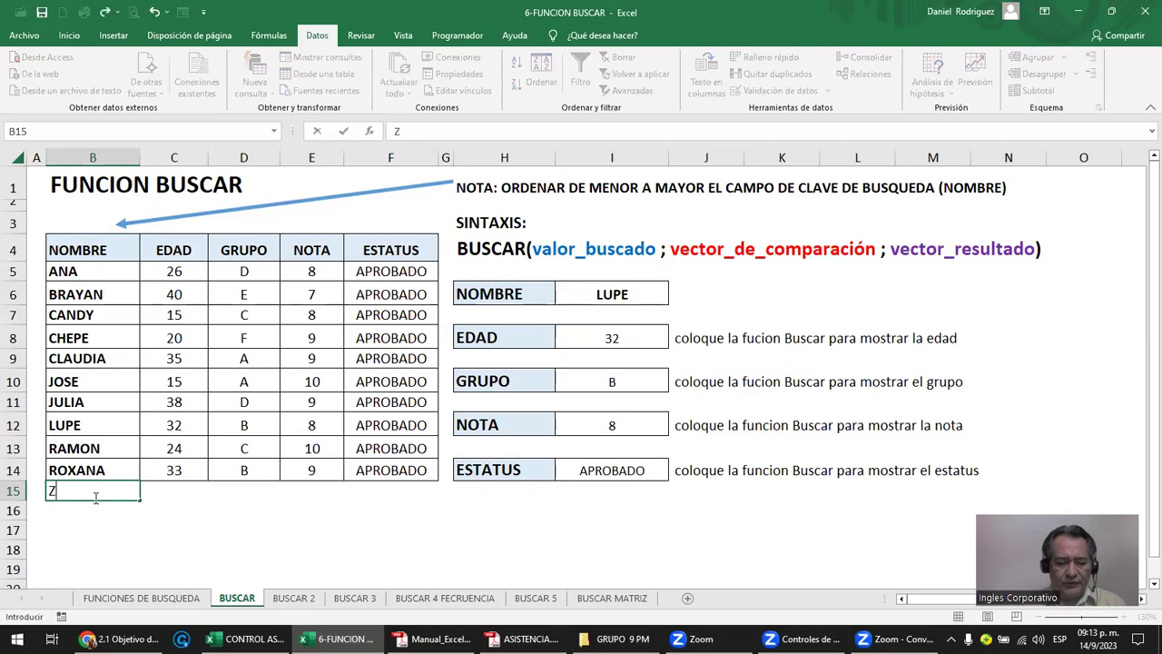
pyautogui.write('OILA')
pyautogui.press('Return')
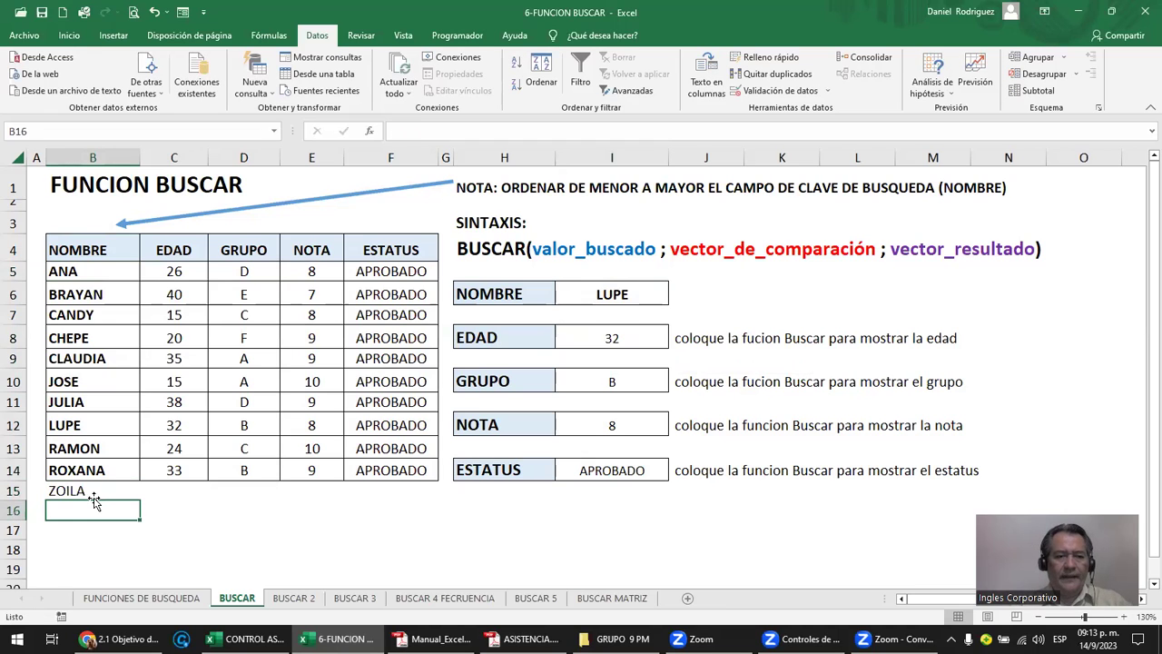
pyautogui.click(81, 490)
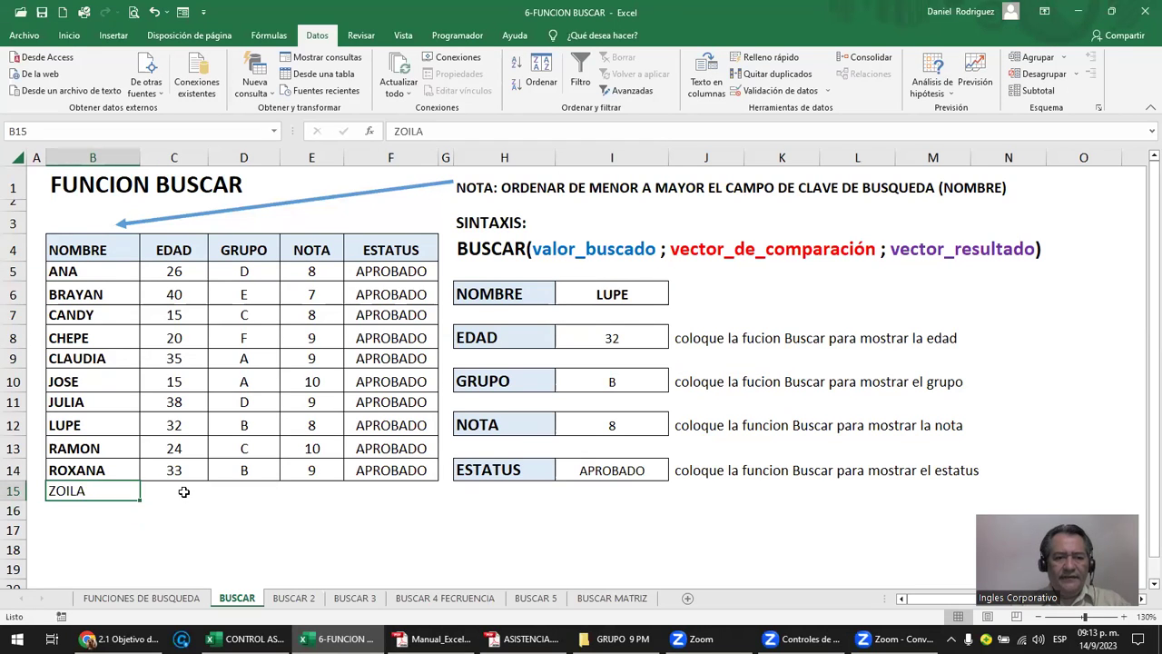
pyautogui.moveTo(174, 425); pyautogui.dragTo(360, 430)
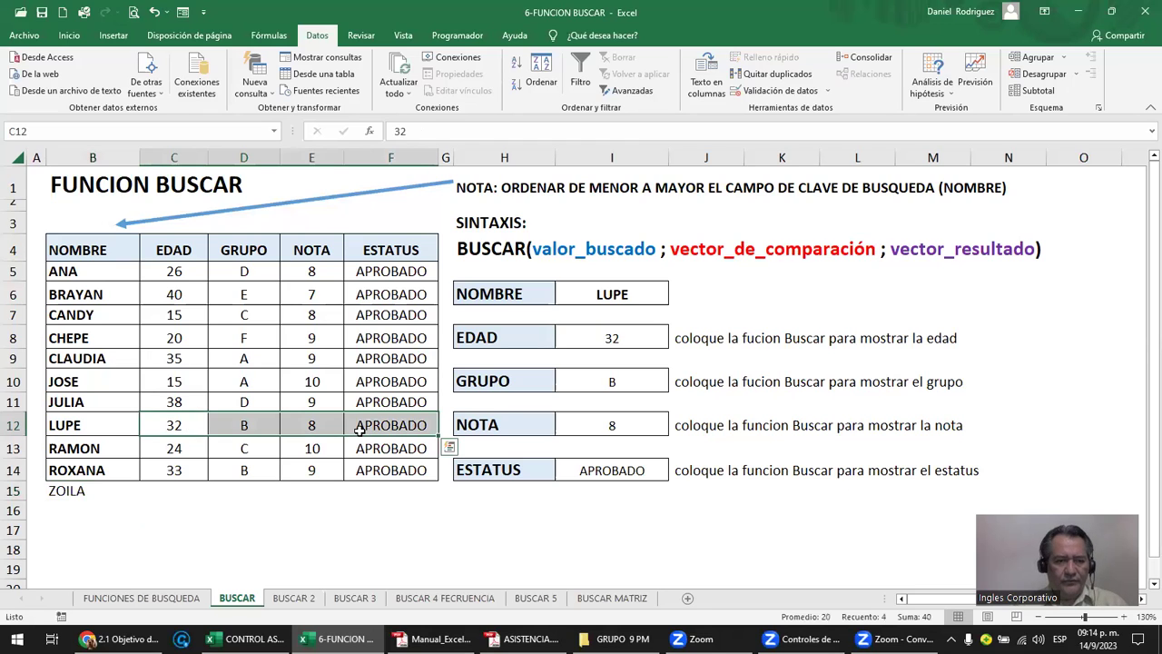
pyautogui.hotkey('ctrl', 'c')
pyautogui.press('Down')
pyautogui.press('Down')
pyautogui.press('Down')
pyautogui.press('Return')
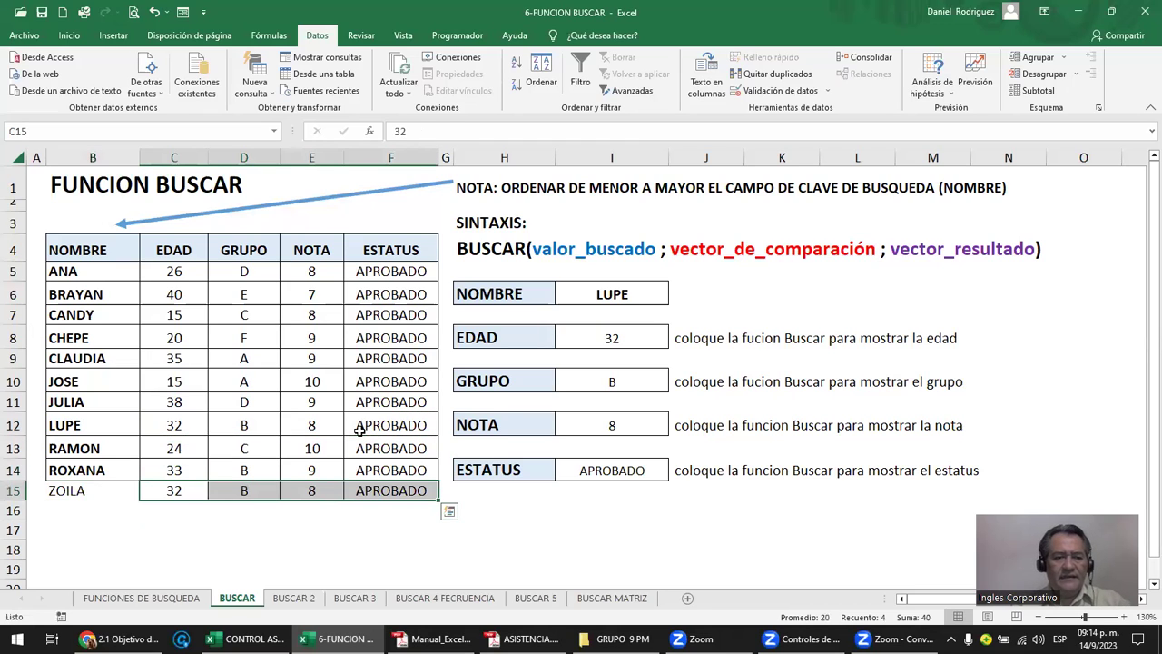
pyautogui.press('Down')
pyautogui.press('Left')
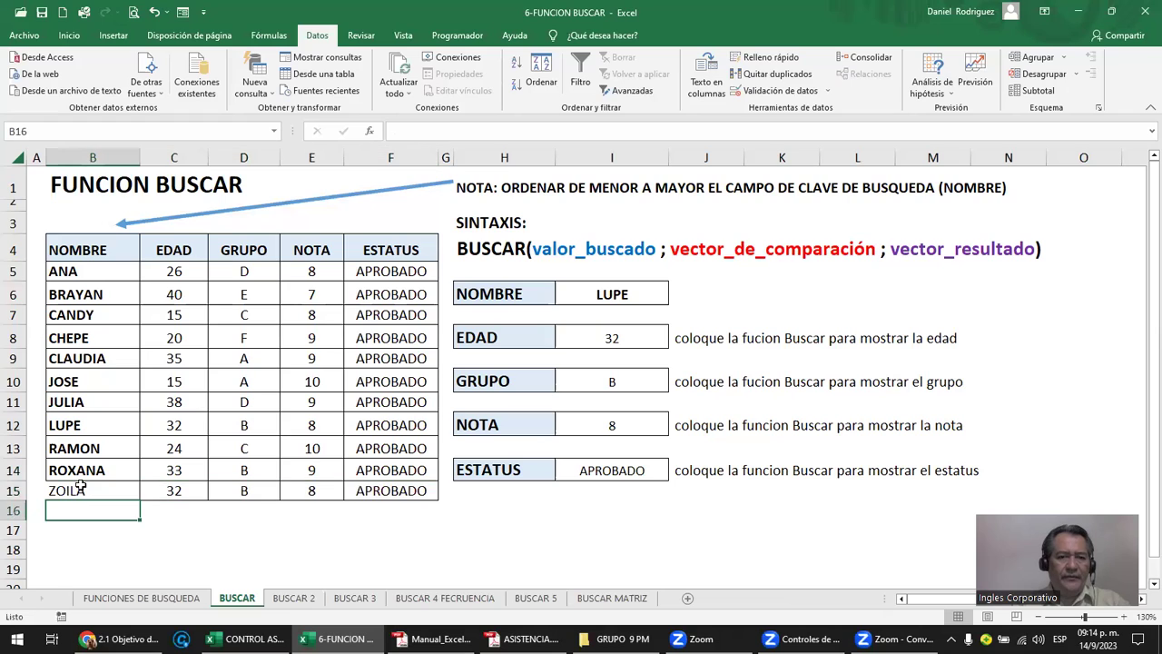
# - Change the I6 name dropdown's validation source to =$B$5:$B$15 so ZOILA is listed
pyautogui.click(670, 297)
pyautogui.click(675, 298)
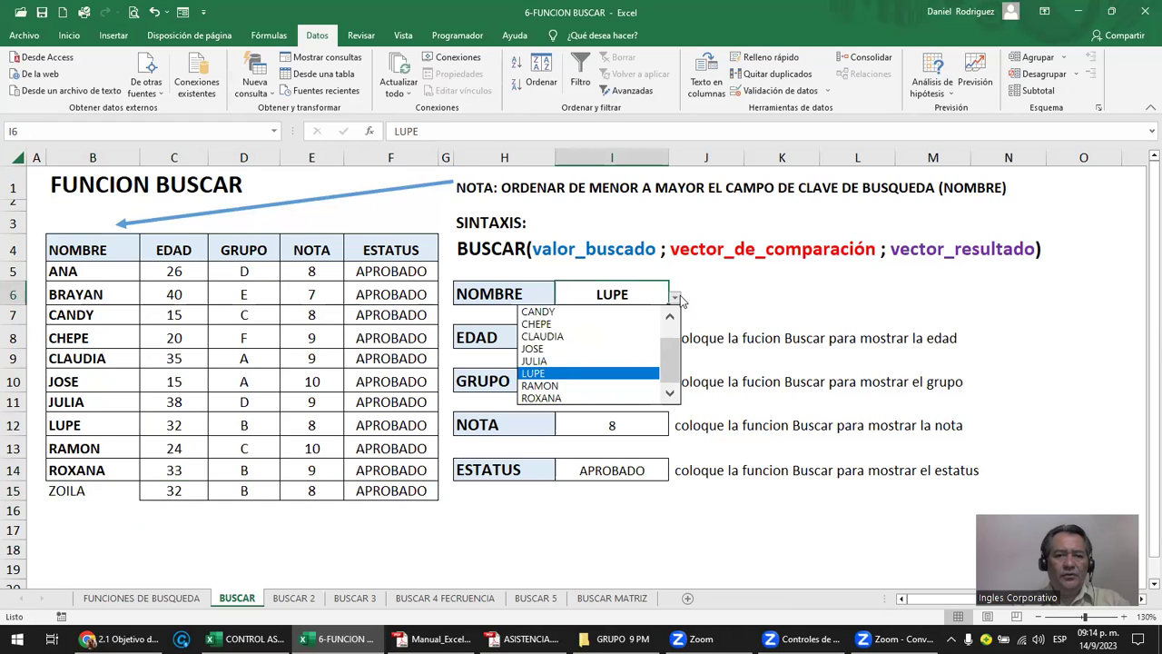
pyautogui.click(645, 288)
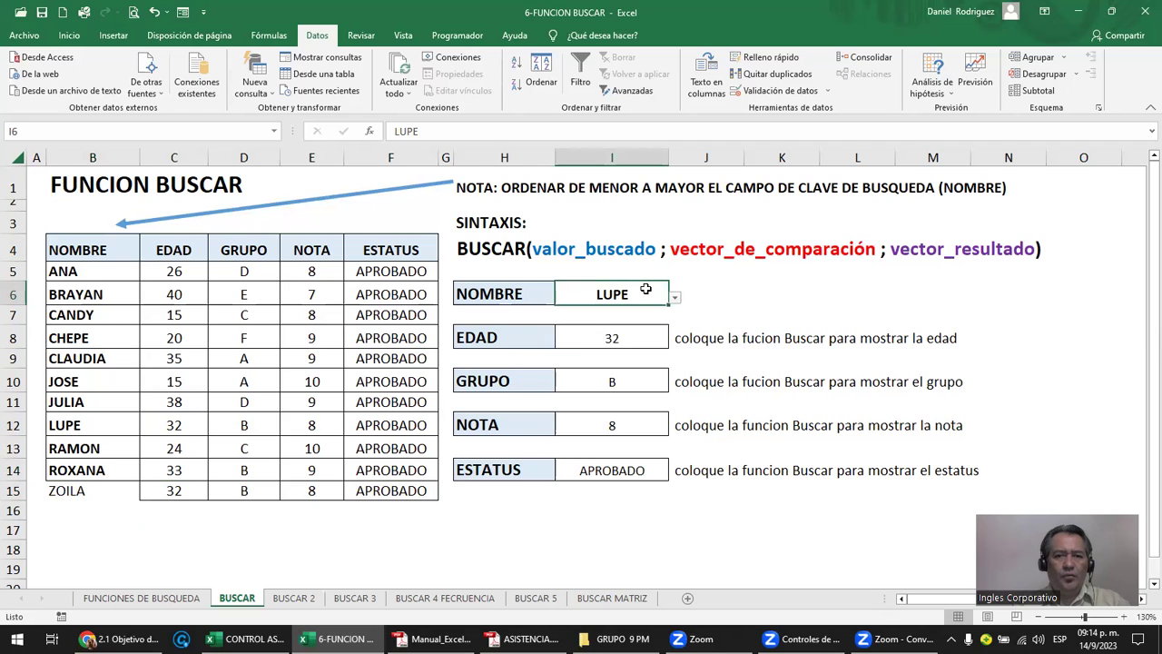
pyautogui.click(758, 94)
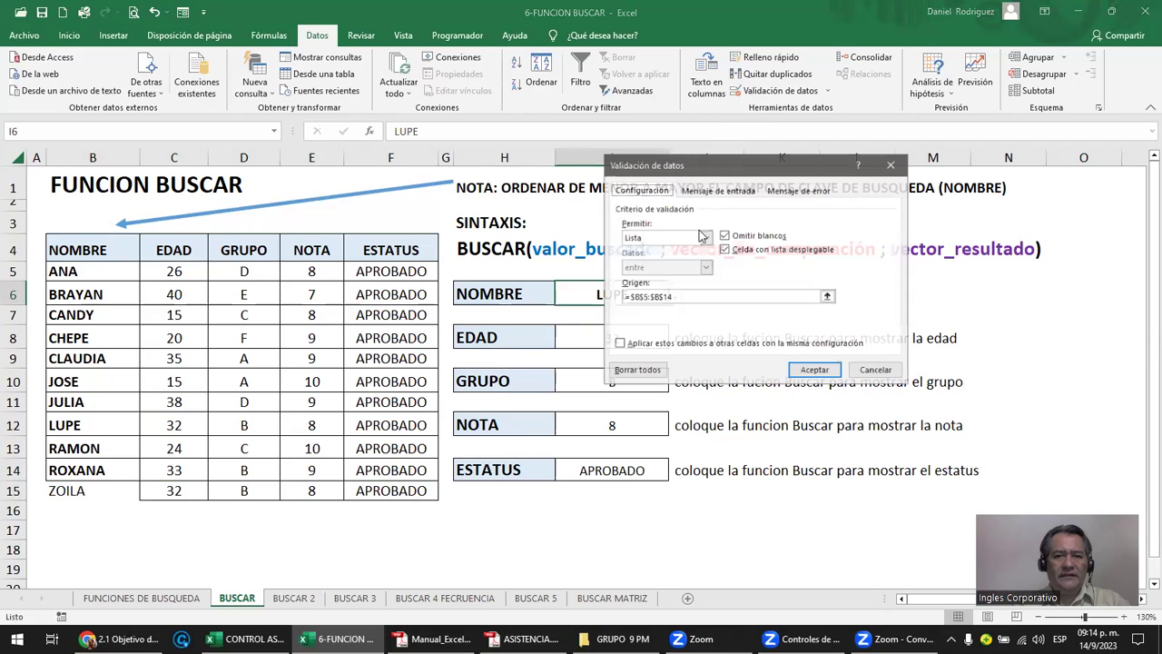
pyautogui.moveTo(90, 271); pyautogui.dragTo(125, 479)
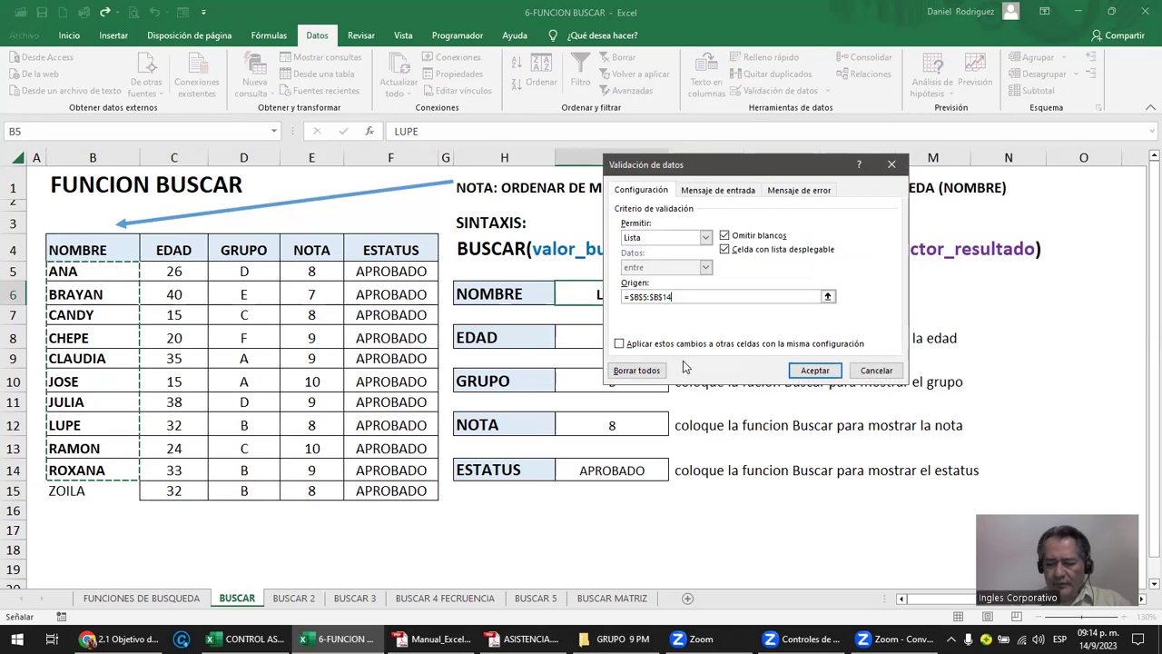
pyautogui.press('BackSpace')
pyautogui.write('5')
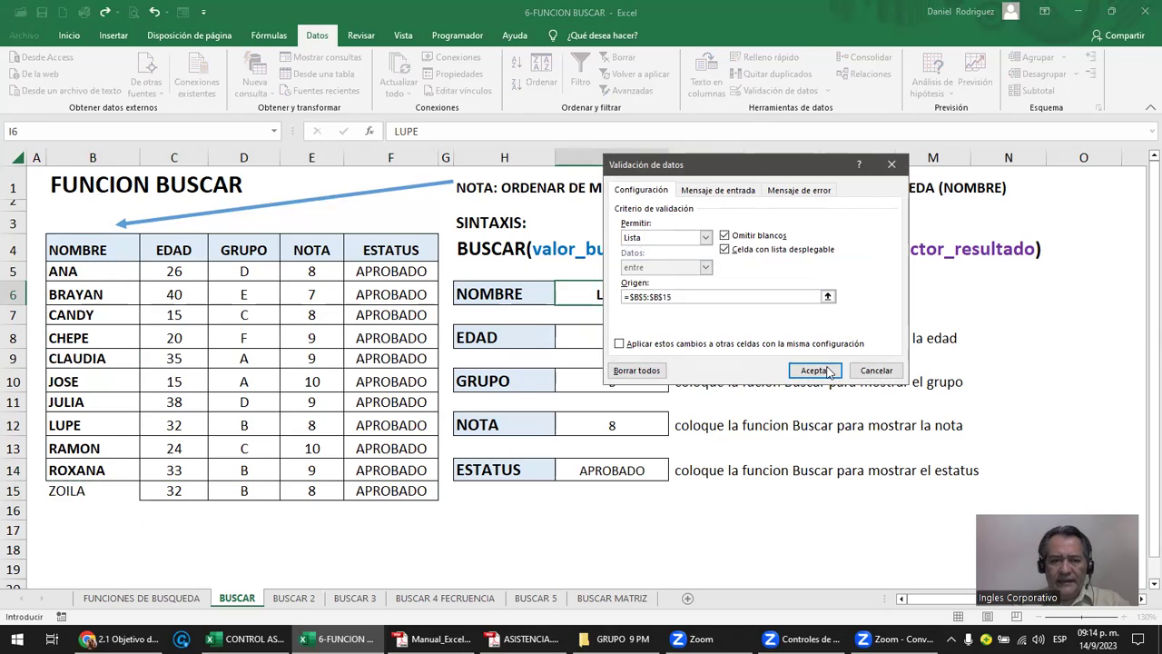
pyautogui.click(815, 369)
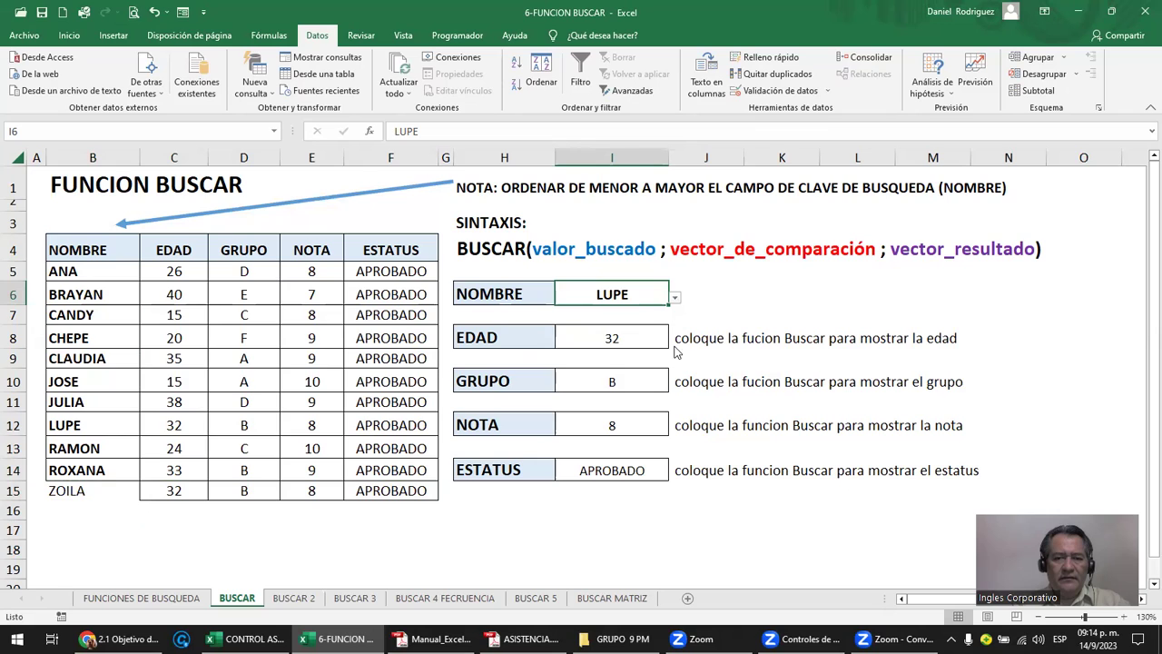
# - Pick ZOILA in I6 and extend the EDAD formula's ranges to B5:B15 and C5:C15
pyautogui.hotkey('alt', 'Down')
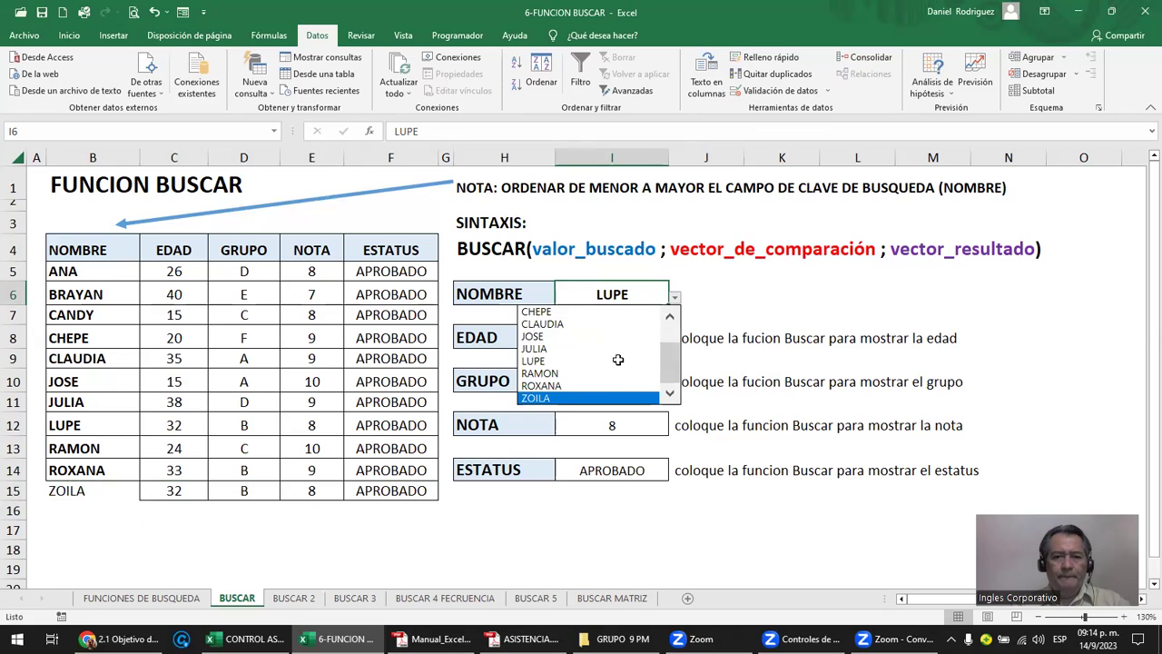
pyautogui.press('Return')
pyautogui.doubleClick(612, 337)
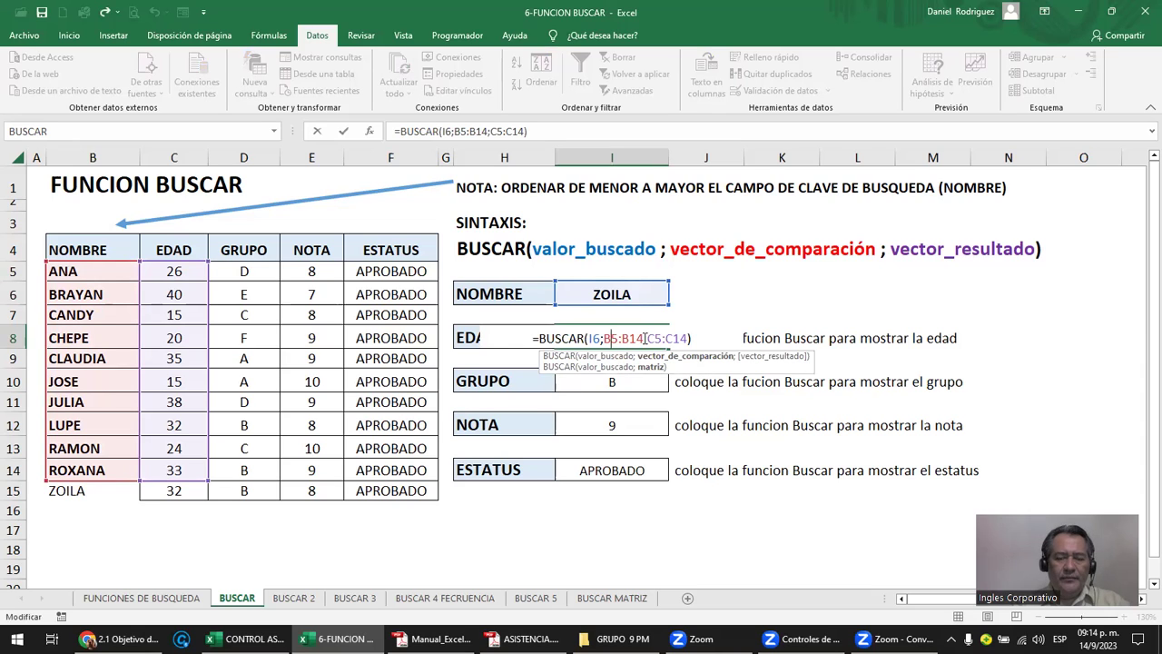
pyautogui.press('BackSpace')
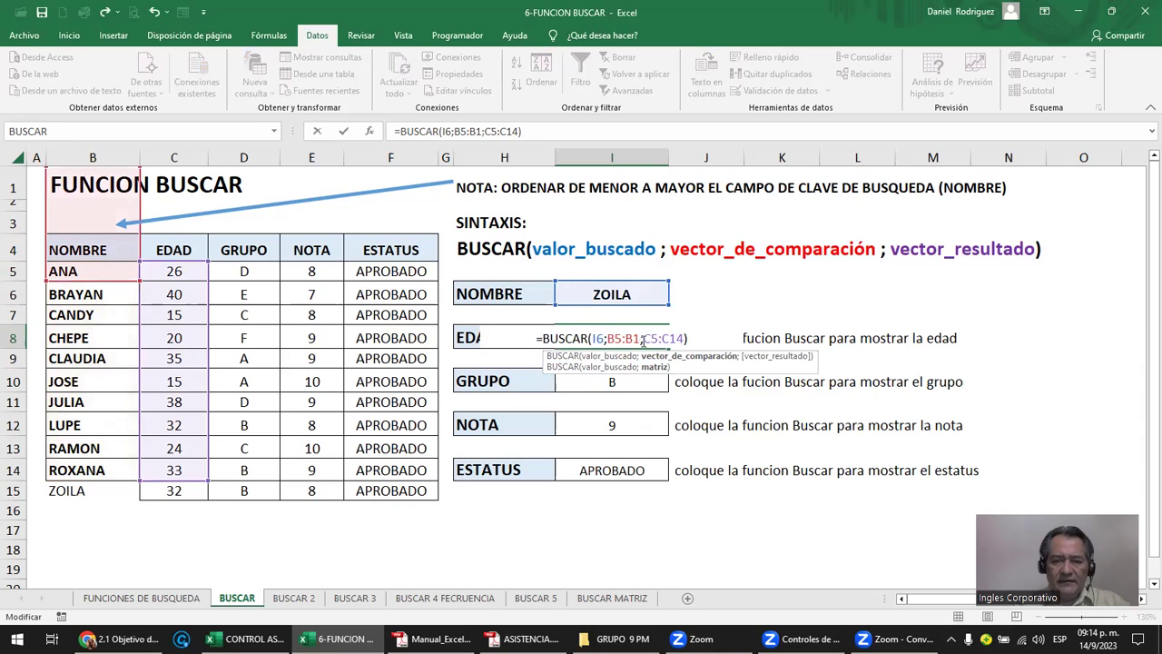
pyautogui.write('5')
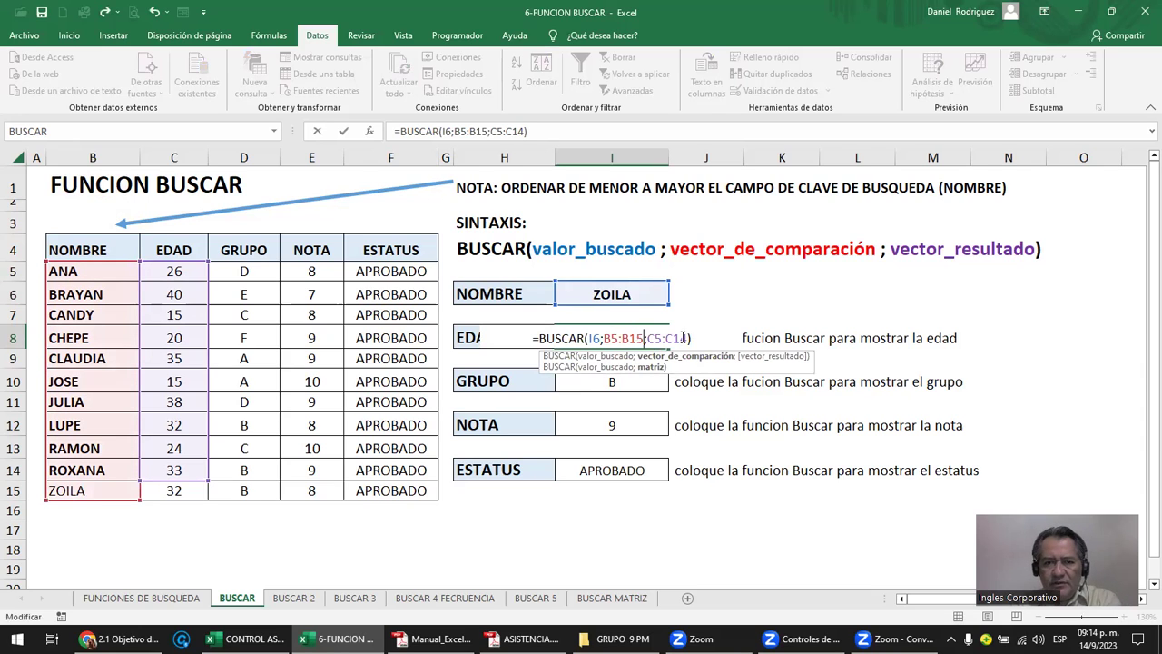
pyautogui.click(698, 341)
pyautogui.press('BackSpace')
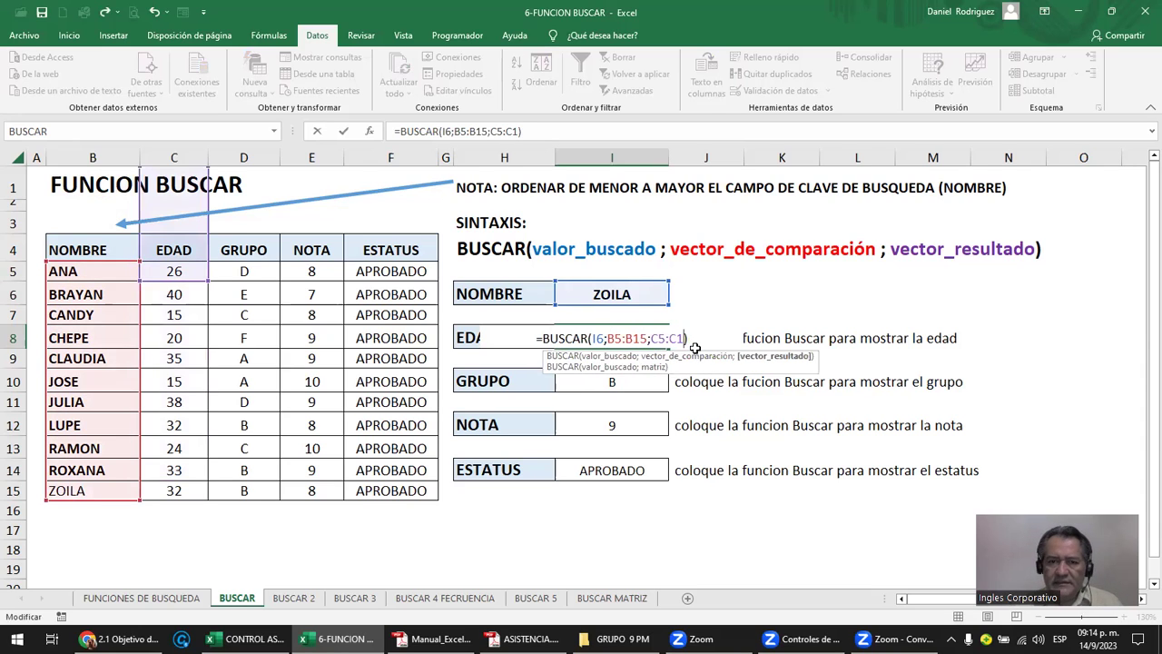
pyautogui.write('5')
pyautogui.press('Return')
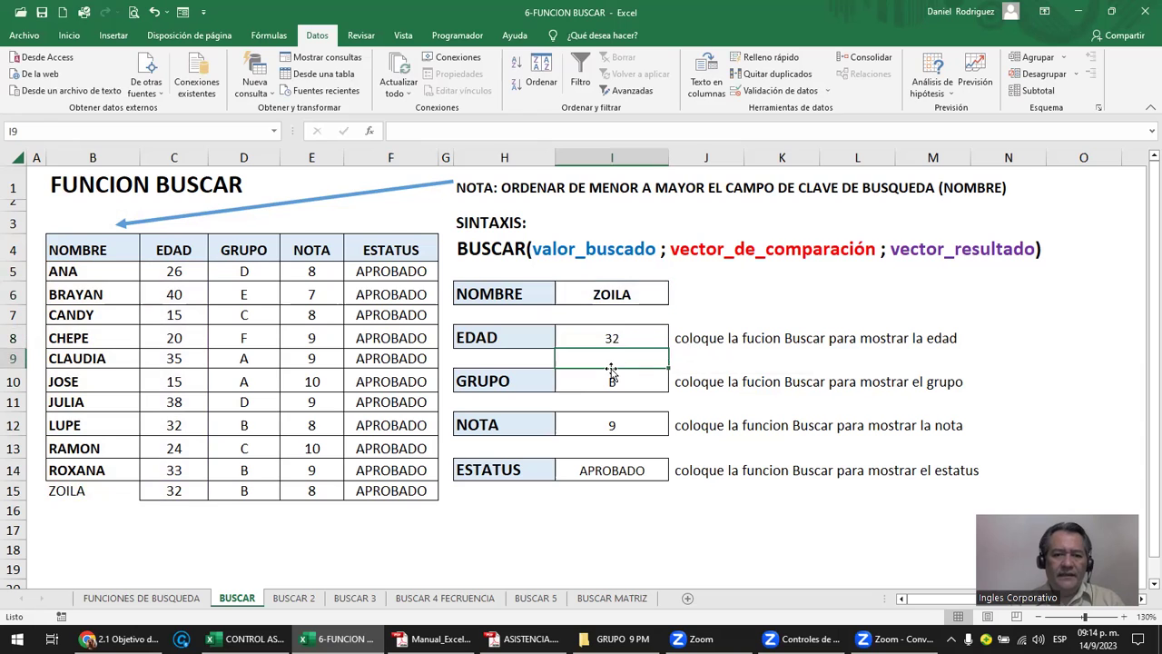
# - Extend the GRUPO formula's ranges to B5:B15 and D5:D15
pyautogui.doubleClick(612, 381)
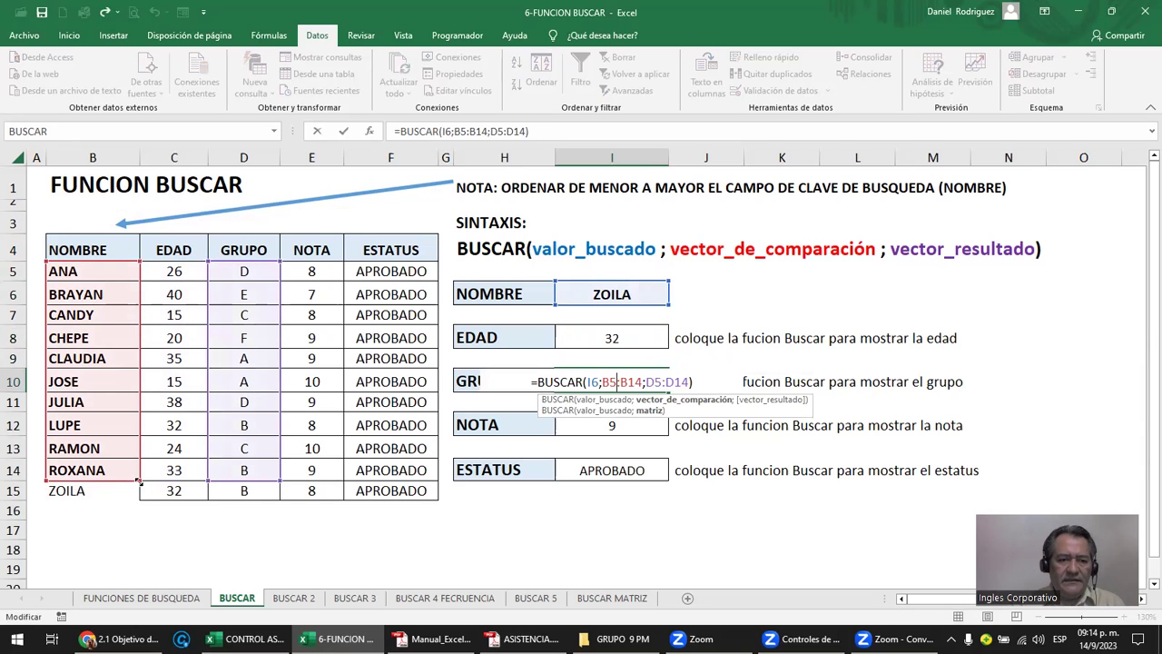
pyautogui.moveTo(135, 491); pyautogui.dragTo(138, 499)
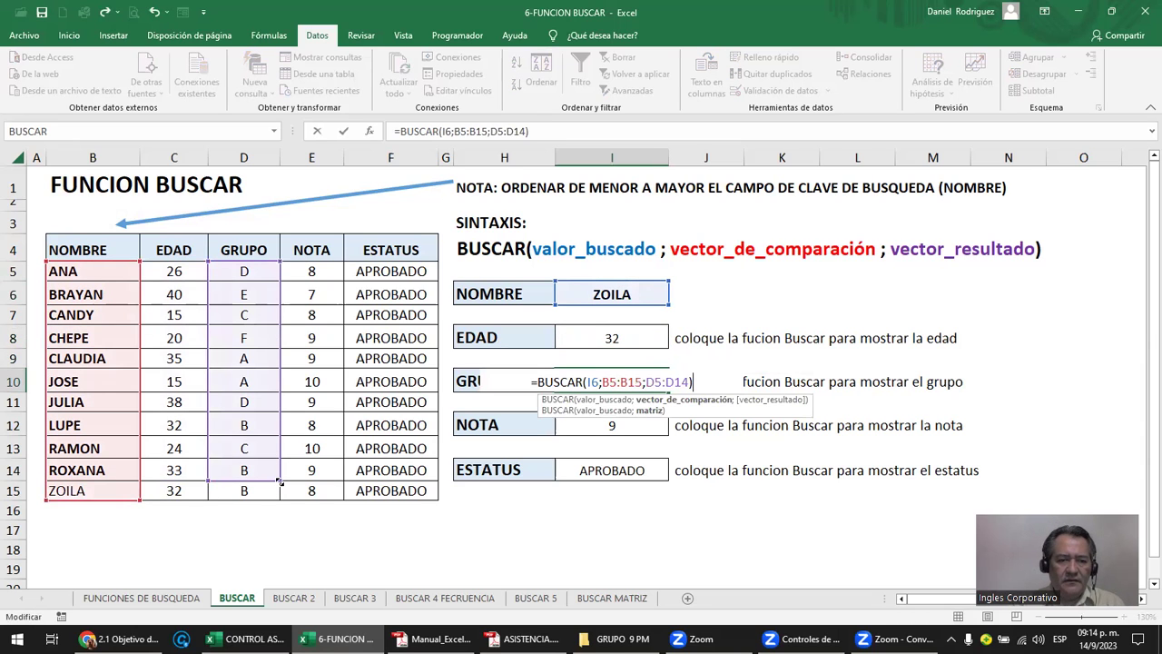
pyautogui.moveTo(278, 492); pyautogui.dragTo(282, 497)
pyautogui.press('Return')
# - Extend the NOTA formula's ranges to B5:B15 and E5:E15
pyautogui.press('Down')
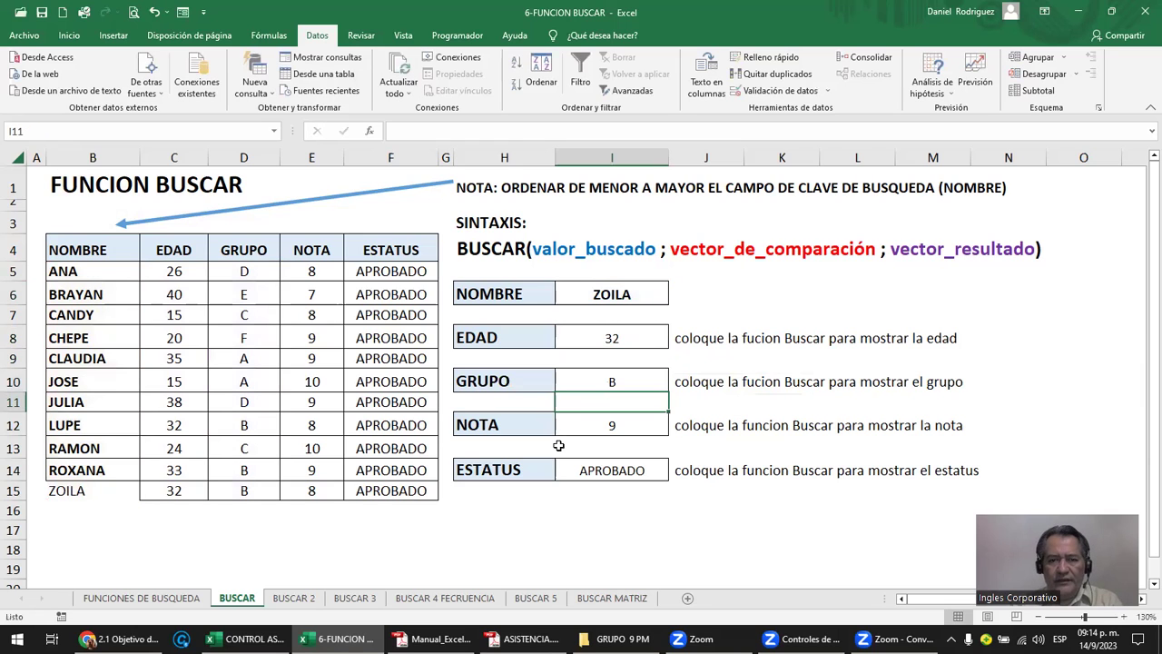
pyautogui.press('F2')
pyautogui.moveTo(138, 485); pyautogui.dragTo(138, 497)
pyautogui.moveTo(343, 482); pyautogui.dragTo(344, 499)
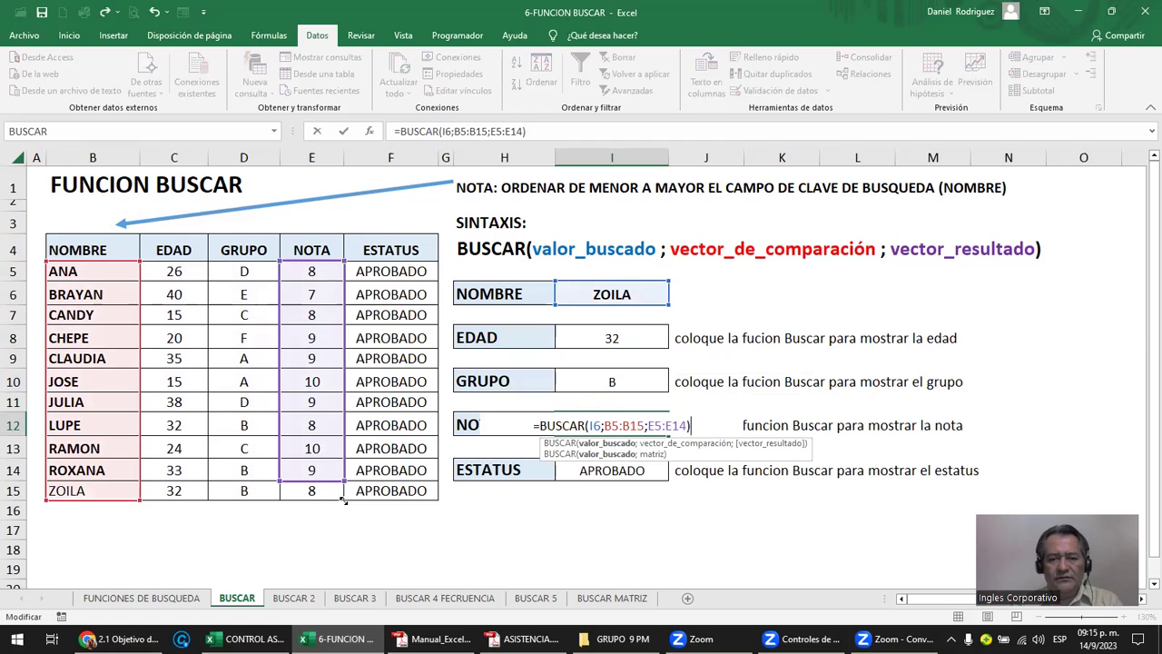
pyautogui.press('Return')
# - Extend the ESTATUS formula's ranges to B5:B15 and F5:F15
pyautogui.doubleClick(574, 479)
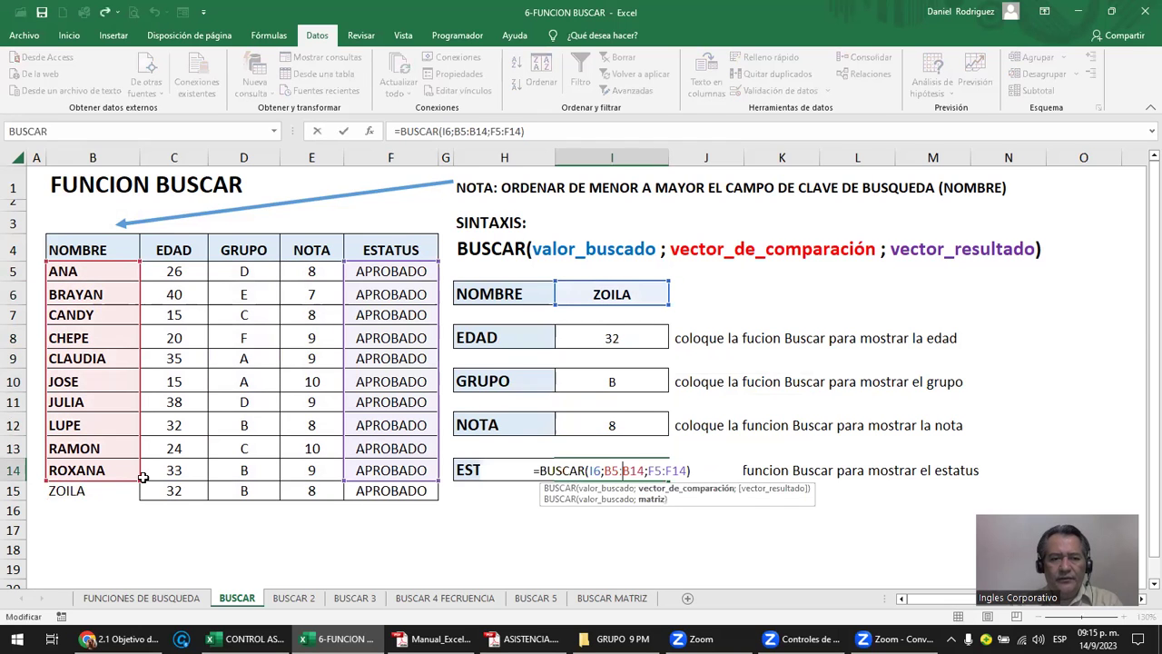
pyautogui.moveTo(141, 492); pyautogui.dragTo(141, 501)
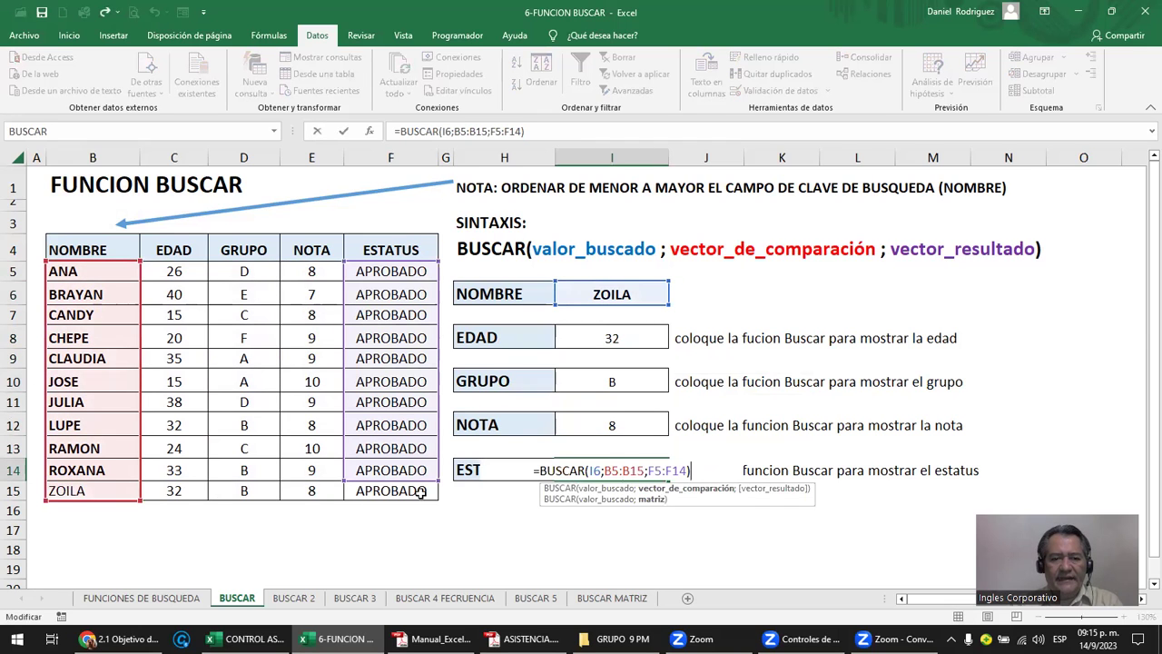
pyautogui.moveTo(437, 481); pyautogui.dragTo(432, 504)
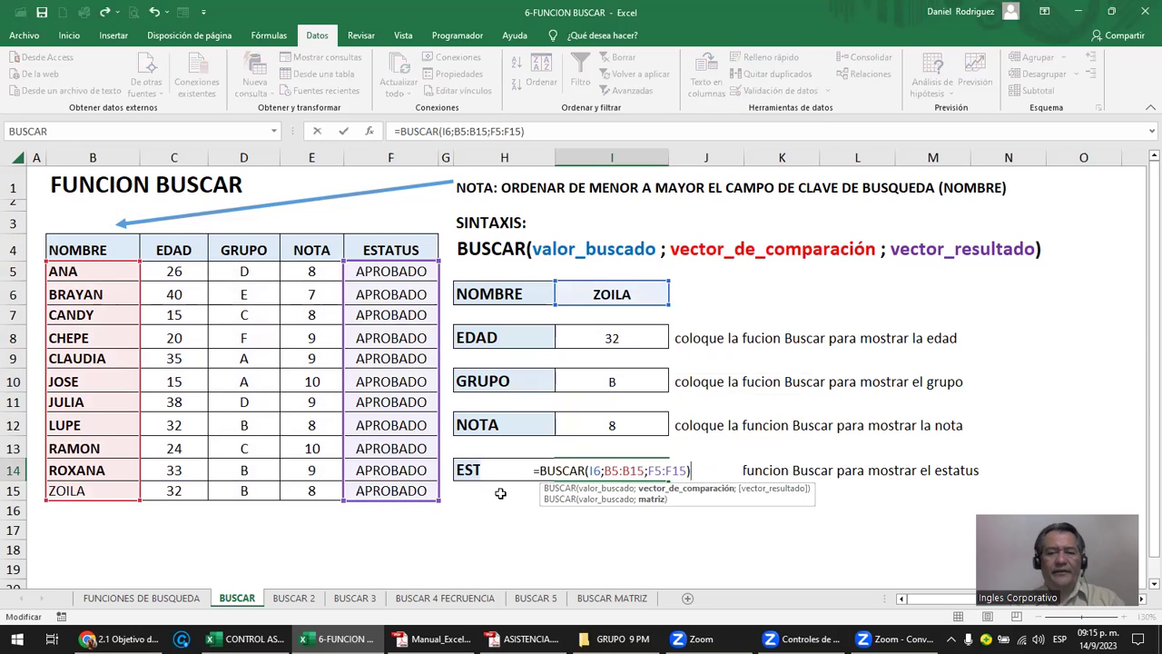
pyautogui.press('Return')
pyautogui.click(623, 300)
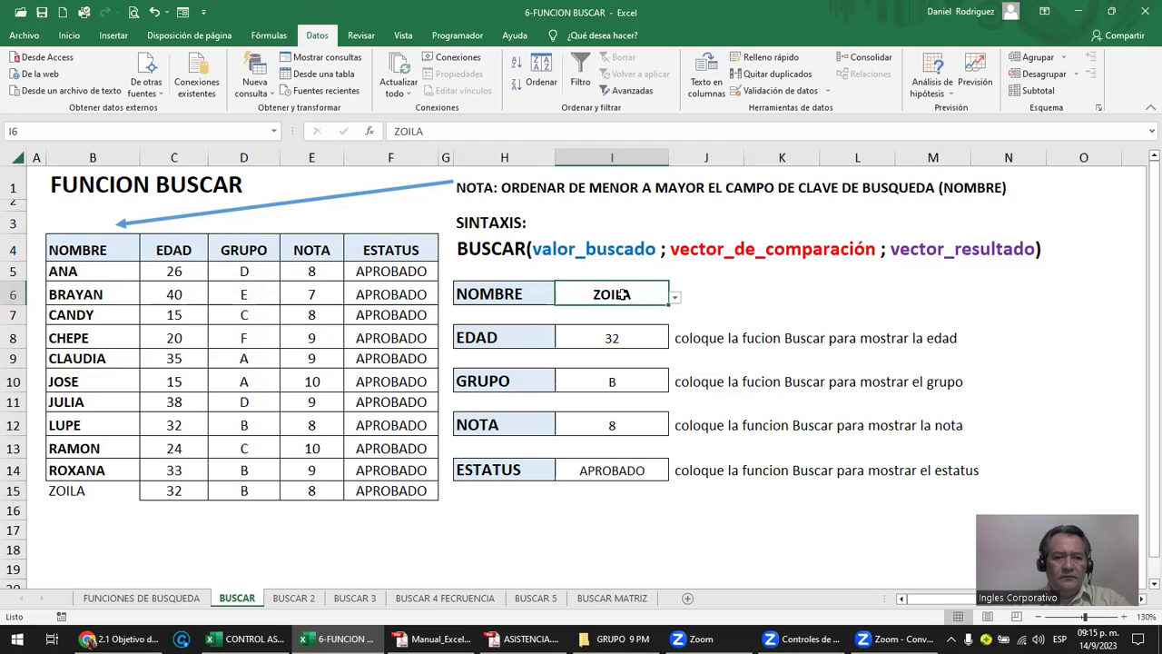
# - Set ZOILA's age in C15 to 33 so the EDAD result updates to 33
pyautogui.click(189, 491)
pyautogui.write('33')
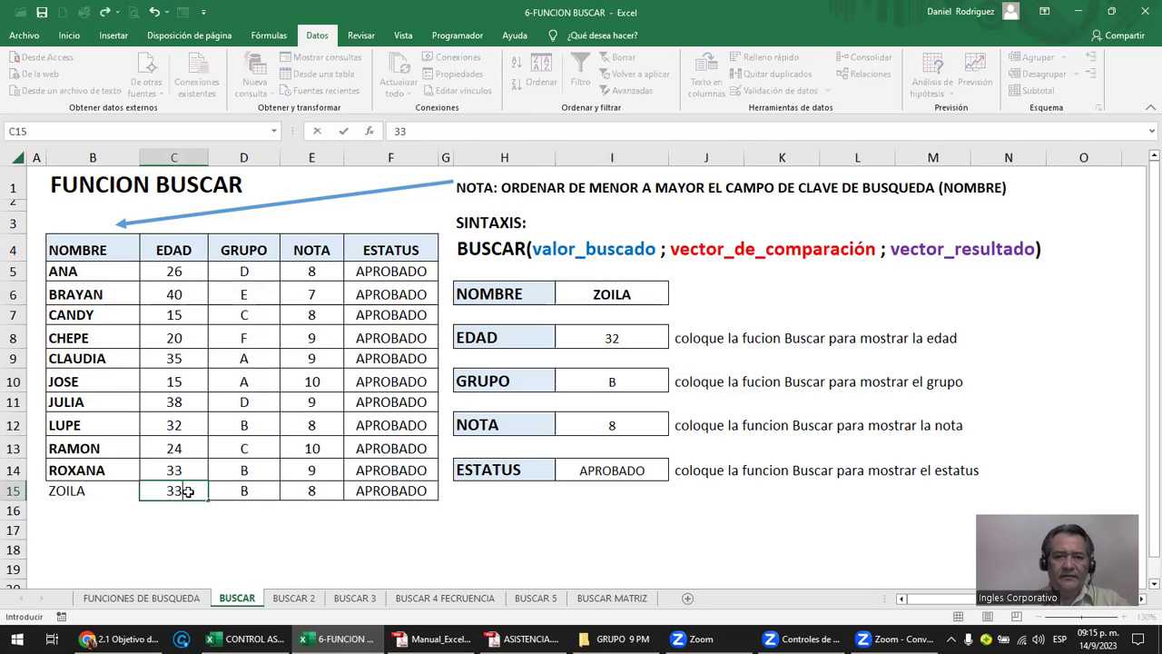
pyautogui.press('Return')
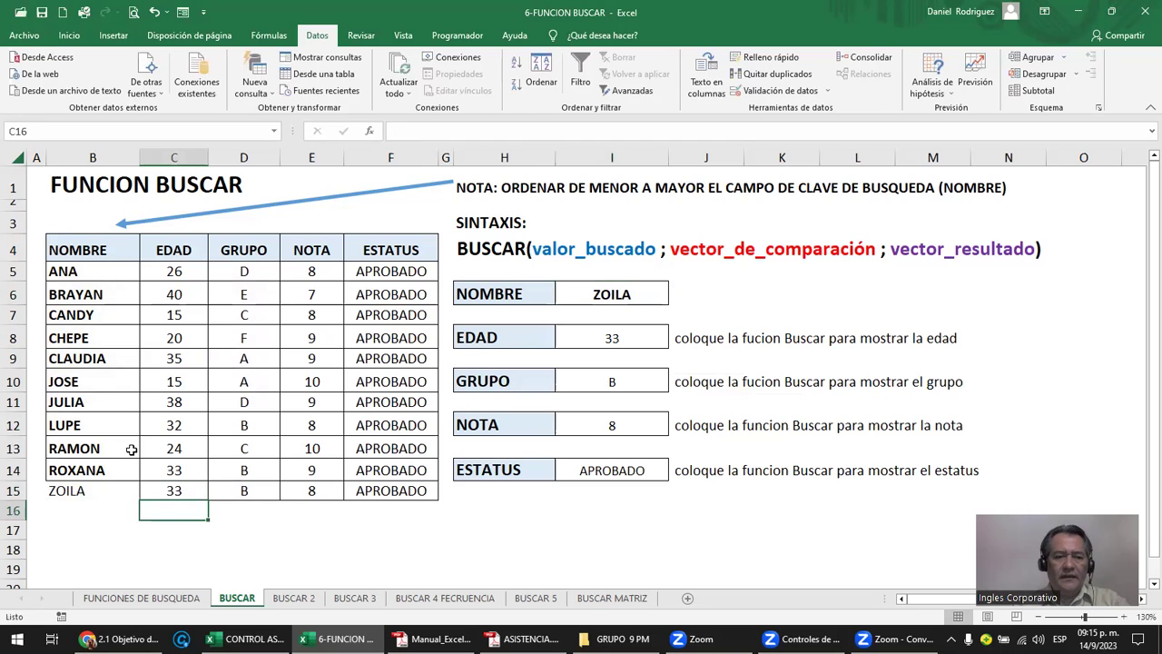
pyautogui.click(84, 491)
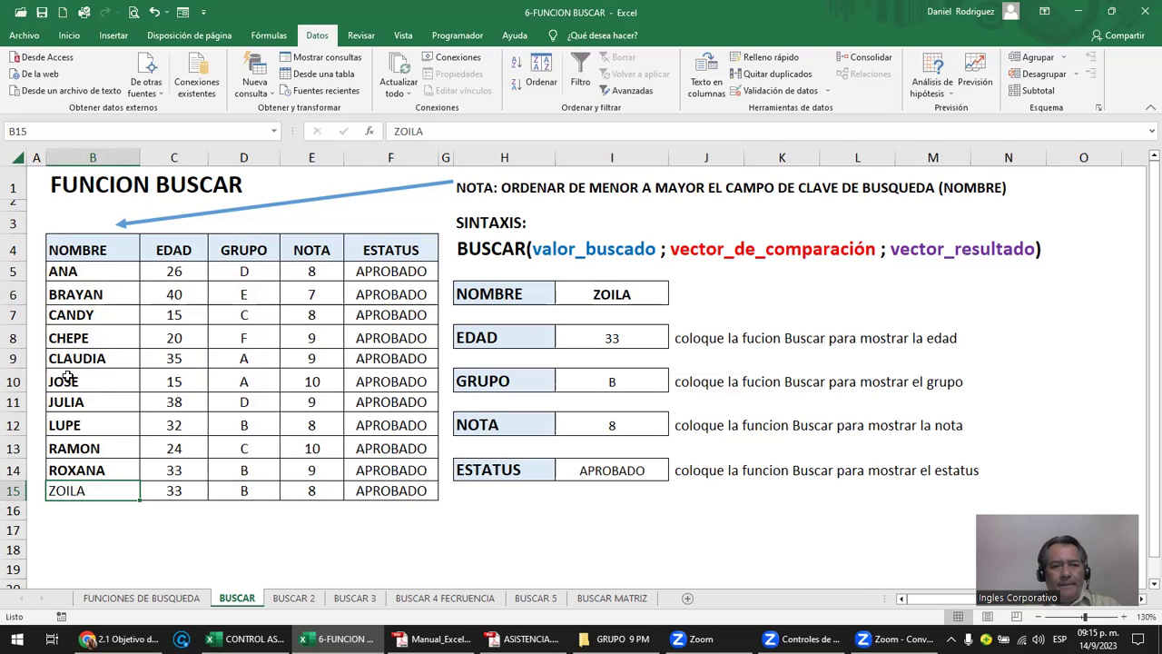
pyautogui.click(84, 337)
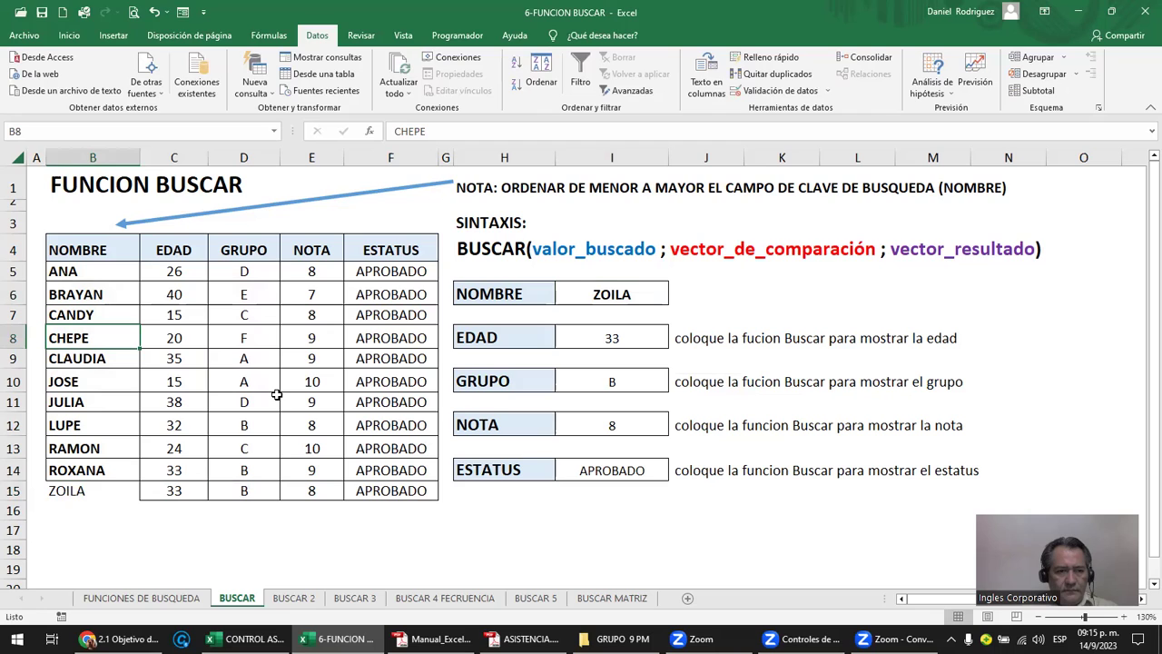
# - Rename CHEPE to WALTER in B8 and choose WALTER from the I6 dropdown
pyautogui.write('WAL')
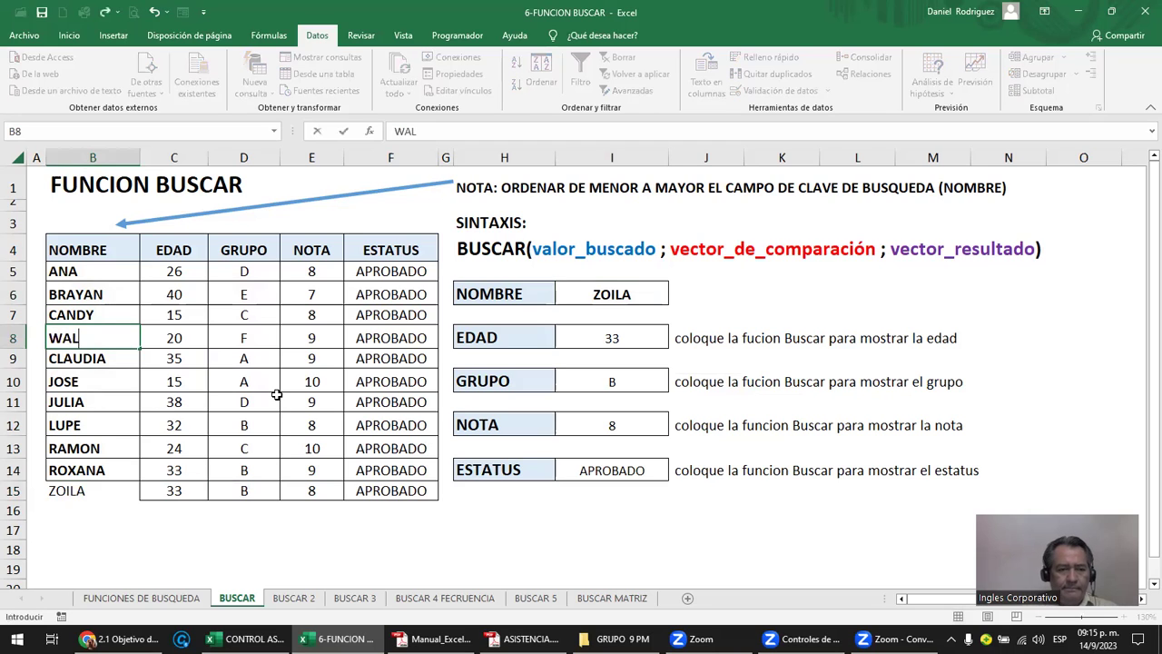
pyautogui.write('TER')
pyautogui.press('Return')
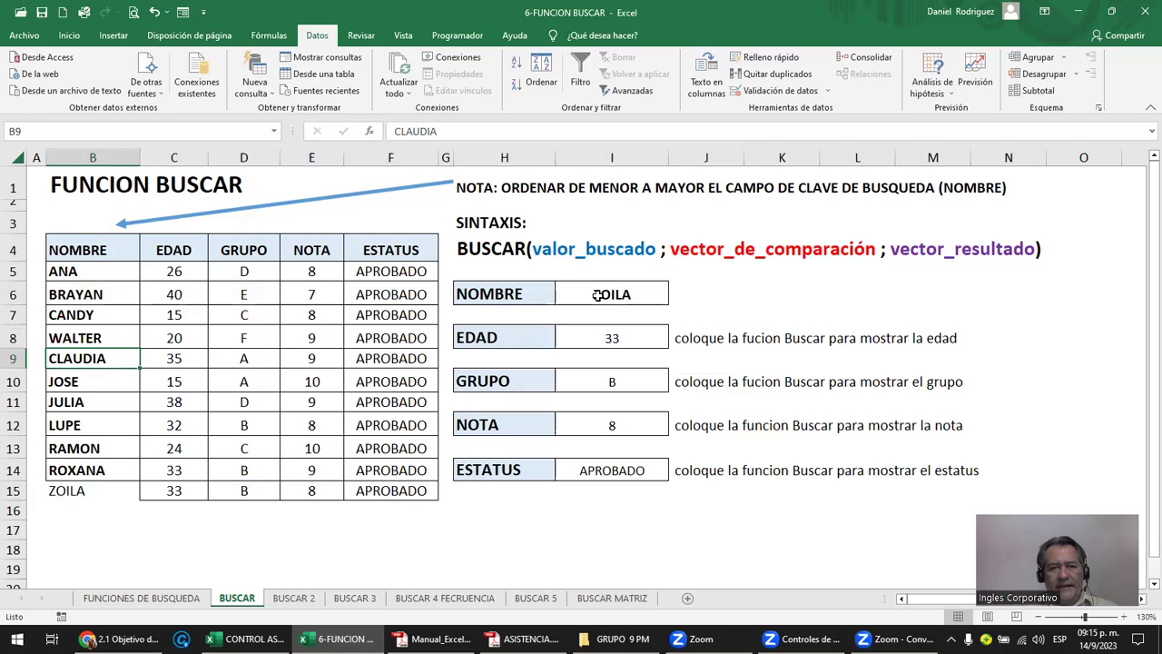
pyautogui.click(645, 294)
pyautogui.click(674, 297)
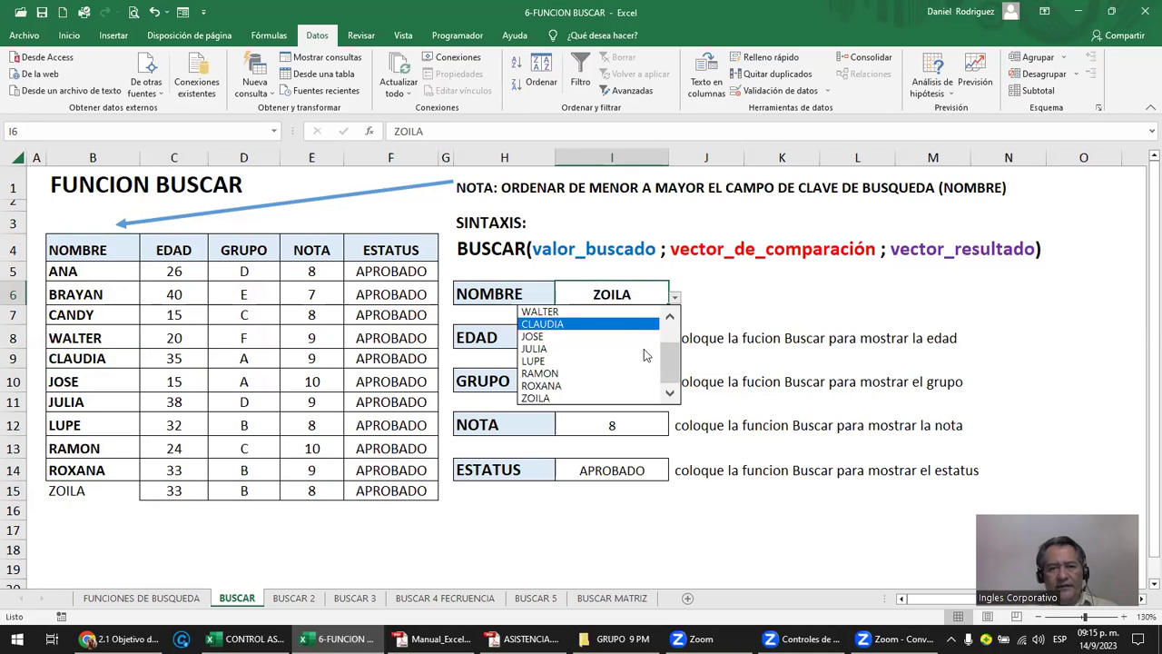
pyautogui.click(556, 312)
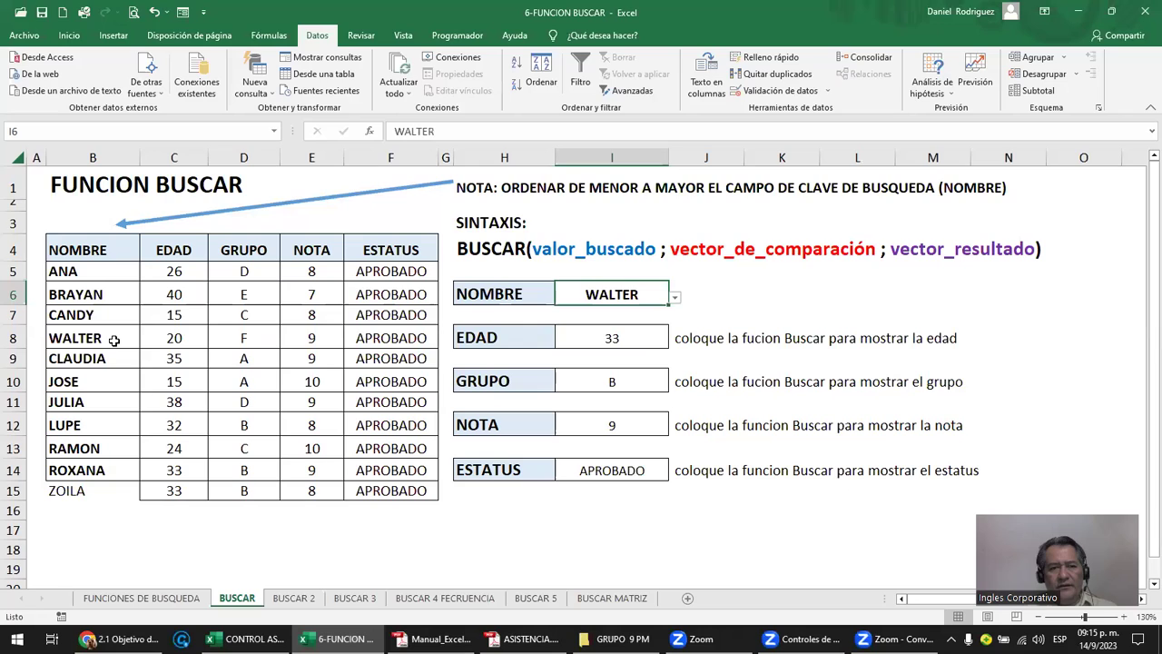
# - Compare the EDAD formula and results against WALTER's row and the unsorted names column
pyautogui.moveTo(181, 337); pyautogui.dragTo(256, 338)
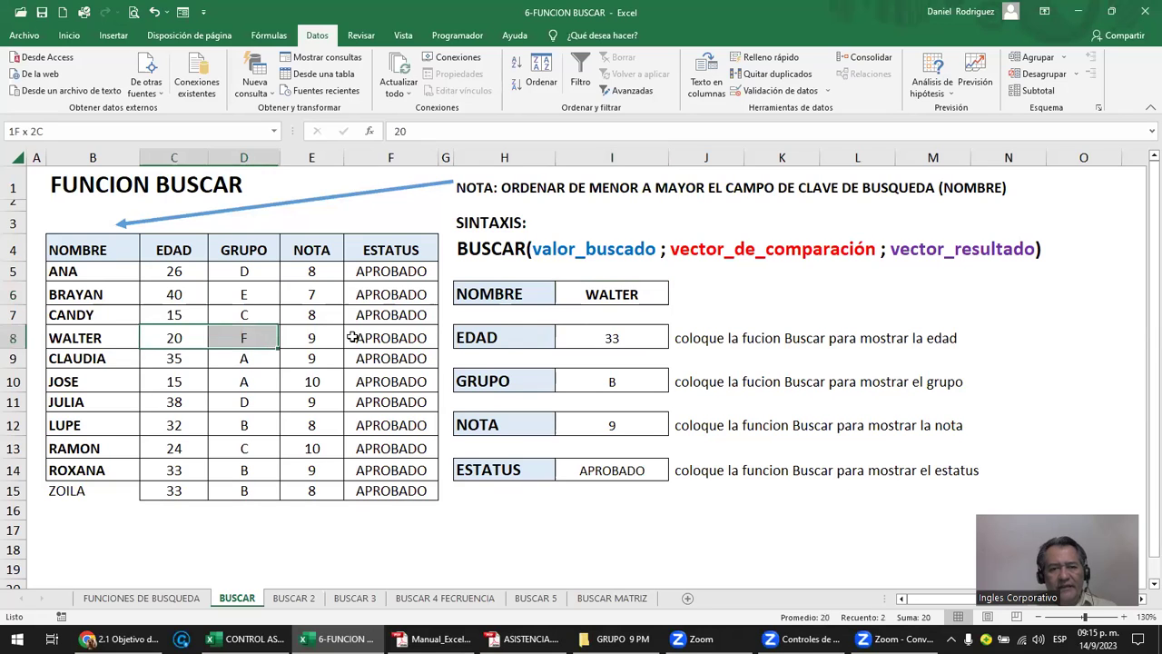
pyautogui.click(599, 334)
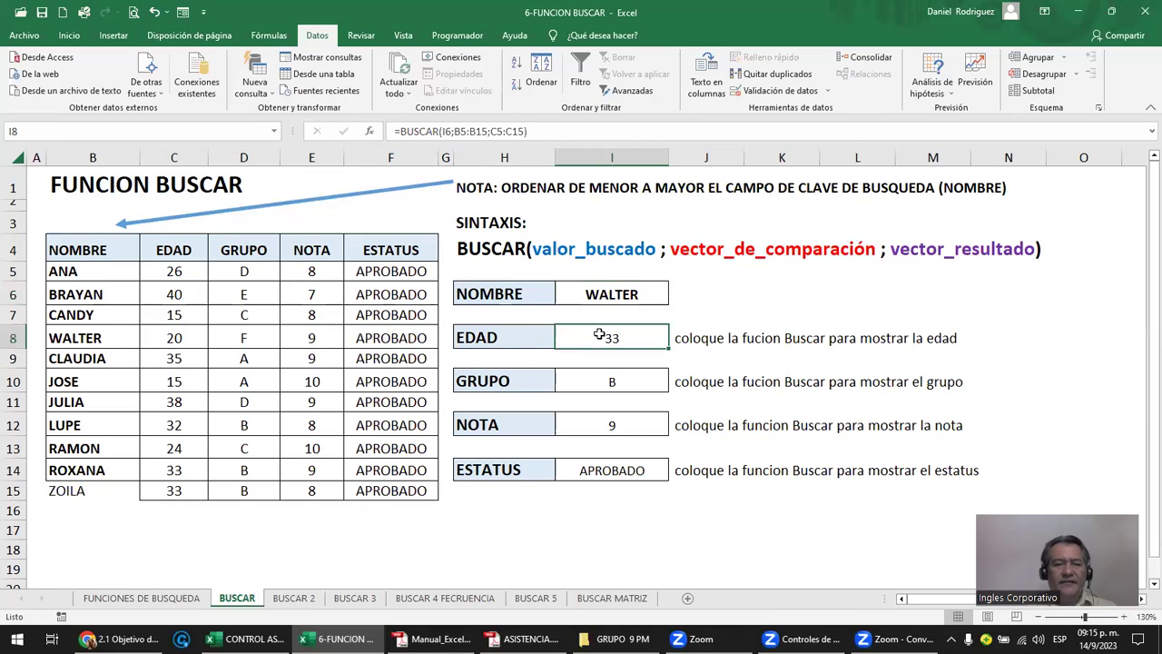
pyautogui.moveTo(86, 274); pyautogui.dragTo(73, 492)
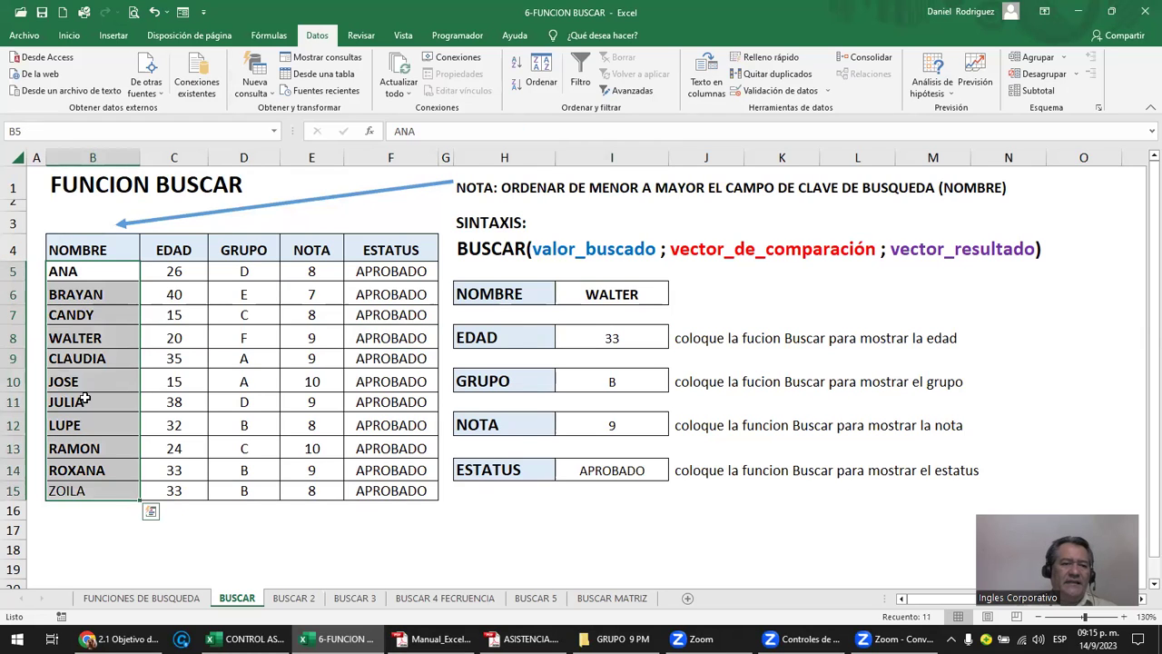
pyautogui.click(107, 335)
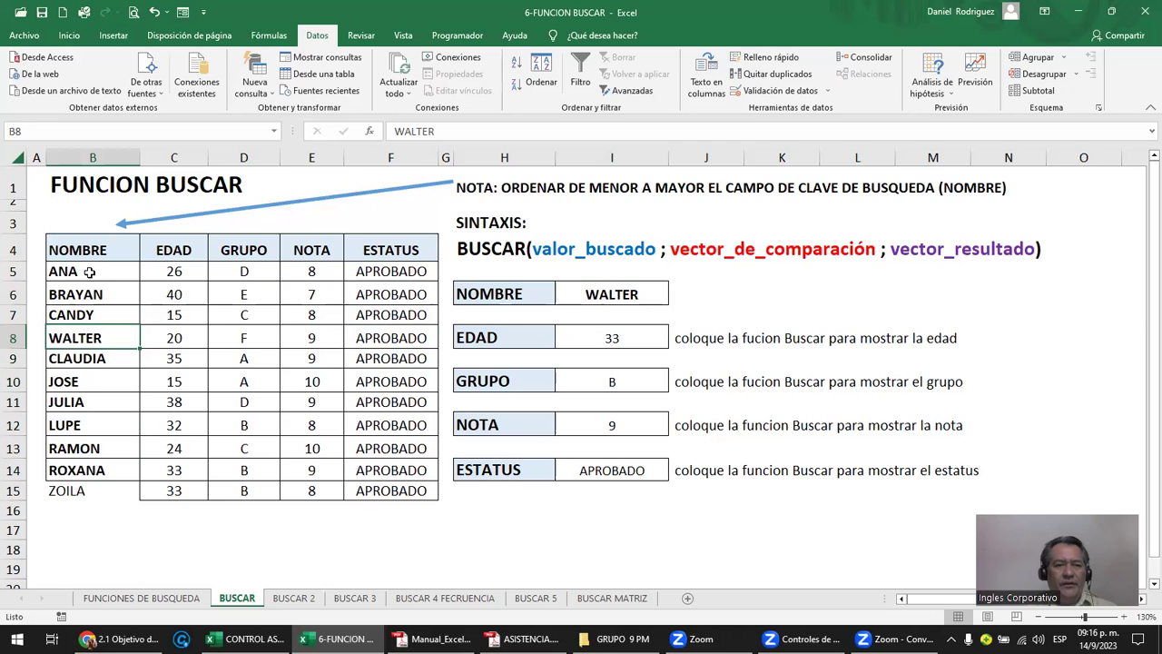
pyautogui.moveTo(91, 273); pyautogui.dragTo(90, 345)
pyautogui.moveTo(81, 490); pyautogui.dragTo(82, 490)
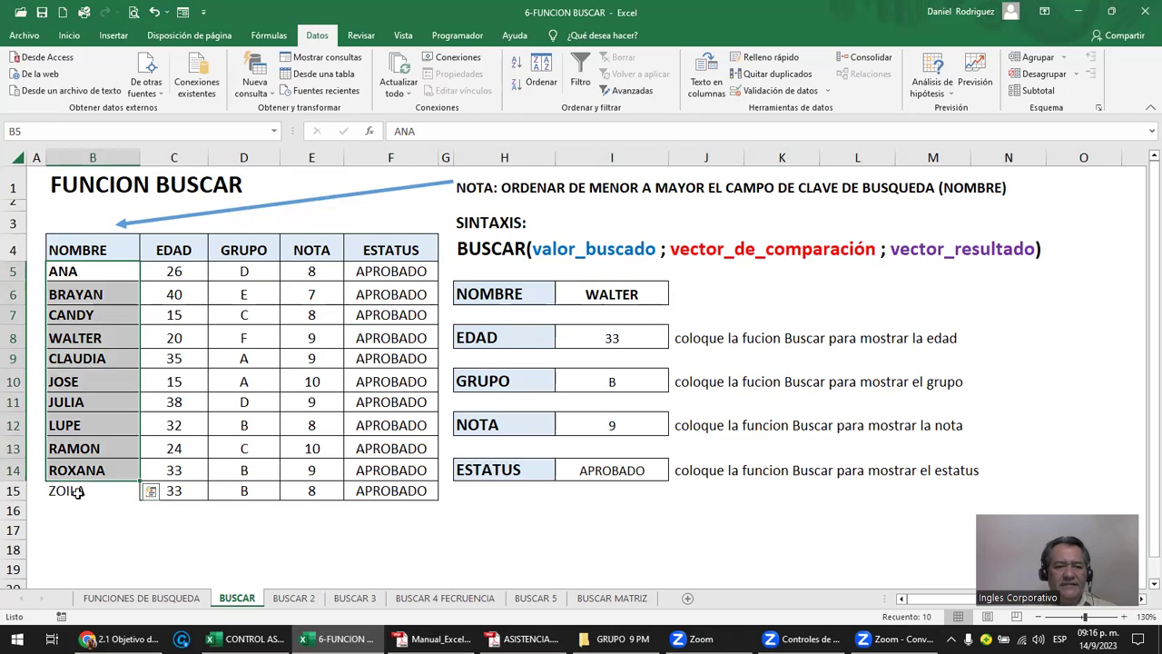
pyautogui.click(80, 491)
pyautogui.click(80, 328)
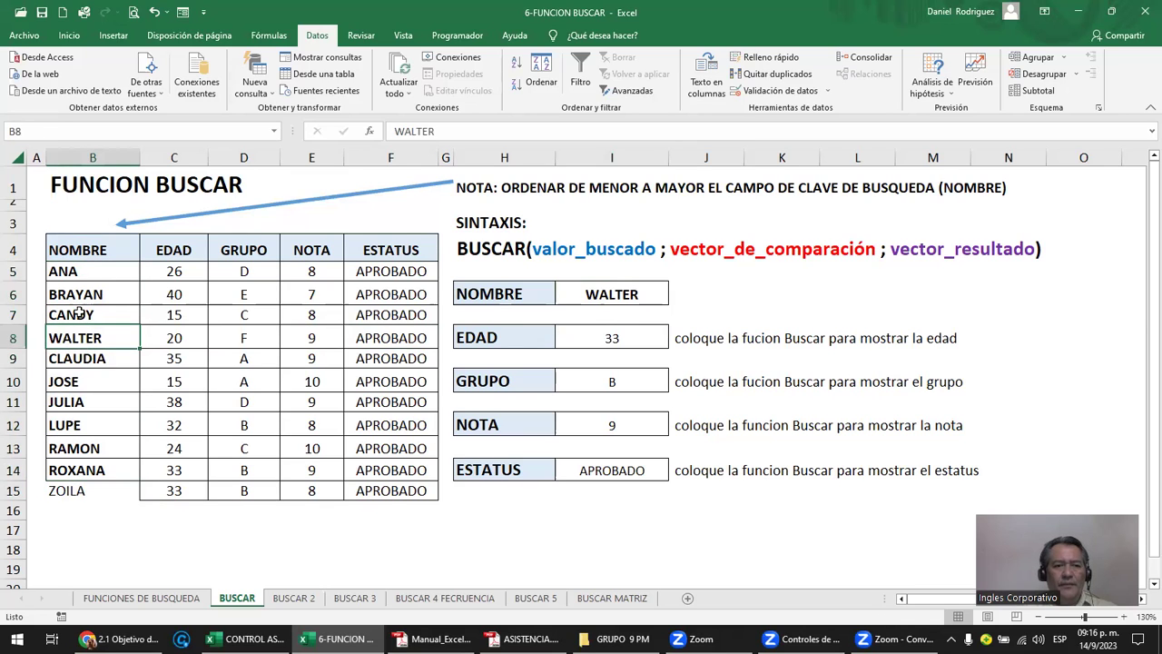
pyautogui.click(91, 292)
# - Re-sort the table A to Z by NOMBRE and review WALTER's new row
pyautogui.press('Up')
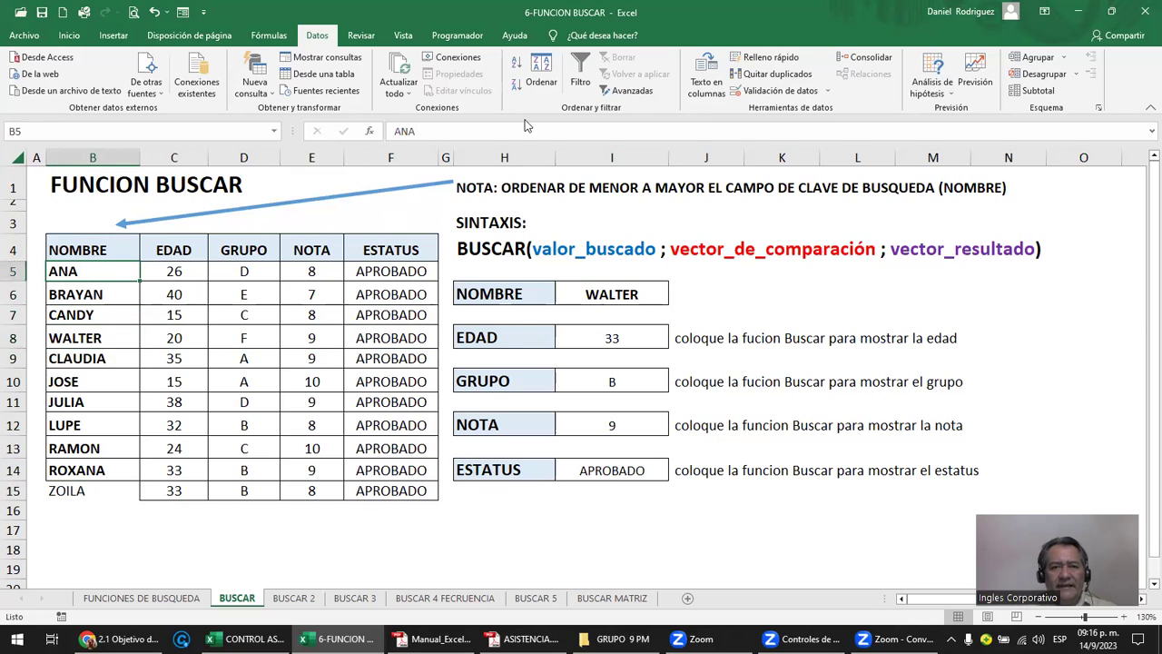
pyautogui.click(517, 71)
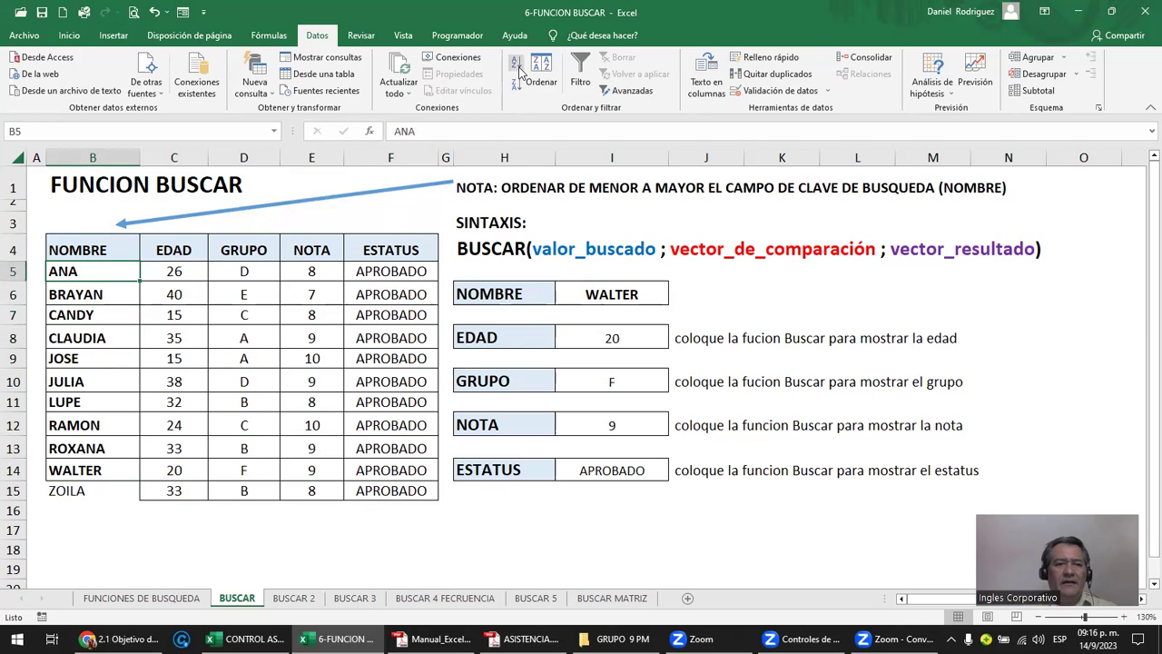
pyautogui.click(83, 468)
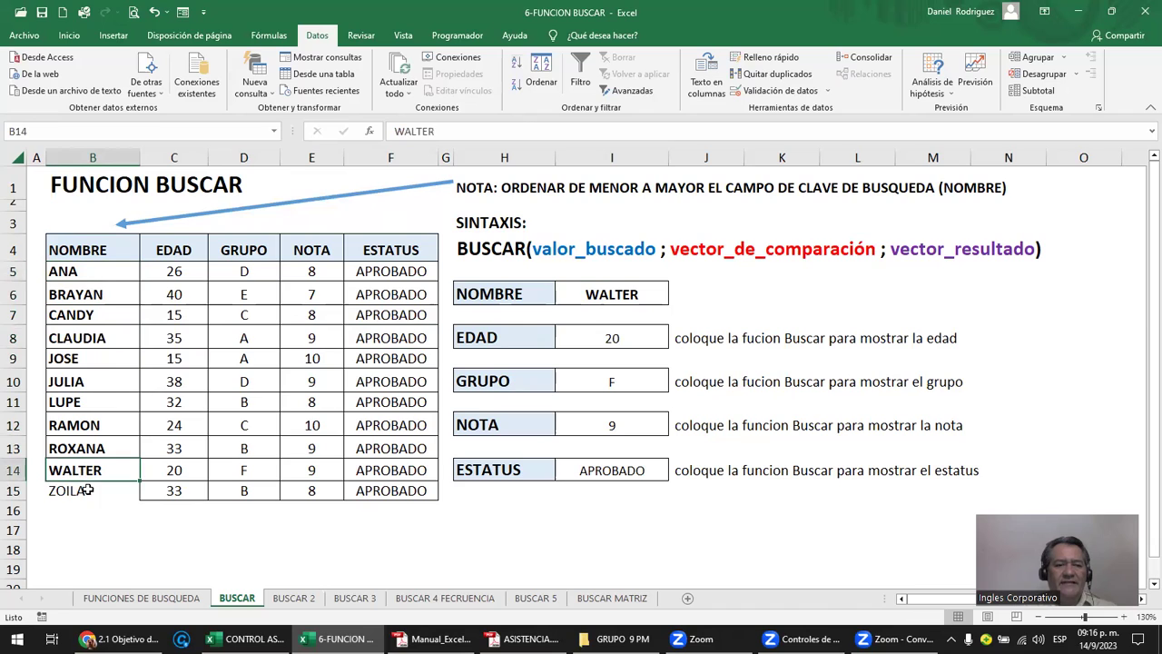
pyautogui.hotkey('shift', 'Down')
pyautogui.click(84, 468)
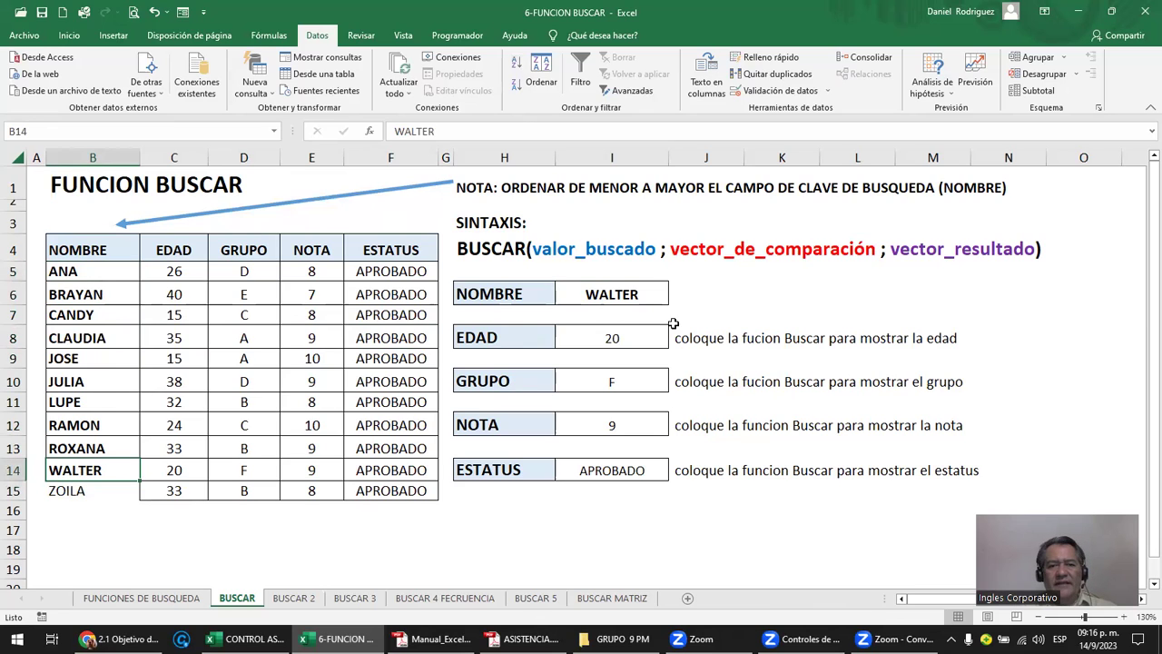
pyautogui.click(665, 297)
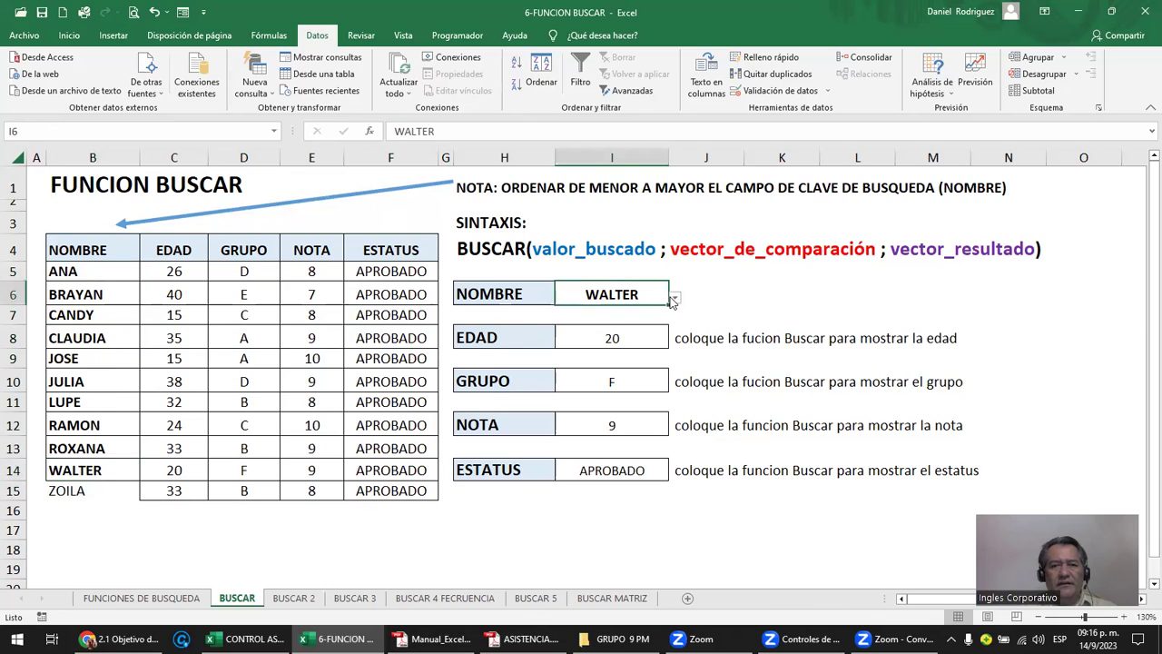
pyautogui.click(181, 342)
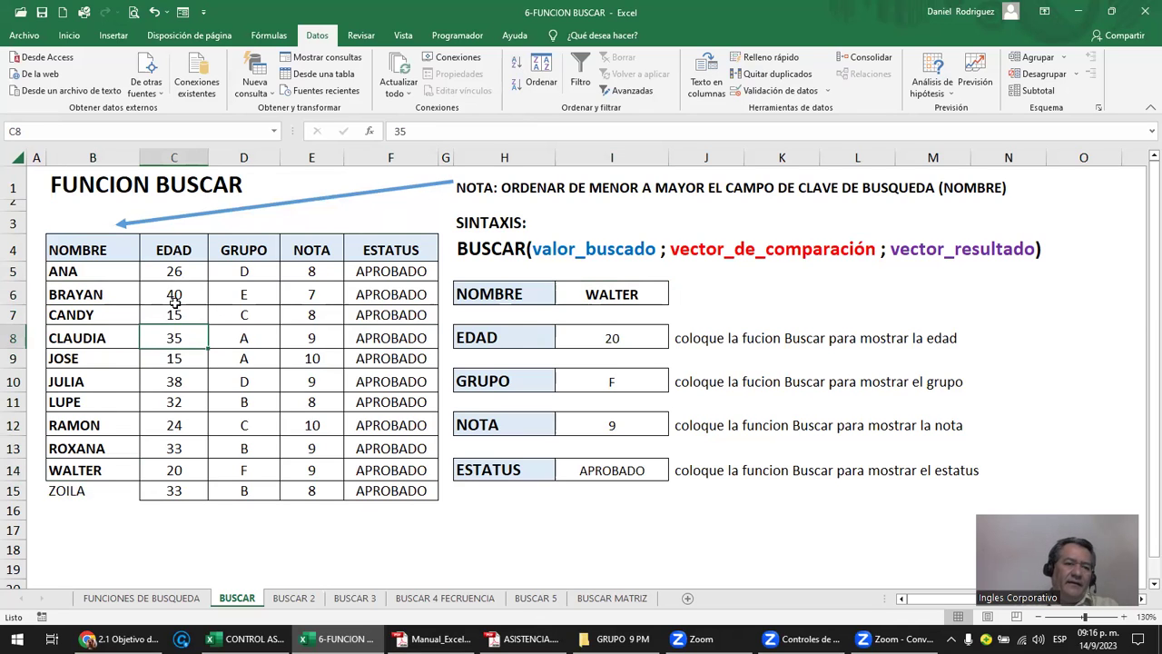
pyautogui.moveTo(174, 270); pyautogui.dragTo(173, 381)
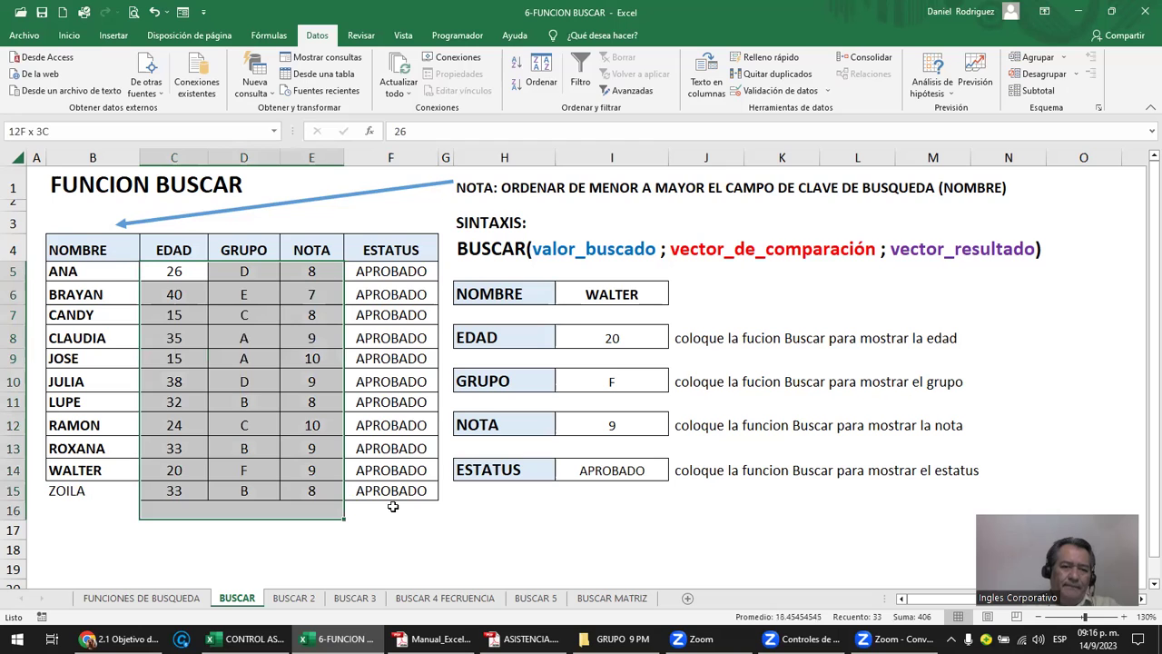
pyautogui.moveTo(188, 490); pyautogui.dragTo(386, 502)
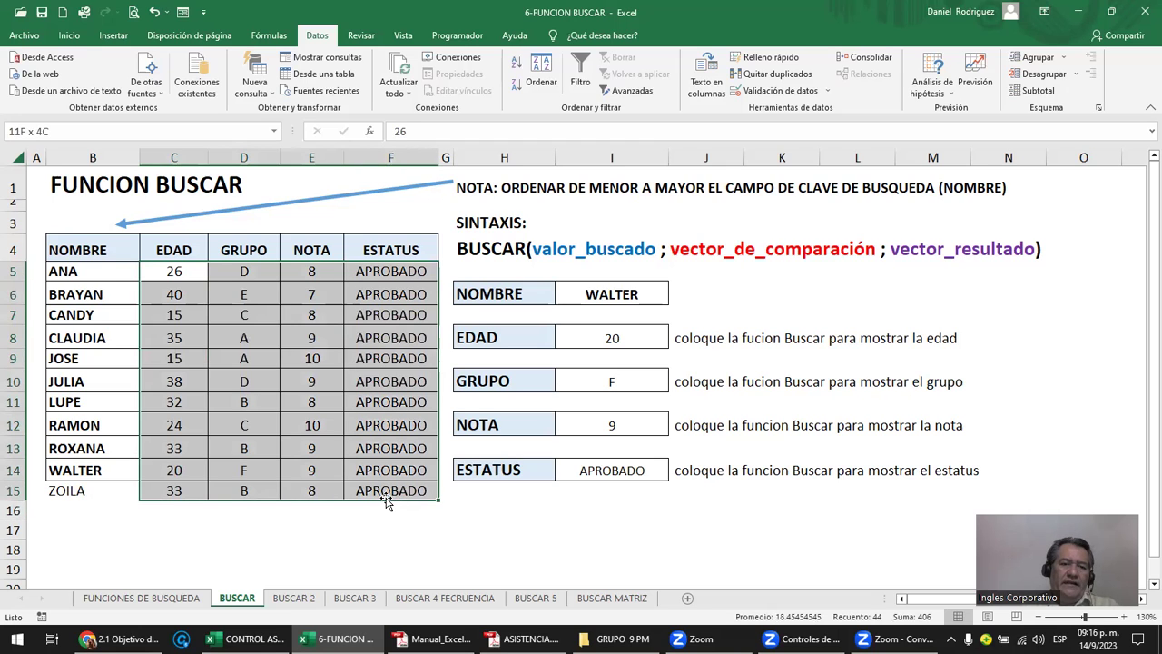
# - Set ZOILA's age in C15 to 21 and choose ZOILA in the I6 dropdown
pyautogui.click(163, 490)
pyautogui.write('21')
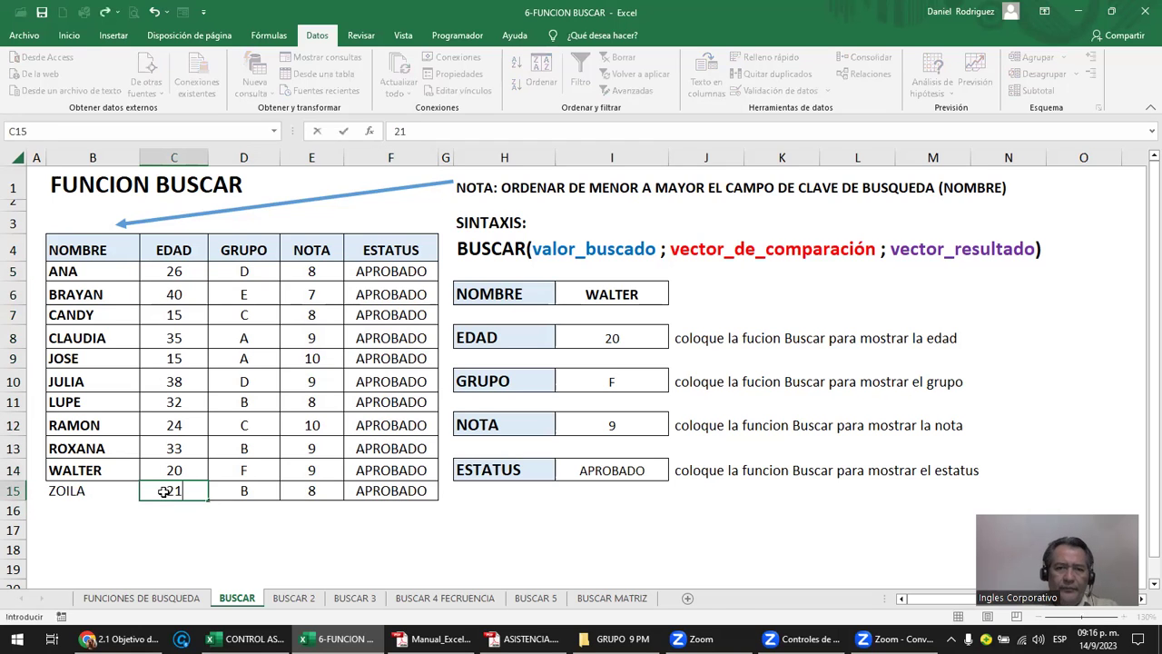
pyautogui.press('Return')
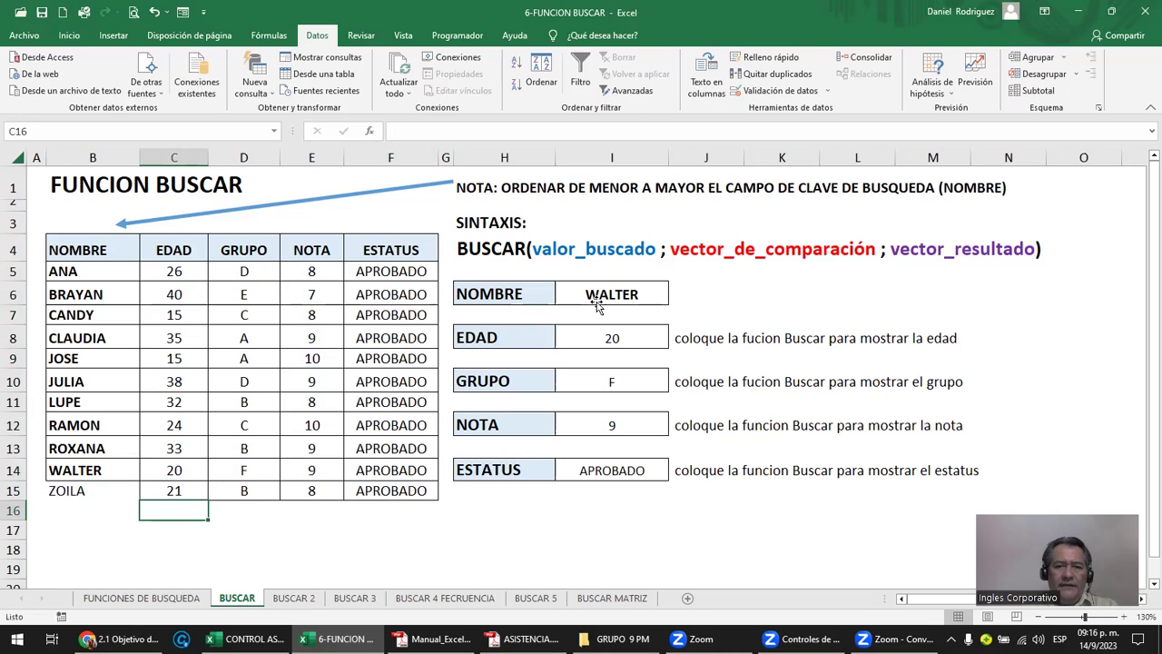
pyautogui.click(667, 305)
pyautogui.hotkey('alt', 'Down')
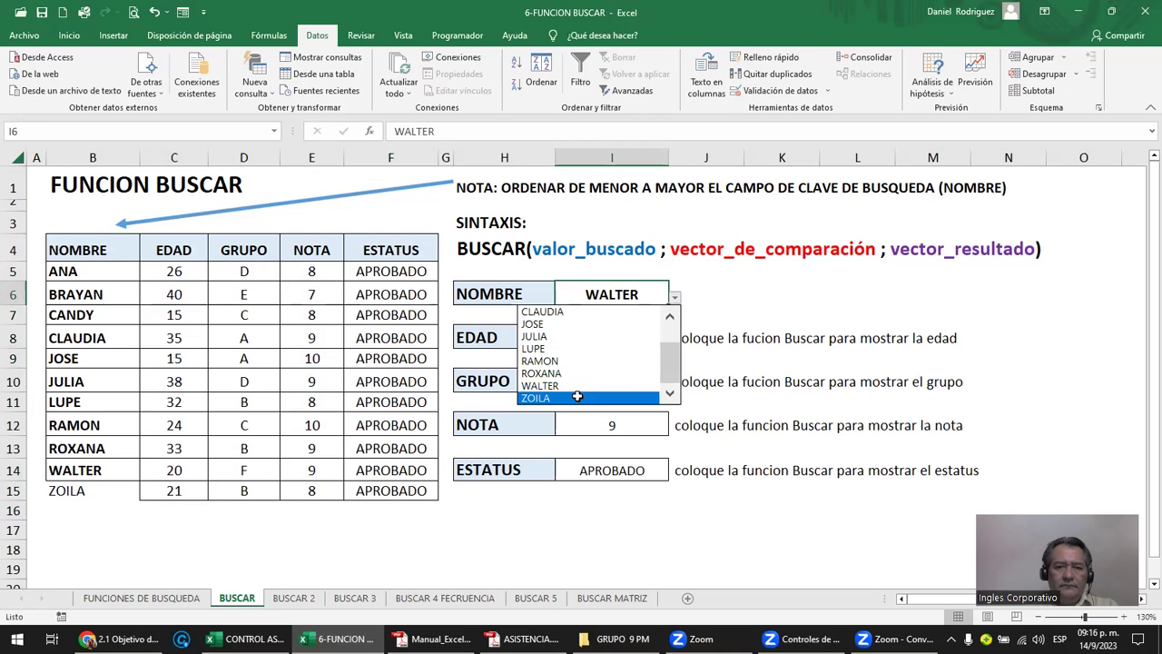
pyautogui.press('Return')
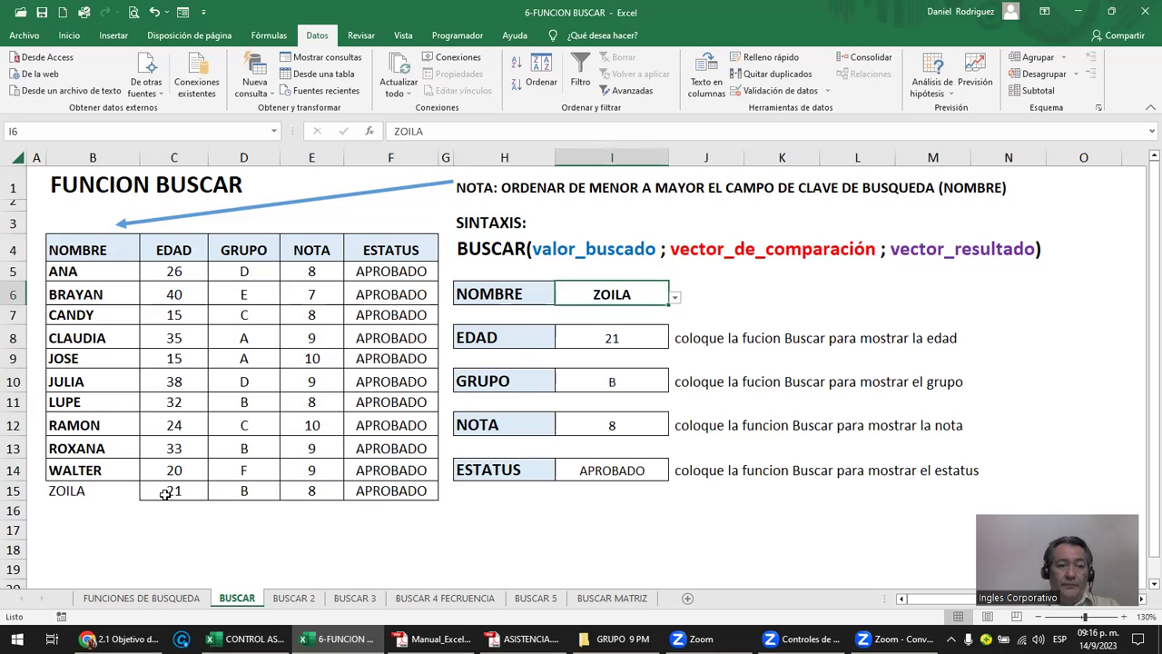
pyautogui.moveTo(86, 272); pyautogui.dragTo(86, 321)
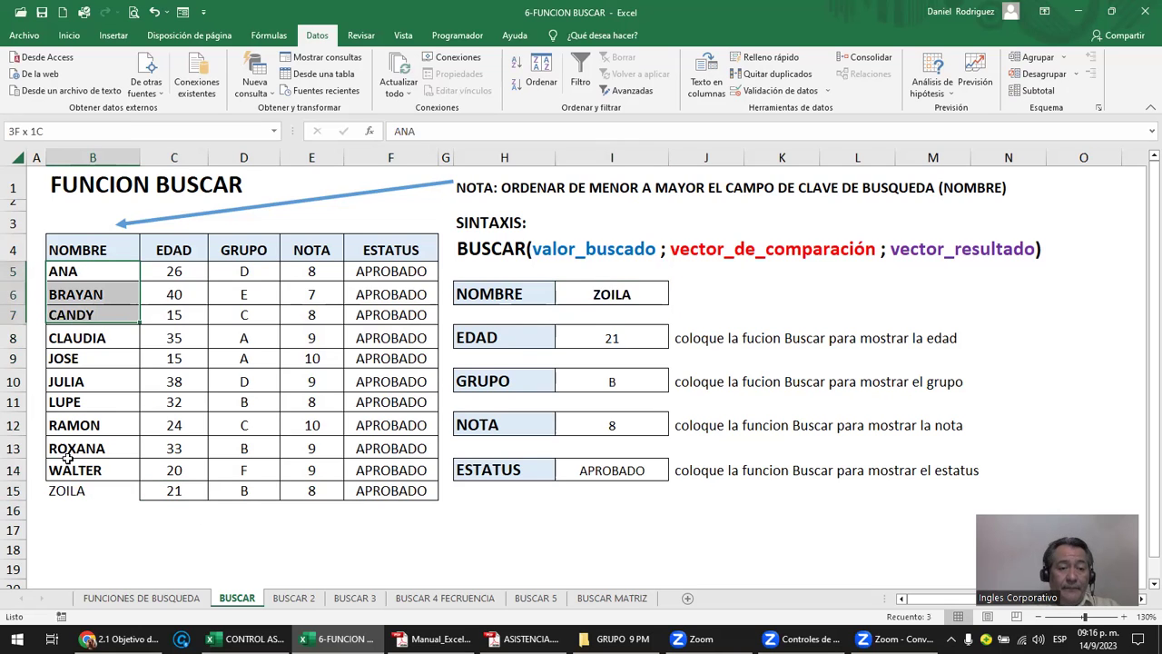
pyautogui.moveTo(70, 482); pyautogui.dragTo(81, 520)
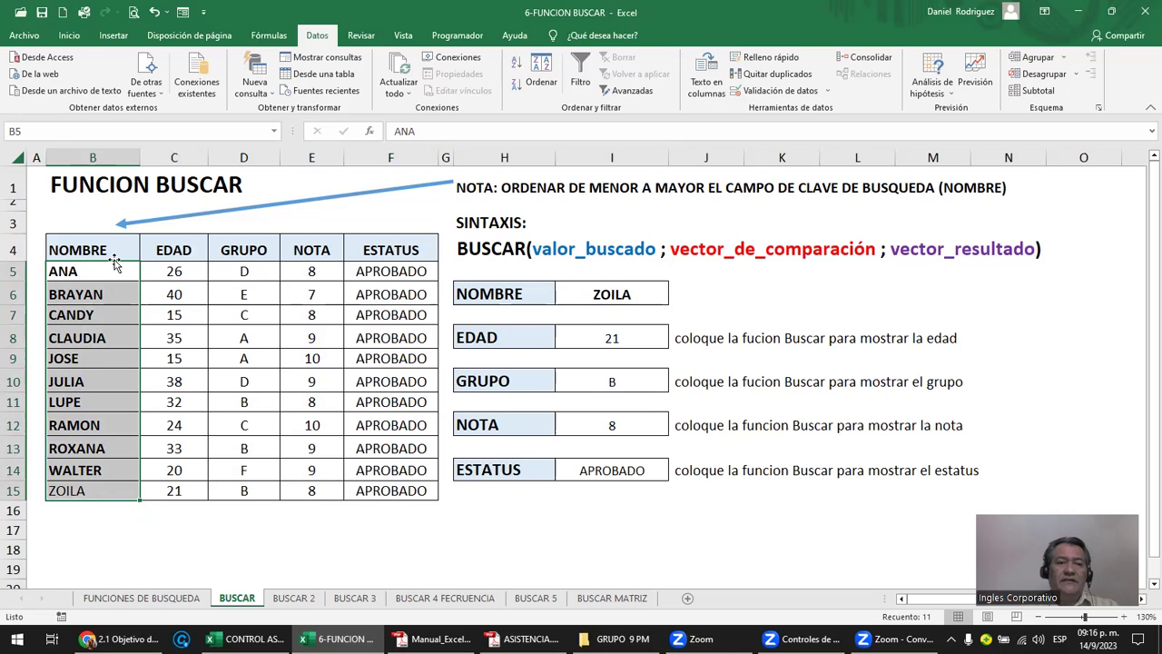
pyautogui.moveTo(177, 269); pyautogui.dragTo(386, 490)
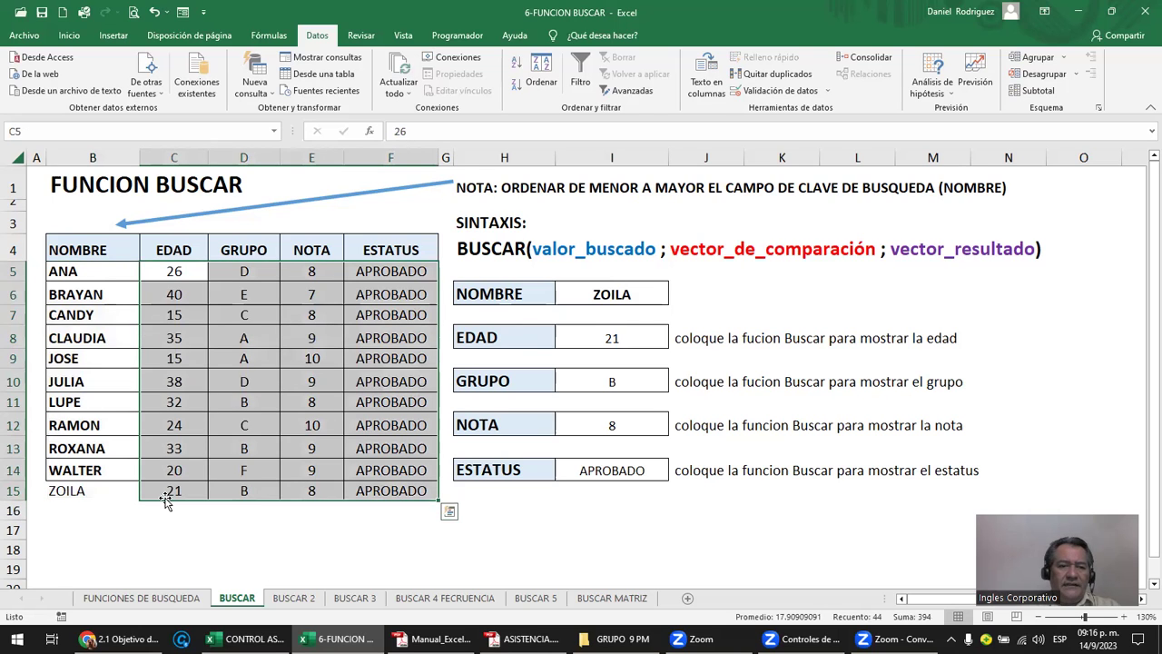
pyautogui.moveTo(164, 491); pyautogui.dragTo(241, 402)
pyautogui.click(209, 487)
pyautogui.click(295, 490)
pyautogui.moveTo(102, 486); pyautogui.dragTo(103, 278)
pyautogui.click(102, 251)
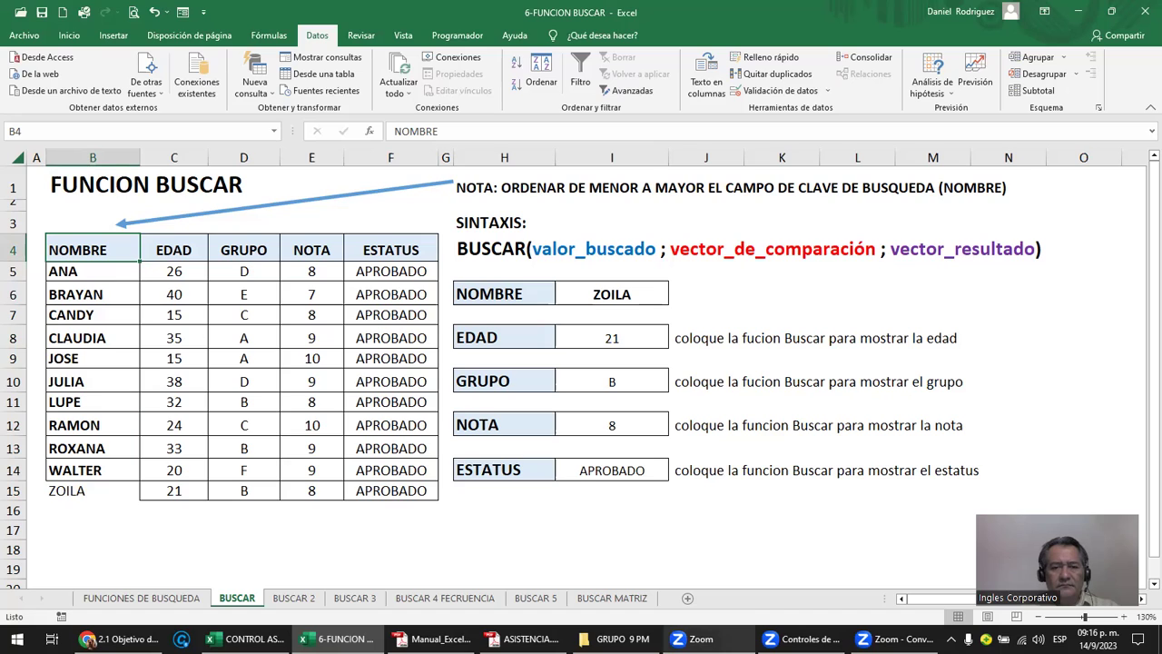
pyautogui.click(578, 493)
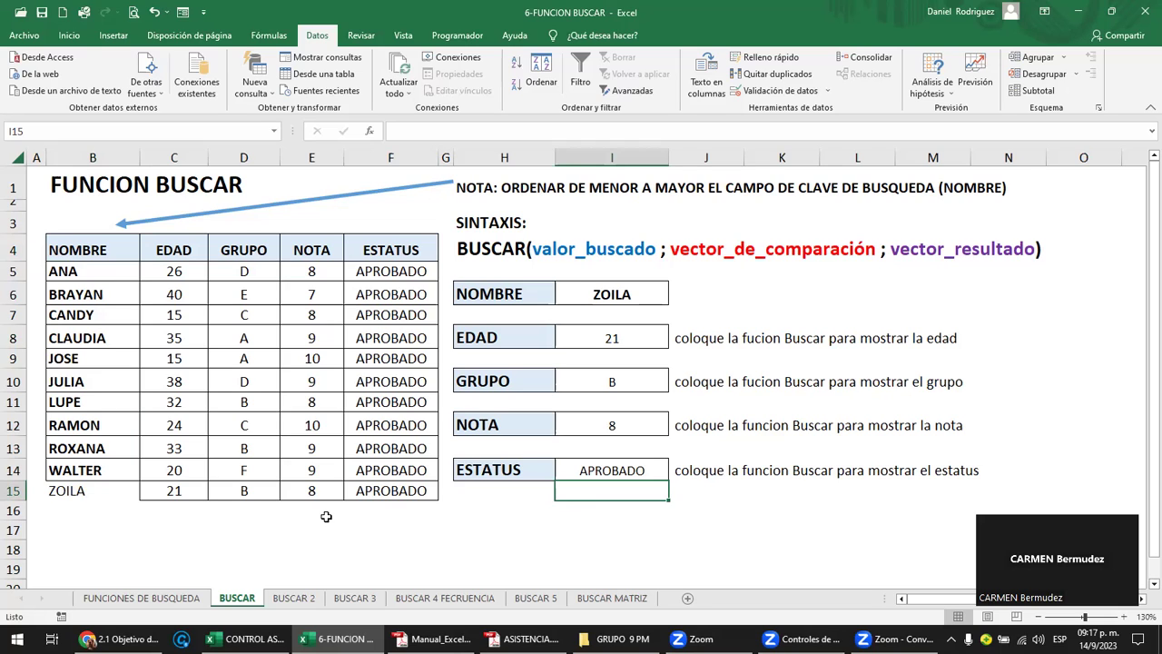
# - Add CHARLY in B16 below ZOILA with age 18, group A and grade 10
pyautogui.click(69, 509)
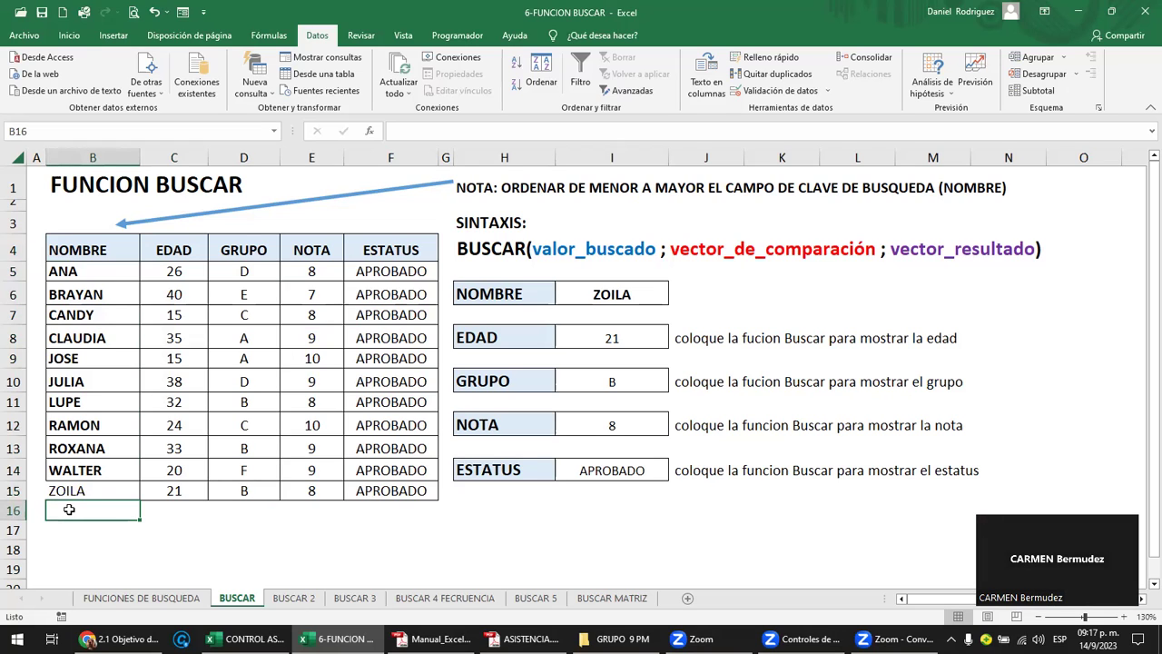
pyautogui.write('C')
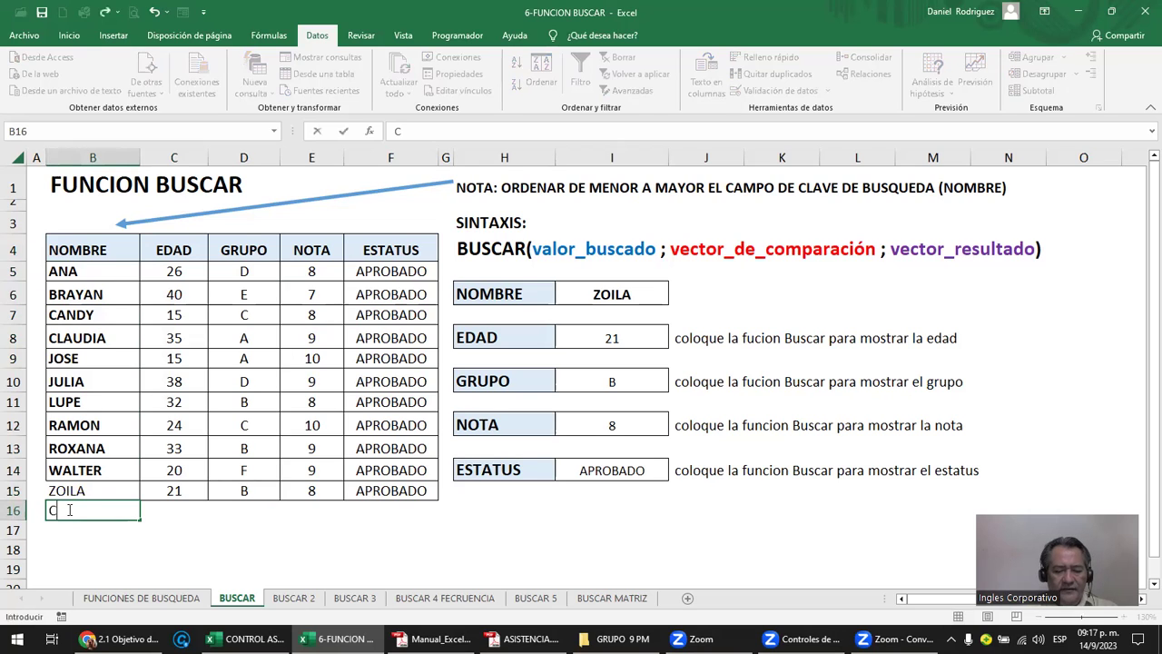
pyautogui.write('HARLY')
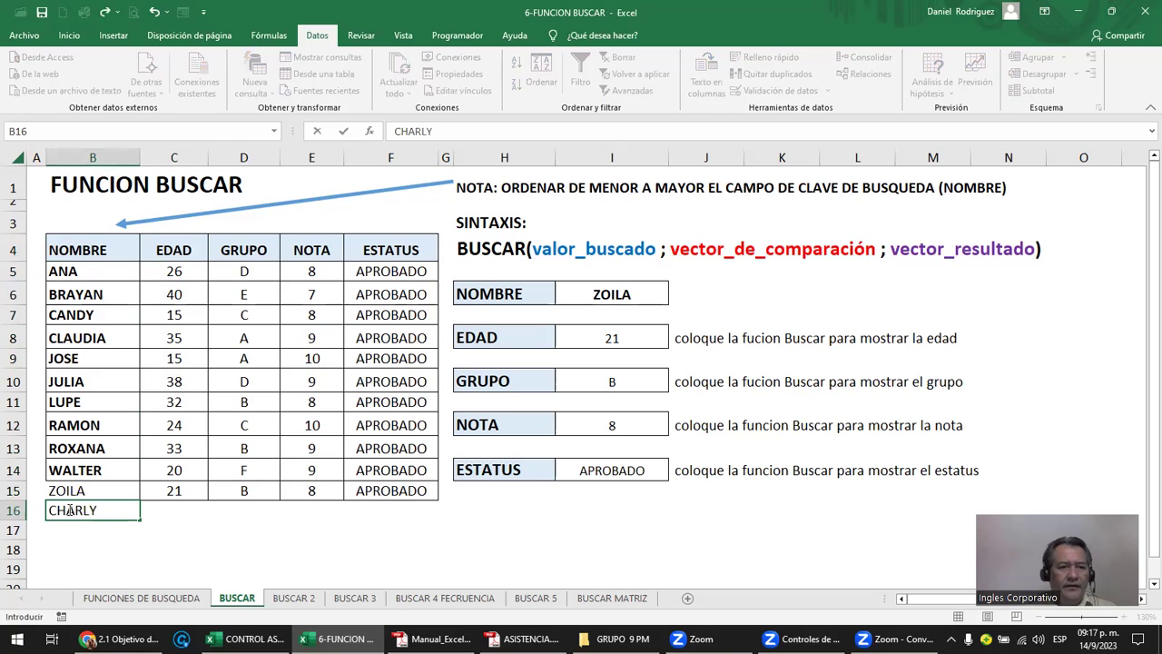
pyautogui.moveTo(68, 510); pyautogui.dragTo(98, 272)
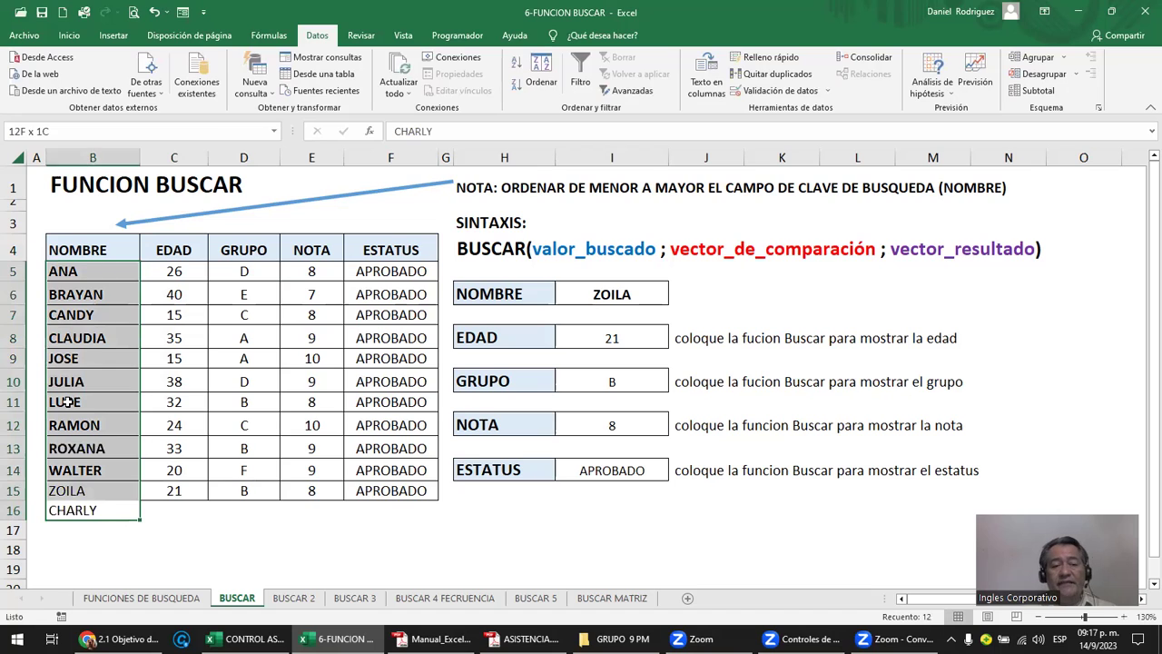
pyautogui.click(77, 511)
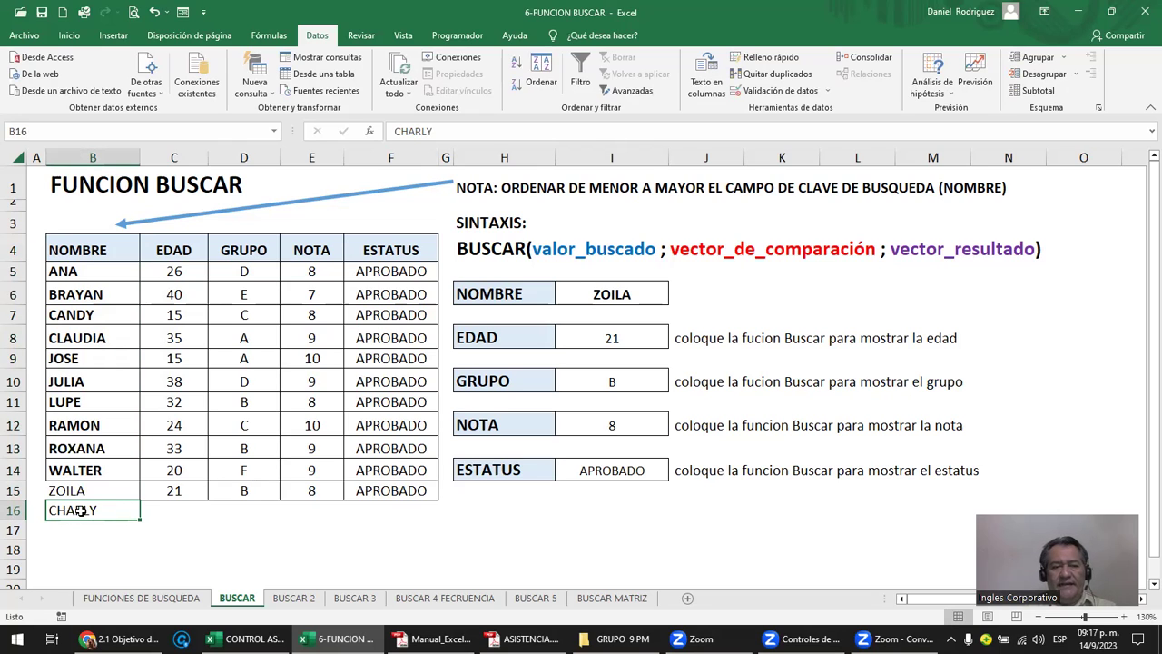
pyautogui.click(179, 505)
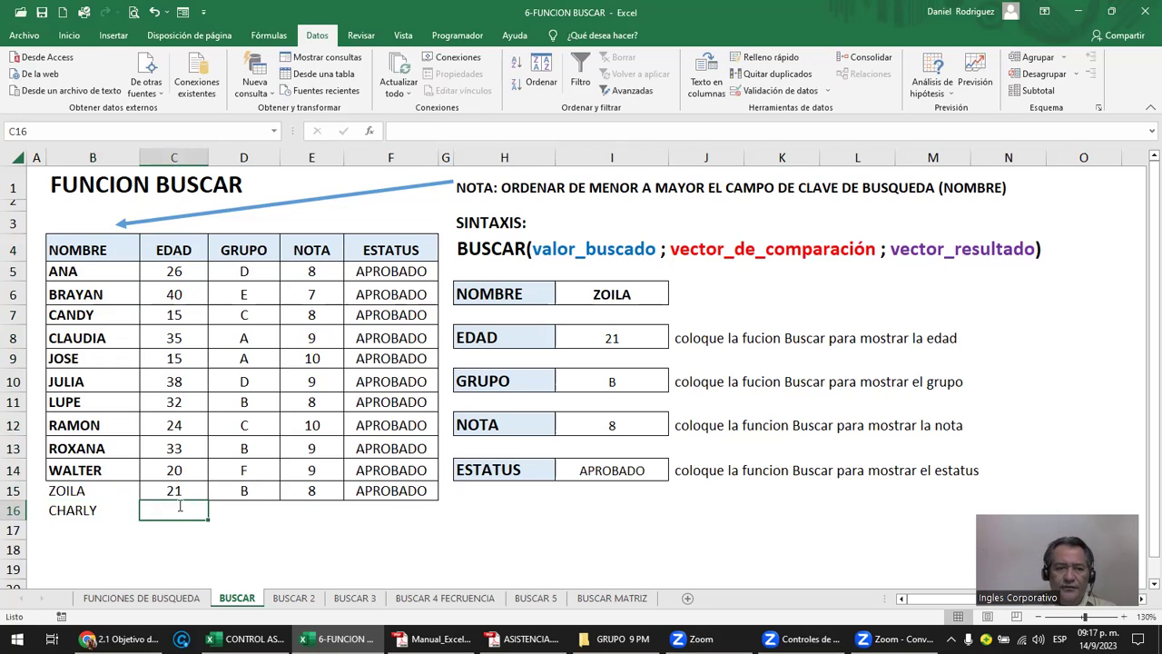
pyautogui.write('18')
pyautogui.press('Tab')
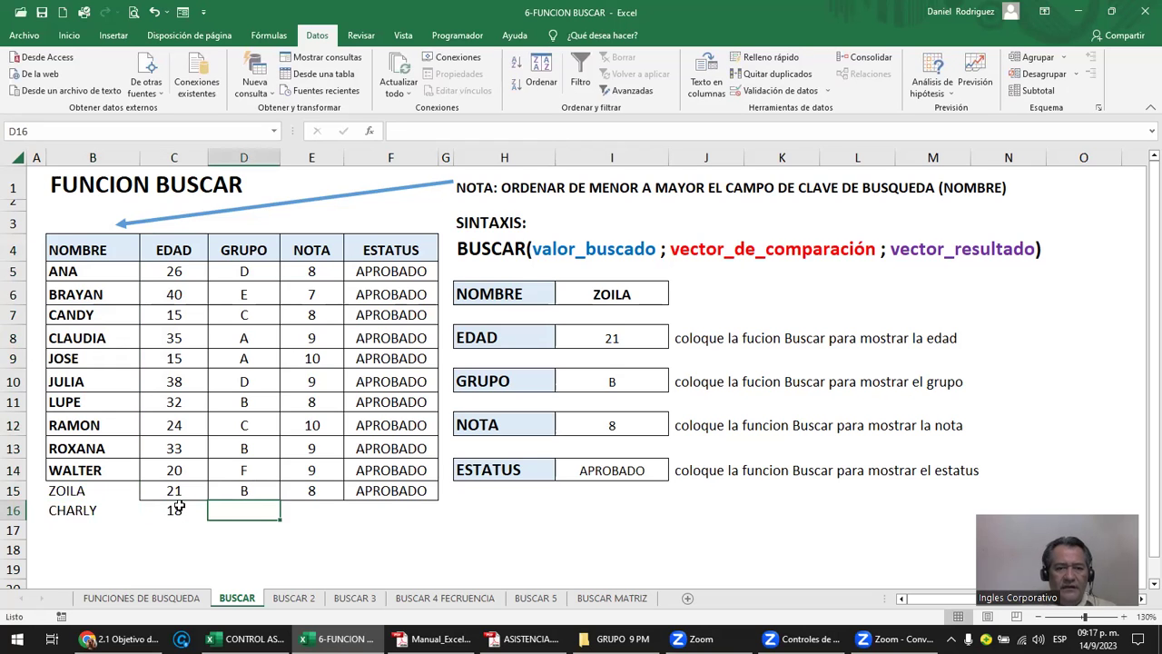
pyautogui.write('A')
pyautogui.press('Tab')
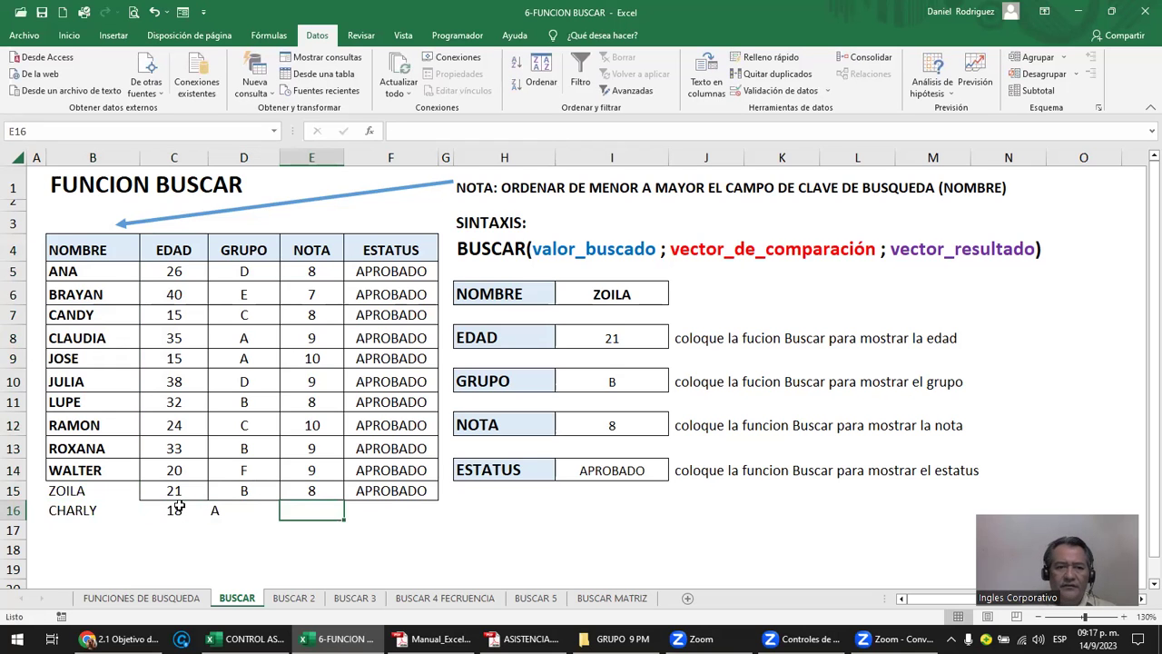
pyautogui.write('10')
pyautogui.press('Tab')
# - Copy ZOILA's APROBADO status from F15 into CHARLY's status cell F16
pyautogui.press('Up')
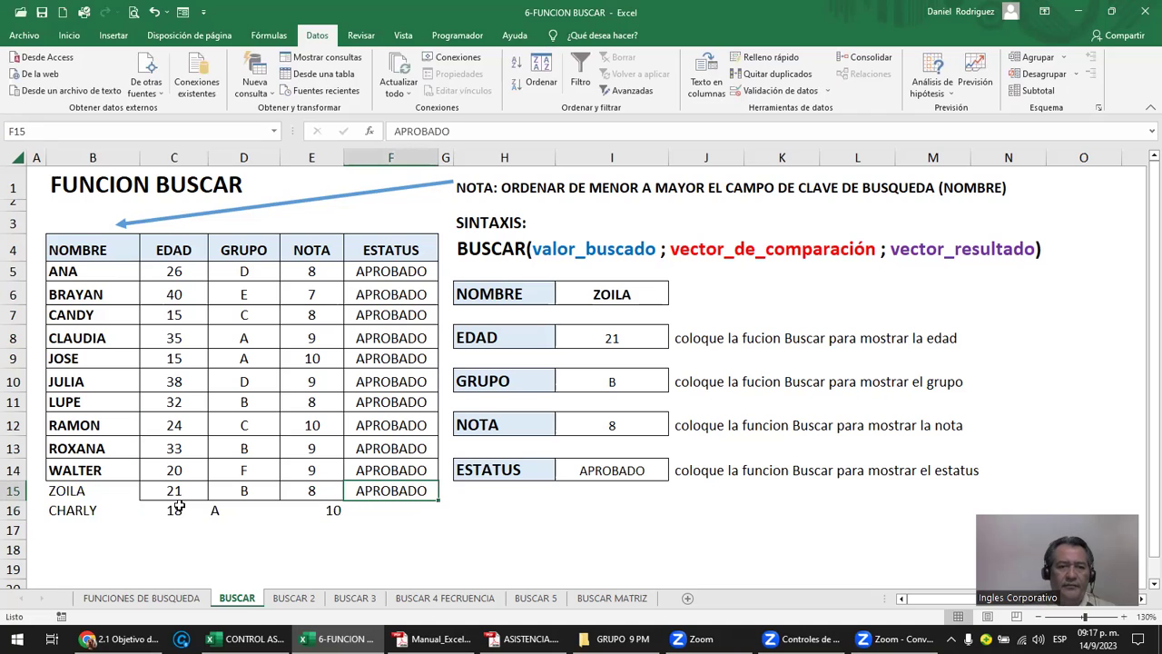
pyautogui.hotkey('ctrl', 'c')
pyautogui.press('Down')
pyautogui.press('Return')
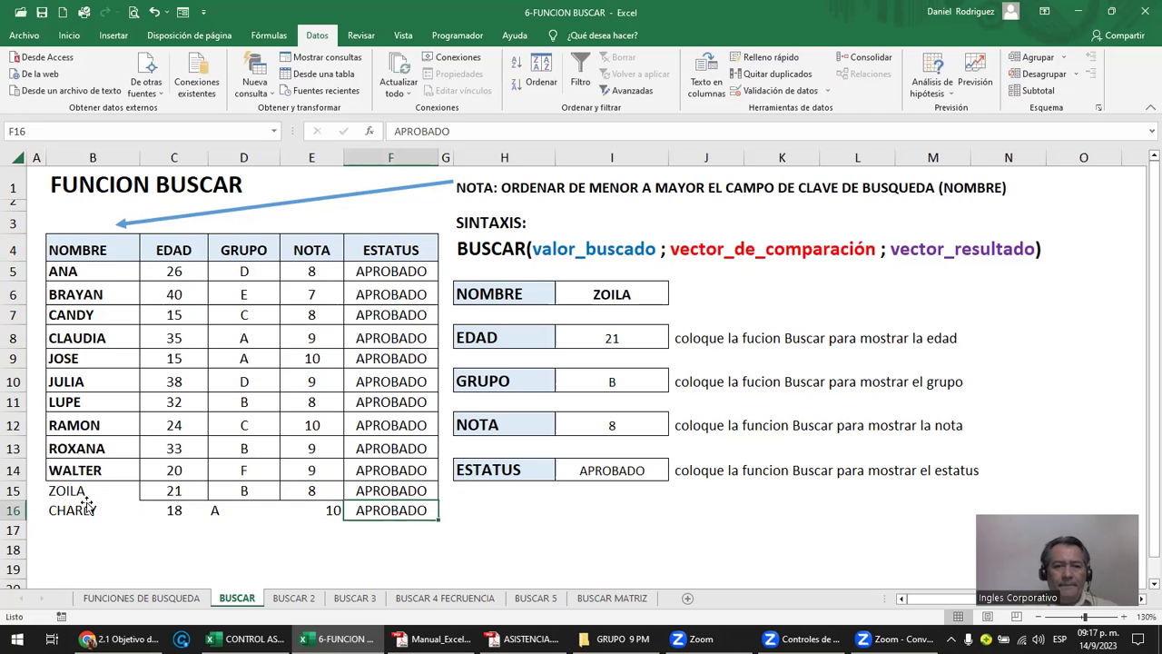
pyautogui.hotkey('ctrl', 'Left')
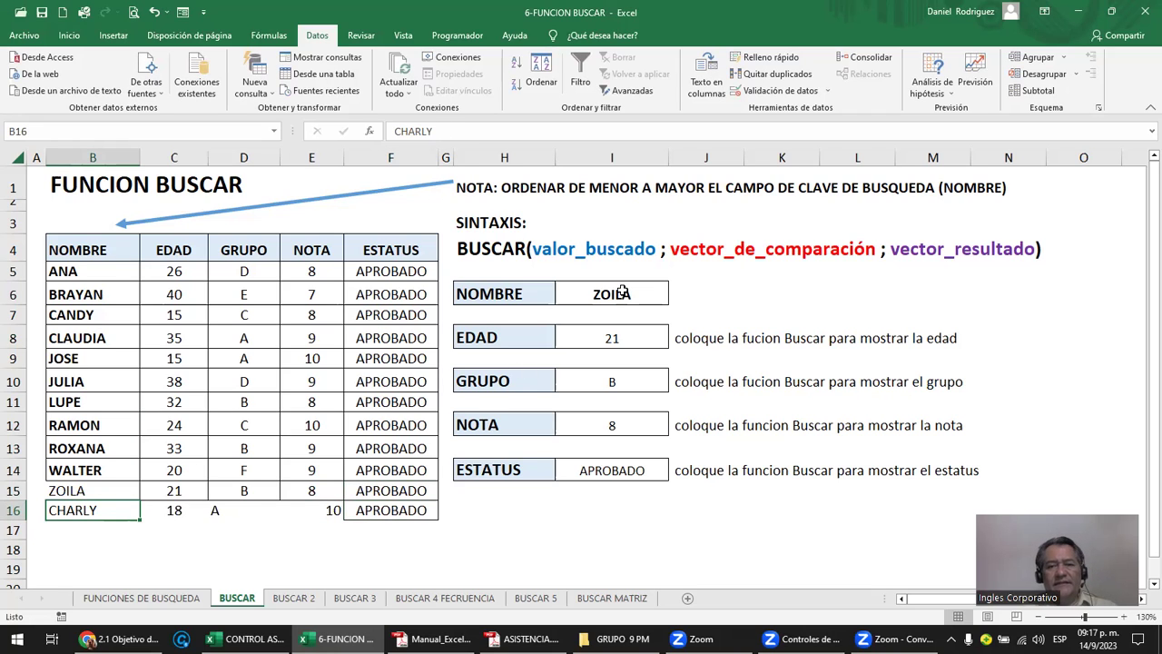
# - Try entering CHARLY as the NOMBRE lookup in I6; validation rejects it and ZOILA stays
pyautogui.click(668, 297)
pyautogui.click(675, 298)
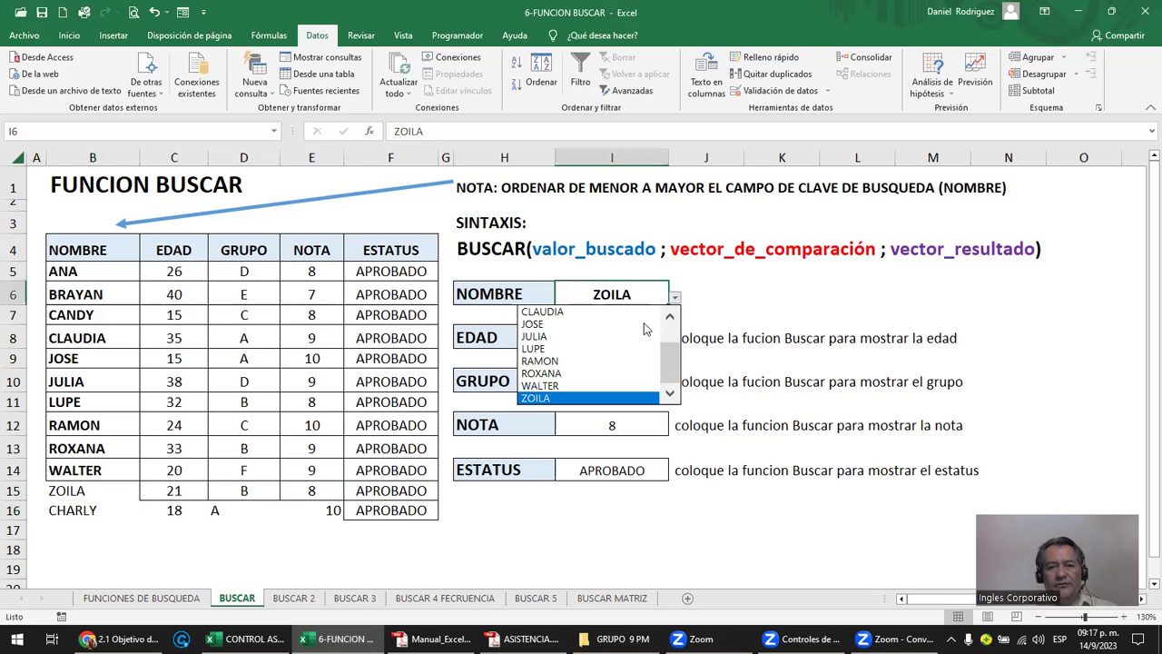
pyautogui.click(607, 292)
pyautogui.write('CH')
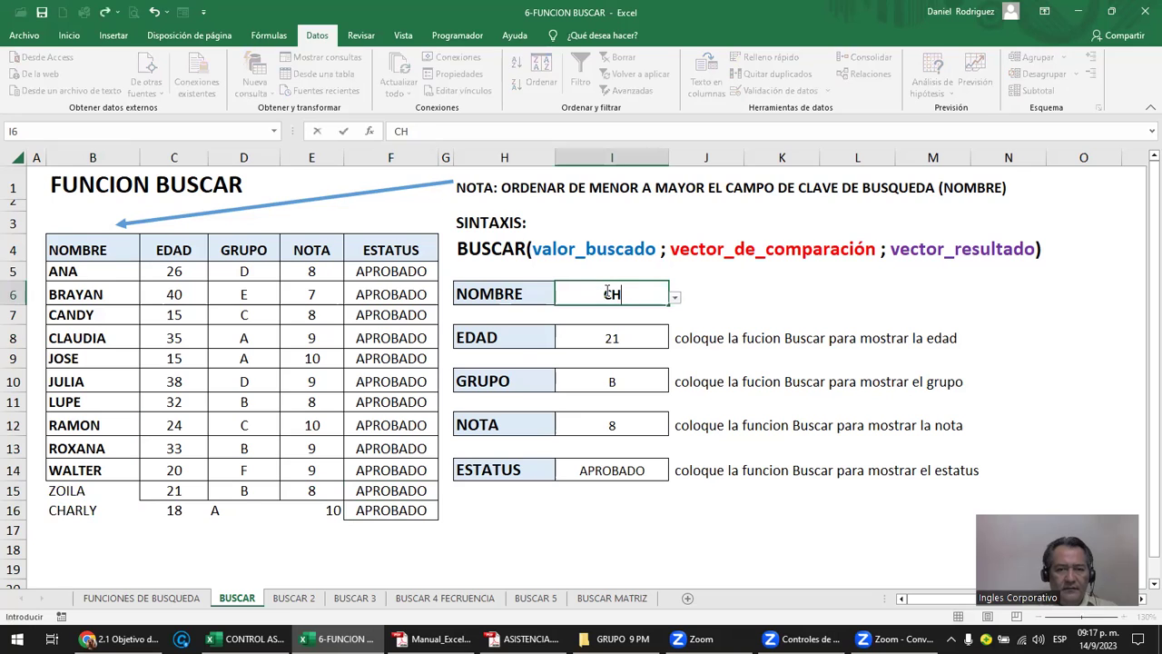
pyautogui.write('ARLY')
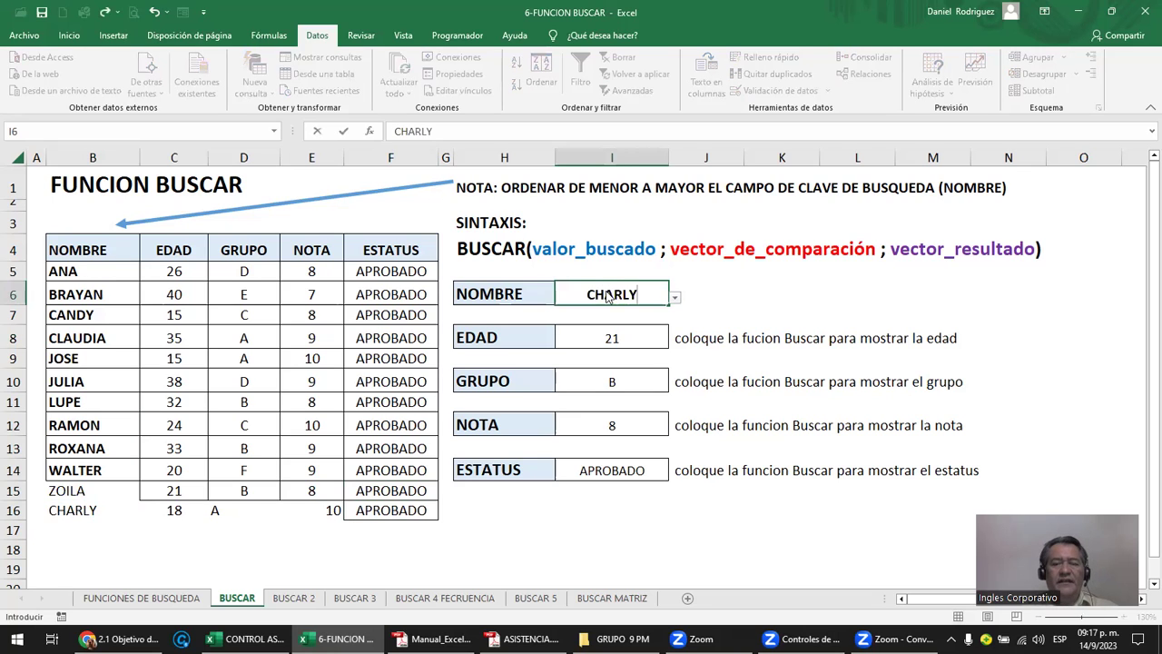
pyautogui.press('Return')
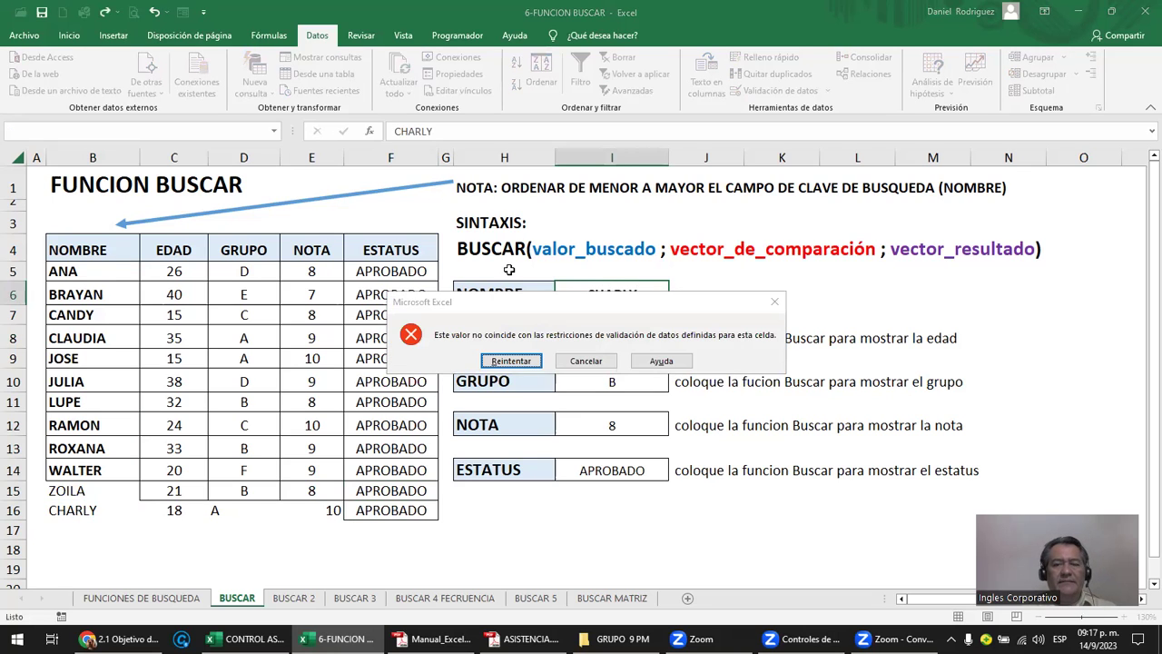
pyautogui.press('Escape')
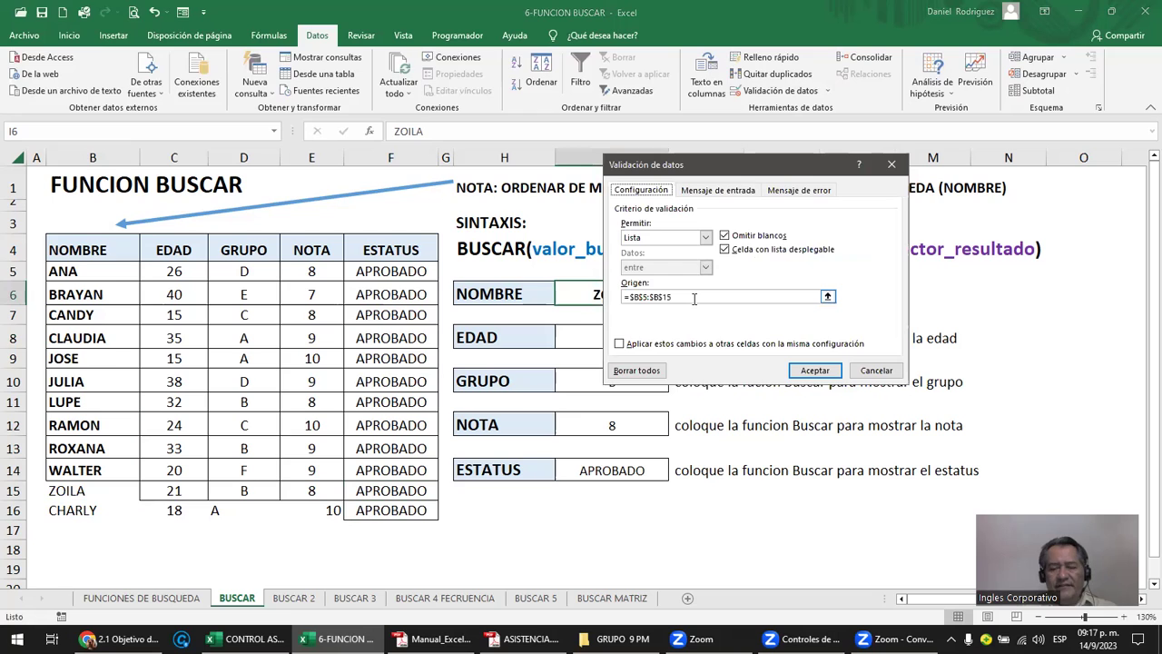
# - Extend the NOMBRE validation source to $B$5:$B$16 and pick CHARLY from I6's dropdown
pyautogui.click(694, 299)
pyautogui.press('Return')
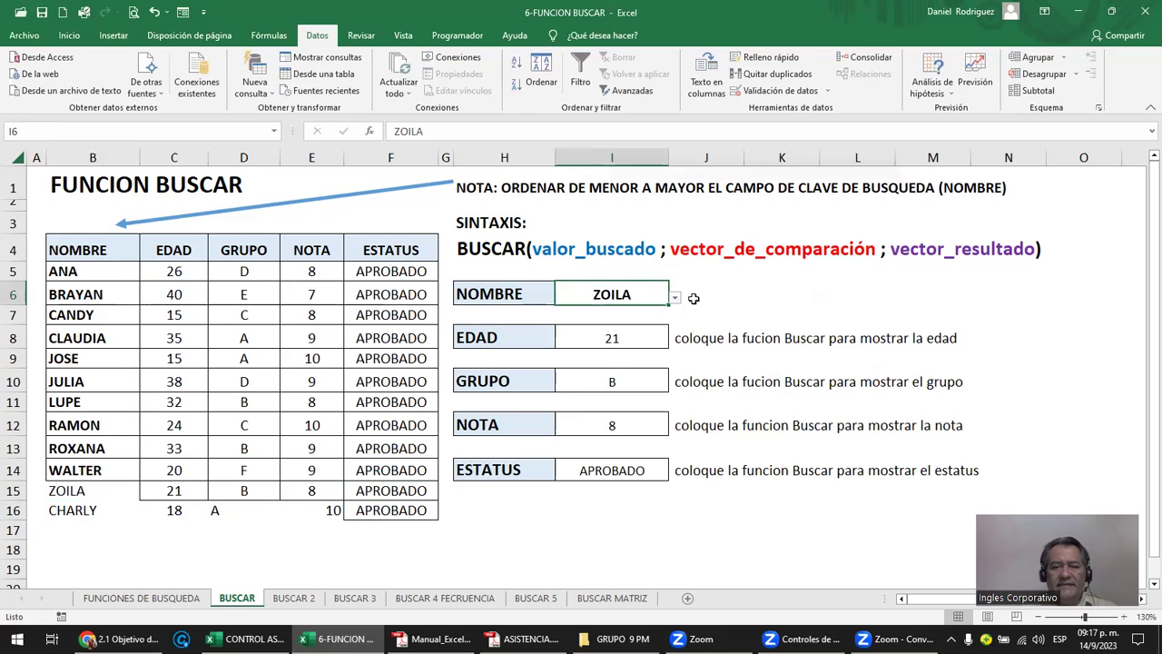
pyautogui.hotkey('alt', 'Down')
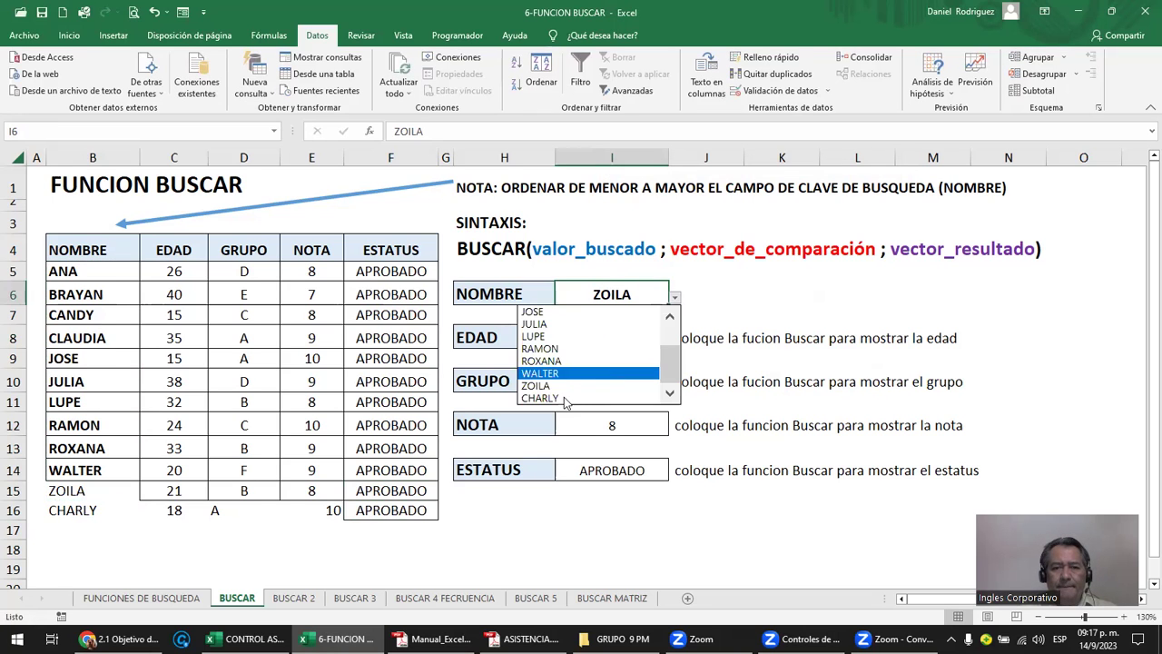
pyautogui.click(563, 397)
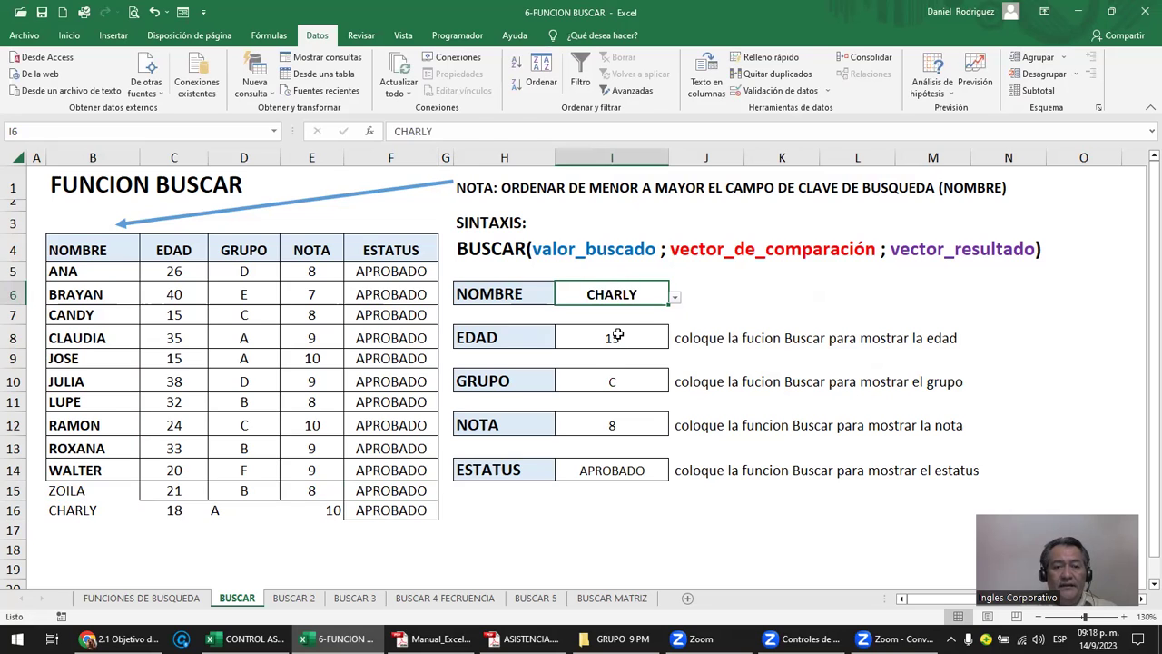
pyautogui.click(648, 345)
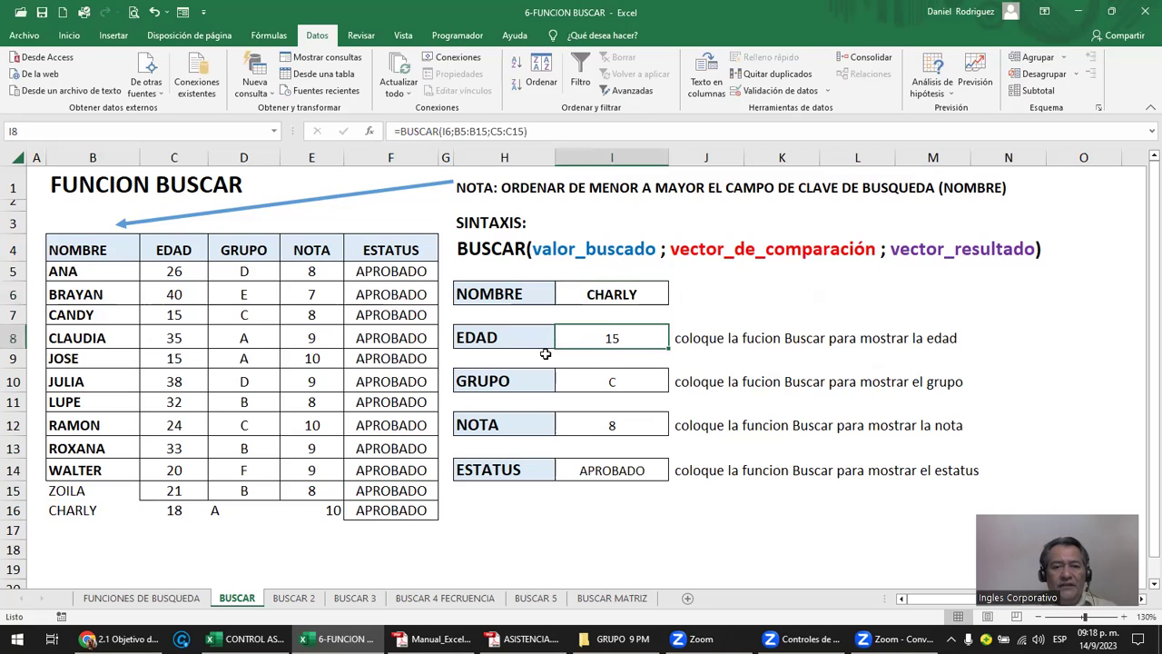
pyautogui.click(615, 383)
pyautogui.press('Down')
pyautogui.press('Down')
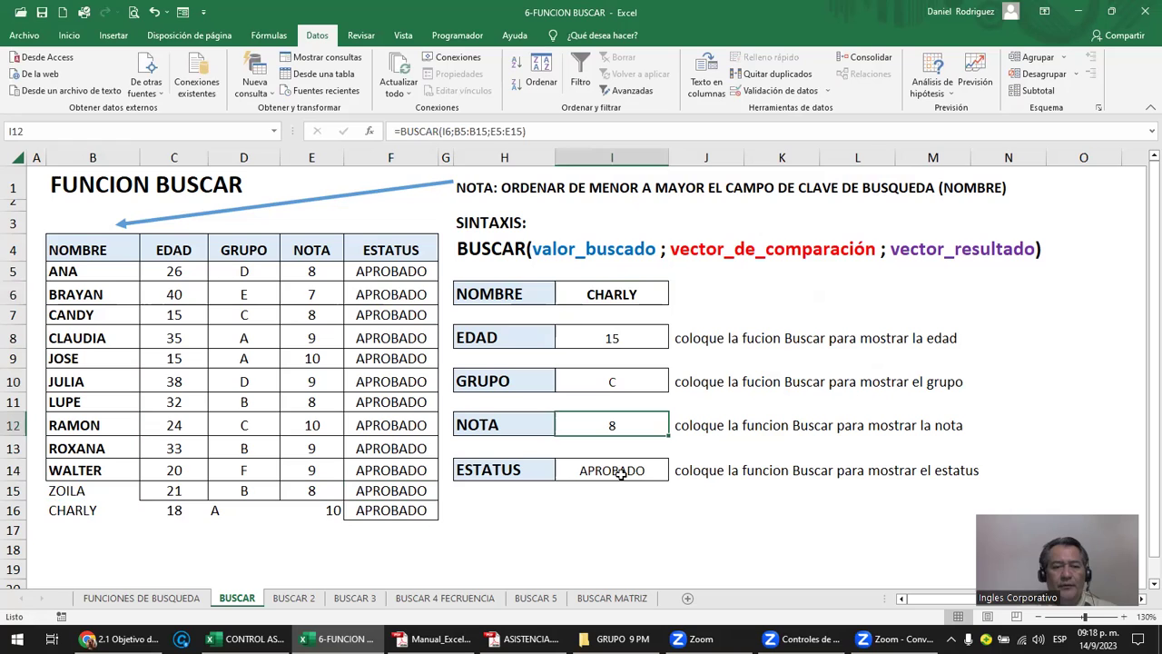
pyautogui.press('Down')
pyautogui.press('Down')
pyautogui.click(175, 510)
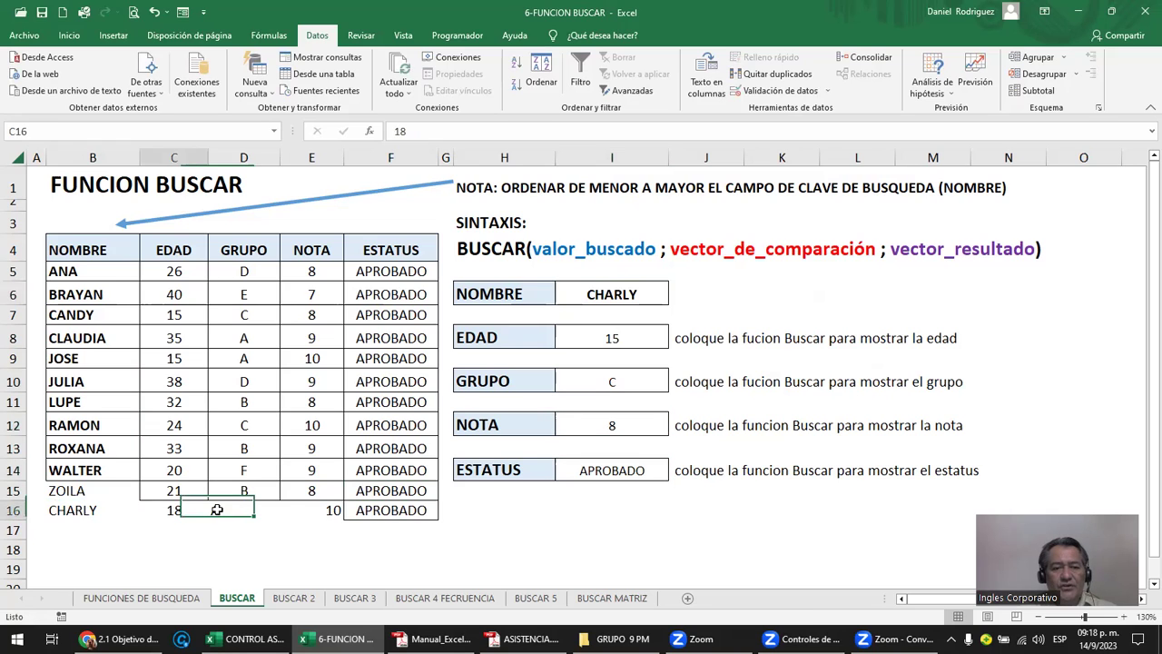
pyautogui.keyDown('shift'); pyautogui.click(308, 510); pyautogui.keyUp('shift')
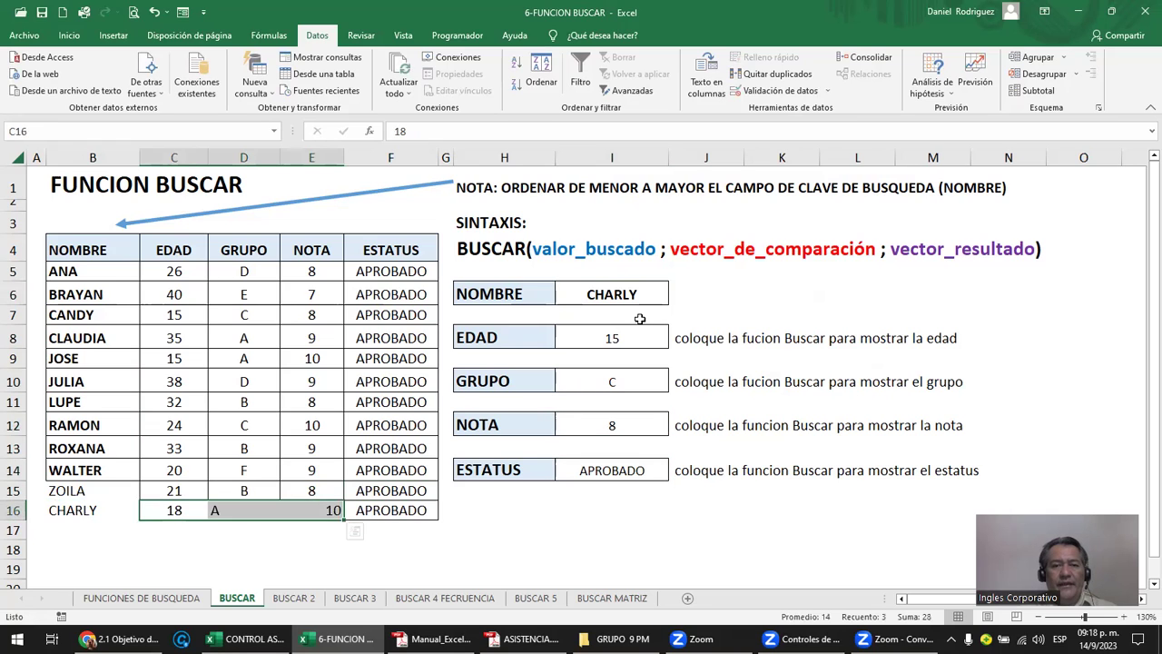
pyautogui.hotkey('ctrl', 'z')
pyautogui.click(97, 511)
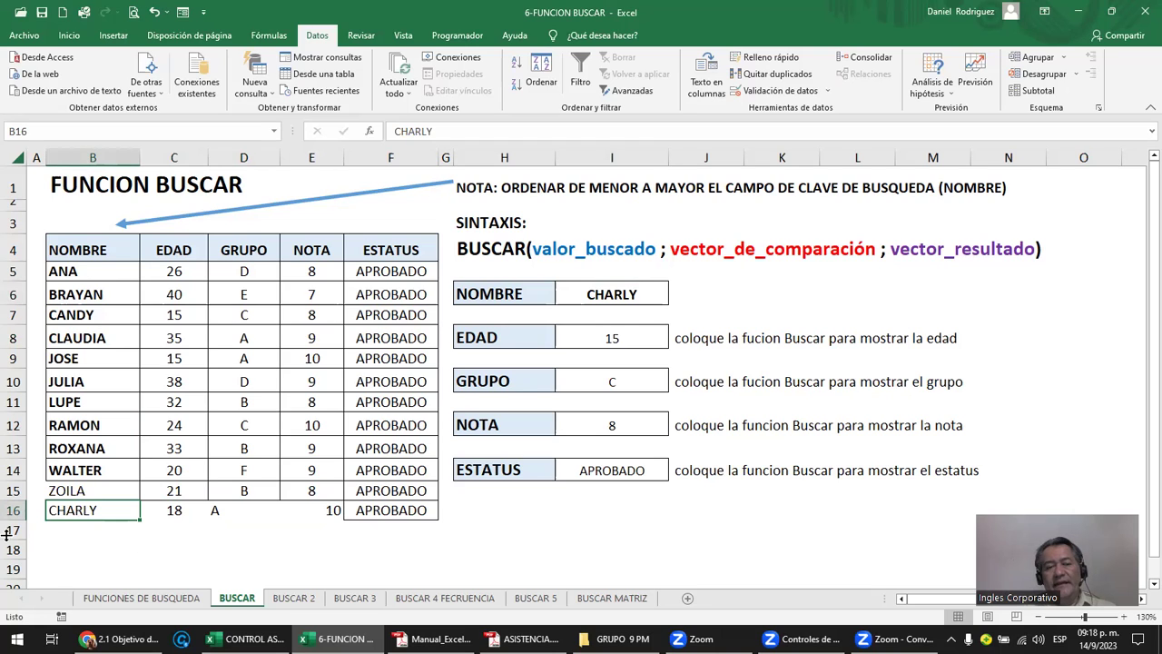
pyautogui.click(55, 528)
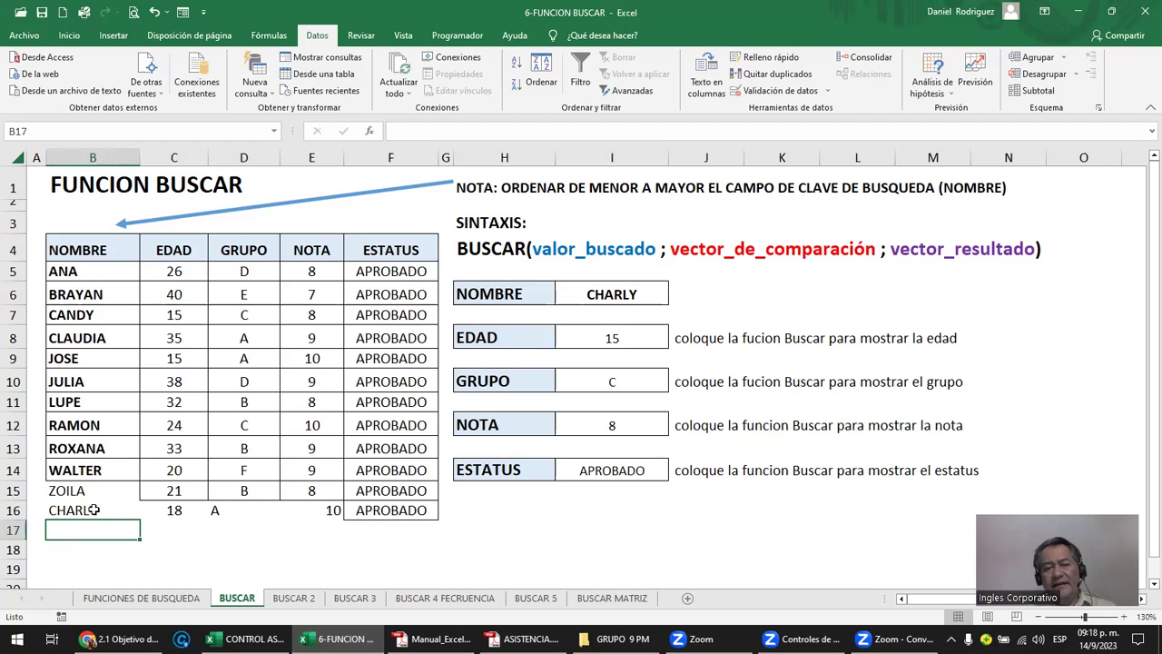
pyautogui.click(96, 508)
pyautogui.moveTo(95, 510); pyautogui.dragTo(82, 260)
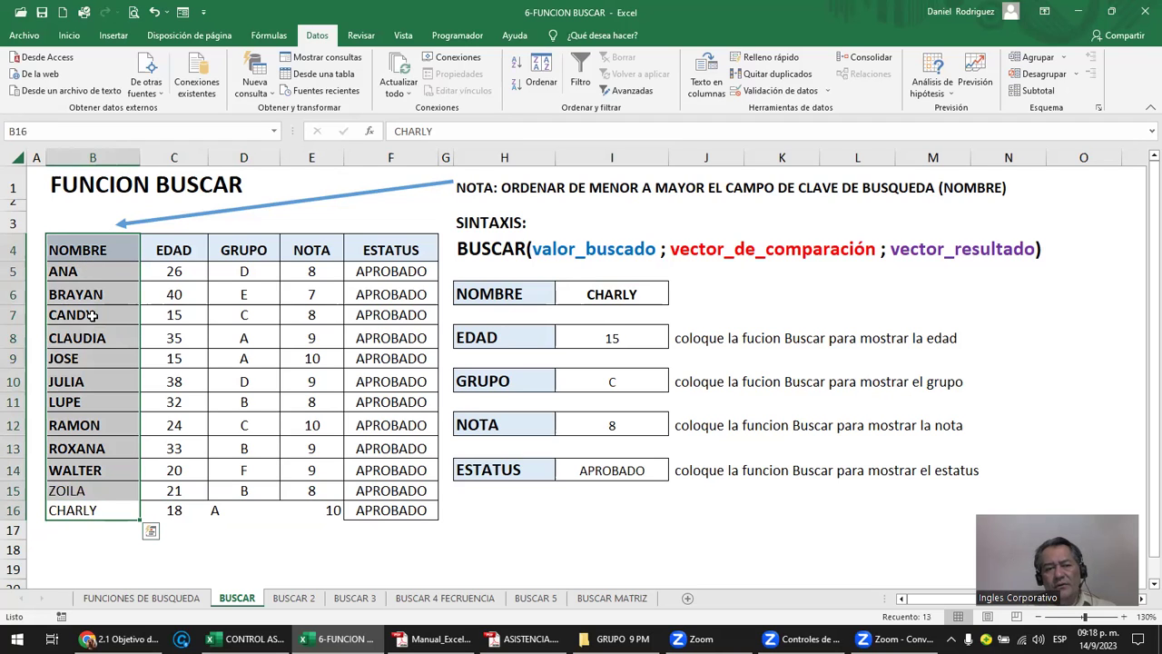
pyautogui.click(80, 381)
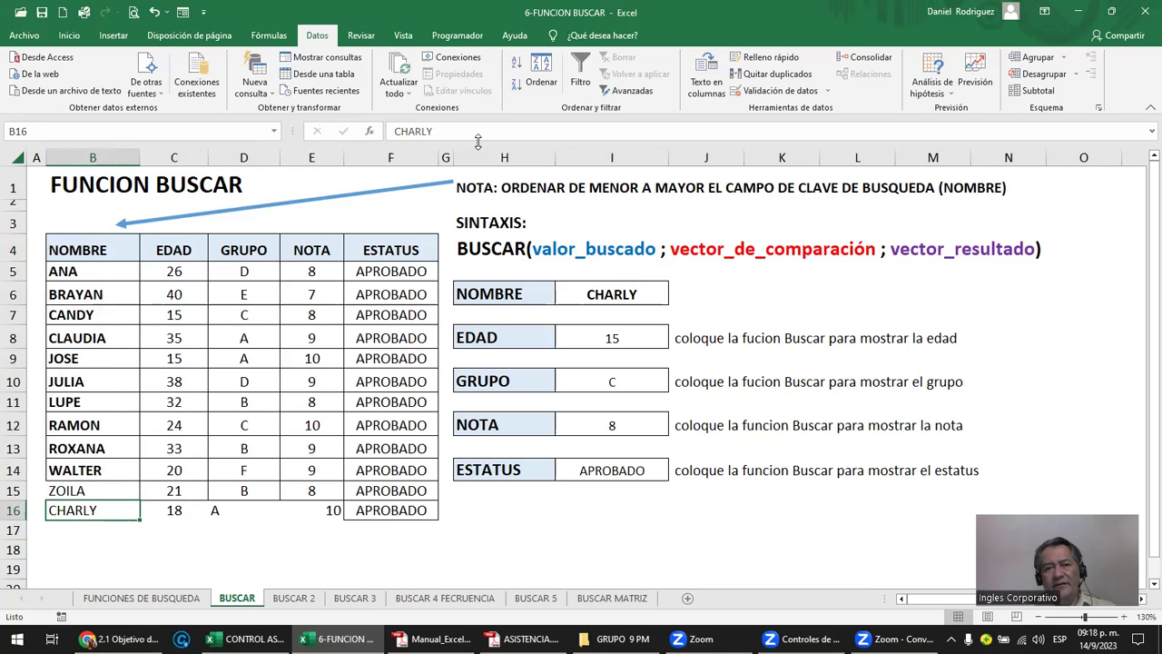
# - Sort the names table A to Z and check CHARLY's row now returns 18, A, 10
pyautogui.click(516, 67)
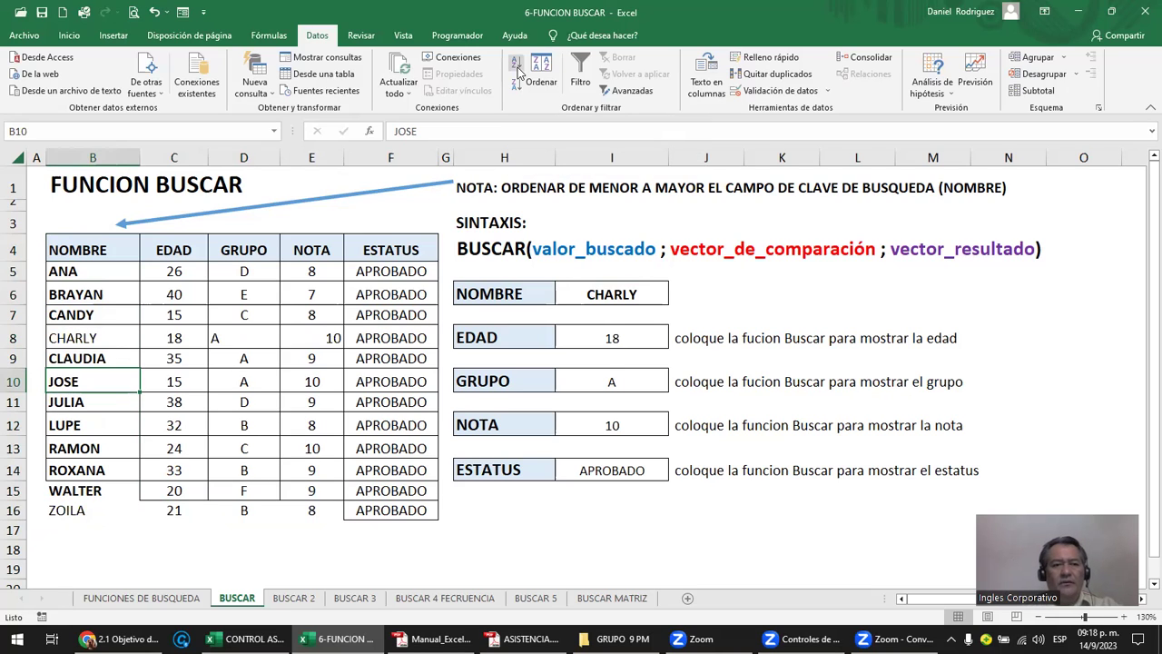
pyautogui.click(81, 345)
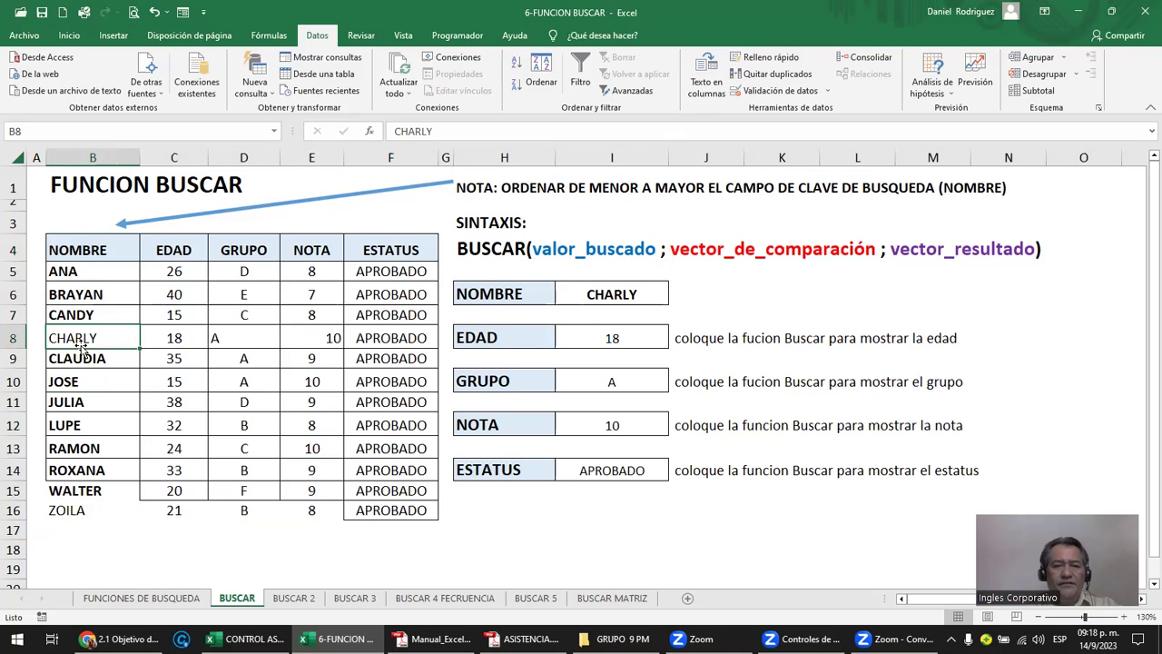
pyautogui.click(639, 297)
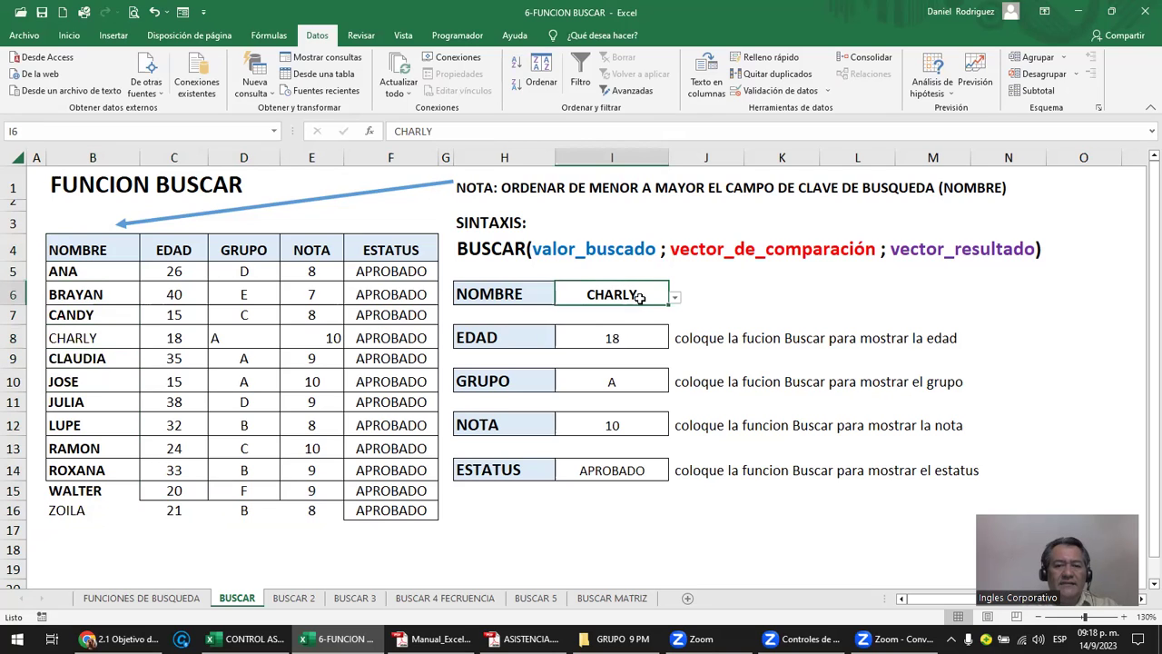
pyautogui.moveTo(94, 342); pyautogui.dragTo(389, 337)
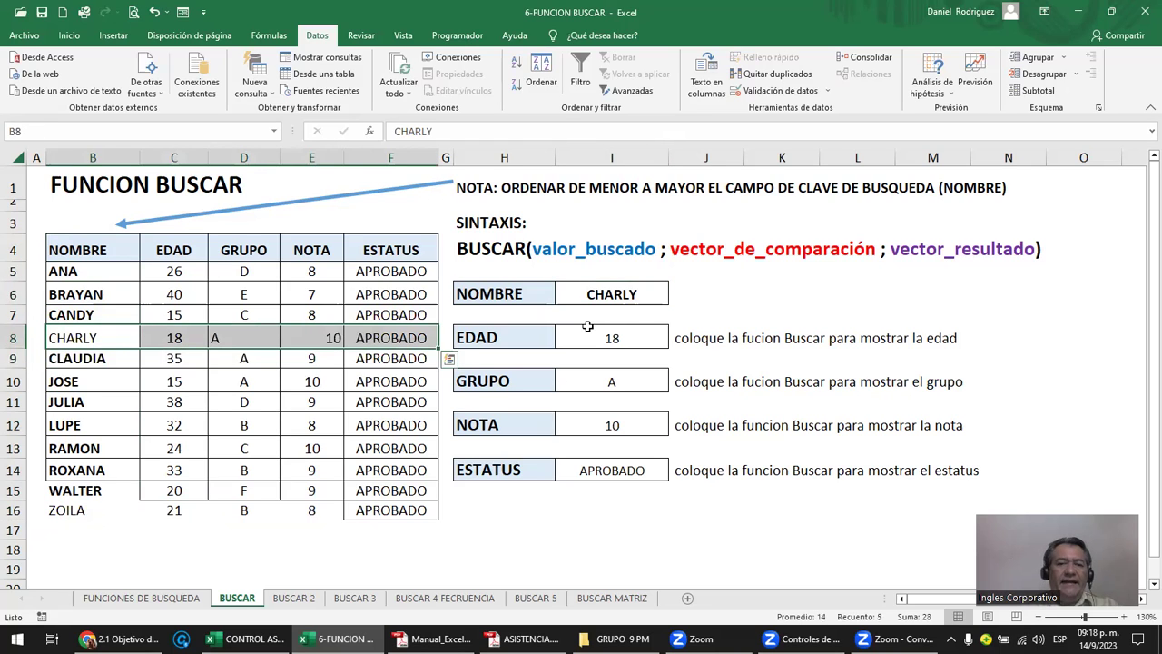
pyautogui.click(90, 516)
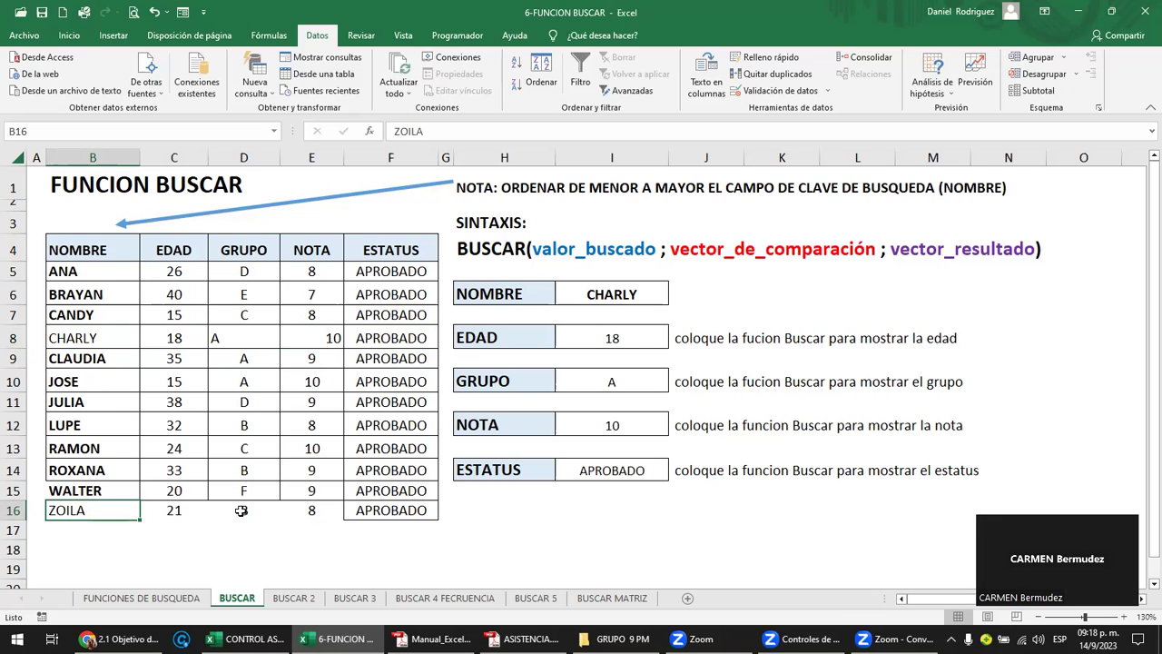
pyautogui.write('B')
# - Select the names column and switch to the BUSCAR 2 sheet
pyautogui.click(243, 531)
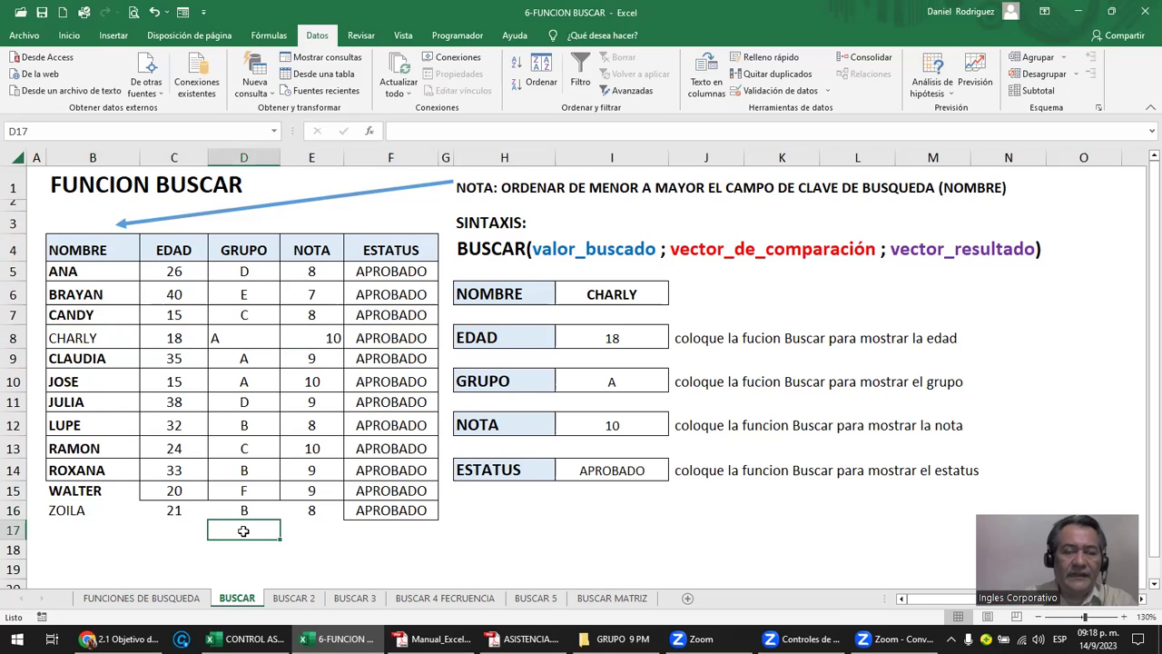
pyautogui.click(93, 157)
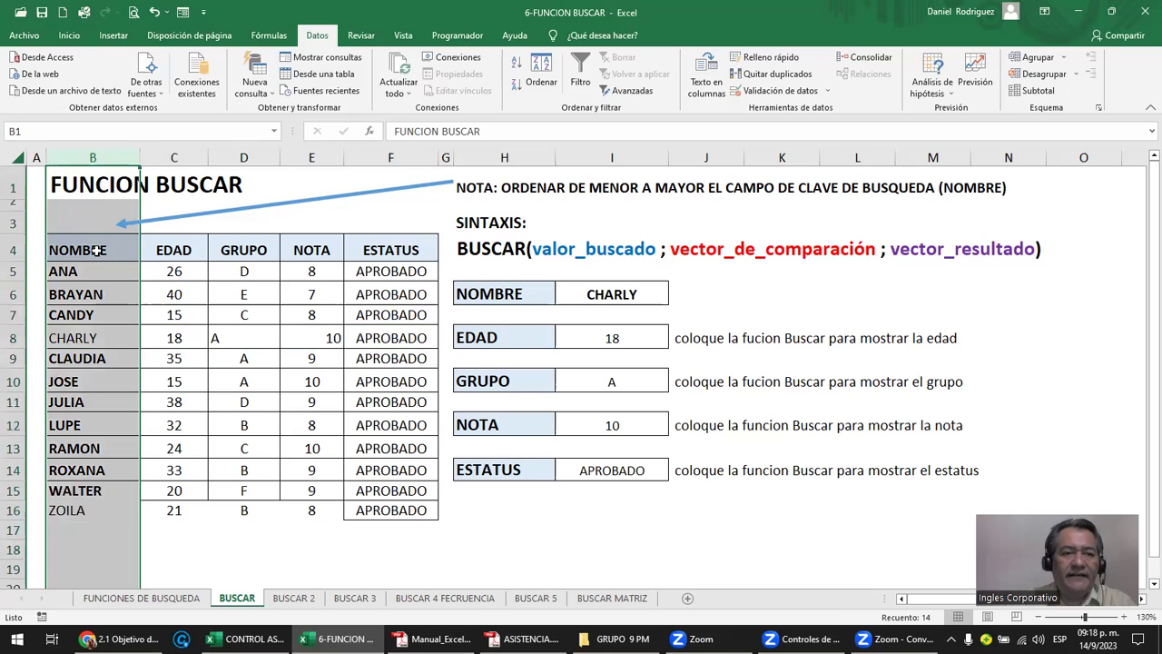
pyautogui.click(294, 599)
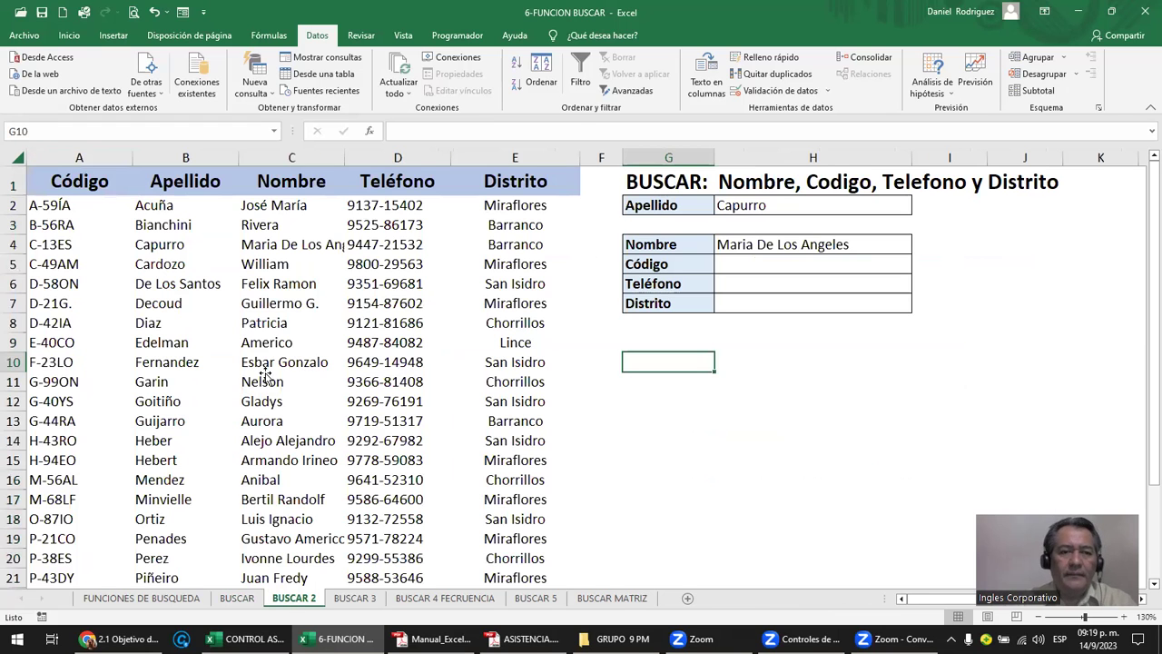
pyautogui.click(265, 377)
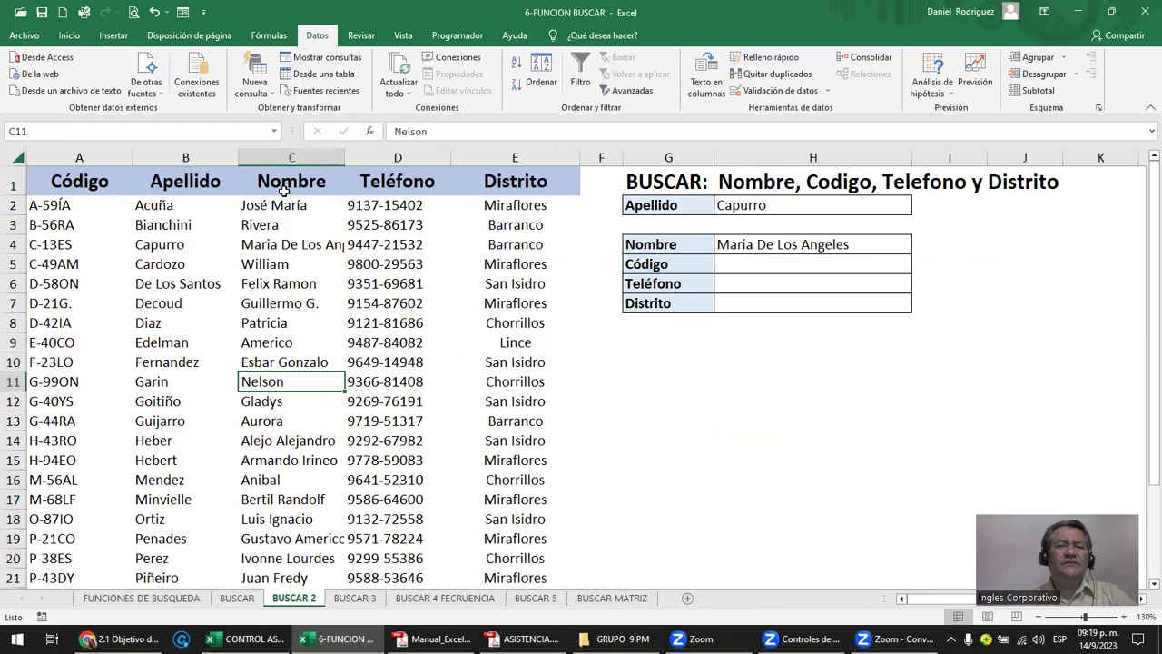
pyautogui.moveTo(79, 180); pyautogui.dragTo(540, 188)
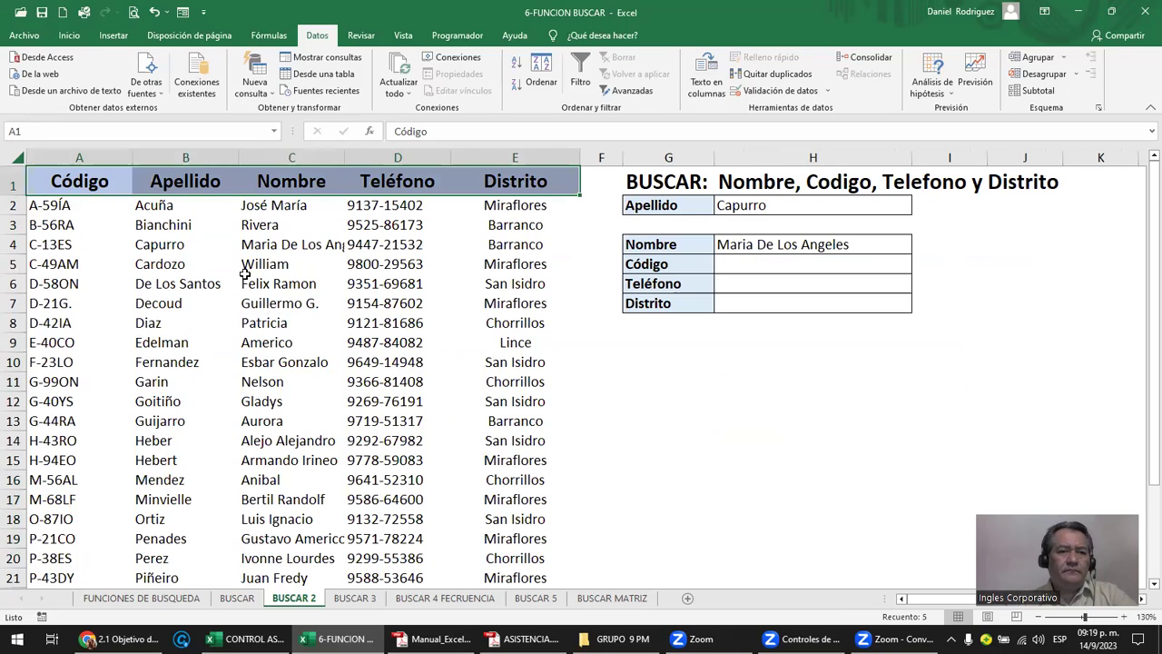
pyautogui.click(152, 239)
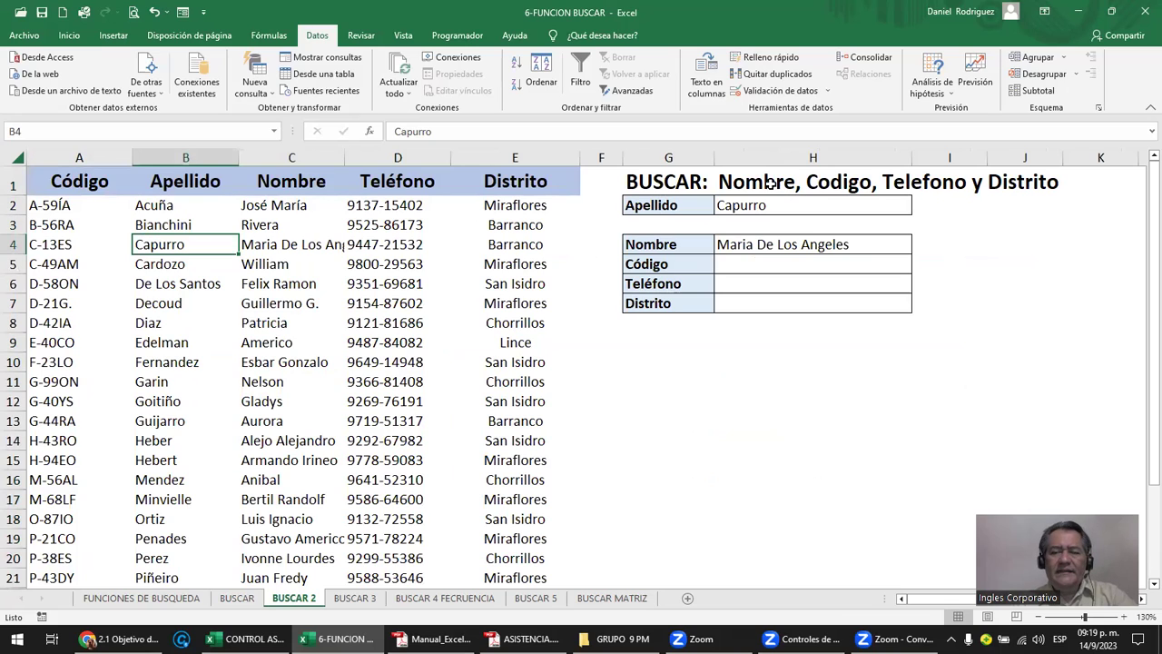
pyautogui.click(672, 209)
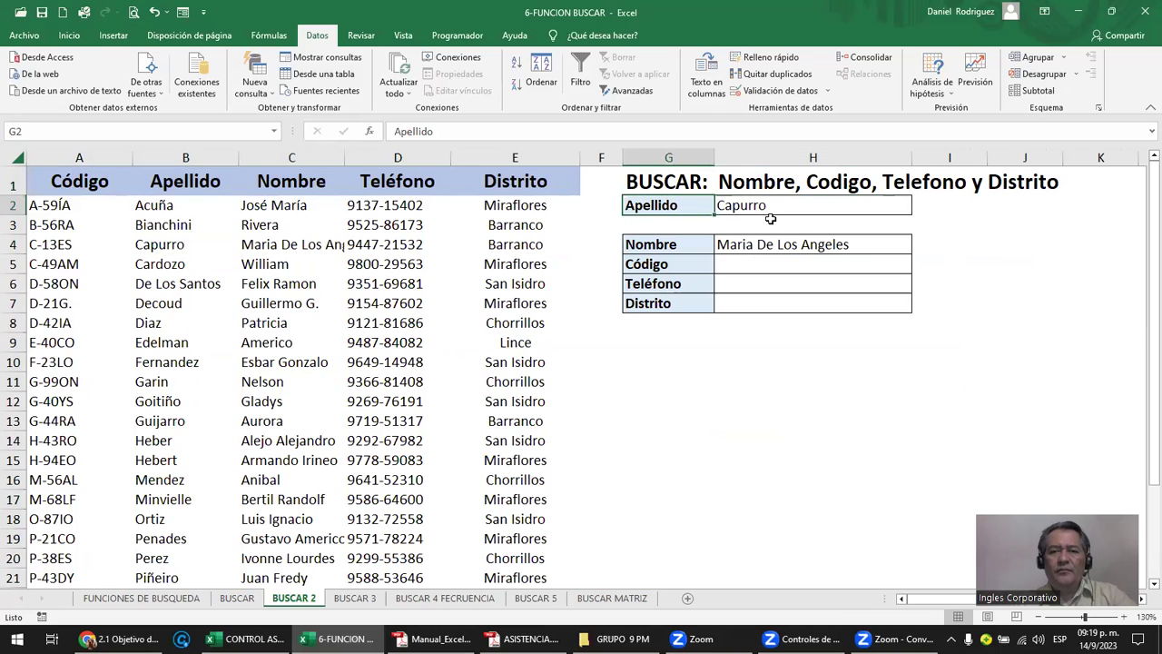
pyautogui.click(750, 209)
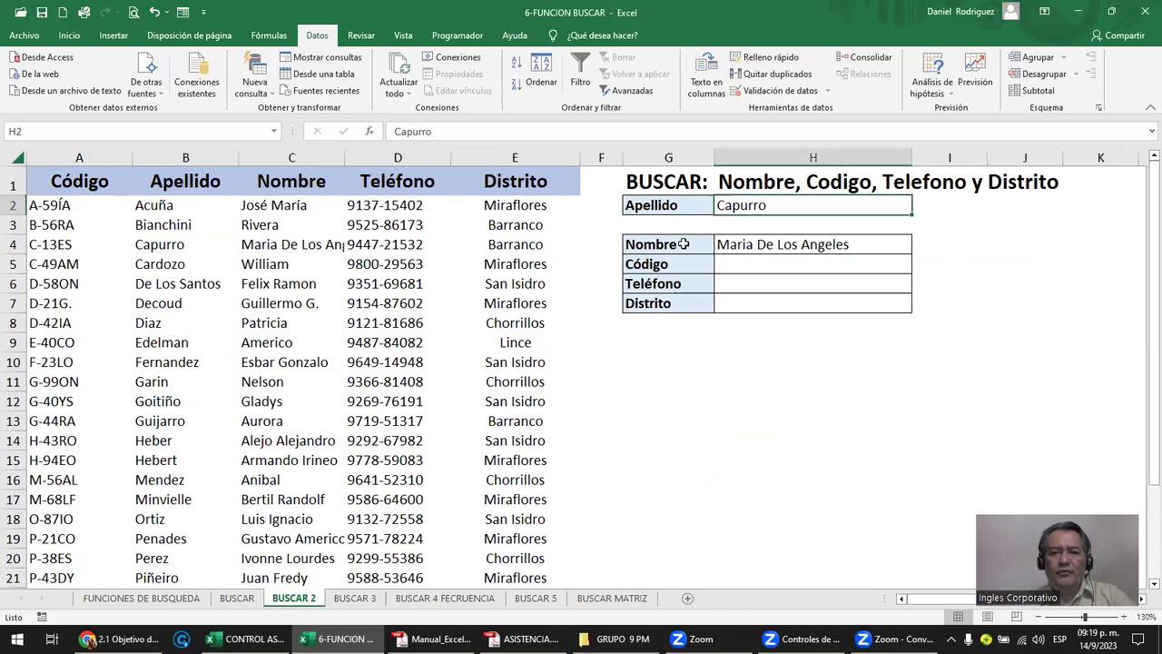
pyautogui.moveTo(684, 245); pyautogui.dragTo(687, 303)
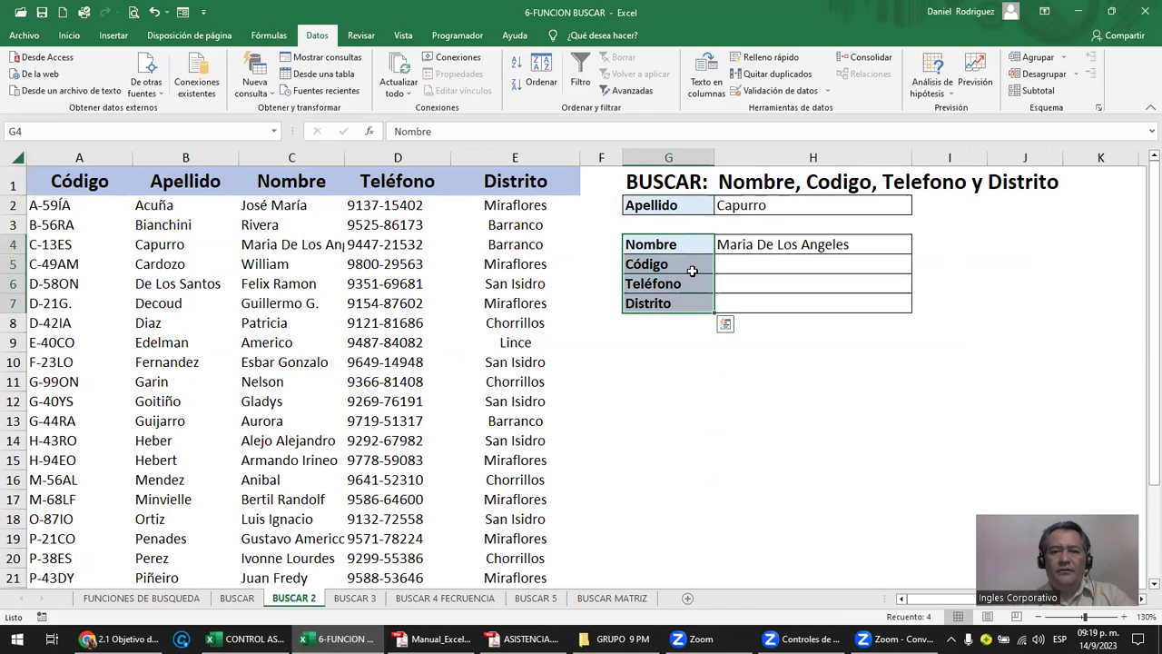
pyautogui.click(751, 210)
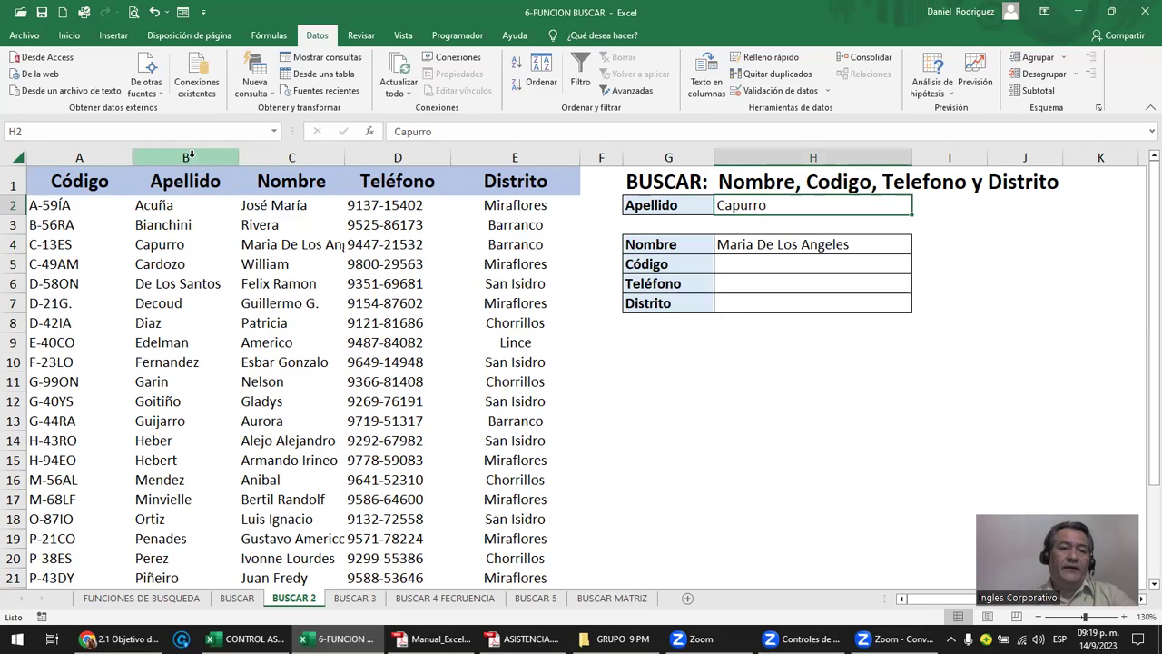
pyautogui.click(191, 156)
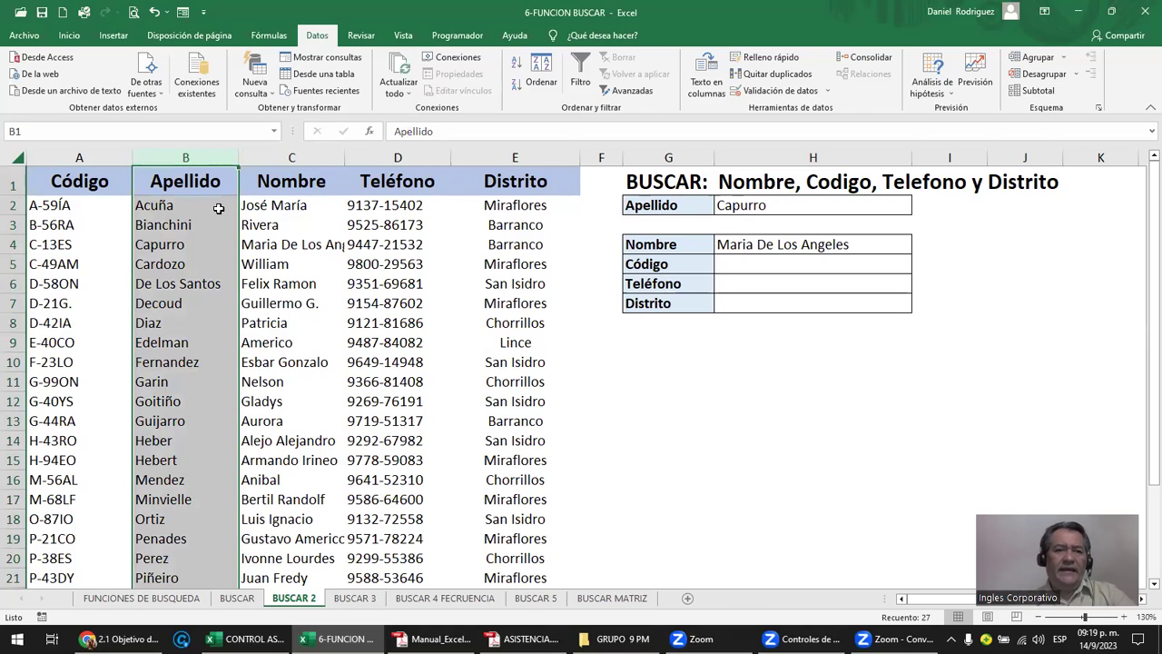
pyautogui.click(161, 206)
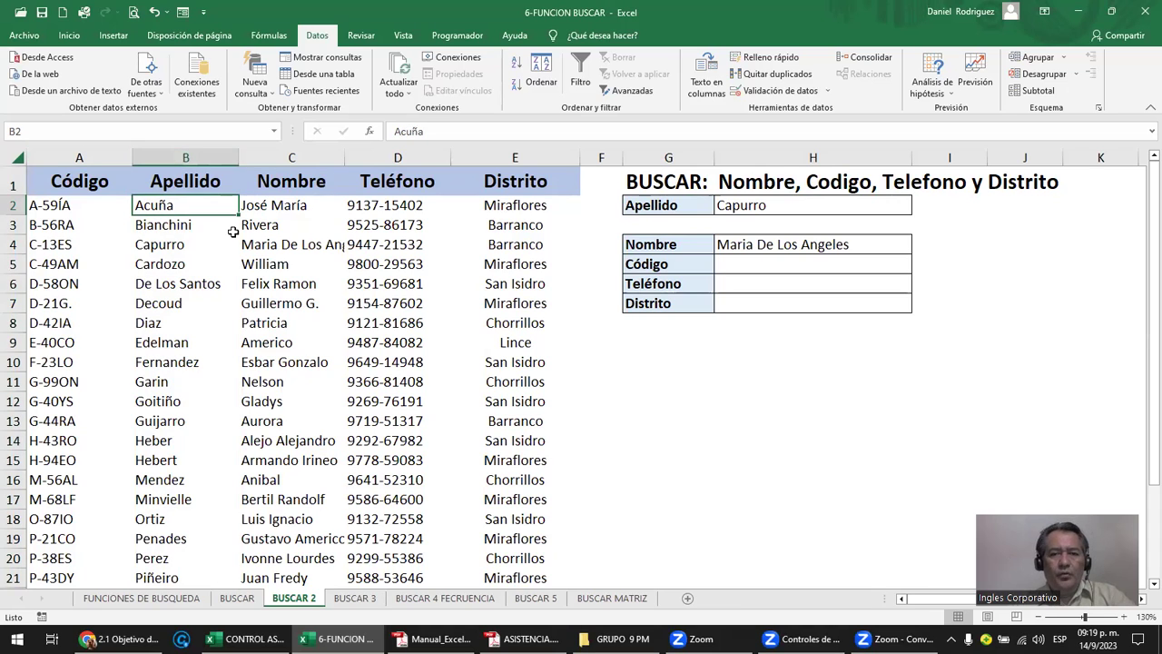
pyautogui.press('Right')
pyautogui.press('Right')
pyautogui.press('Right')
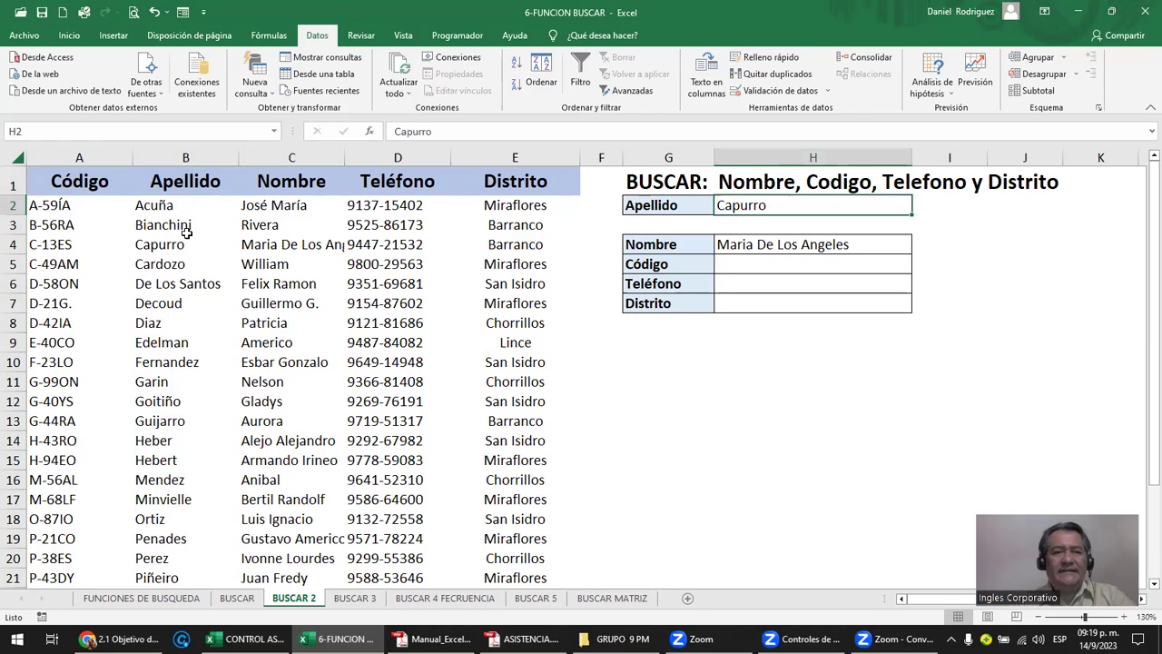
pyautogui.click(170, 206)
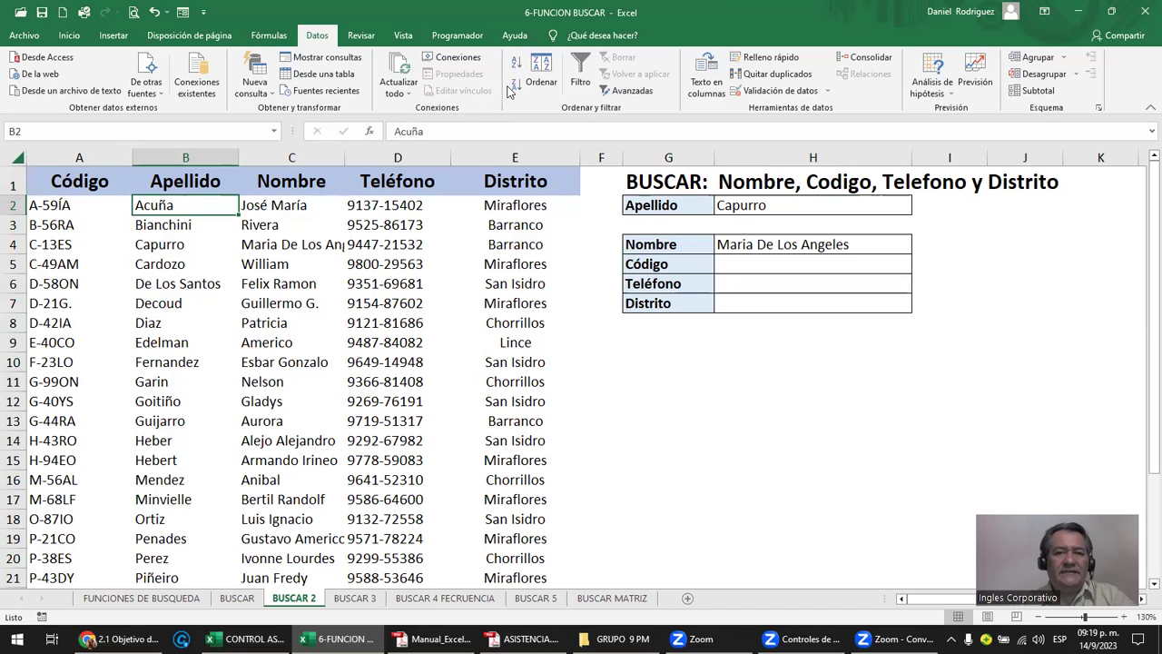
# - Restore the table order and change the first surname in B2 to LOPEZ
pyautogui.hotkey('ctrl', 'a')
pyautogui.hotkey('ctrl', 'z')
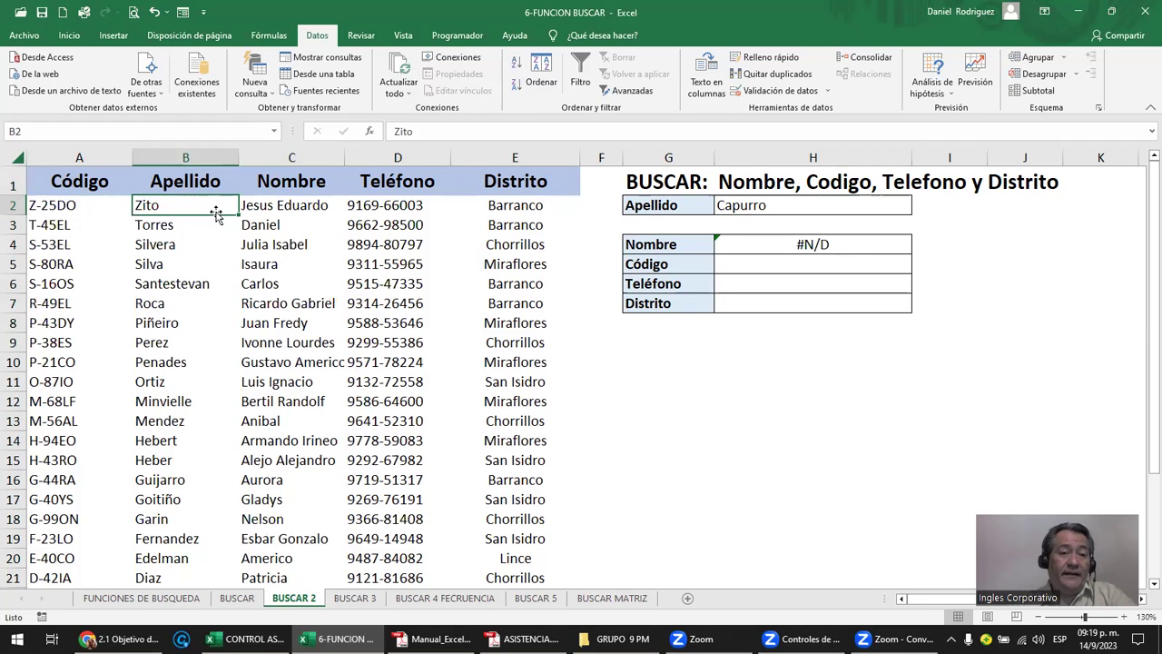
pyautogui.hotkey('ctrl', 'y')
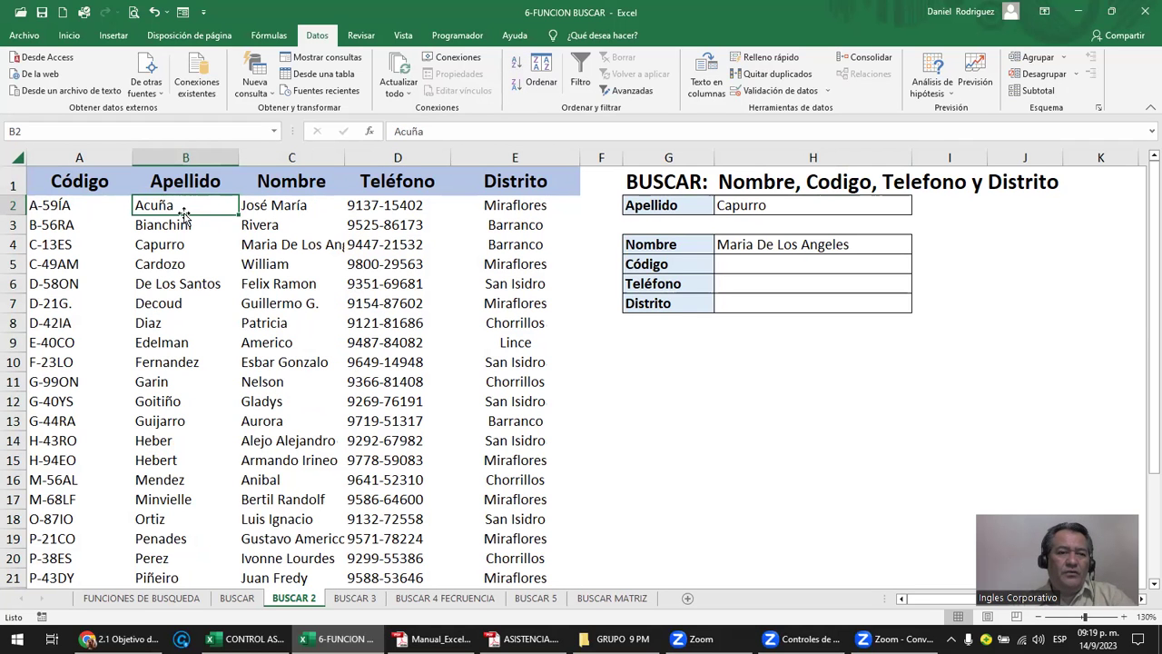
pyautogui.press('Down')
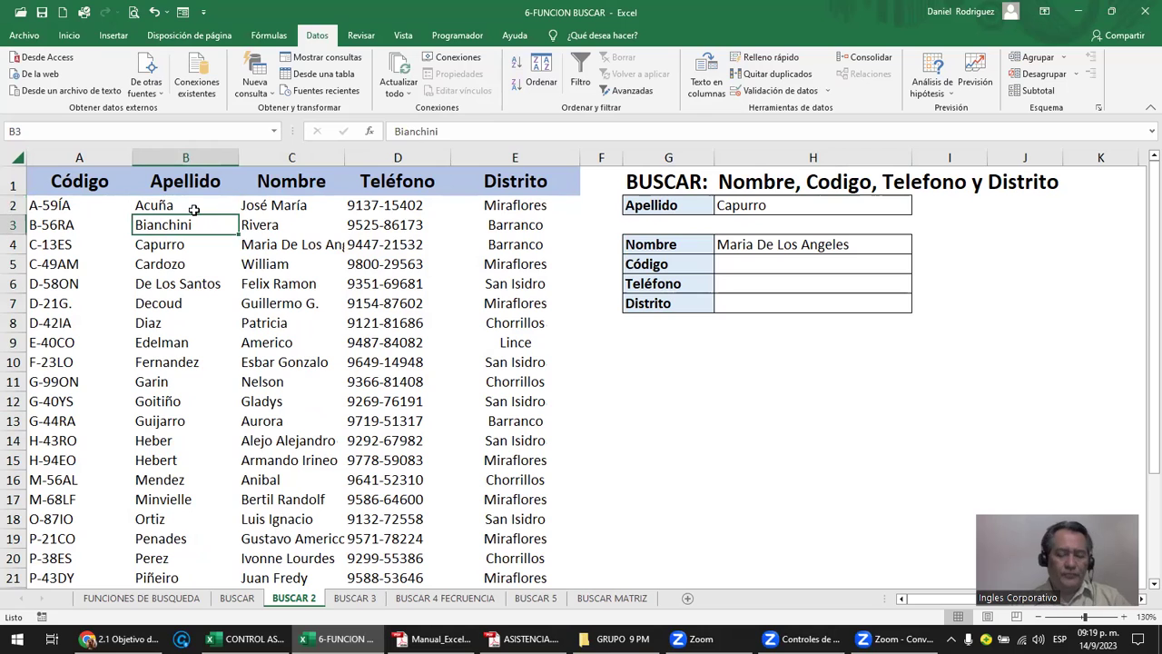
pyautogui.press('Up')
pyautogui.write('LOPE')
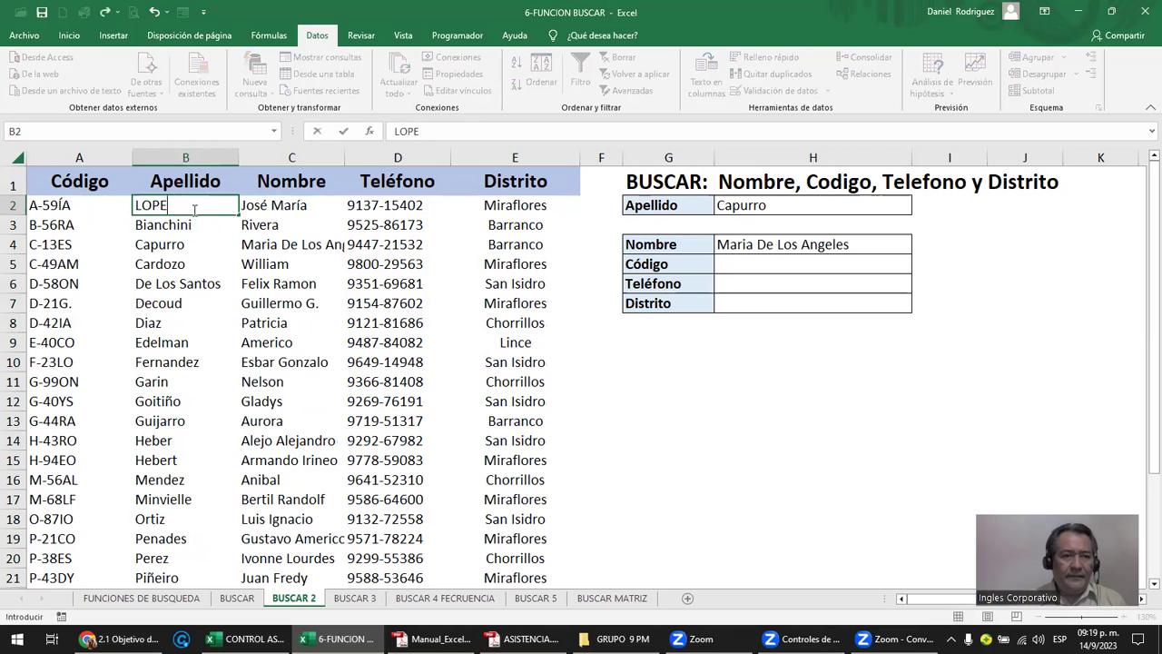
pyautogui.write('Z')
pyautogui.press('Return')
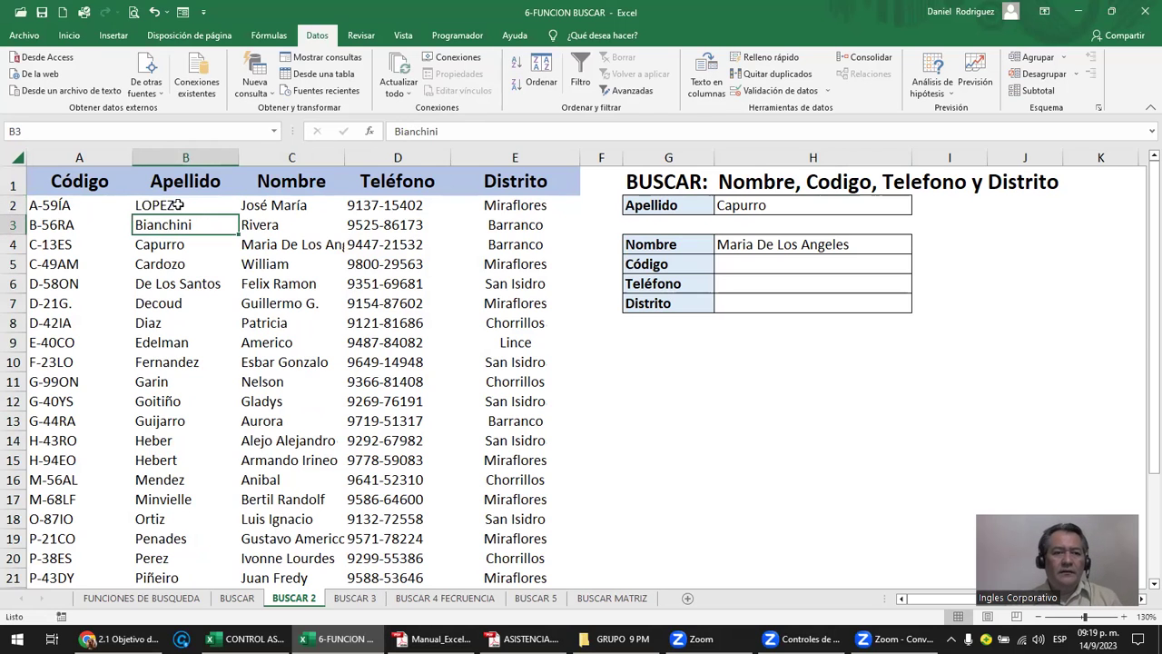
# - Sort the directory A to Z by Apellido, moving LOPEZ to row 15
pyautogui.click(179, 205)
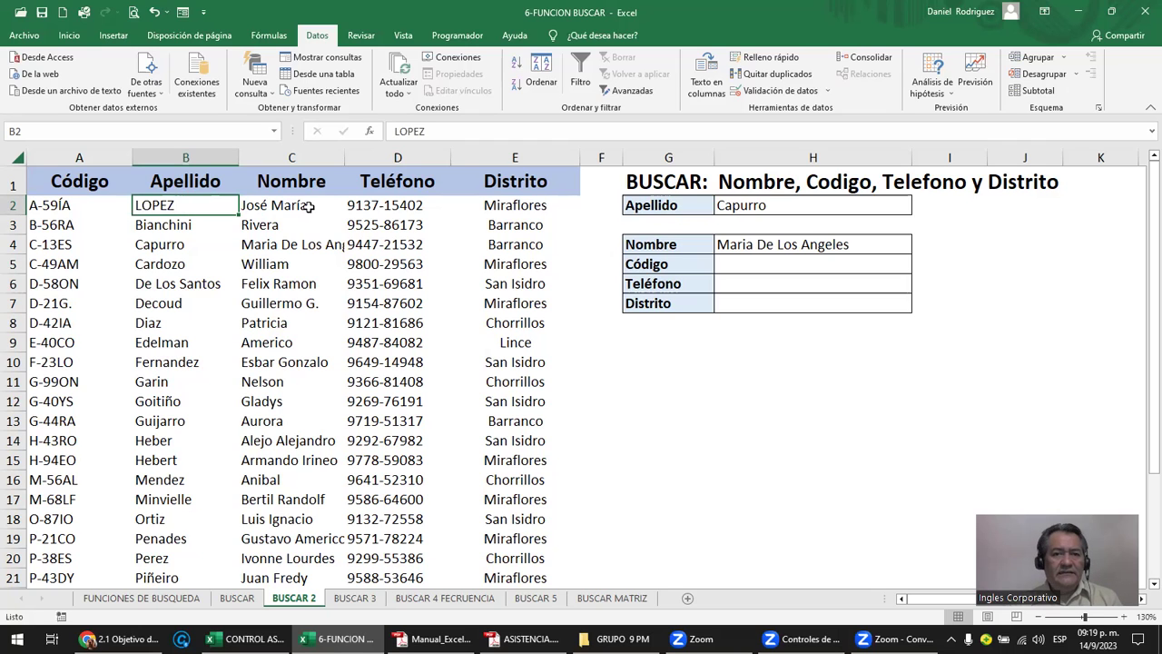
pyautogui.click(521, 68)
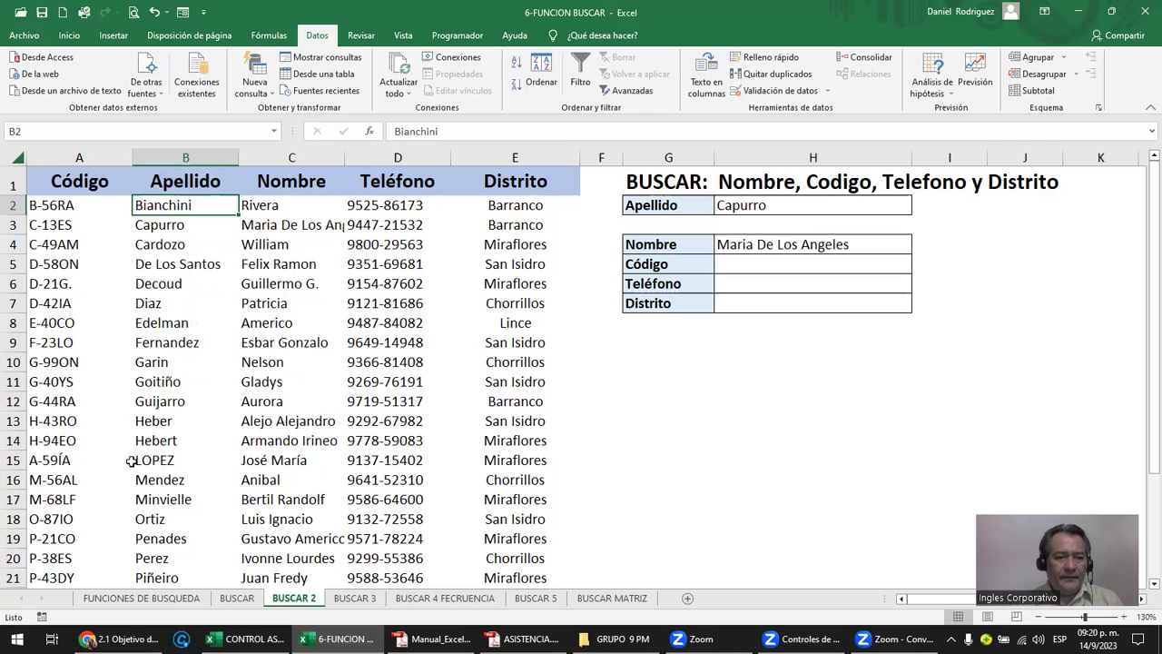
pyautogui.click(160, 460)
pyautogui.moveTo(50, 460); pyautogui.dragTo(536, 460)
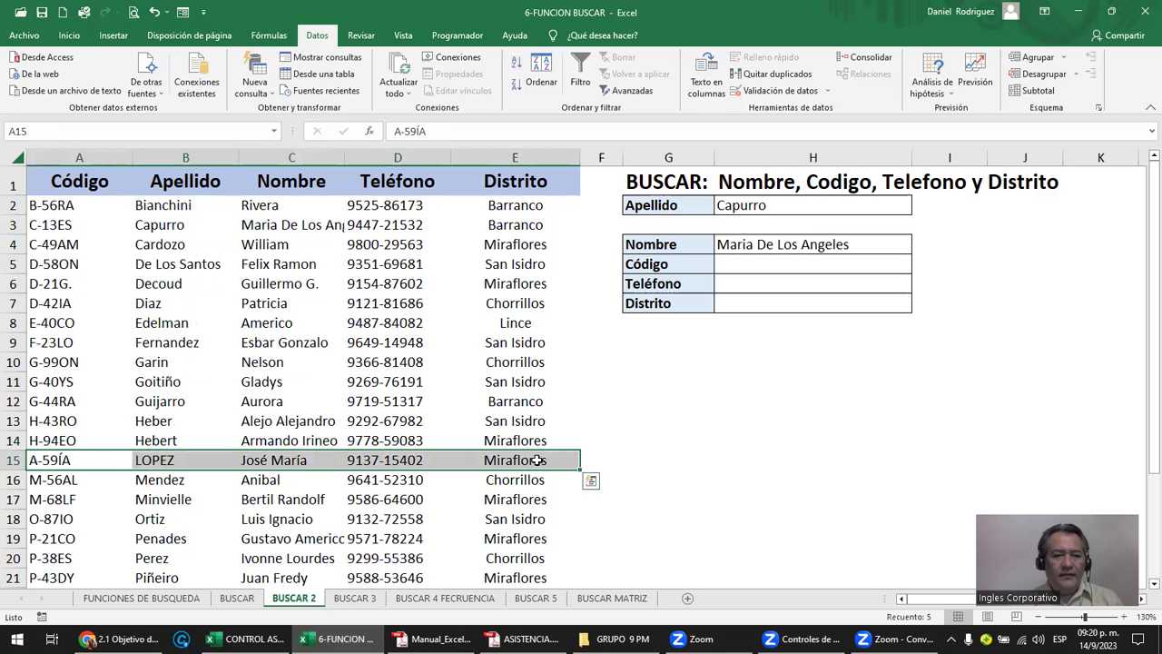
# - Rename the B15 surname to ACUÑA and re-sort so it heads the table
pyautogui.click(183, 465)
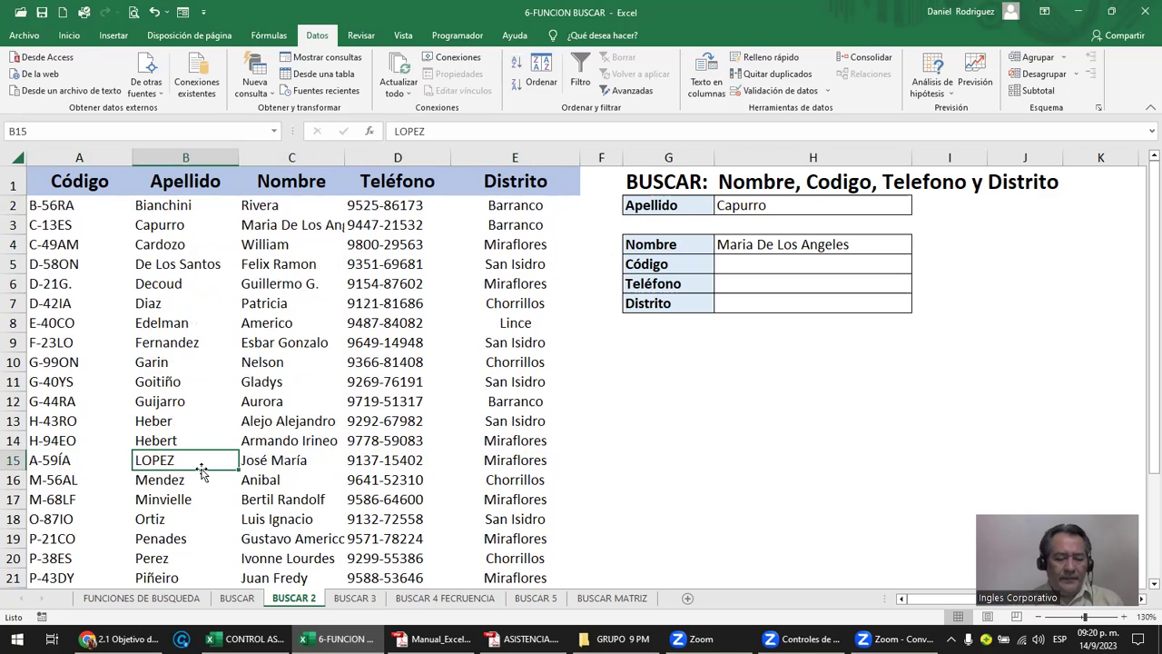
pyautogui.write('A')
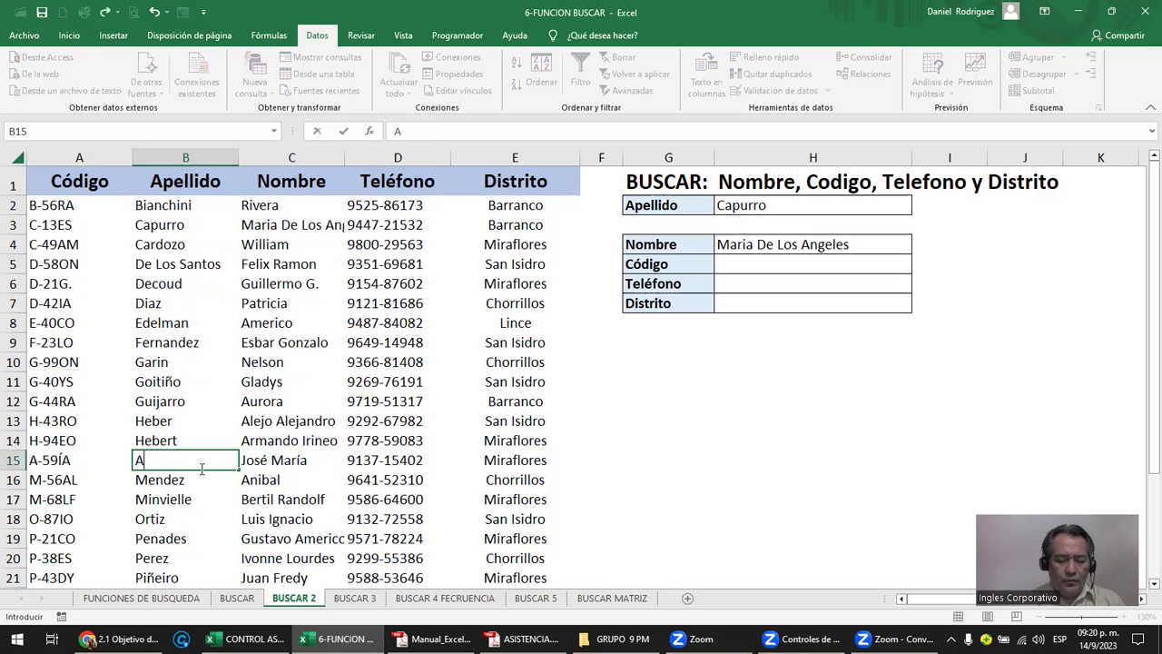
pyautogui.write('CUÑ')
pyautogui.write('A')
pyautogui.press('Return')
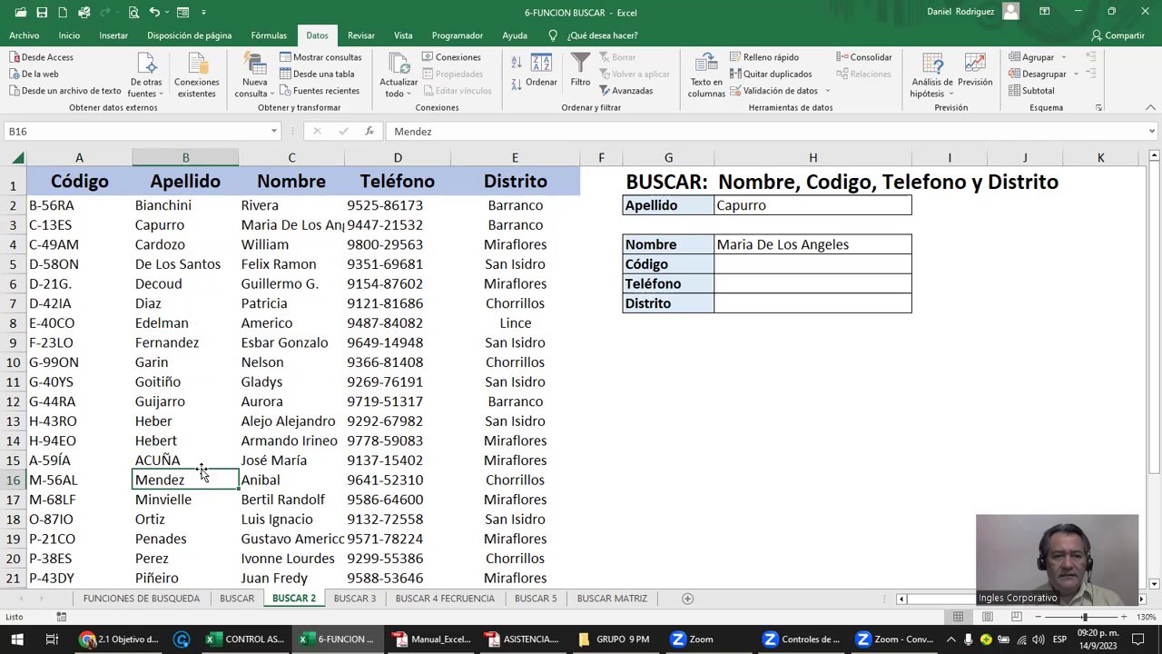
pyautogui.click(516, 64)
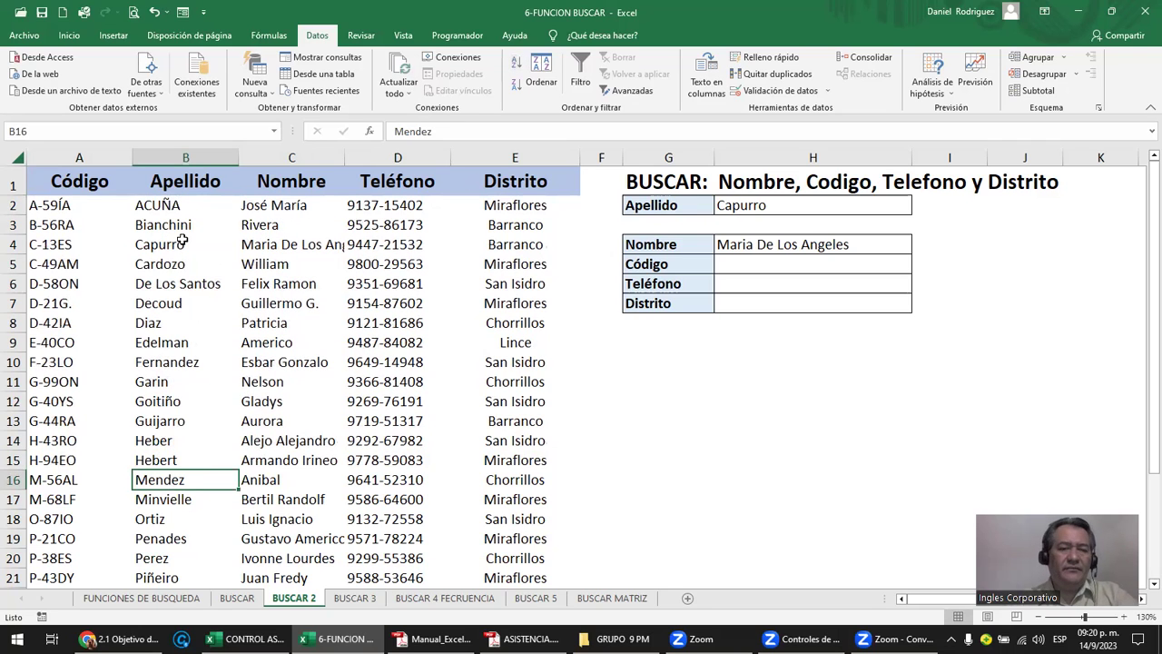
# - Re-sort the directory A to Z by Apellido from ACUÑA in B2
pyautogui.click(185, 205)
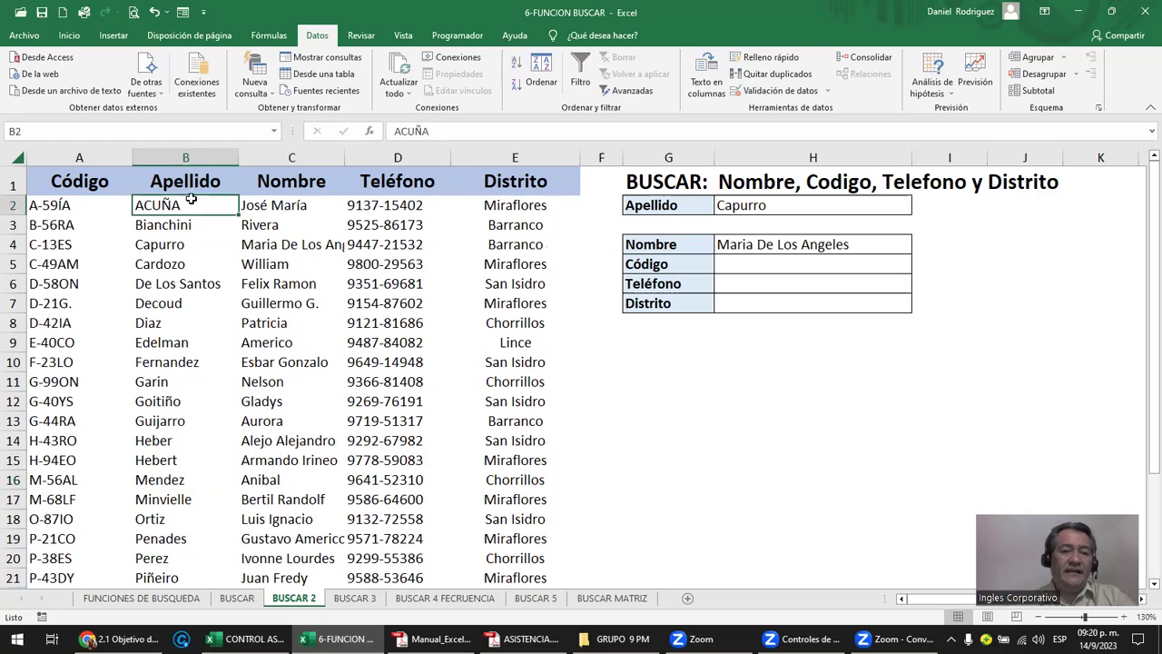
pyautogui.click(195, 157)
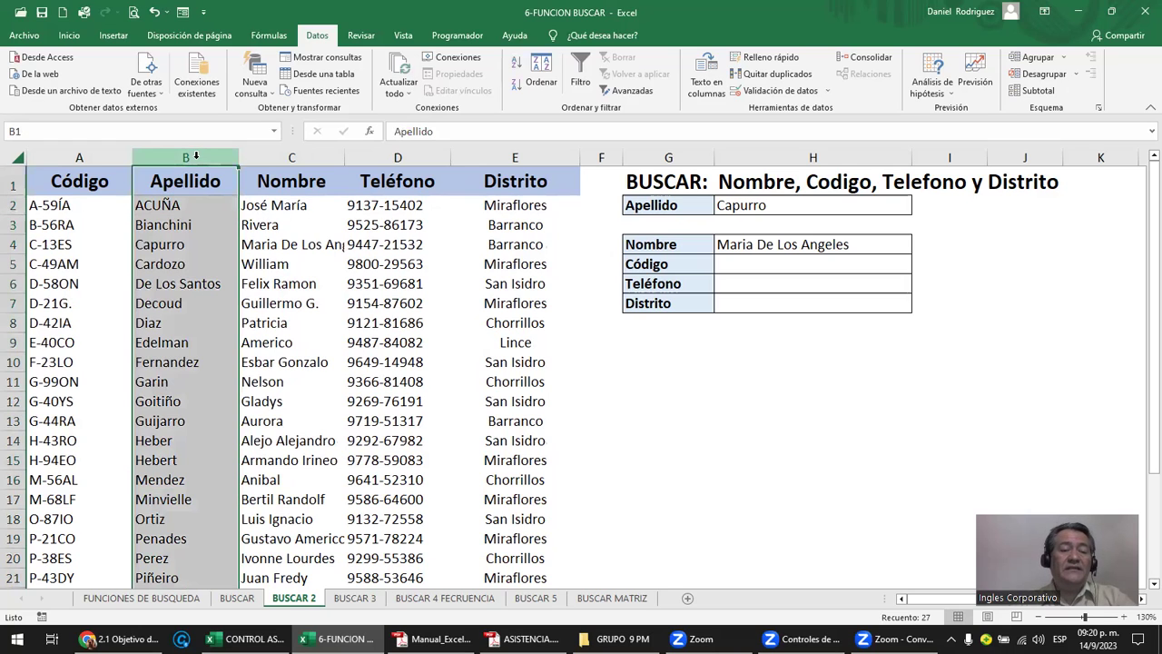
pyautogui.click(185, 200)
pyautogui.press('Up')
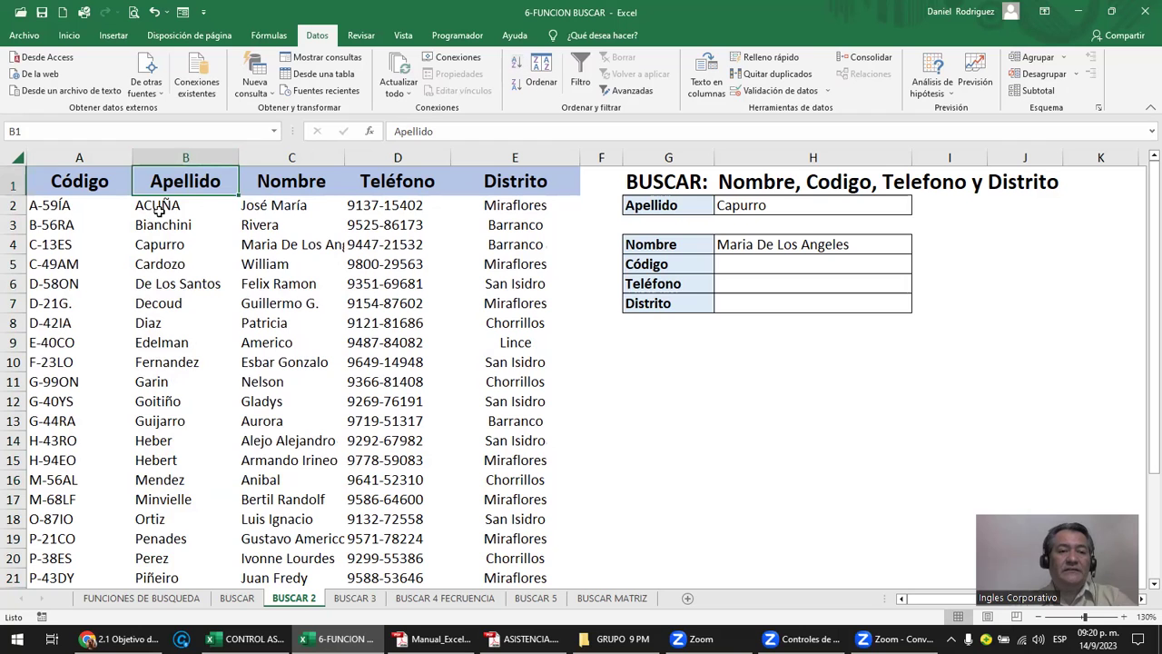
pyautogui.press('Down')
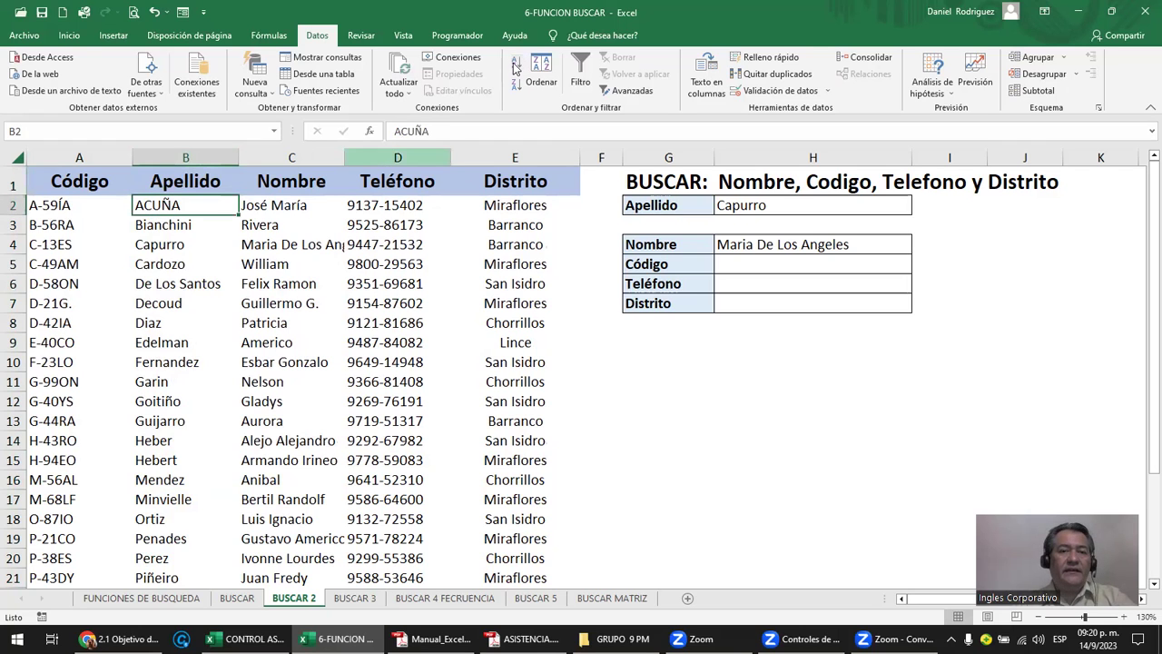
pyautogui.click(518, 67)
# - Change the Decoud surname in B7 to DERORE
pyautogui.click(182, 225)
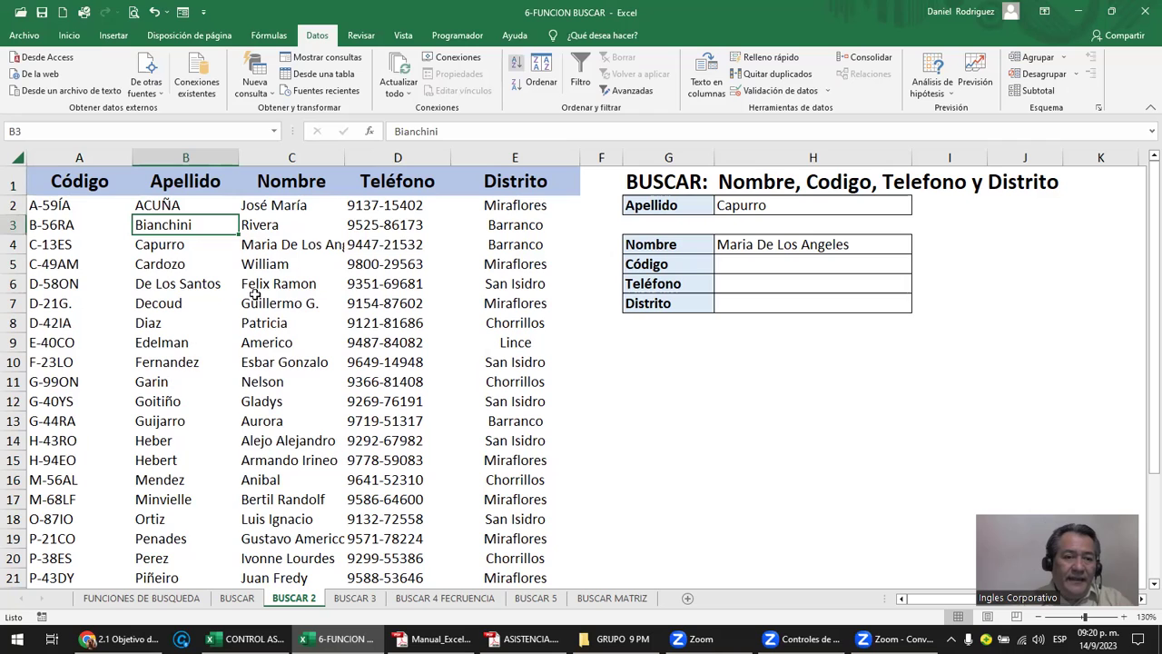
pyautogui.click(164, 305)
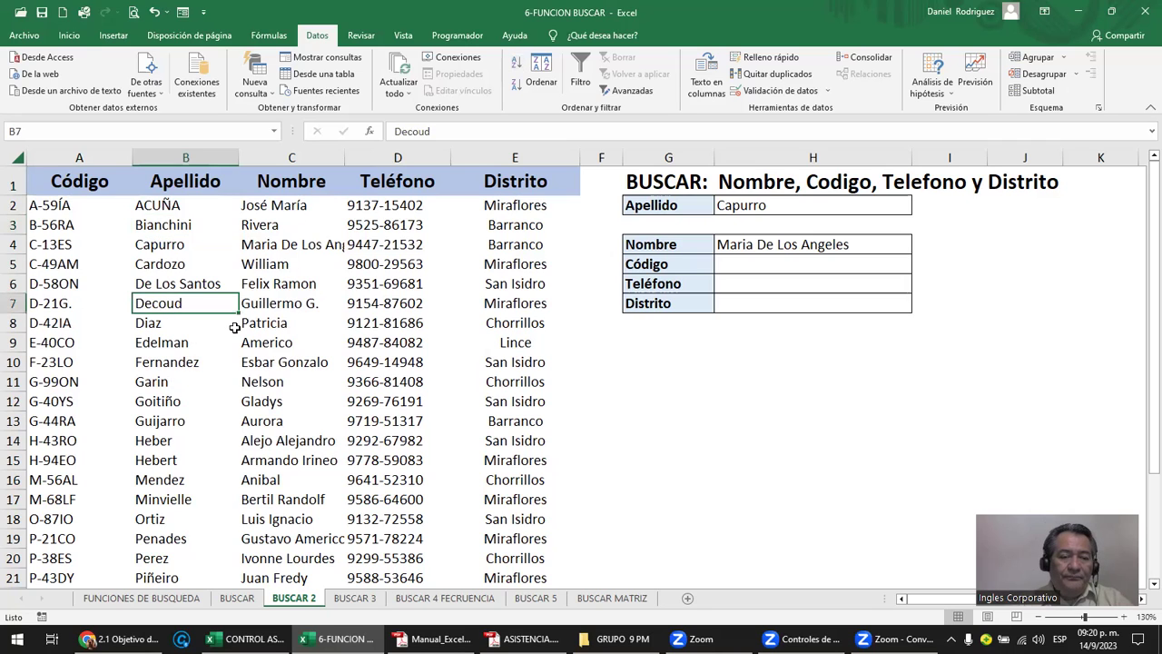
pyautogui.write('D')
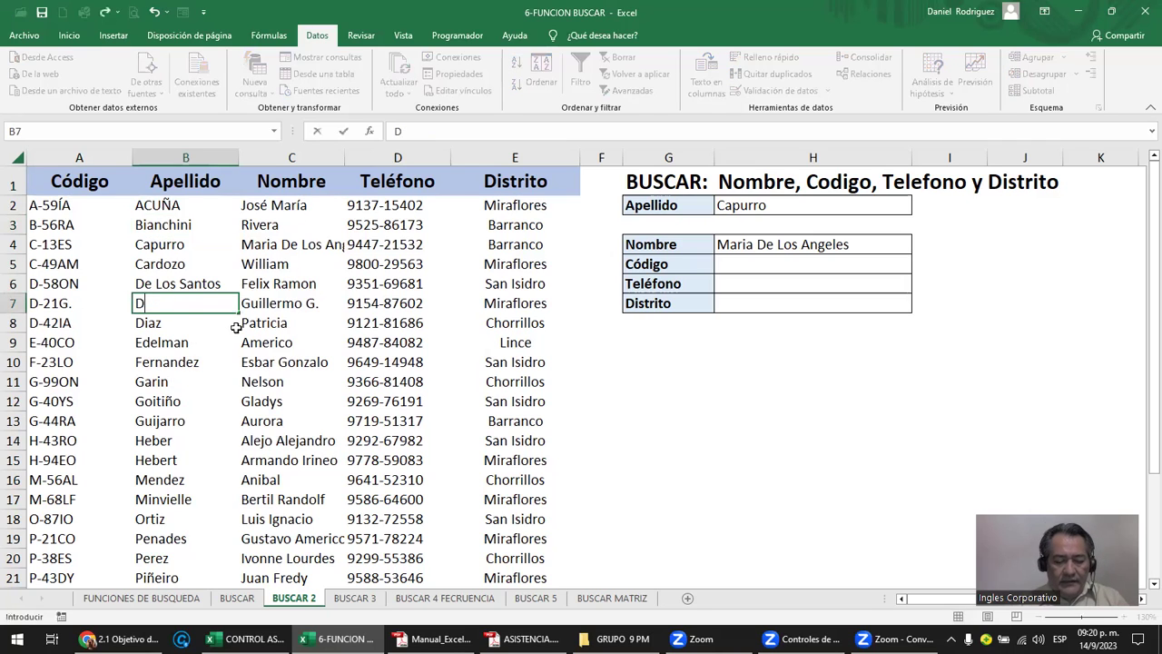
pyautogui.write('ERORE')
pyautogui.press('Return')
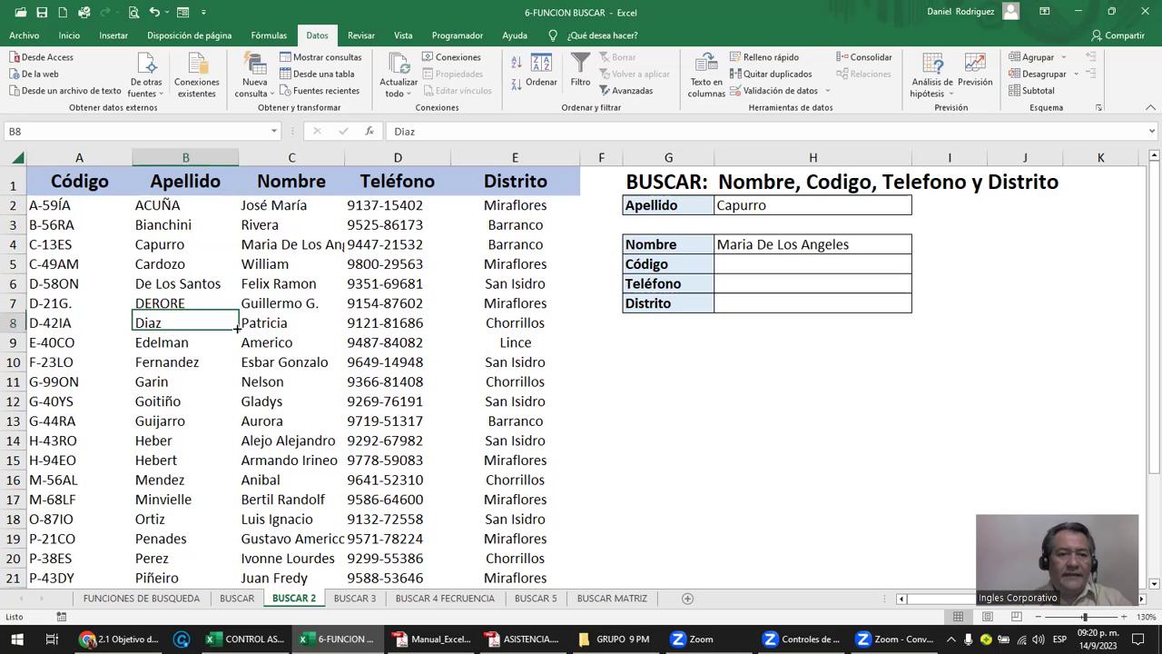
pyautogui.click(218, 201)
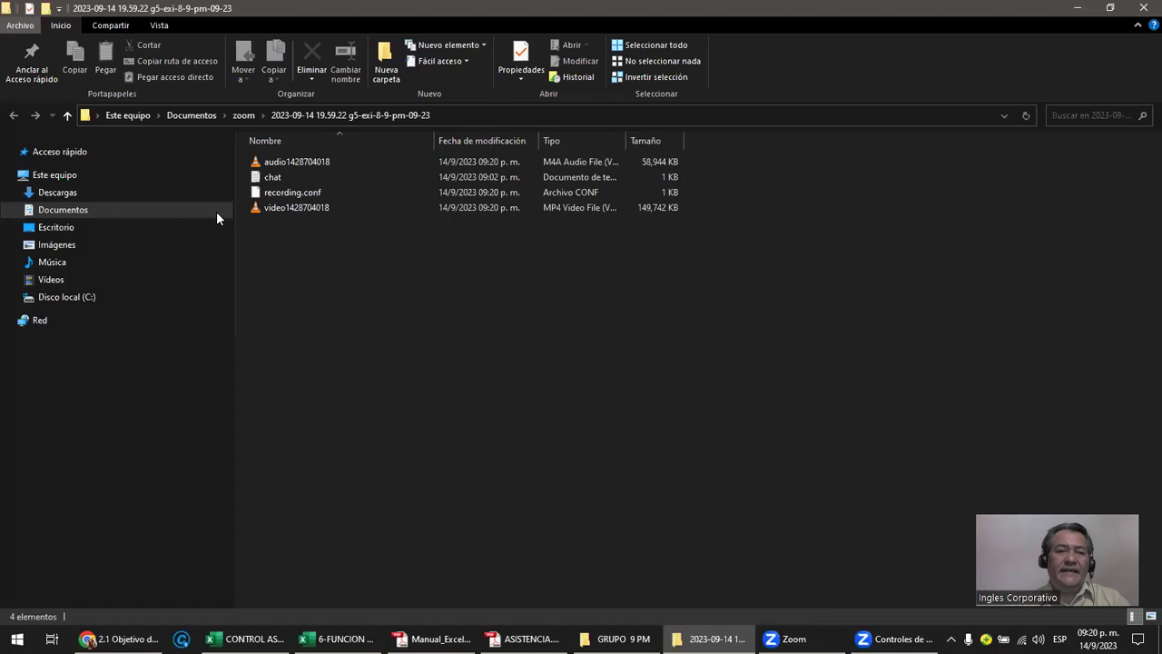
# - Close the recording folder window and review the surnames ACUÑA and DERORE in column B
pyautogui.hotkey('alt', 'F4')
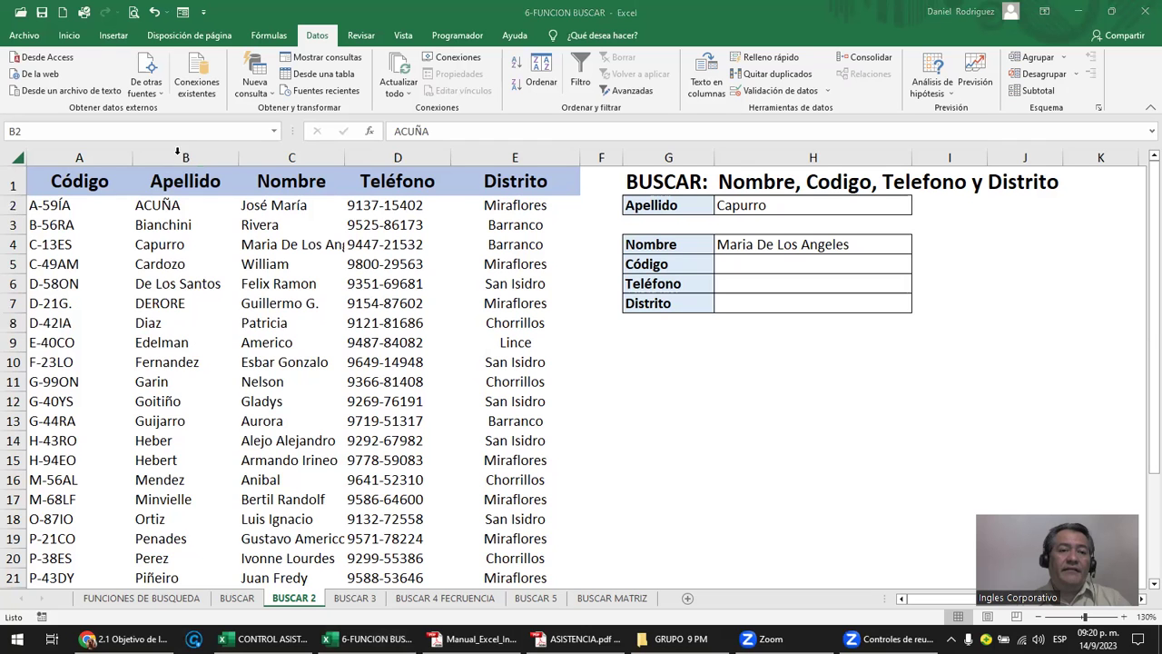
pyautogui.click(184, 156)
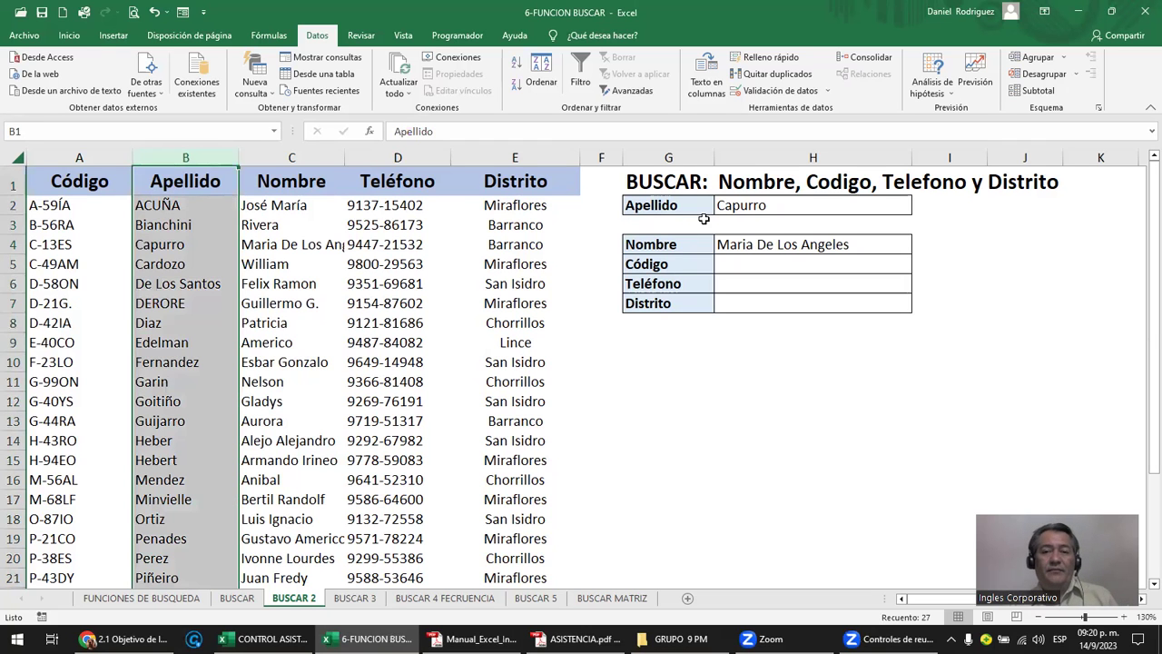
pyautogui.click(738, 206)
pyautogui.click(177, 210)
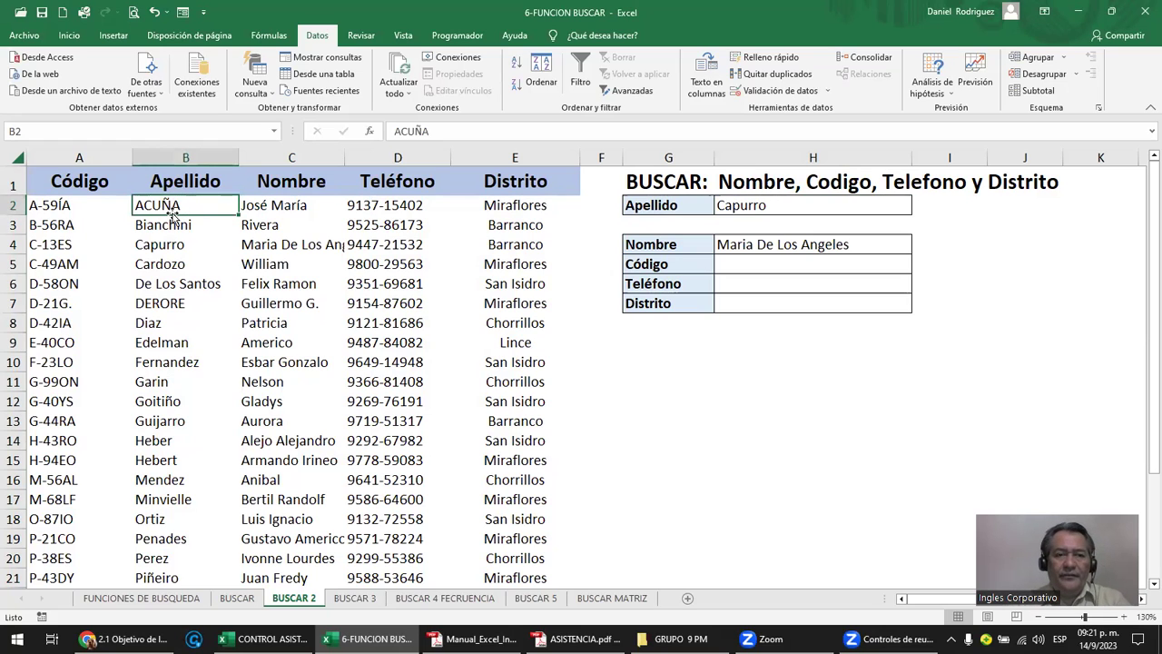
pyautogui.click(661, 205)
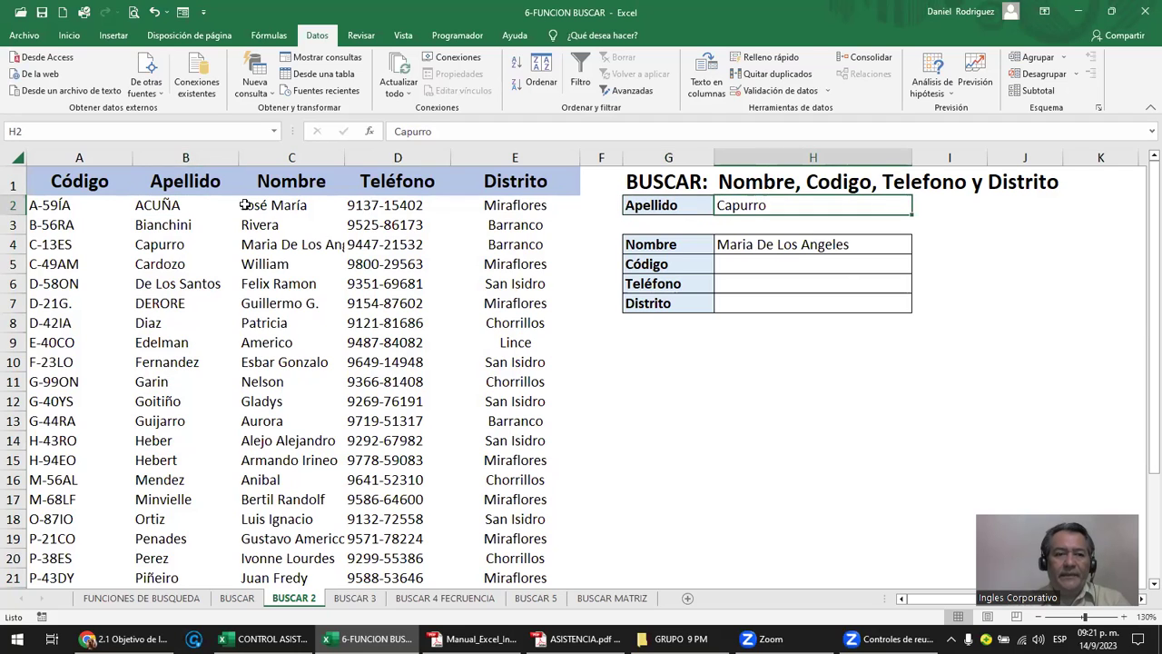
pyautogui.click(185, 206)
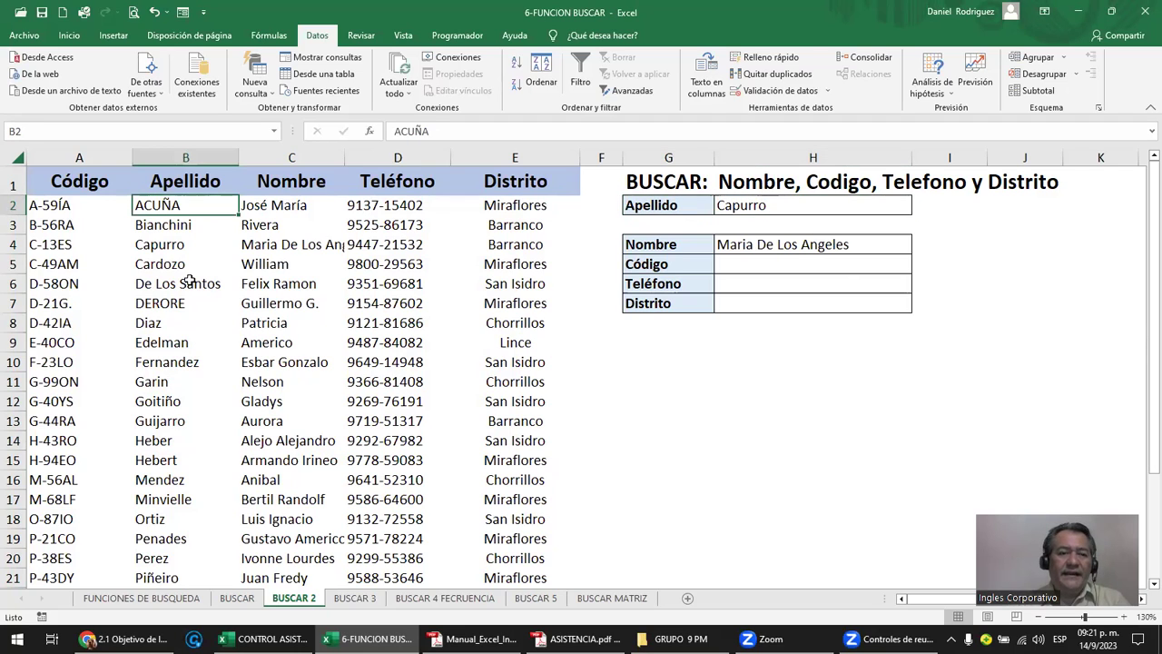
pyautogui.click(177, 304)
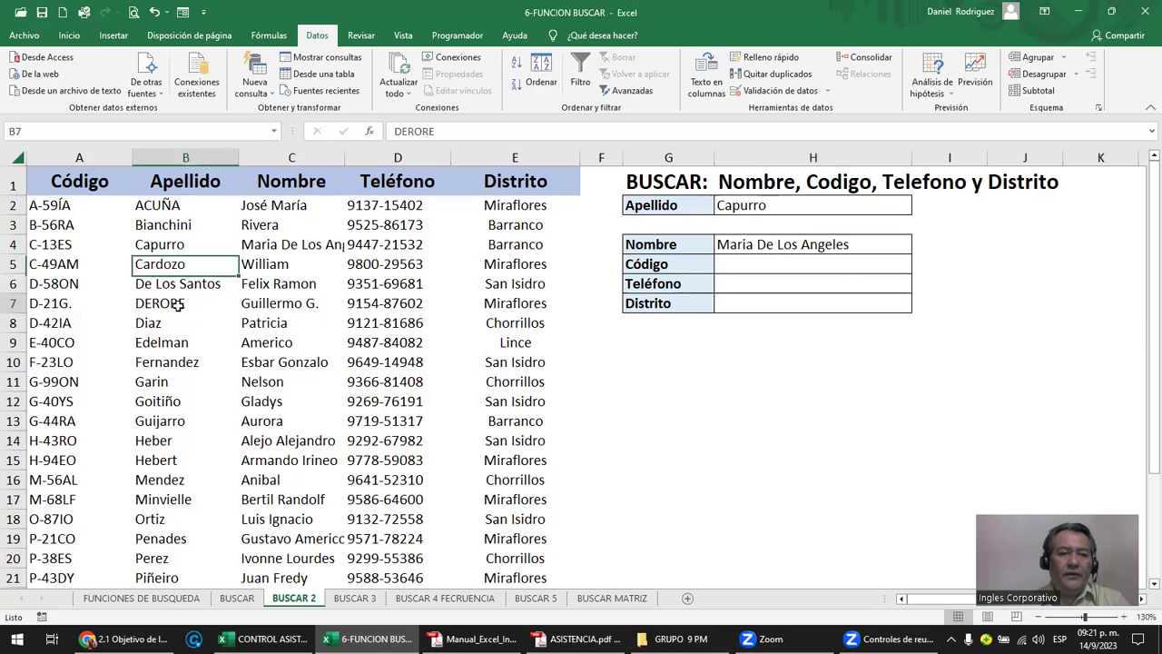
pyautogui.click(784, 207)
pyautogui.write('DECORE')
pyautogui.press('Return')
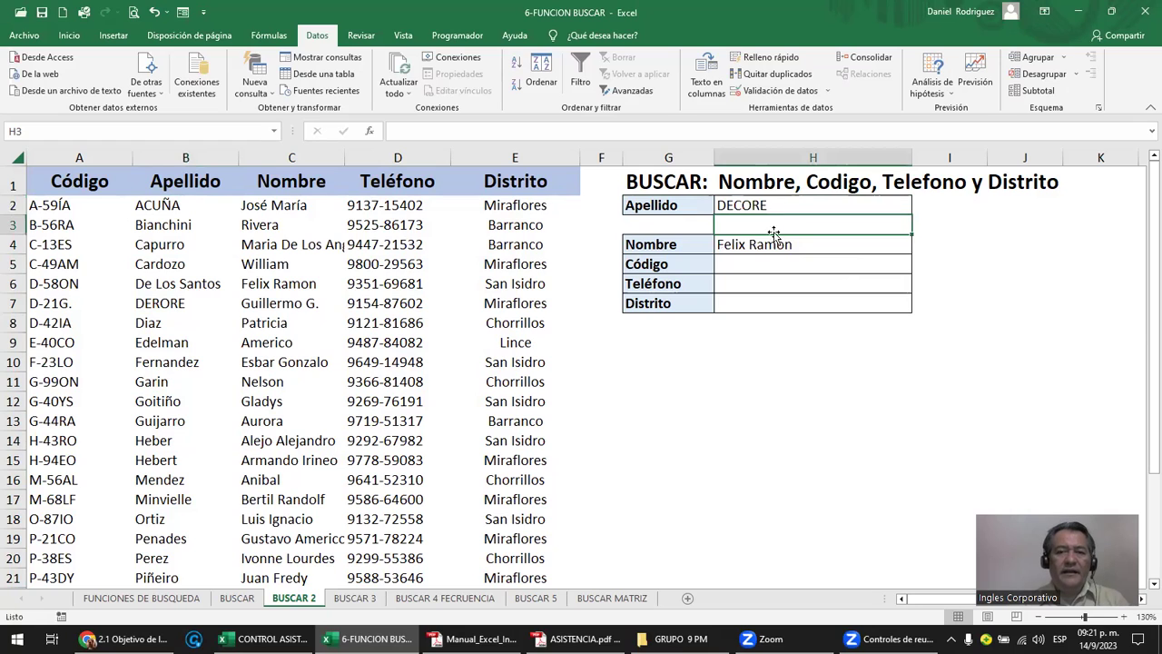
pyautogui.doubleClick(758, 245)
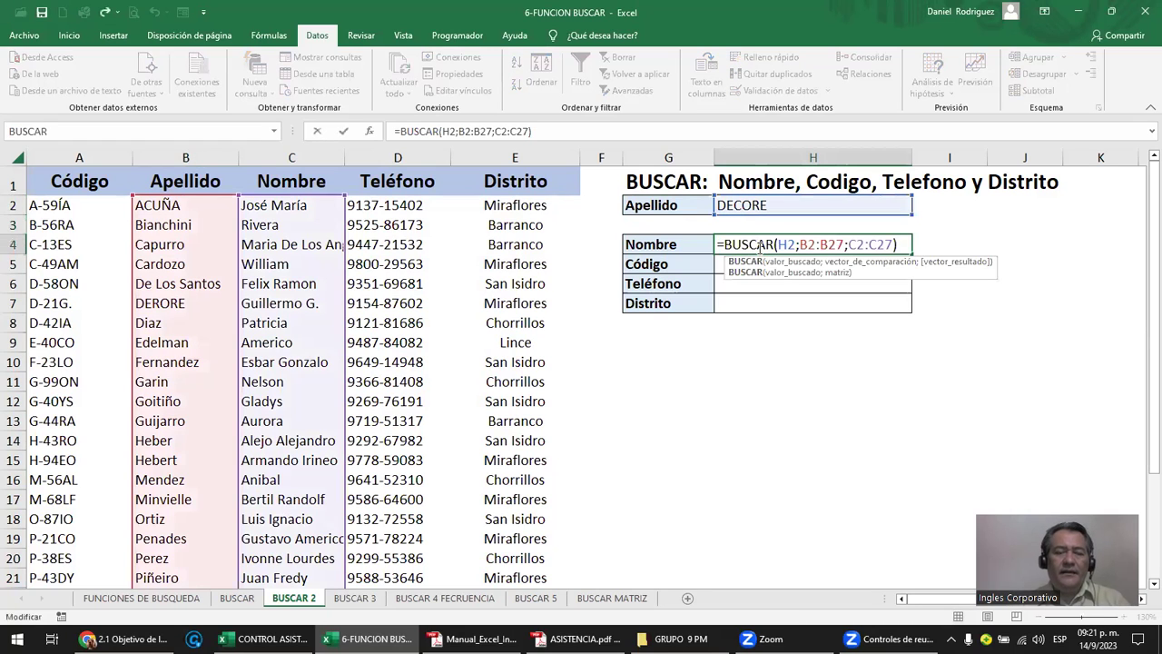
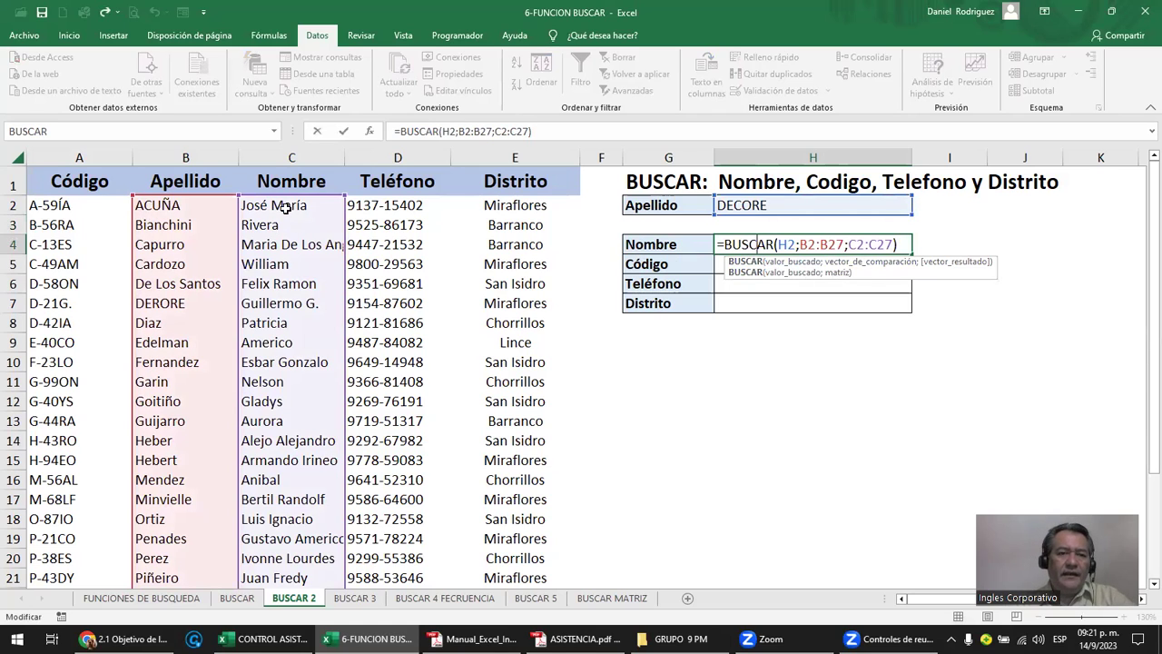
# - Check the BUSCAR formula in Nombre cell H4, then delete it so H4 is empty
pyautogui.click(288, 307)
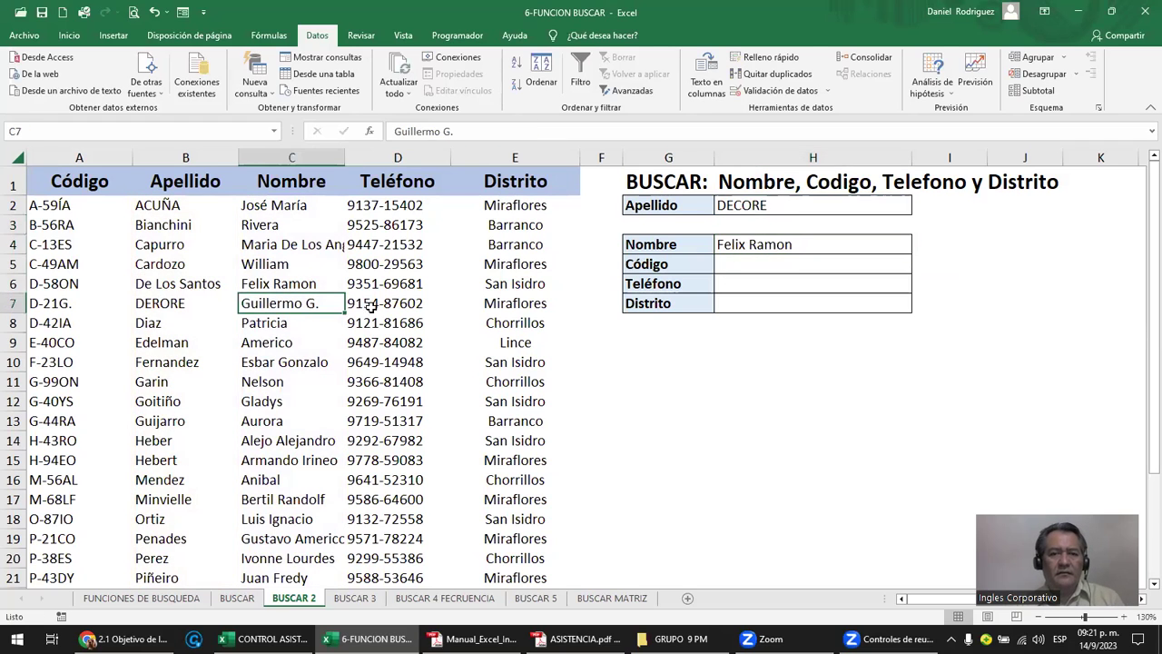
pyautogui.click(215, 307)
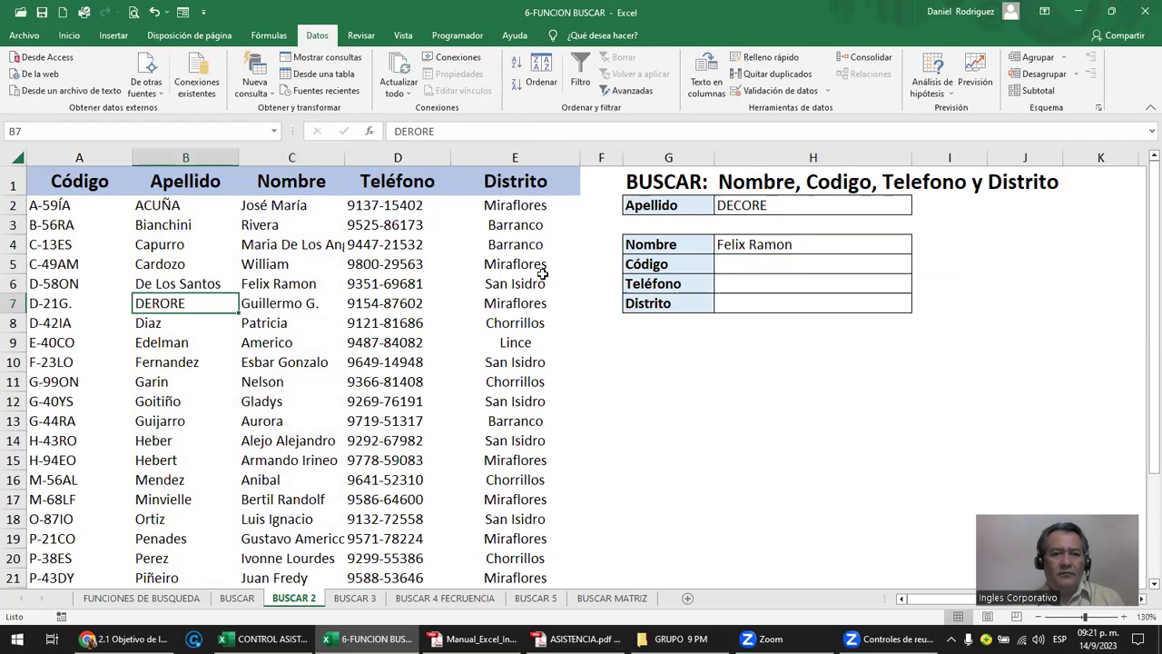
pyautogui.doubleClick(792, 249)
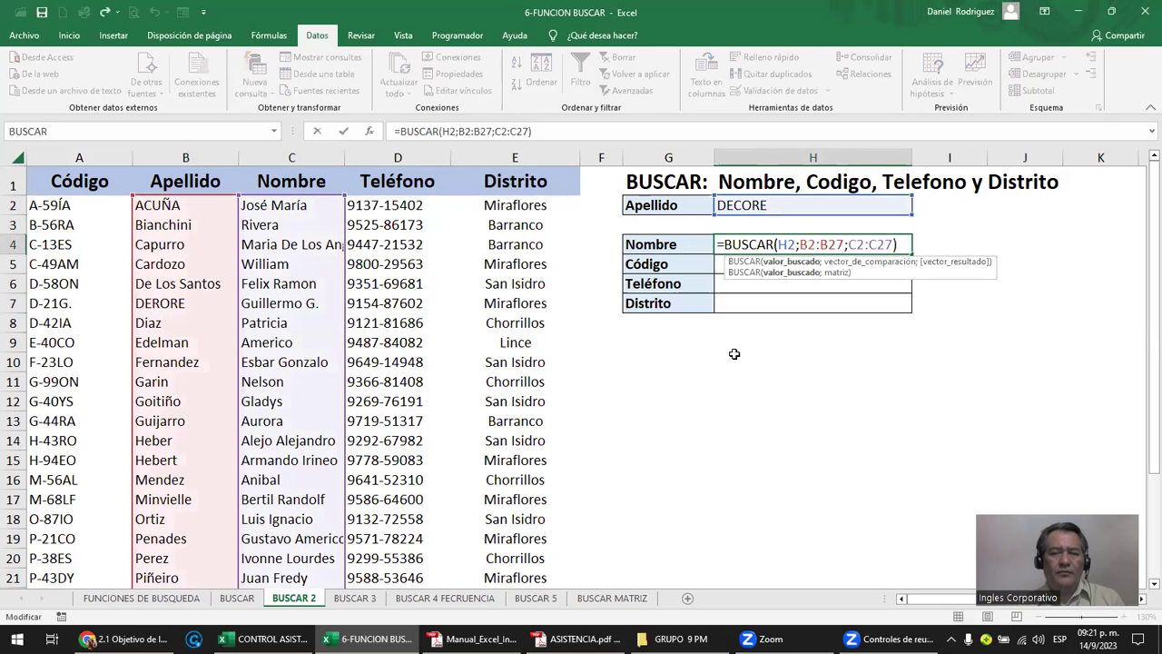
pyautogui.press('Escape')
pyautogui.press('Delete')
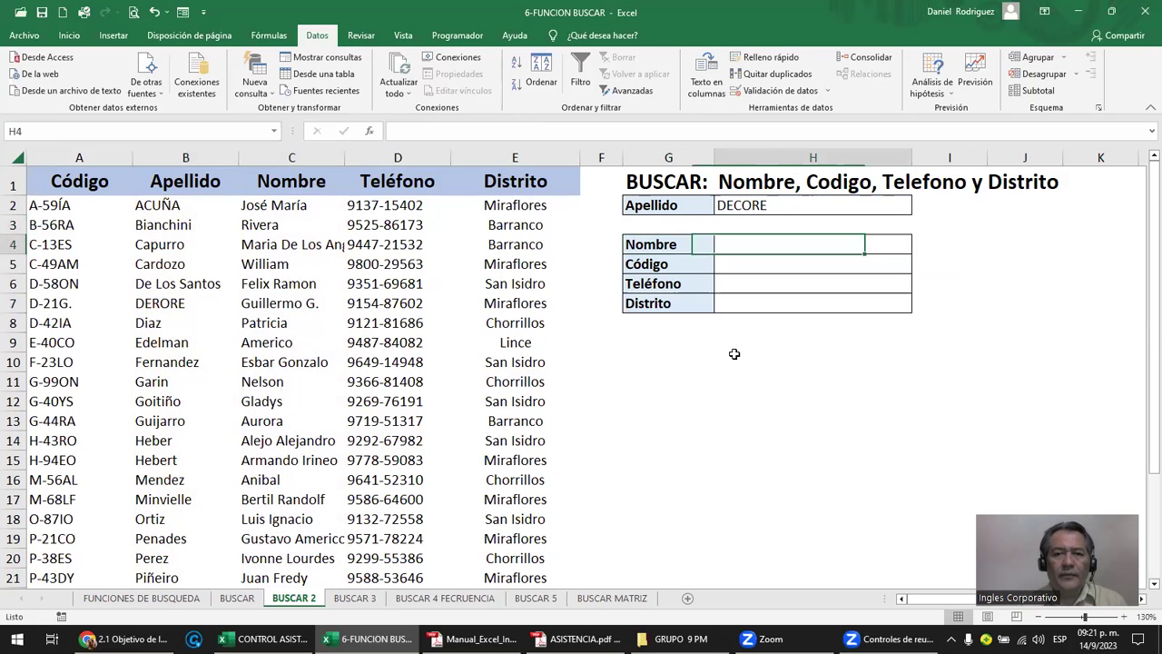
pyautogui.write('=')
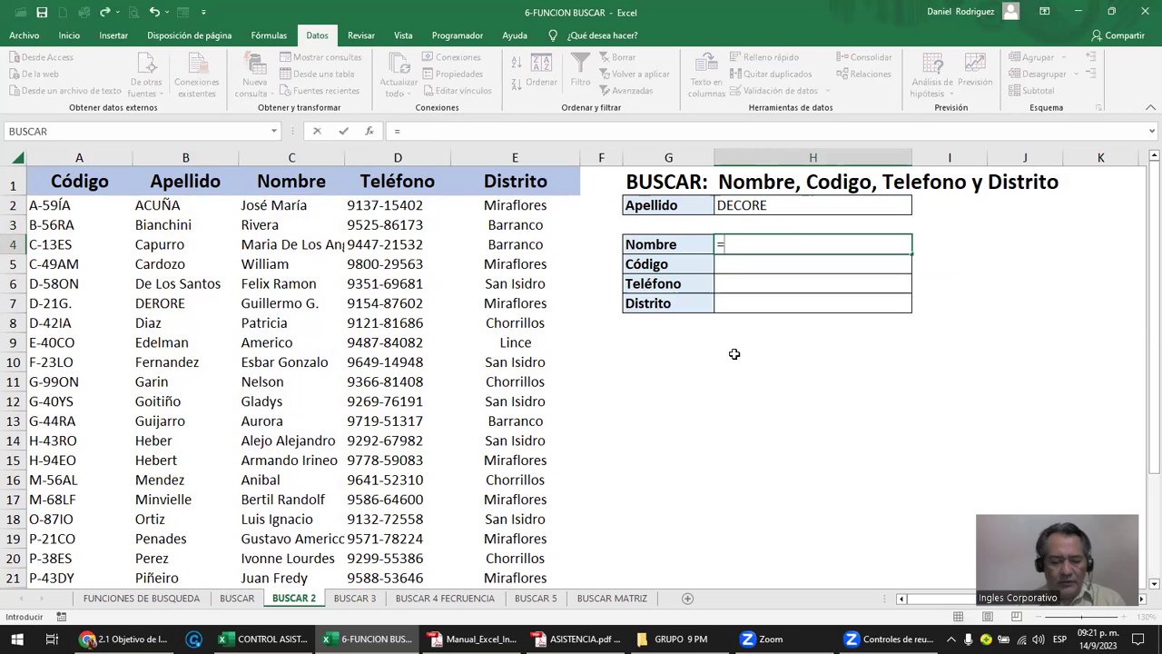
pyautogui.press('Escape')
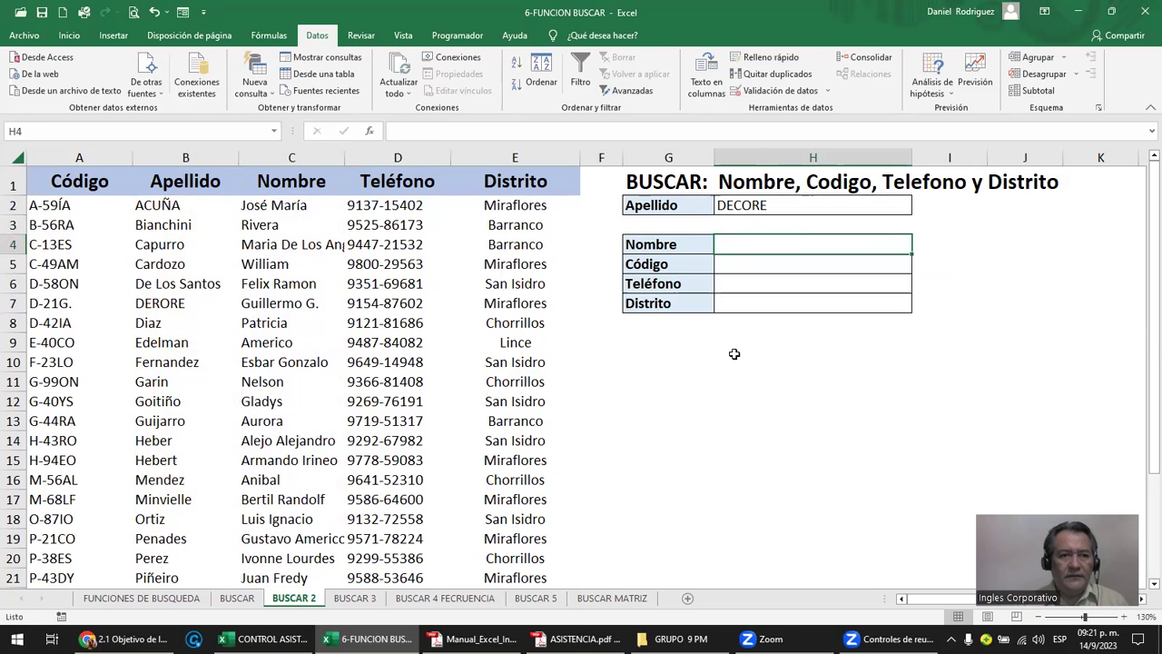
# - Copy the surname from B5 into Apellido lookup cell H2, replacing the previous surname
pyautogui.click(193, 270)
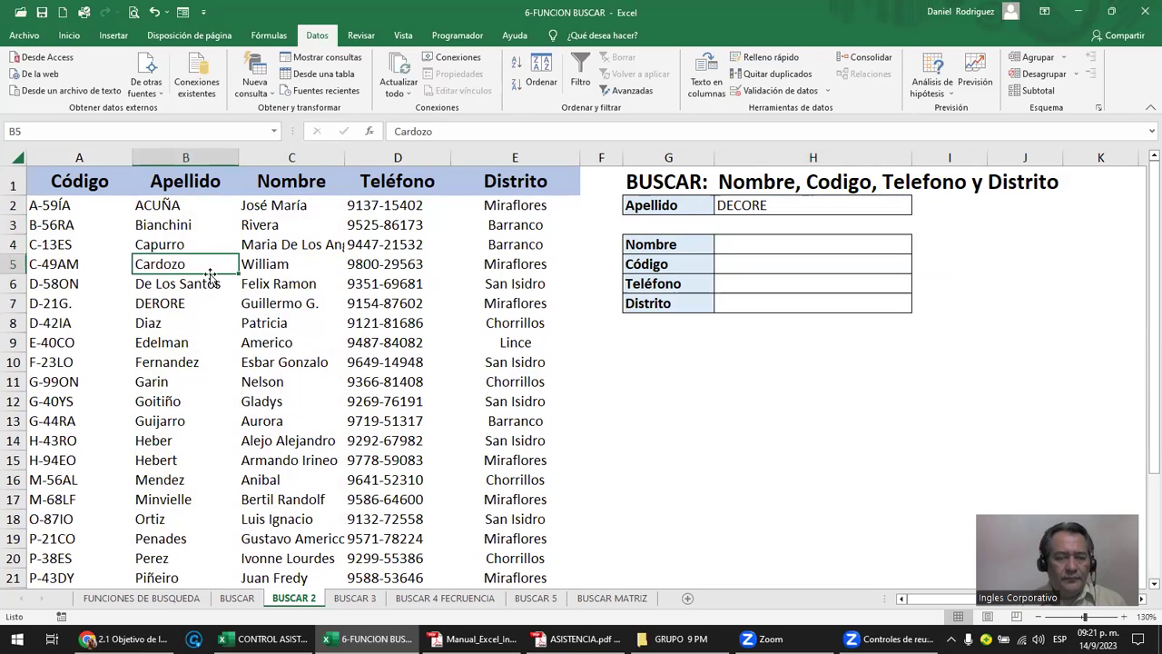
pyautogui.hotkey('ctrl', 'c')
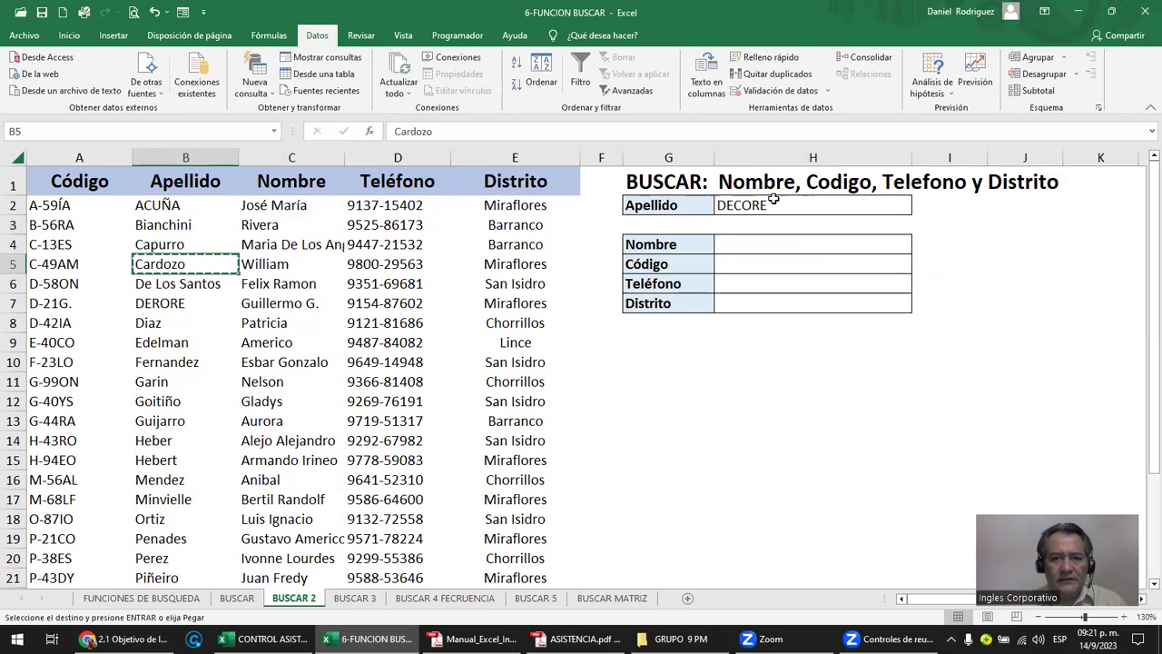
pyautogui.click(767, 205)
pyautogui.hotkey('ctrl', 'v')
pyautogui.press('Escape')
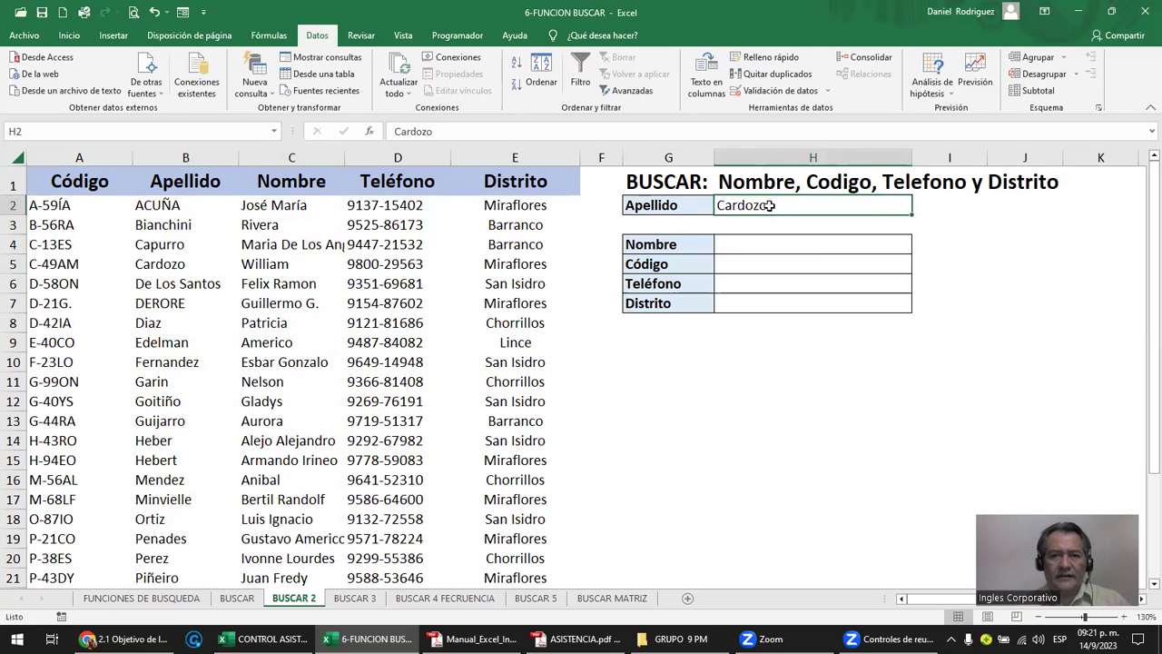
pyautogui.click(165, 263)
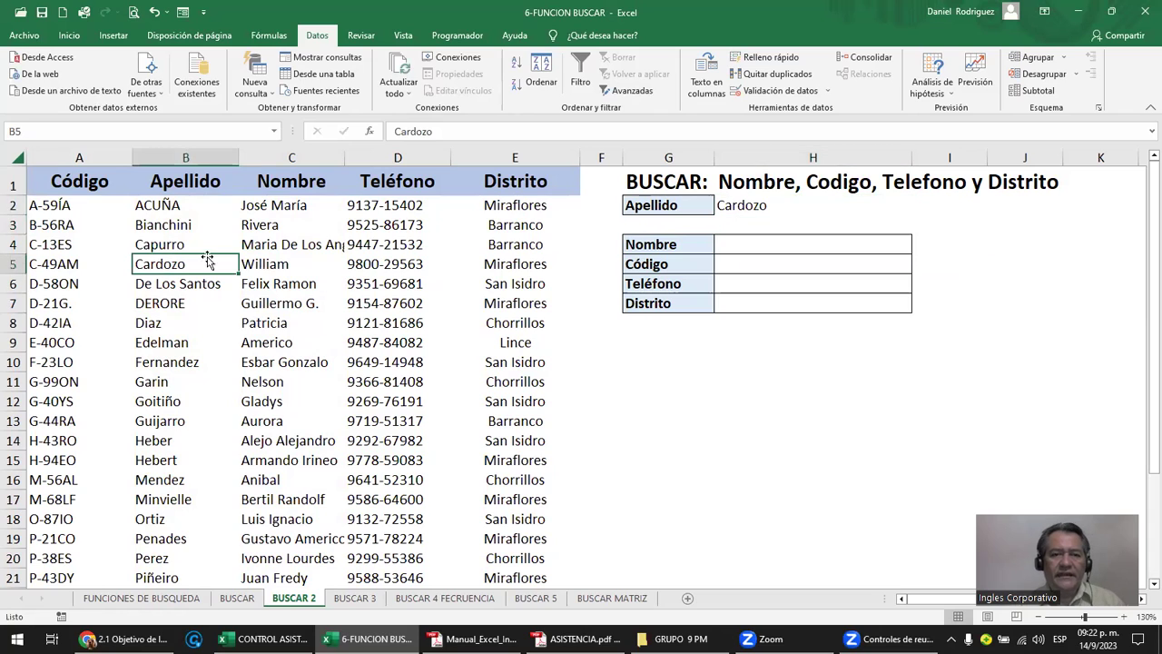
pyautogui.keyDown('ctrl'); pyautogui.click(741, 210); pyautogui.keyUp('ctrl')
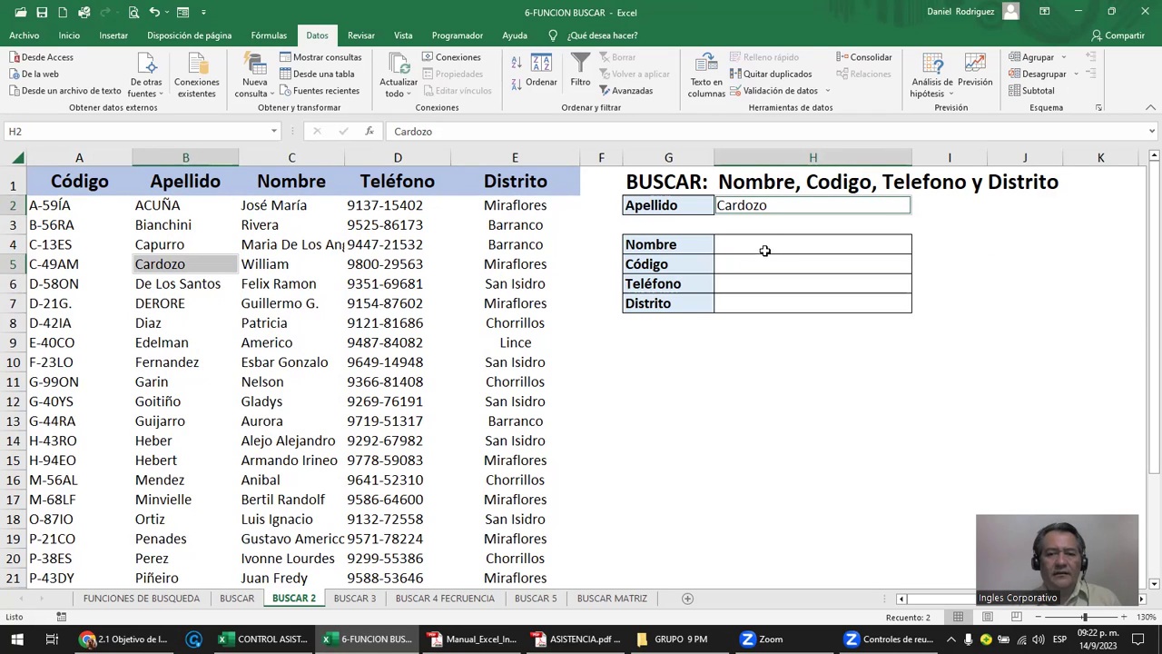
pyautogui.click(798, 252)
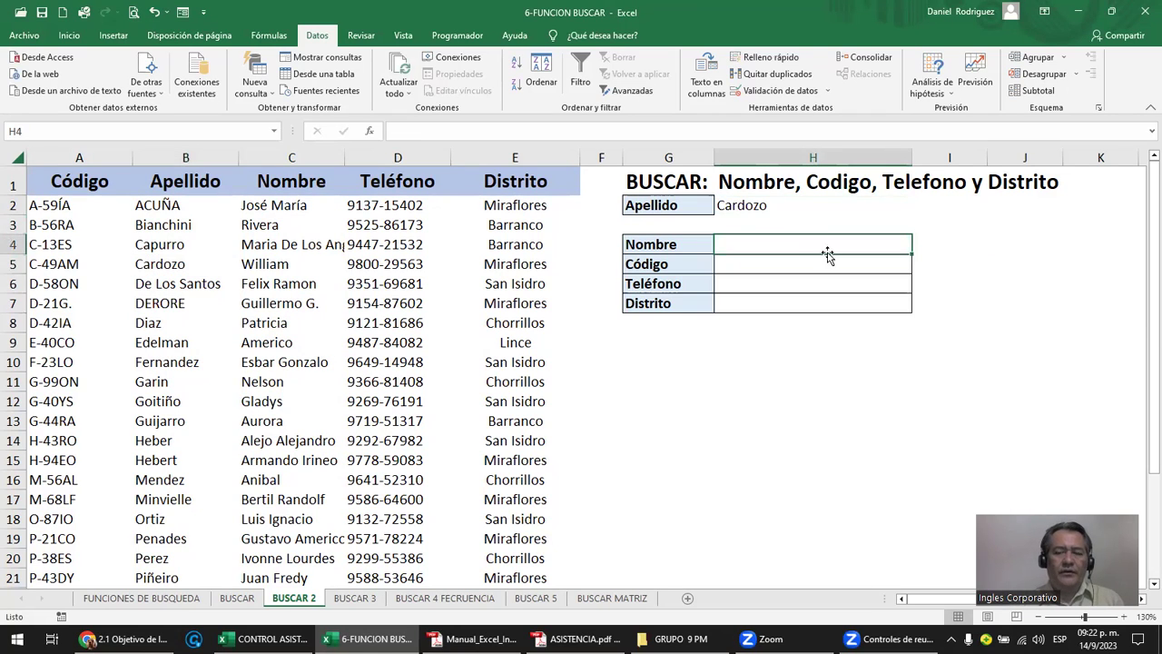
pyautogui.click(755, 205)
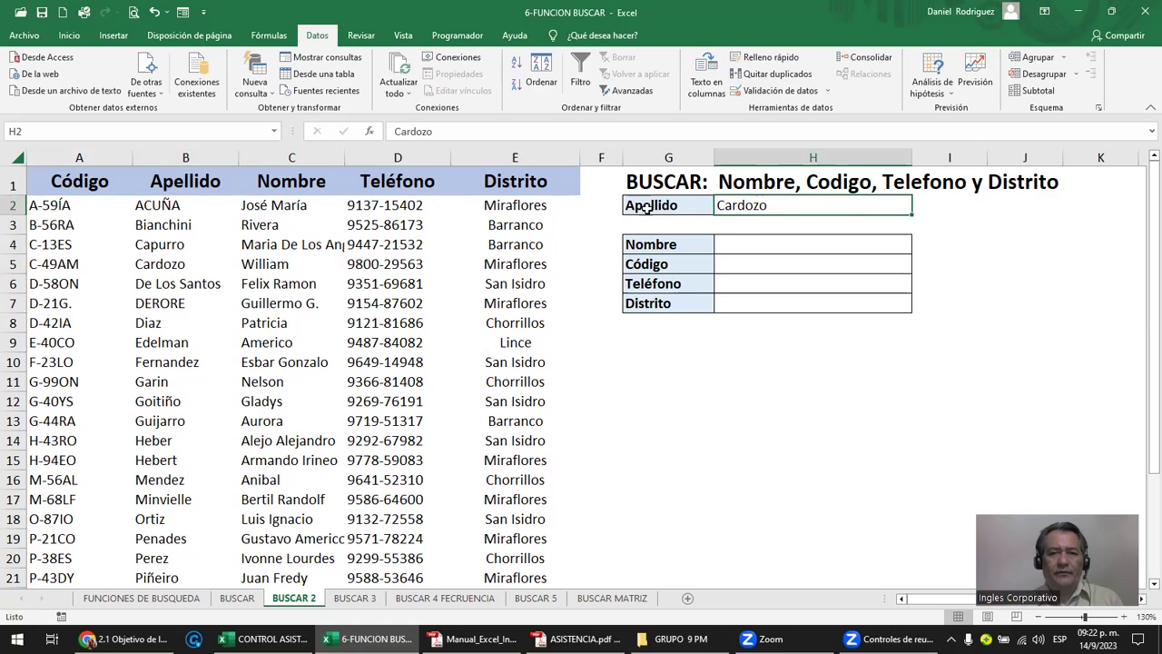
pyautogui.click(746, 245)
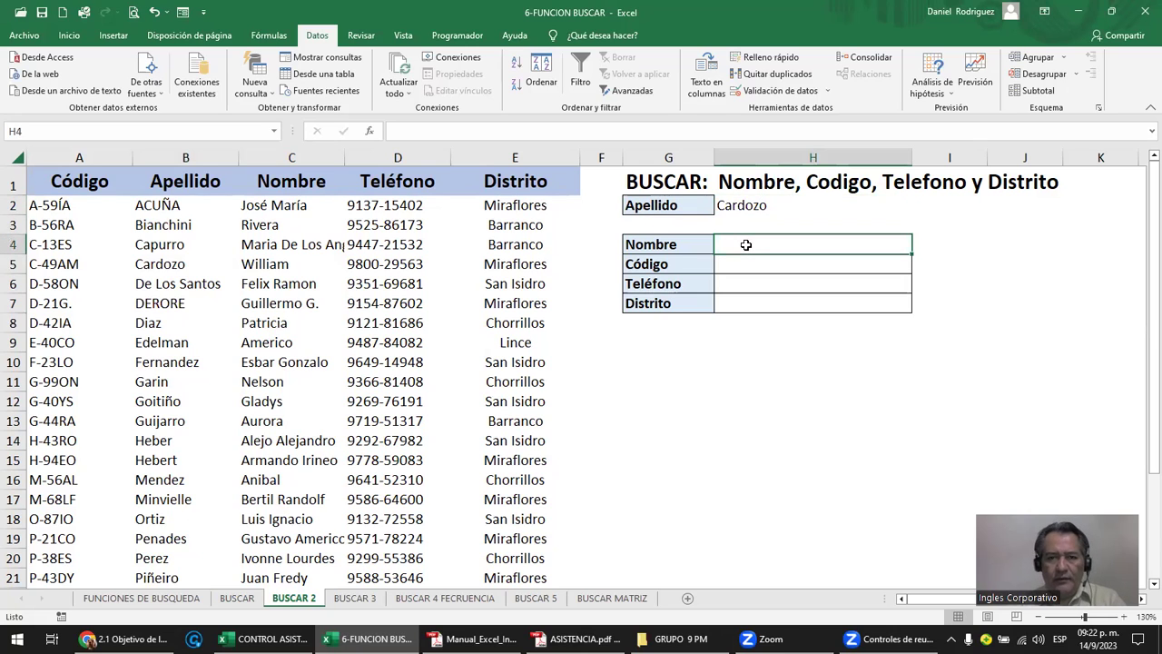
# - Enter =BUSCAR(H2;B2:B27;C2:C27) in H4 to return the matching first name
pyautogui.write('=')
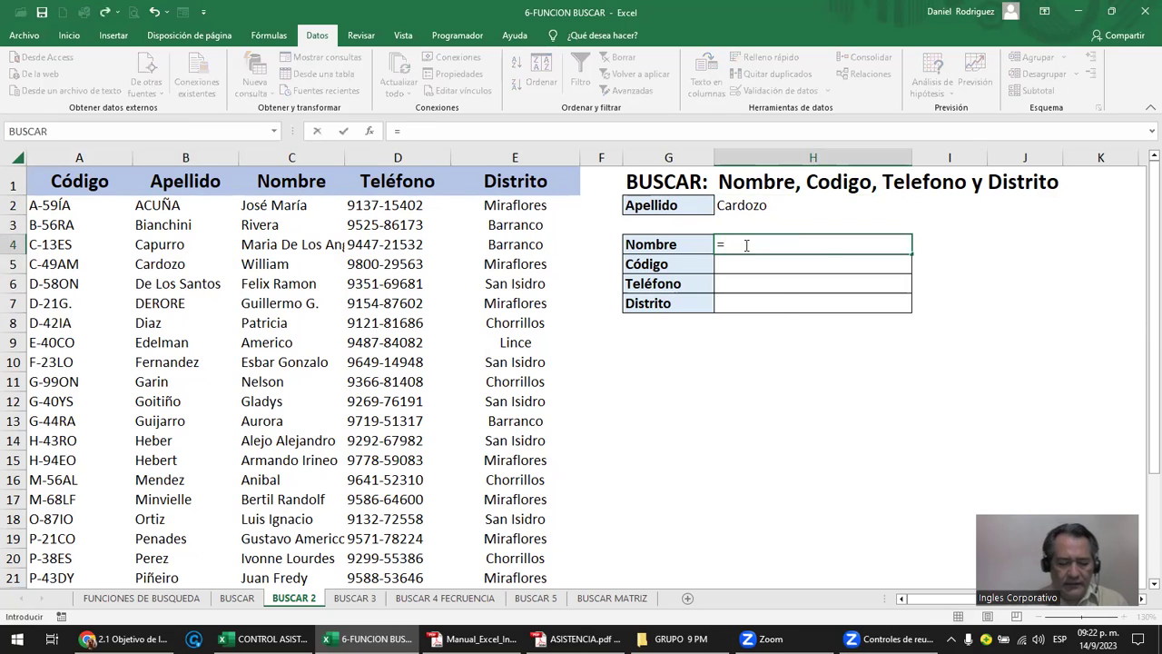
pyautogui.write('BUSCAR')
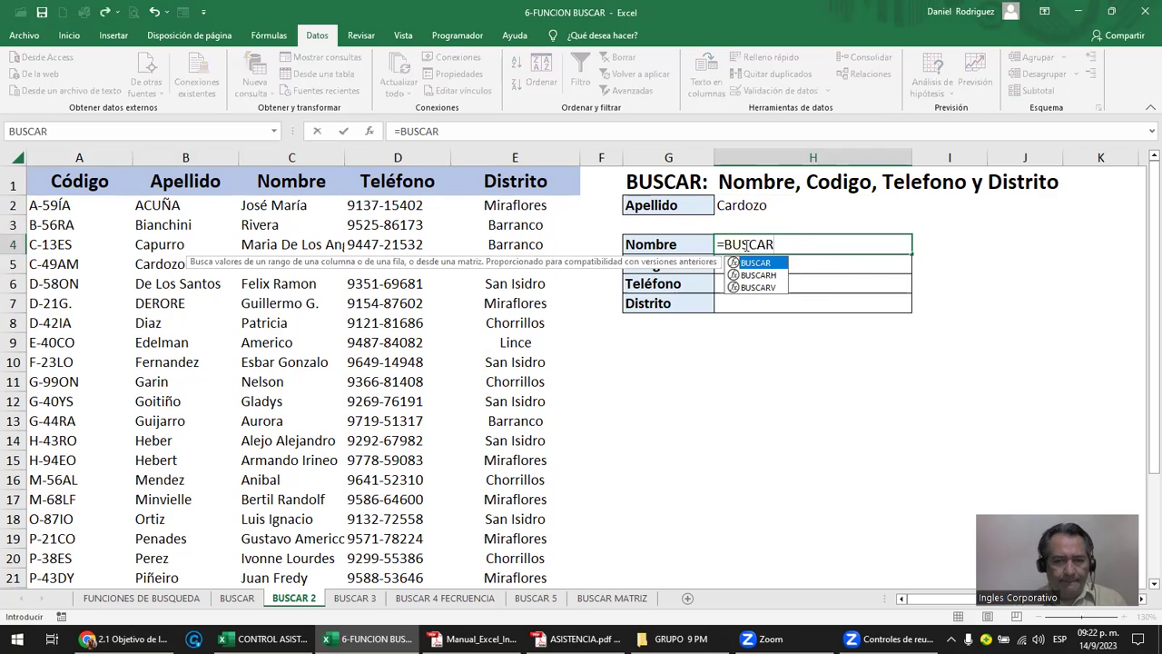
pyautogui.write('(')
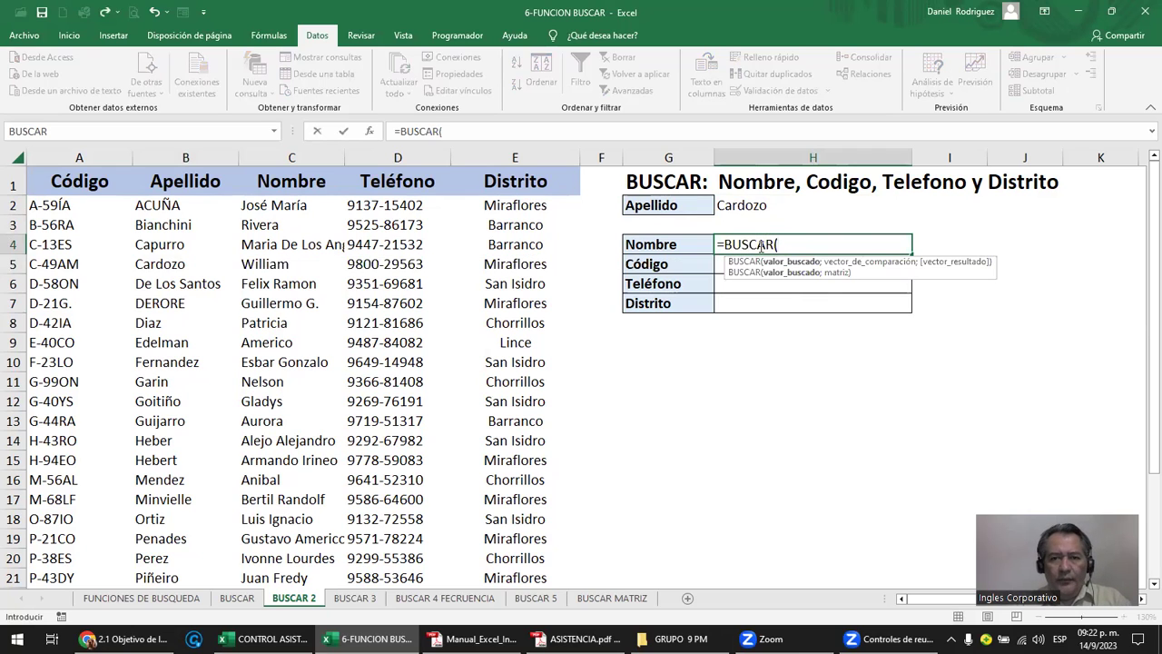
pyautogui.click(740, 206)
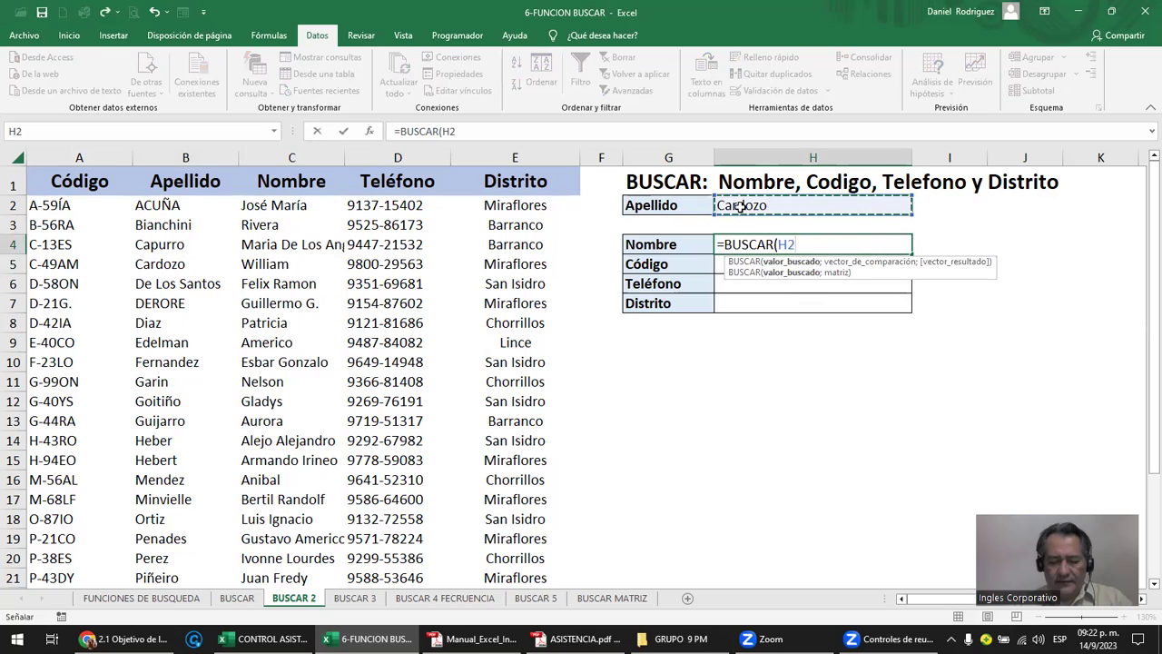
pyautogui.write(';')
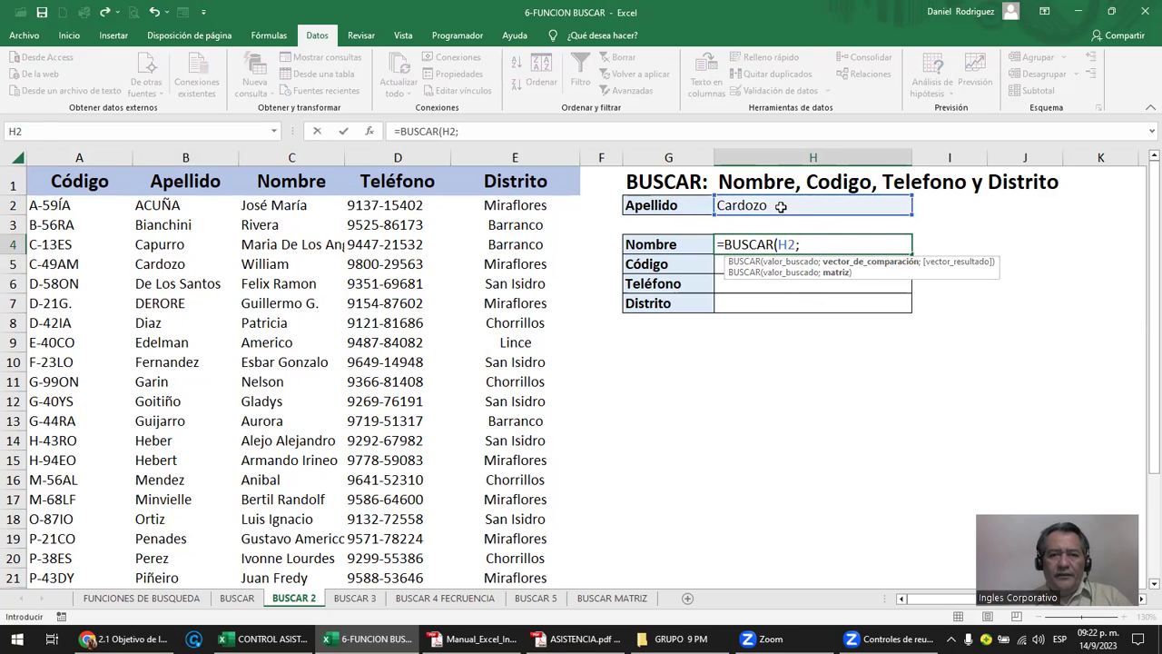
pyautogui.moveTo(182, 205)
pyautogui.mouseDown()
pyautogui.moveTo(159, 583)
pyautogui.moveTo(160, 529)
pyautogui.mouseUp()
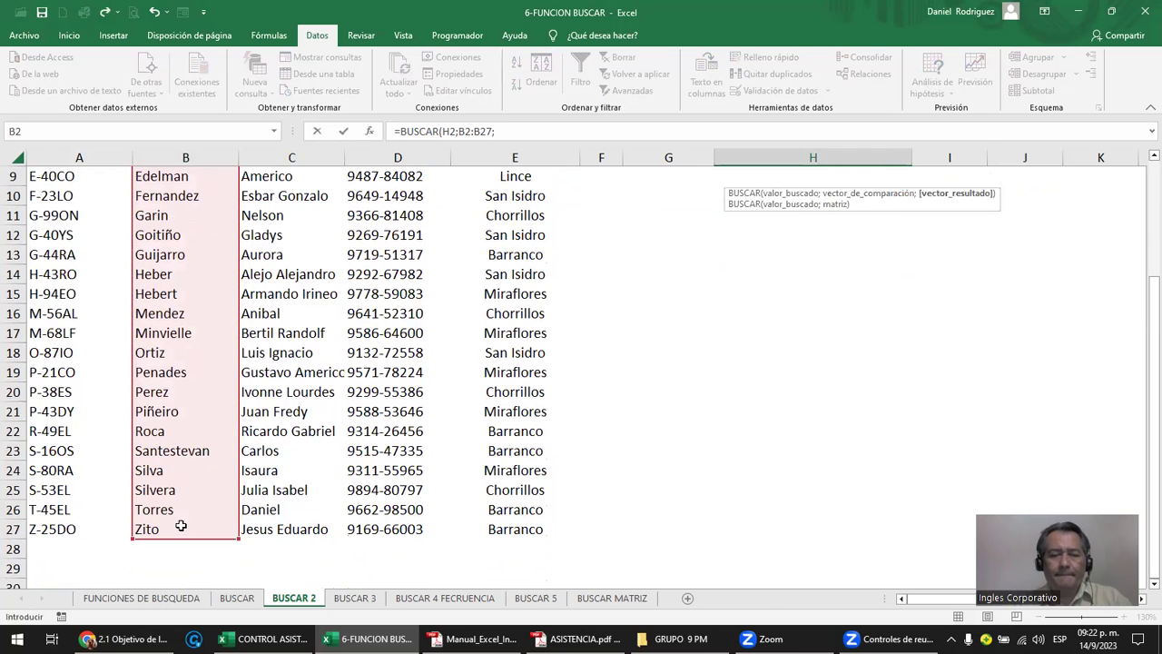
pyautogui.write(';')
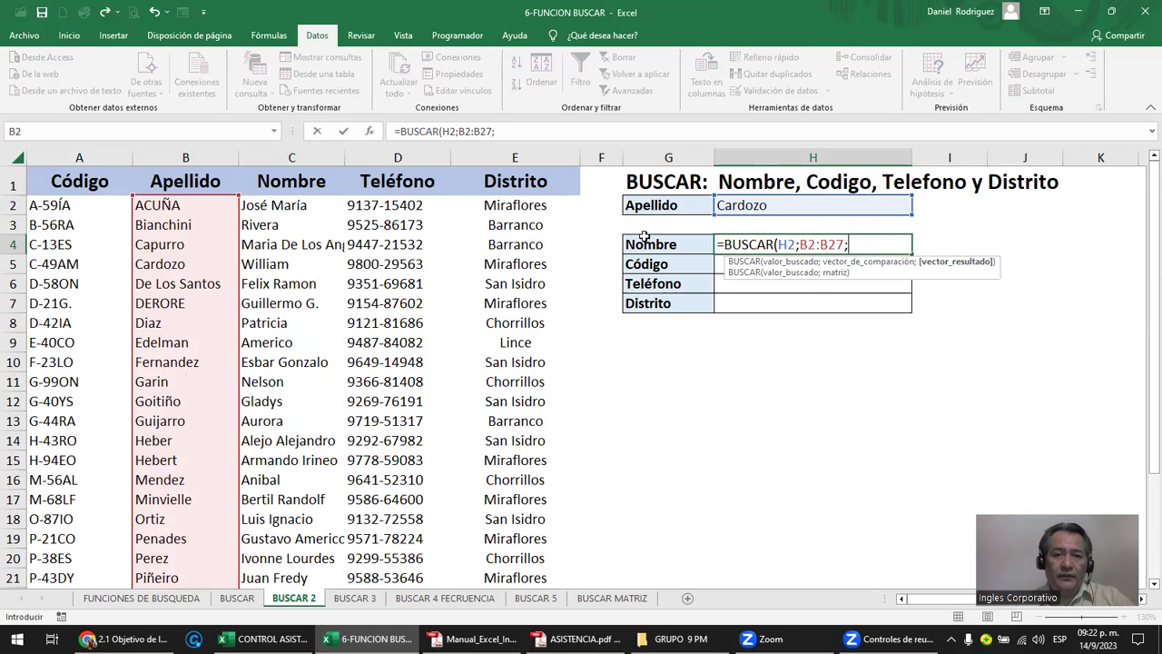
pyautogui.click(300, 205)
pyautogui.moveTo(300, 205)
pyautogui.mouseDown()
pyautogui.moveTo(345, 555)
pyautogui.moveTo(309, 529)
pyautogui.mouseUp()
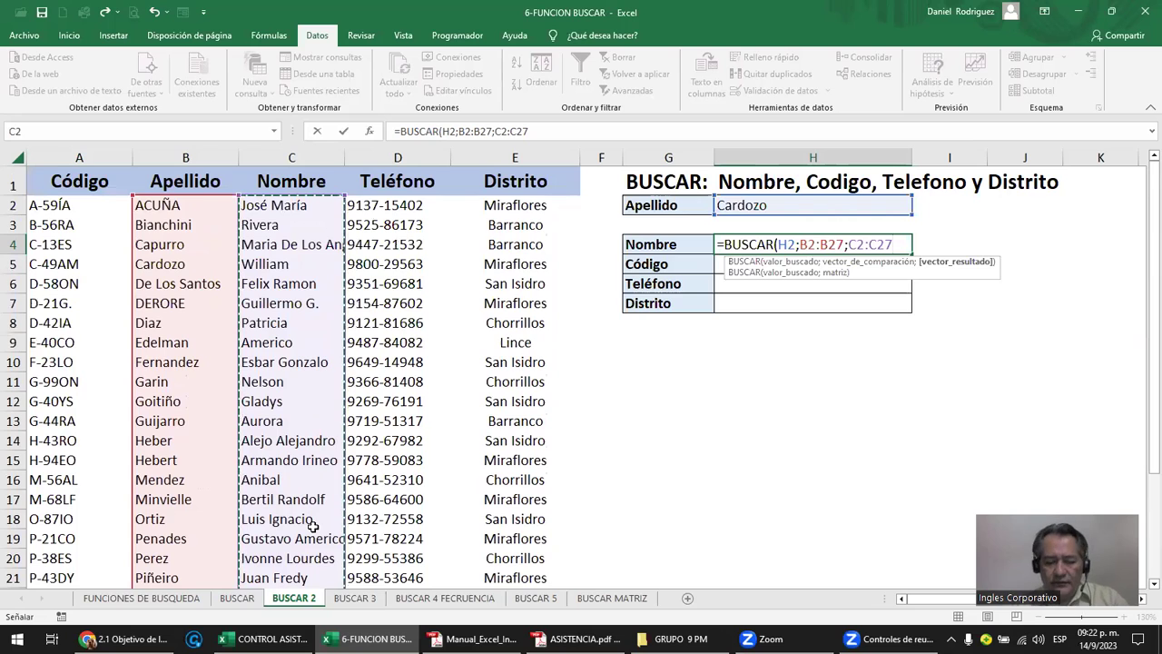
pyautogui.write(')')
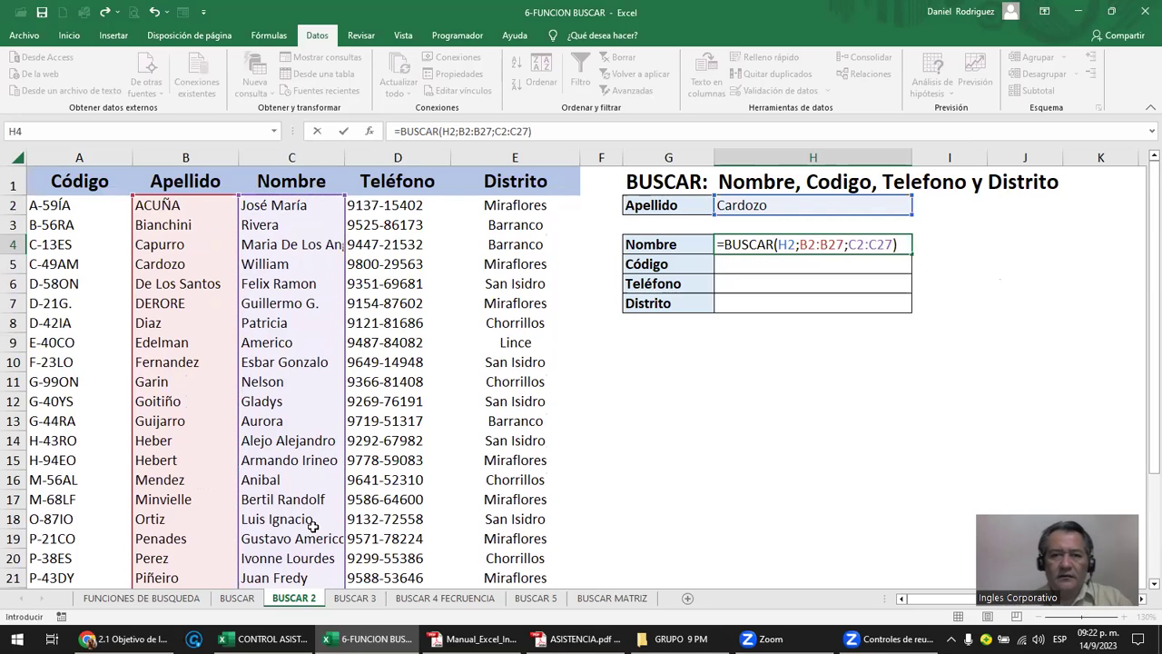
pyautogui.hotkey('ctrl', 'Return')
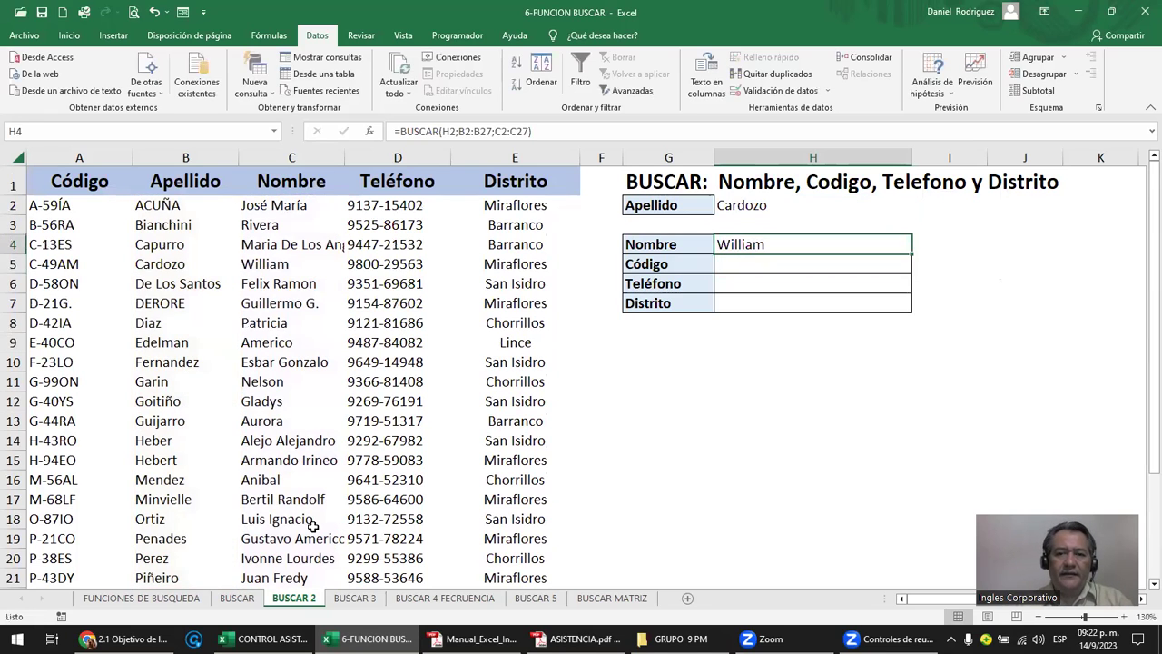
# - Colour the matched record in A5:E5 with red font
pyautogui.click(755, 208)
pyautogui.moveTo(55, 264); pyautogui.dragTo(501, 266)
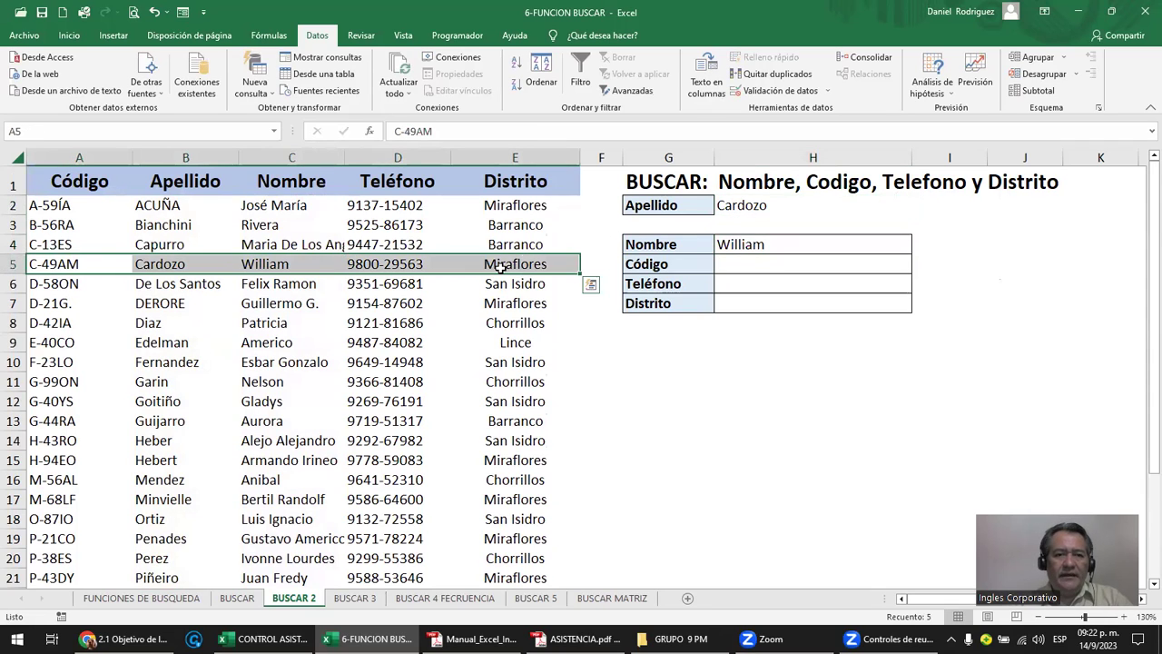
pyautogui.click(69, 35)
pyautogui.click(266, 84)
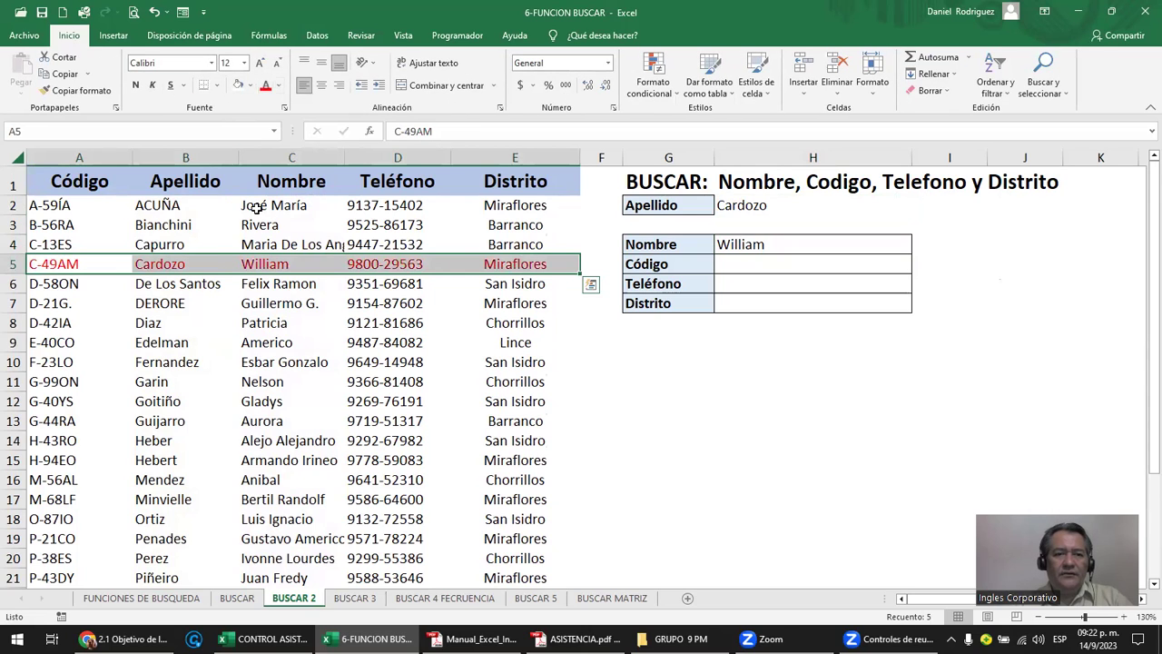
pyautogui.click(725, 395)
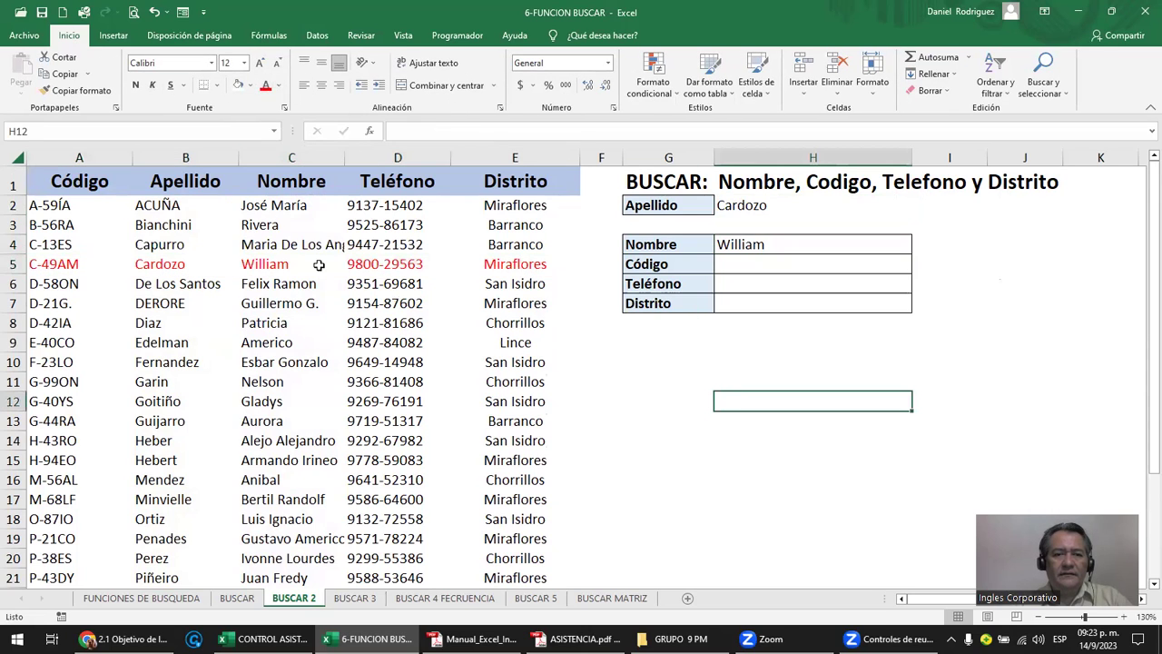
# - Review the lookup value in H2 and the lookup formula in H4
pyautogui.click(164, 269)
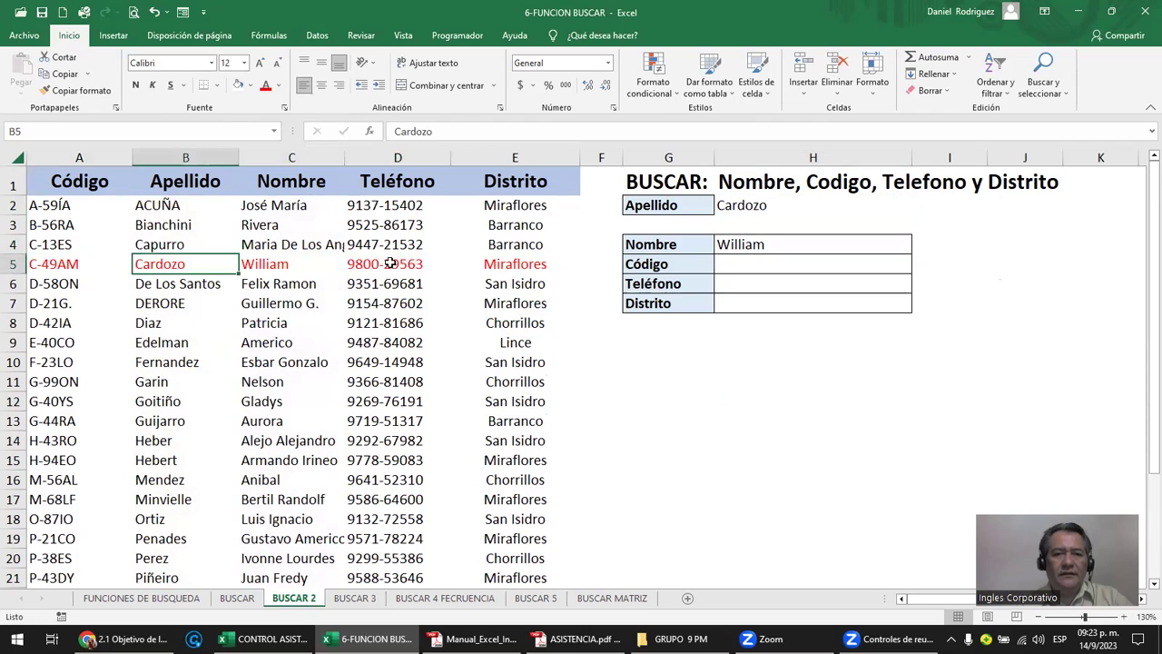
pyautogui.click(759, 206)
pyautogui.doubleClick(759, 205)
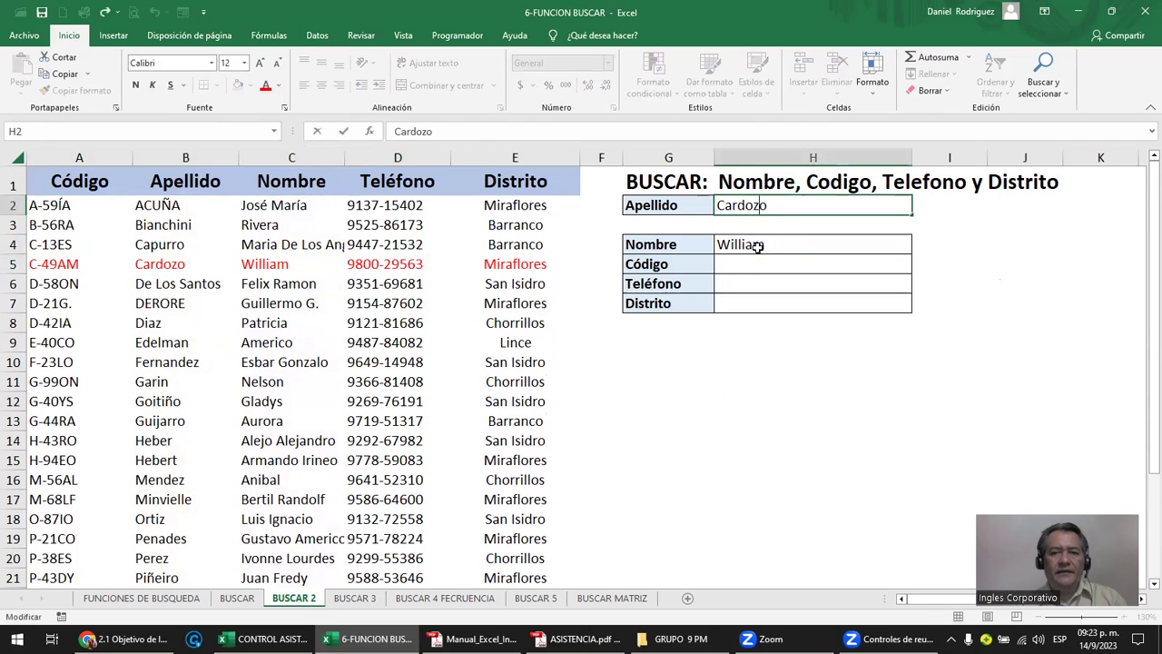
pyautogui.doubleClick(759, 247)
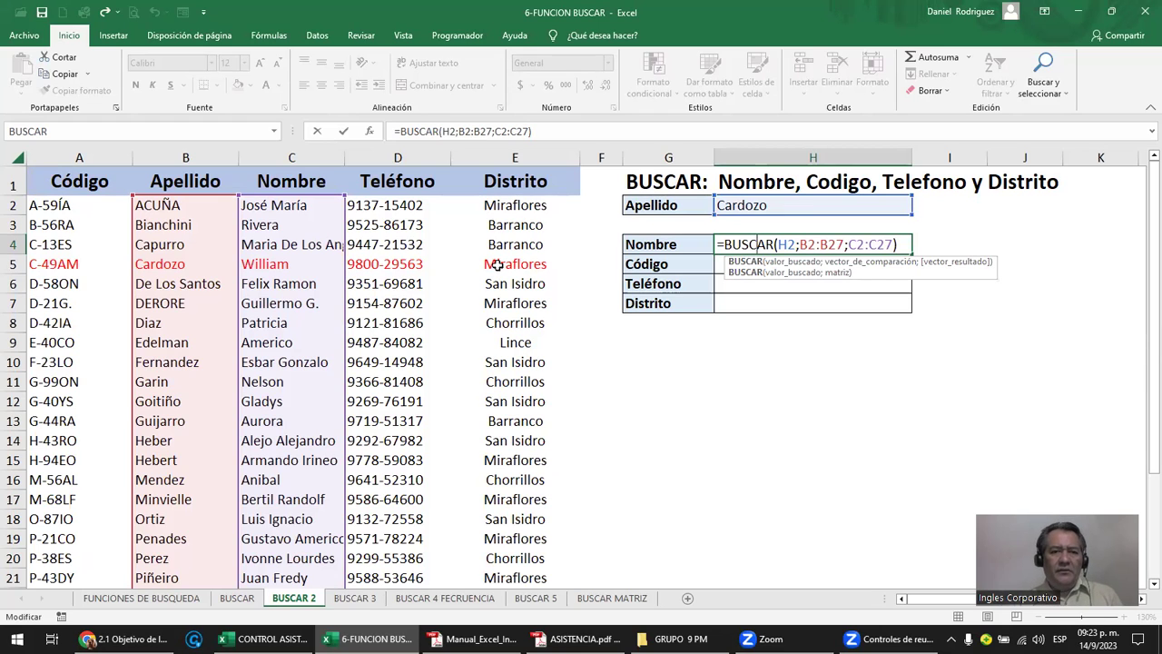
# - Edit the H4 formula and make the lookup value reference absolute as $H$2
pyautogui.click(68, 264)
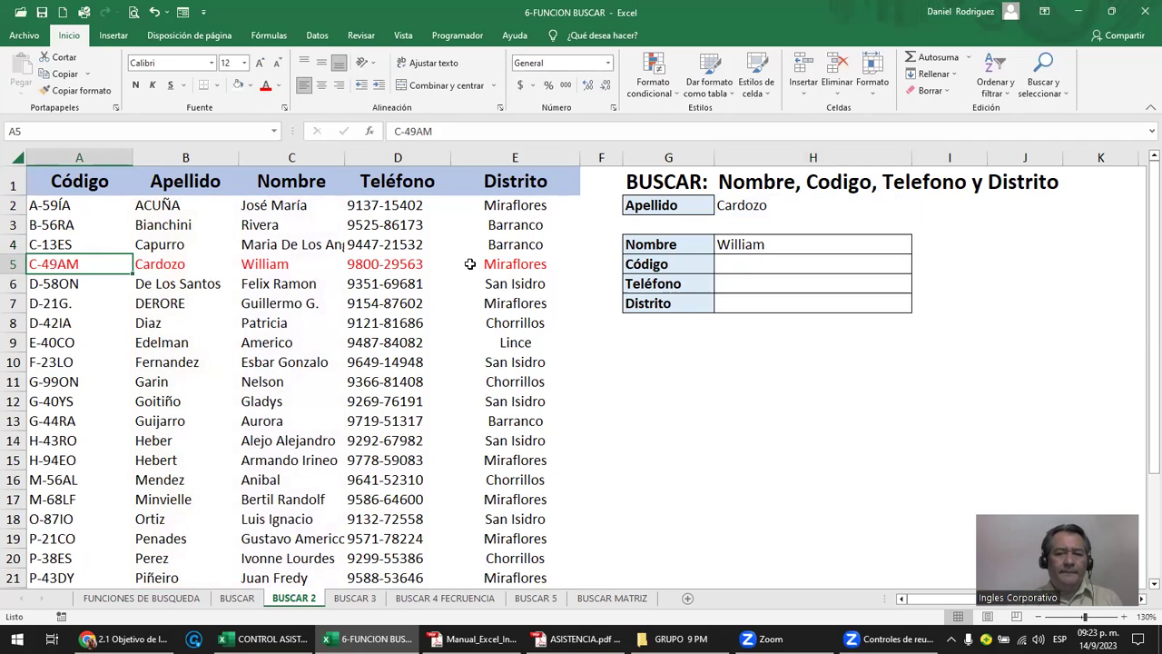
pyautogui.click(745, 268)
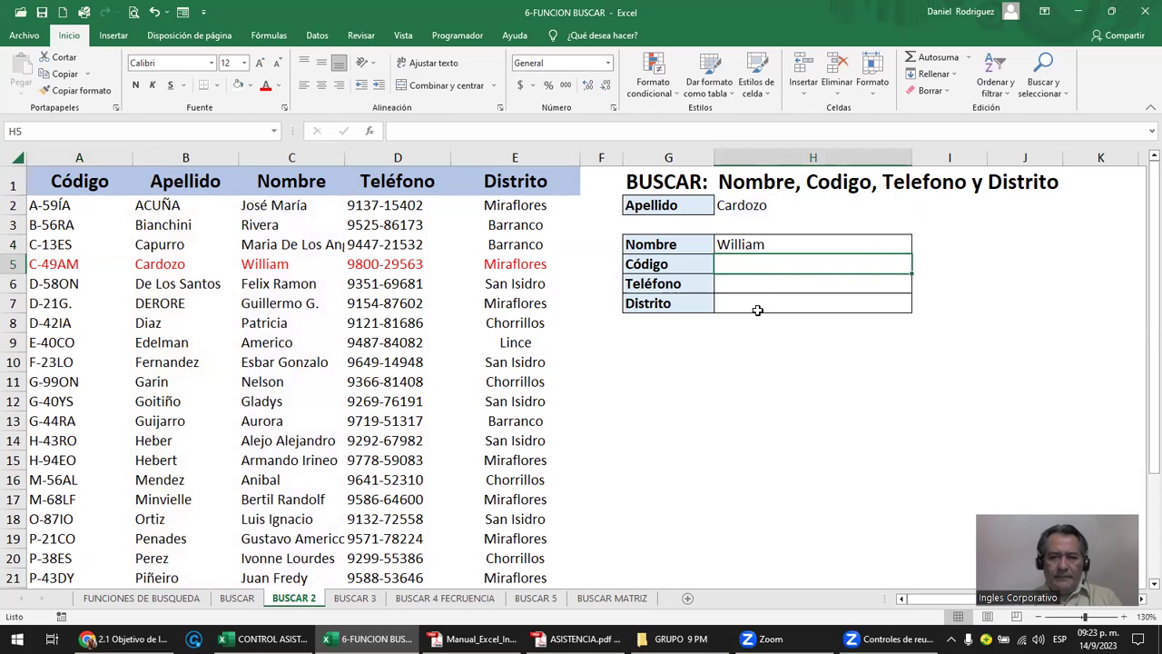
pyautogui.press('Up')
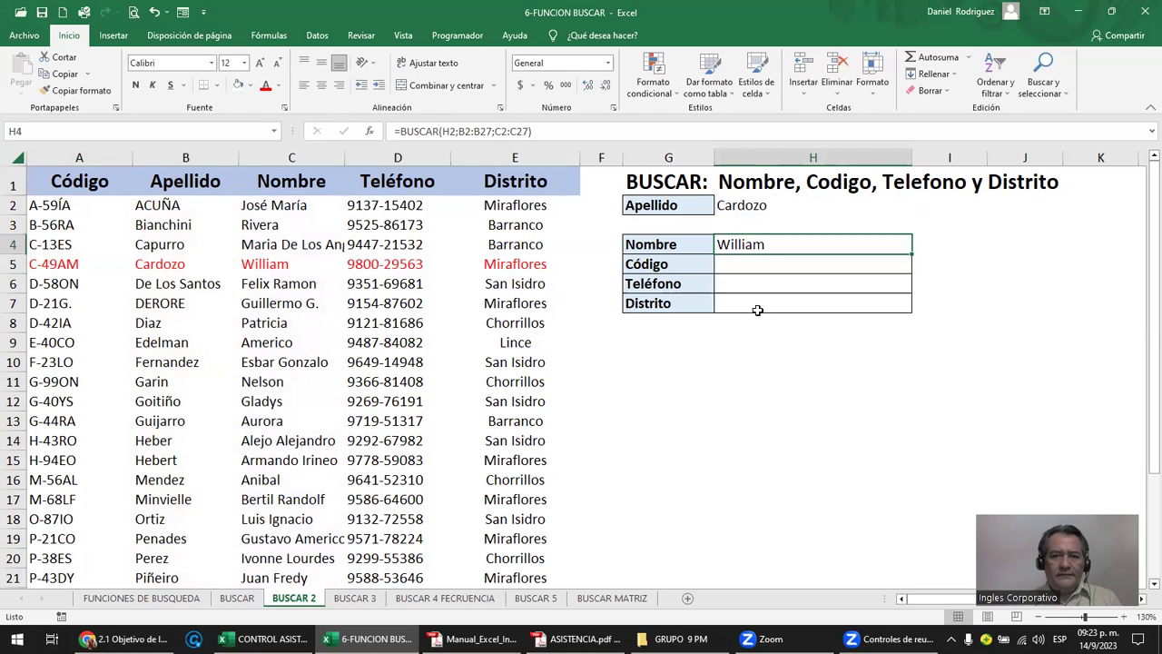
pyautogui.press('F2')
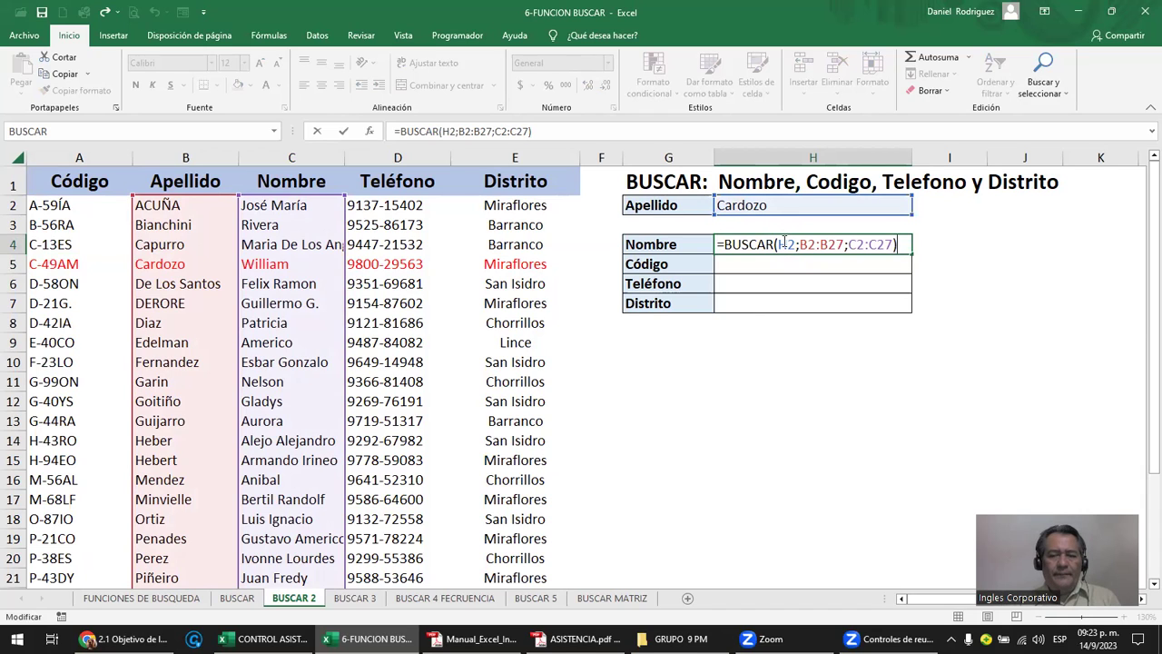
pyautogui.click(785, 244)
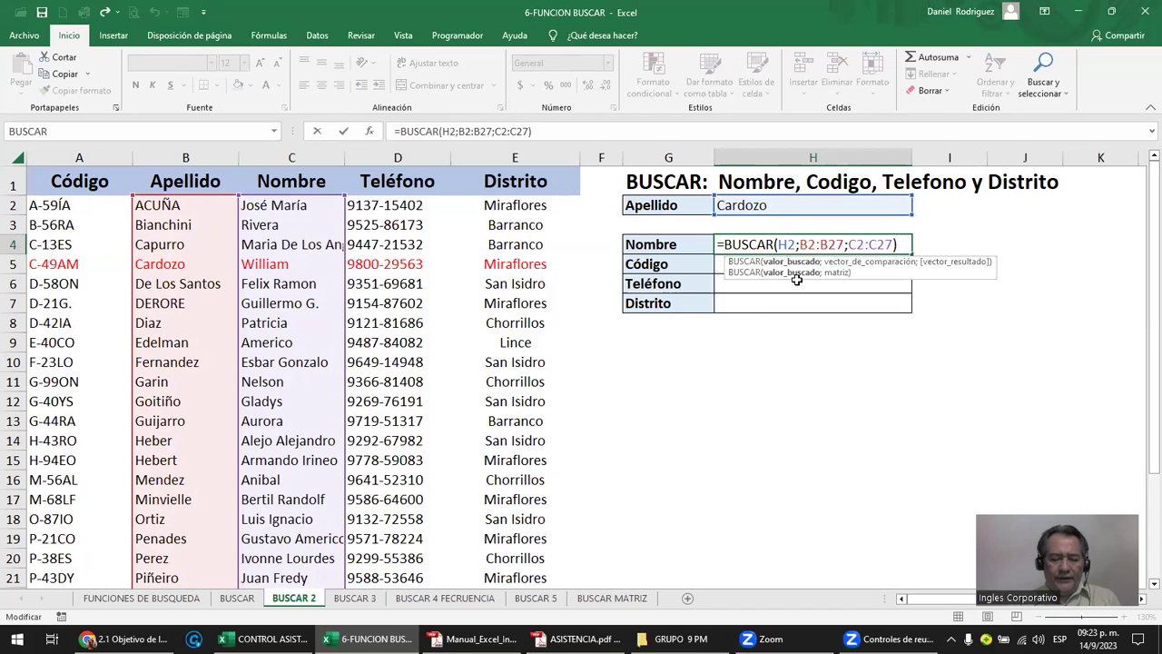
pyautogui.press('F4')
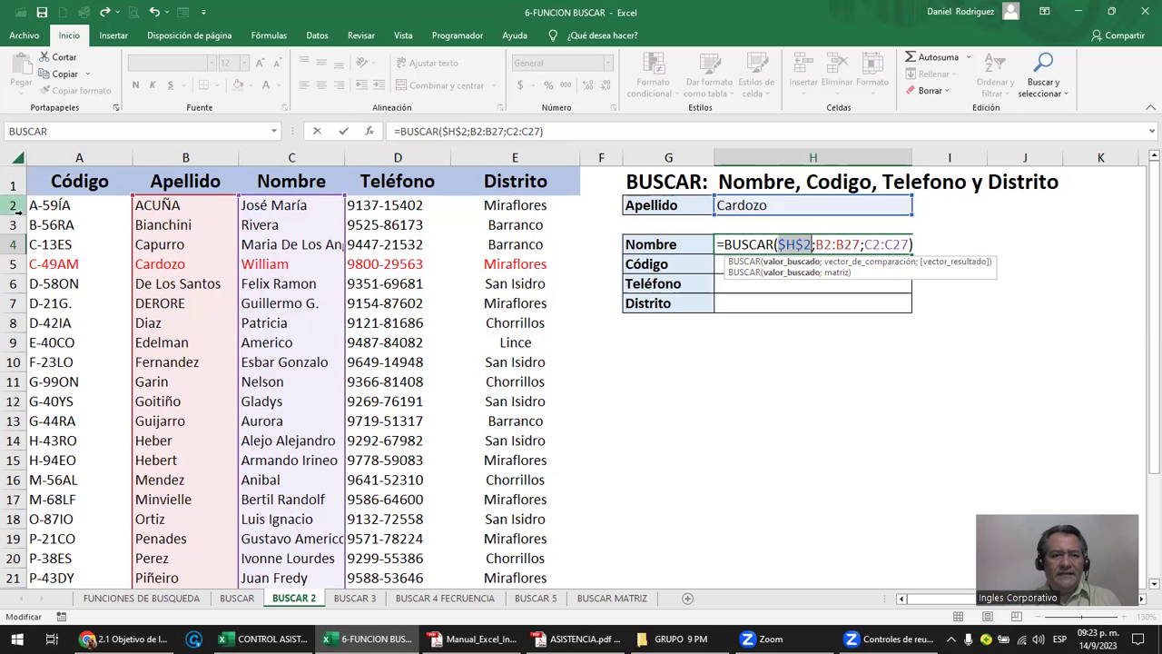
# - Lock the ranges as $B$2:$B$27 and $C$2:$C$27 and confirm the formula
pyautogui.scroll(-2, 124, 331)
pyautogui.scroll(-2, 124, 331)
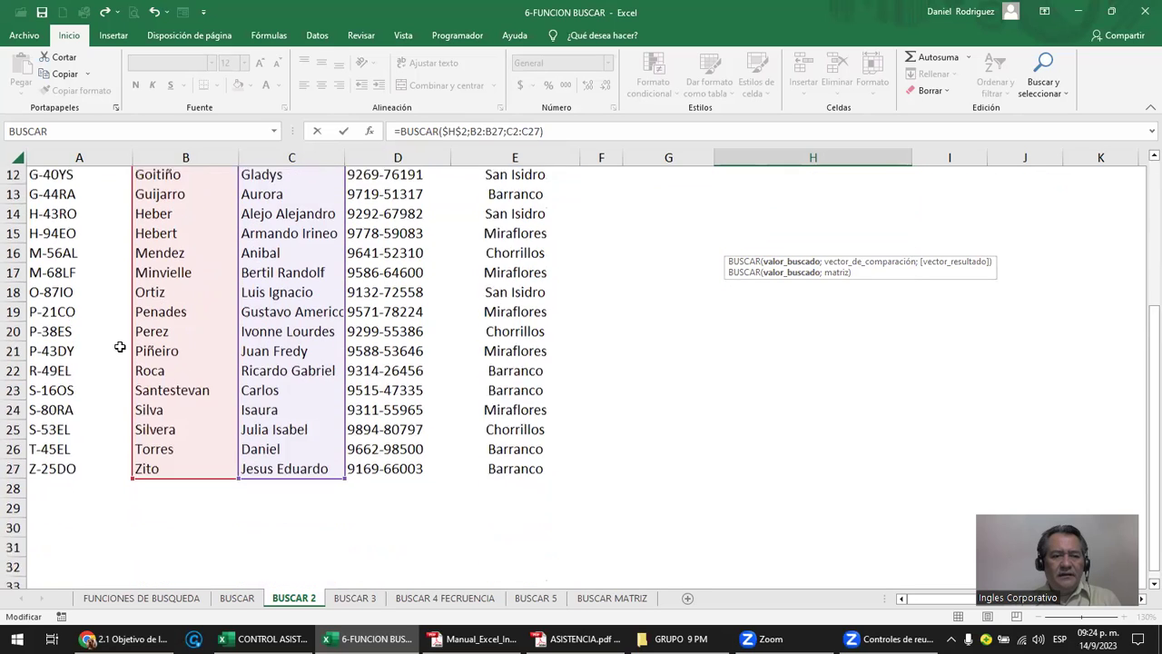
pyautogui.scroll(4, 13, 450)
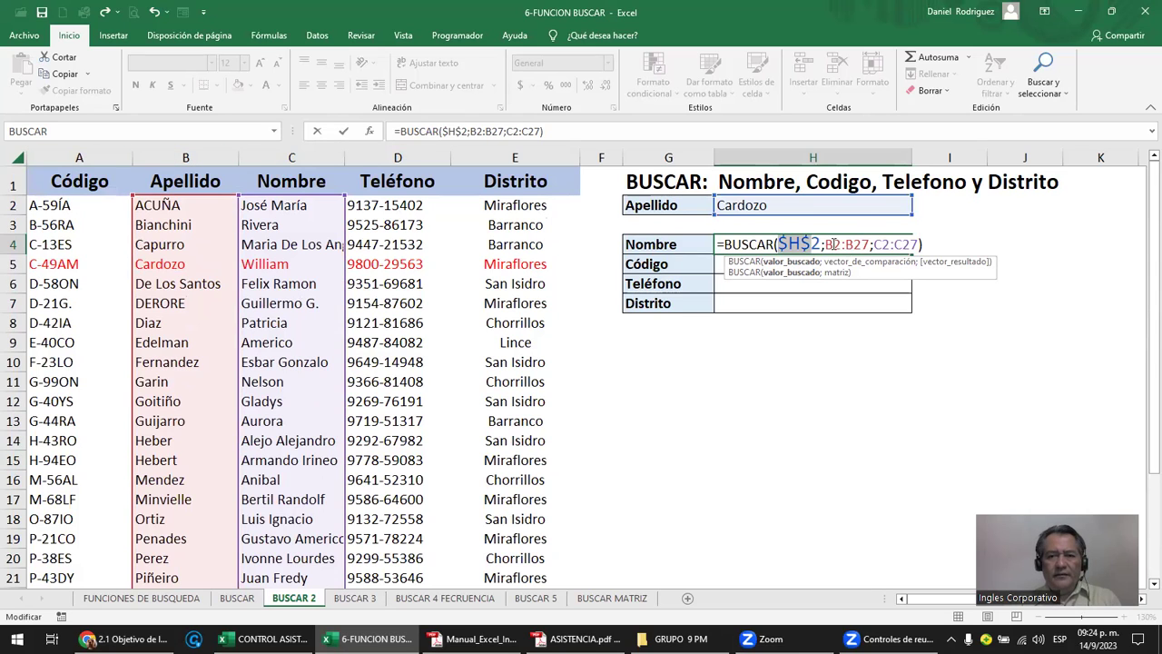
pyautogui.click(839, 243)
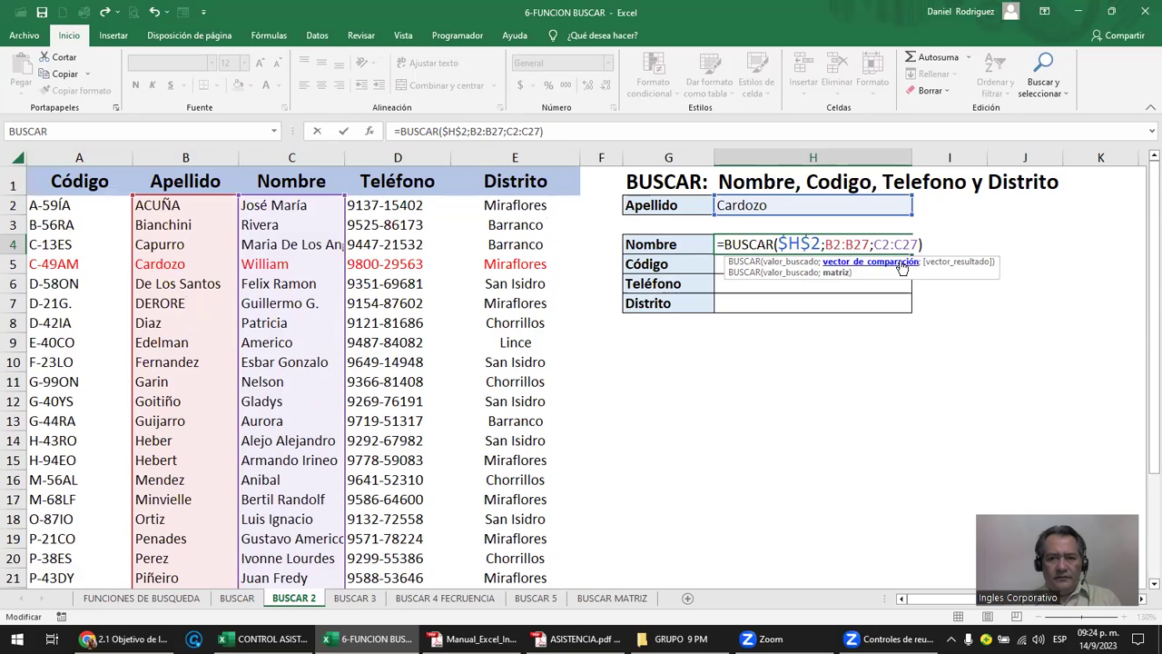
pyautogui.press('F4')
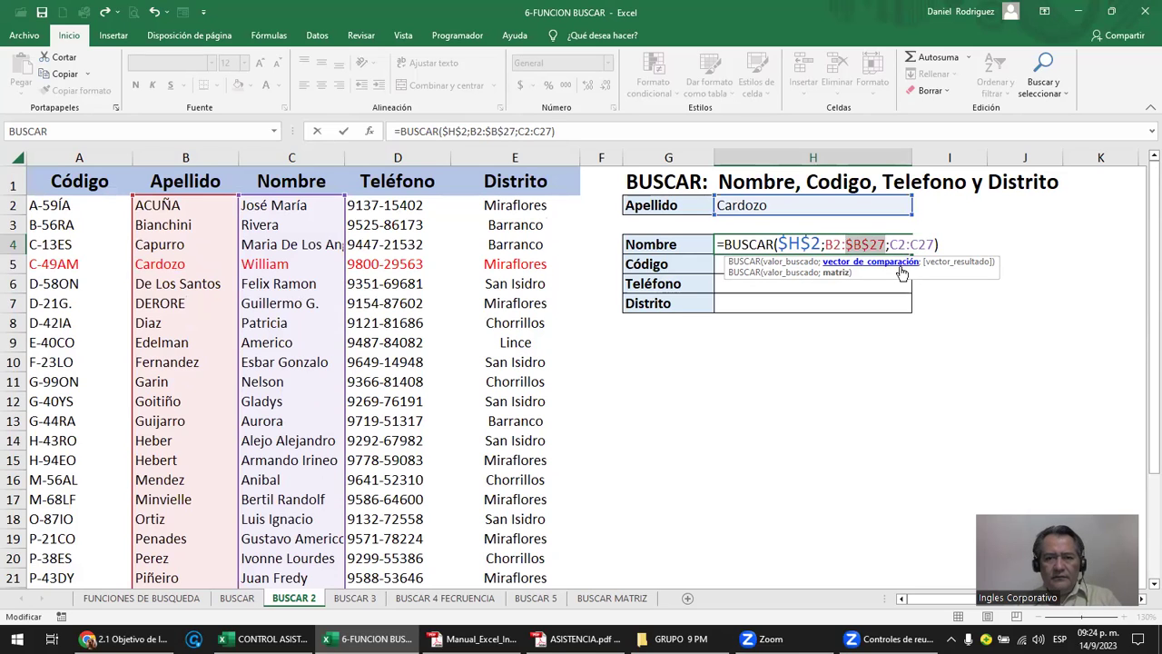
pyautogui.click(830, 243)
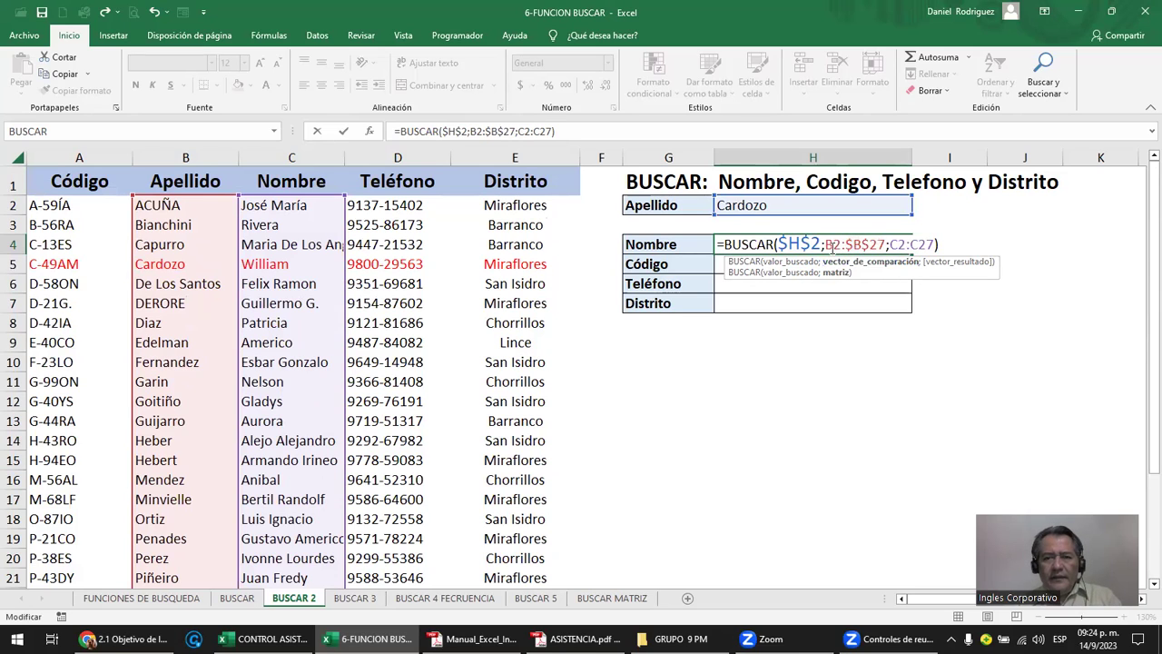
pyautogui.press('F4')
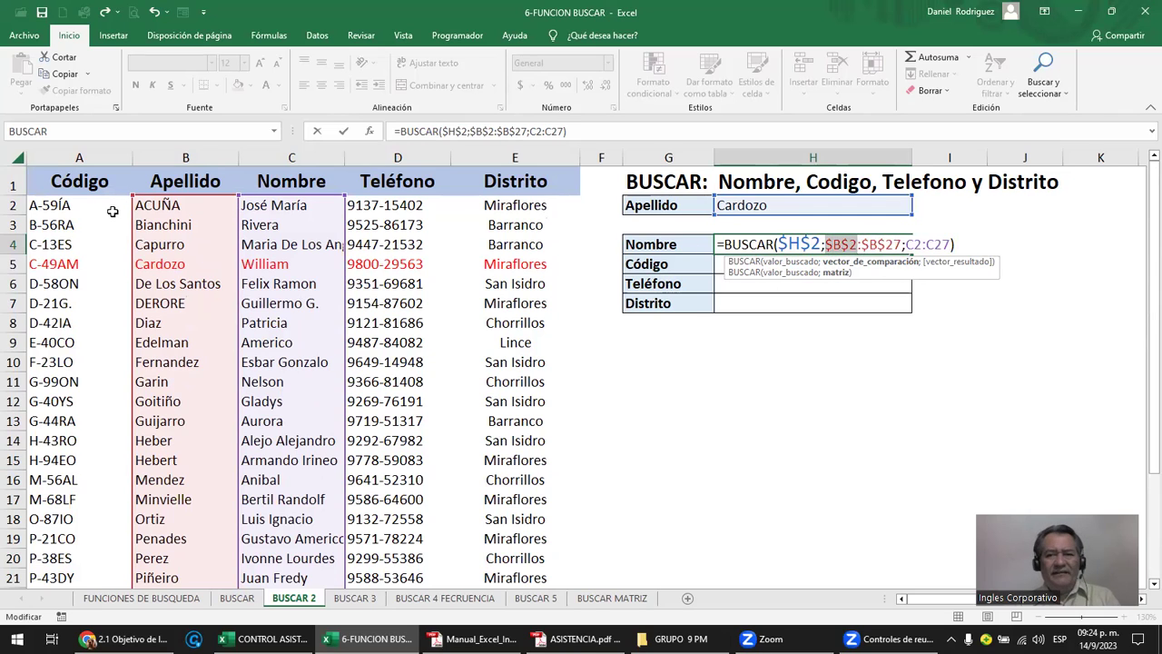
pyautogui.click(912, 244)
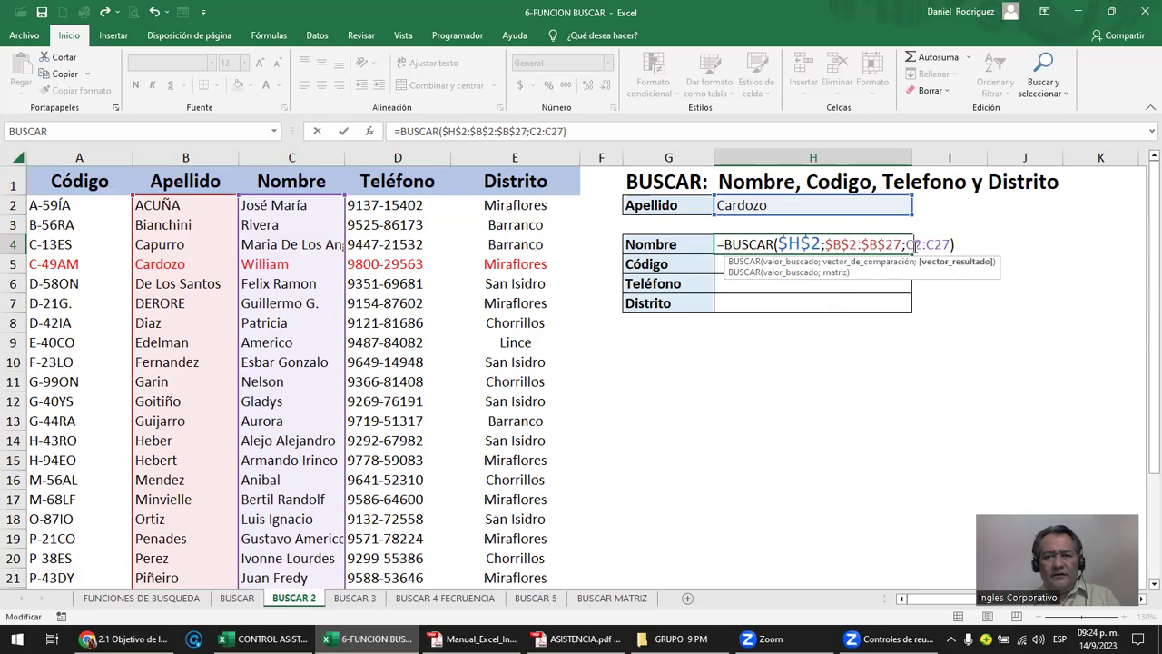
pyautogui.press('F4')
pyautogui.click(954, 244)
pyautogui.press('F4')
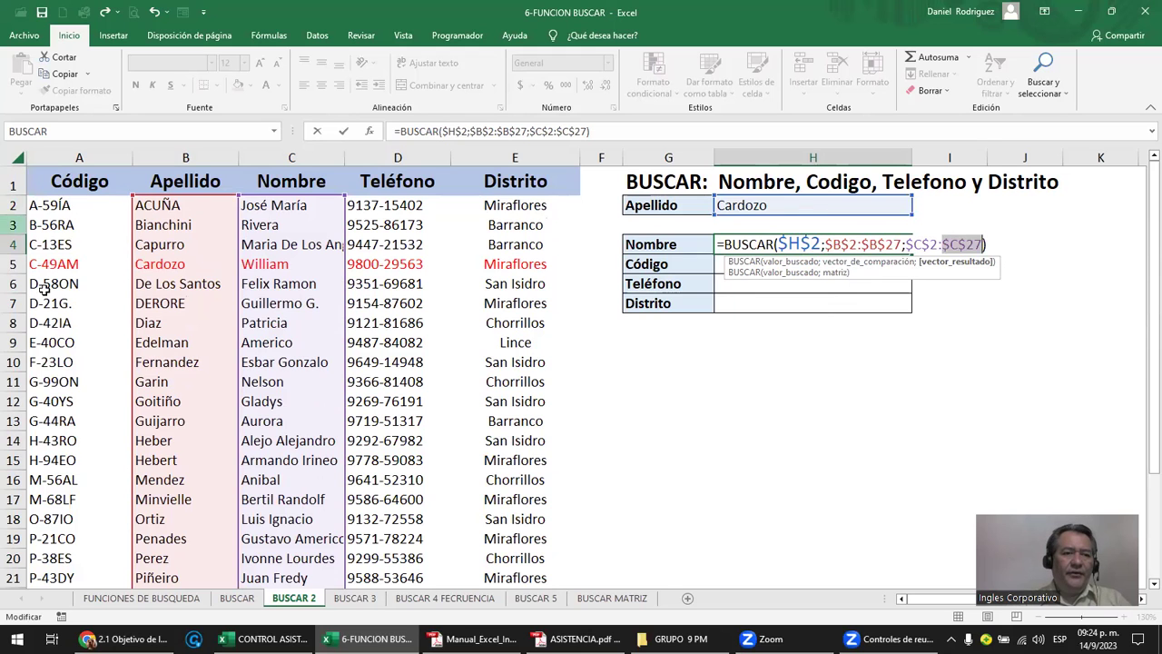
pyautogui.scroll(-2, 14, 224)
pyautogui.scroll(-2, 68, 331)
pyautogui.scroll(4, 111, 404)
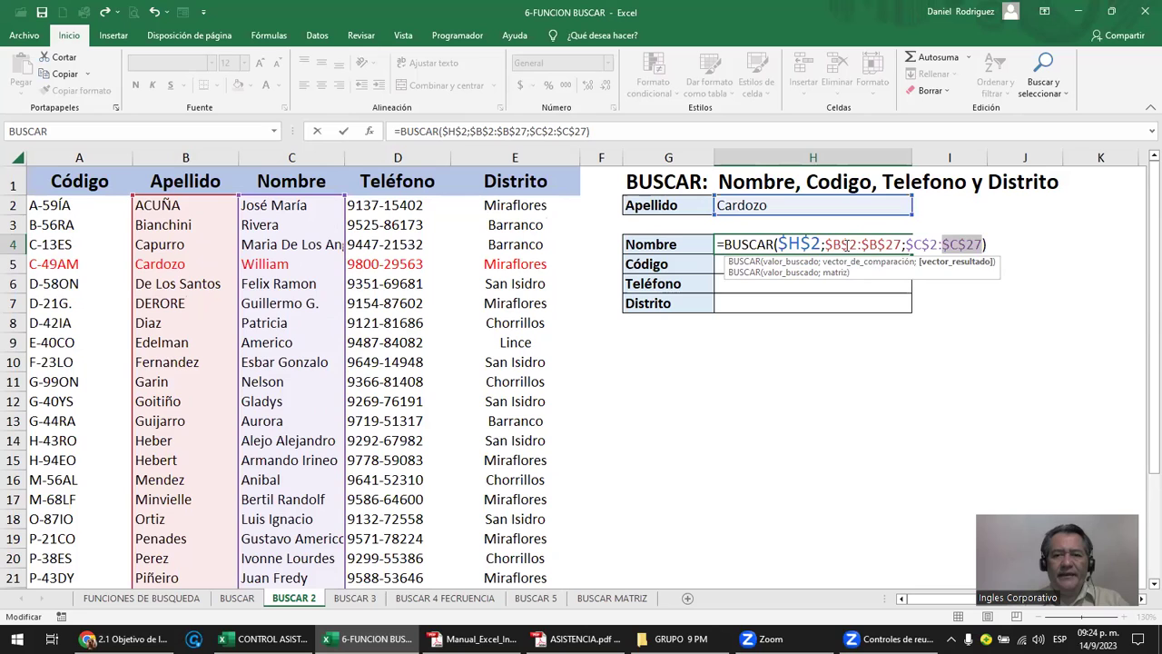
pyautogui.hotkey('ctrl', 'Return')
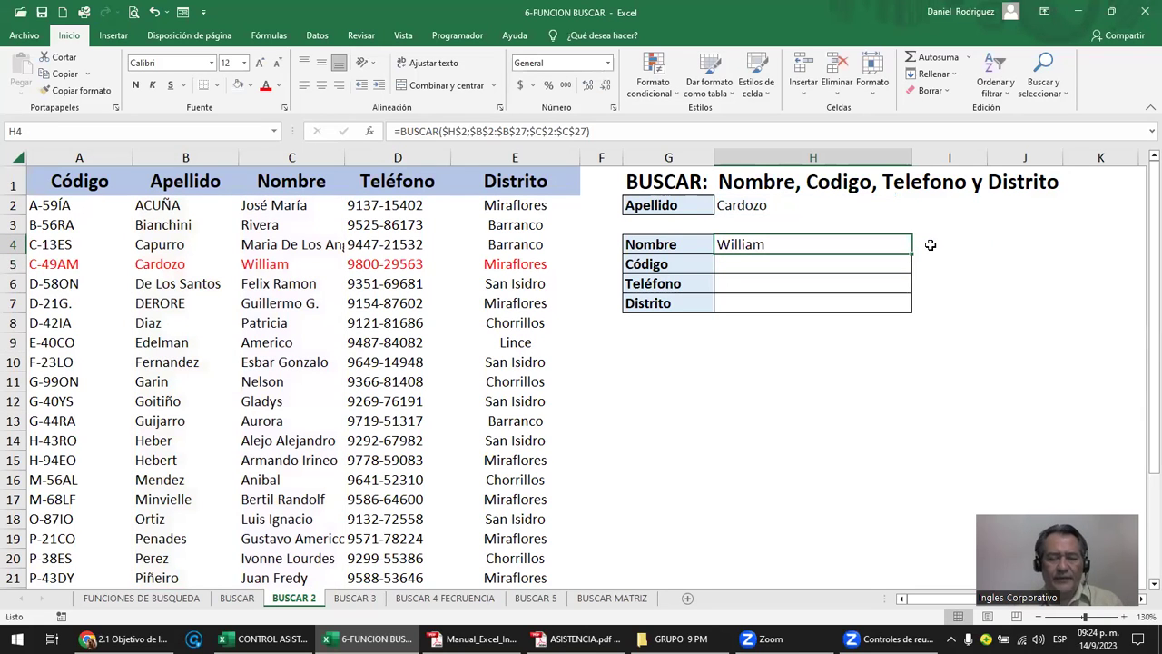
# - Copy the H4 lookup formula into the Código cell H5
pyautogui.hotkey('ctrl', 'c')
pyautogui.press('Down')
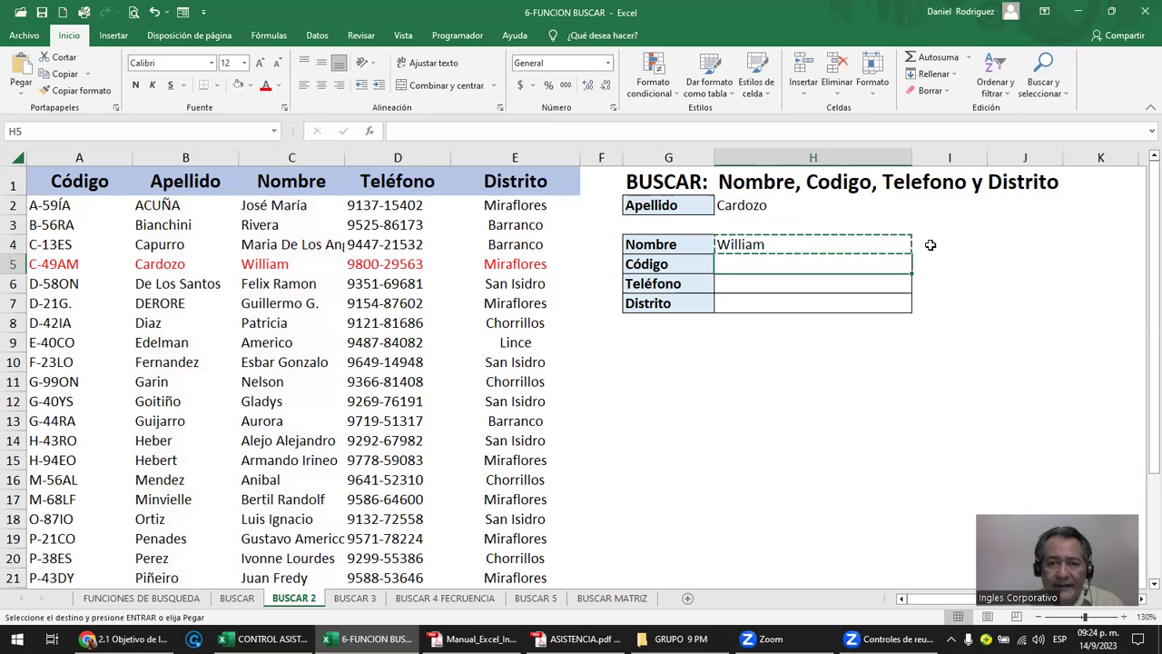
pyautogui.press('Return')
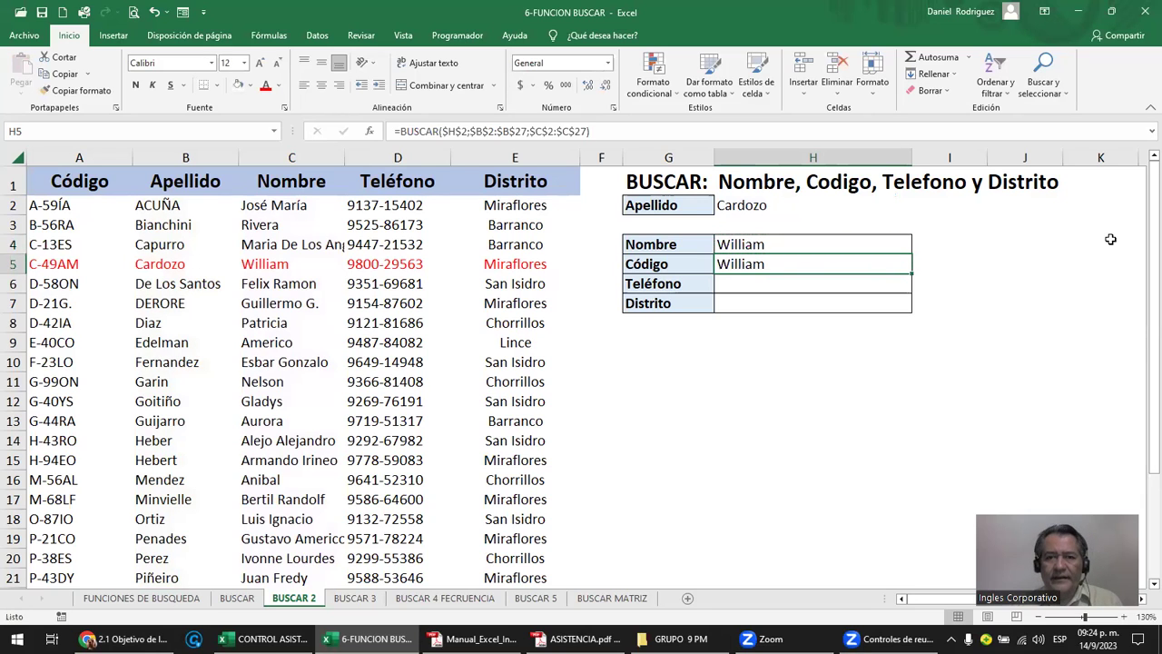
pyautogui.doubleClick(818, 273)
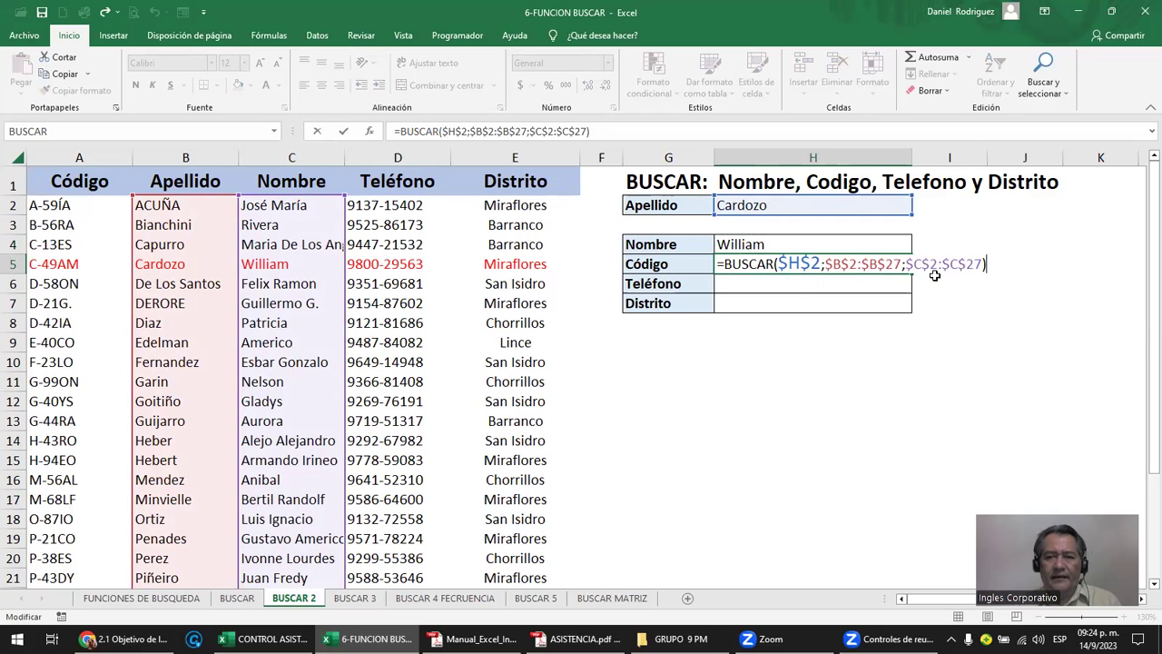
pyautogui.press('Escape')
# - Widen column H and enlarge the lookup values H2:H7 to font size 14
pyautogui.moveTo(911, 157); pyautogui.dragTo(947, 157)
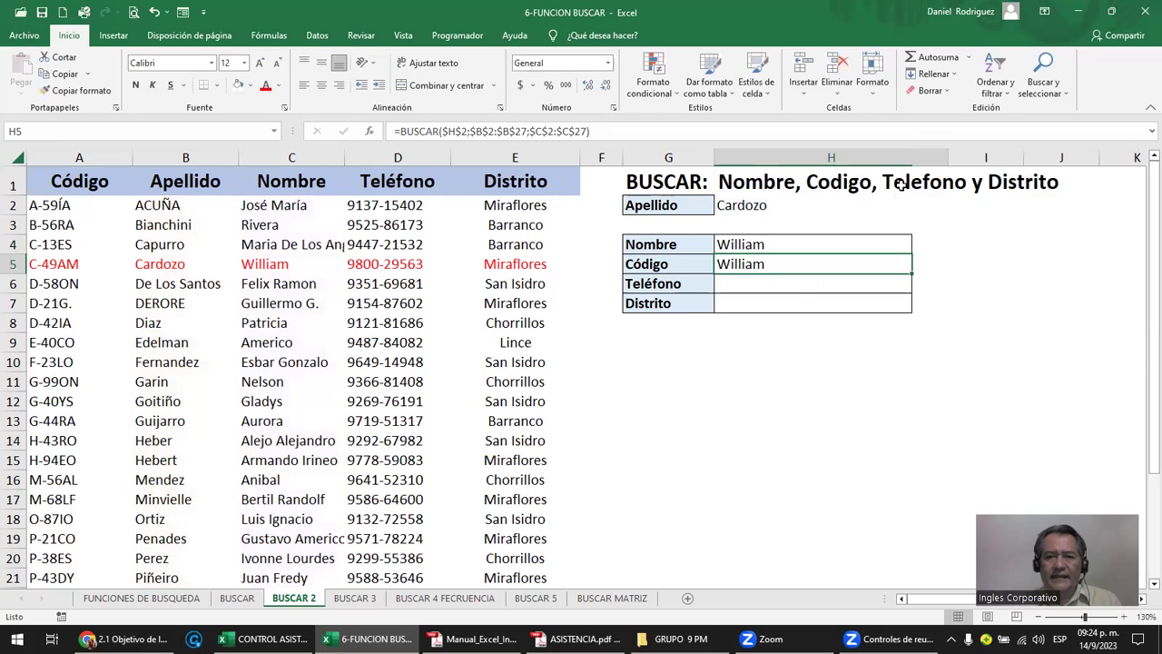
pyautogui.moveTo(791, 214); pyautogui.dragTo(799, 304)
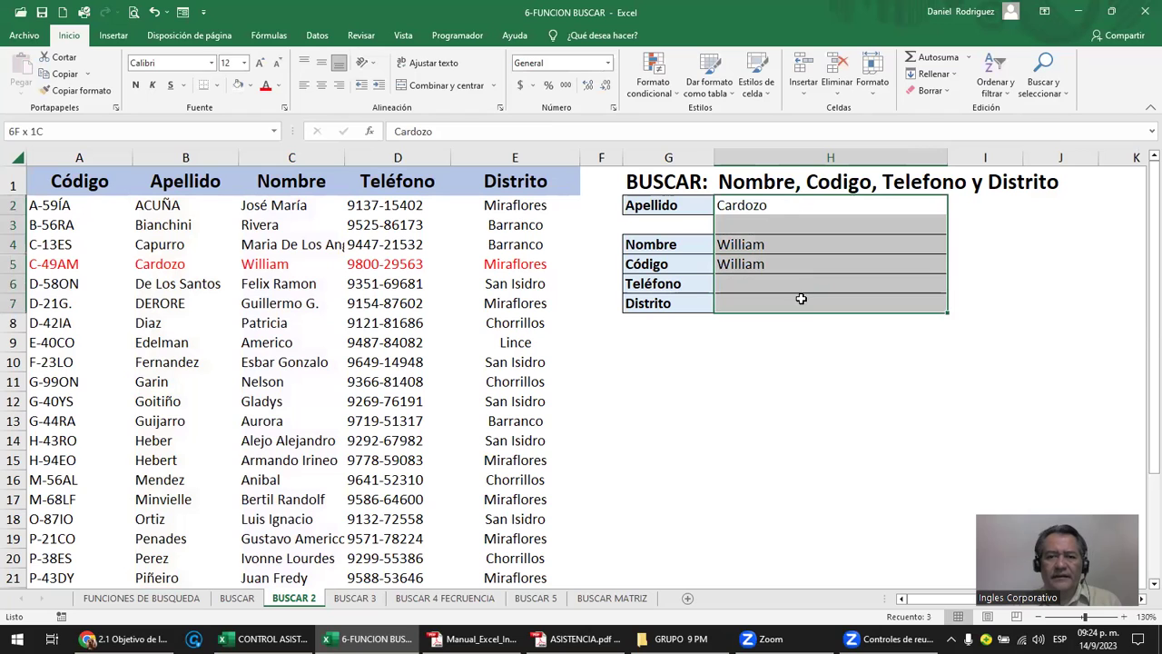
pyautogui.click(259, 63)
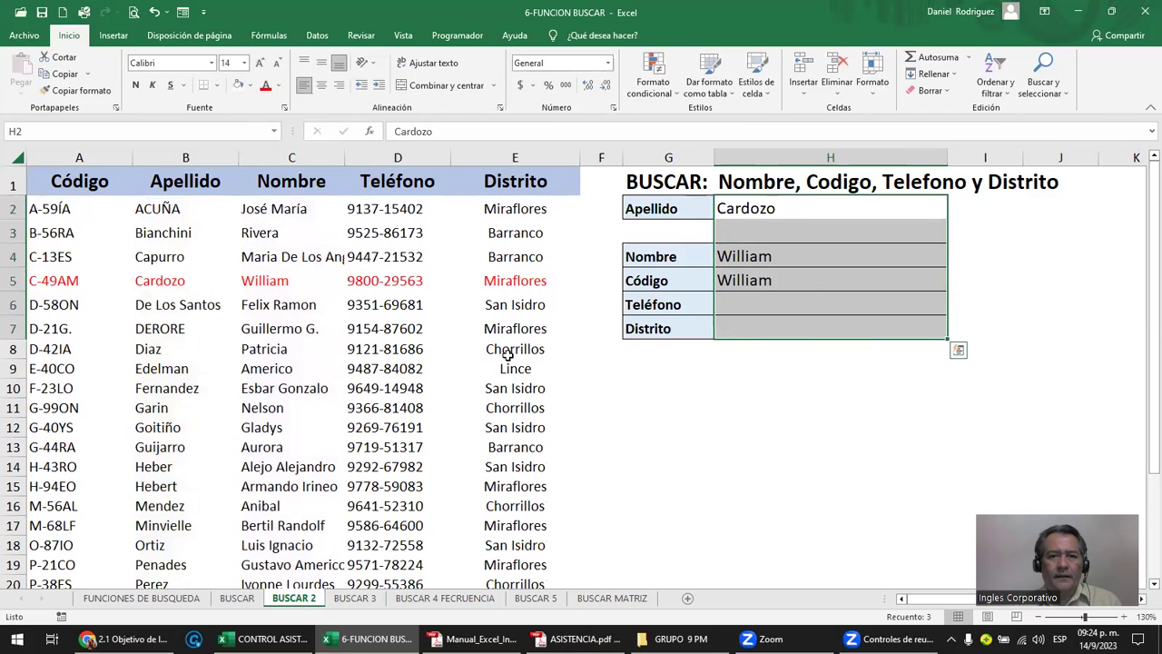
pyautogui.click(683, 437)
# - Inspect the H4 formula, then open the H5 formula for editing
pyautogui.click(817, 256)
pyautogui.doubleClick(803, 257)
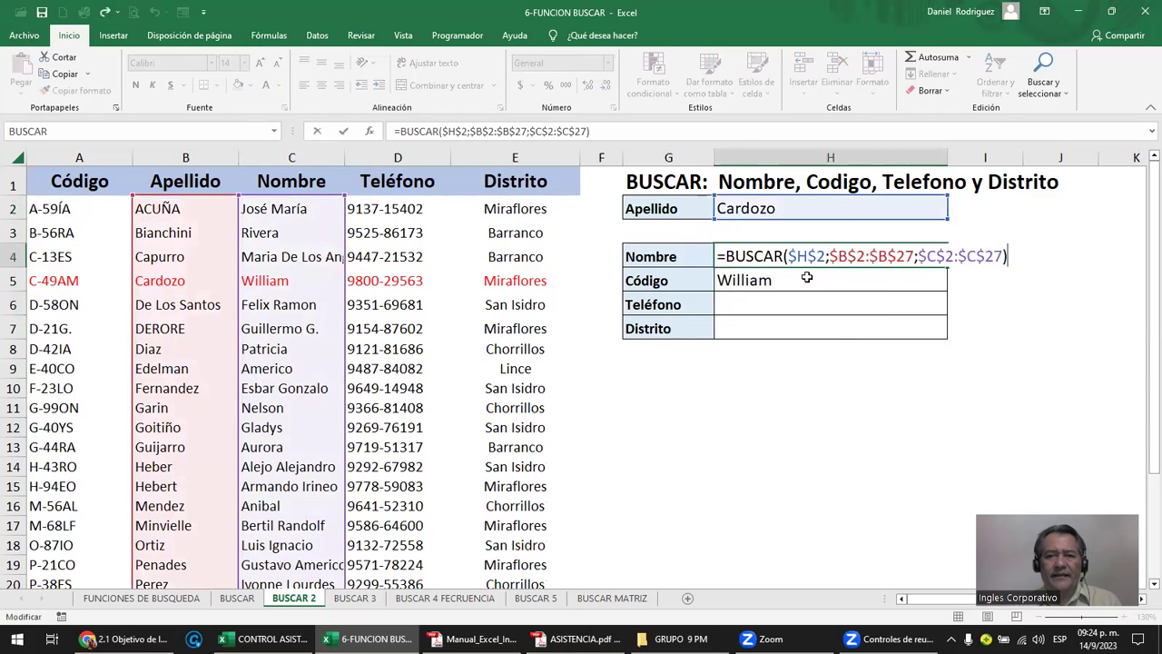
pyautogui.press('Escape')
pyautogui.click(771, 282)
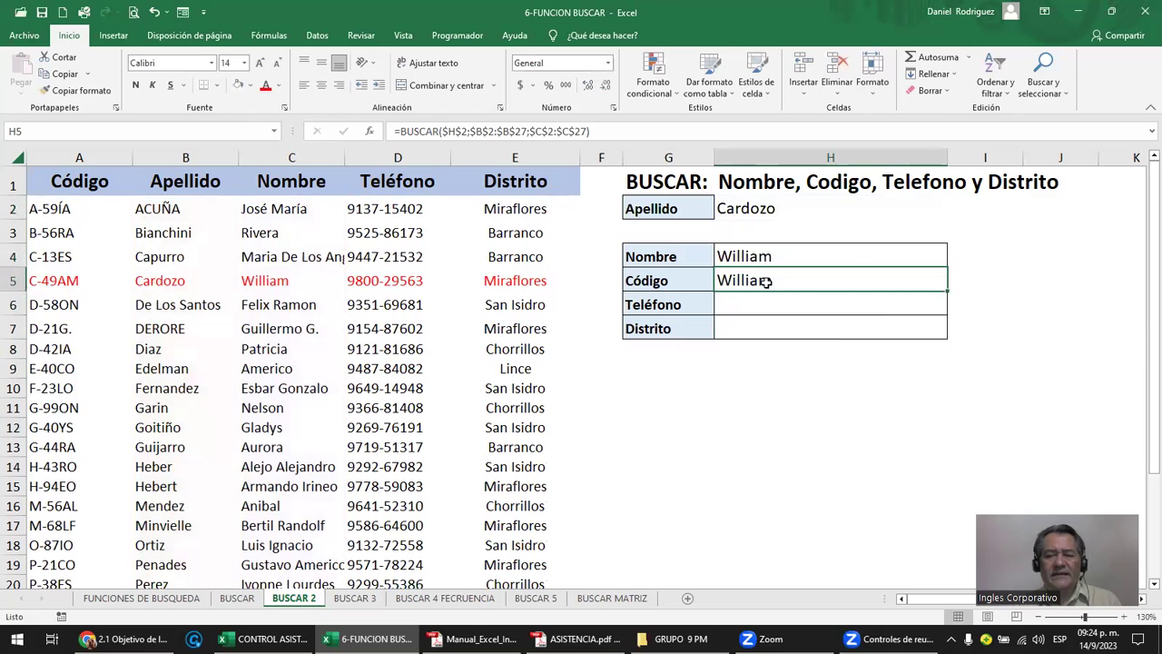
pyautogui.doubleClick(768, 282)
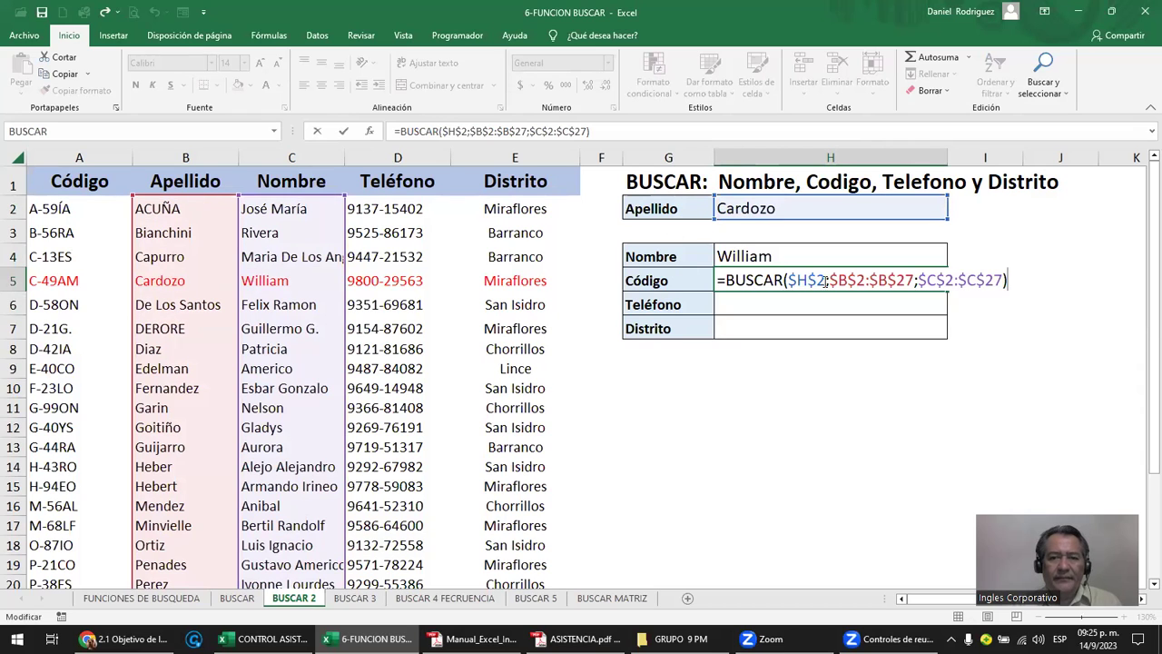
# - Change H5's result range to $A$2:$A$27 so Código returns the record's code
pyautogui.moveTo(831, 280); pyautogui.dragTo(915, 283)
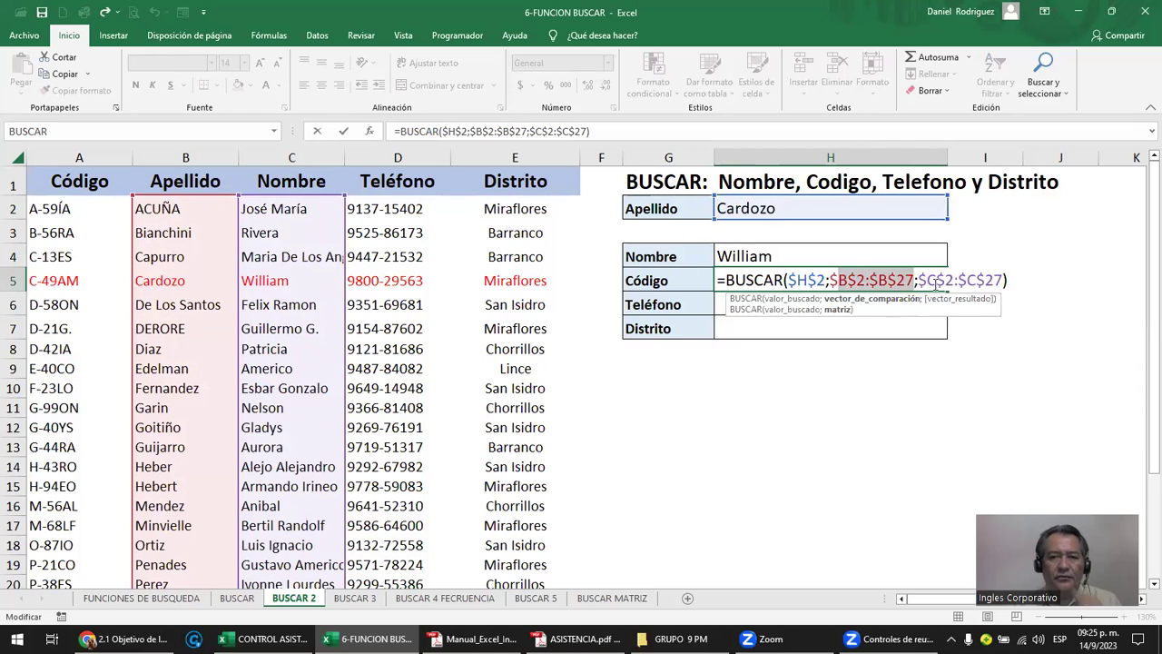
pyautogui.click(935, 280)
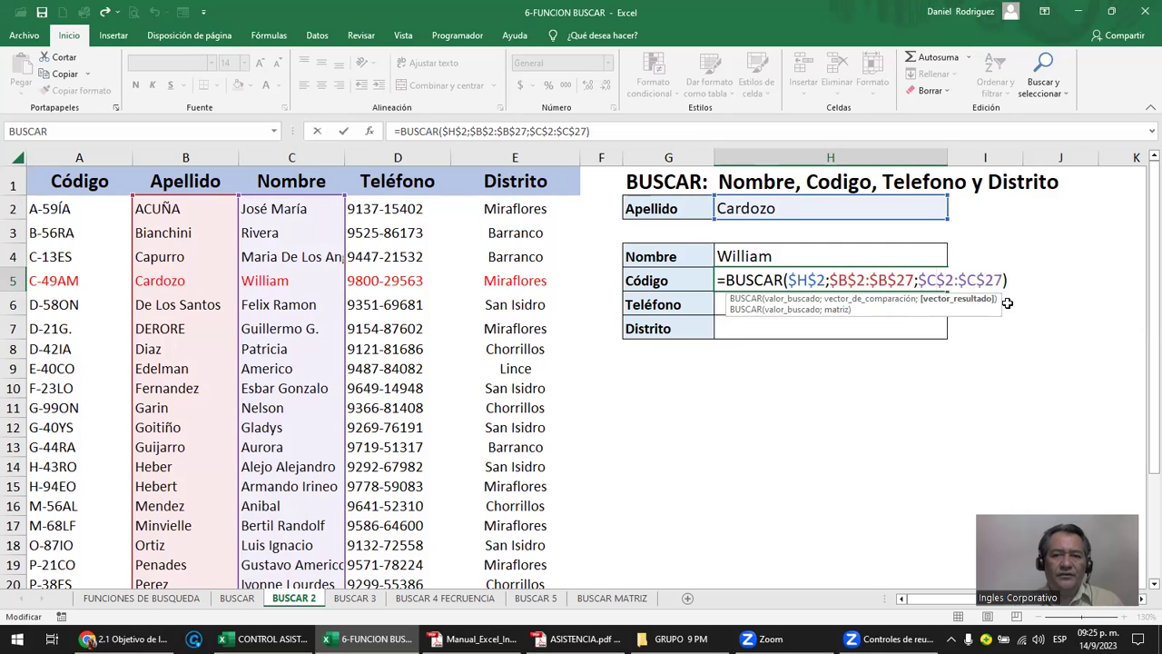
pyautogui.press('BackSpace')
pyautogui.write('A')
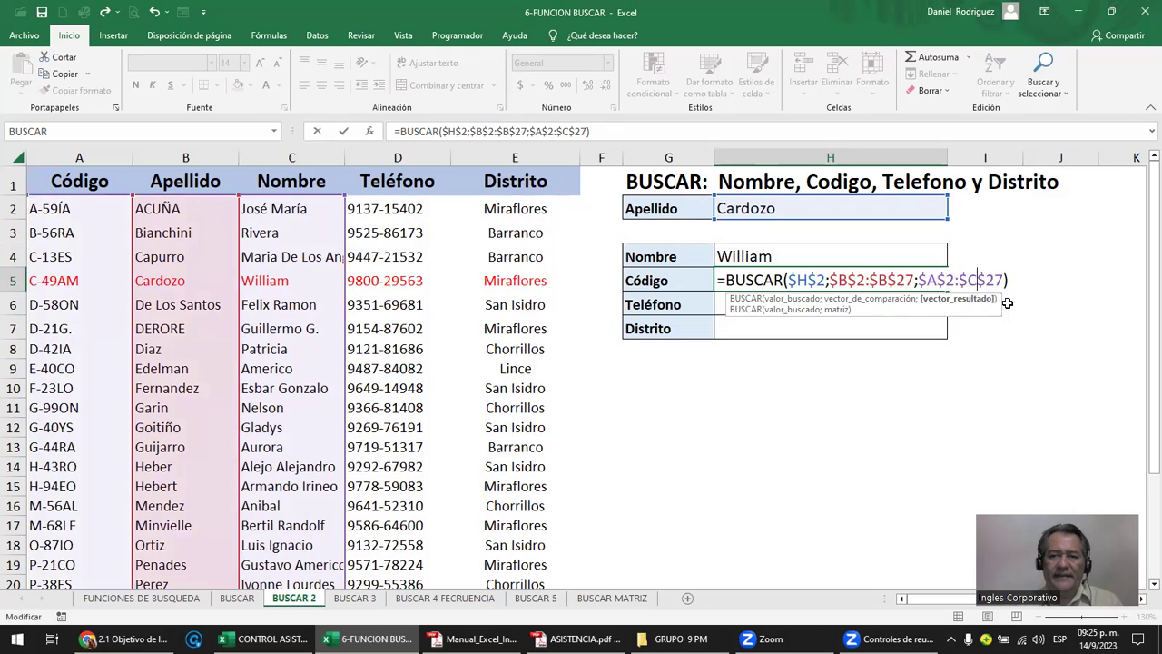
pyautogui.press('Delete')
pyautogui.write('A')
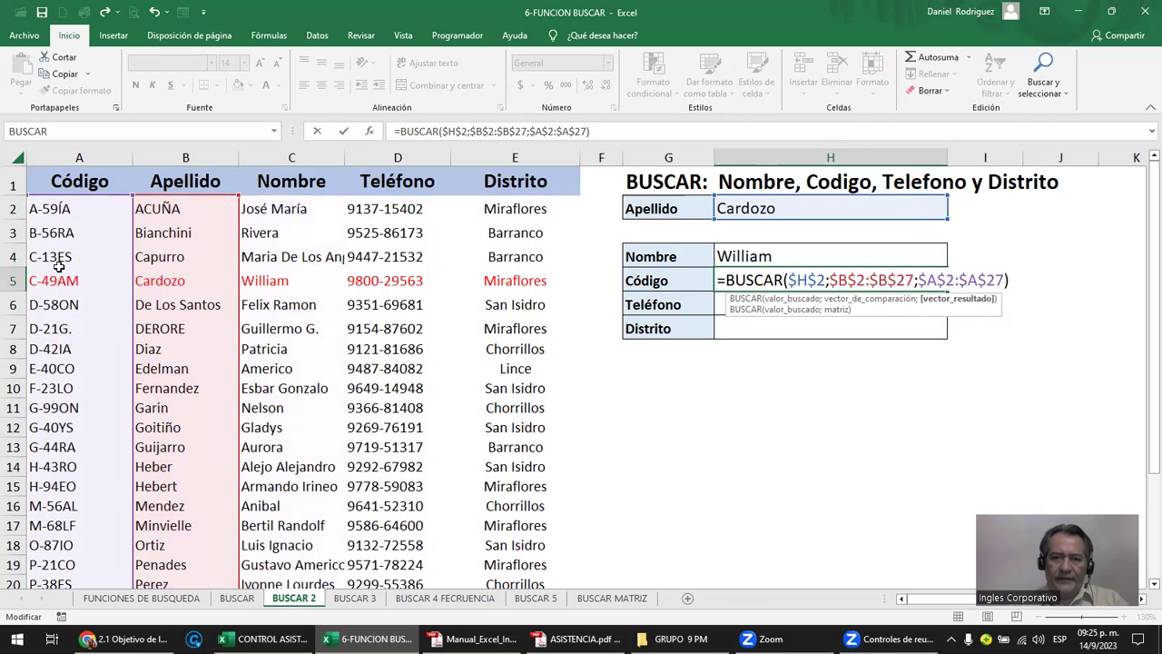
pyautogui.press('Return')
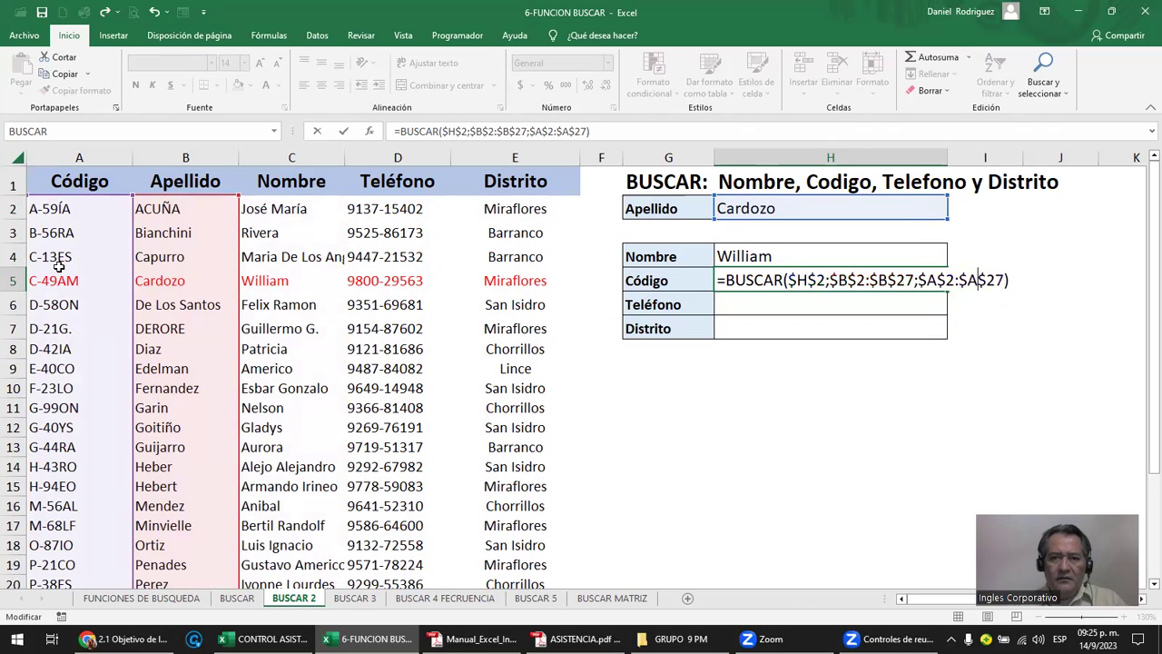
# - Copy the Código lookup formula into the Teléfono cell H6
pyautogui.doubleClick(781, 281)
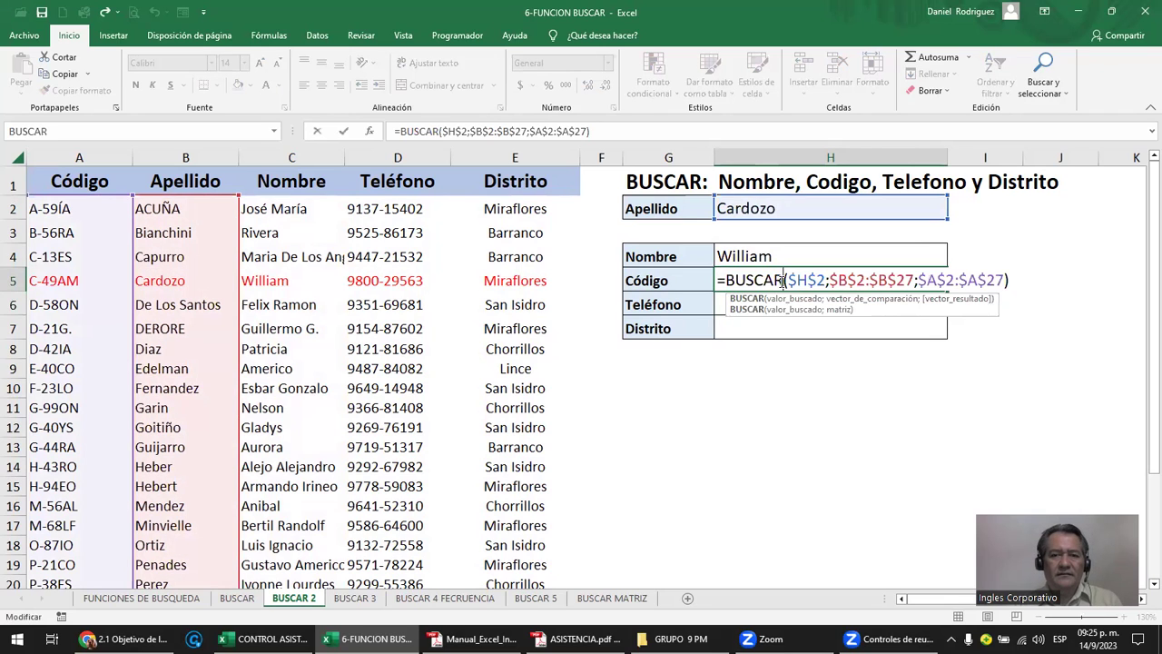
pyautogui.press('Escape')
pyautogui.hotkey('ctrl', 'c')
pyautogui.click(809, 294)
pyautogui.press('Return')
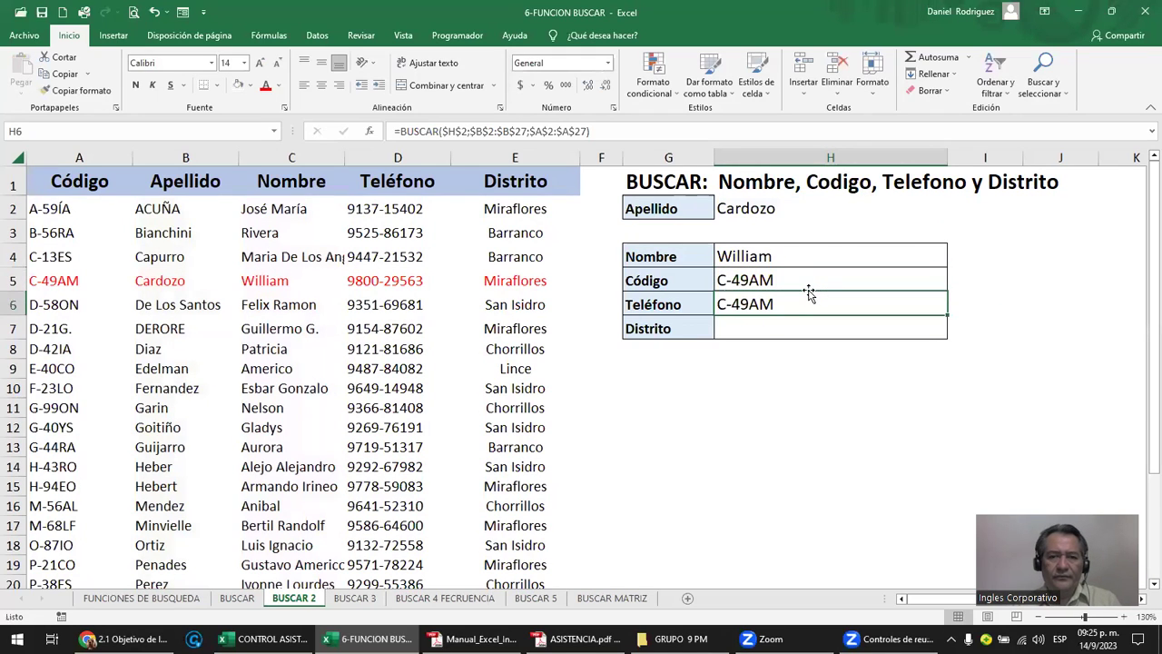
# - Switch H6's result range to $D$2:$D$27 so it returns the record's phone number
pyautogui.doubleClick(744, 305)
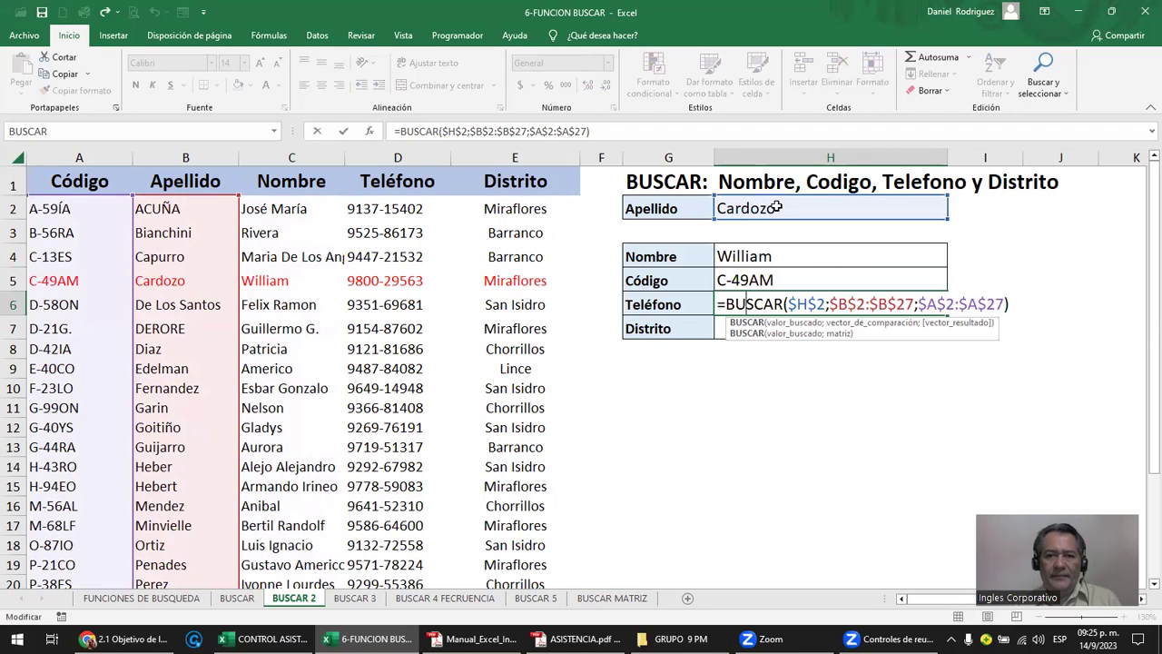
pyautogui.click(858, 305)
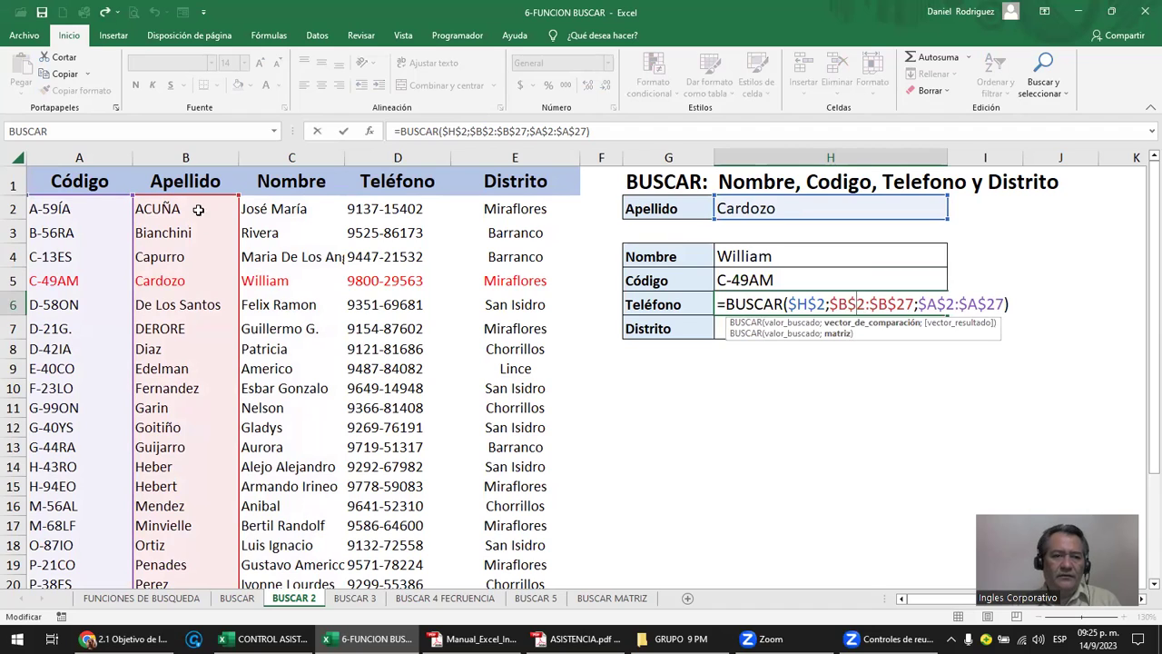
pyautogui.click(934, 305)
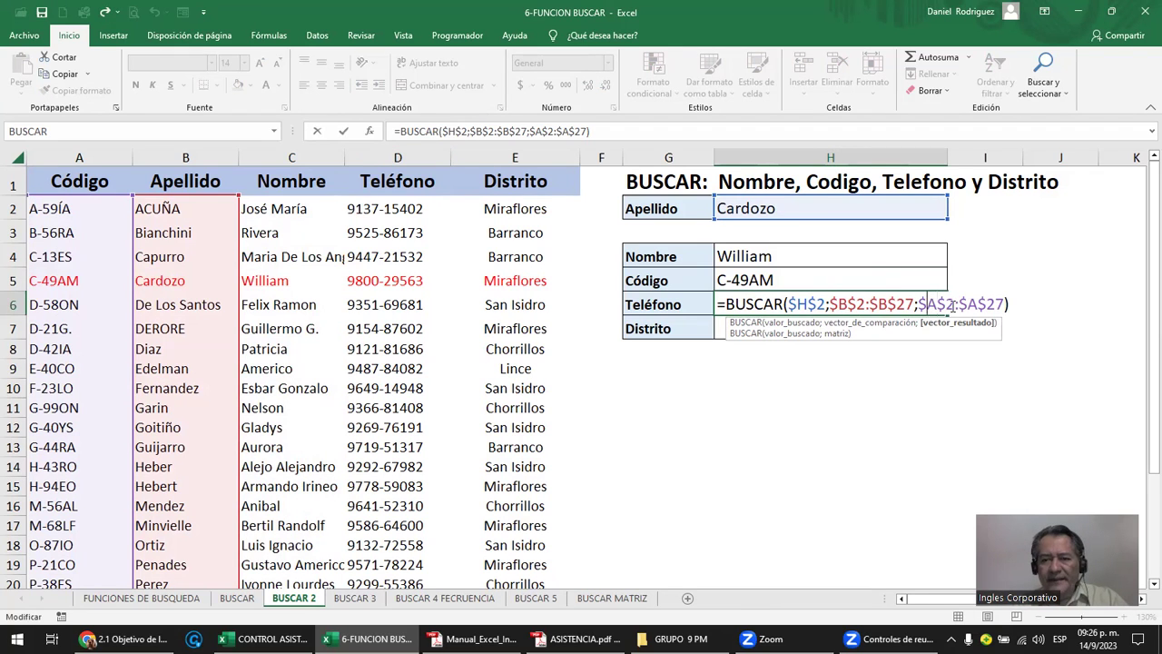
pyautogui.press('Right')
pyautogui.press('Delete')
pyautogui.write('D')
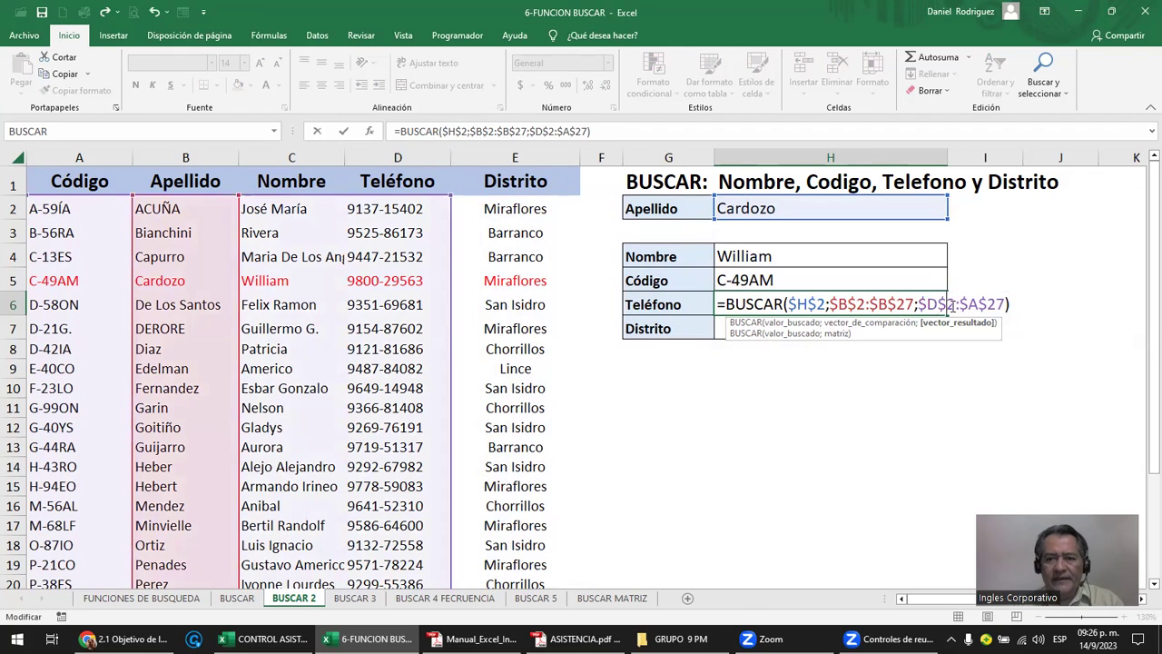
pyautogui.press('Delete')
pyautogui.write('D')
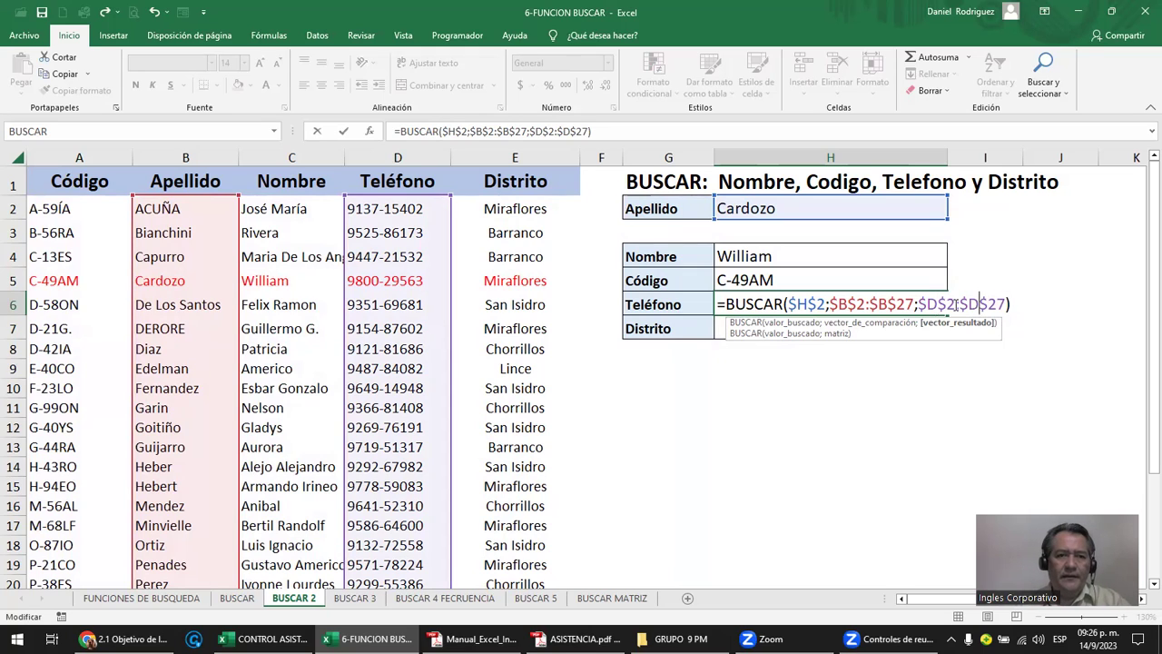
pyautogui.press('Return')
# - Copy the Teléfono lookup formula into the Distrito cell H7
pyautogui.press('Up')
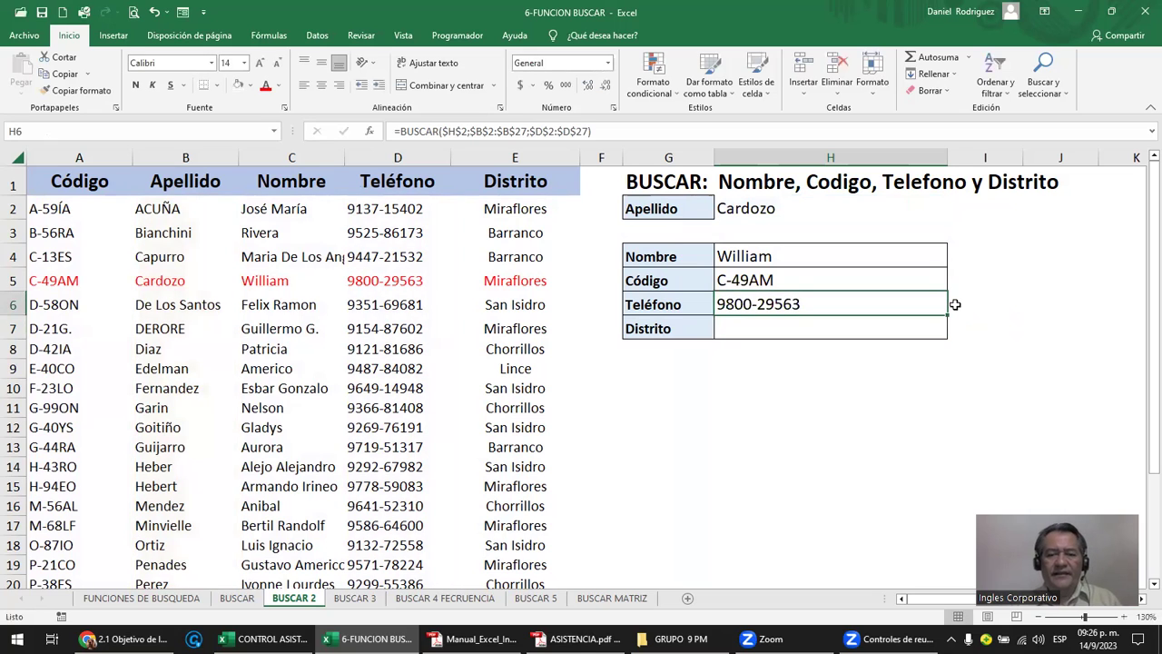
pyautogui.hotkey('ctrl', 'c')
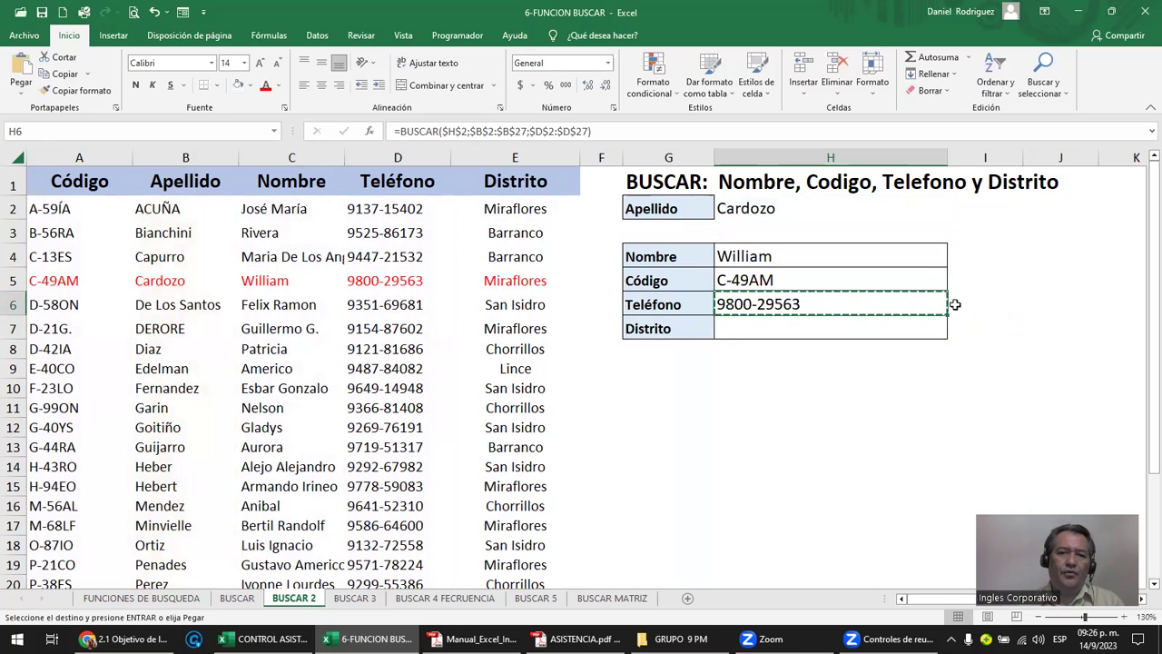
pyautogui.press('Down')
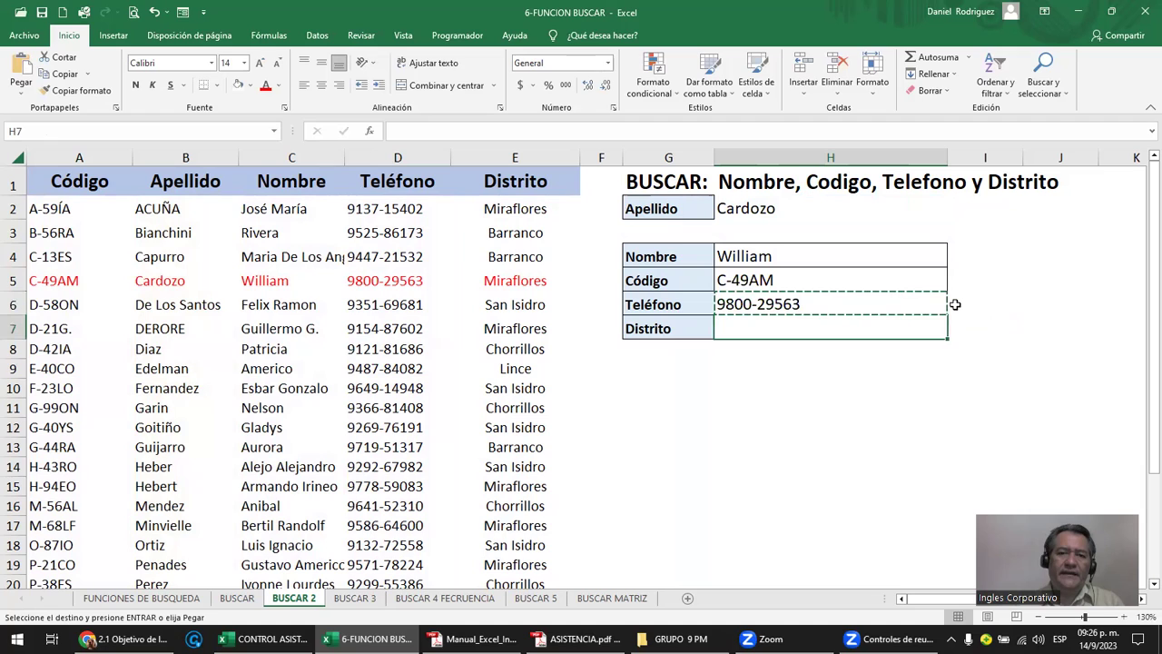
pyautogui.press('Return')
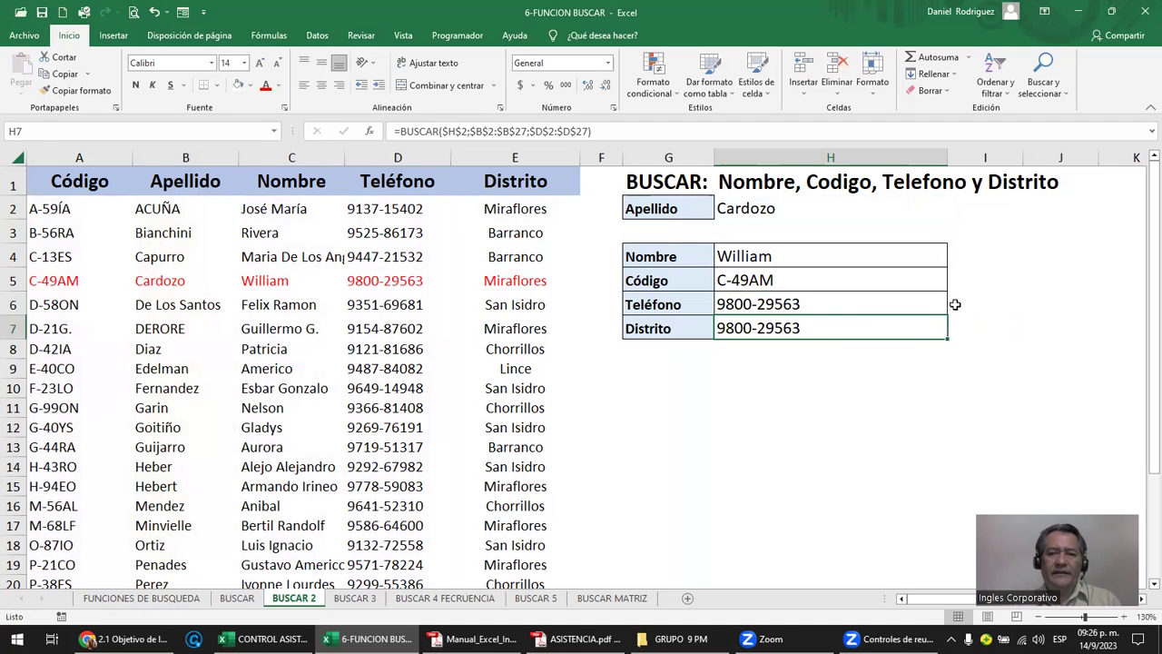
# - Change H7's result range to $E$2:$E$27 so Distrito returns Miraflores
pyautogui.press('F2')
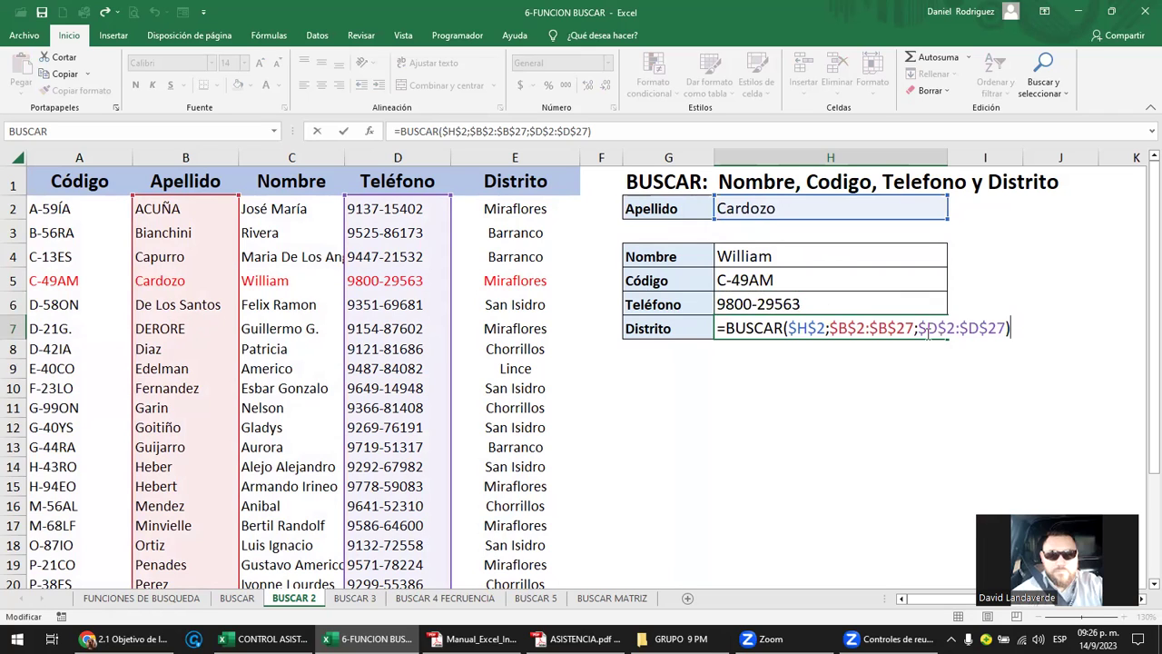
pyautogui.click(930, 328)
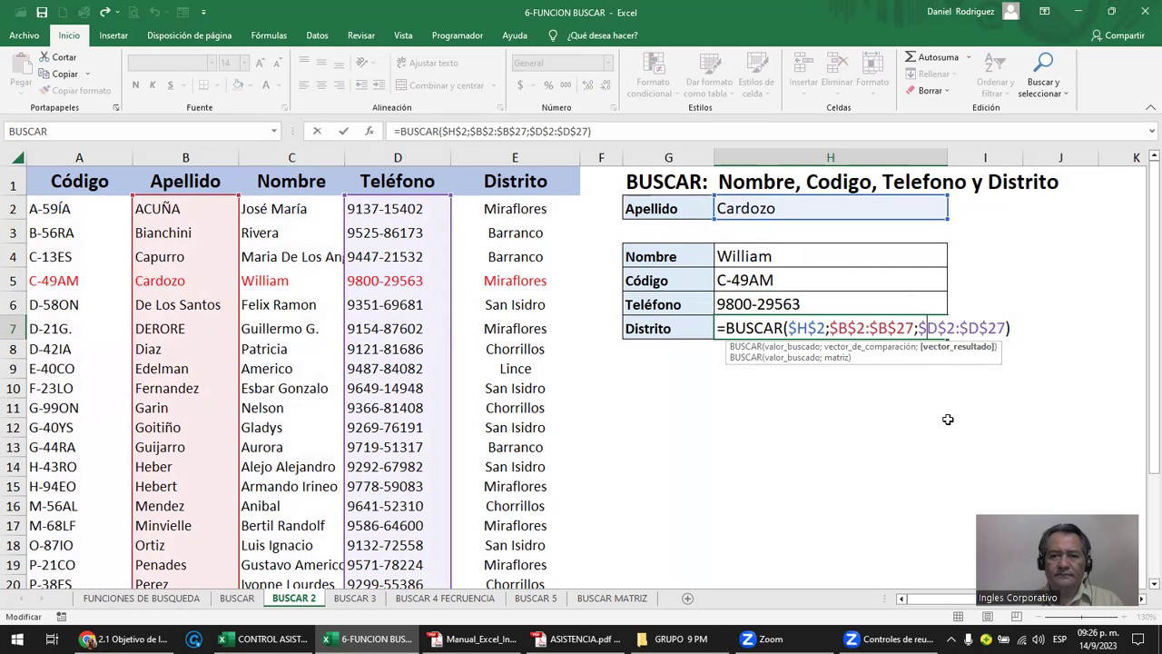
pyautogui.press('BackSpace')
pyautogui.write('E')
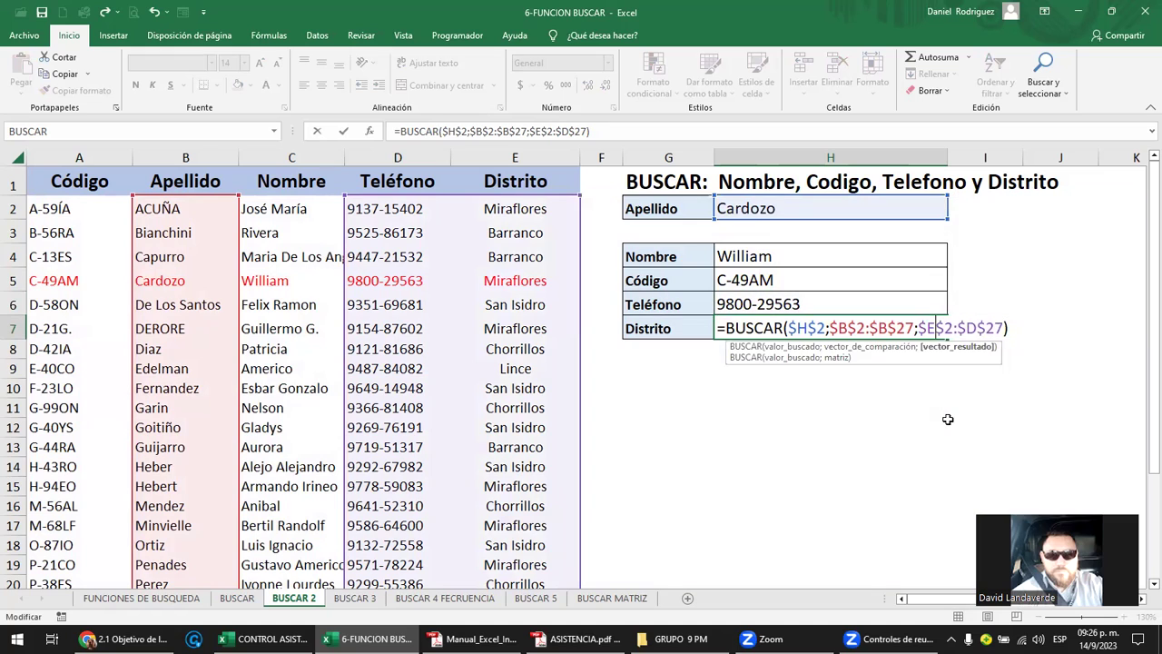
pyautogui.press('Right')
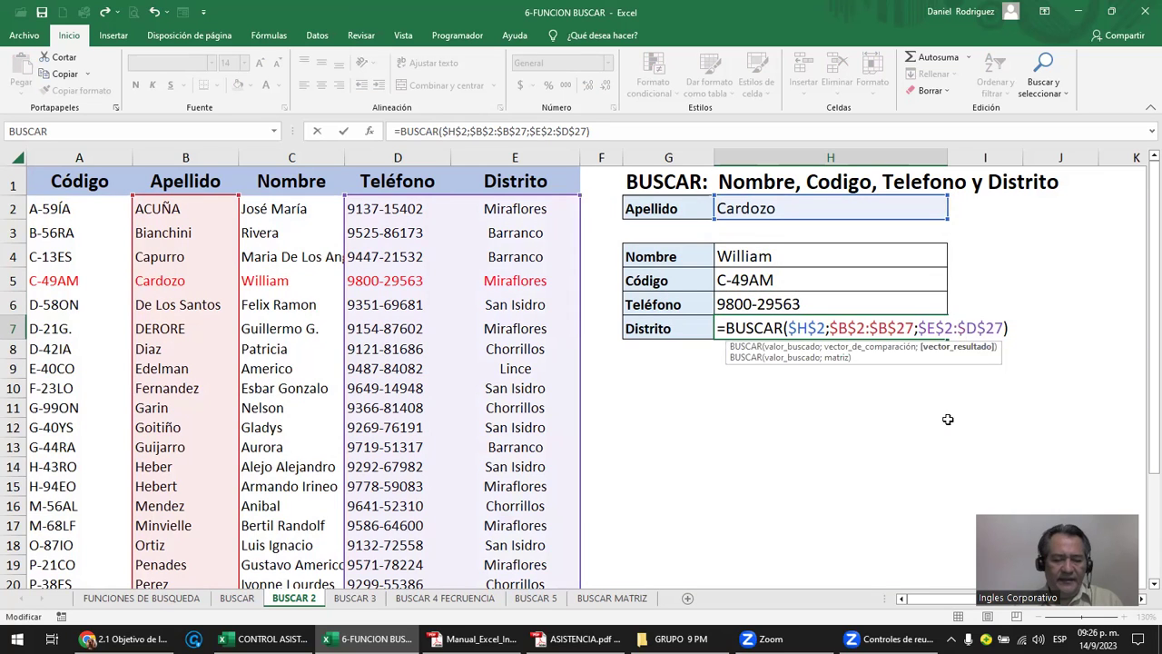
pyautogui.press('Delete')
pyautogui.write('E')
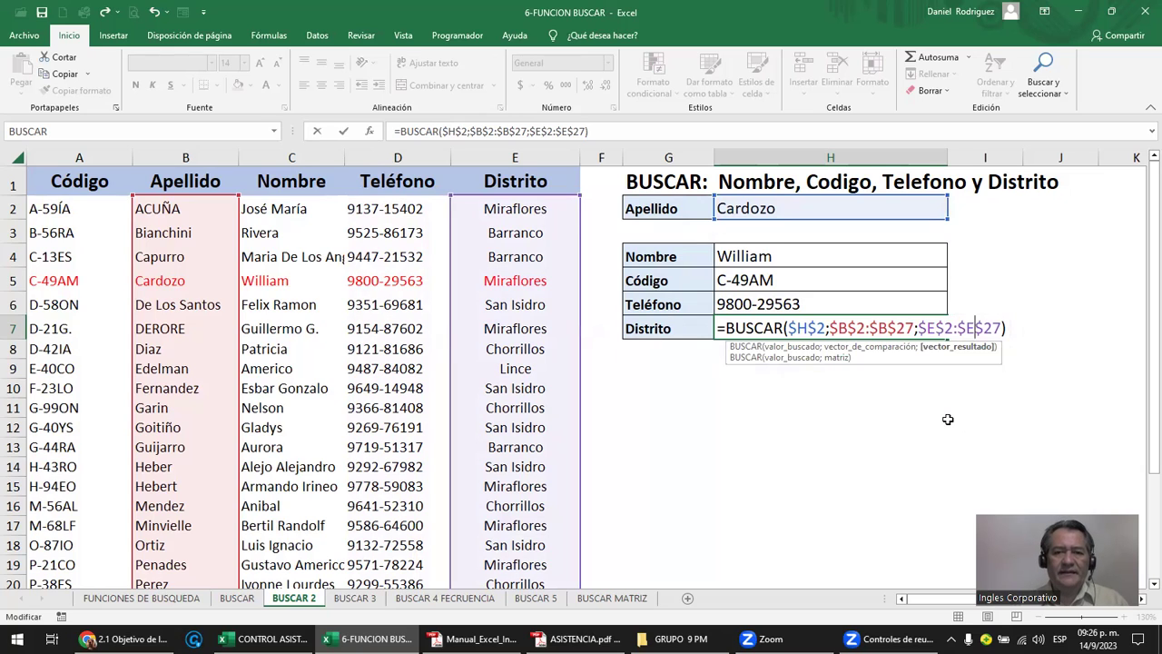
pyautogui.press('Return')
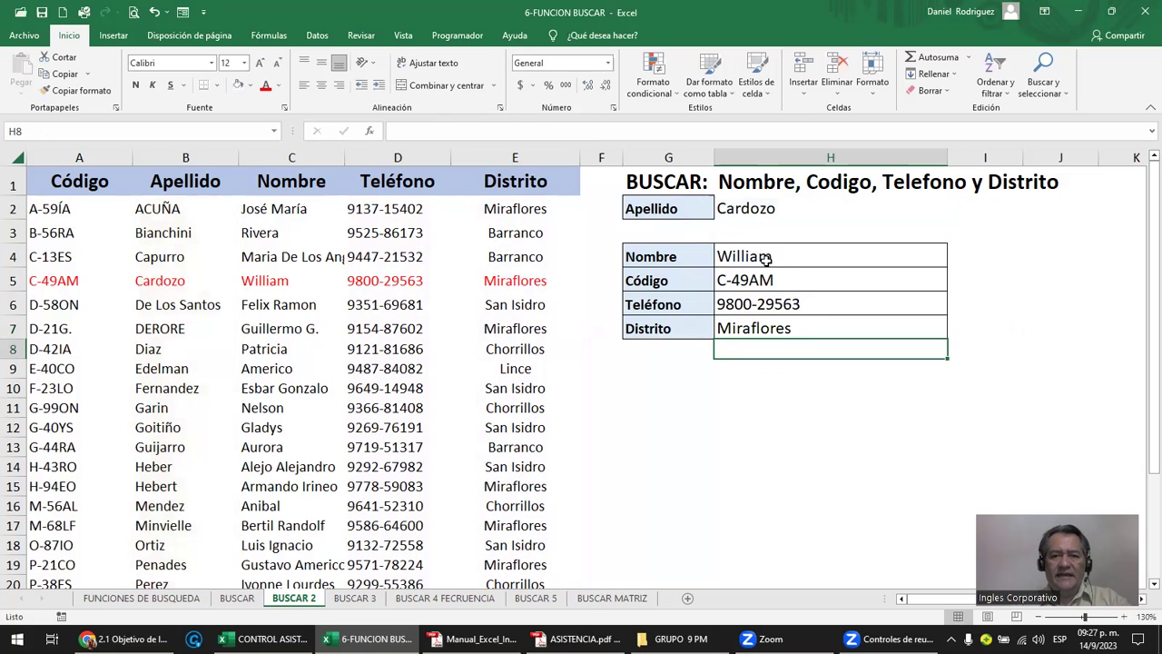
# - Paste the surname from B9 into lookup cell H2 so the results switch to that record, including Lince
pyautogui.click(765, 262)
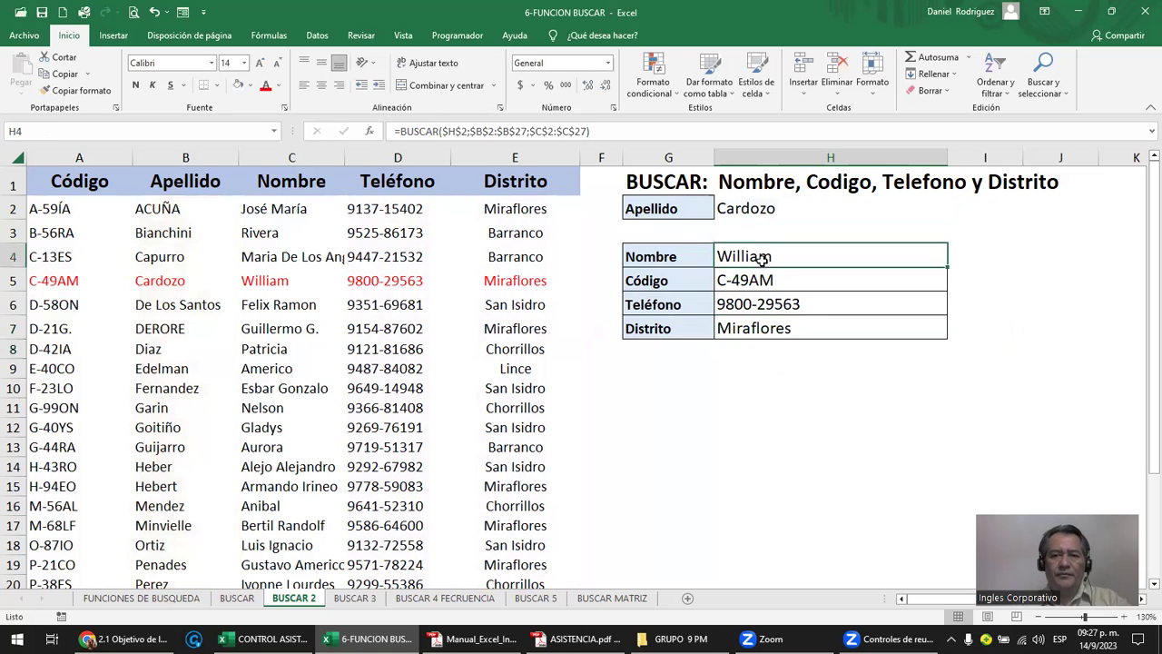
pyautogui.click(756, 211)
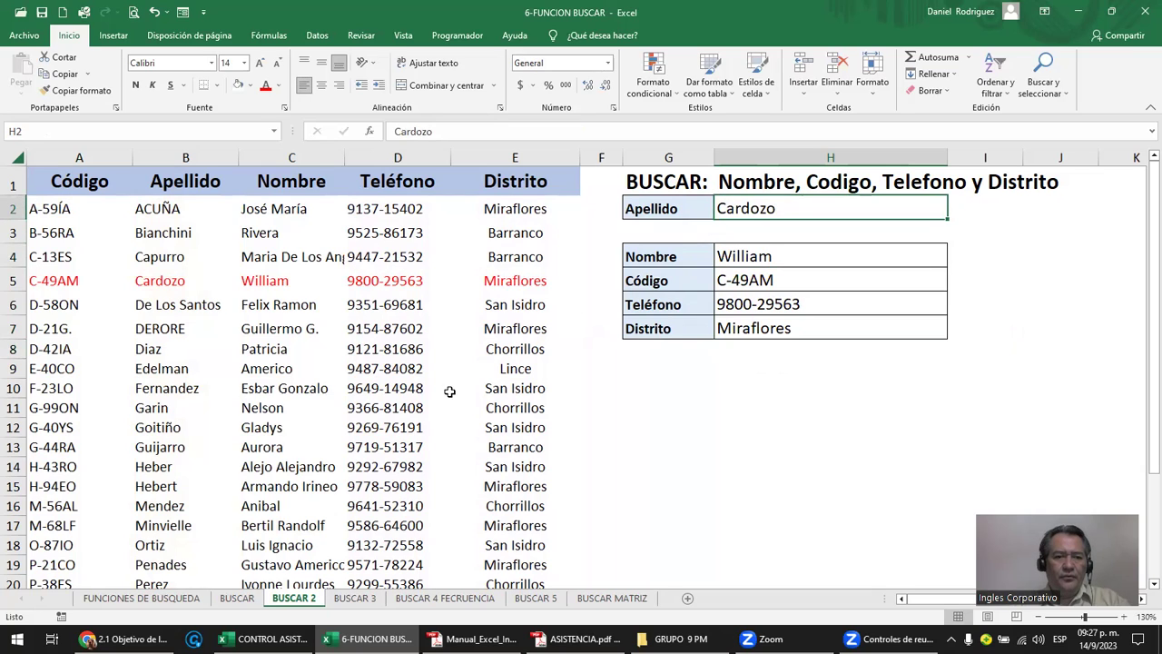
pyautogui.click(181, 370)
pyautogui.hotkey('ctrl', 'c')
pyautogui.click(767, 213)
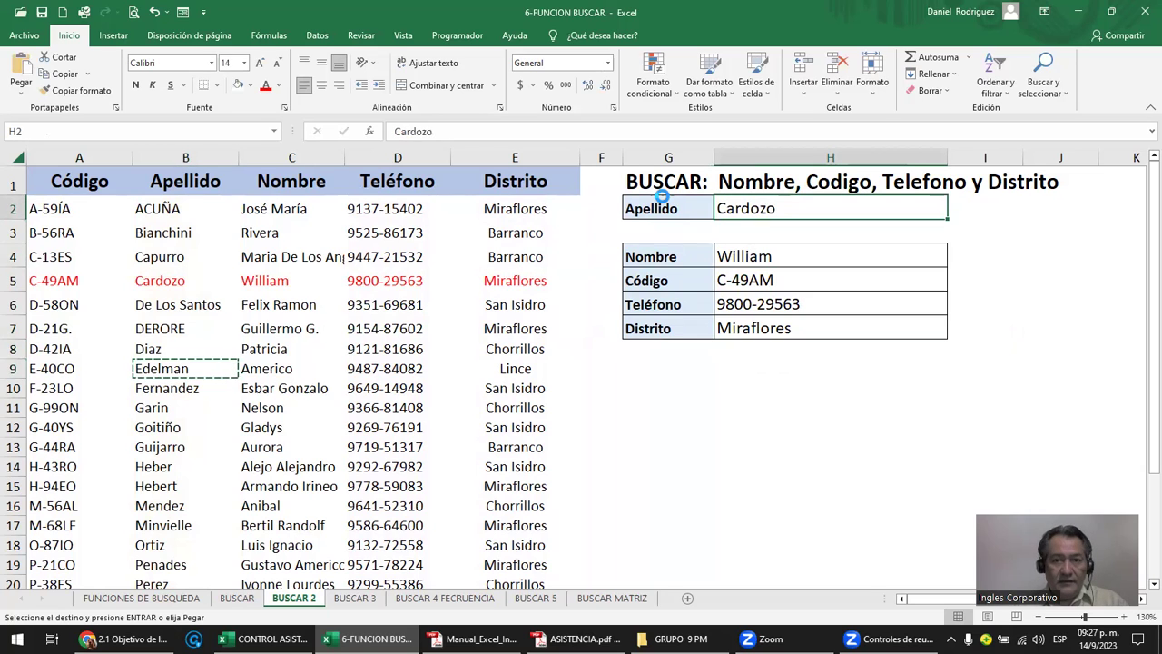
pyautogui.hotkey('ctrl', 'v')
pyautogui.press('Escape')
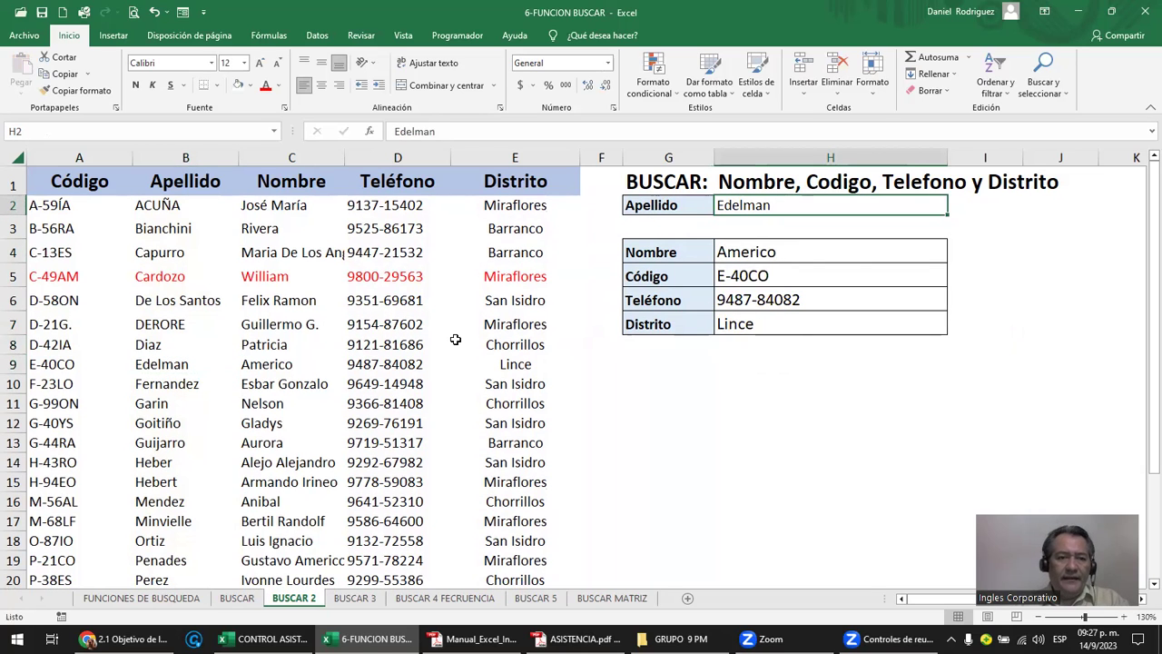
# - Copy row 4's formatting onto row 5 to remove the red text, then pick up H4's format
pyautogui.click(17, 253)
pyautogui.click(73, 90)
pyautogui.click(16, 276)
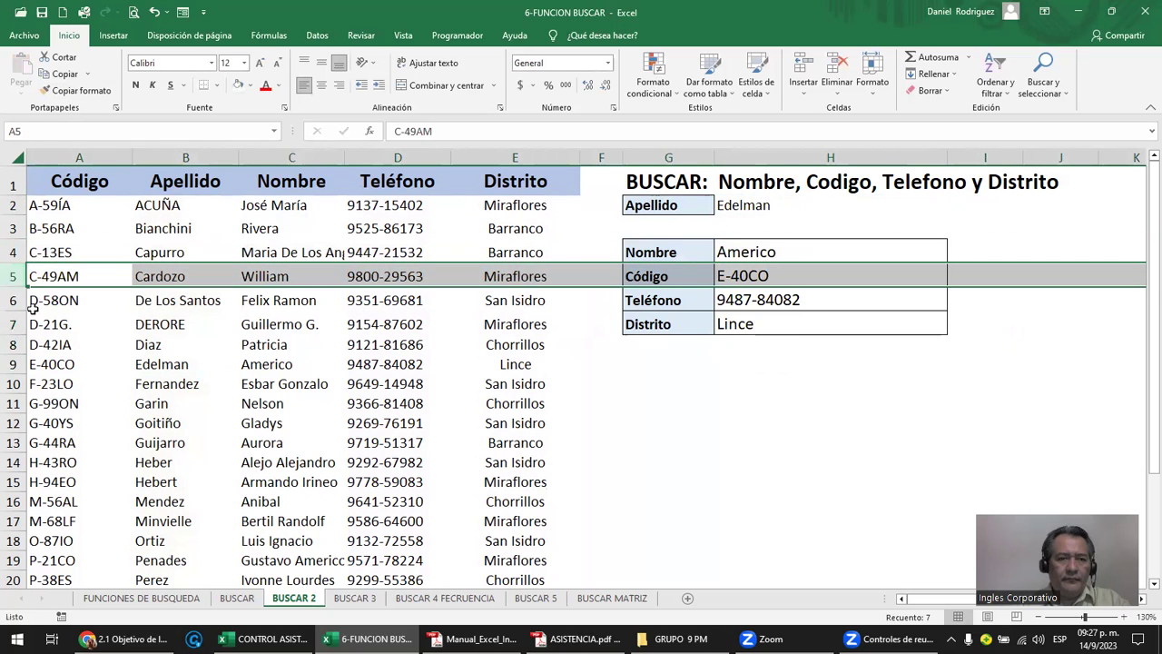
pyautogui.moveTo(48, 364); pyautogui.dragTo(536, 372)
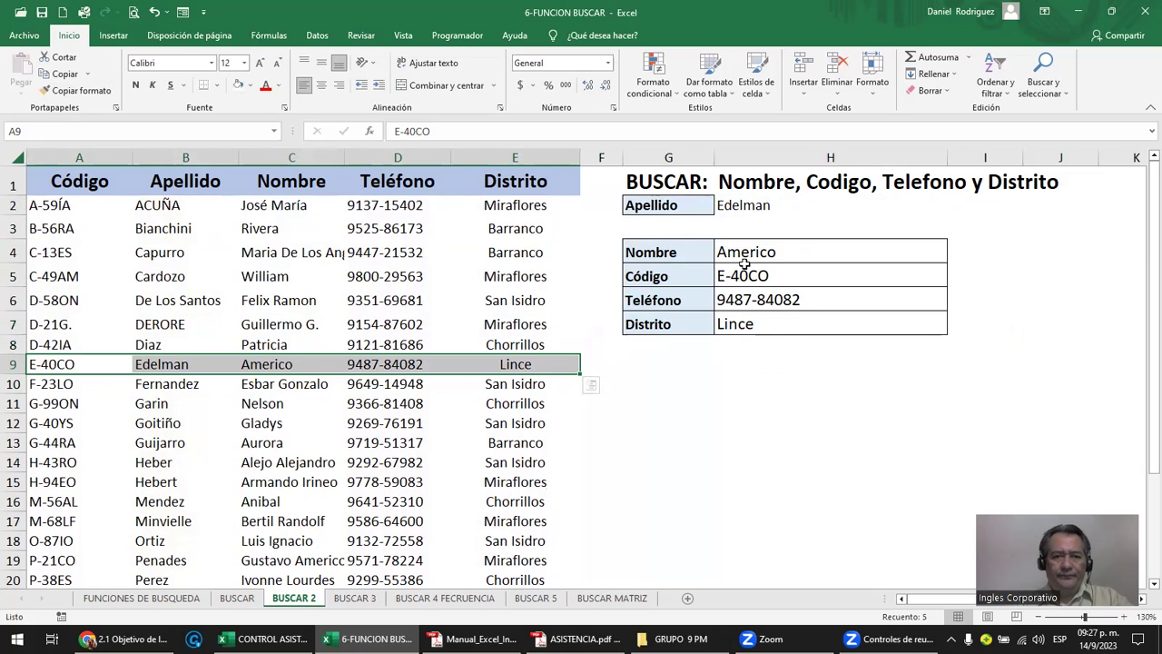
pyautogui.click(692, 367)
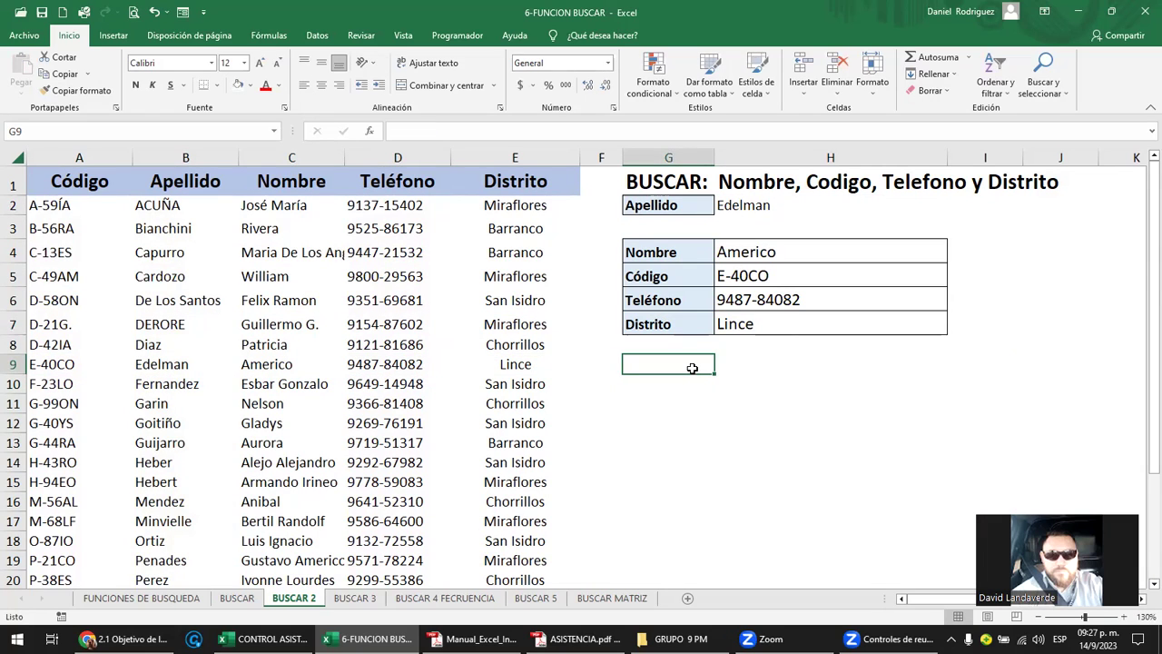
pyautogui.click(819, 245)
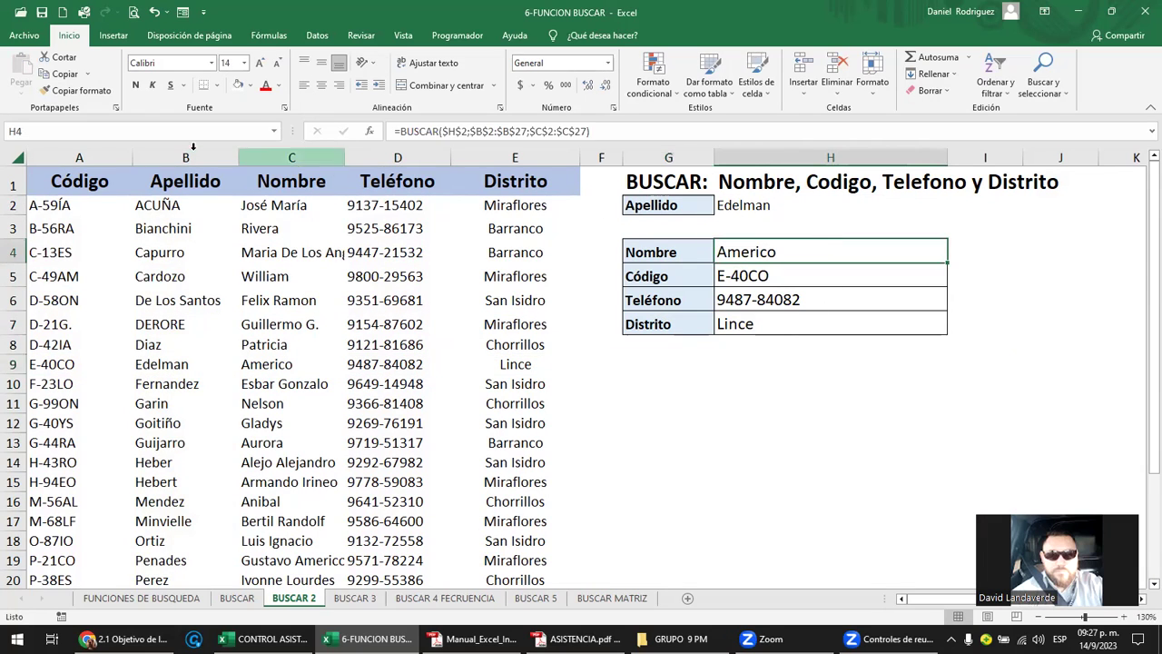
pyautogui.click(77, 91)
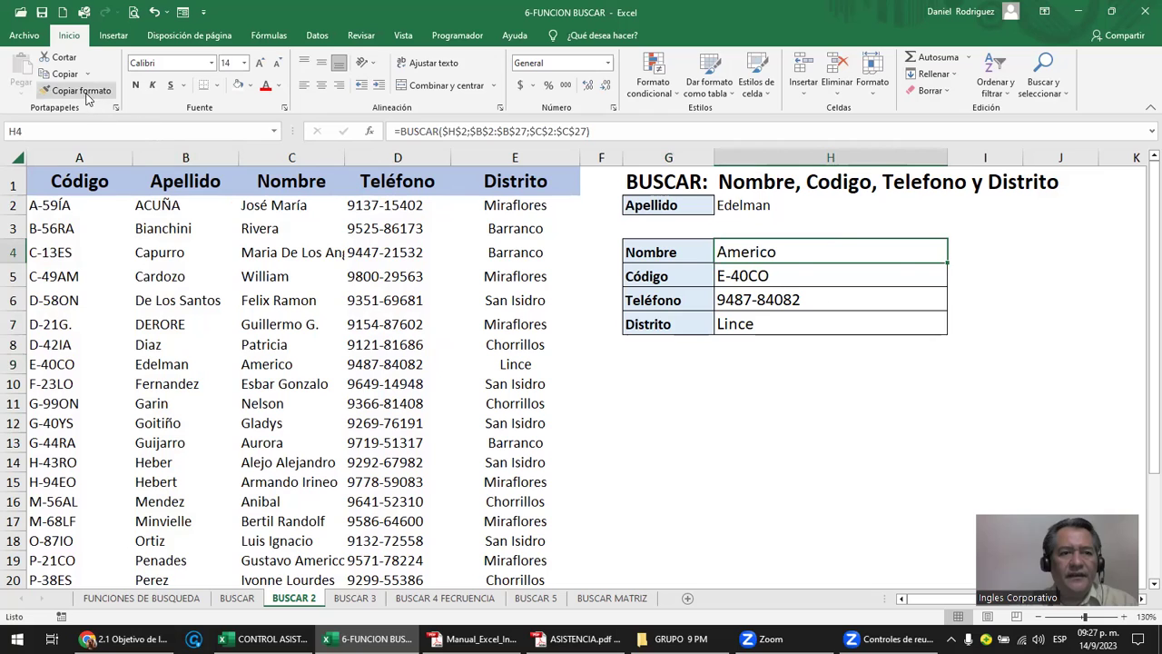
pyautogui.click(755, 205)
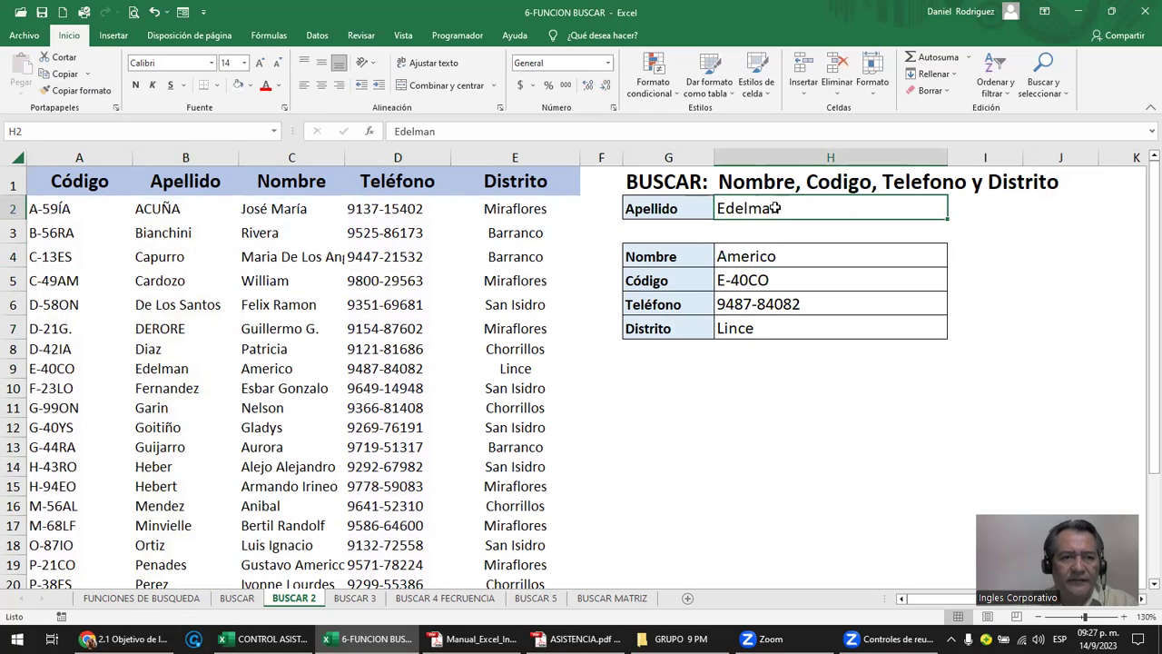
pyautogui.click(164, 151)
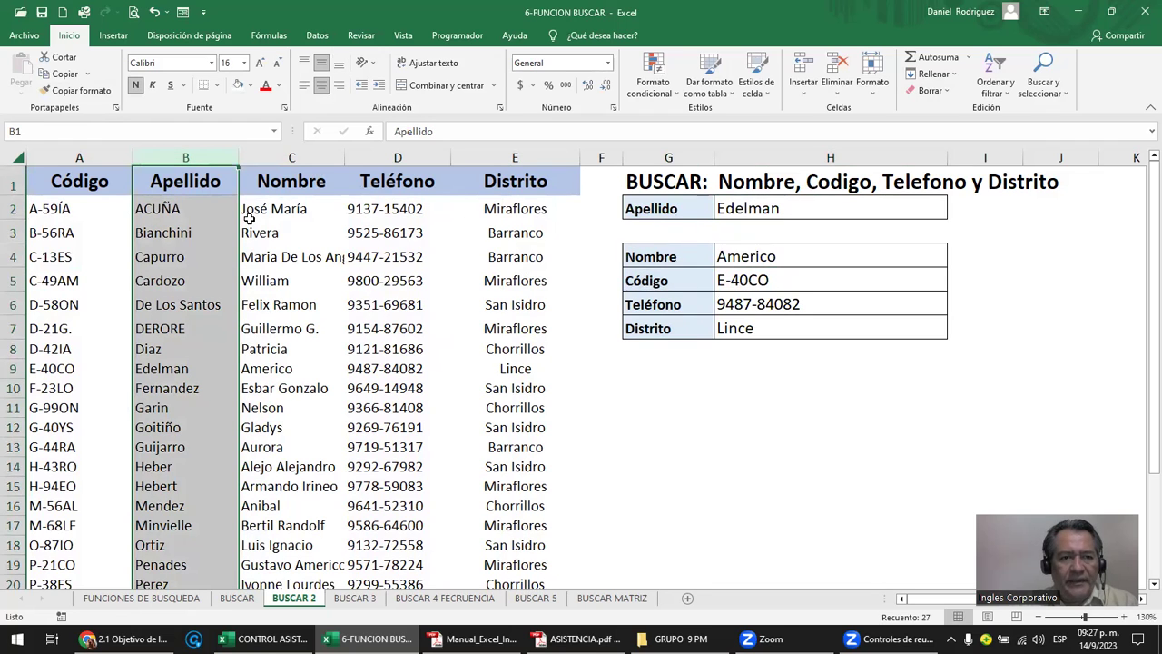
pyautogui.click(195, 214)
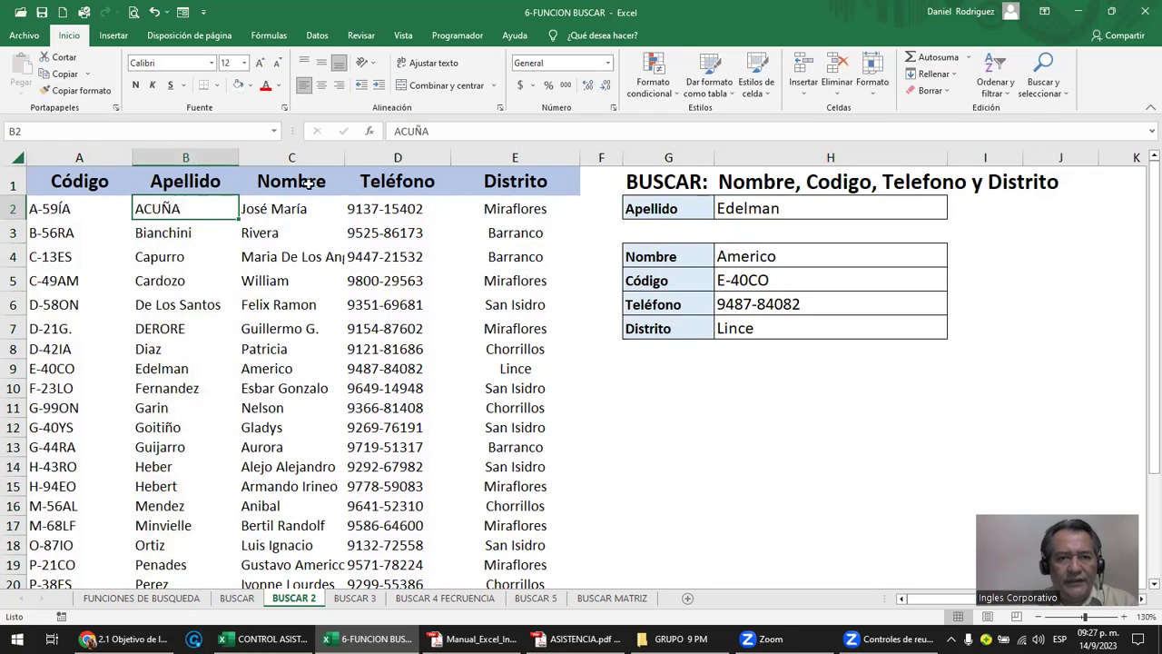
pyautogui.click(325, 40)
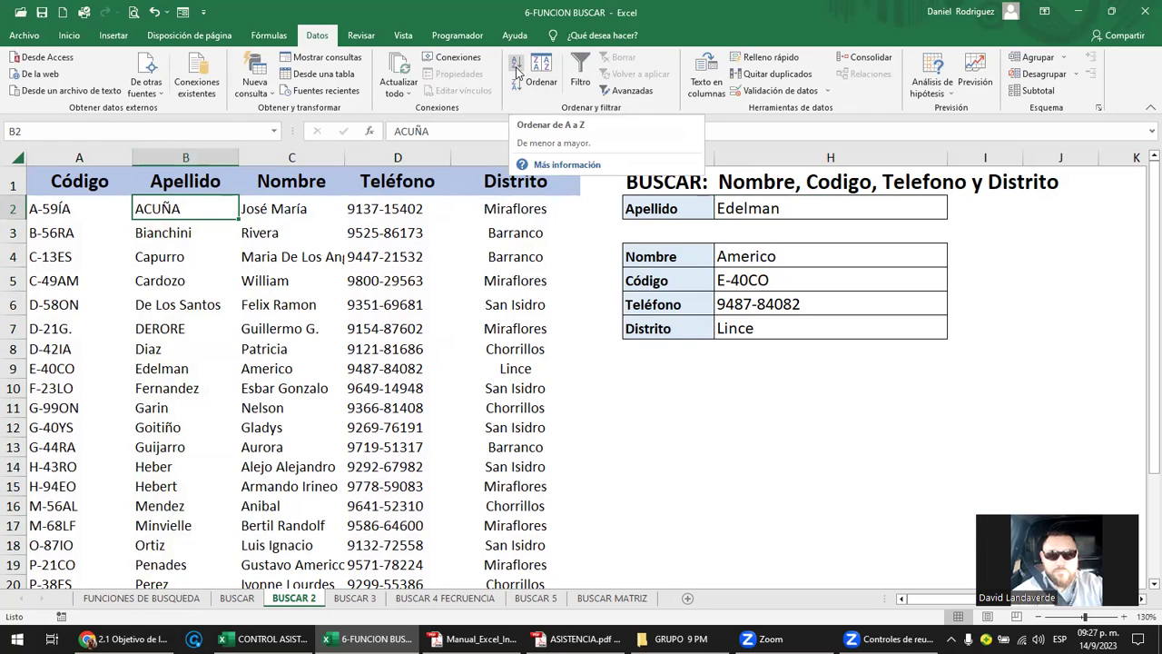
pyautogui.click(515, 77)
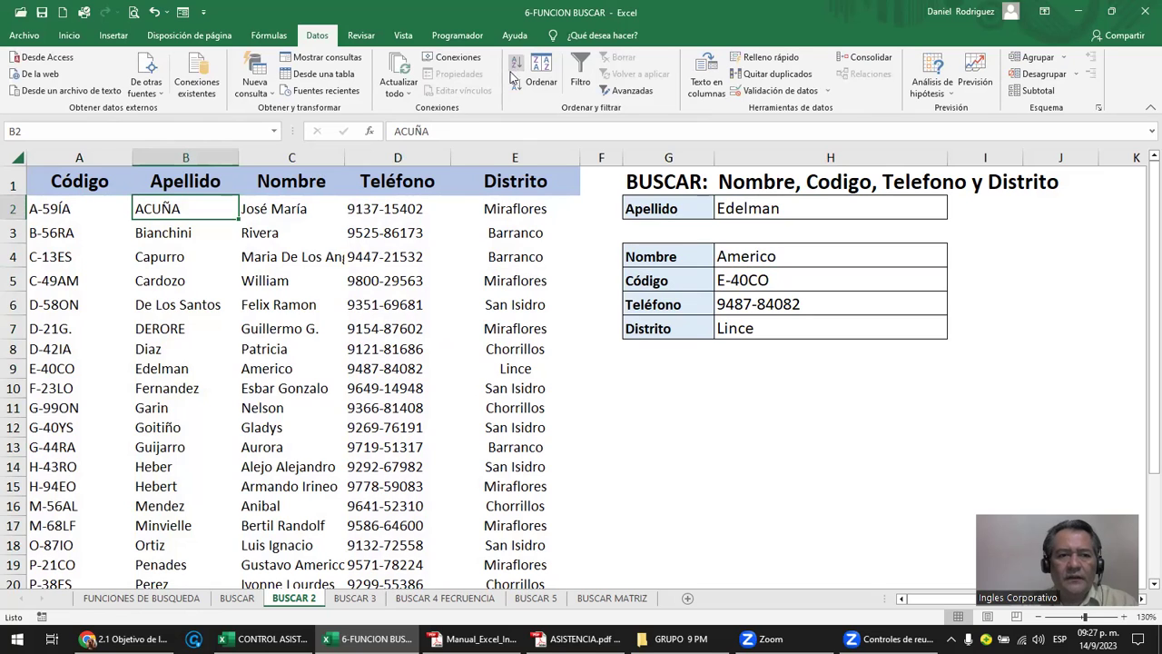
# - Copy the top surname over the third record's surname so two rows share it
pyautogui.moveTo(168, 208); pyautogui.dragTo(163, 231)
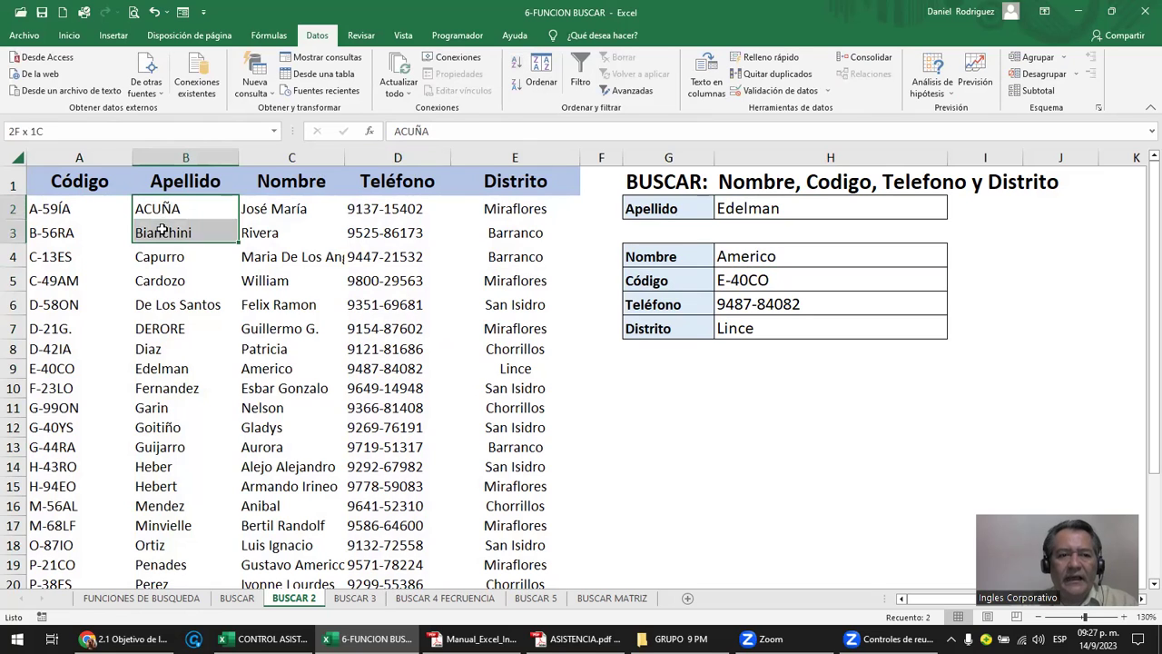
pyautogui.click(188, 259)
pyautogui.click(186, 198)
pyautogui.hotkey('ctrl', 'c')
pyautogui.press('Down')
pyautogui.press('Down')
pyautogui.press('Down')
pyautogui.press('Up')
pyautogui.press('Return')
pyautogui.press('Up')
pyautogui.press('Up')
# - Re-sort the table A to Z by Apellido and copy the shared surname for the lookup
pyautogui.click(185, 180)
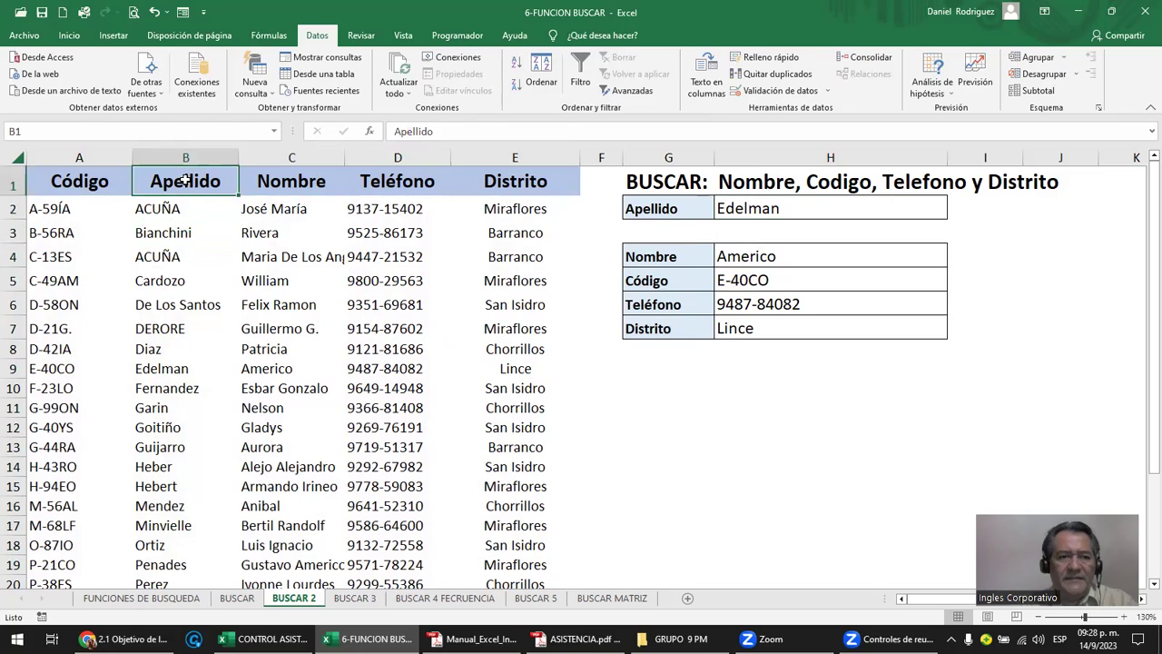
pyautogui.click(173, 202)
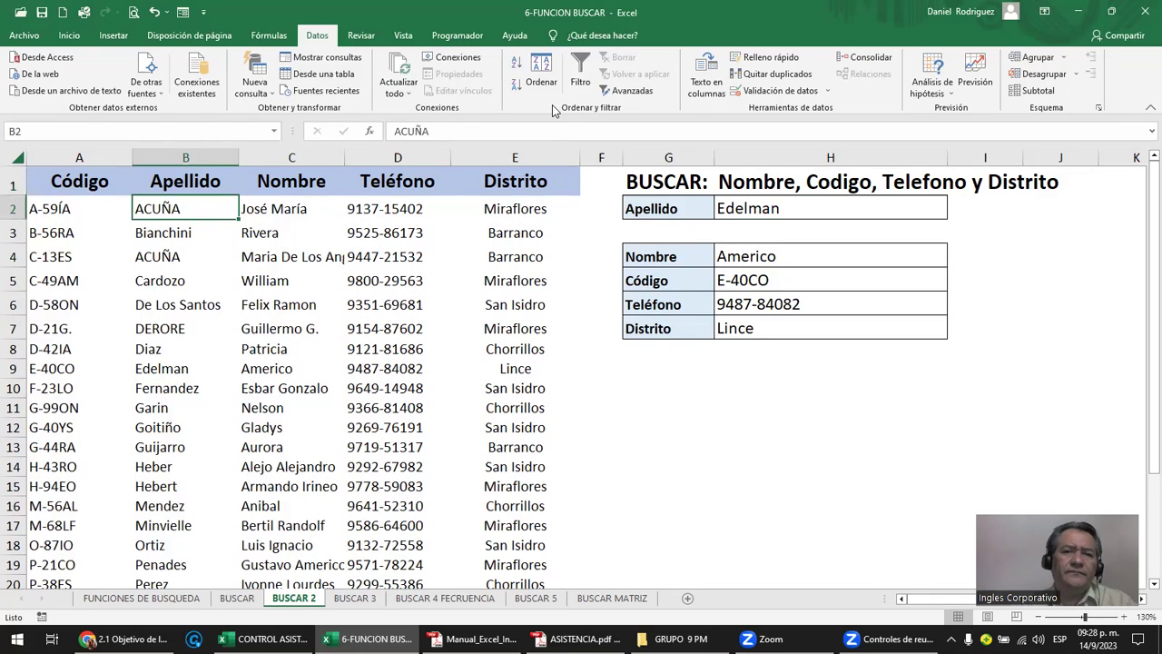
pyautogui.click(517, 68)
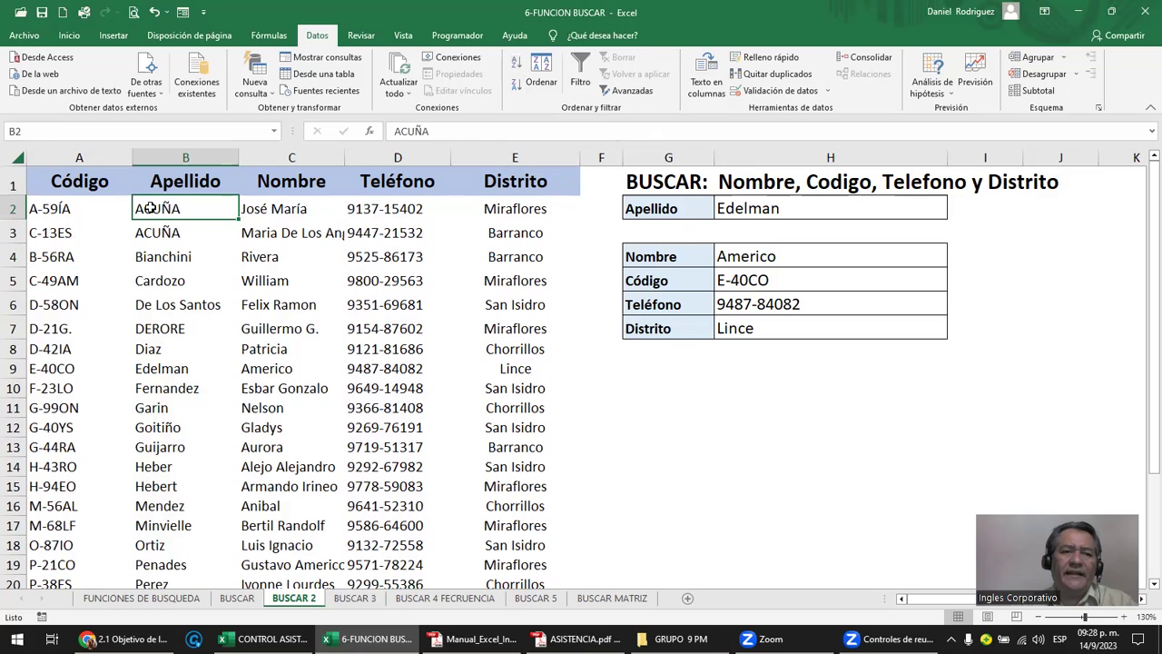
pyautogui.moveTo(151, 207); pyautogui.dragTo(160, 212)
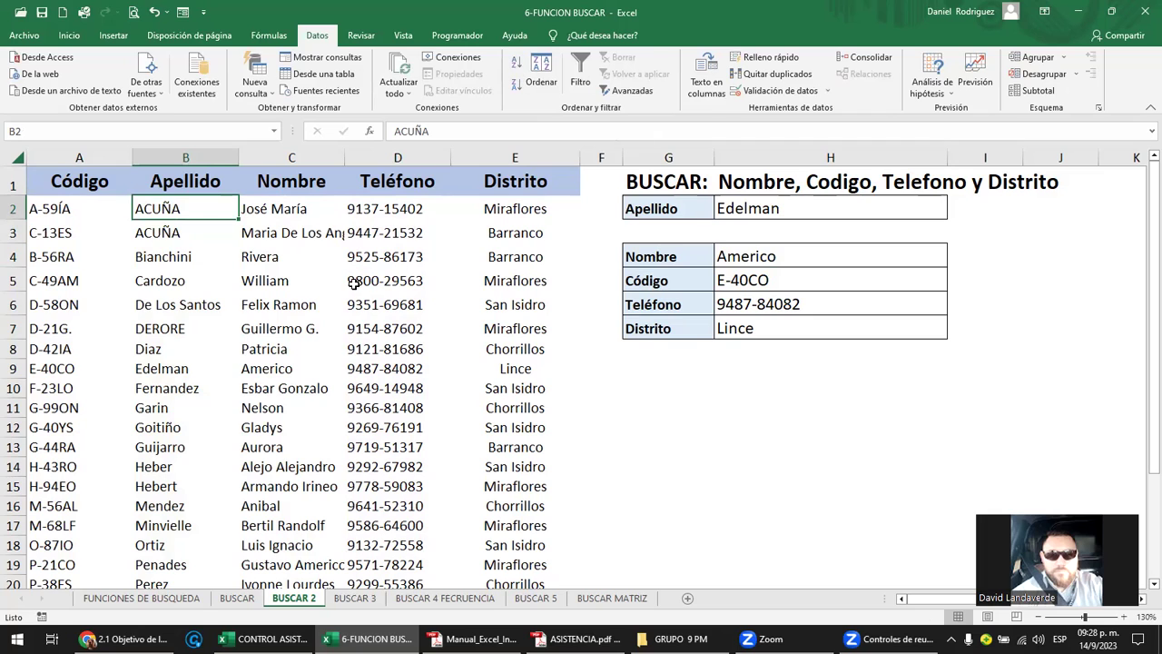
pyautogui.hotkey('ctrl', 'c')
pyautogui.click(779, 216)
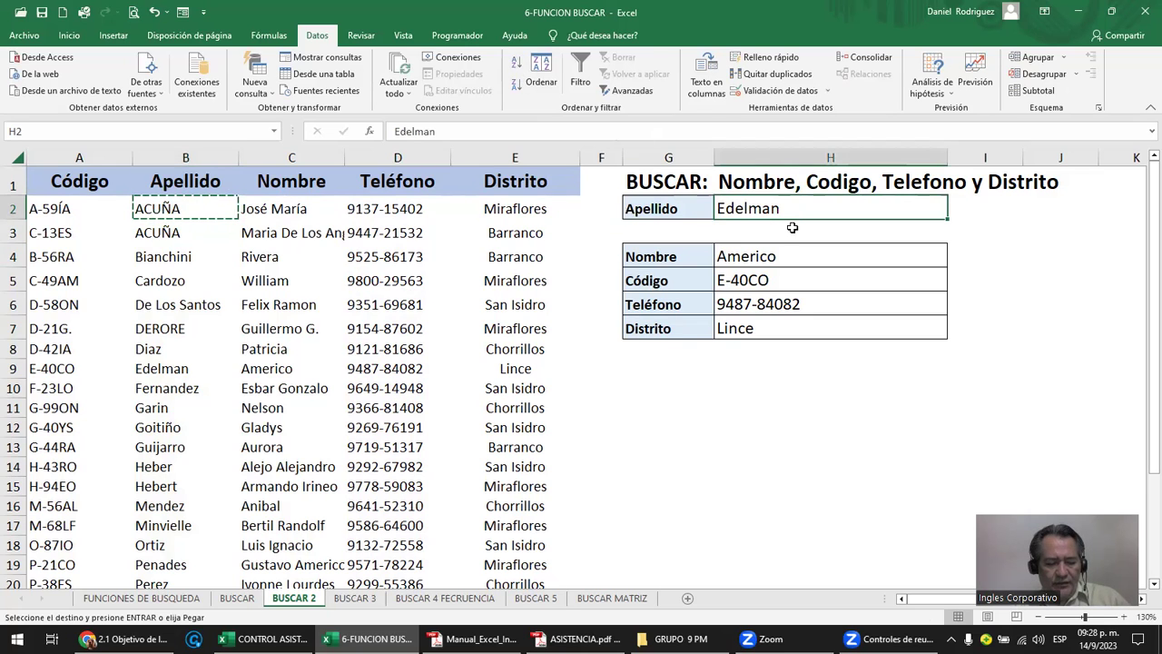
# - Paste the copied surname into the search cell and inspect the Nombre lookup formula
pyautogui.hotkey('ctrl', 'v')
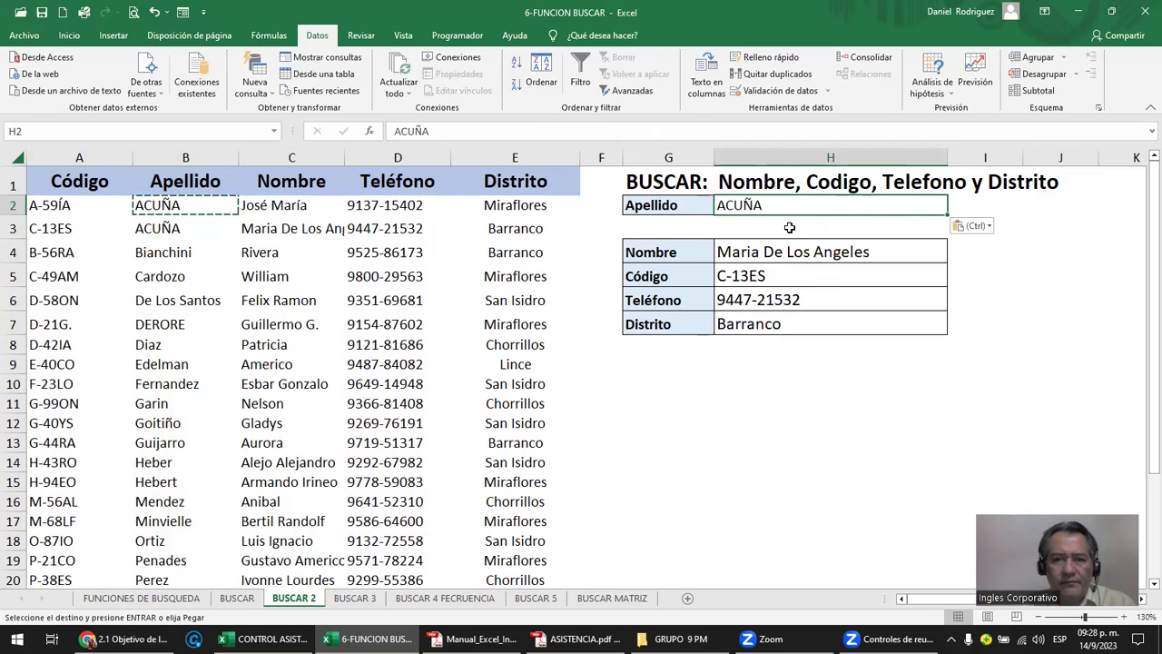
pyautogui.click(789, 227)
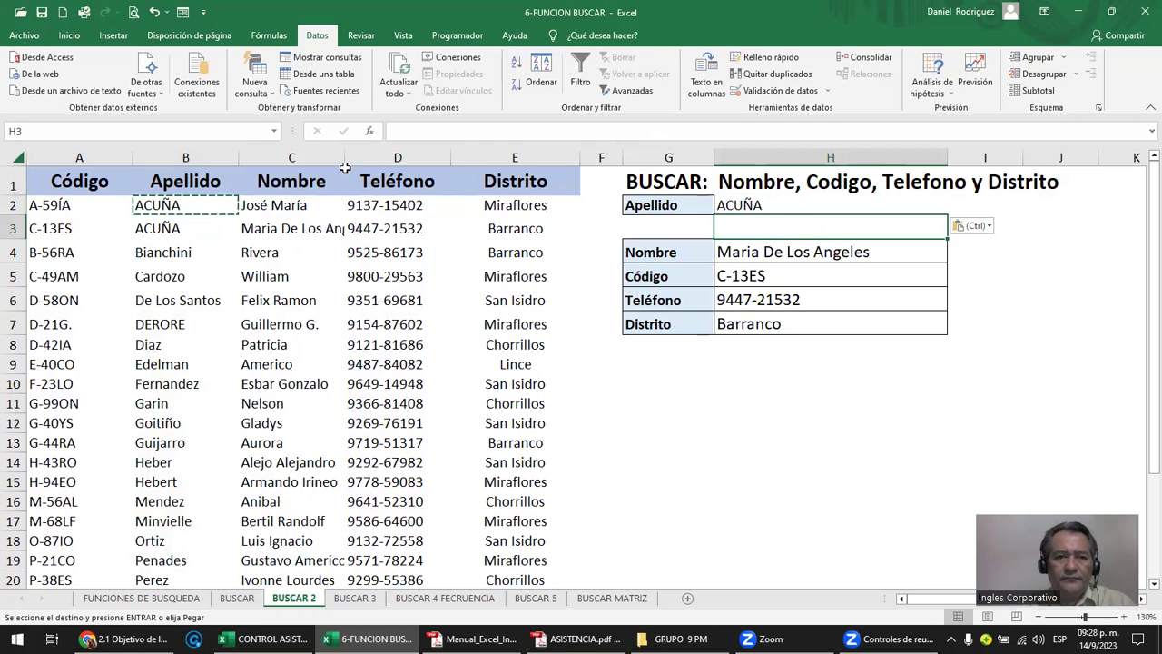
pyautogui.click(332, 237)
pyautogui.press('Escape')
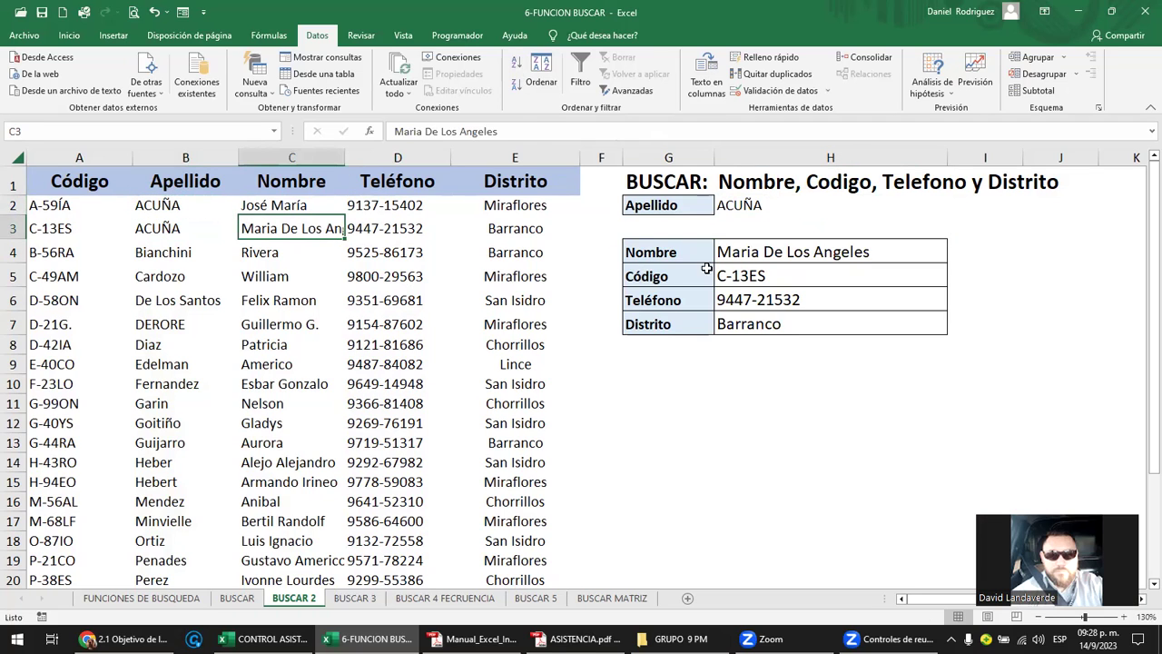
pyautogui.click(747, 256)
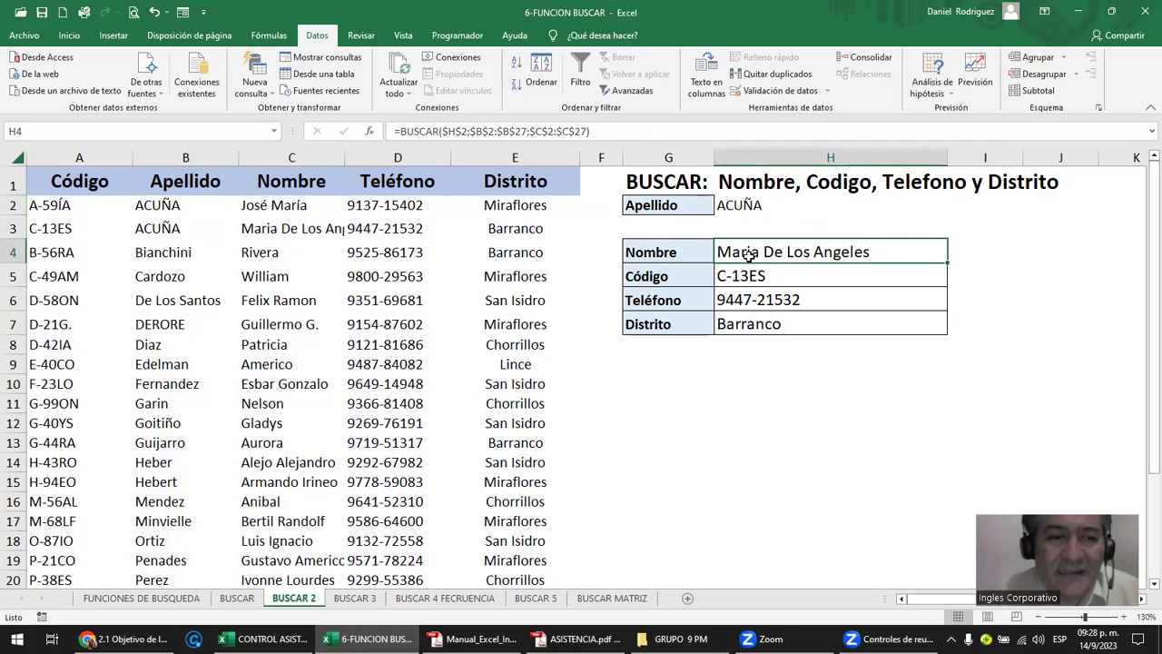
# - Compare the lookup results with row 3's surname, code, first name, phone and district Barranco
pyautogui.click(167, 232)
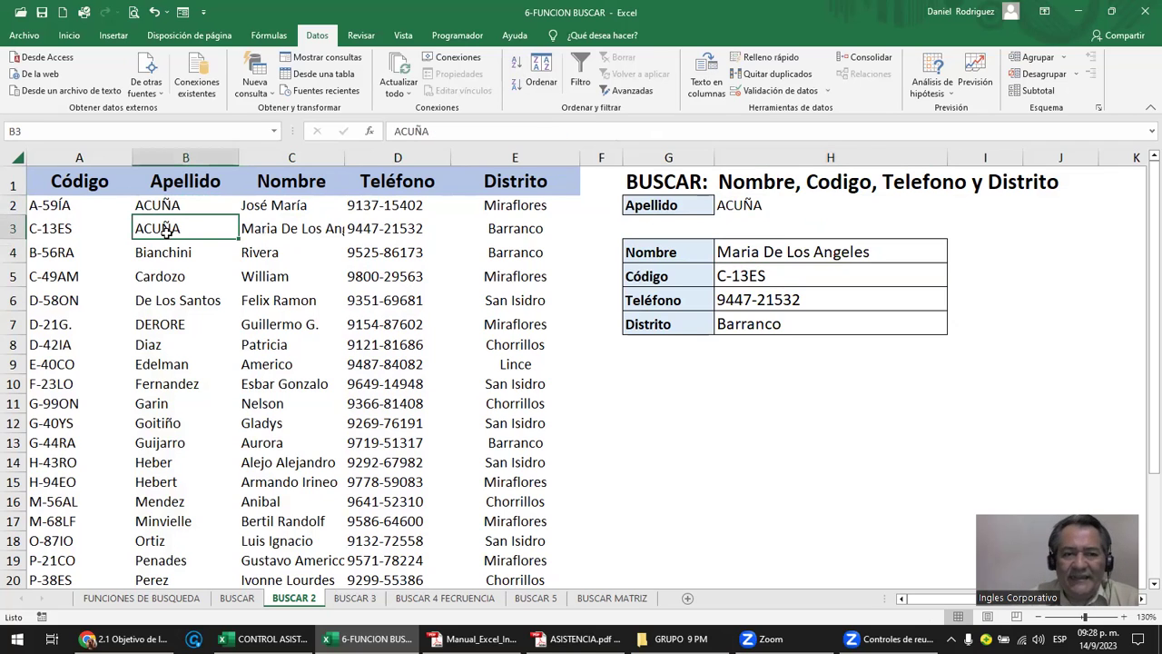
pyautogui.click(44, 228)
pyautogui.click(247, 227)
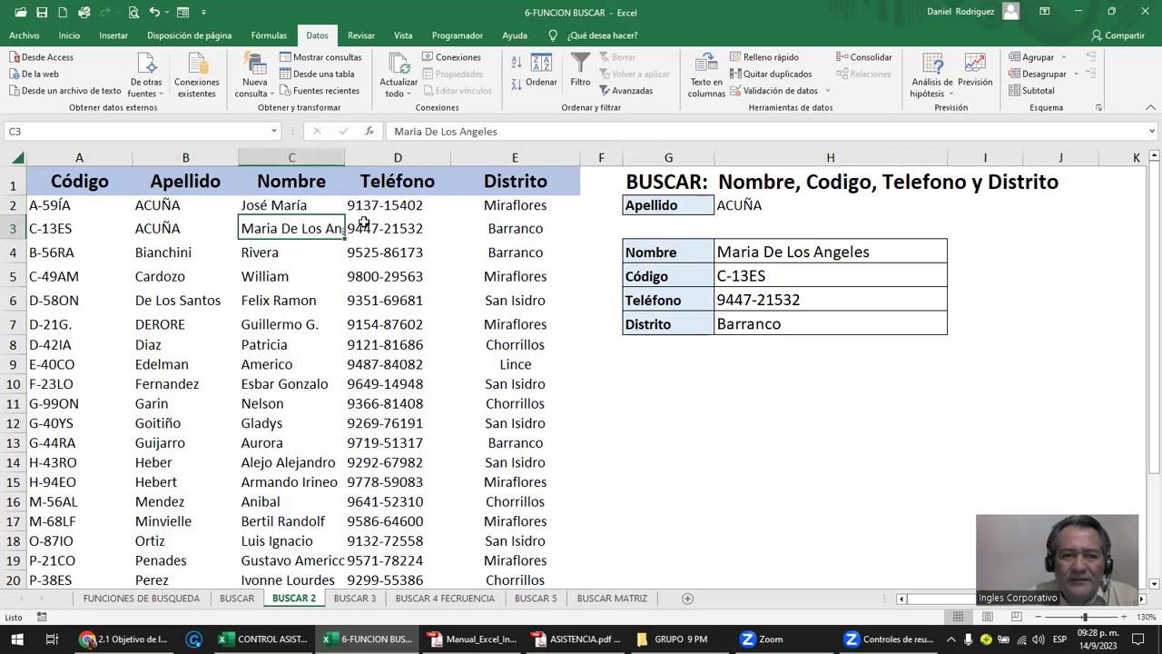
pyautogui.click(364, 225)
pyautogui.click(517, 227)
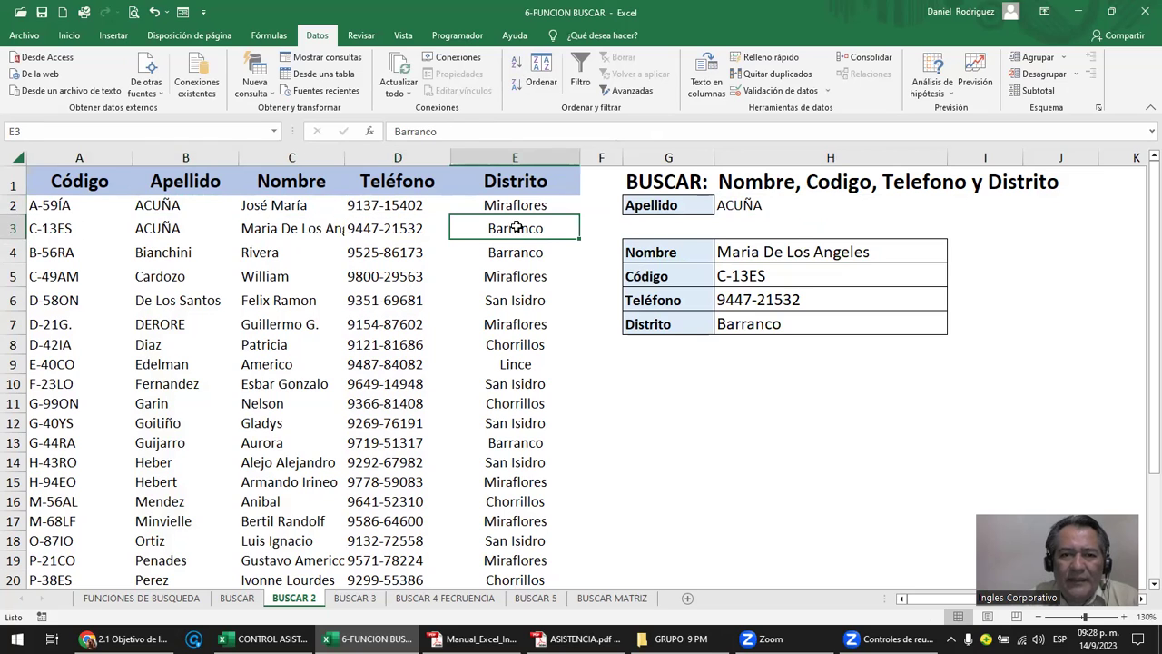
pyautogui.click(172, 231)
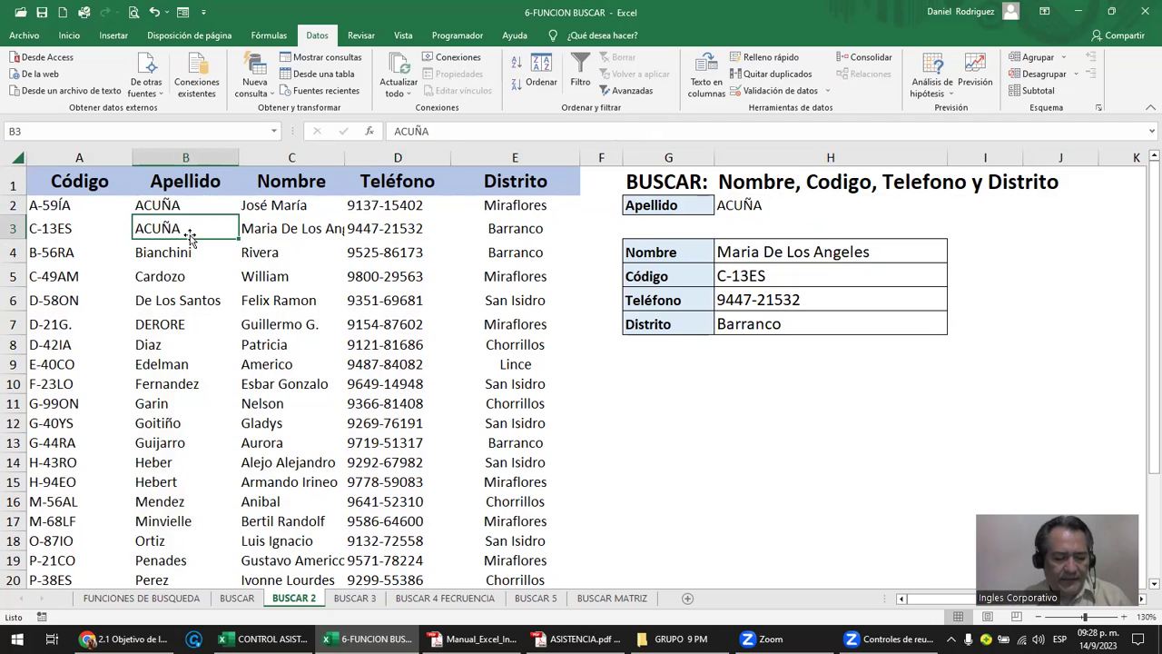
# - Rename the row 3 surname to CHOLO and re-sort the table A to Z by Apellido
pyautogui.write('CHOLO')
pyautogui.press('Return')
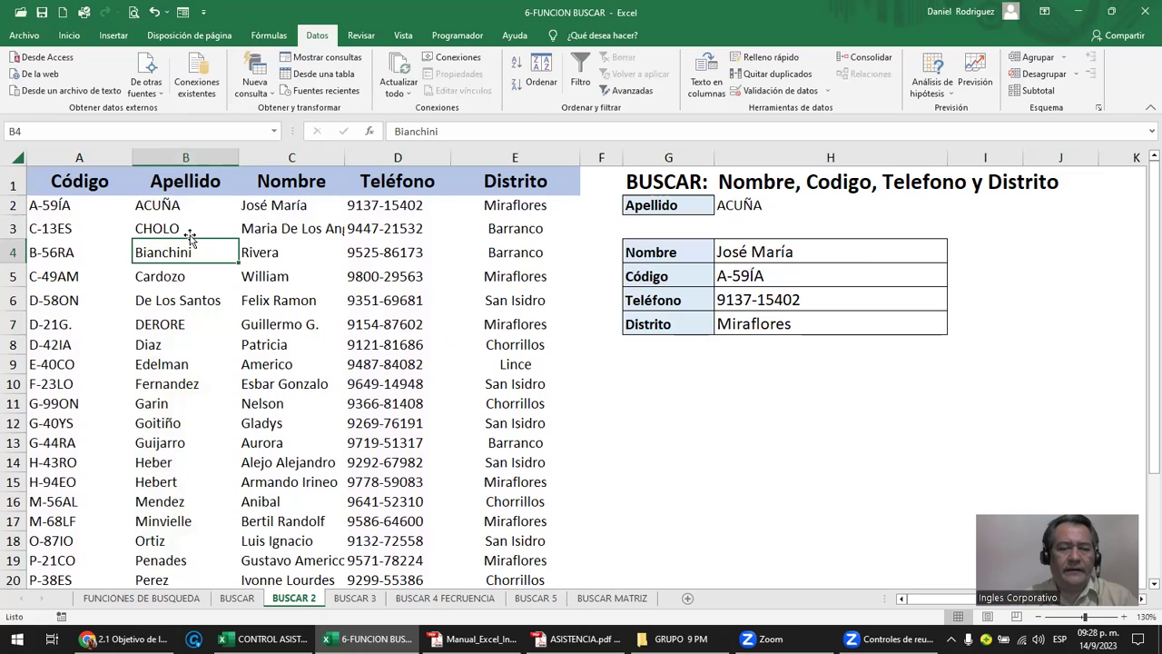
pyautogui.click(174, 206)
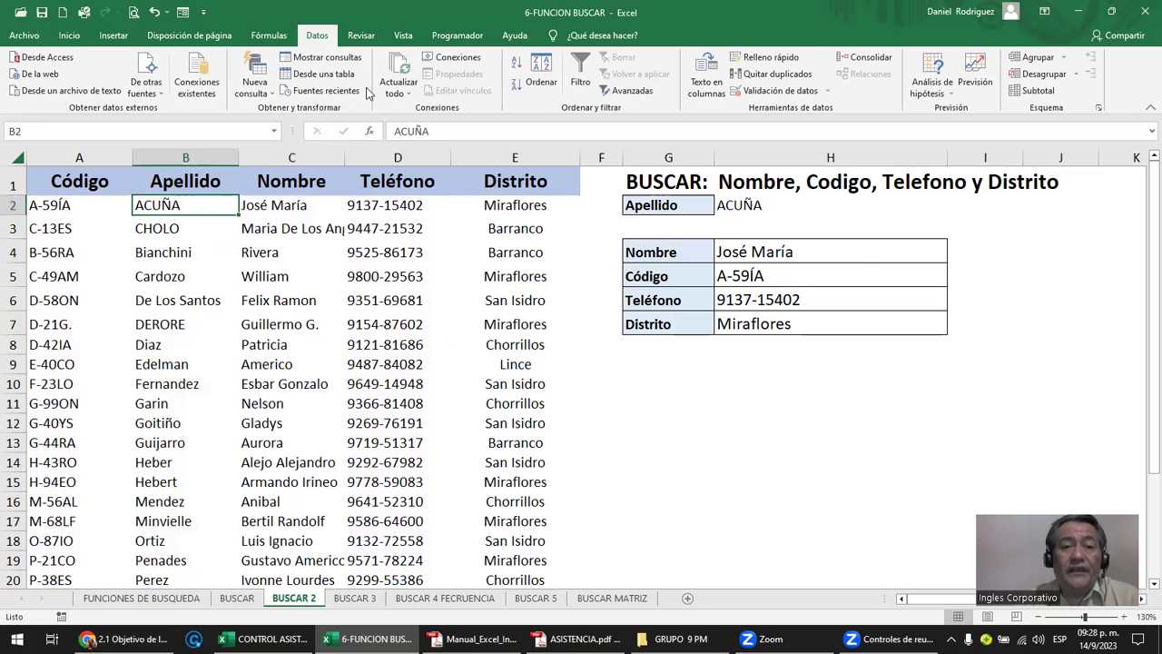
pyautogui.click(520, 68)
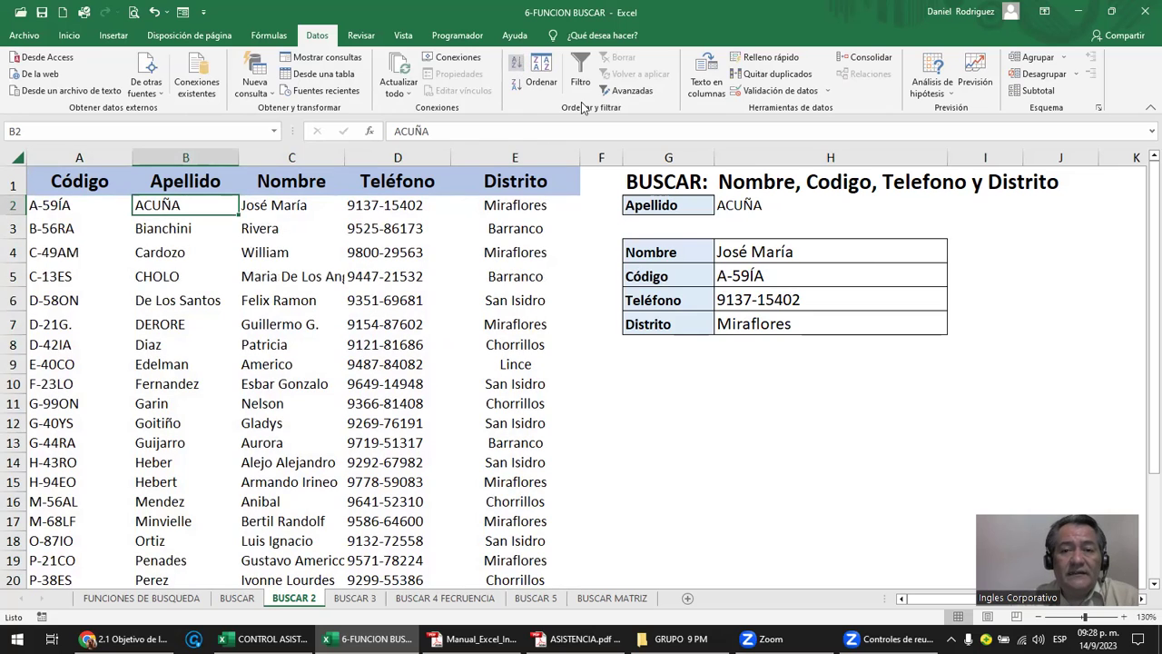
# - Look up CHOLO in the search cell and check the returned name, phone and Barranco district
pyautogui.click(761, 207)
pyautogui.write('CH')
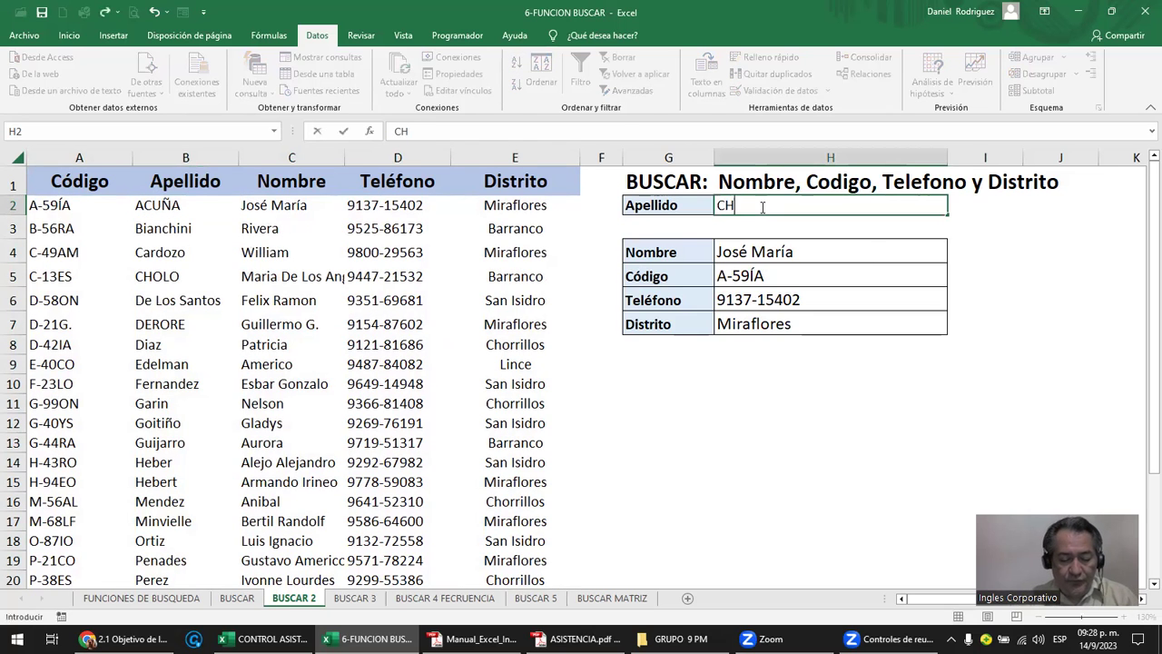
pyautogui.write('OLO')
pyautogui.press('Return')
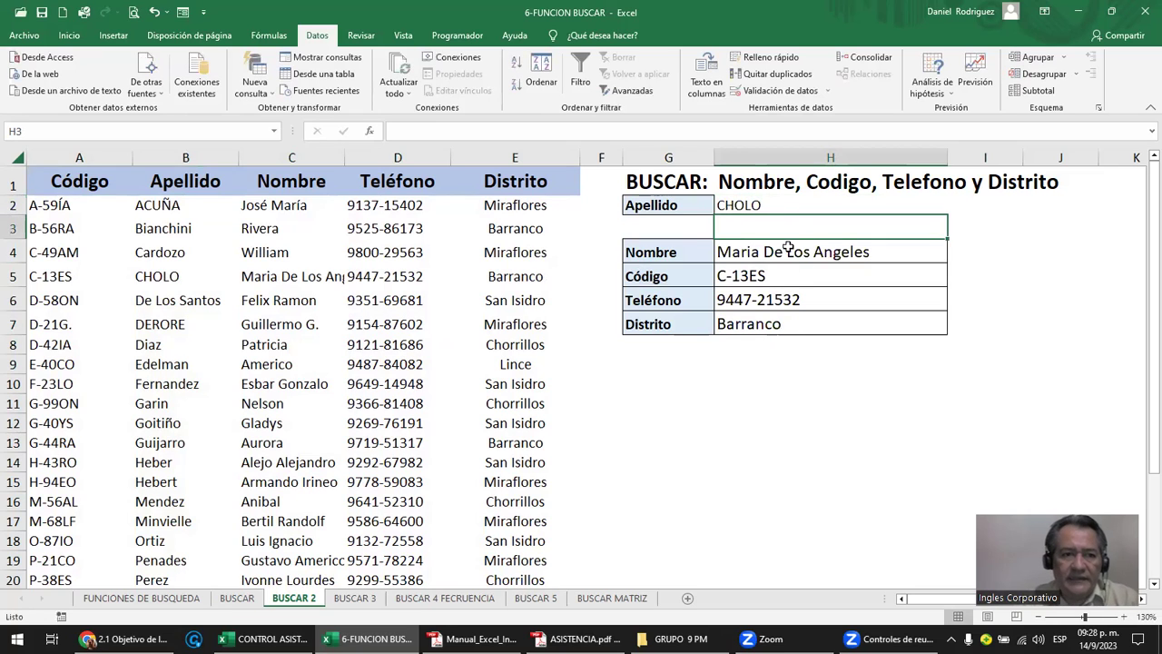
pyautogui.moveTo(159, 274); pyautogui.dragTo(399, 274)
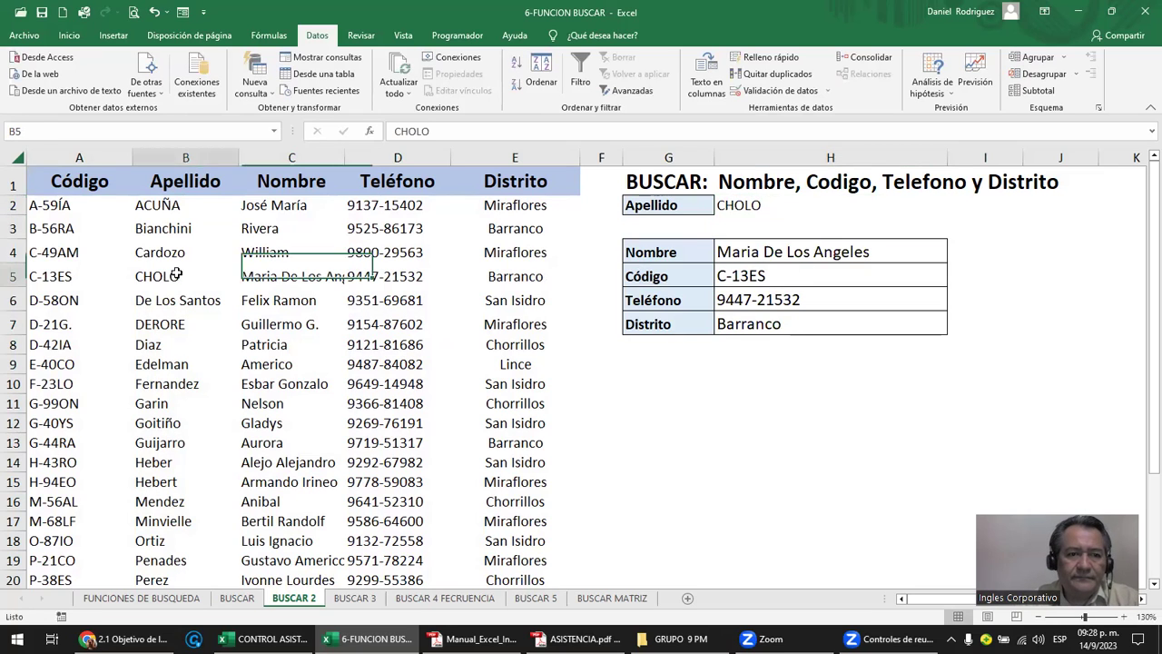
pyautogui.click(509, 267)
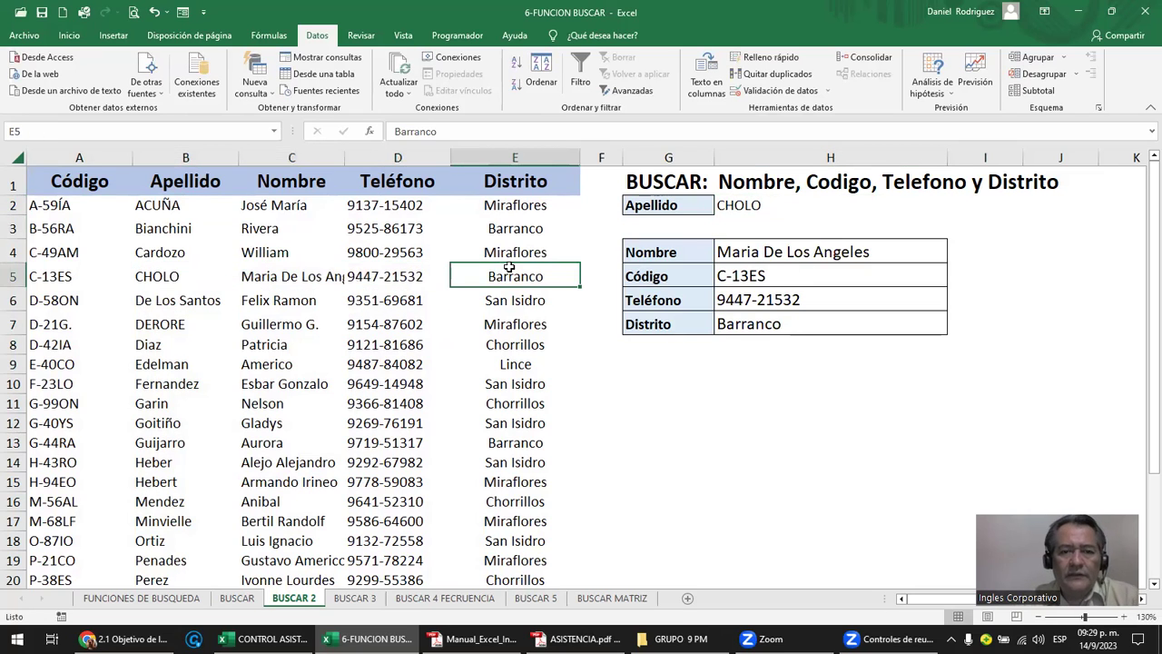
pyautogui.click(761, 206)
pyautogui.click(755, 258)
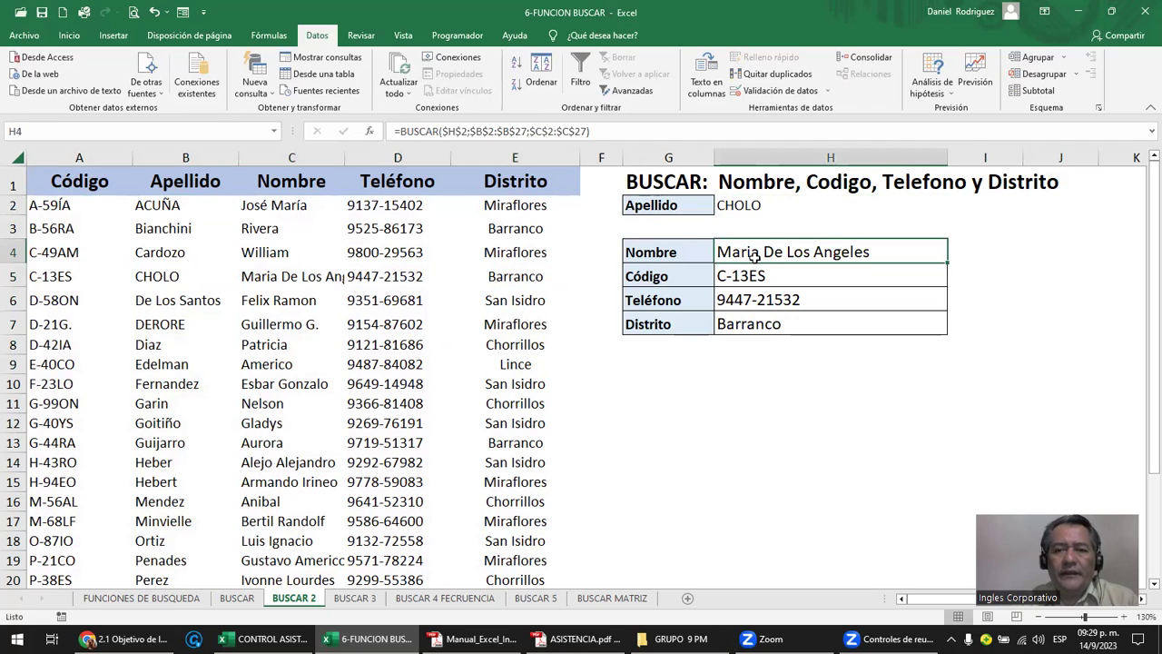
# - Copy the Nombre result's formatting onto the CHOLO search cell with Copiar formato
pyautogui.click(69, 34)
pyautogui.click(77, 90)
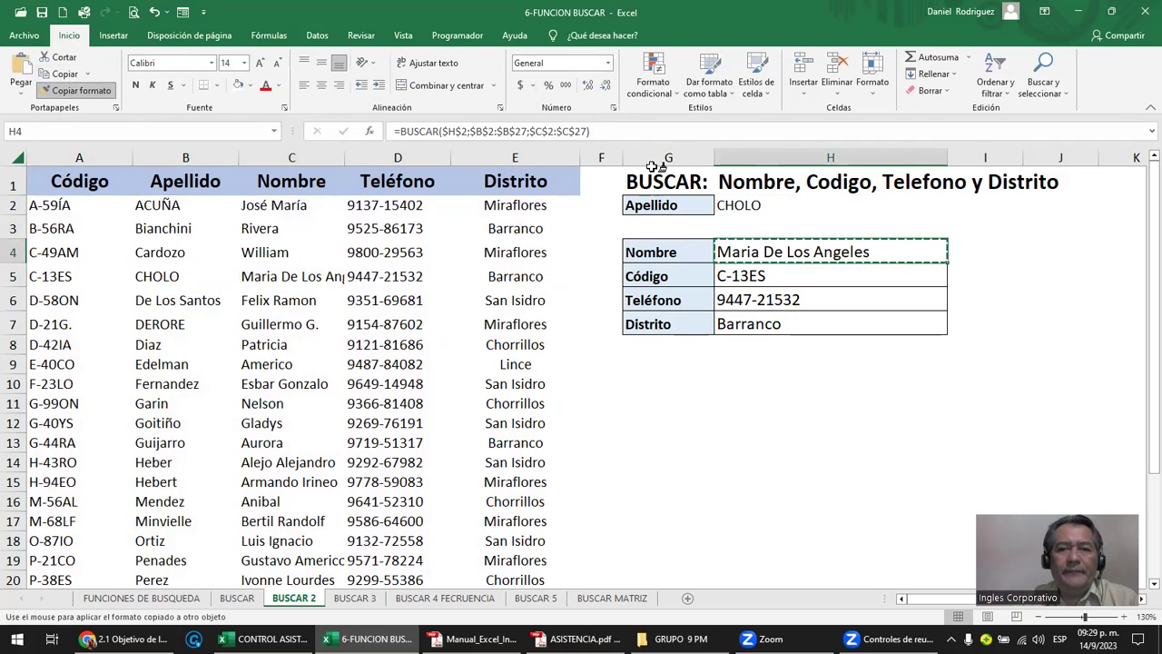
pyautogui.click(731, 205)
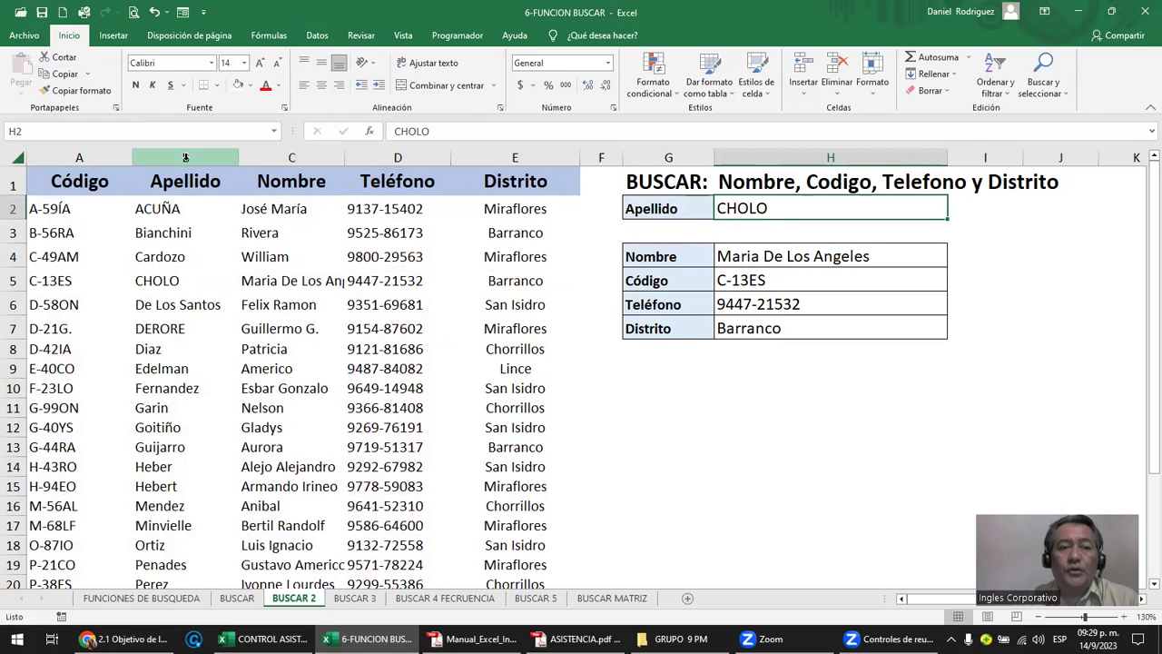
pyautogui.click(185, 158)
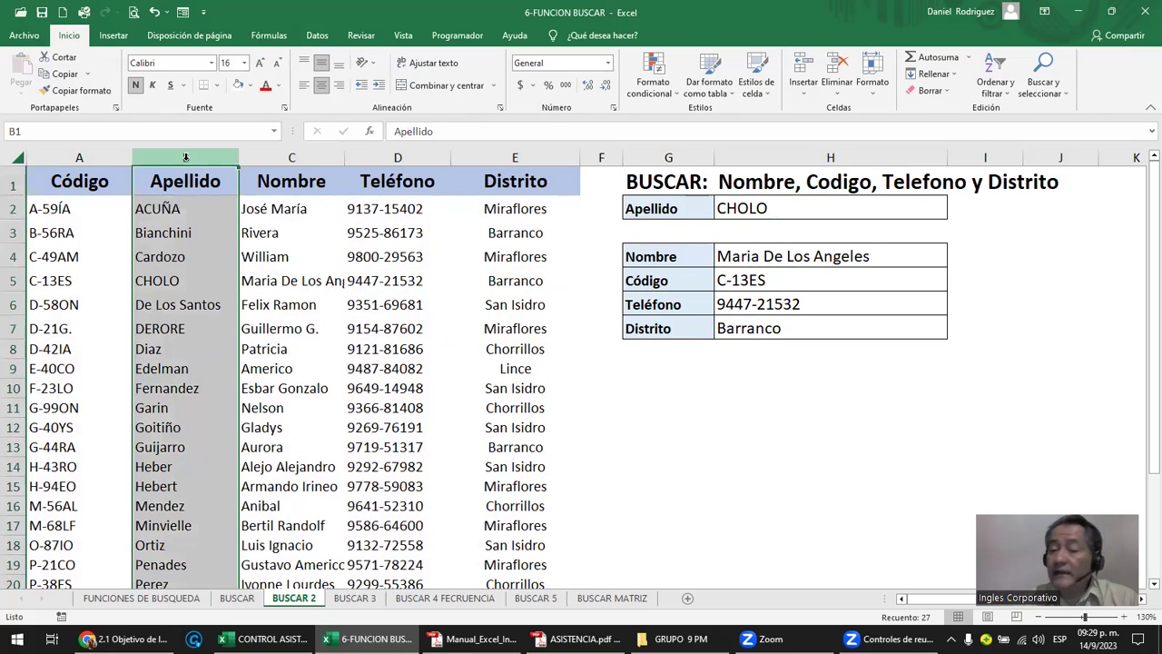
pyautogui.click(768, 209)
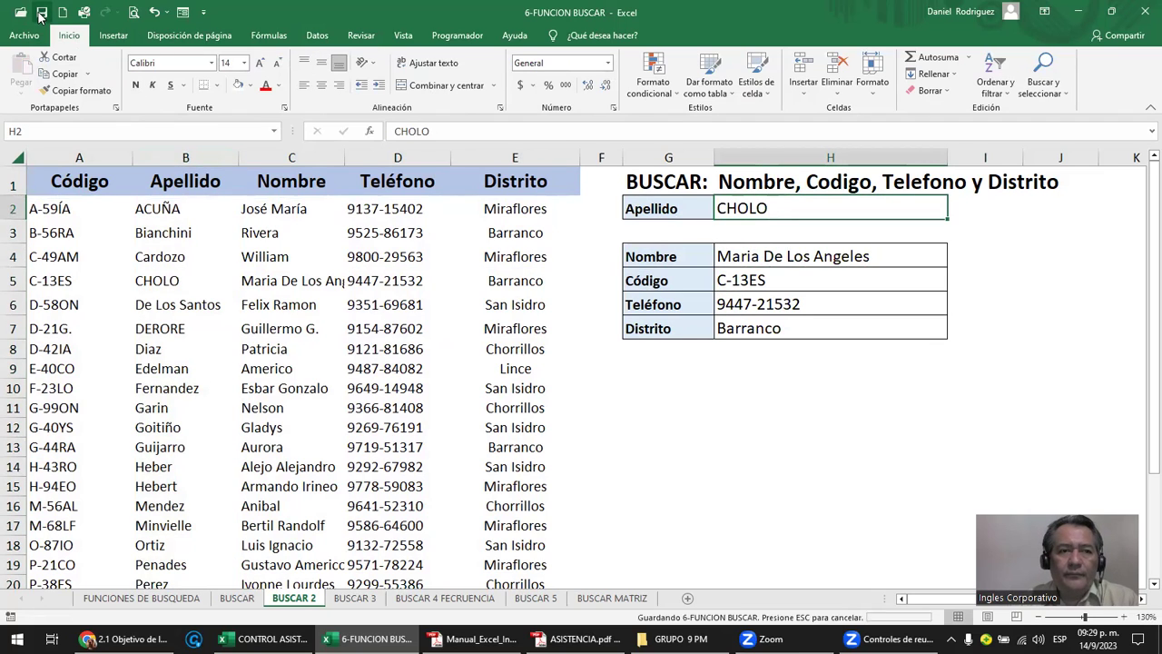
pyautogui.click(361, 601)
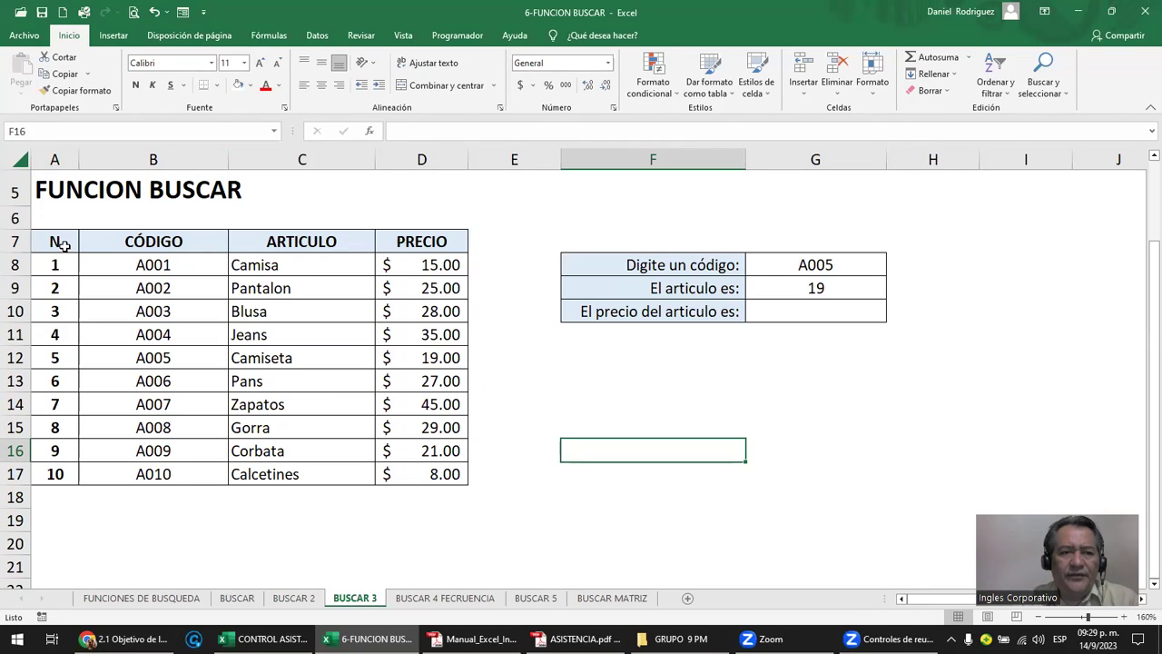
pyautogui.moveTo(66, 247); pyautogui.dragTo(399, 245)
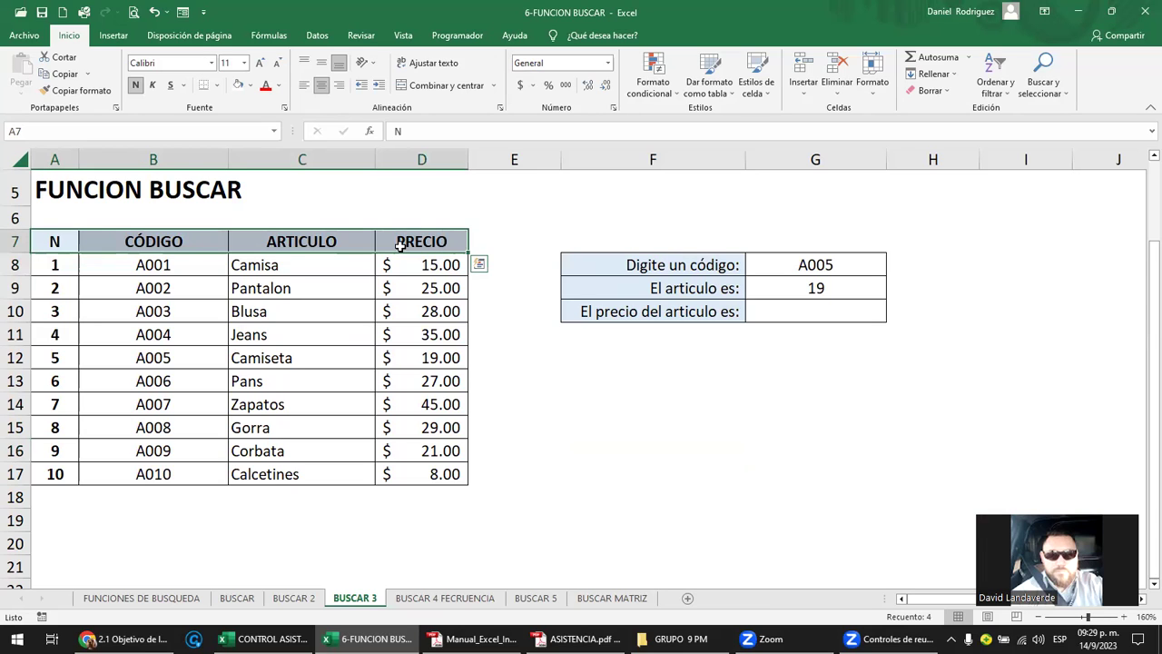
pyautogui.click(188, 270)
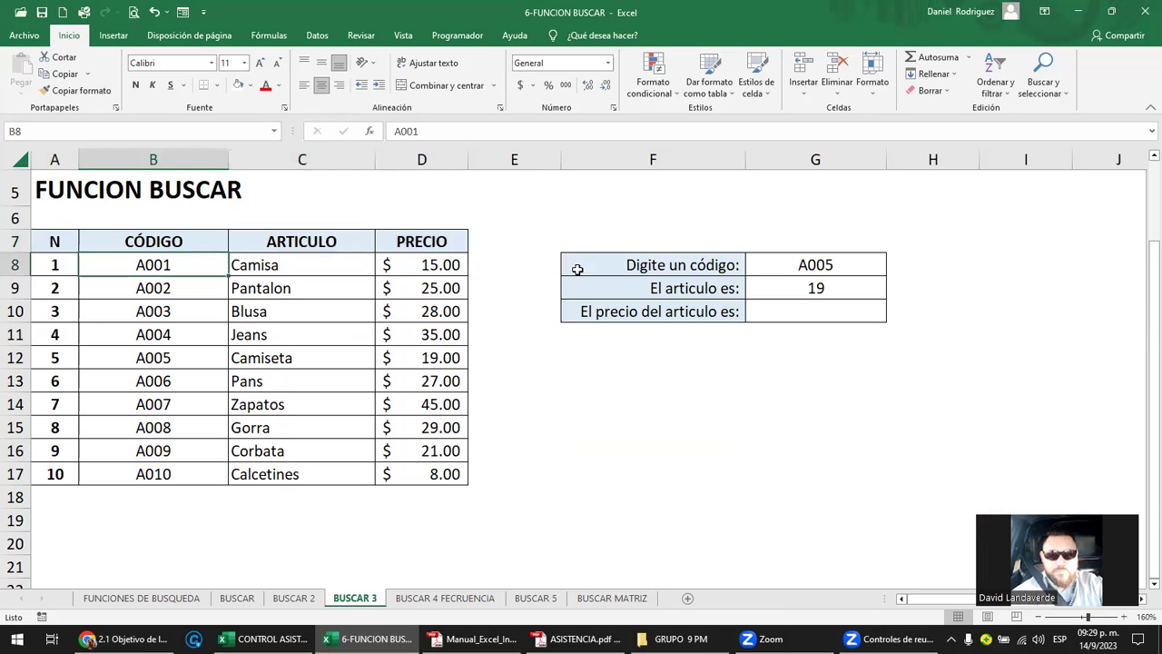
pyautogui.click(662, 268)
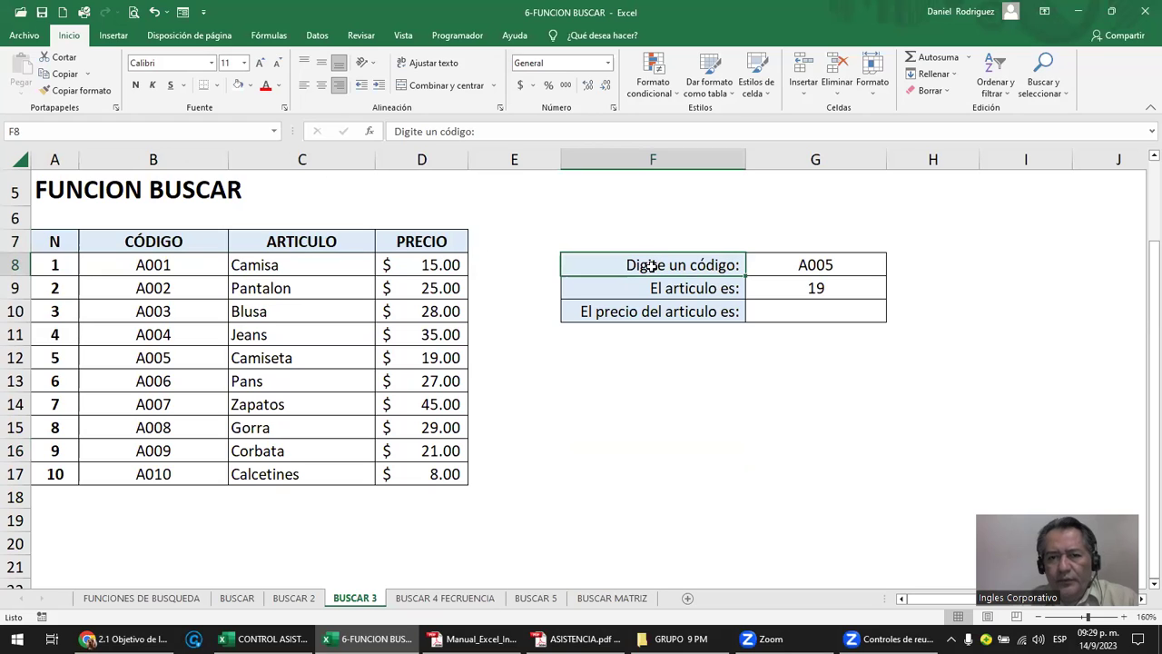
pyautogui.click(796, 262)
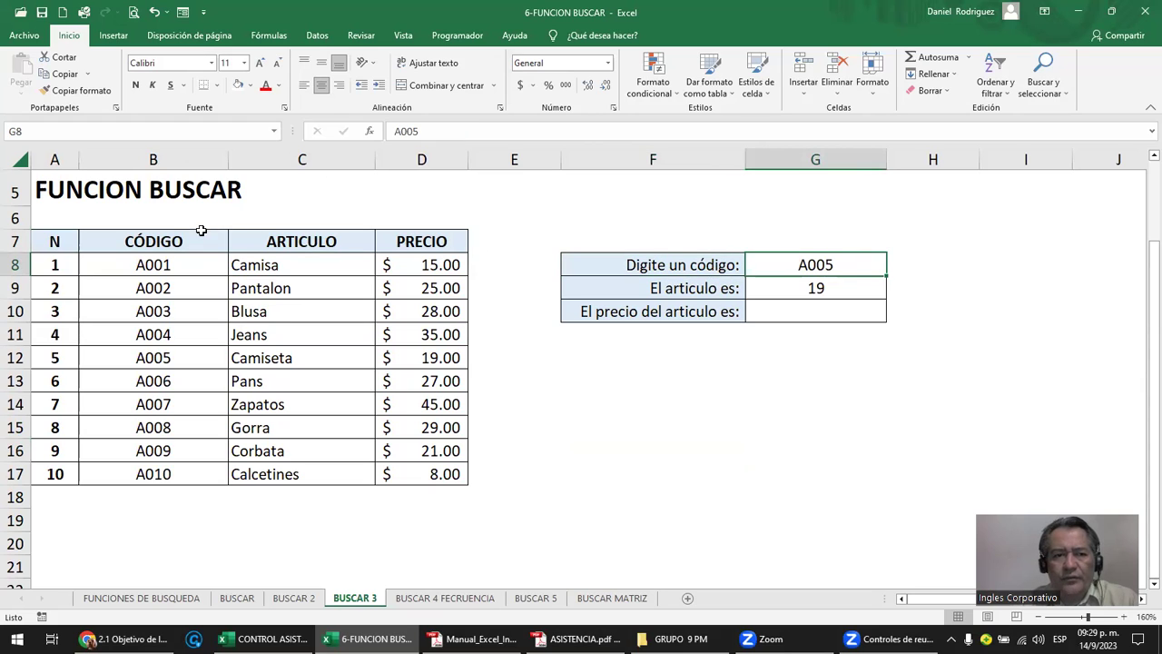
pyautogui.click(175, 245)
# - Fill the CÓDIGO header and the 'Digite un código:' label with yellow
pyautogui.click(250, 84)
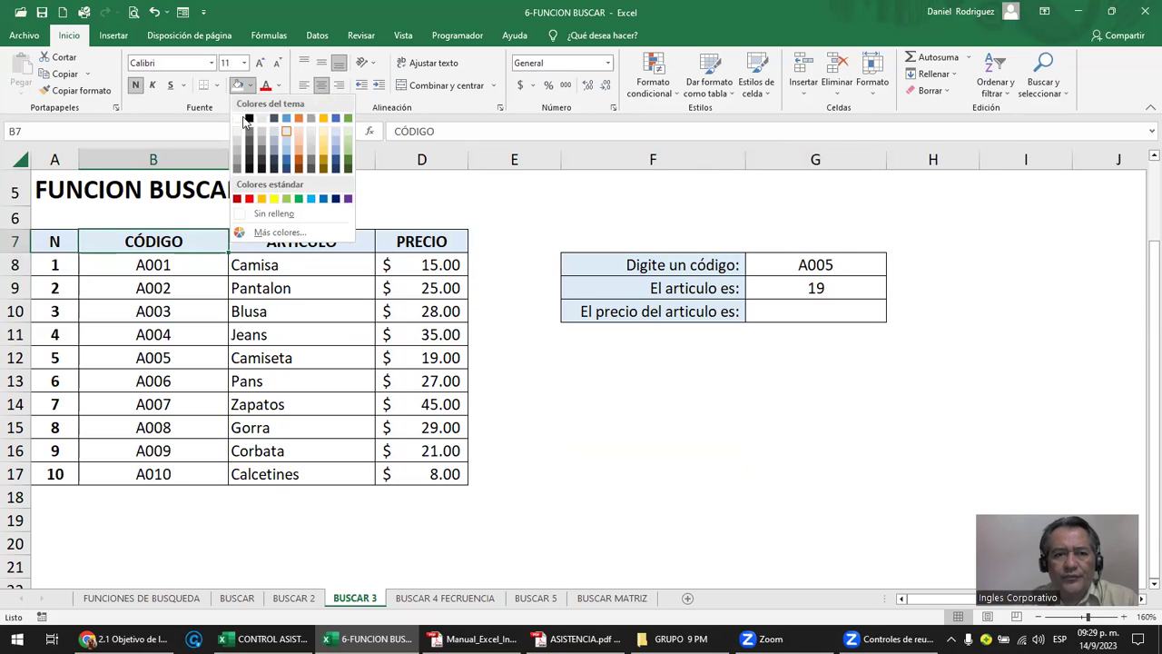
pyautogui.click(274, 200)
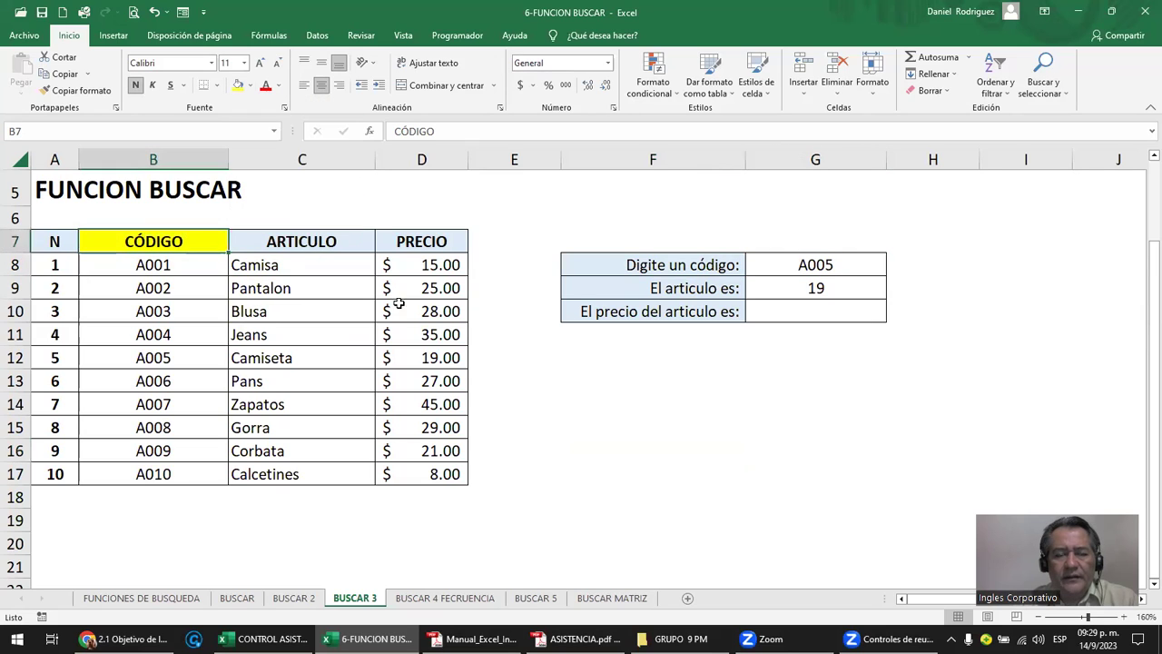
pyautogui.click(600, 407)
pyautogui.click(675, 268)
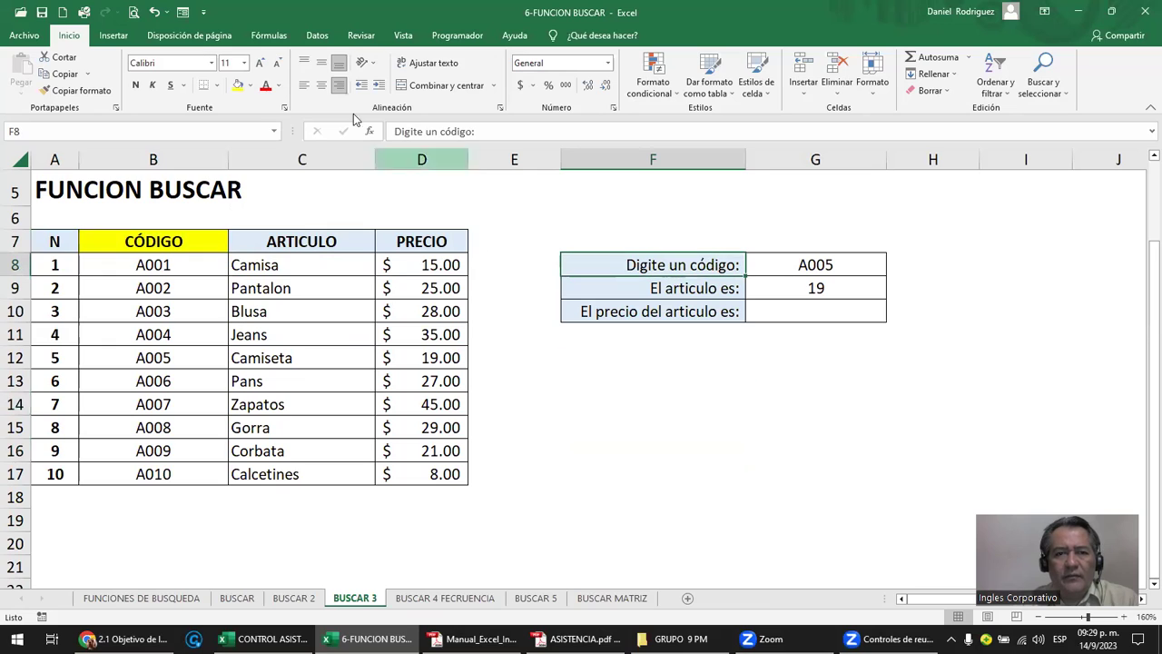
pyautogui.click(239, 86)
pyautogui.click(647, 396)
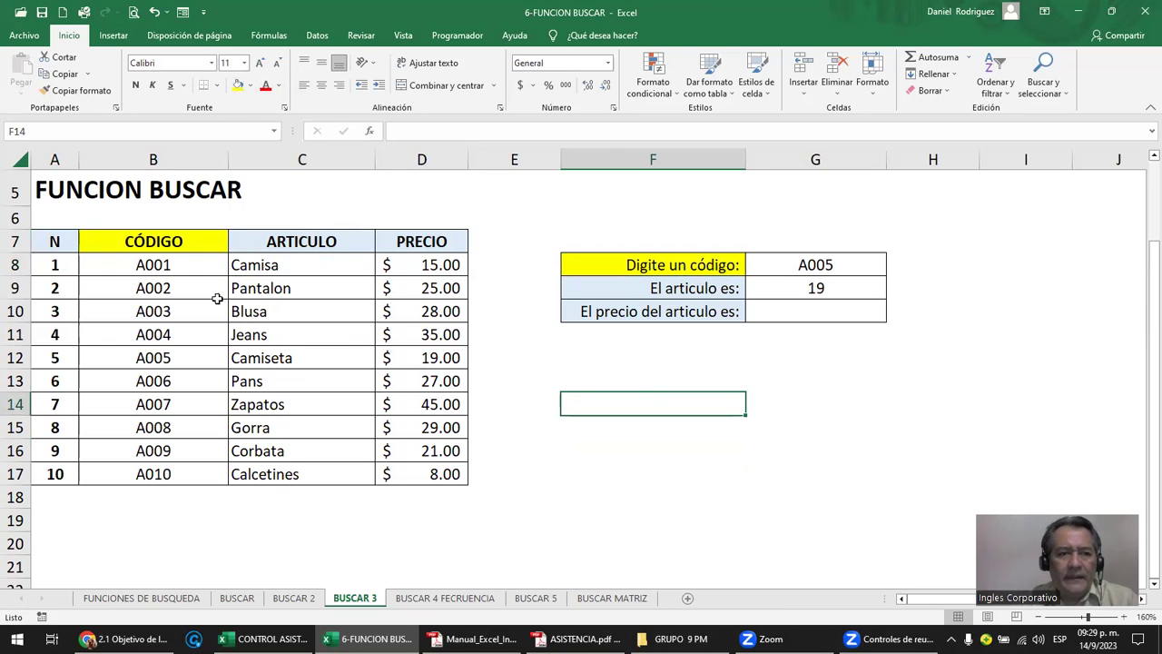
pyautogui.moveTo(168, 263); pyautogui.dragTo(169, 473)
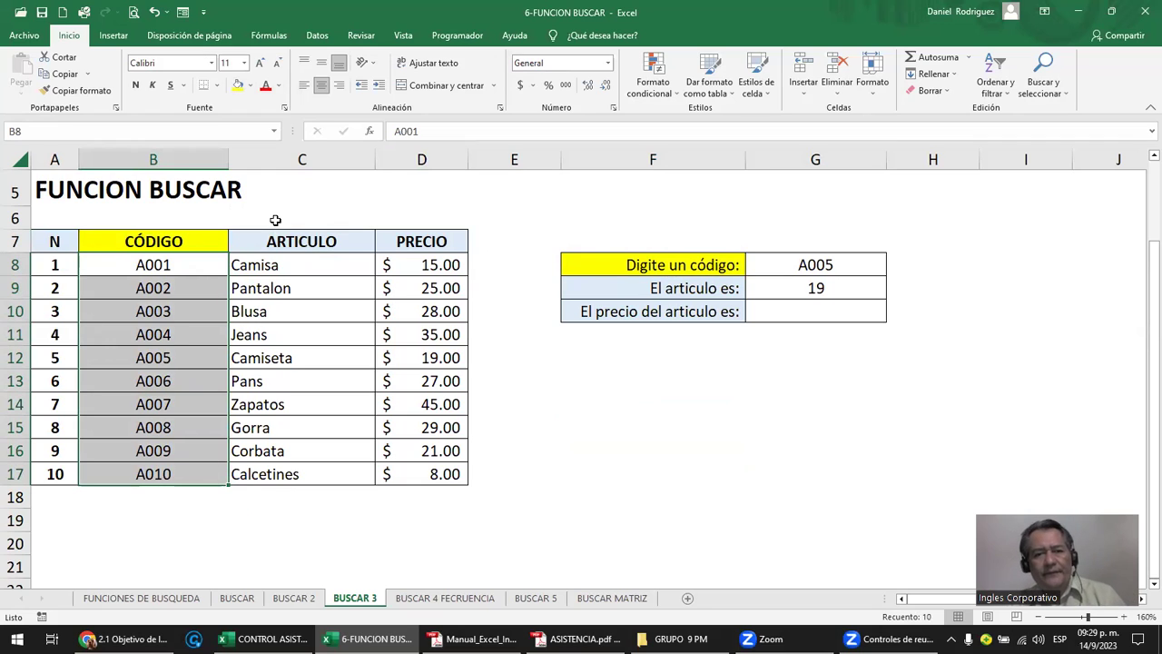
# - Delete the old article result and its formula from G9
pyautogui.click(795, 288)
pyautogui.press('Delete')
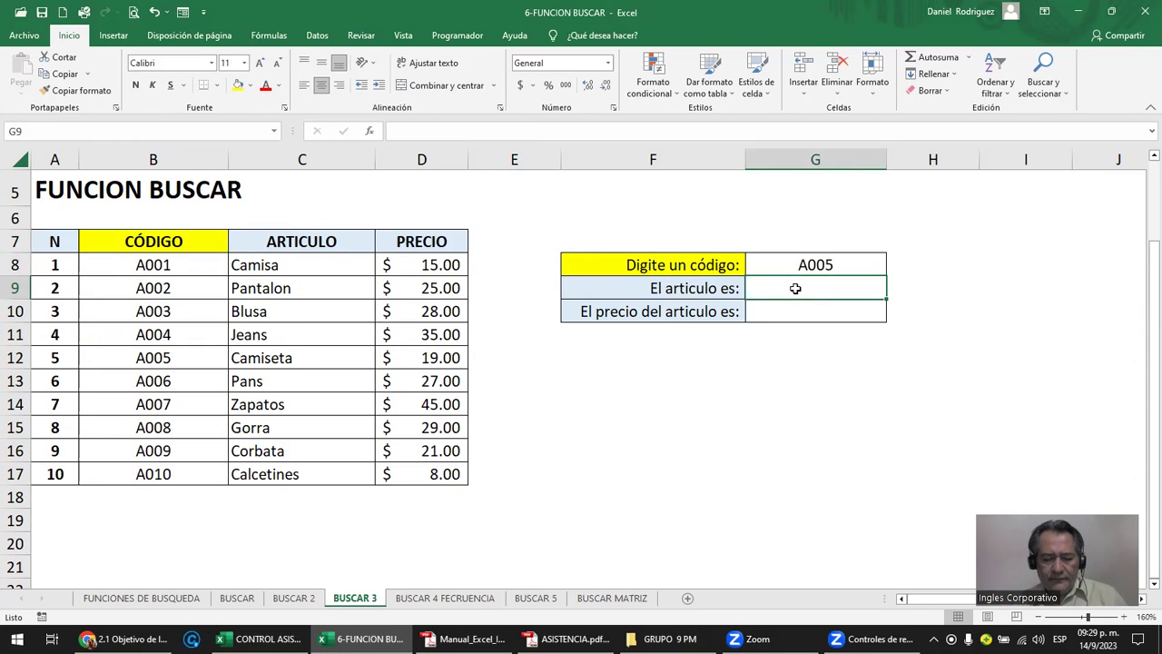
pyautogui.click(692, 290)
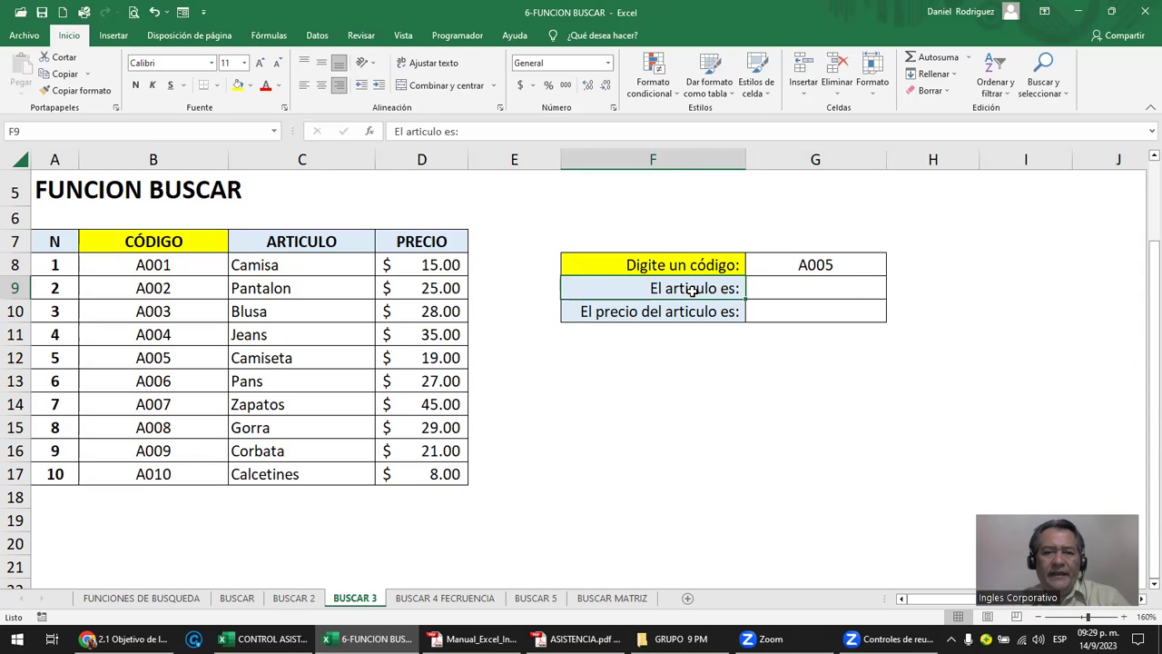
pyautogui.click(337, 240)
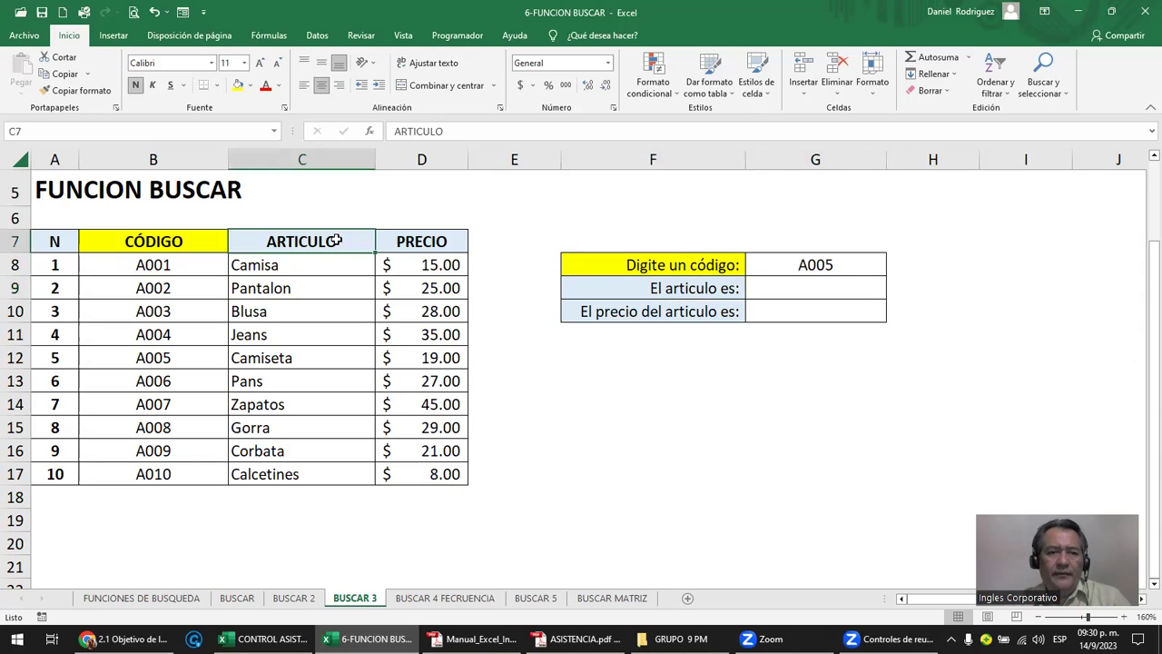
pyautogui.click(423, 245)
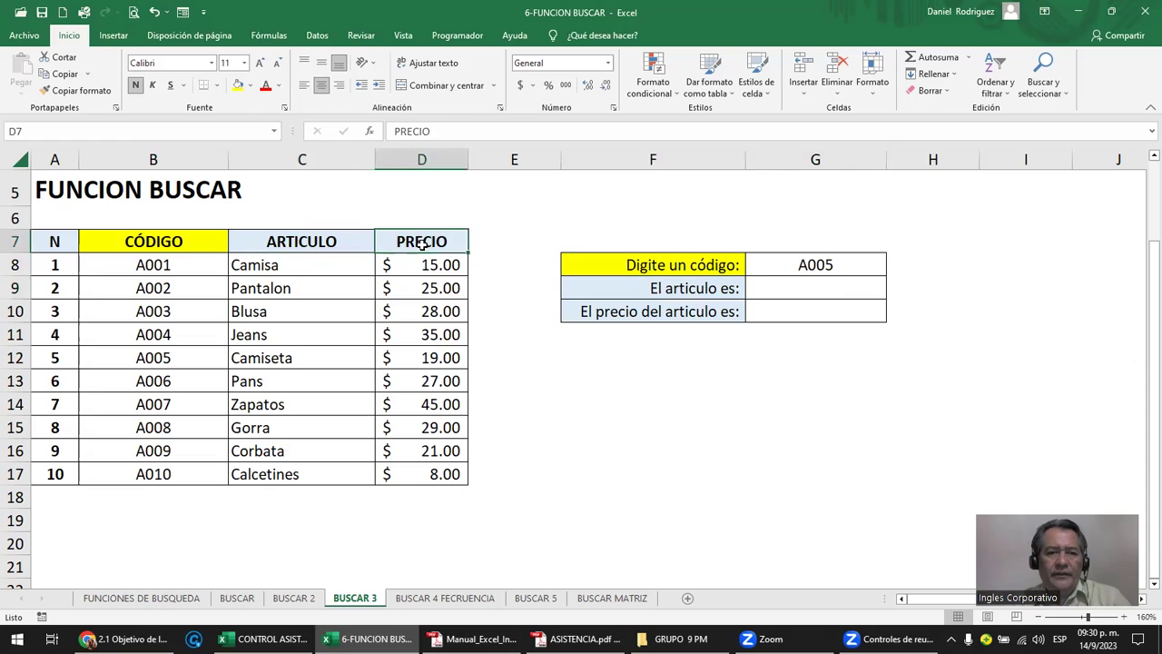
pyautogui.click(841, 269)
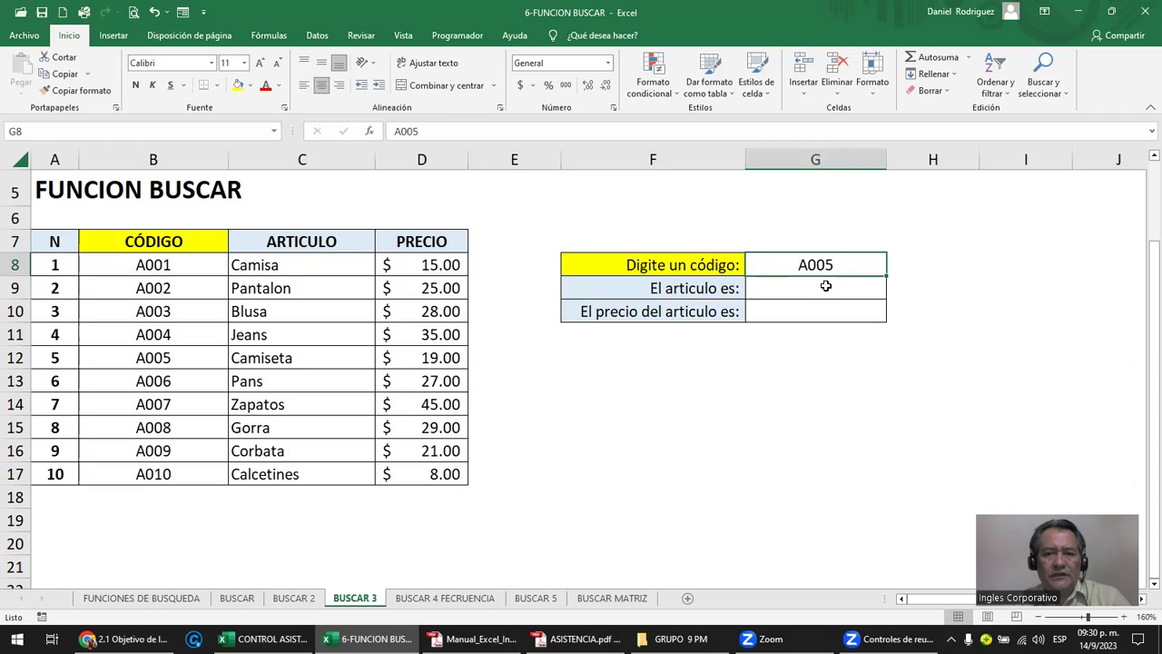
pyautogui.moveTo(826, 285); pyautogui.dragTo(817, 309)
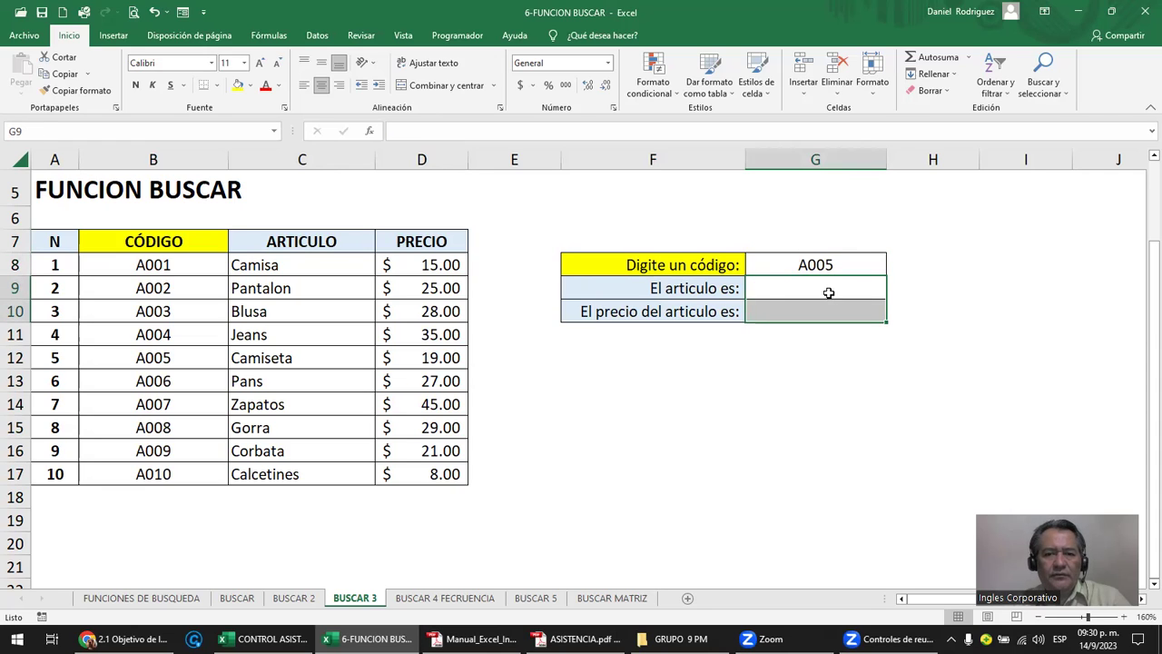
pyautogui.click(828, 292)
# - Enter =BUSCAR(G8;B8:B17;C8:C17) in G9 so code A005 returns Camiseta
pyautogui.write('=')
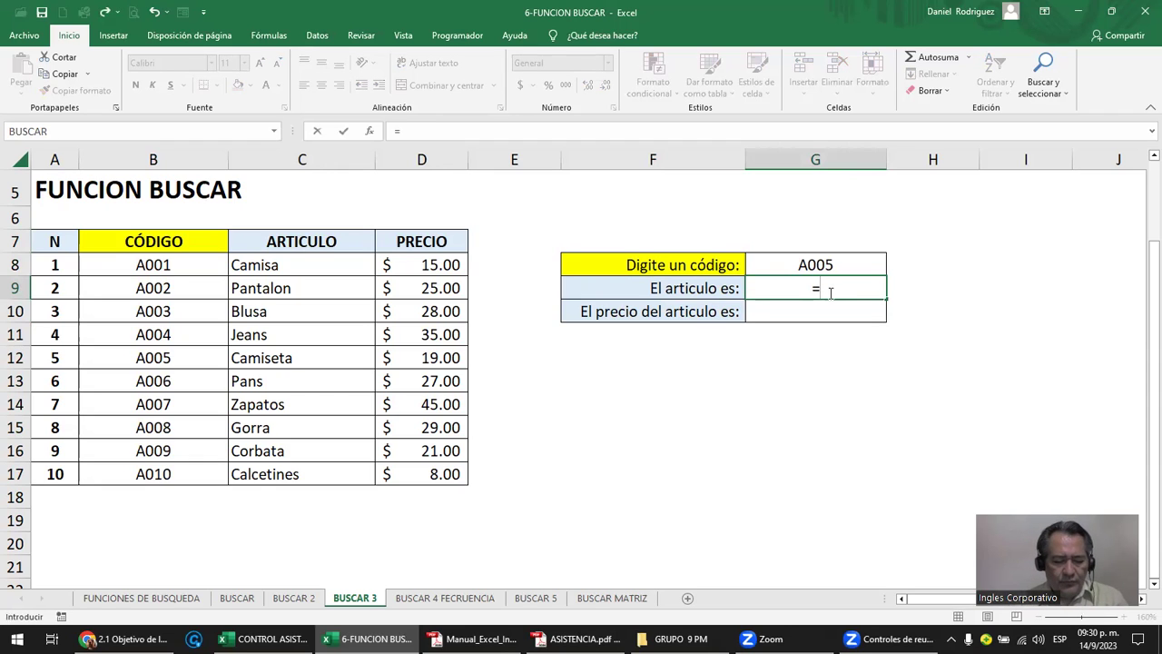
pyautogui.write('BUSCAR(')
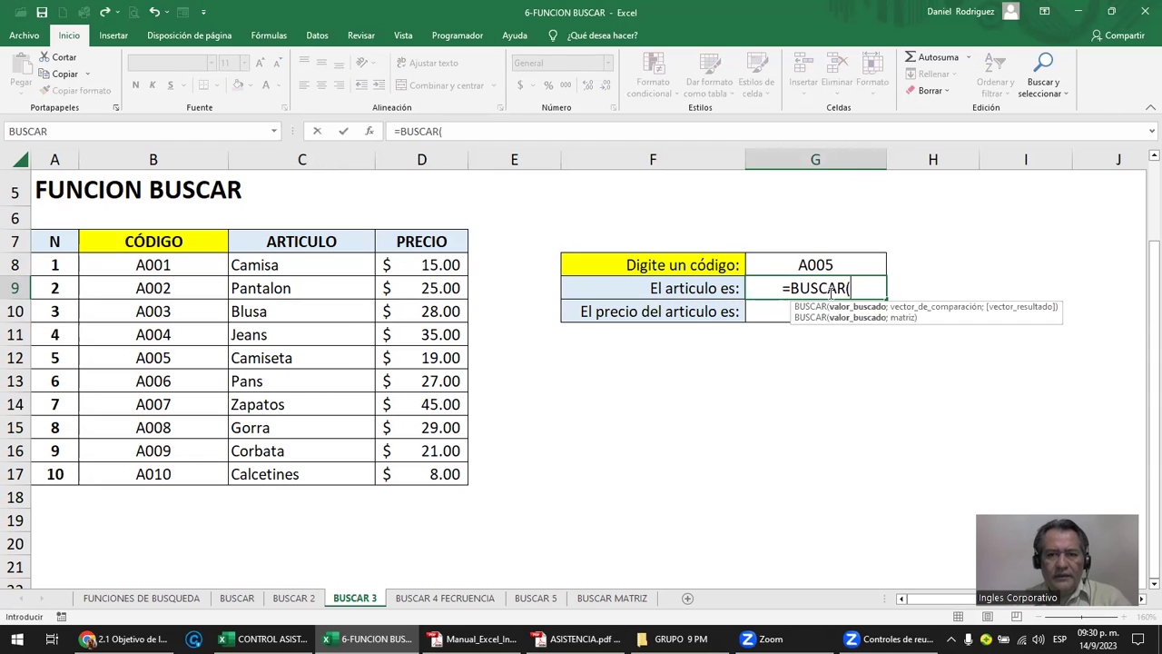
pyautogui.click(829, 264)
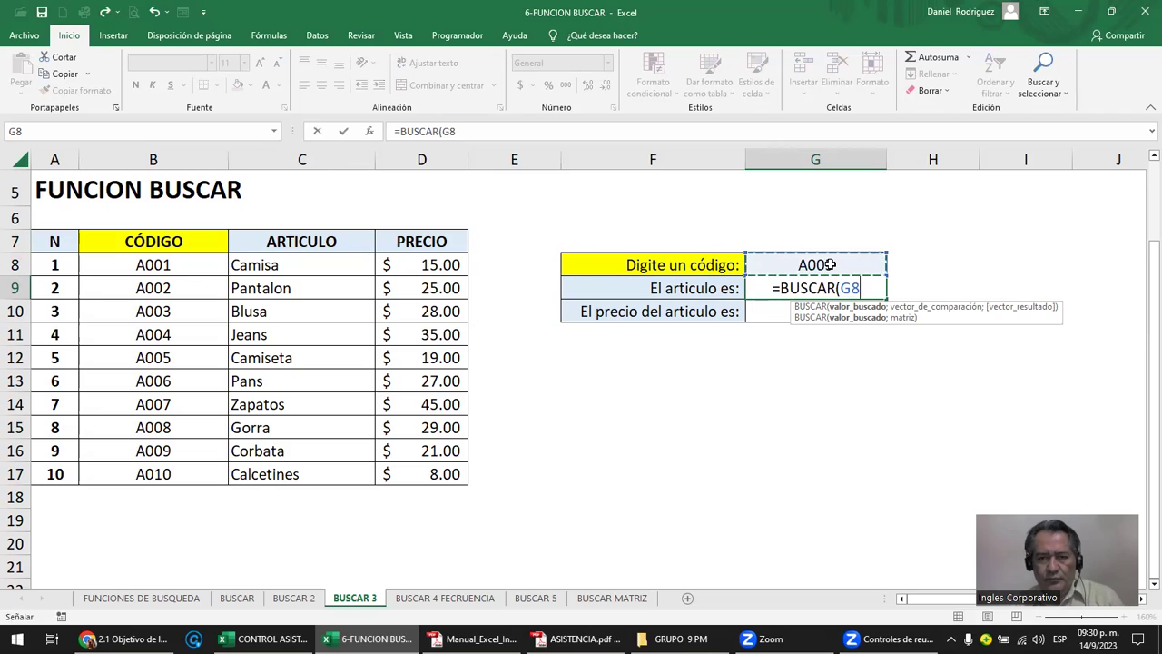
pyautogui.write(';')
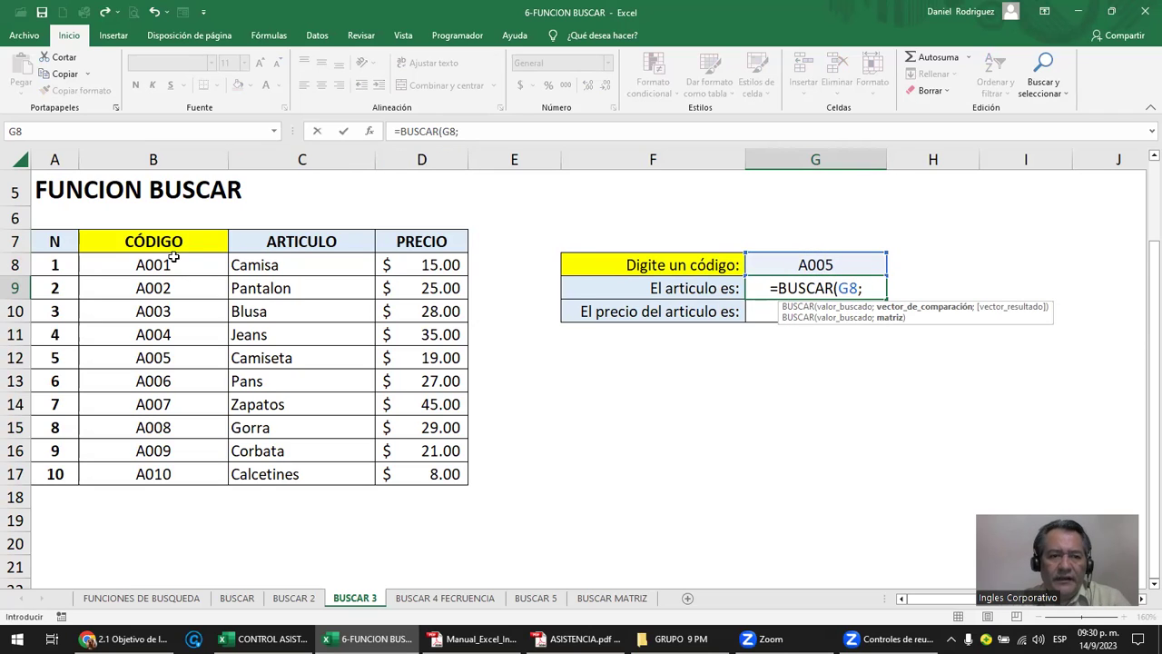
pyautogui.moveTo(177, 264); pyautogui.dragTo(105, 463)
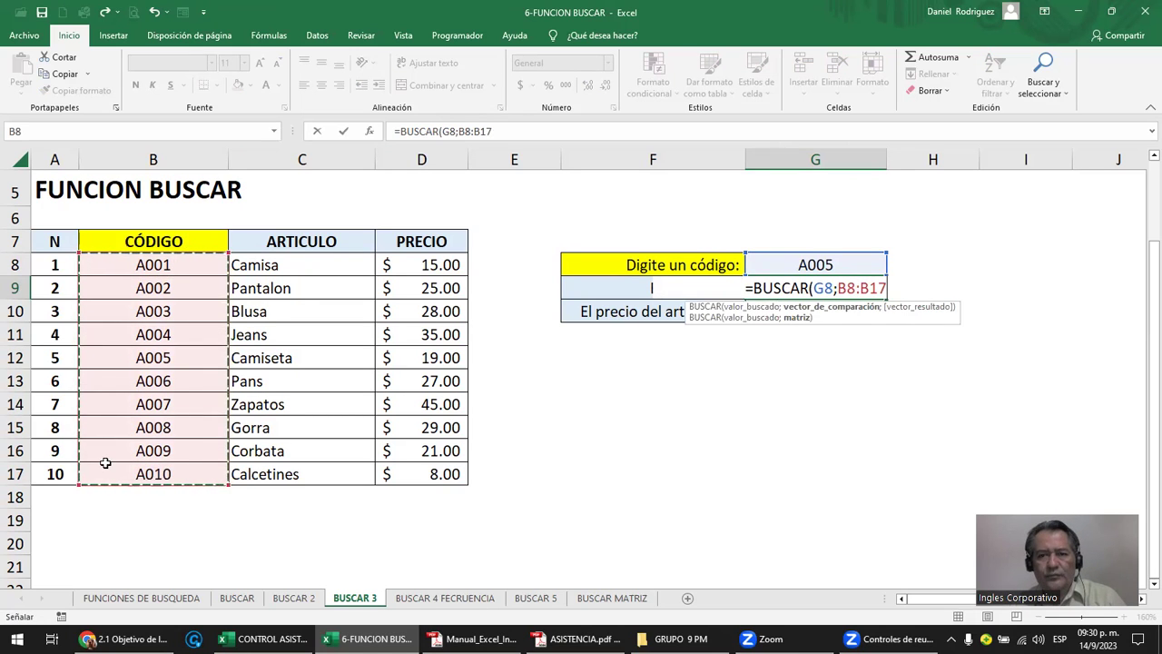
pyautogui.write(';')
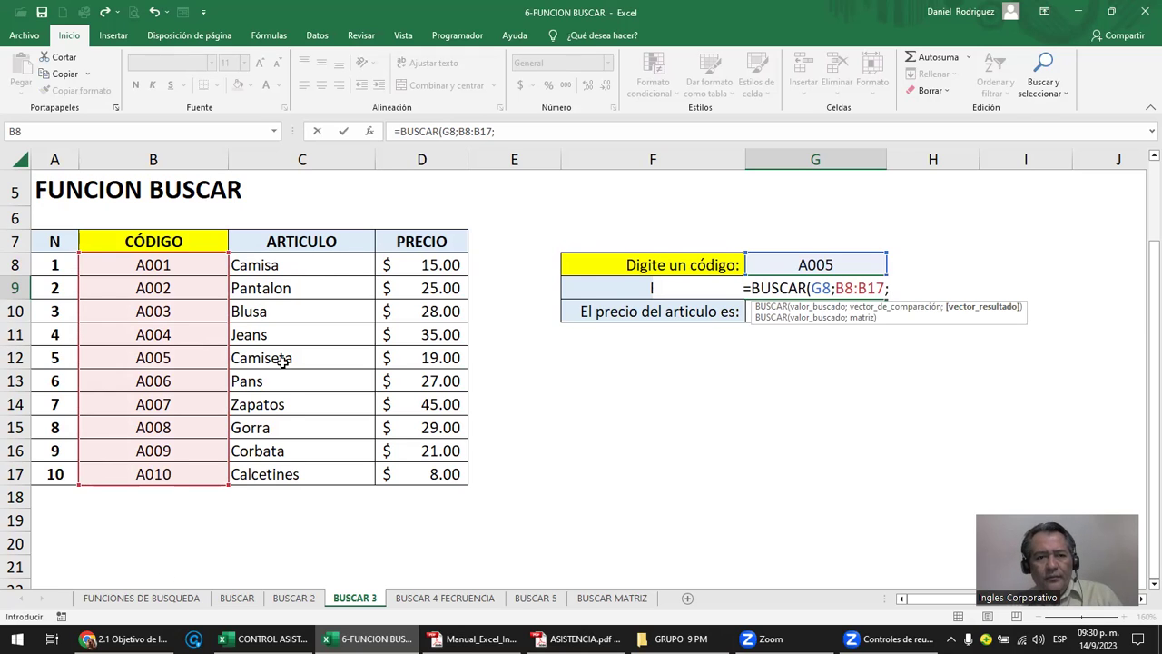
pyautogui.moveTo(282, 264); pyautogui.dragTo(295, 471)
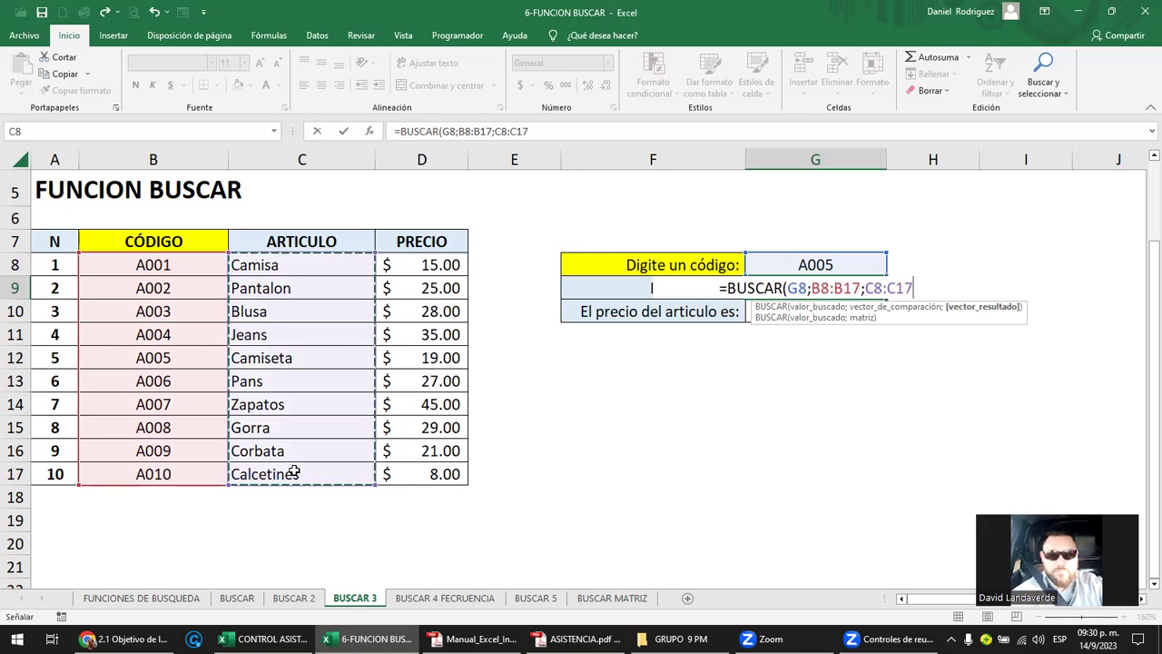
pyautogui.write(')')
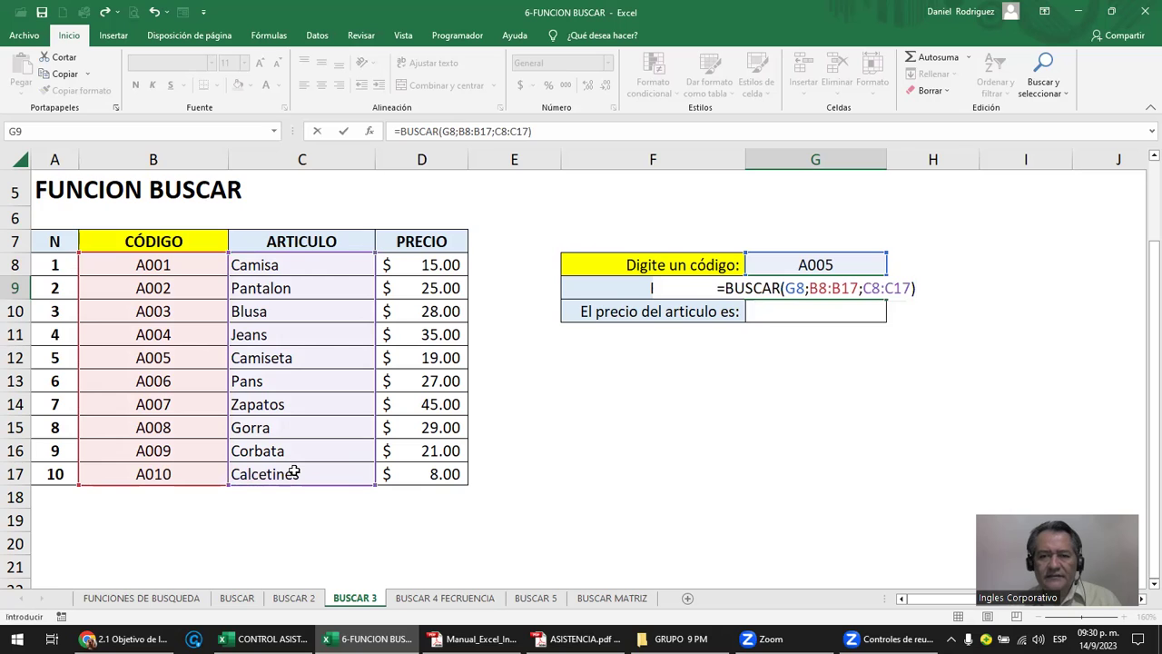
pyautogui.hotkey('ctrl', 'Return')
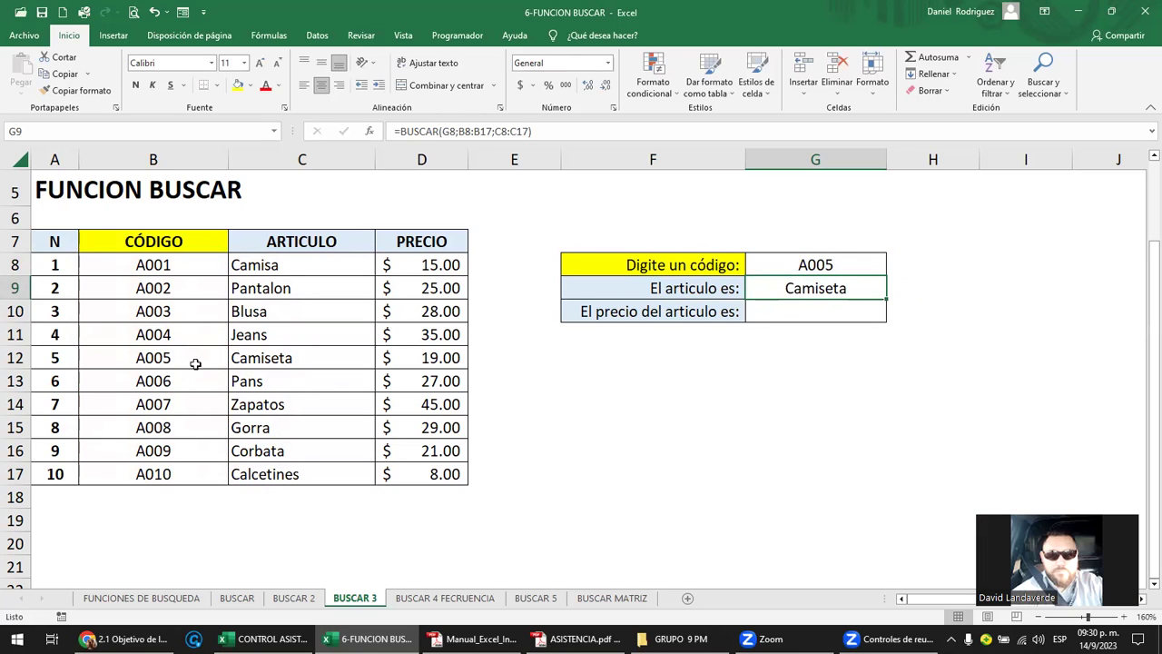
# - Enter =BUSCAR(G8;B8:B17;D8:D17) in G10 so code A005 shows $ 19.00
pyautogui.click(778, 313)
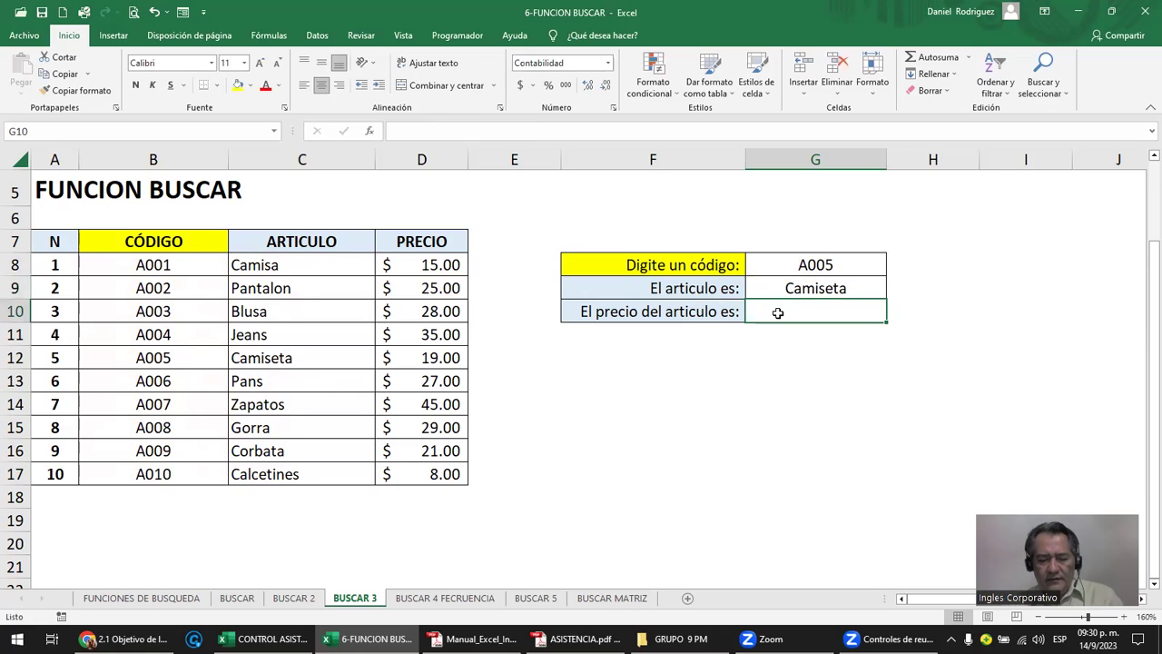
pyautogui.write('=C')
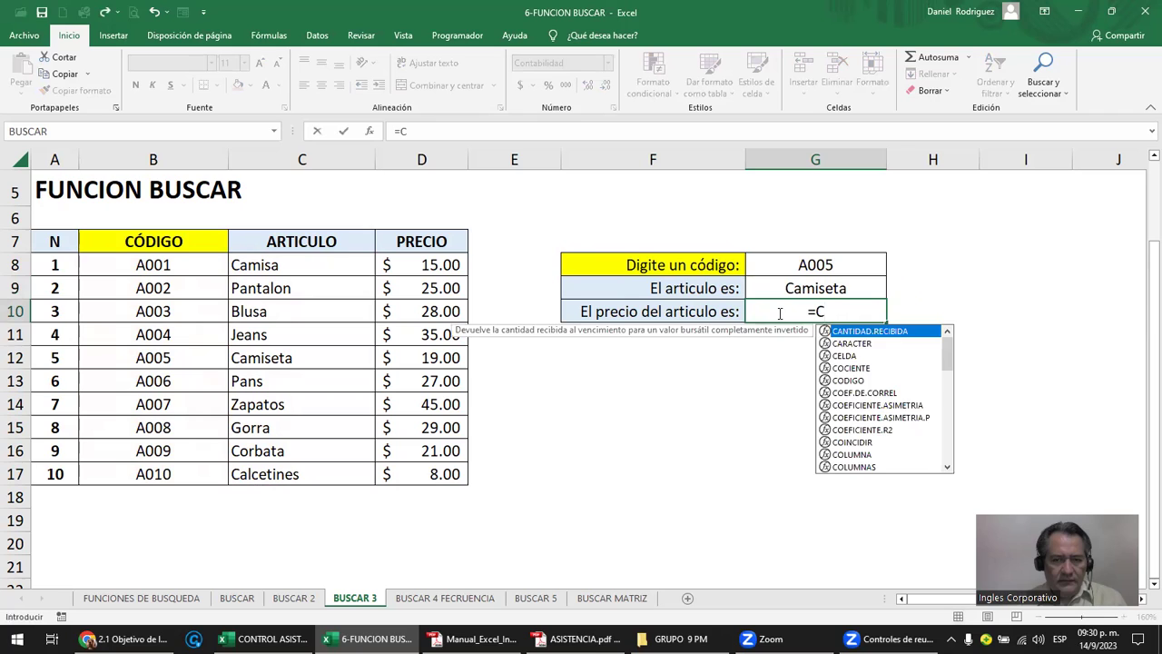
pyautogui.press('BackSpace')
pyautogui.write('BUS')
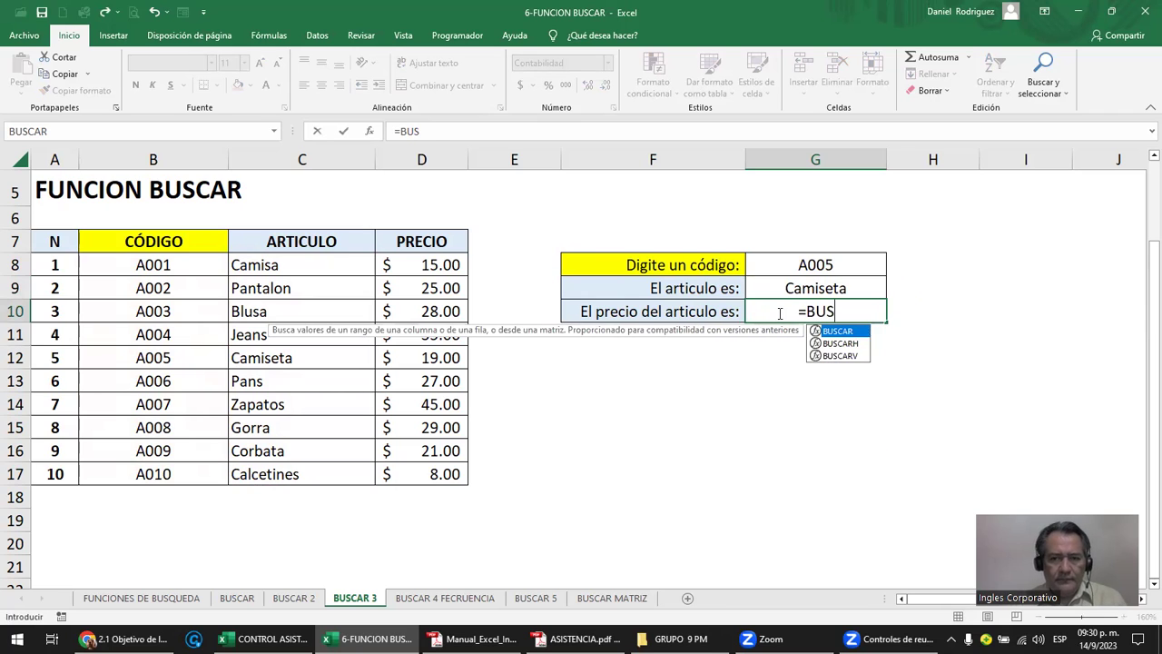
pyautogui.press('Tab')
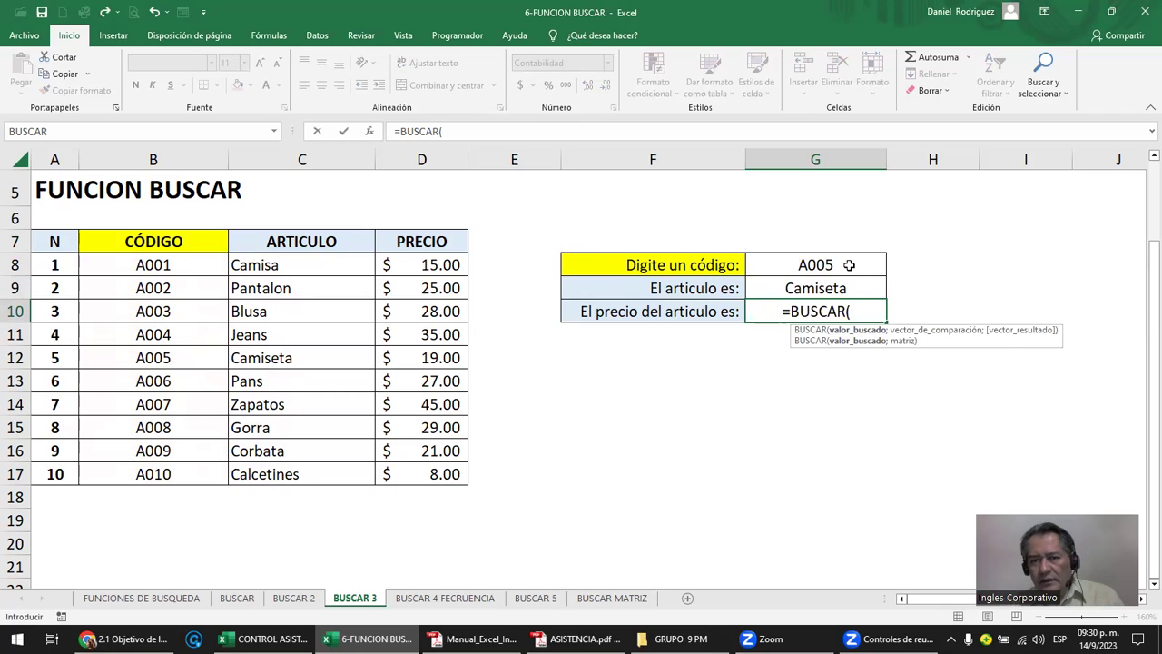
pyautogui.click(849, 264)
pyautogui.write(';')
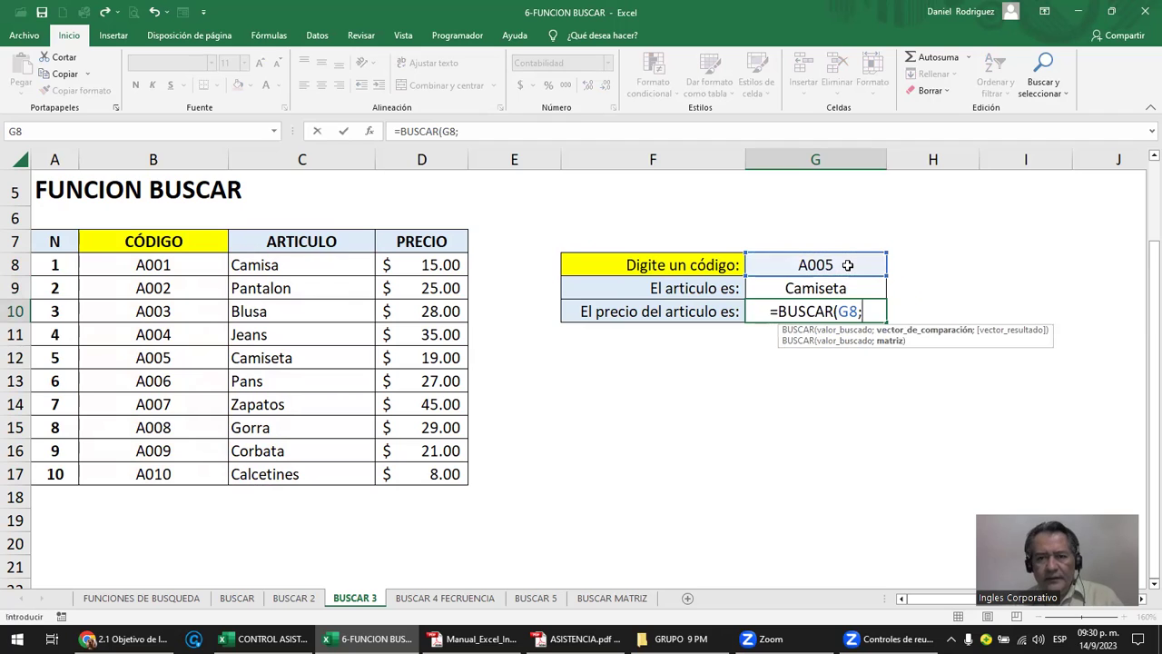
pyautogui.moveTo(141, 262); pyautogui.dragTo(159, 465)
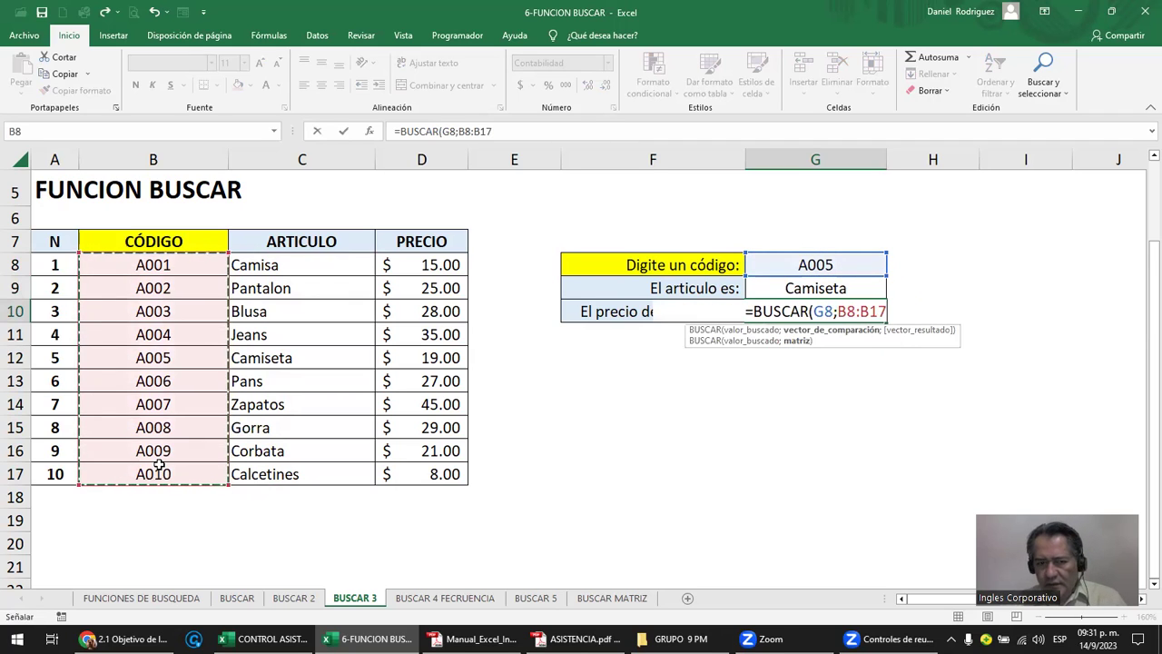
pyautogui.write(';')
pyautogui.moveTo(432, 265); pyautogui.dragTo(431, 469)
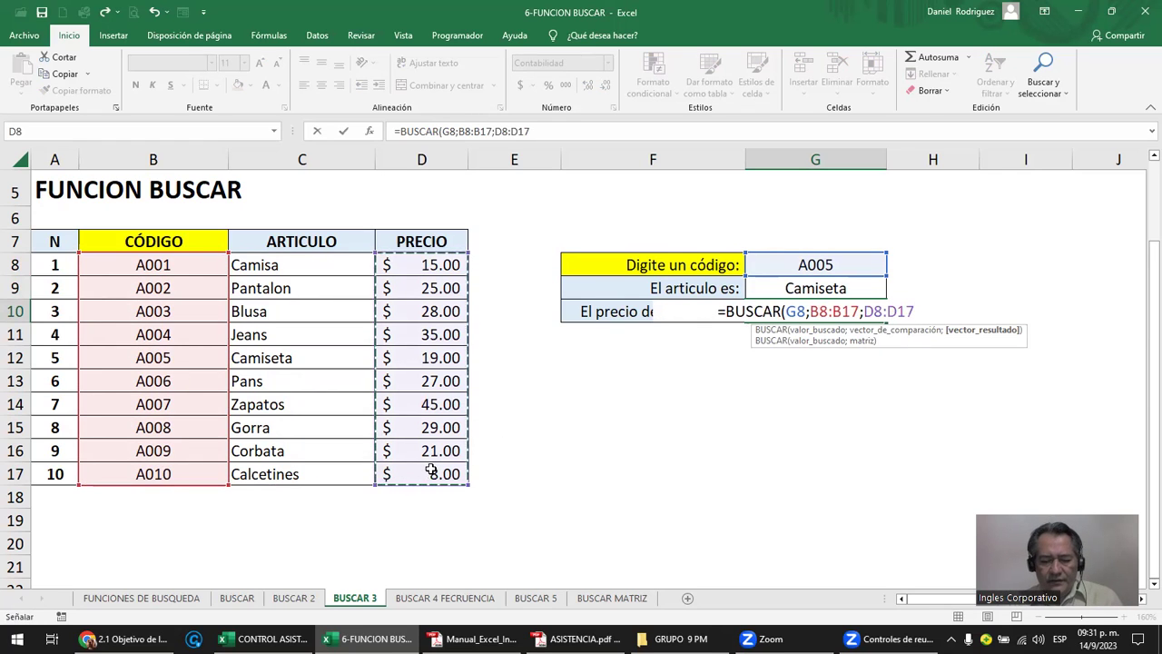
pyautogui.write(')')
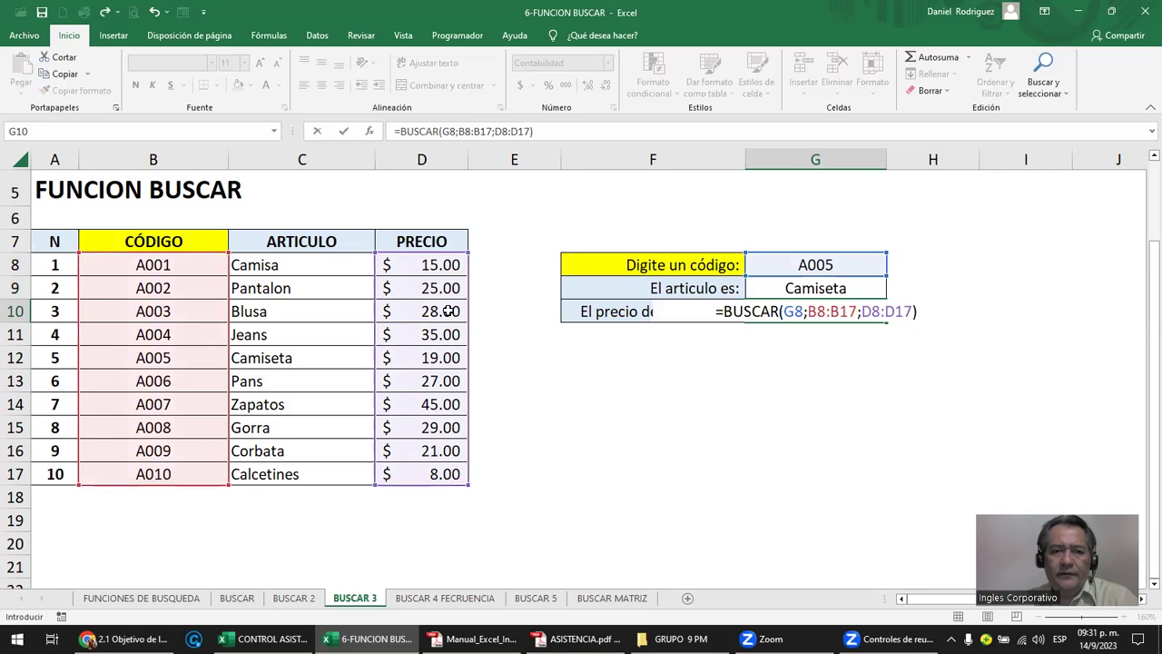
pyautogui.press('Return')
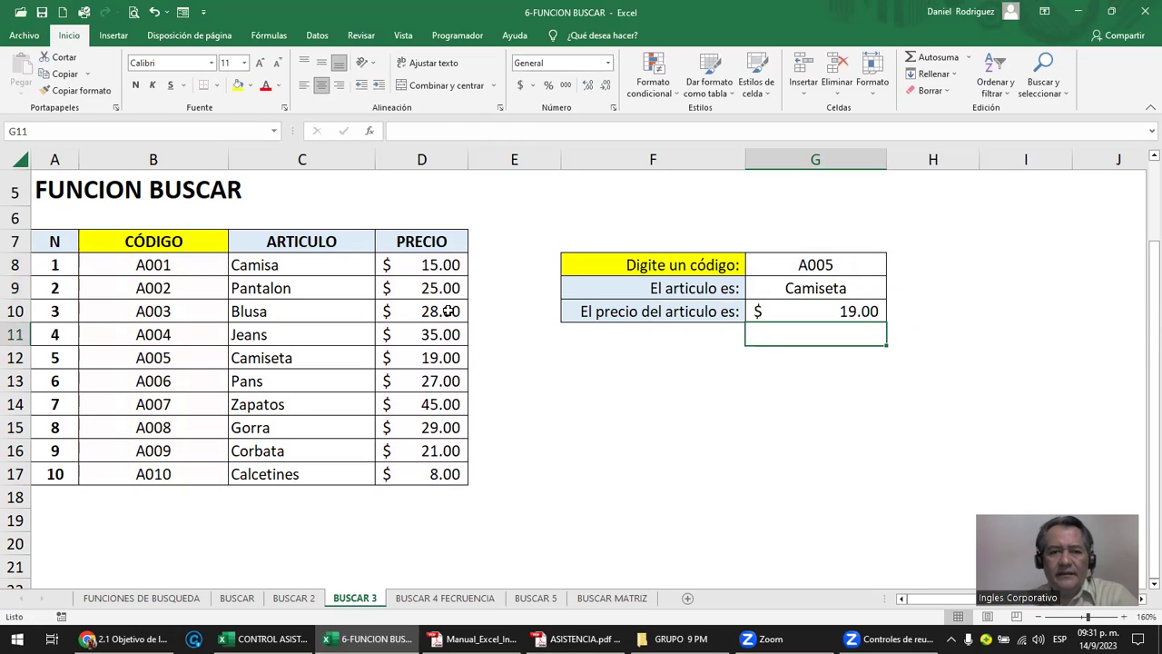
# - Change the entered code to A010 and verify Calcetines at 8.00 in the table
pyautogui.click(817, 306)
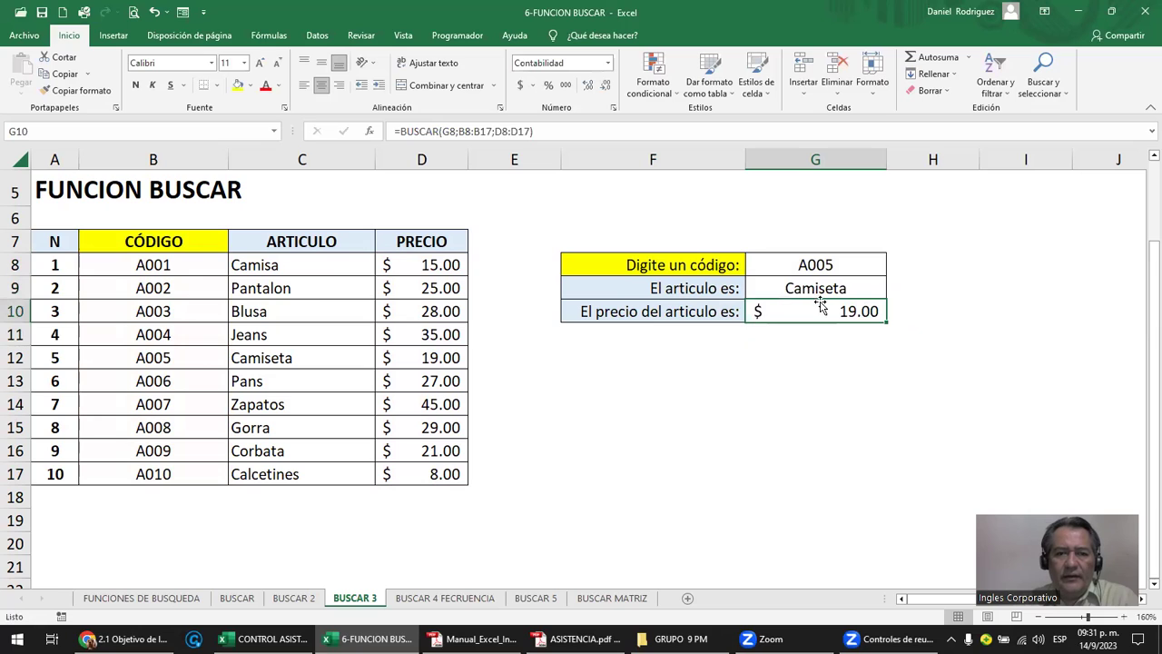
pyautogui.click(856, 270)
pyautogui.doubleClick(857, 270)
pyautogui.press('BackSpace')
pyautogui.press('BackSpace')
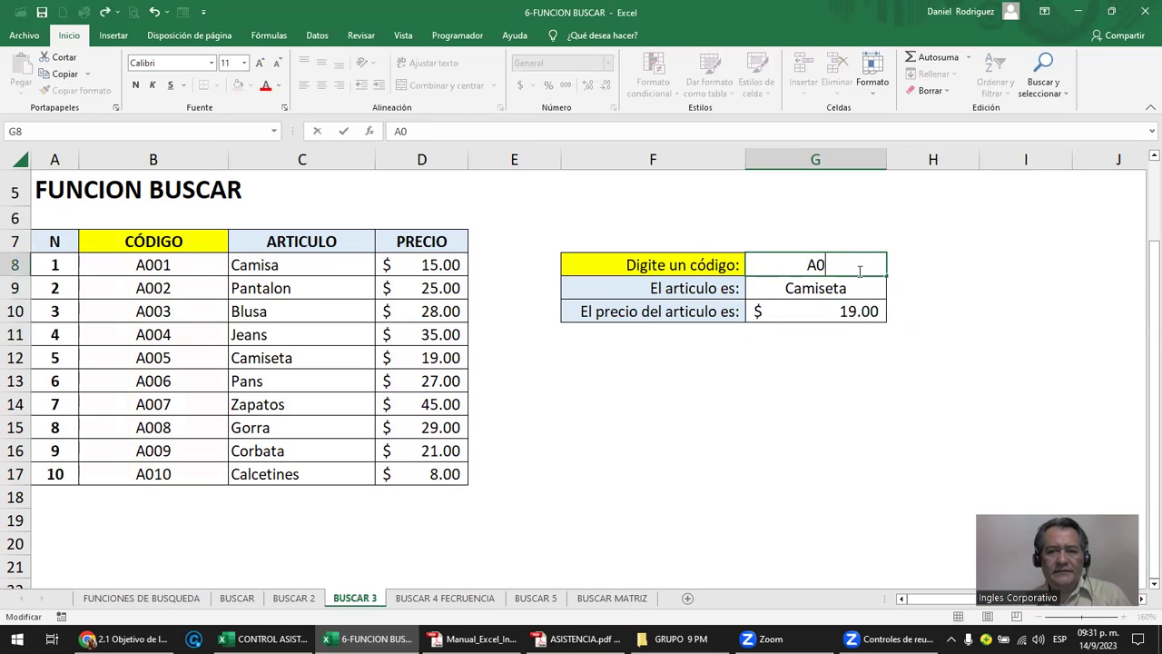
pyautogui.write('10')
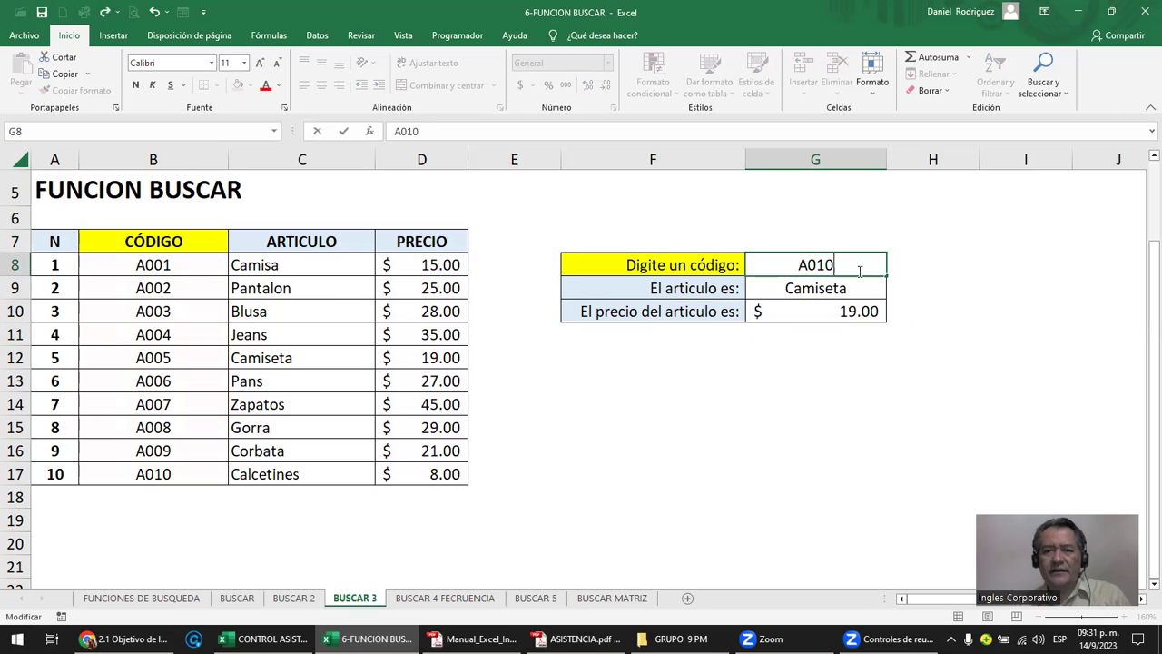
pyautogui.press('Return')
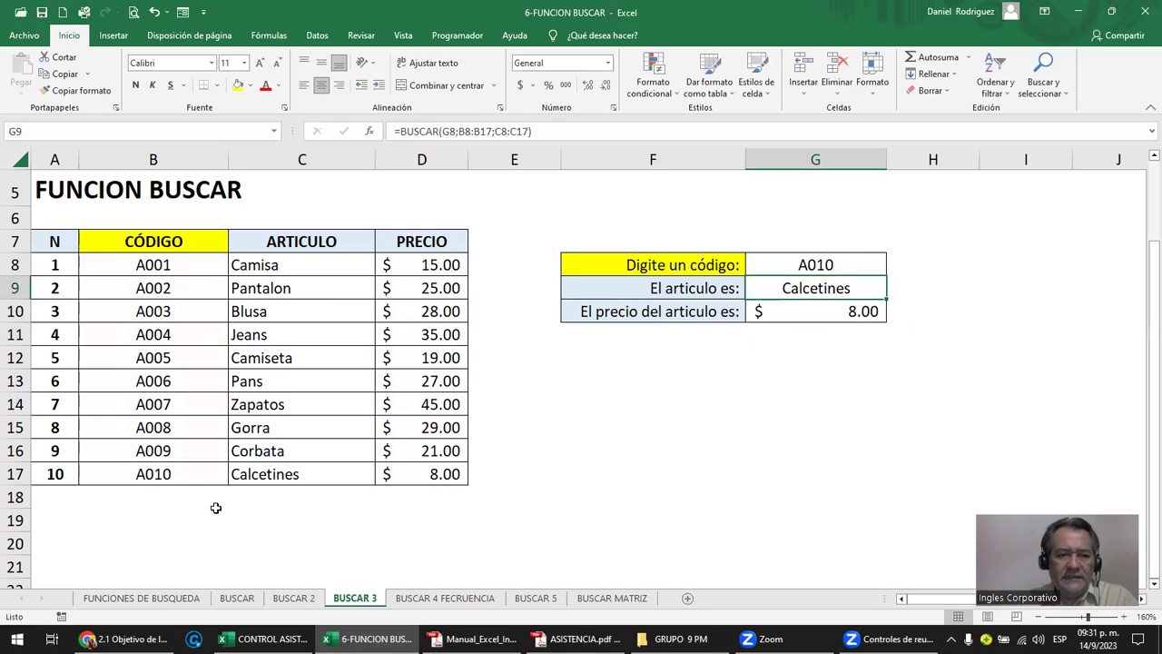
pyautogui.click(173, 475)
pyautogui.click(451, 473)
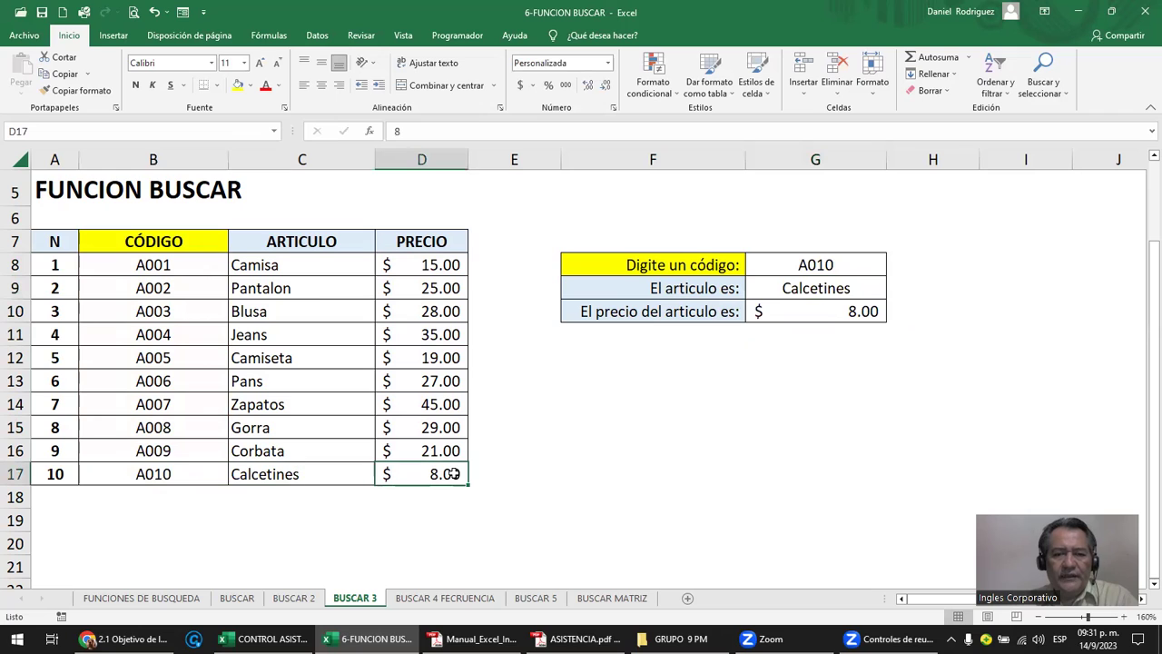
# - Change the entered code to A008 and verify Gorra at $ 29.00
pyautogui.click(830, 263)
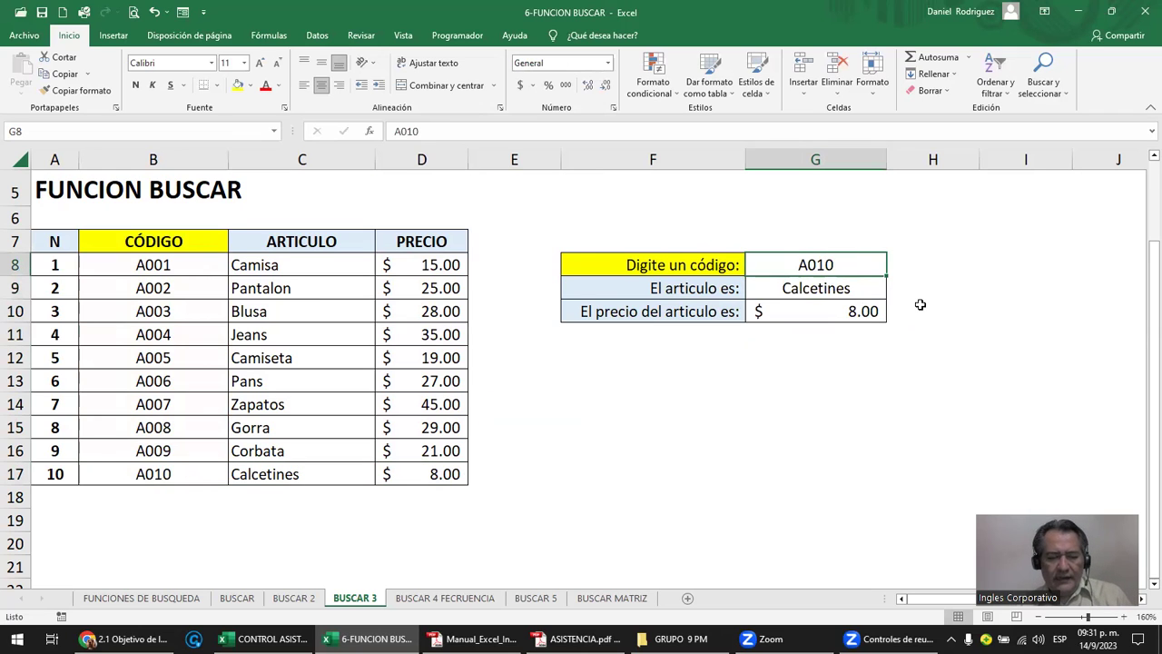
pyautogui.press('F2')
pyautogui.press('BackSpace')
pyautogui.press('BackSpace')
pyautogui.write('0')
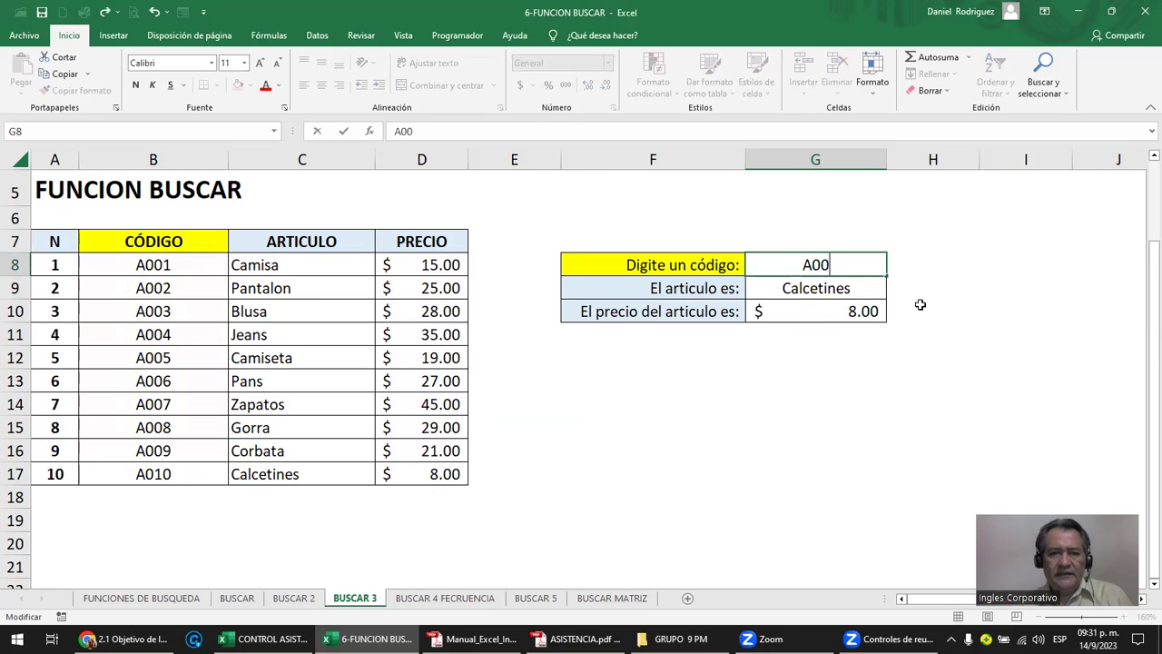
pyautogui.write('8')
pyautogui.press('Return')
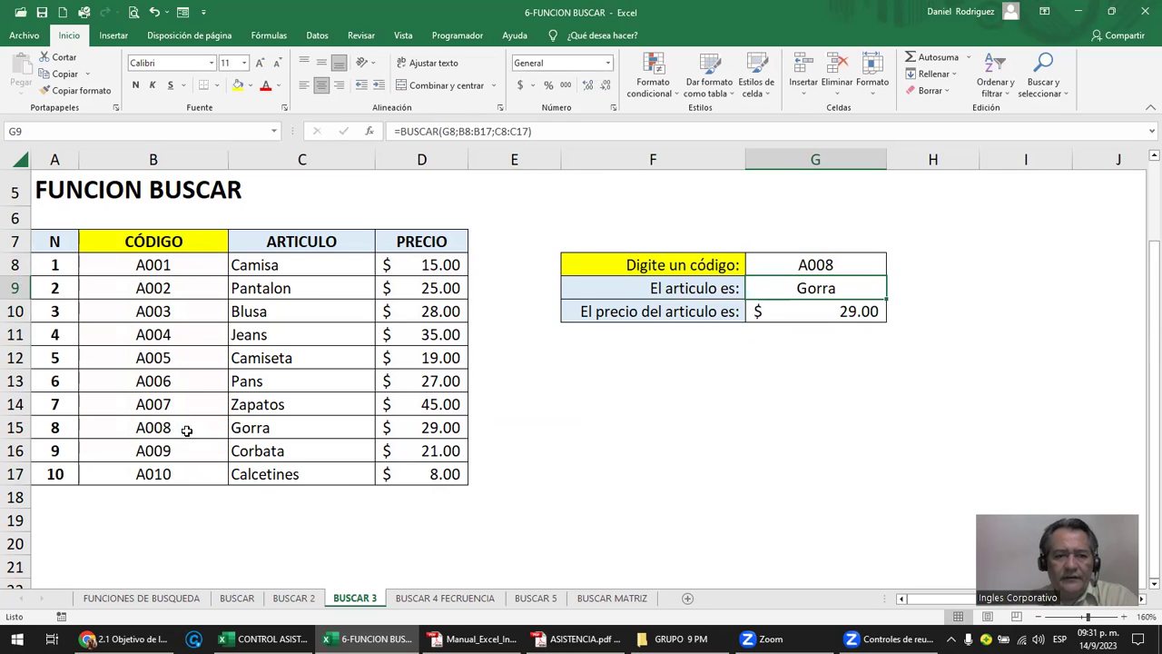
pyautogui.moveTo(177, 430); pyautogui.dragTo(408, 427)
pyautogui.click(620, 442)
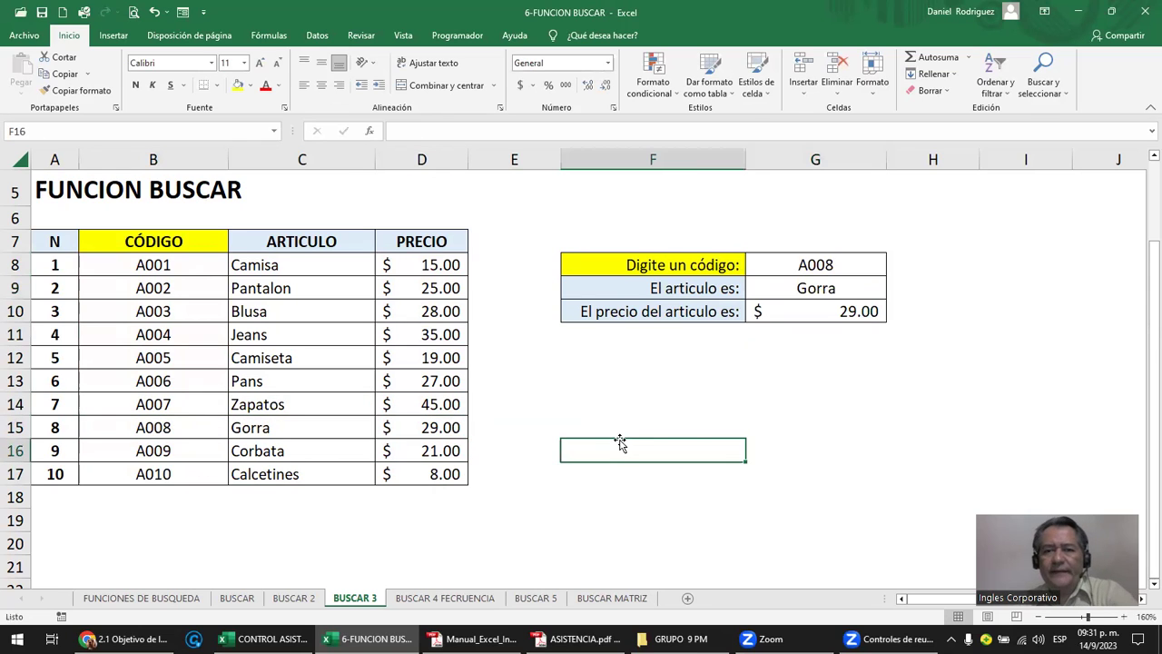
pyautogui.click(840, 310)
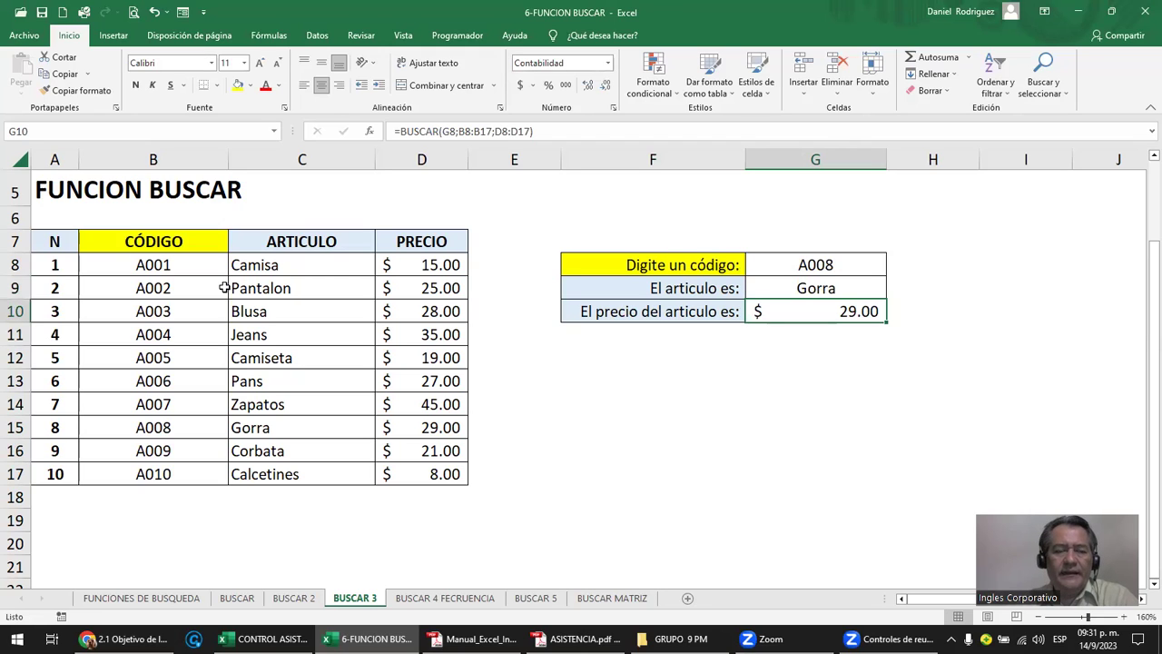
# - Review the CÓDIGO column and move to the BUSCAR 5 sheet
pyautogui.click(196, 264)
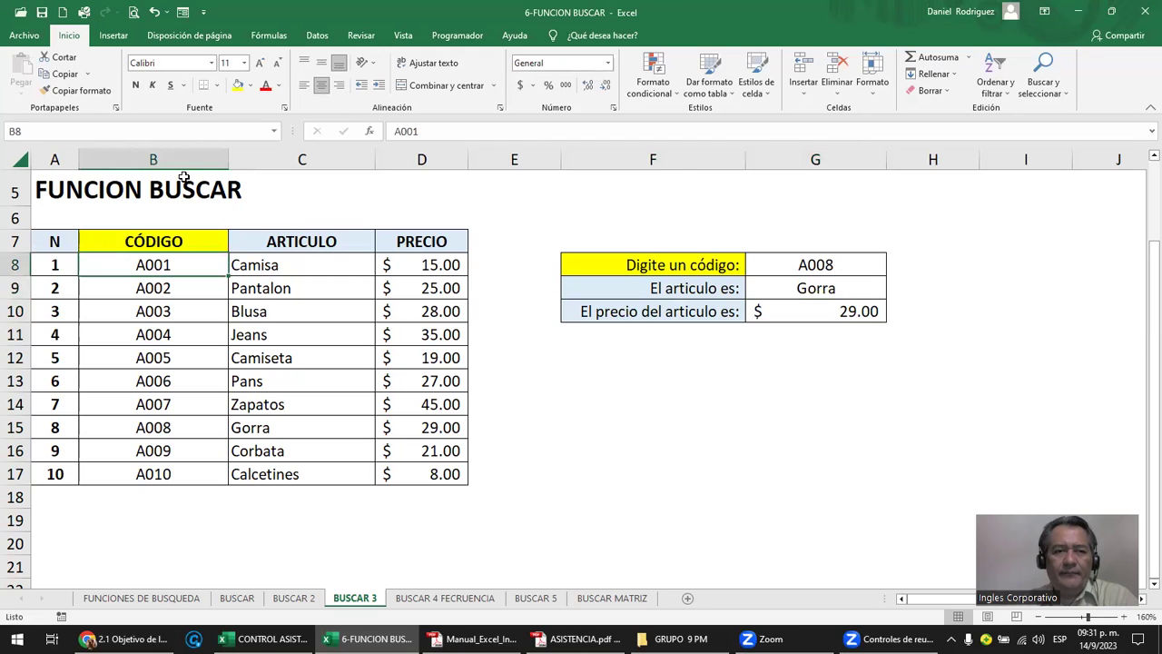
pyautogui.click(179, 155)
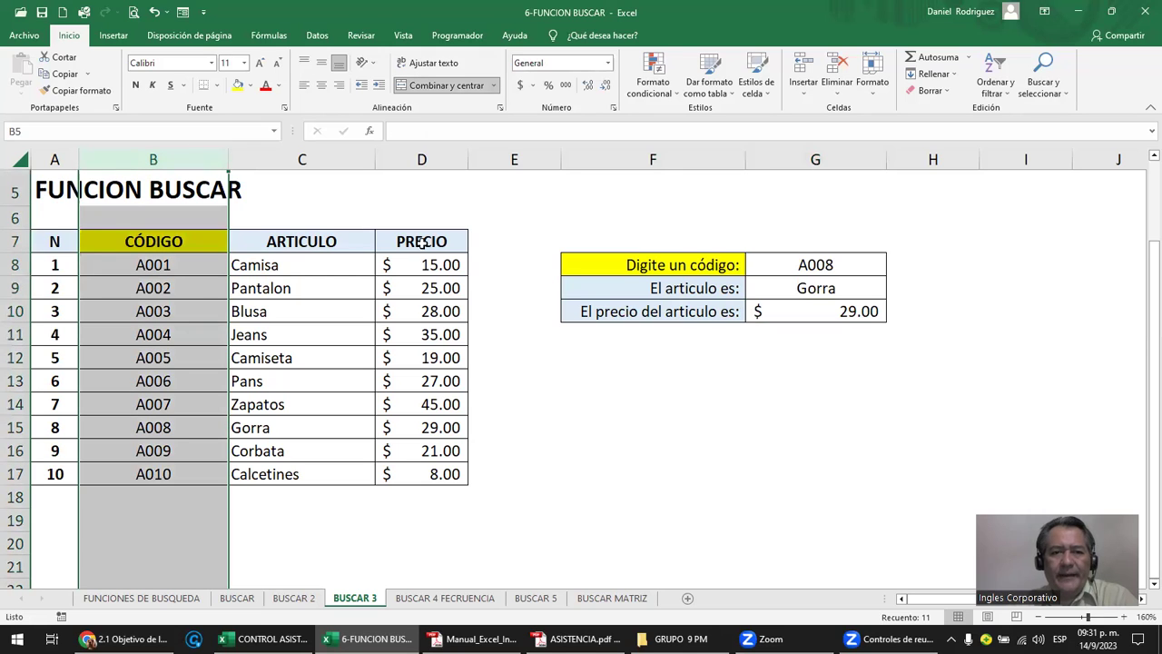
pyautogui.click(286, 242)
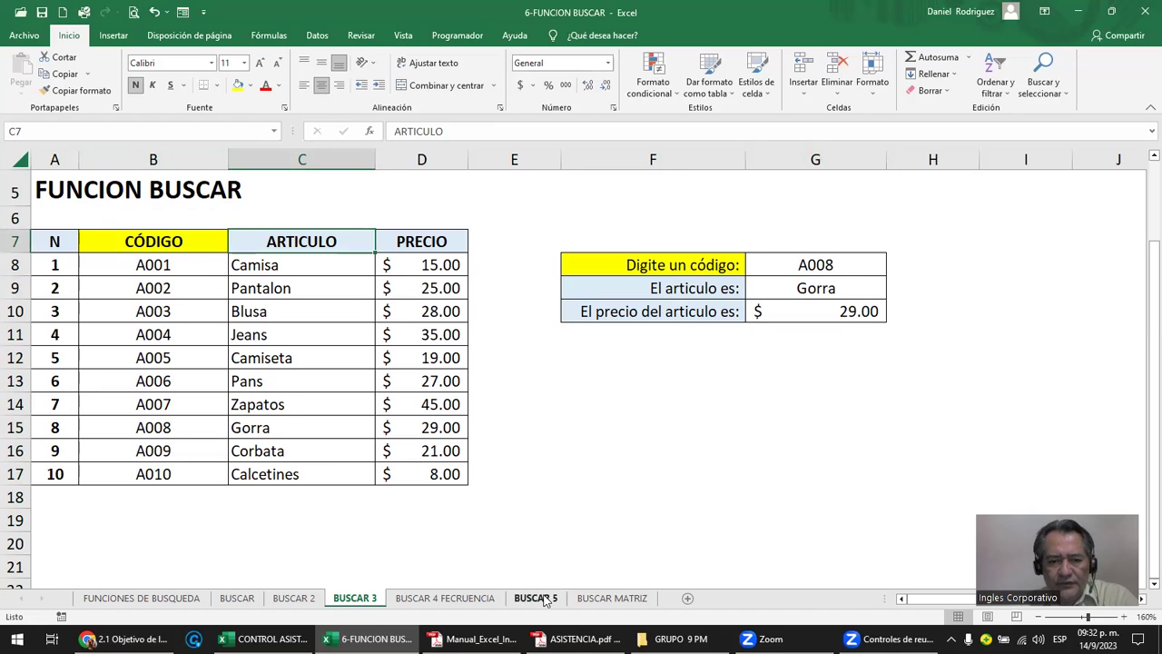
pyautogui.click(545, 600)
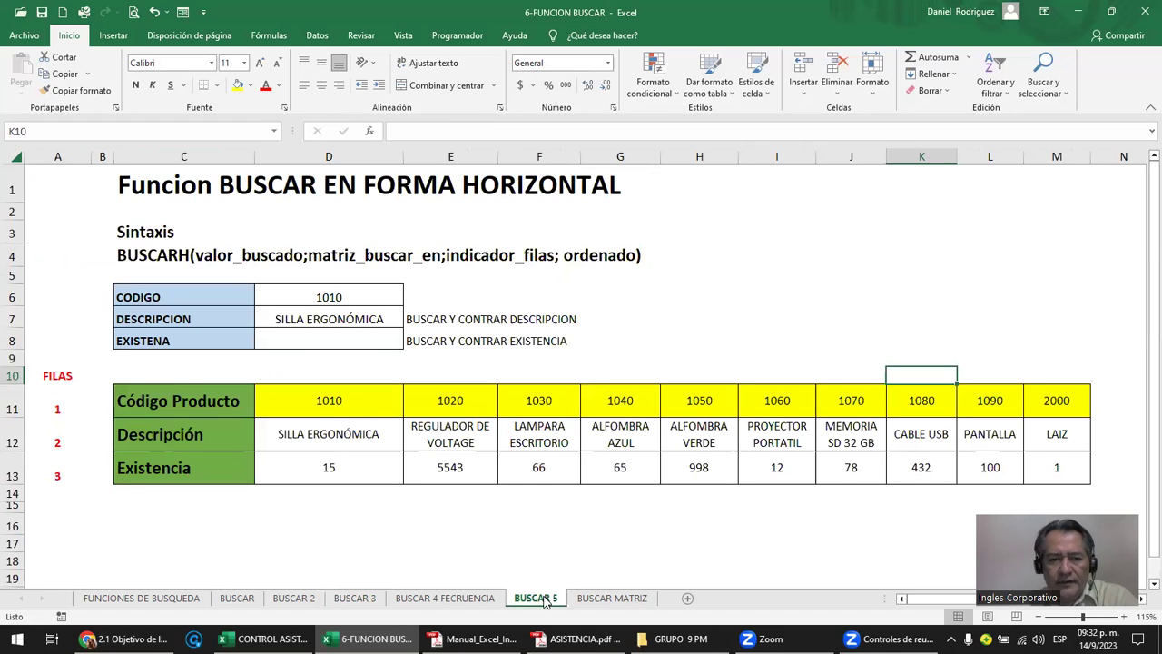
# - Review the Código Producto and Descripción rows against the 1010 code input
pyautogui.click(611, 514)
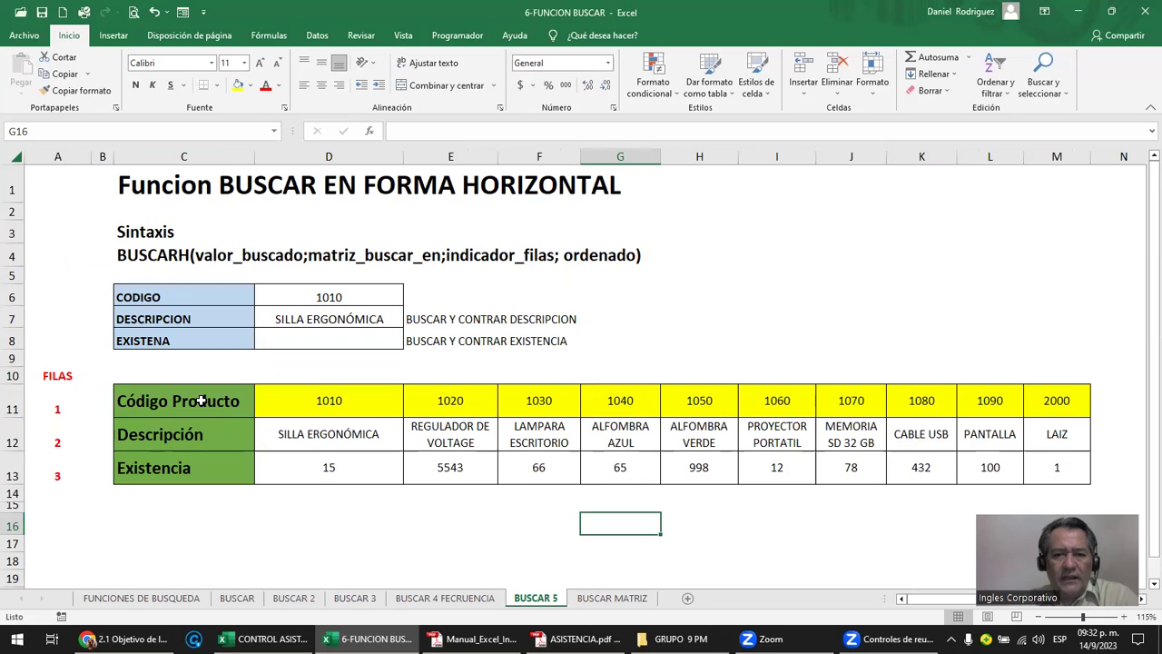
pyautogui.moveTo(202, 400); pyautogui.dragTo(1036, 404)
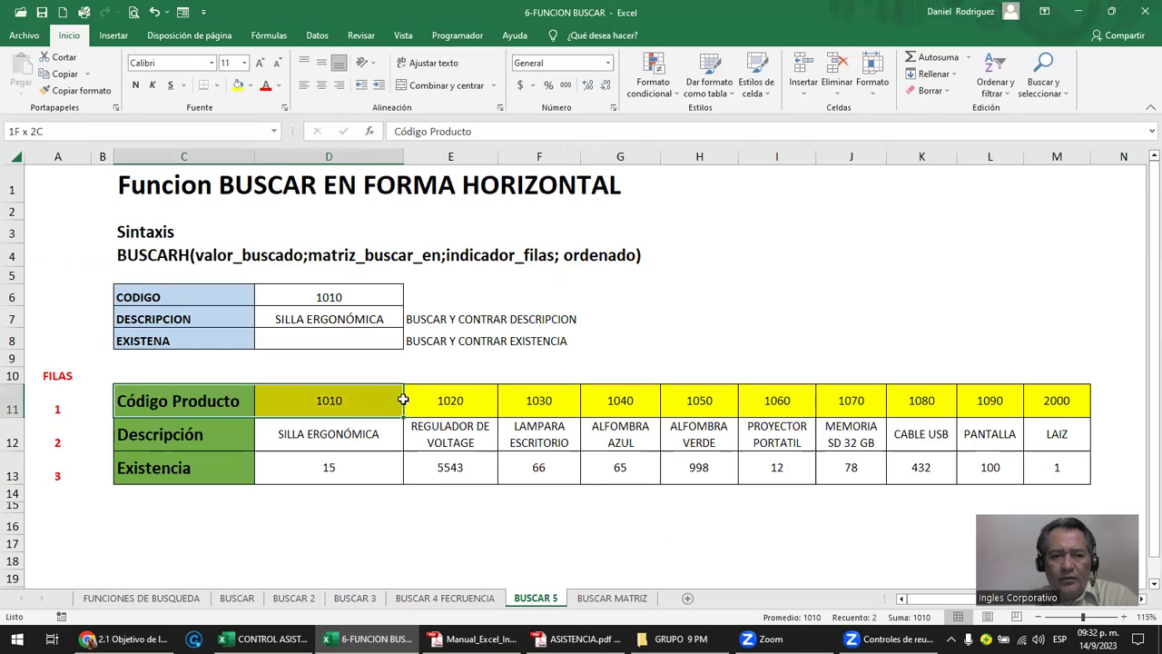
pyautogui.moveTo(231, 436); pyautogui.dragTo(1036, 423)
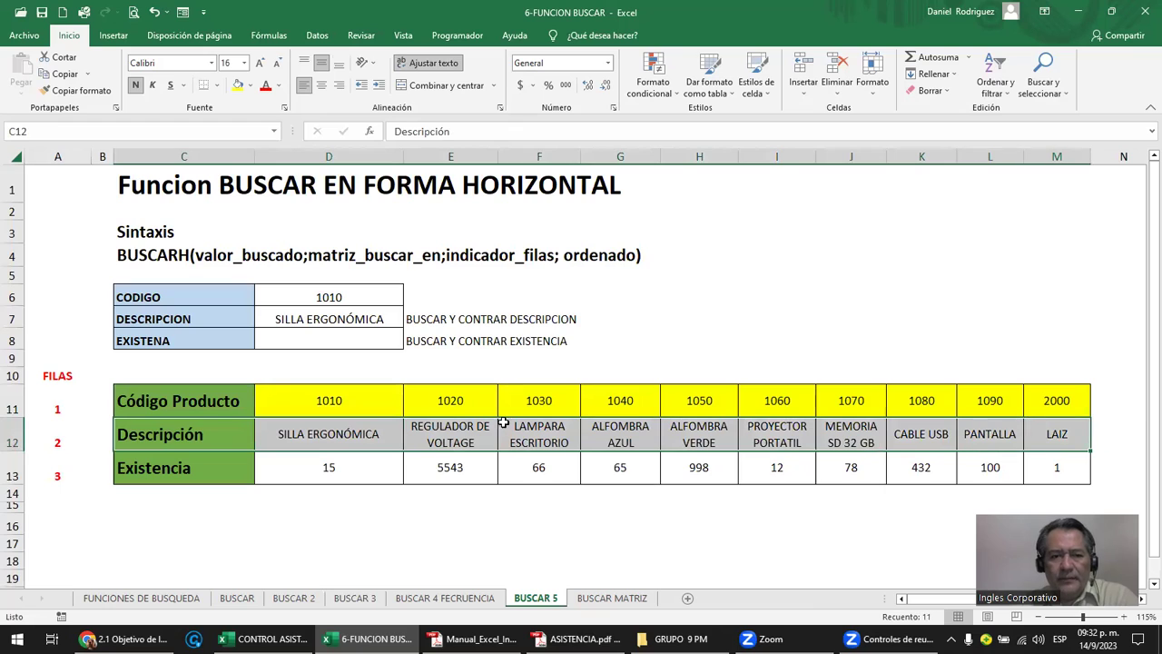
pyautogui.click(345, 401)
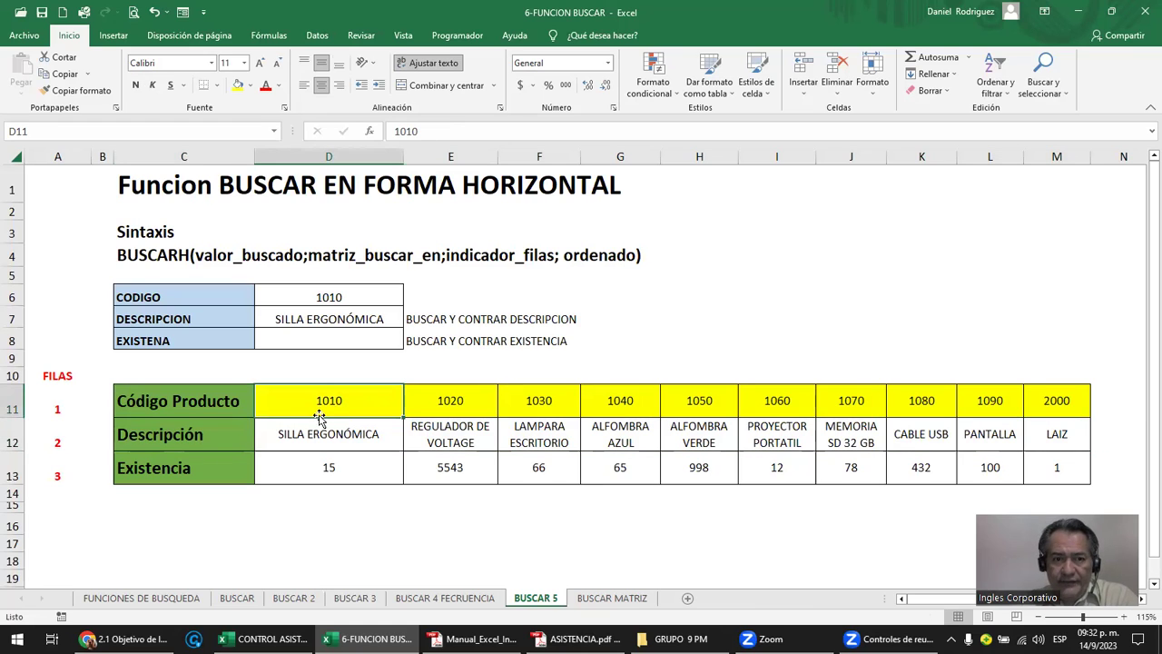
pyautogui.click(191, 297)
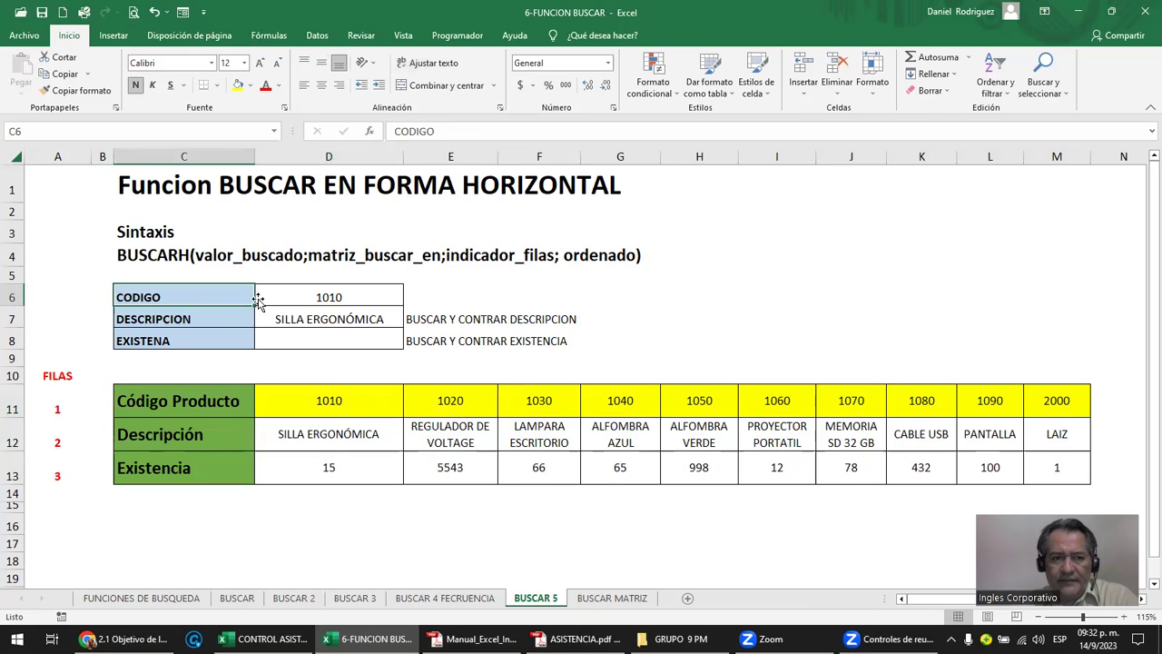
pyautogui.click(304, 296)
pyautogui.click(325, 399)
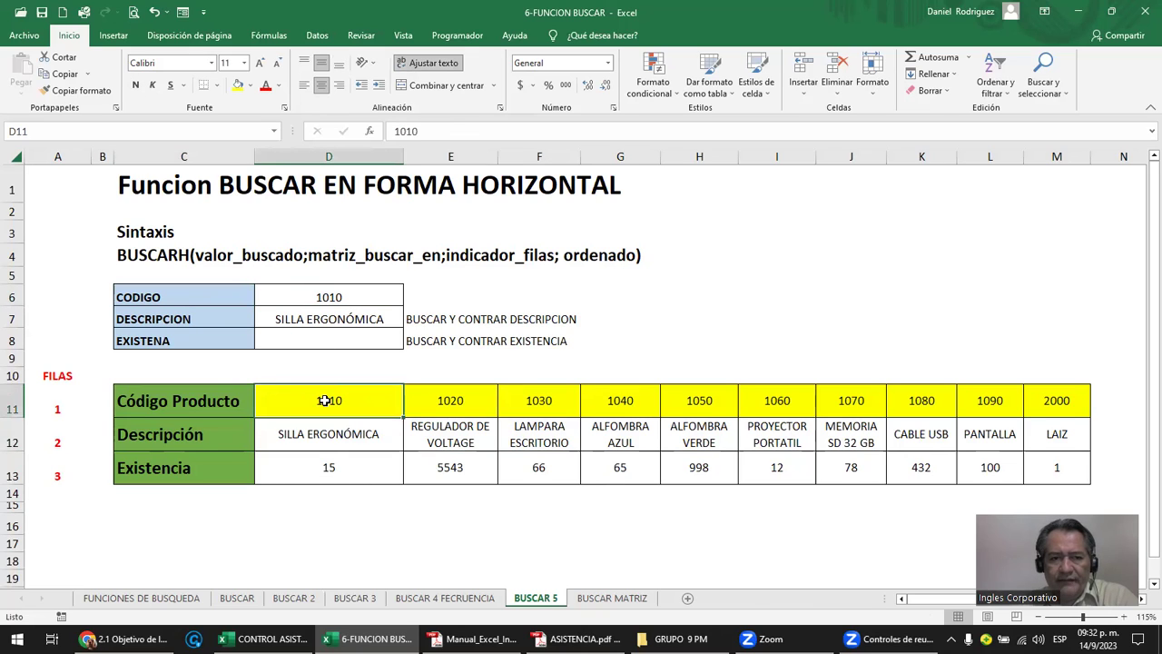
# - Fill the 1010 code input cell yellow and compare its results with codes 1010–1030
pyautogui.click(315, 291)
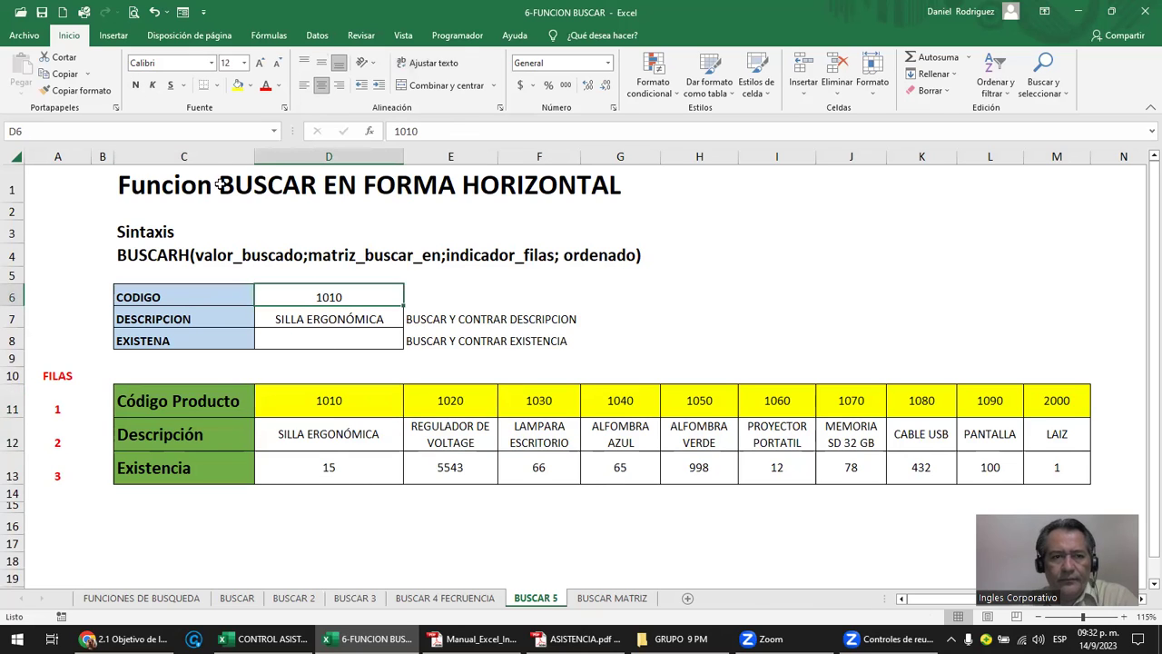
pyautogui.click(238, 85)
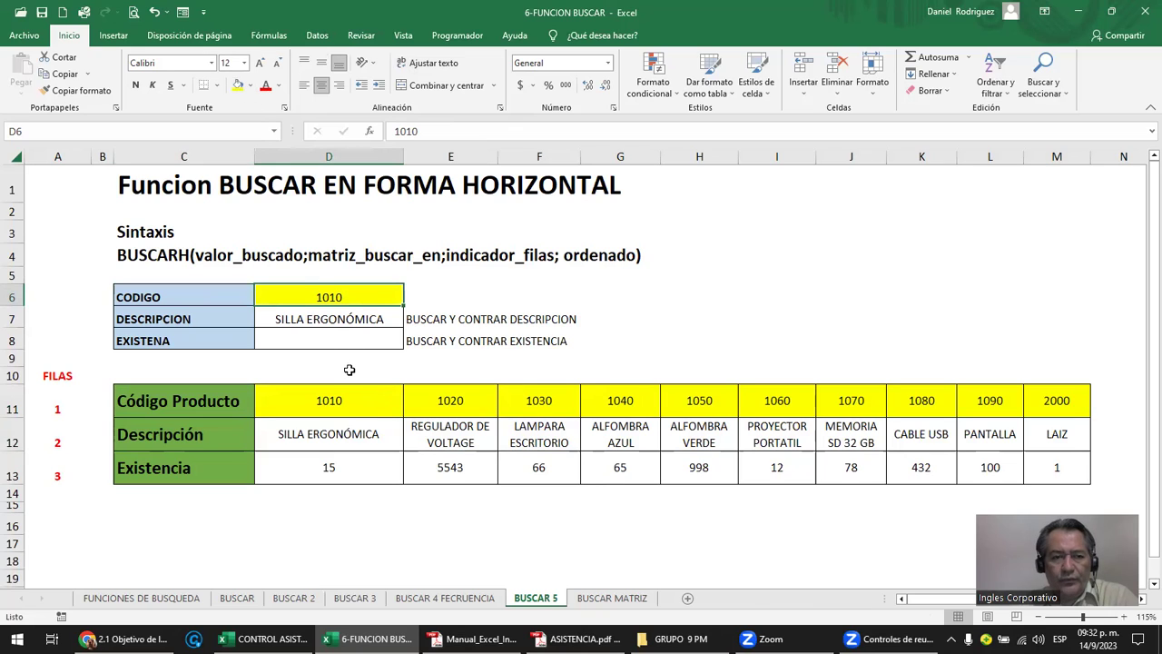
pyautogui.click(338, 319)
pyautogui.press('Down')
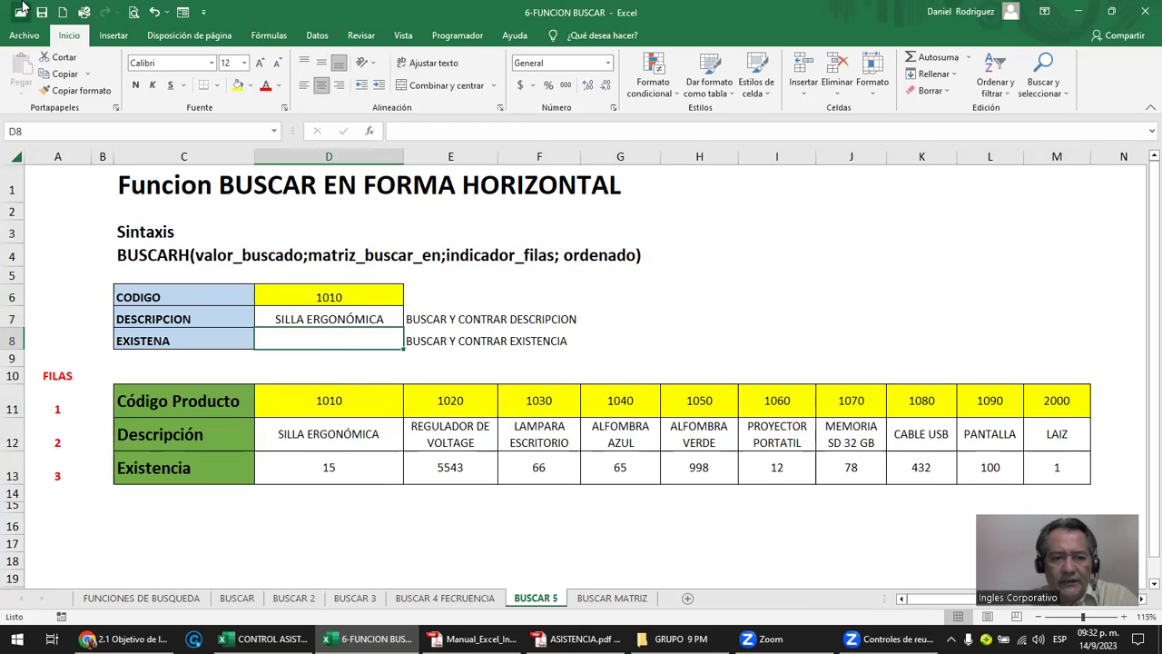
pyautogui.click(337, 401)
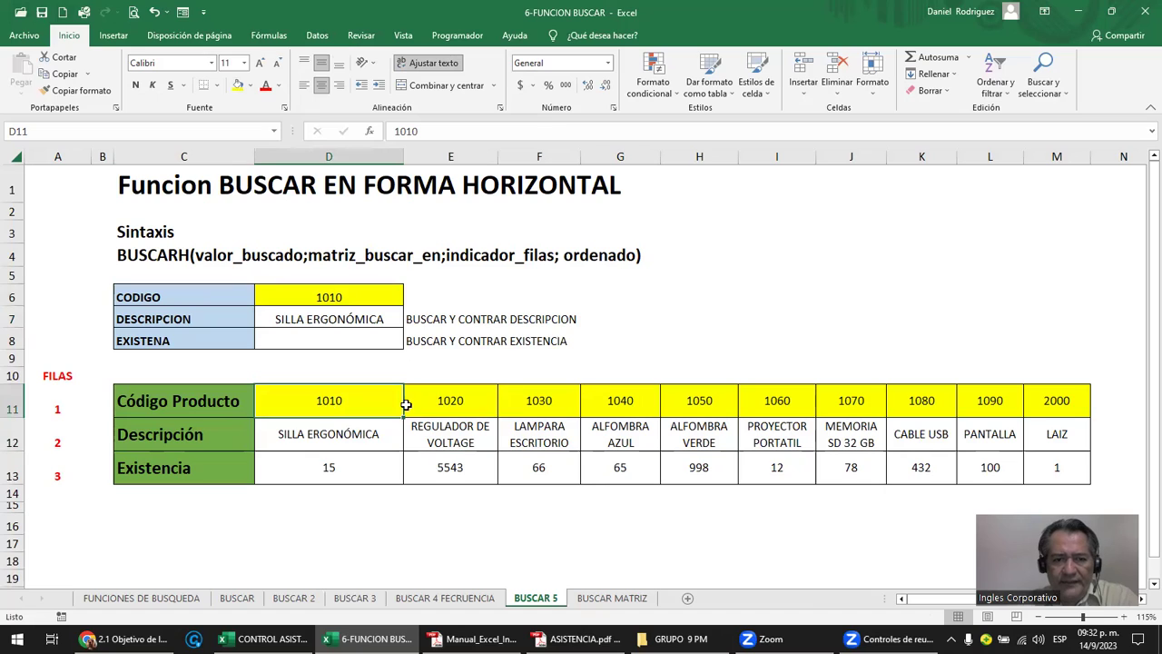
pyautogui.click(461, 401)
pyautogui.click(537, 400)
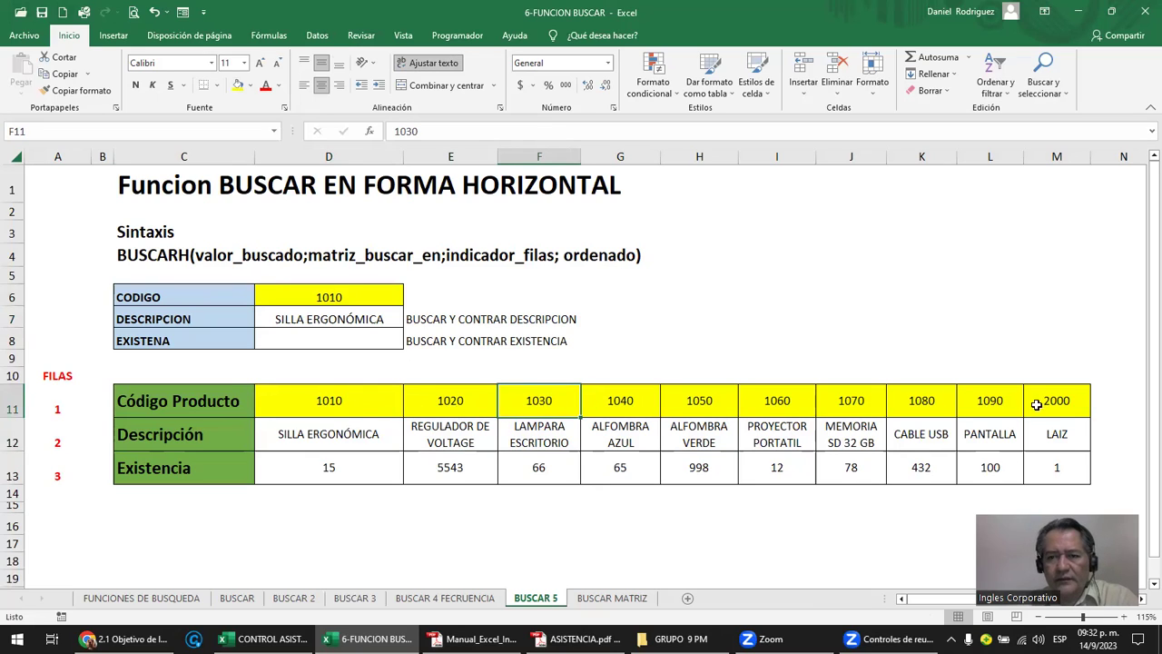
pyautogui.click(335, 406)
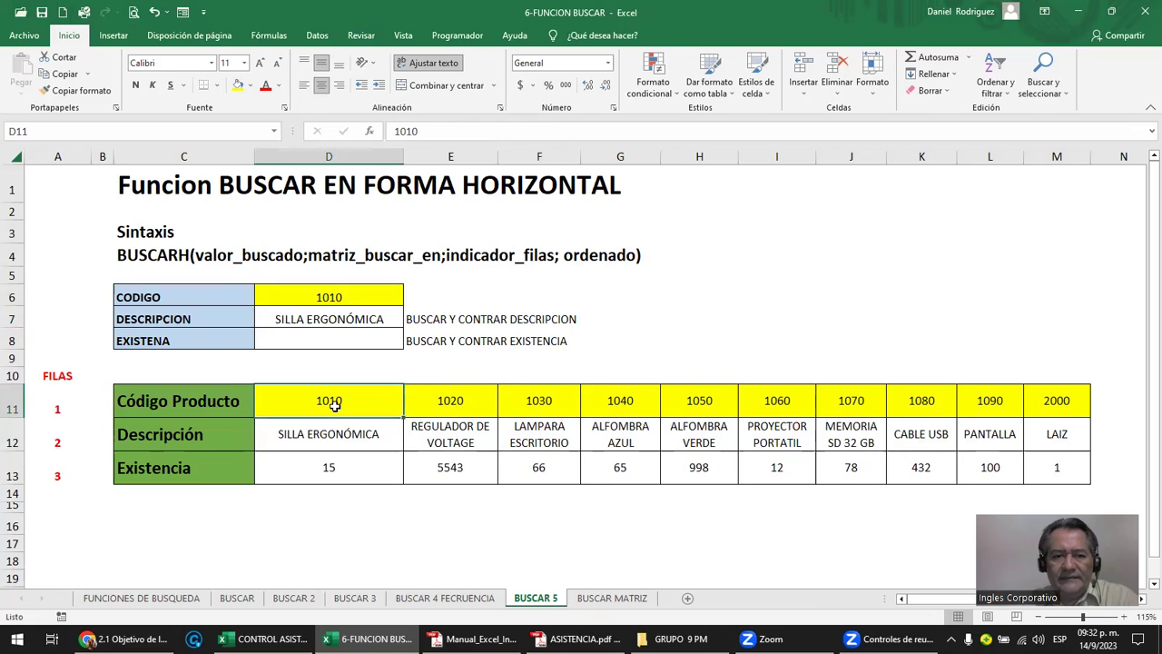
# - Save the workbook and look over the Vista and Datos ribbons
pyautogui.click(44, 13)
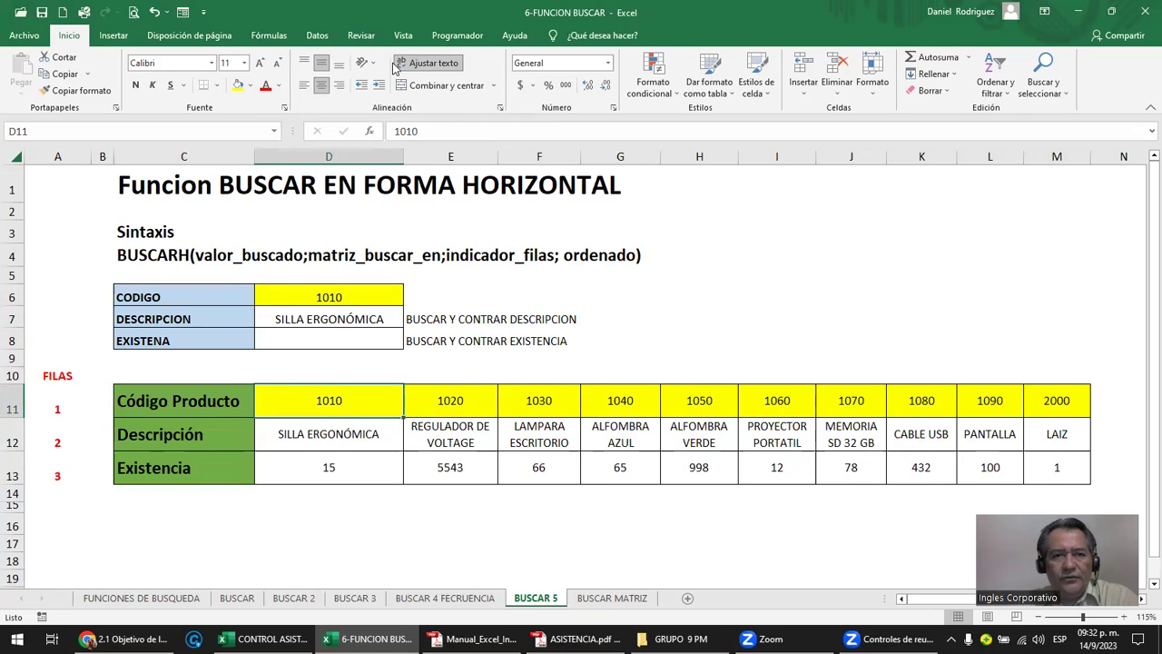
pyautogui.click(402, 35)
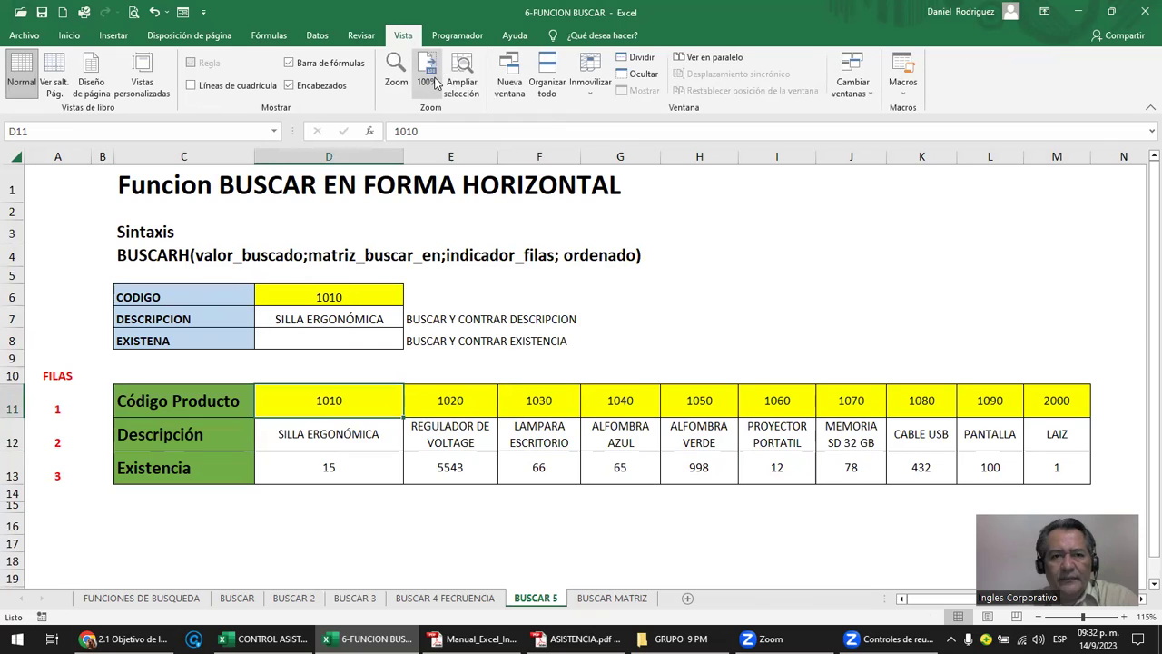
pyautogui.click(317, 35)
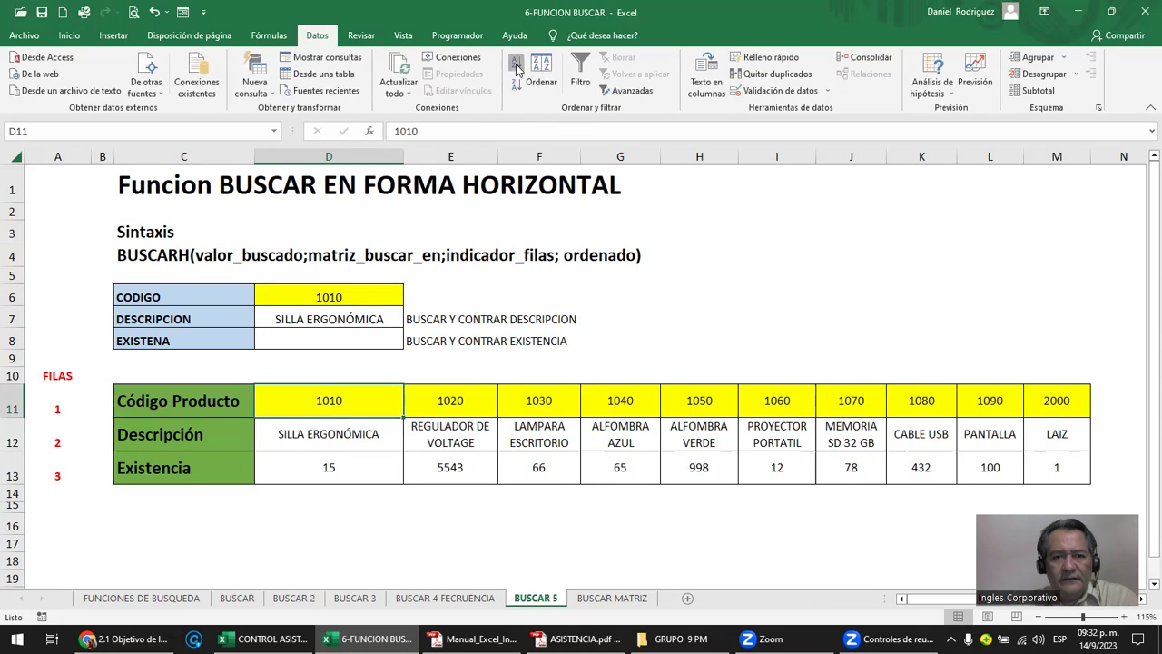
pyautogui.click(515, 65)
pyautogui.click(515, 66)
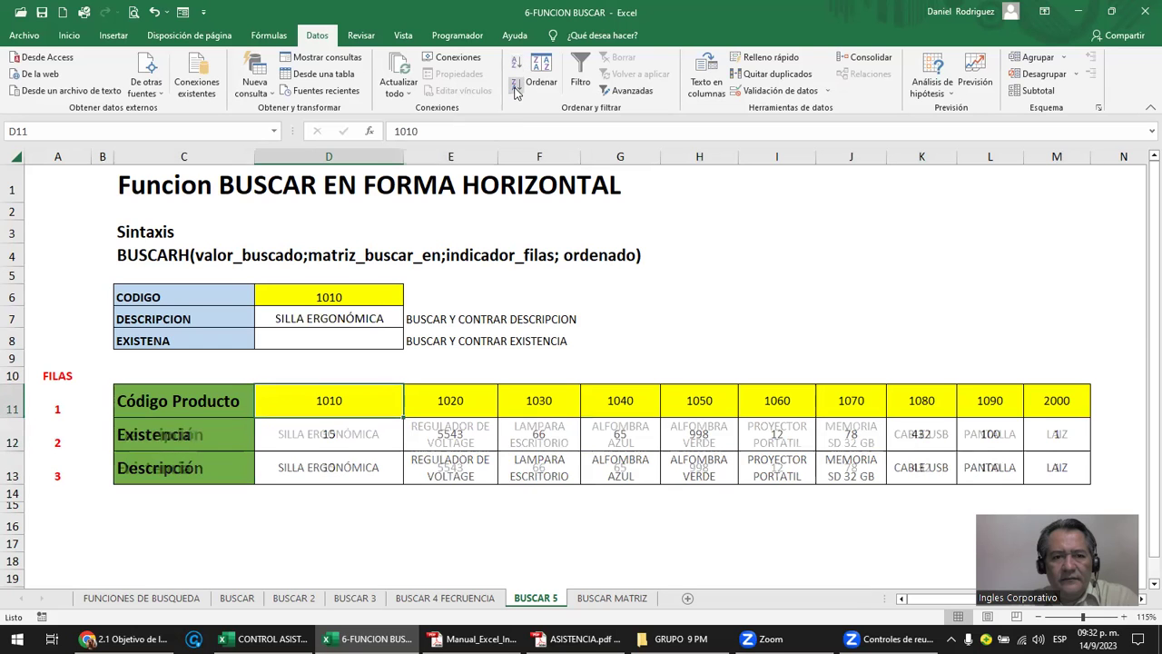
pyautogui.click(514, 66)
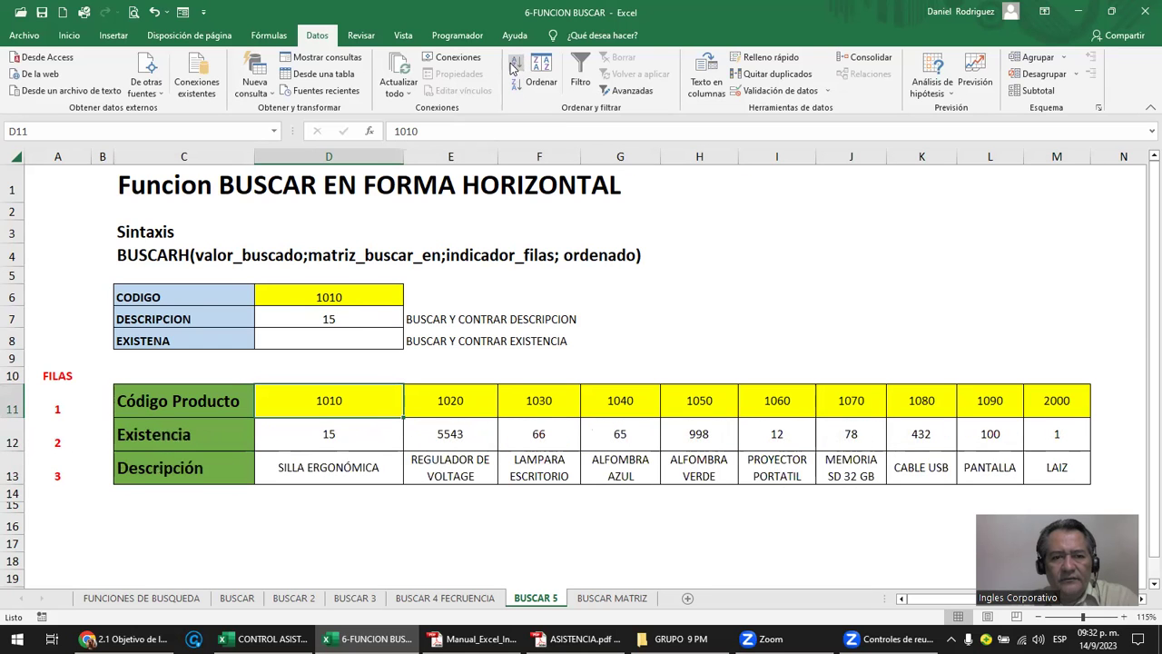
pyautogui.click(514, 67)
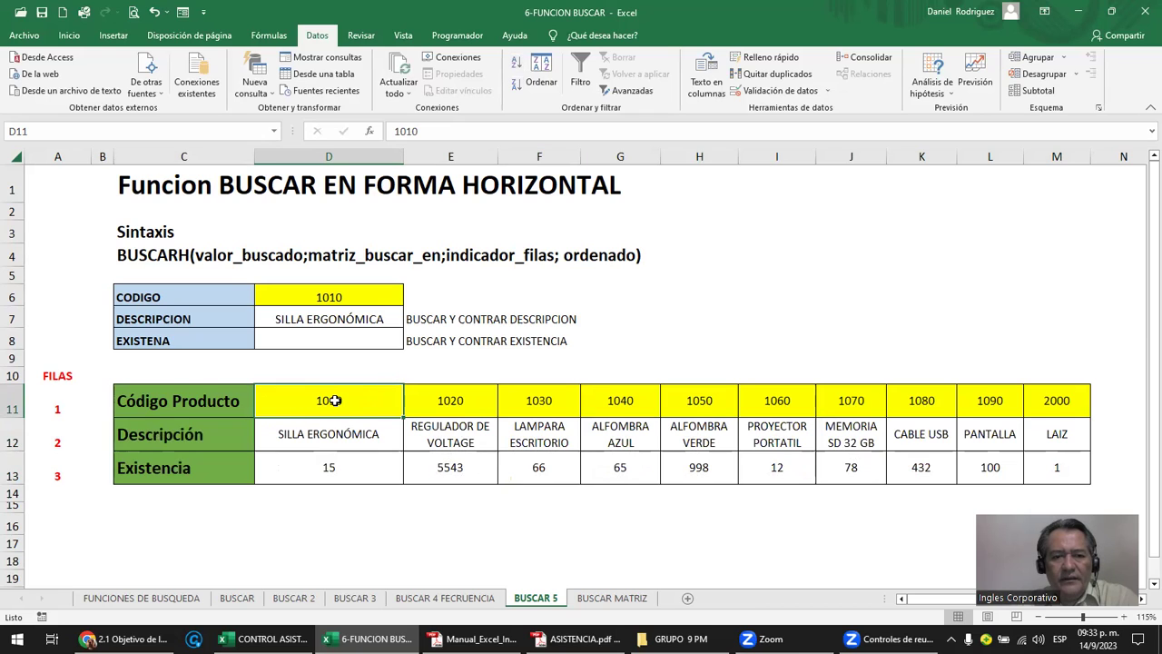
pyautogui.moveTo(335, 400); pyautogui.dragTo(363, 579)
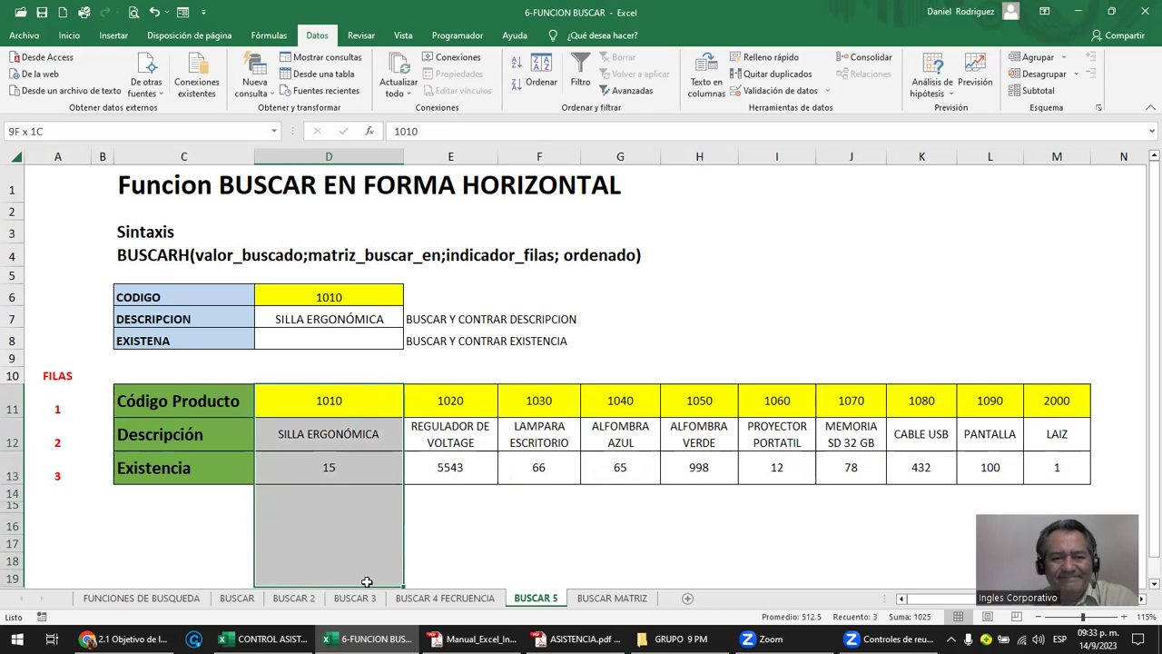
pyautogui.moveTo(381, 399); pyautogui.dragTo(1012, 399)
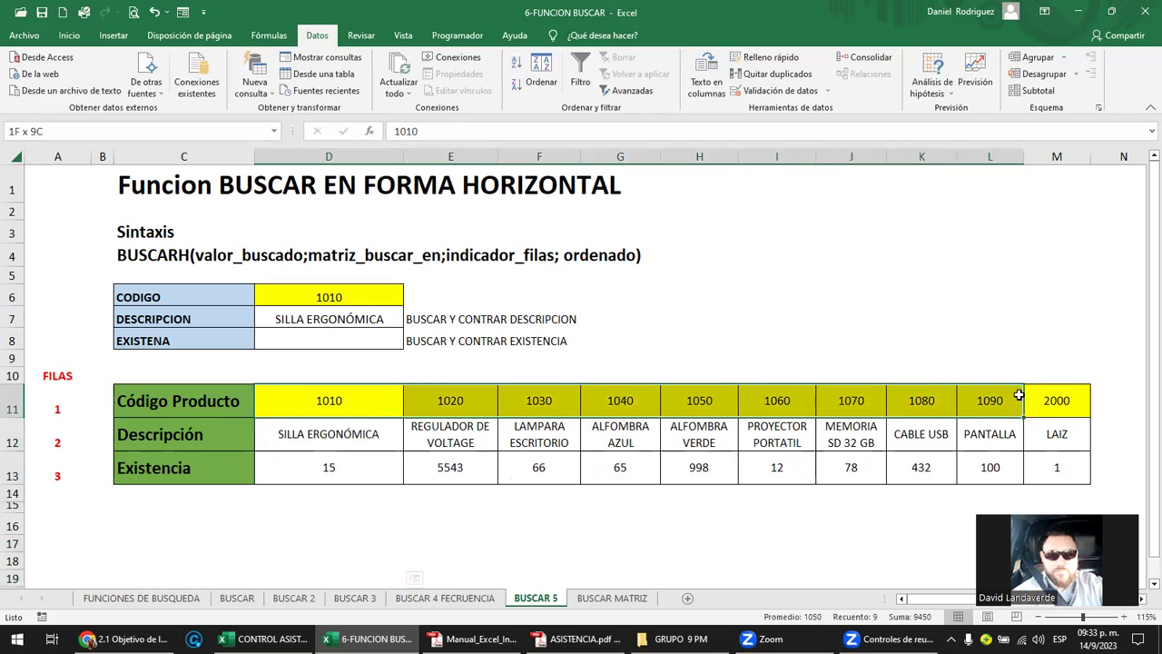
pyautogui.click(358, 406)
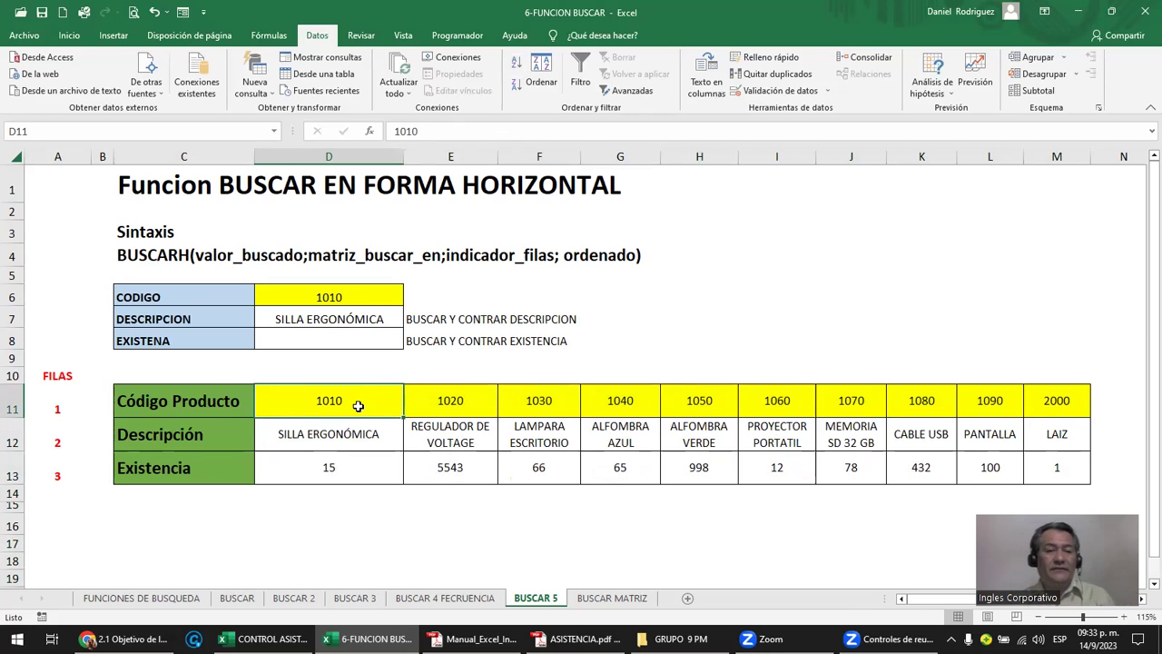
pyautogui.press('Left')
pyautogui.click(359, 406)
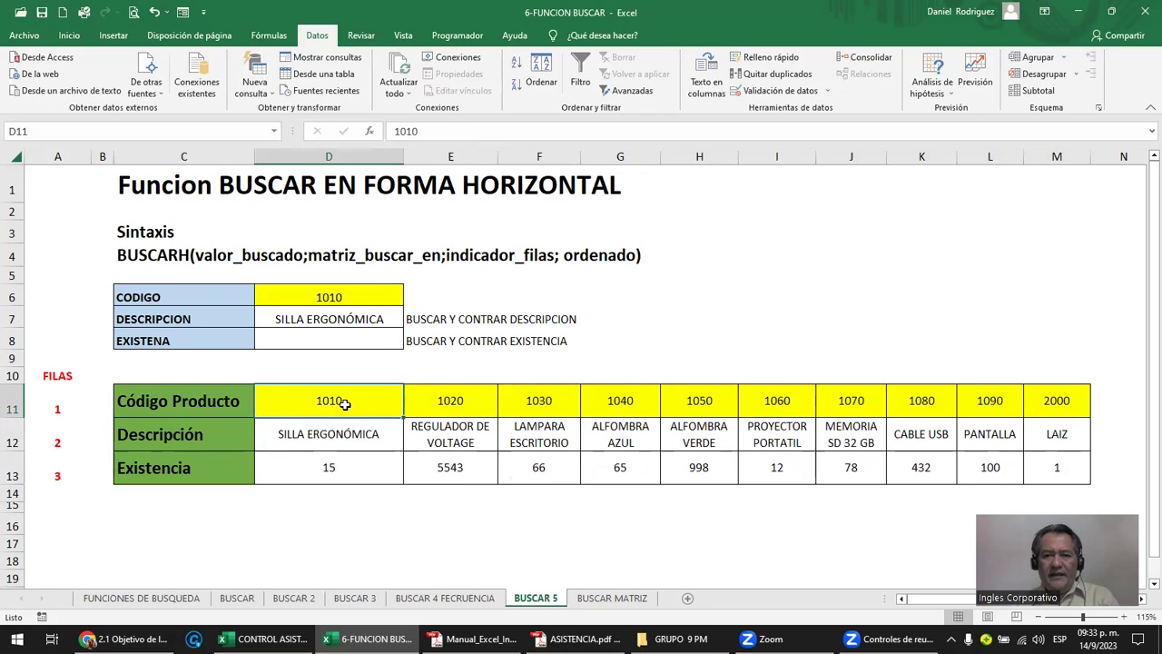
# - Enter 1090 in D11, change L11 from 1090 to 1091, then review codes 1020 and 1030
pyautogui.write('1090')
pyautogui.press('Return')
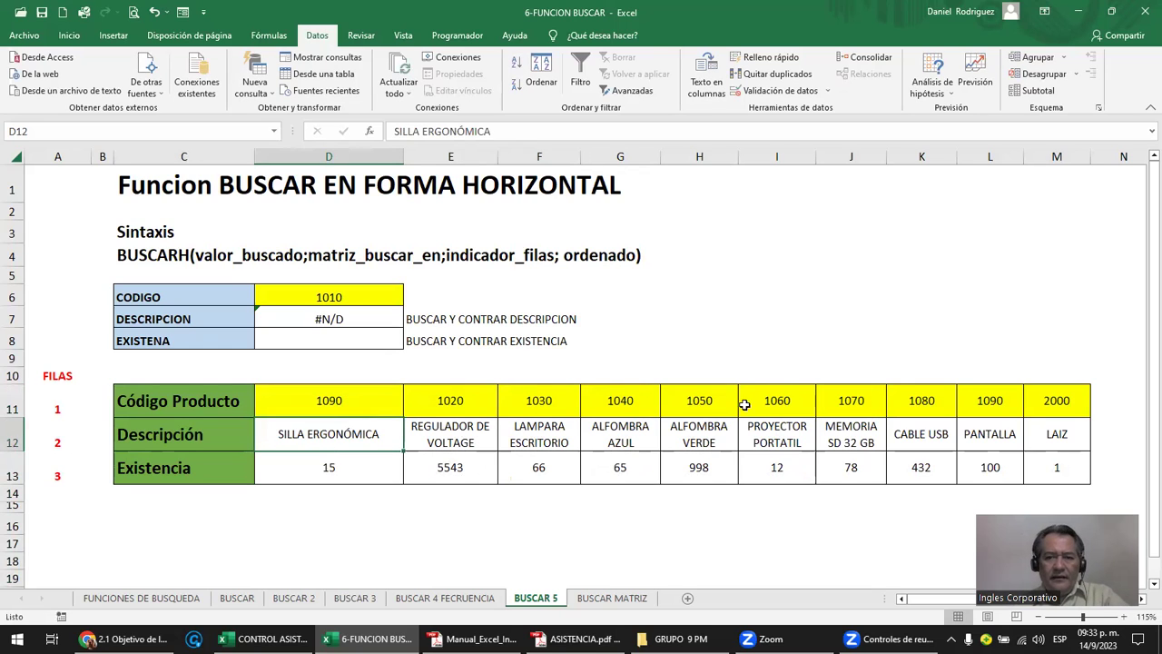
pyautogui.doubleClick(1002, 410)
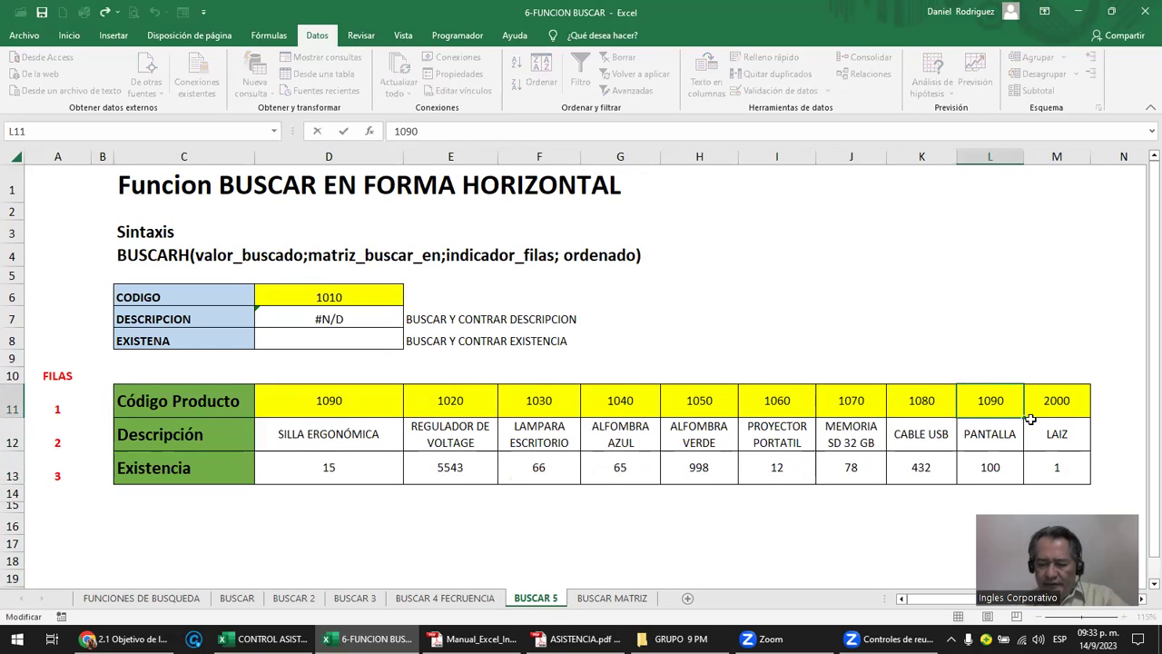
pyautogui.press('BackSpace')
pyautogui.write('1')
pyautogui.press('Return')
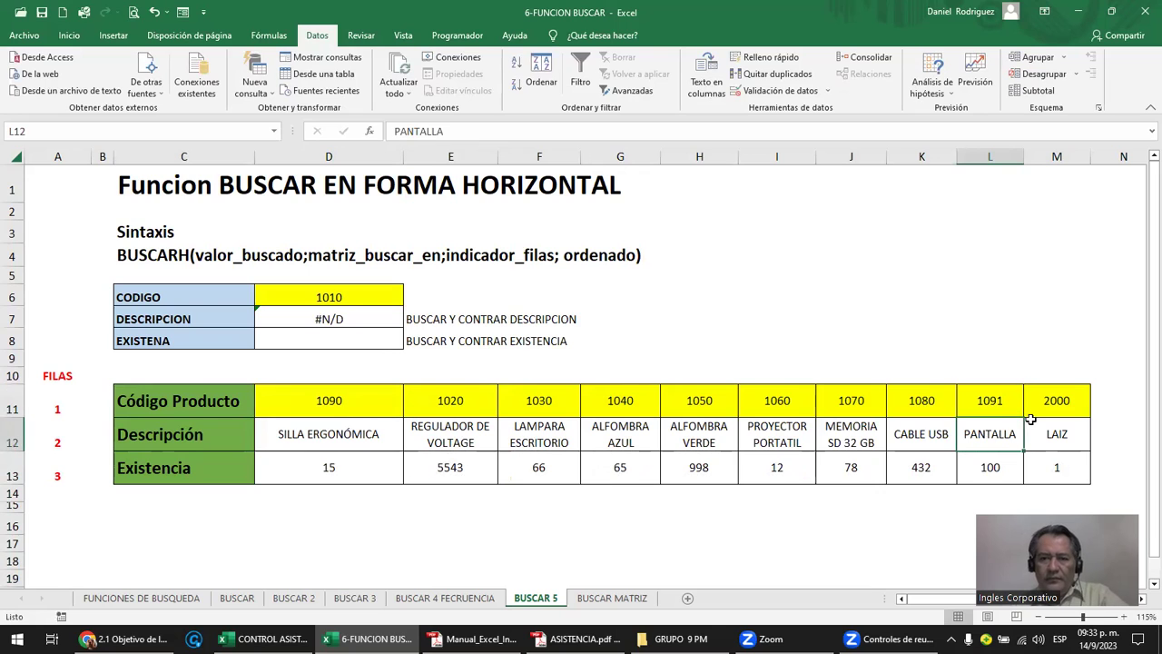
pyautogui.click(353, 410)
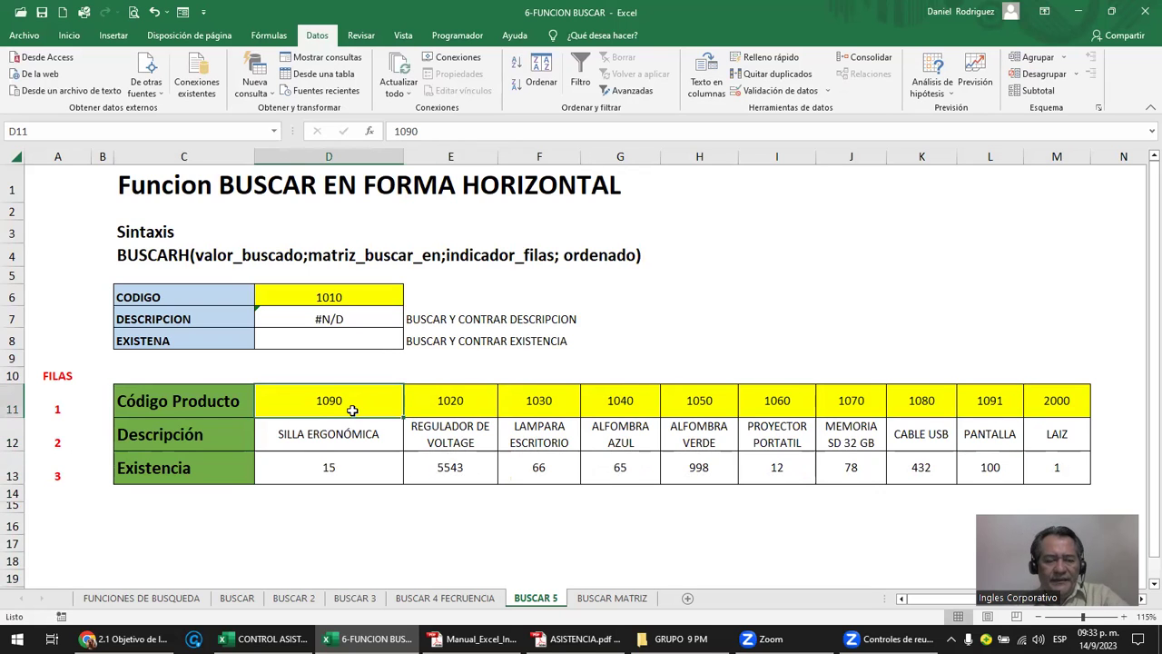
pyautogui.click(463, 402)
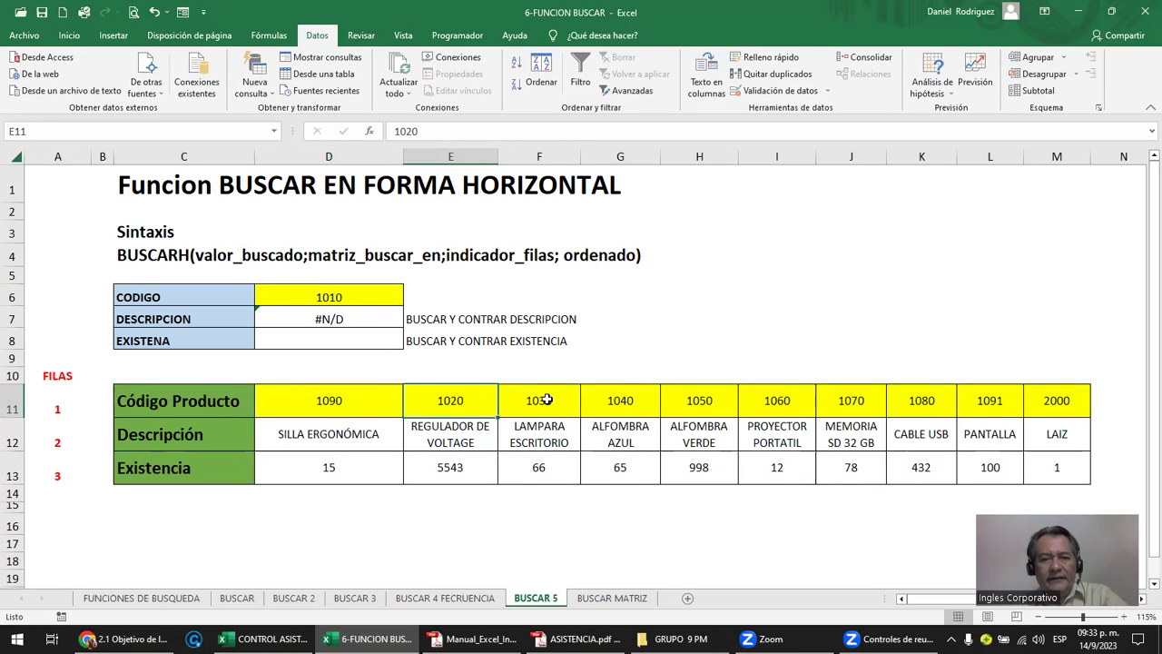
pyautogui.click(547, 399)
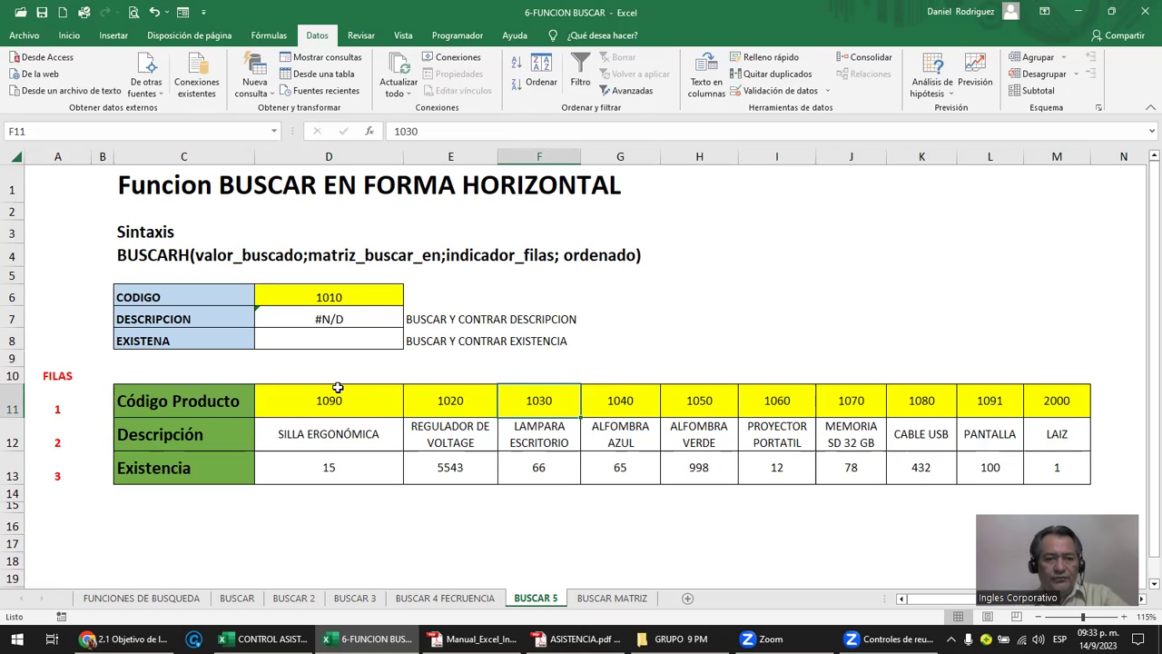
# - Copy the product table C11:M13 and paste it transposed at R11 with Pegado especial
pyautogui.moveTo(203, 393); pyautogui.dragTo(1032, 466)
pyautogui.hotkey('ctrl', 'c')
pyautogui.press('Right')
pyautogui.press('Right')
pyautogui.press('Right')
pyautogui.press('Right')
pyautogui.press('Right')
pyautogui.press('Right')
pyautogui.press('Right')
pyautogui.press('Right')
pyautogui.press('Right')
pyautogui.press('Right')
pyautogui.press('Right')
pyautogui.press('Right')
pyautogui.press('Right')
pyautogui.press('Right')
pyautogui.press('Right')
pyautogui.press('Right')
pyautogui.press('Right')
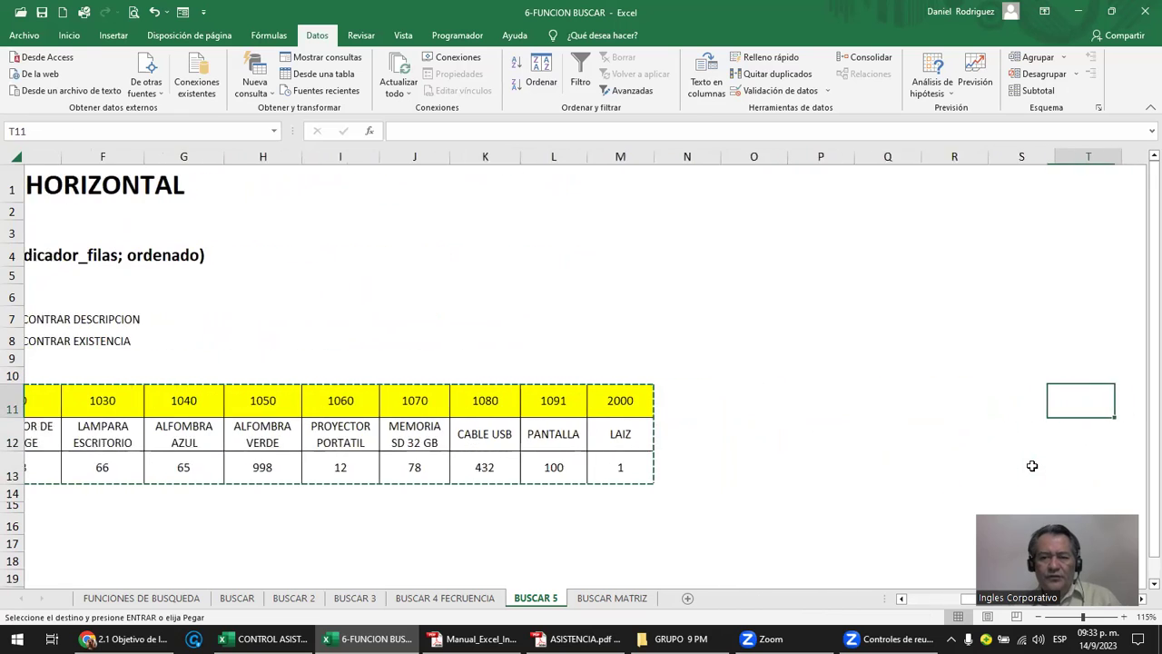
pyautogui.press('Left')
pyautogui.press('Left')
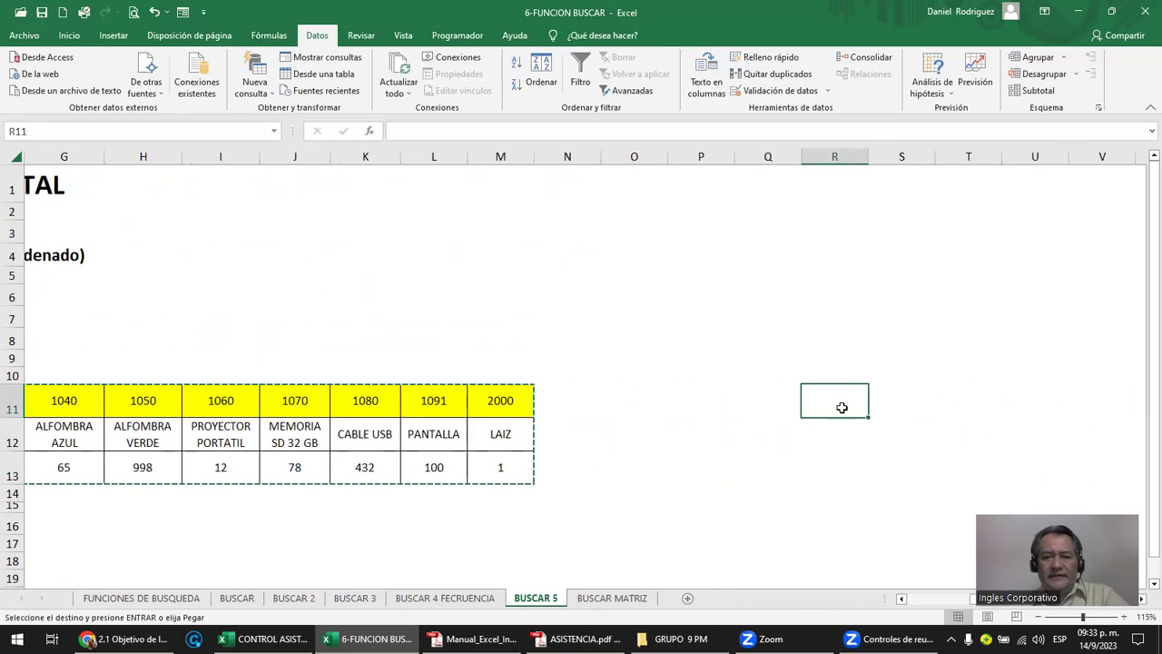
pyautogui.rightClick(837, 403)
pyautogui.moveTo(992, 161)
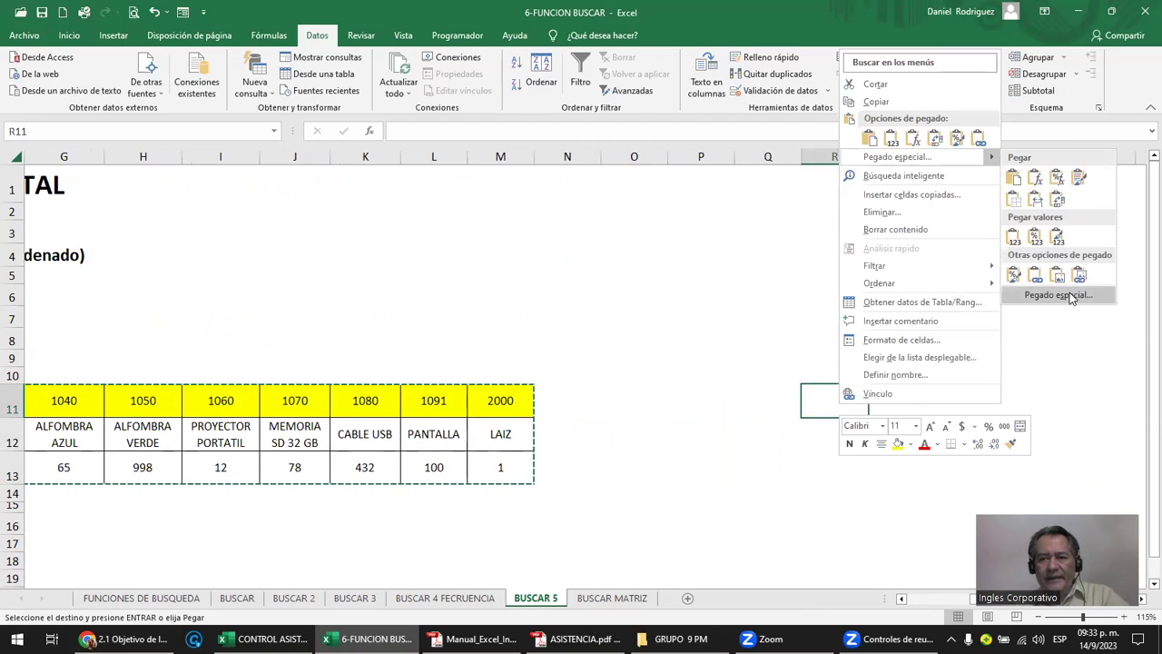
pyautogui.click(1058, 295)
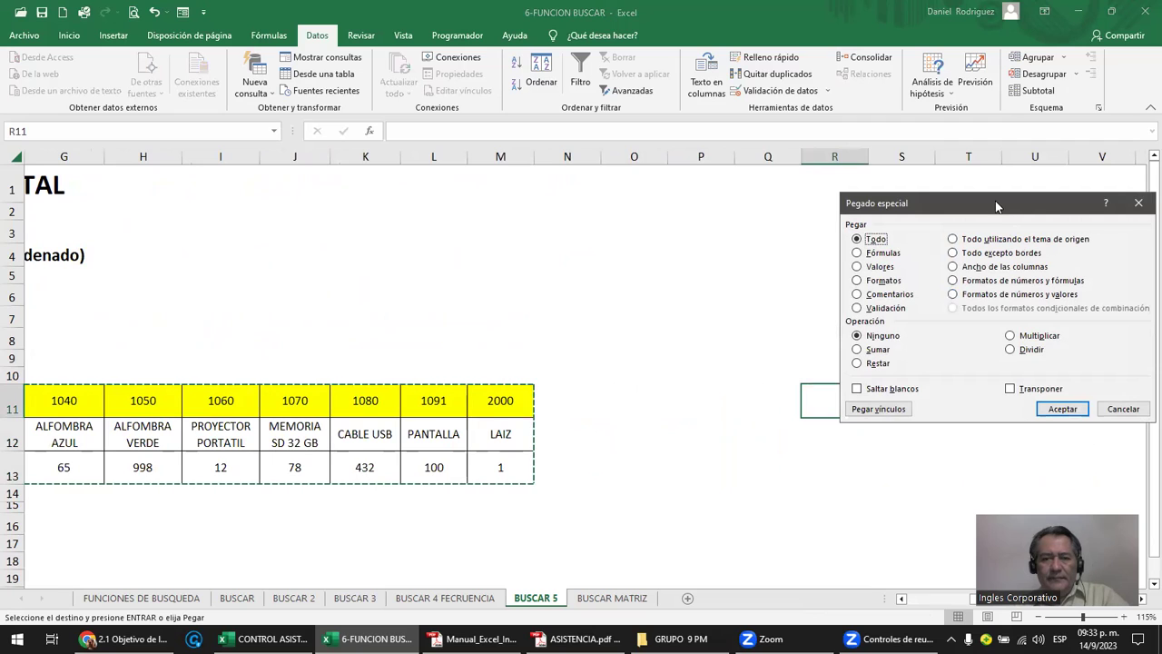
pyautogui.moveTo(996, 206); pyautogui.dragTo(556, 192)
pyautogui.click(574, 375)
pyautogui.click(623, 396)
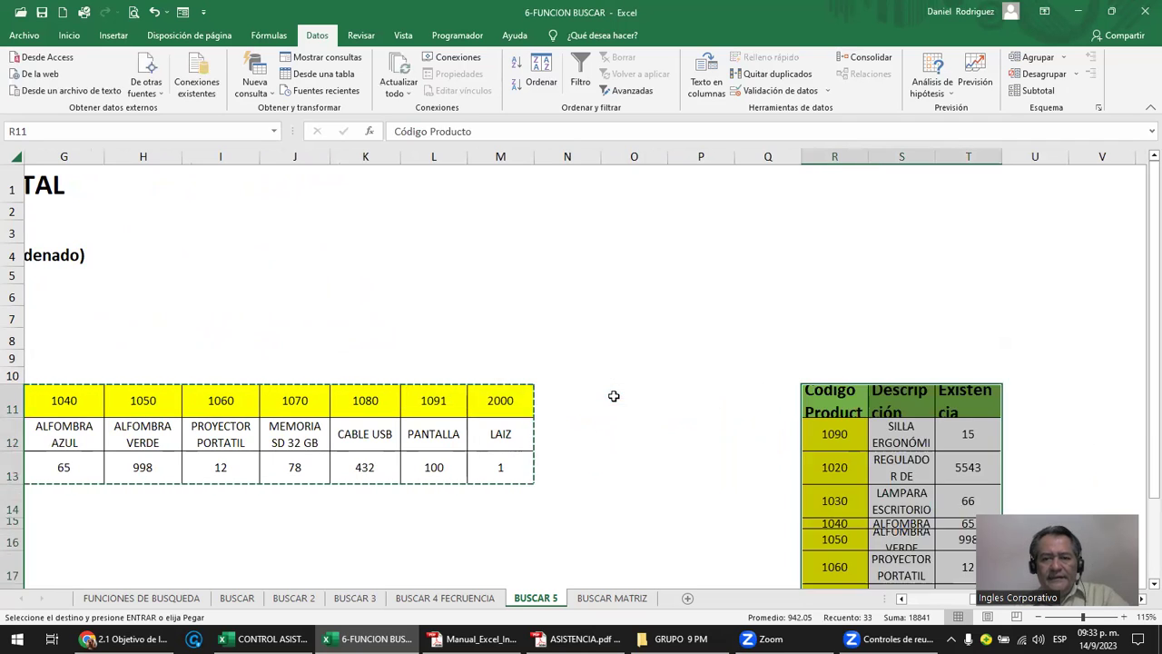
# - Widen columns R through T so the product names fit
pyautogui.click(829, 402)
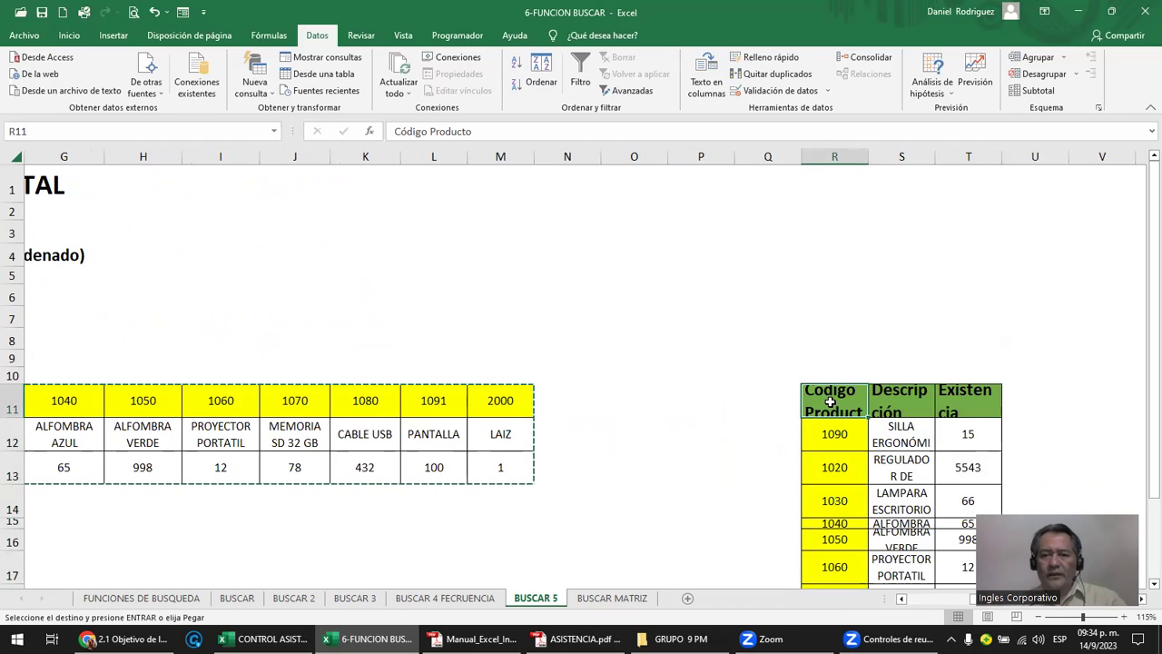
pyautogui.moveTo(835, 156); pyautogui.dragTo(1034, 156)
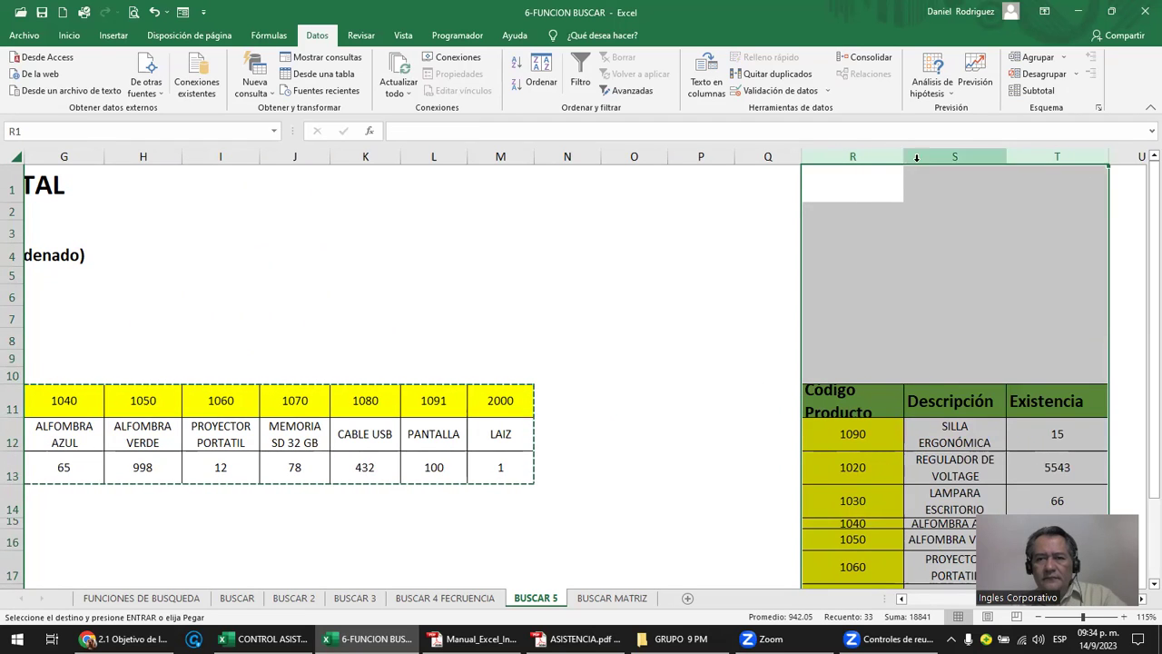
pyautogui.moveTo(904, 156); pyautogui.dragTo(935, 156)
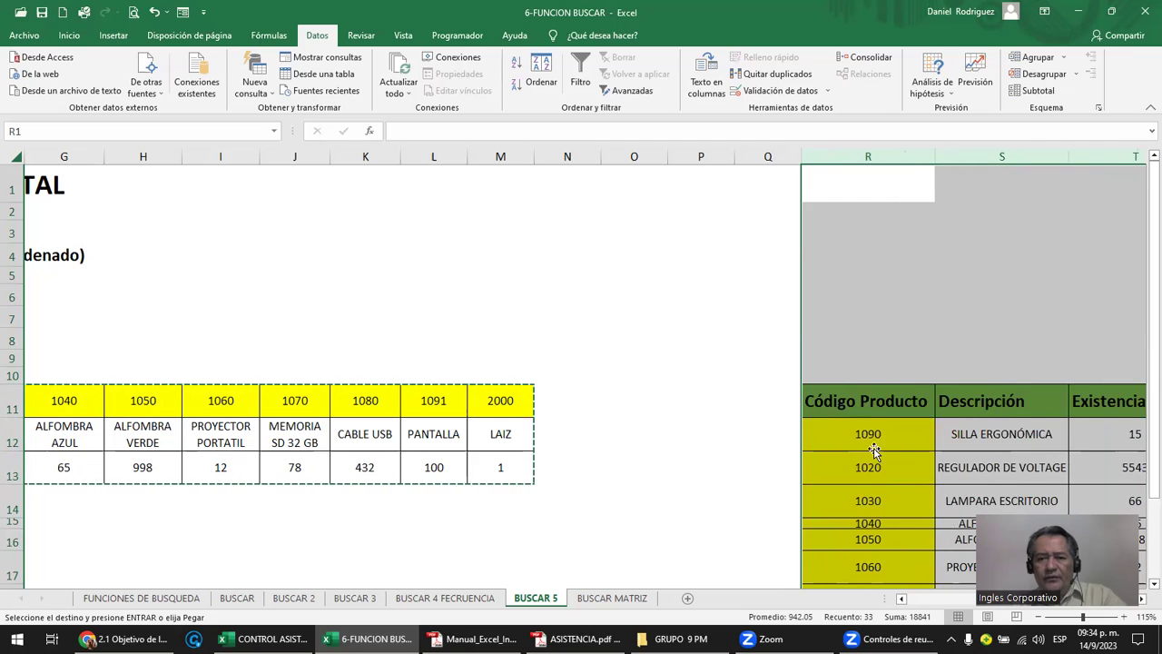
# - Sort the vertical table ascending by Código Producto, from 1020 to 2000
pyautogui.click(876, 435)
pyautogui.scroll(-1, 878, 445)
pyautogui.scroll(-1, 877, 446)
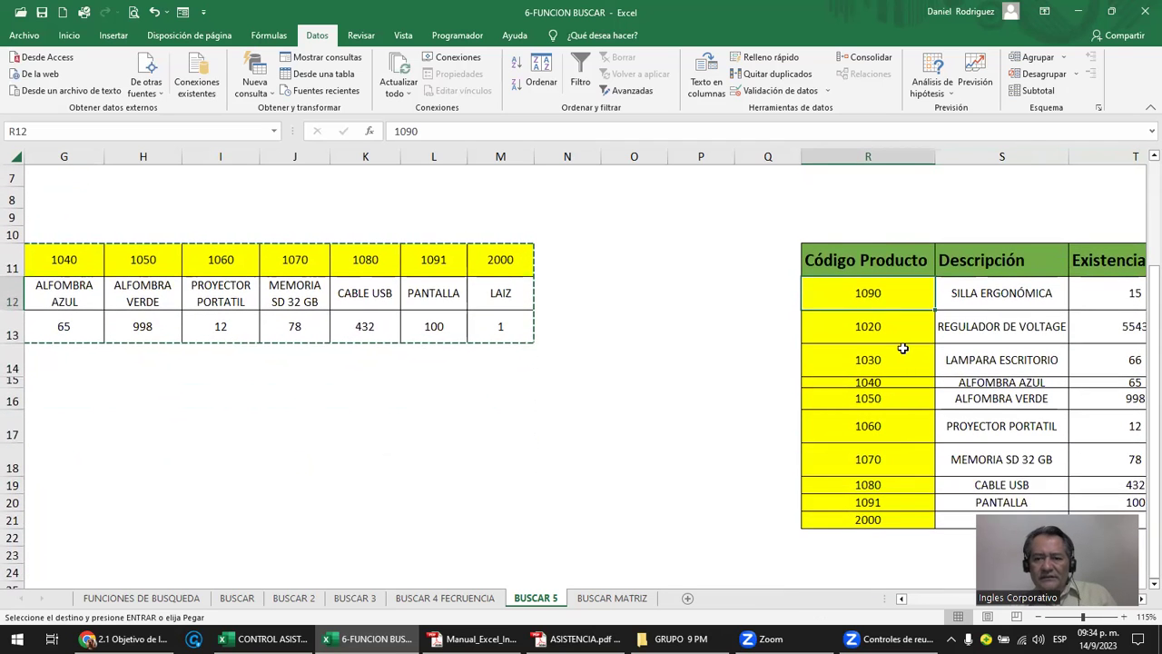
pyautogui.click(874, 157)
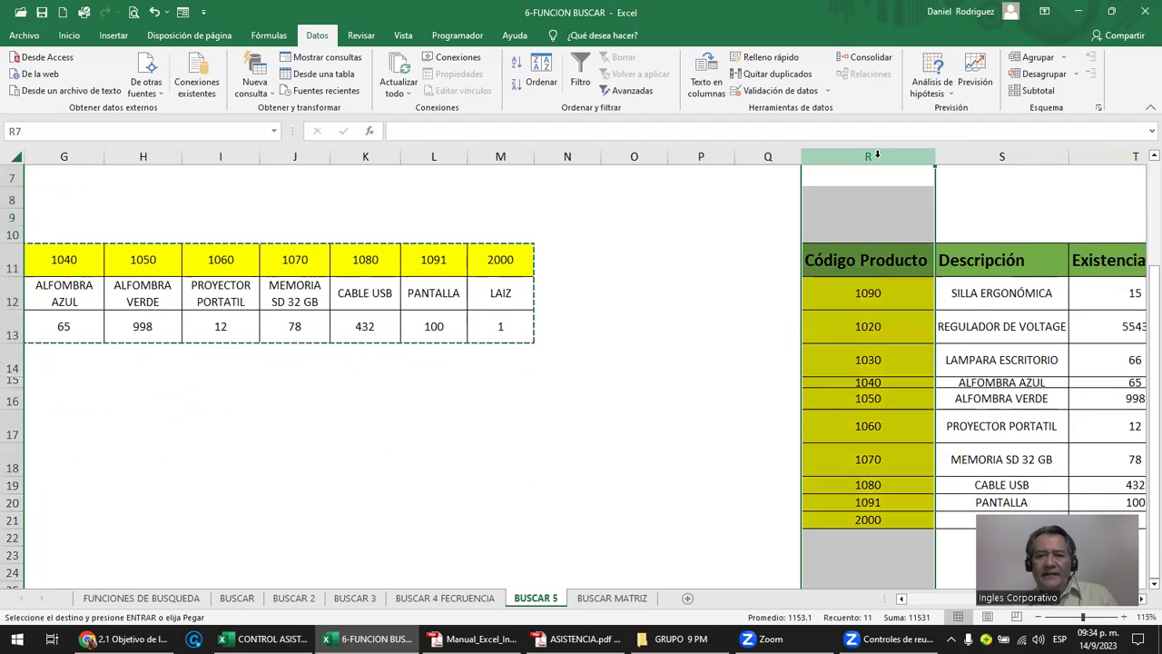
pyautogui.click(875, 298)
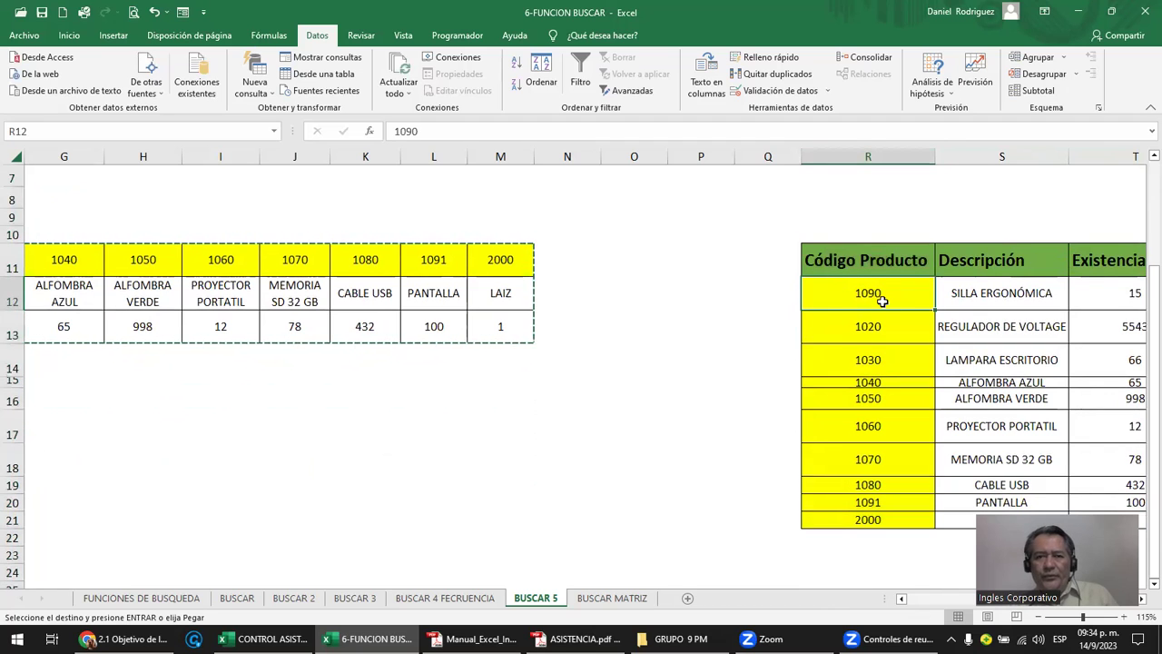
pyautogui.click(517, 69)
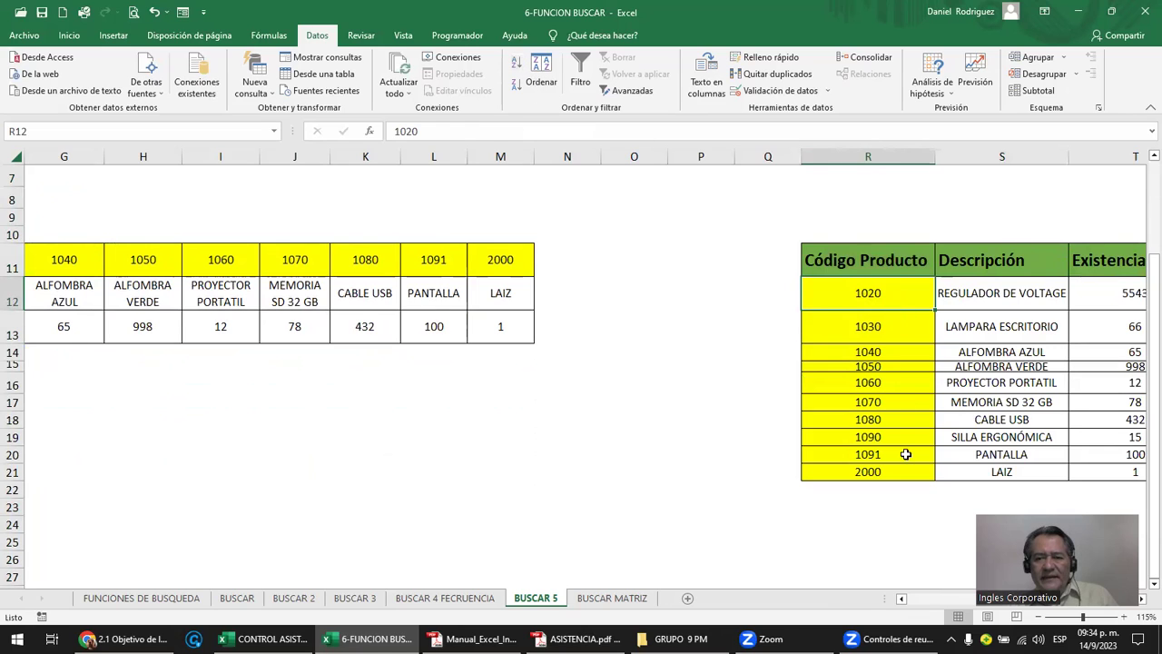
pyautogui.moveTo(884, 442); pyautogui.dragTo(878, 454)
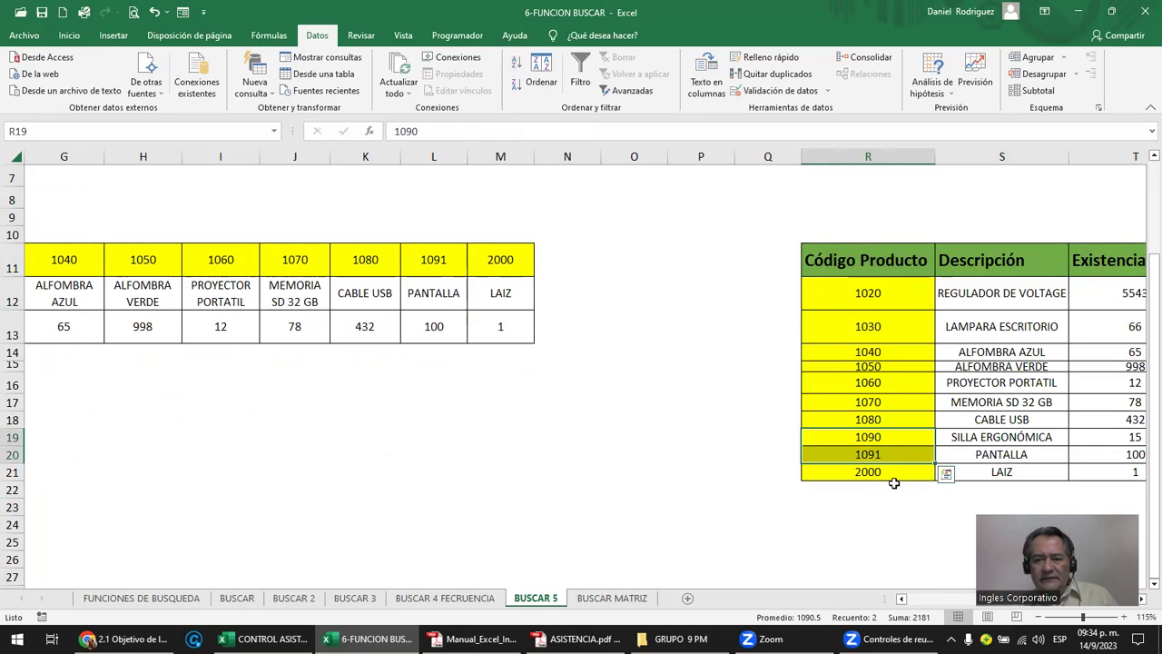
pyautogui.click(868, 294)
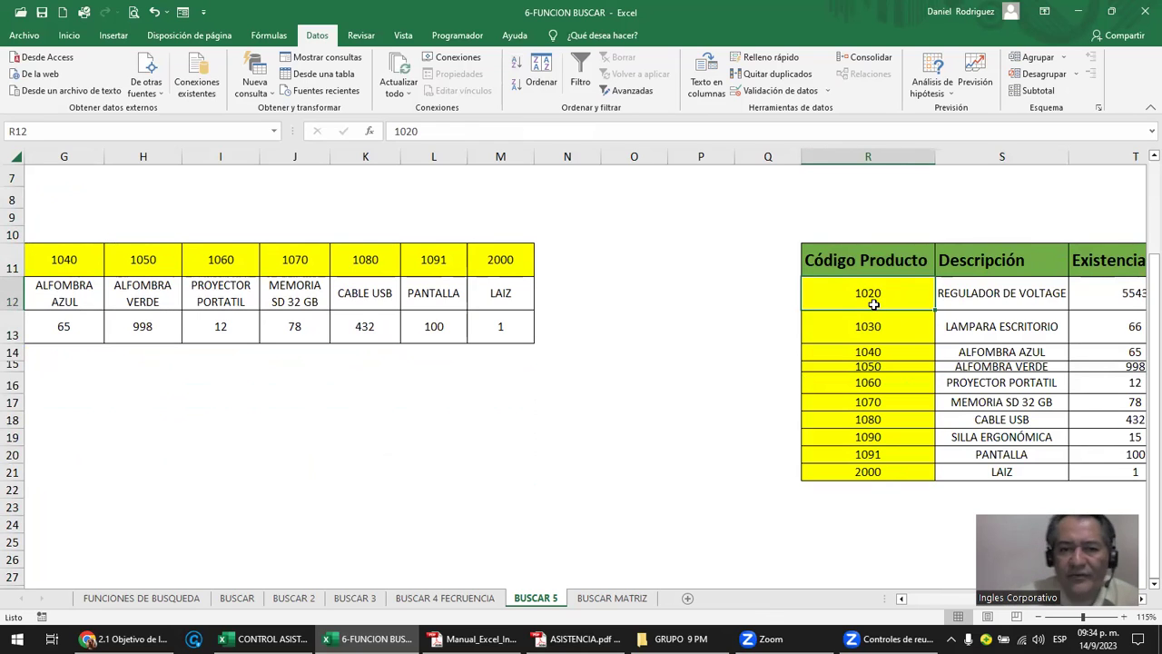
# - Select the vertical product table R11:T21 including headers and copy it
pyautogui.press('Right')
pyautogui.press('Left')
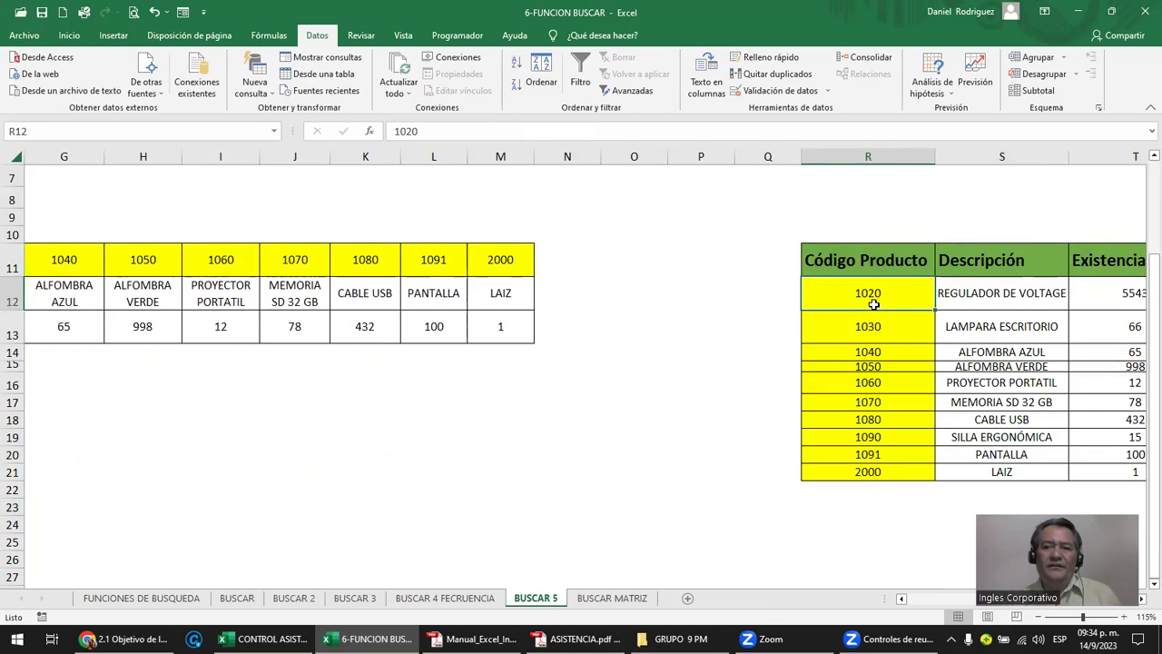
pyautogui.press('Up')
pyautogui.hotkey('shift', 'Right')
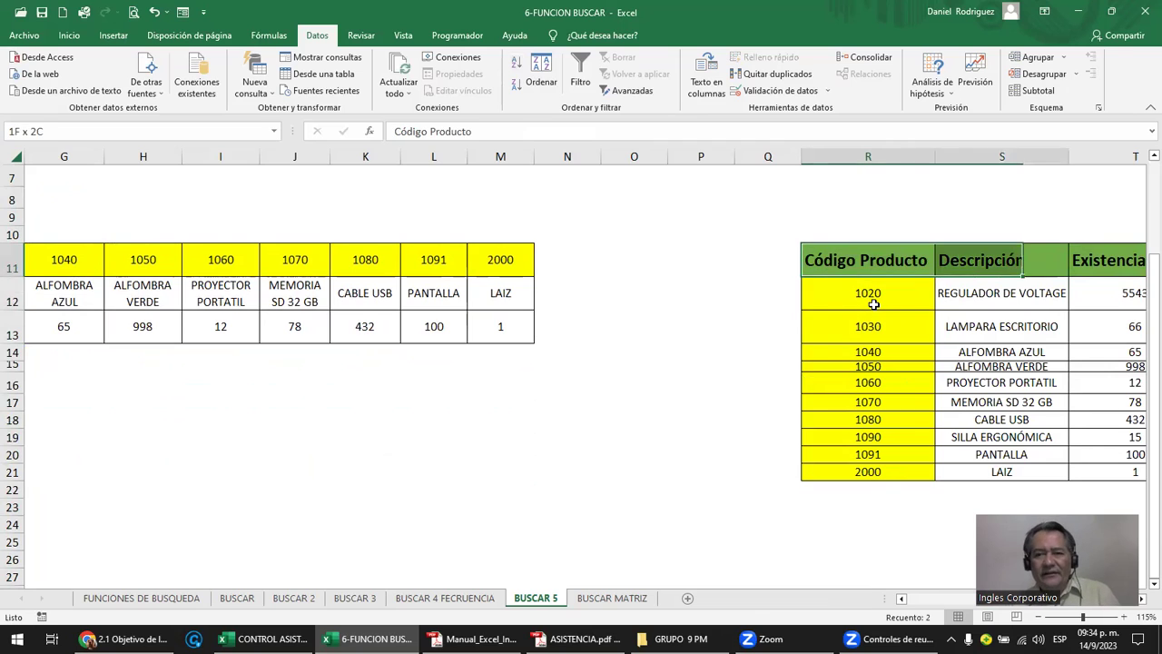
pyautogui.hotkey('shift', 'Right')
pyautogui.hotkey('shift', 'Down')
pyautogui.hotkey('shift', 'Down')
pyautogui.hotkey('shift', 'Down')
pyautogui.hotkey('shift', 'Down')
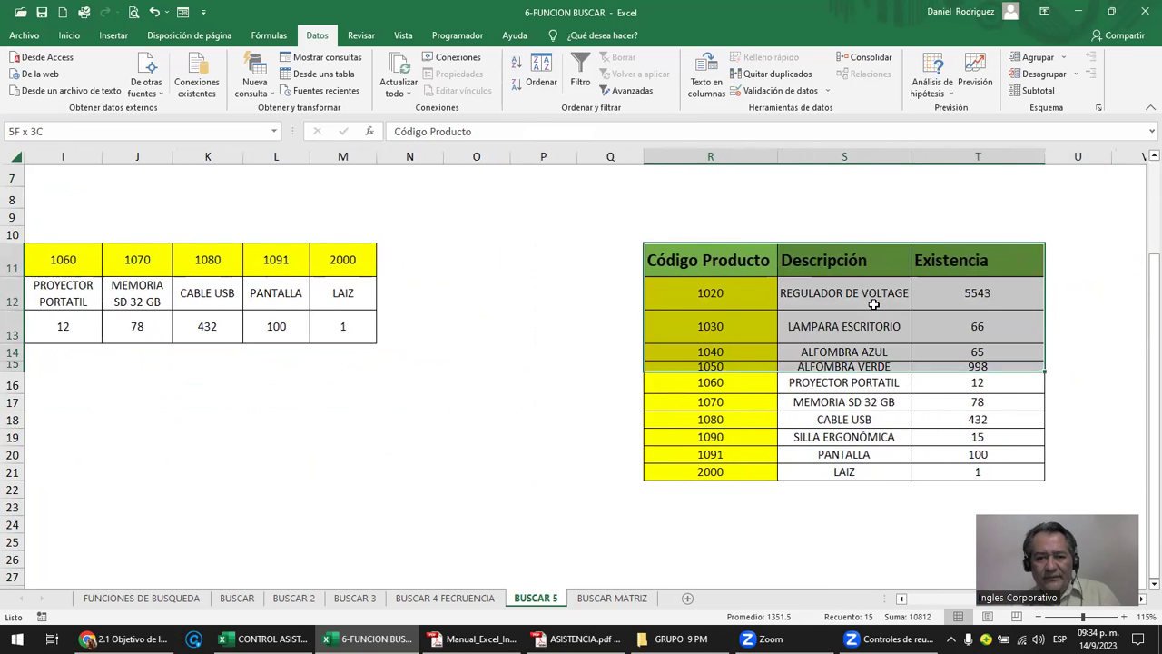
pyautogui.hotkey('shift', 'Down')
pyautogui.hotkey('shift', 'Down')
pyautogui.hotkey('shift', 'Down')
pyautogui.hotkey('shift', 'Down')
pyautogui.hotkey('shift', 'Down')
pyautogui.hotkey('shift', 'Down')
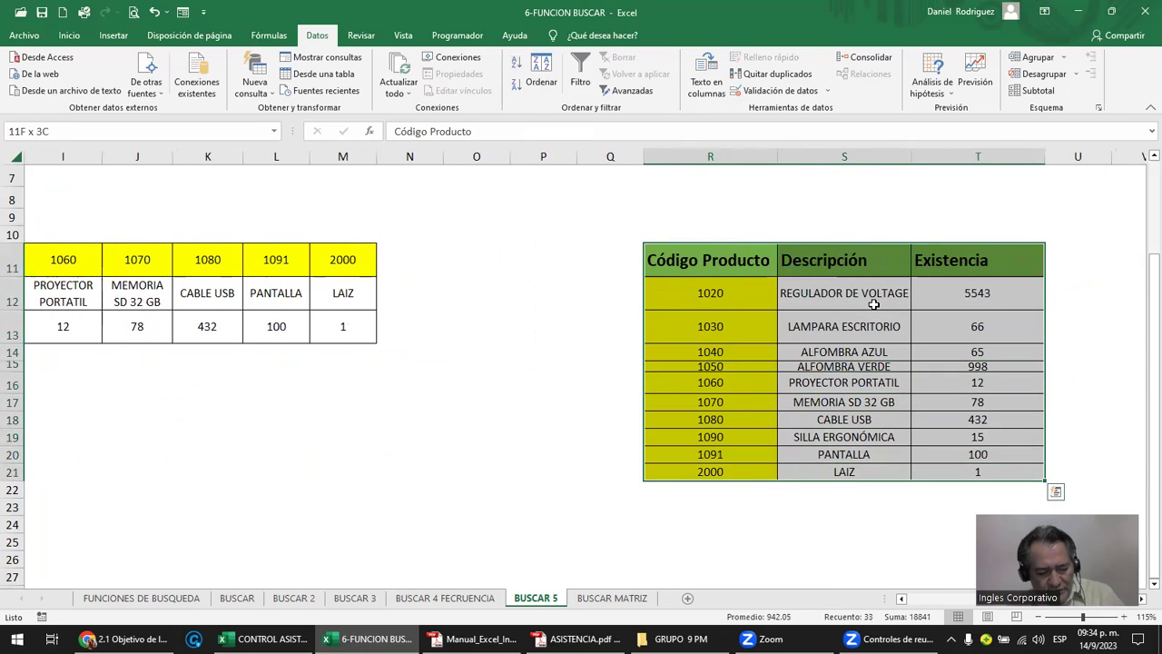
pyautogui.hotkey('ctrl', 'c')
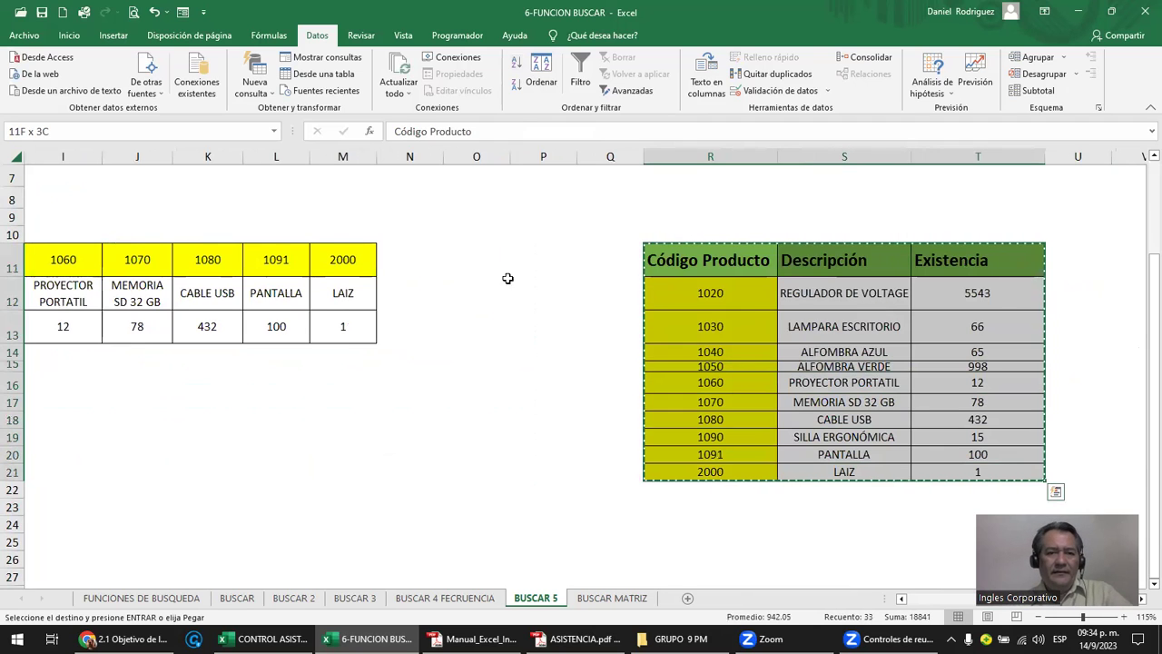
# - Bring up the paste options at the horizontal table's Código Producto cell C11
pyautogui.click(432, 260)
pyautogui.press('Left')
pyautogui.press('Left')
pyautogui.press('Left')
pyautogui.press('Left')
pyautogui.press('Left')
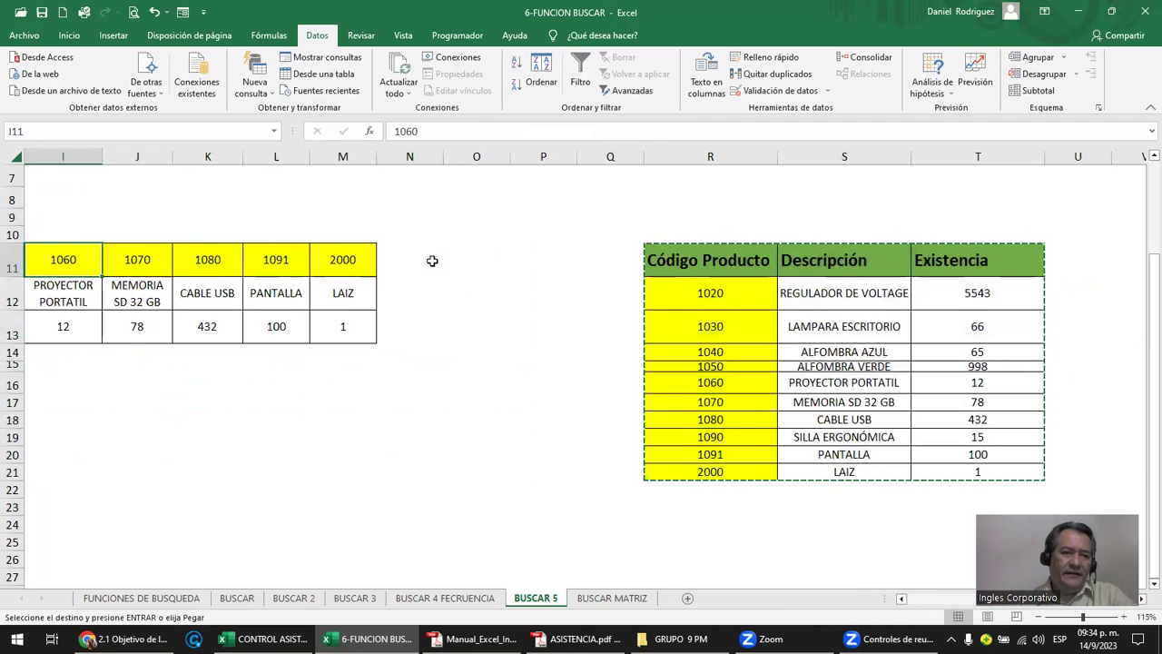
pyautogui.press('Left')
pyautogui.press('Left')
pyautogui.press('Left')
pyautogui.press('Left')
pyautogui.press('Left')
pyautogui.press('Left')
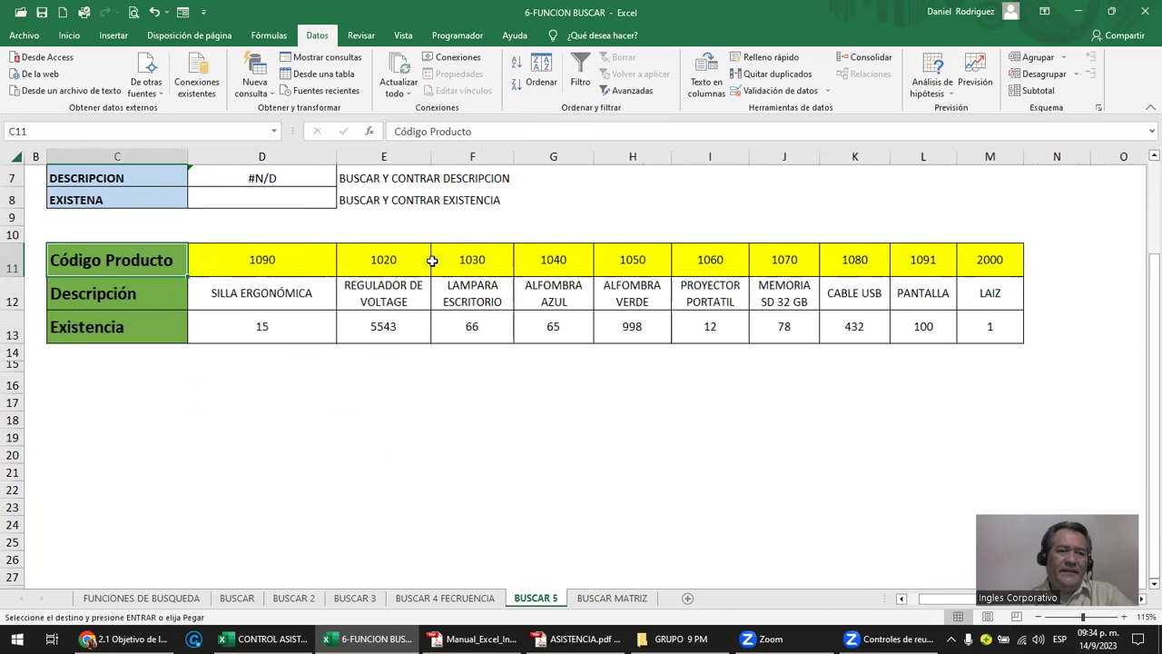
pyautogui.rightClick(111, 261)
# - Paste the sorted list back at C11 with Transponer, so codes 1020–2000 run across rows 11–13
pyautogui.moveTo(270, 362)
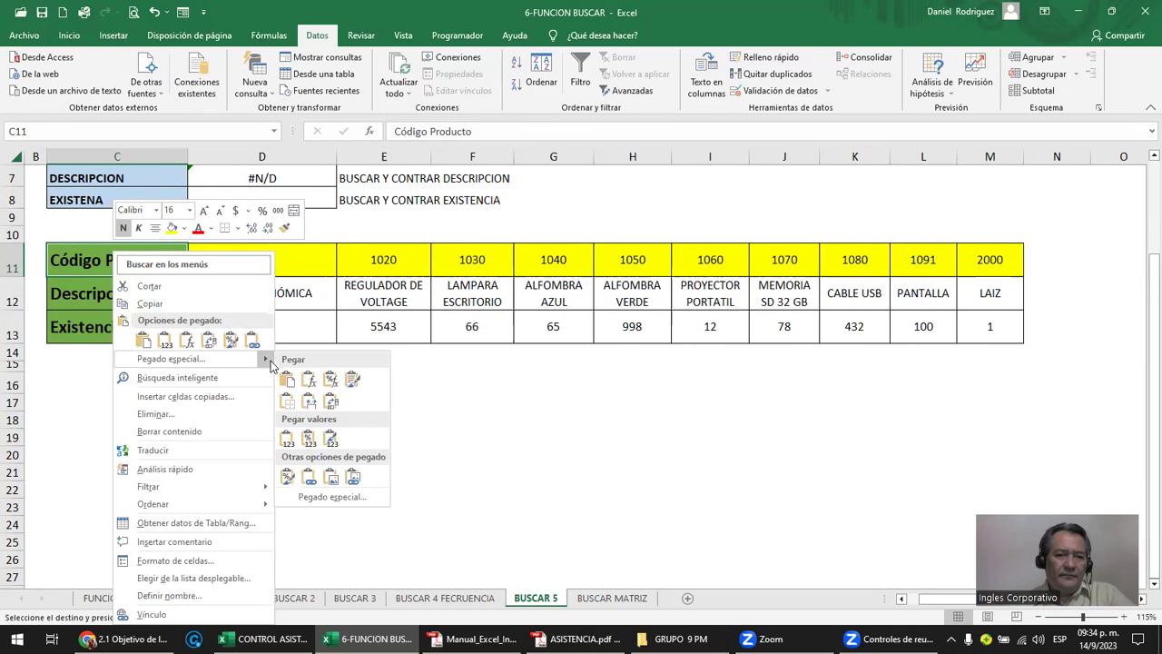
pyautogui.click(338, 499)
pyautogui.moveTo(334, 399); pyautogui.dragTo(390, 321)
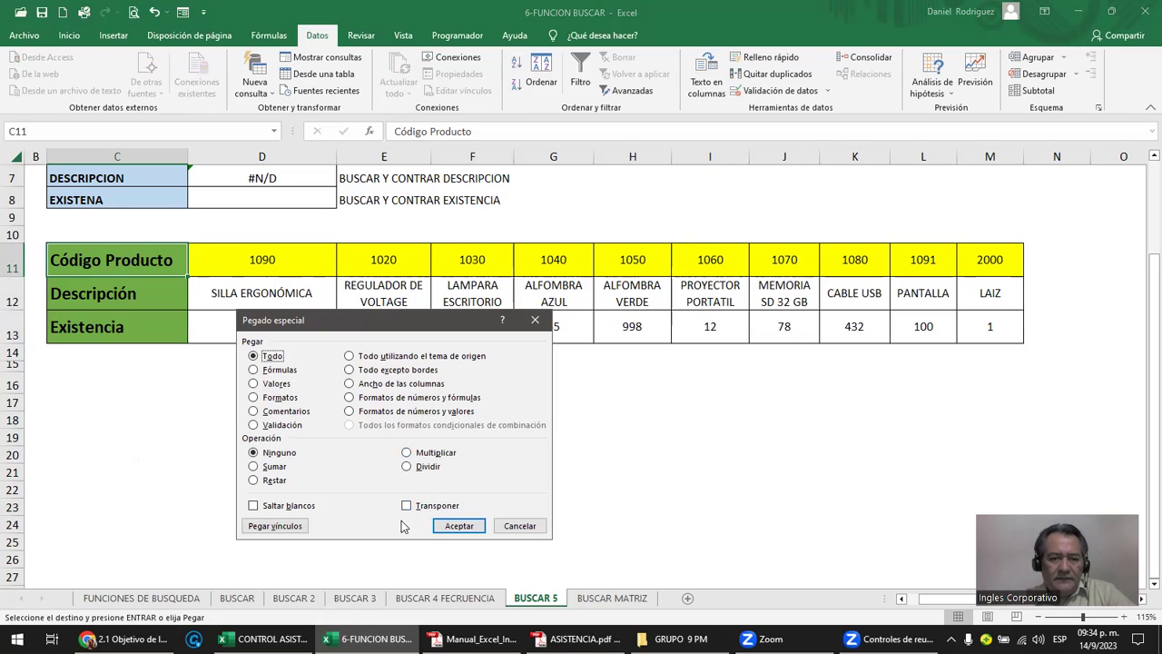
pyautogui.click(407, 507)
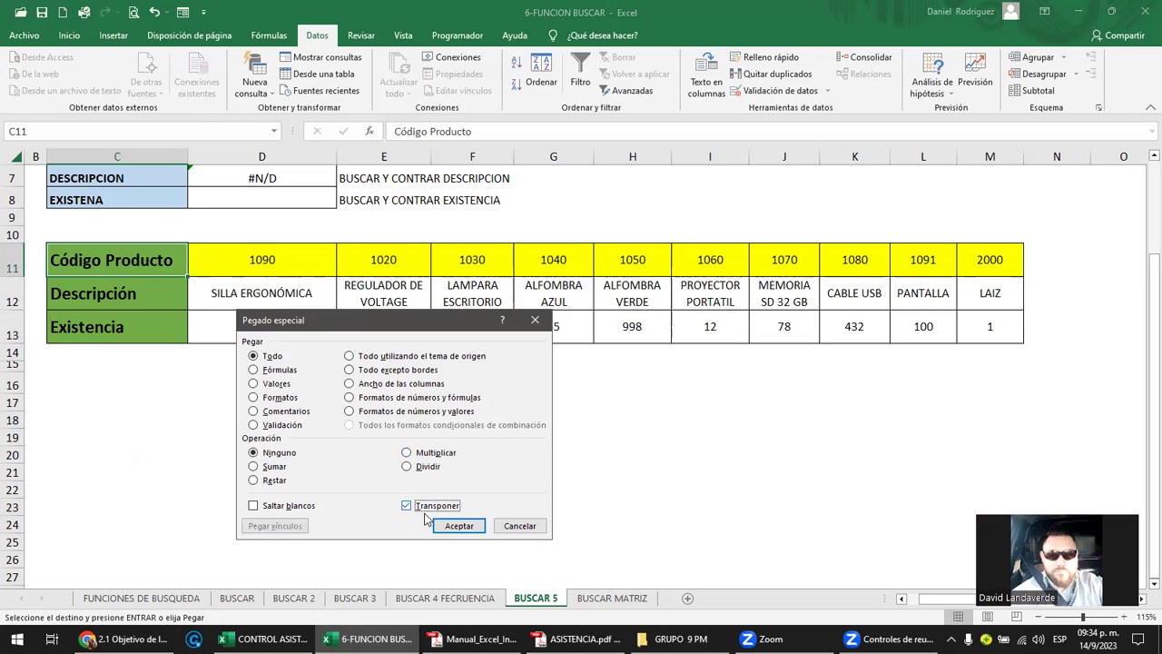
pyautogui.click(458, 525)
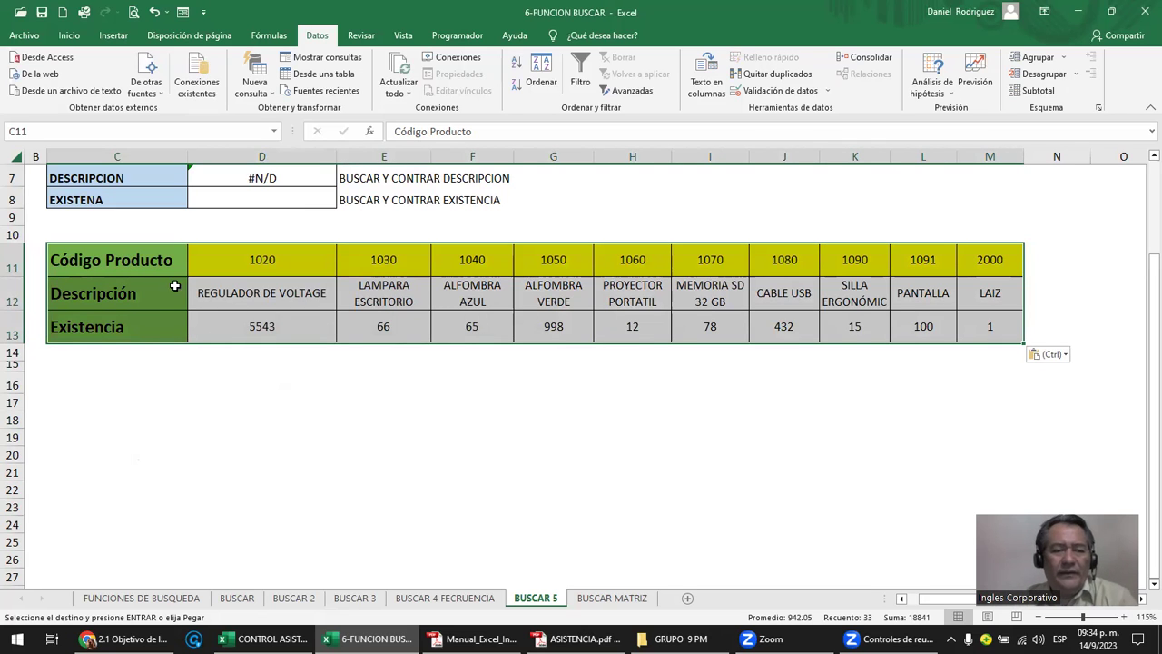
# - Enter 1090 as the lookup code in D6
pyautogui.click(279, 267)
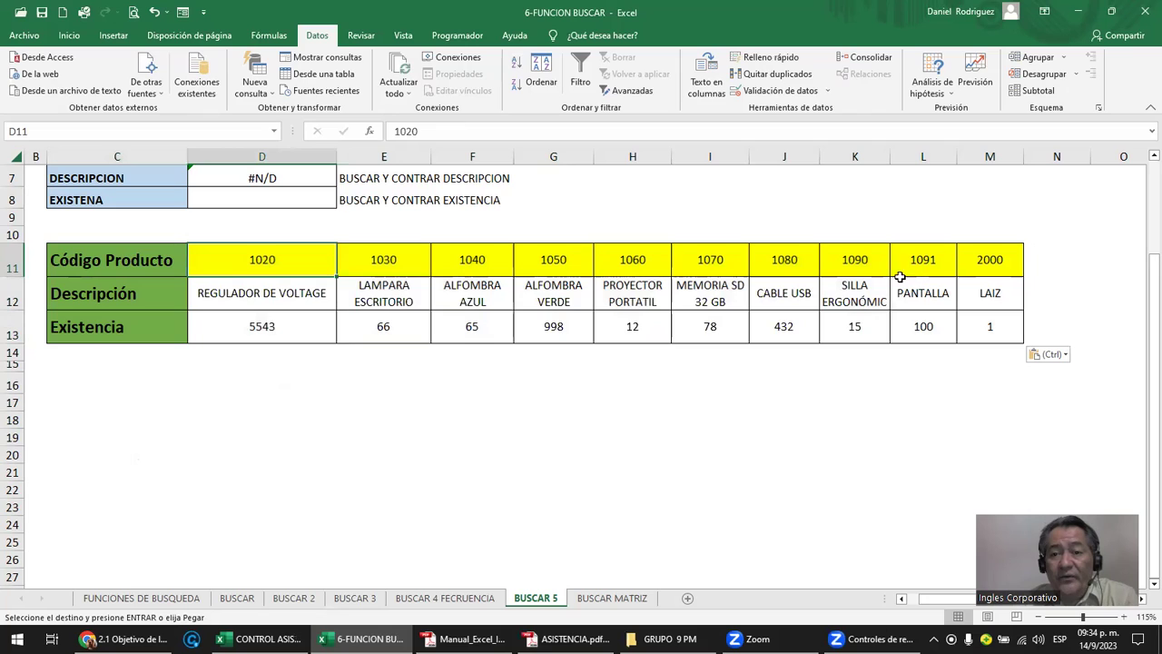
pyautogui.moveTo(921, 259); pyautogui.dragTo(930, 316)
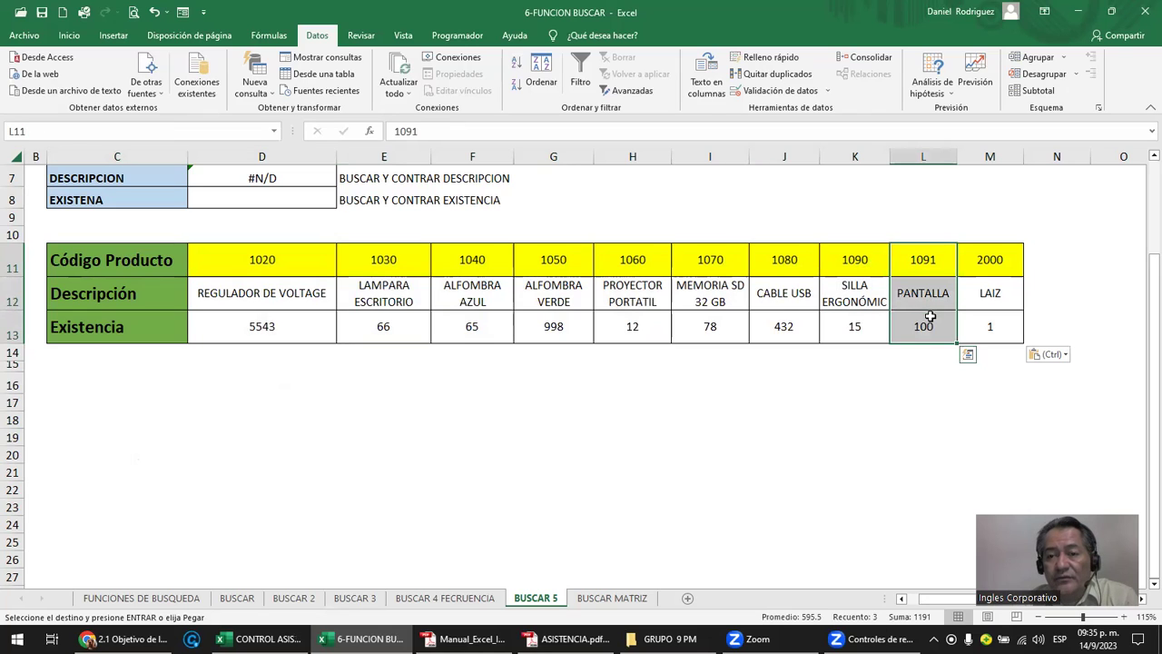
pyautogui.click(256, 268)
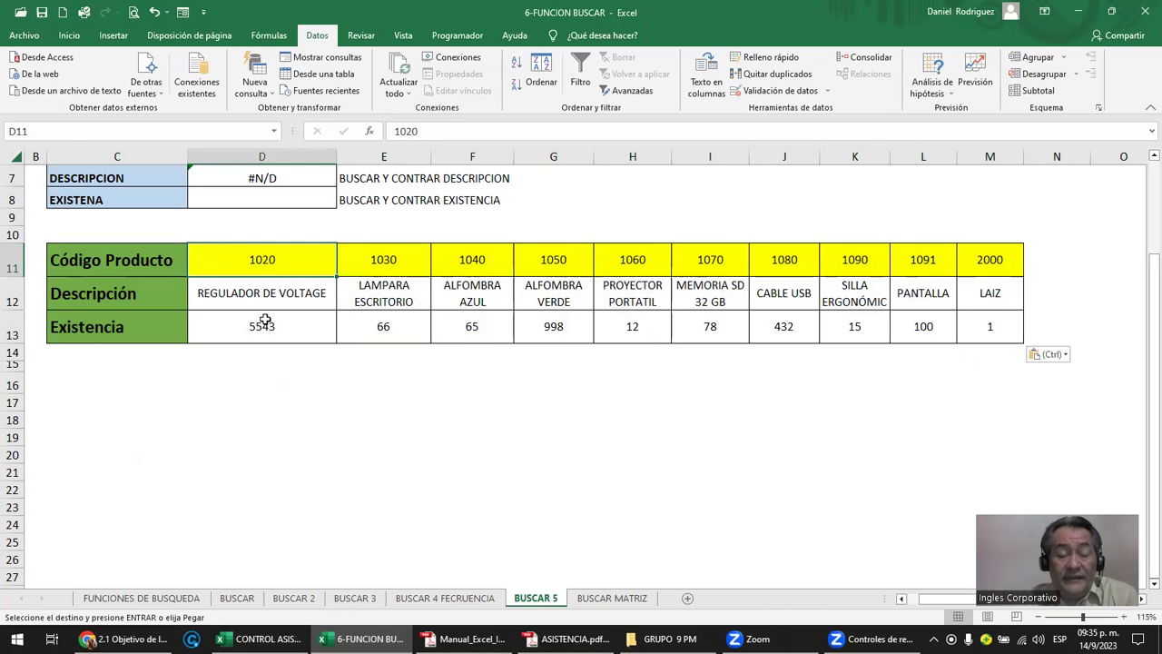
pyautogui.scroll(2, 264, 320)
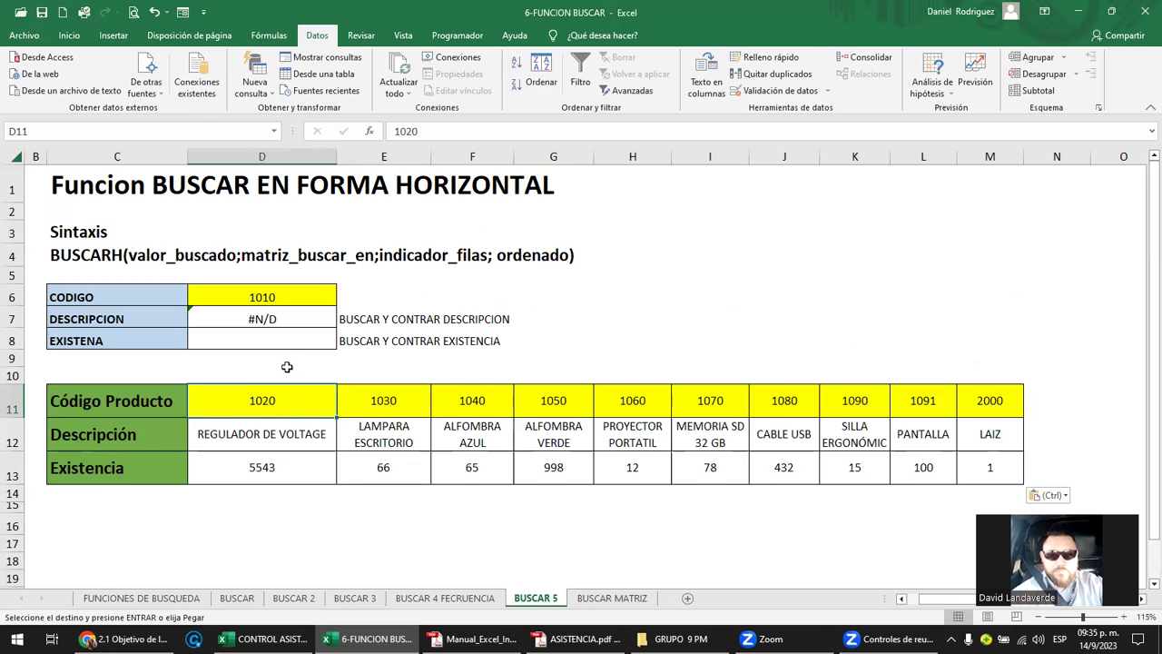
pyautogui.click(269, 297)
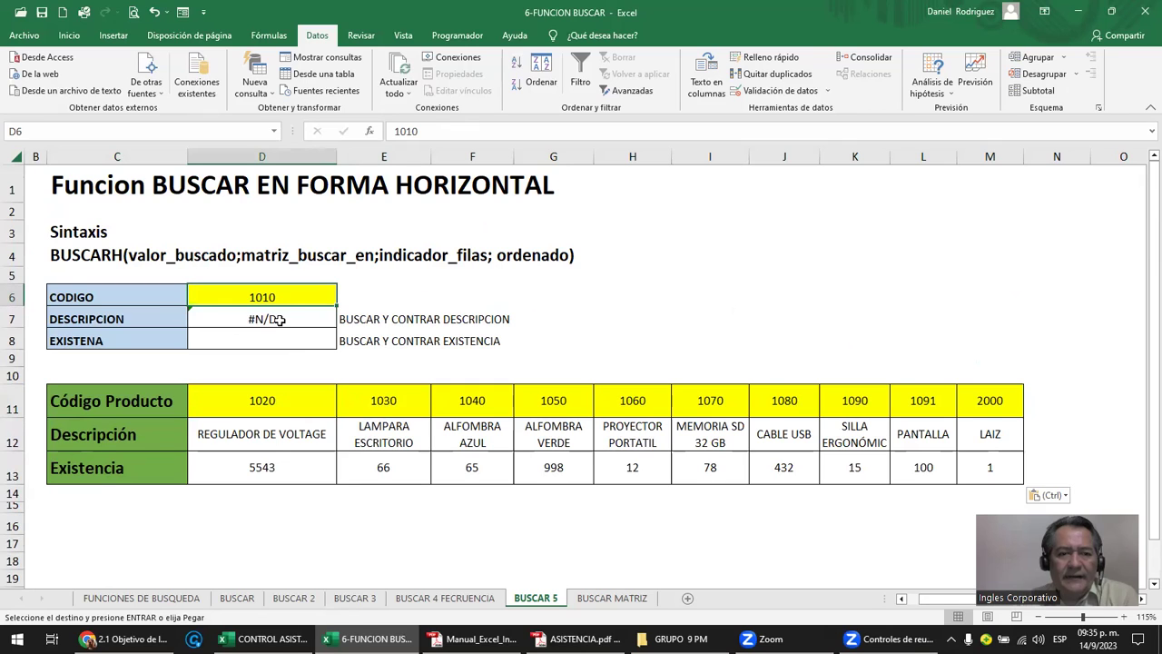
pyautogui.write('1')
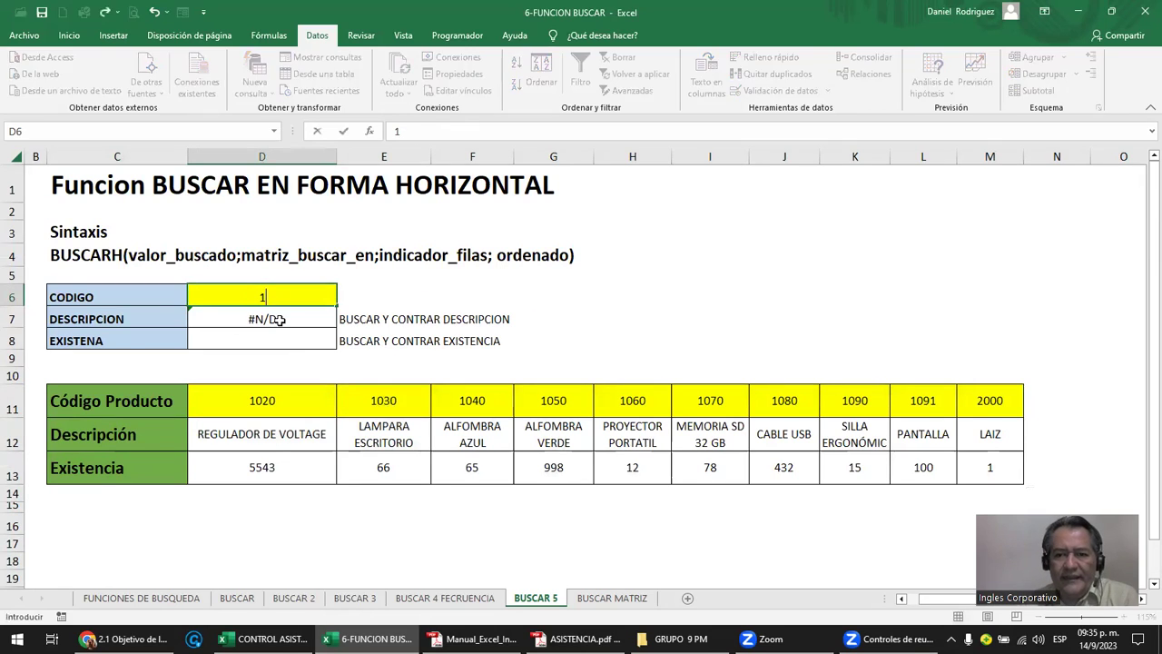
pyautogui.write('090')
pyautogui.press('Return')
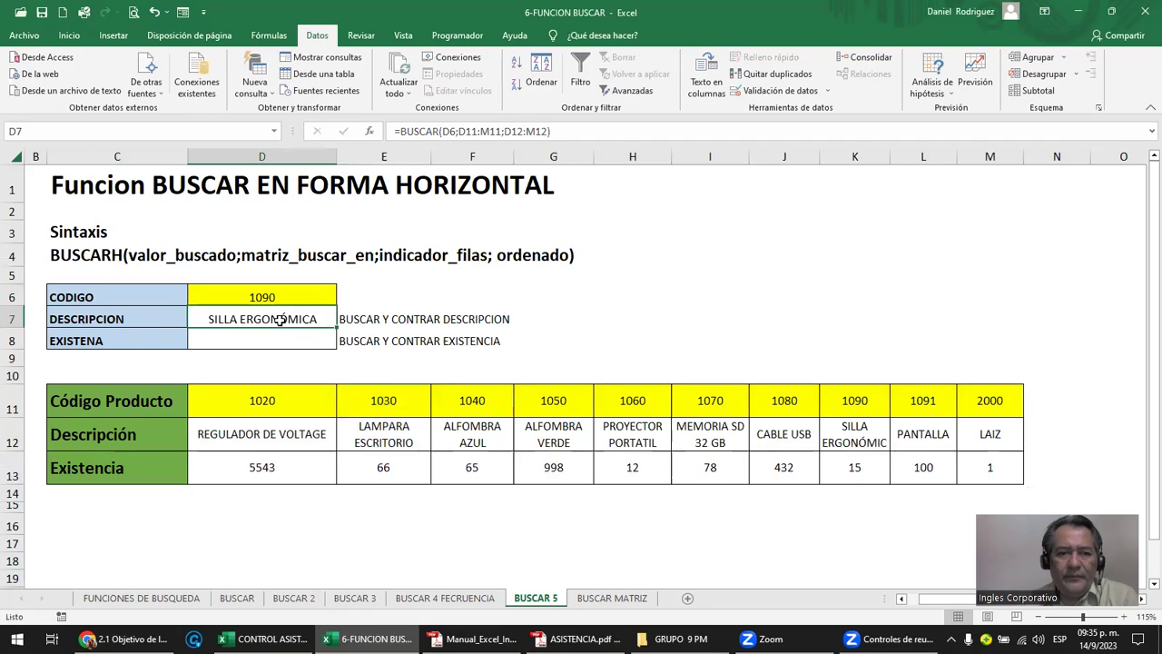
# - Test the lookup by changing K12 to XXXXX, then undo the change
pyautogui.click(859, 432)
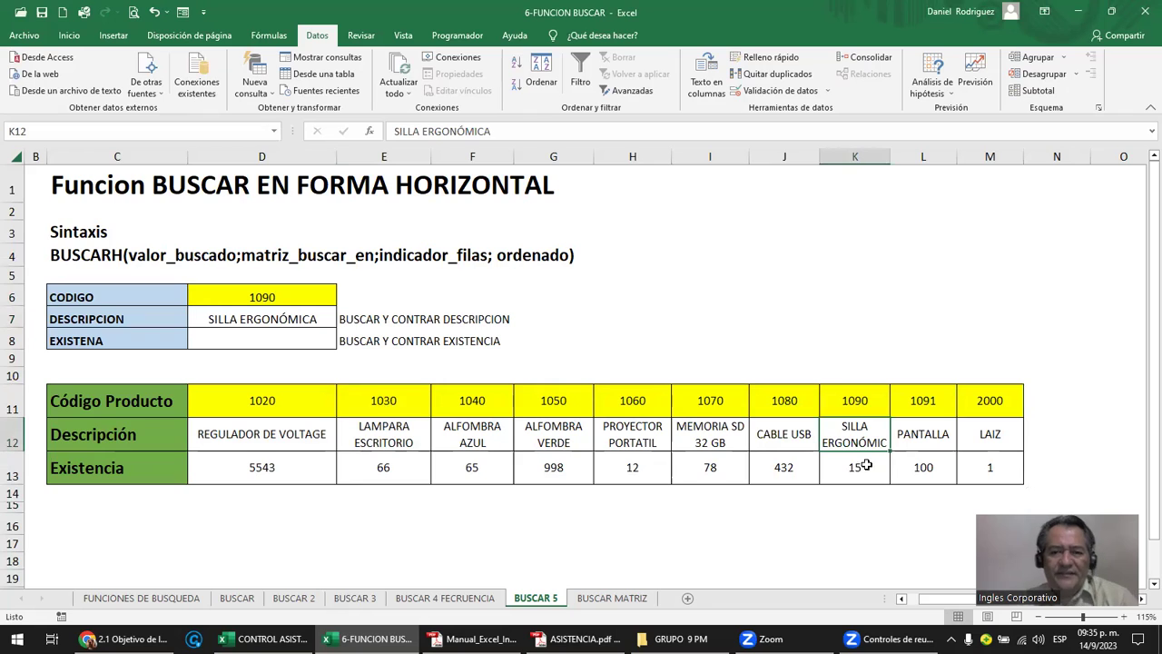
pyautogui.write('XXXXX')
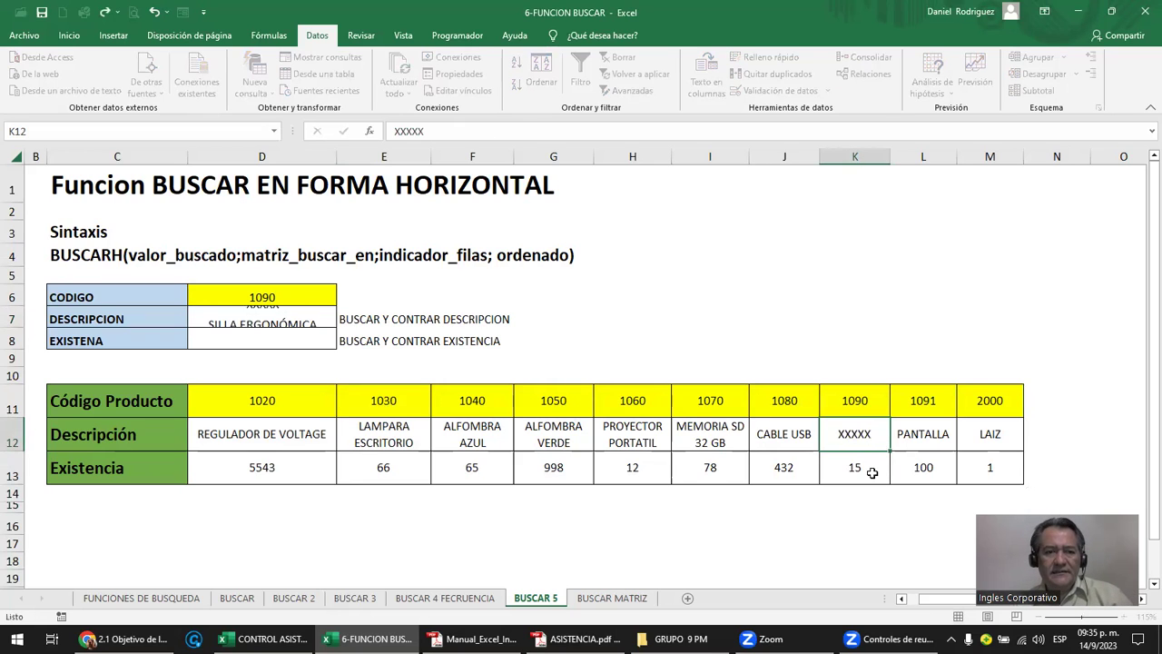
pyautogui.press('Return')
pyautogui.press('Up')
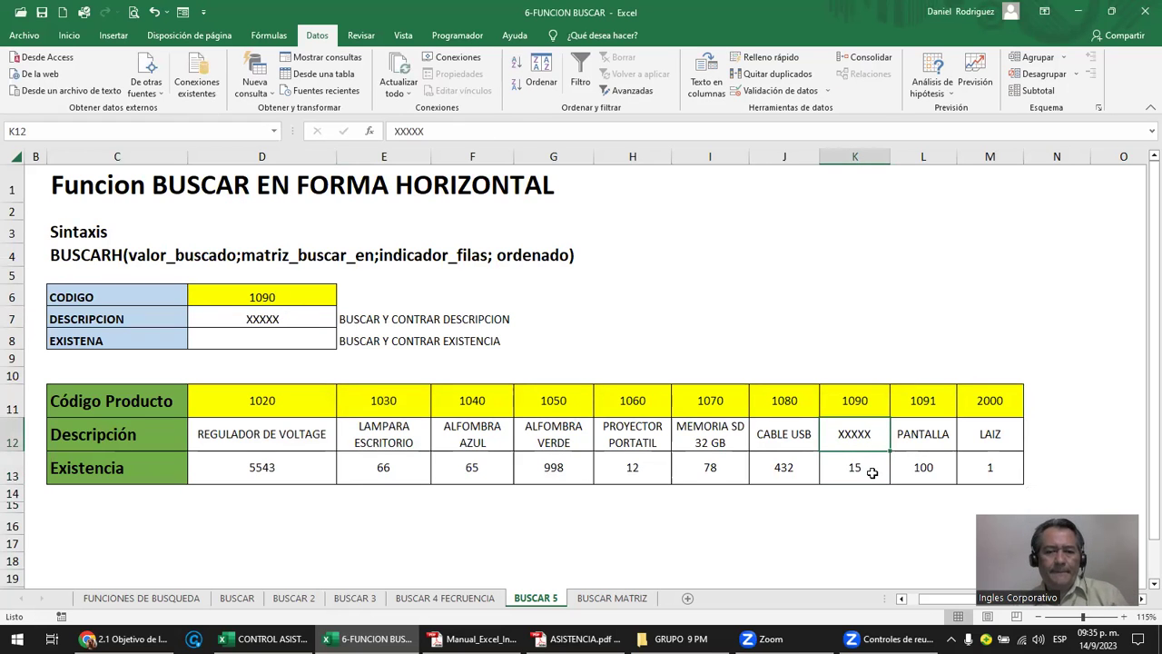
pyautogui.hotkey('ctrl', 'z')
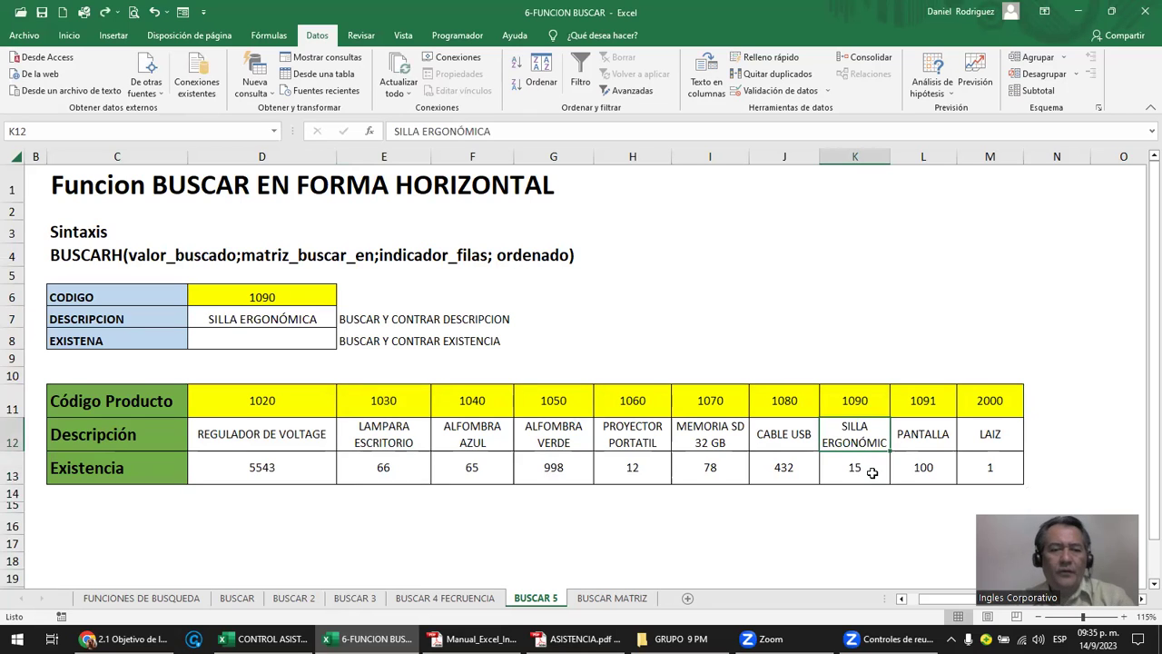
# - Clear the description formula from D7
pyautogui.click(277, 339)
pyautogui.click(275, 319)
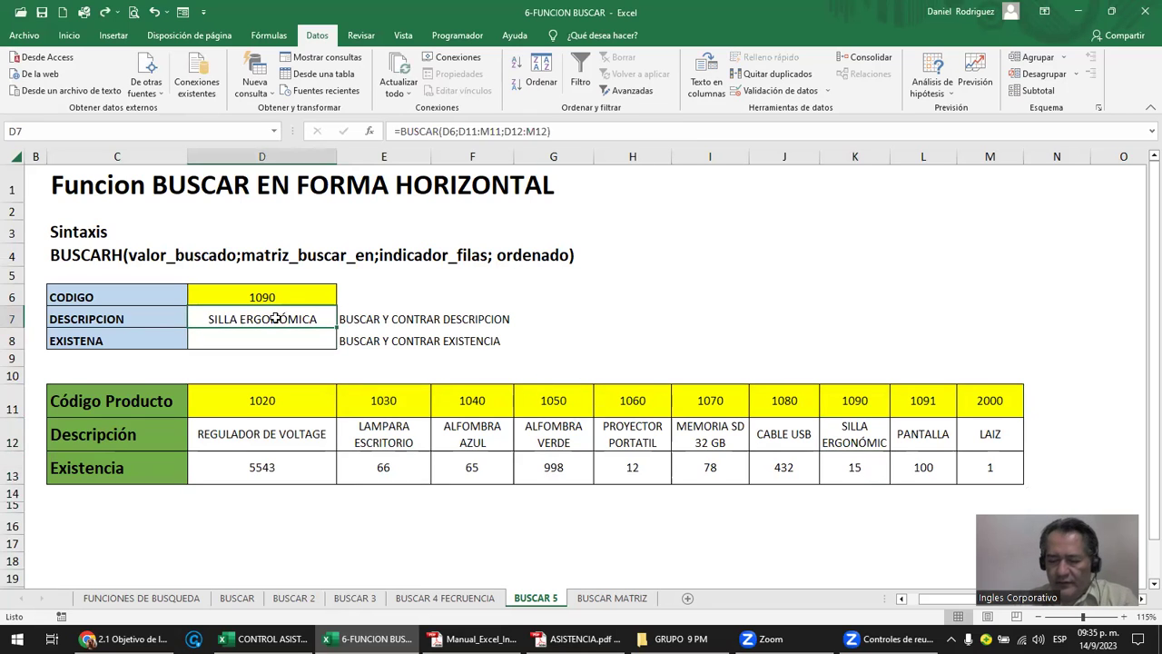
pyautogui.press('Delete')
pyautogui.click(269, 402)
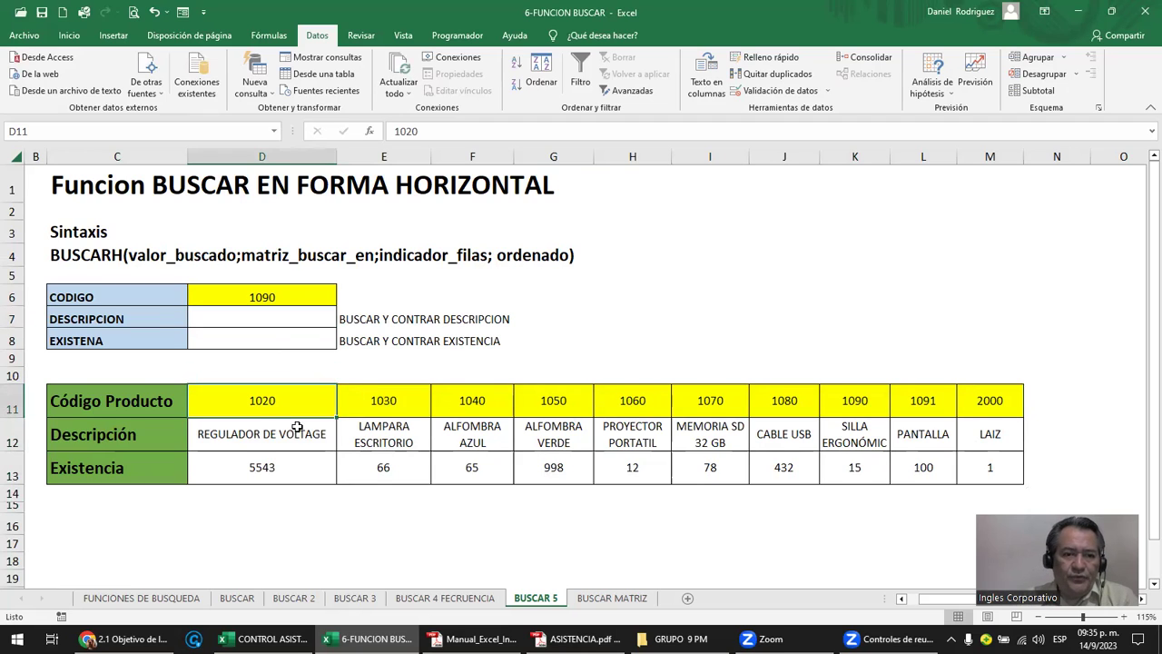
pyautogui.moveTo(257, 405); pyautogui.dragTo(967, 392)
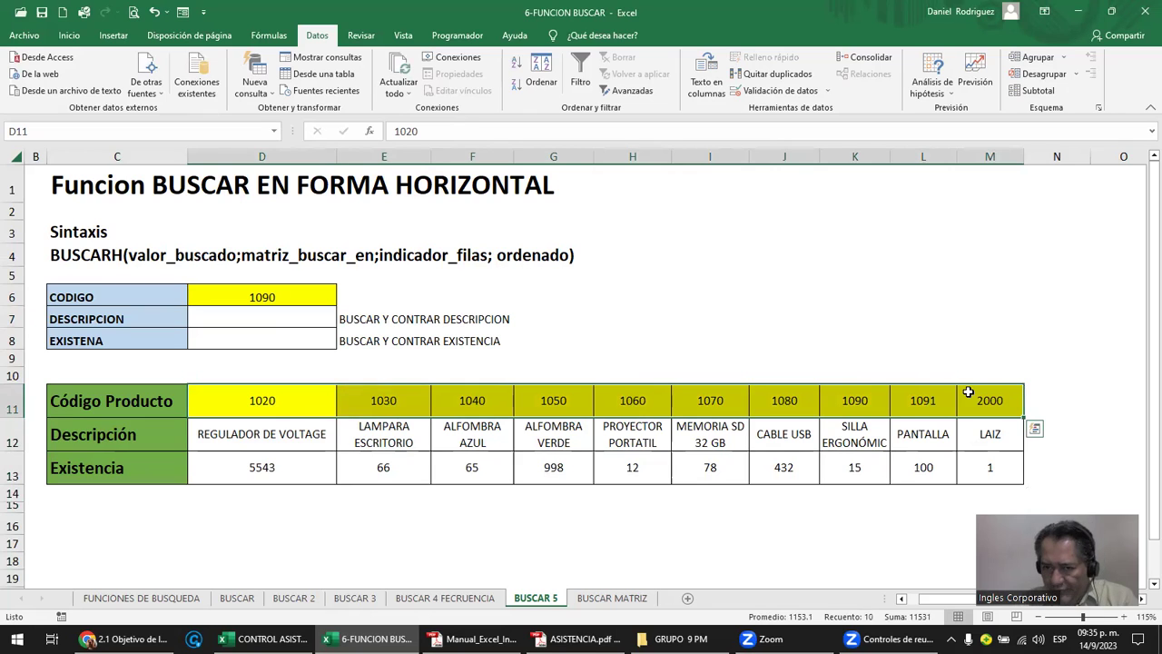
pyautogui.moveTo(280, 436); pyautogui.dragTo(976, 460)
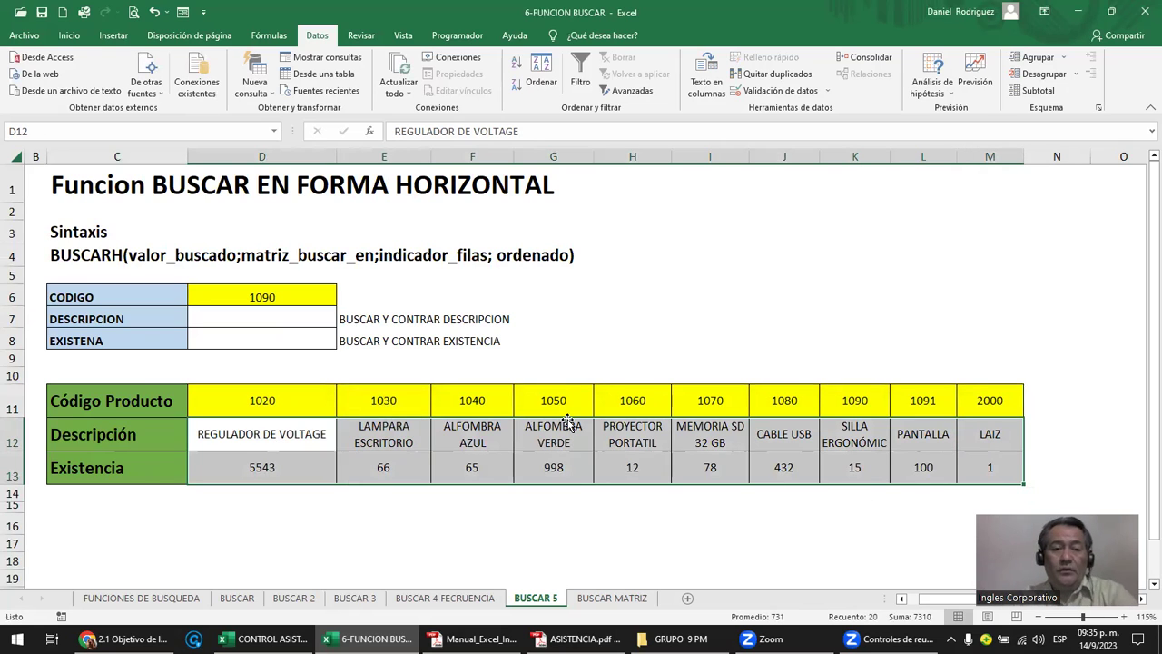
pyautogui.click(297, 409)
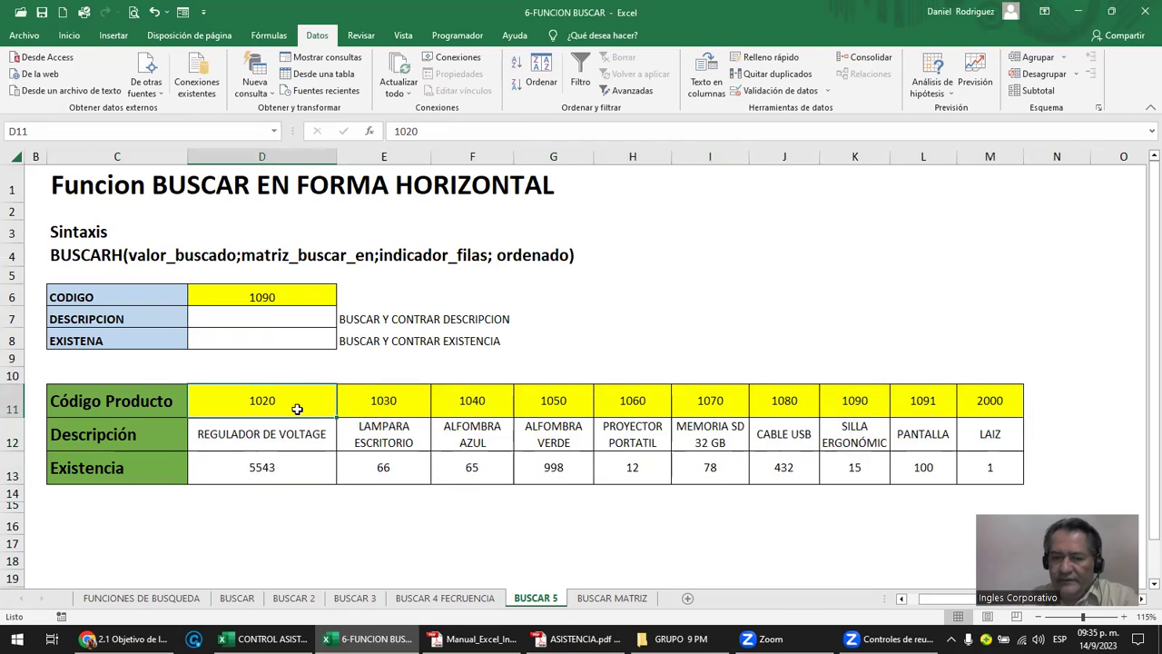
pyautogui.press('Right')
pyautogui.press('Right')
pyautogui.press('Right')
pyautogui.press('Right')
pyautogui.press('Right')
pyautogui.press('Right')
pyautogui.press('Right')
pyautogui.press('Right')
pyautogui.press('Right')
pyautogui.press('Right')
pyautogui.press('Right')
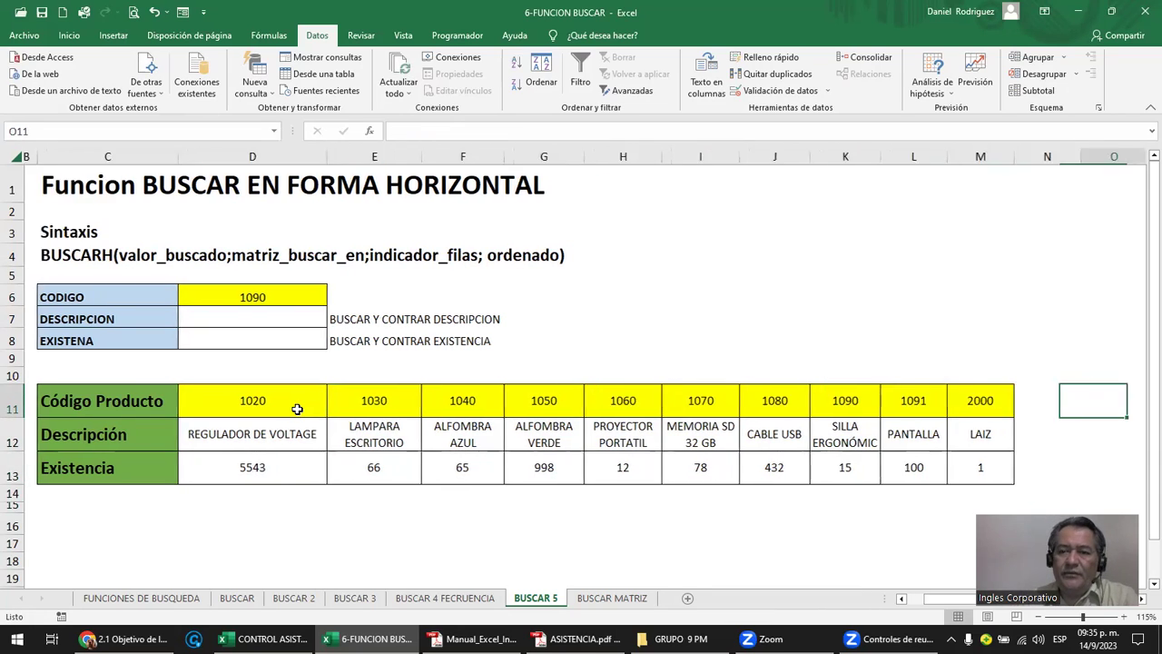
pyautogui.press('Right')
pyautogui.press('Right')
pyautogui.press('Right')
pyautogui.press('Right')
pyautogui.press('Right')
pyautogui.press('Left')
pyautogui.press('Left')
pyautogui.press('Left')
pyautogui.press('Left')
pyautogui.press('Left')
pyautogui.press('Left')
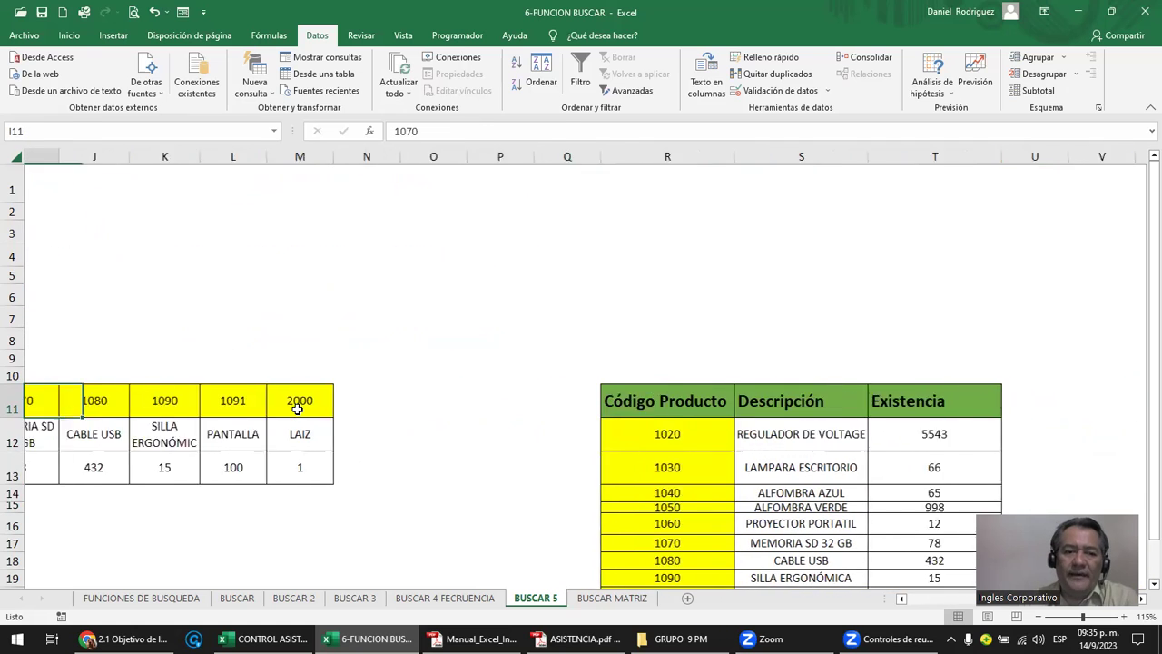
pyautogui.press('Left')
pyautogui.press('Left')
pyautogui.press('Left')
pyautogui.press('Left')
pyautogui.press('Left')
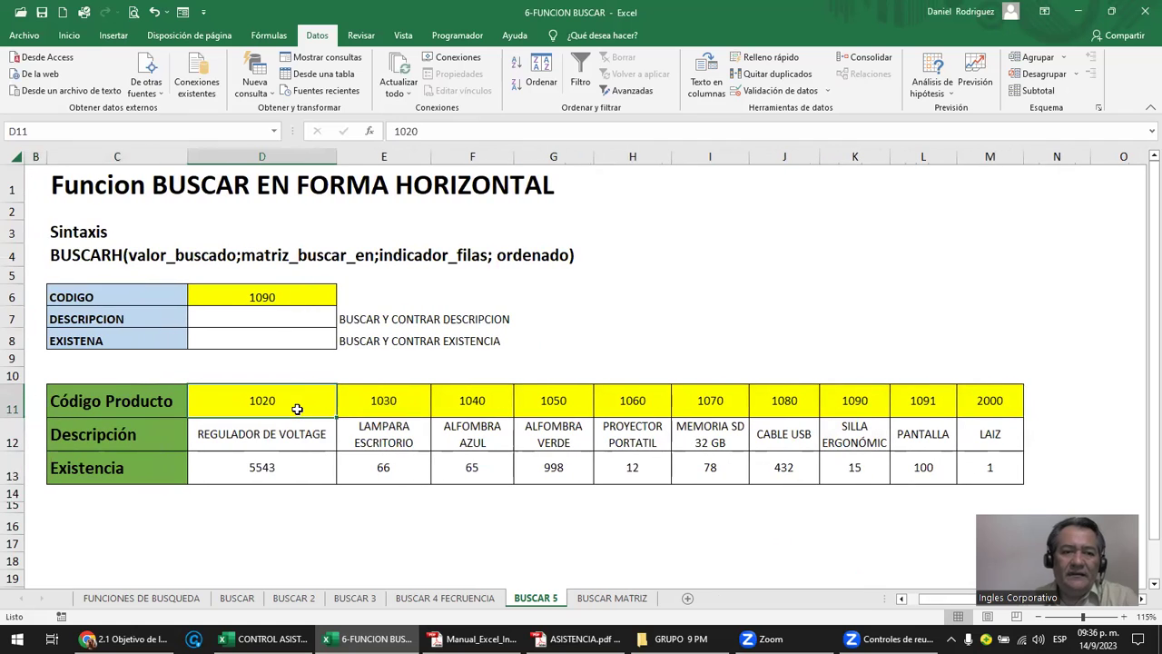
pyautogui.click(259, 324)
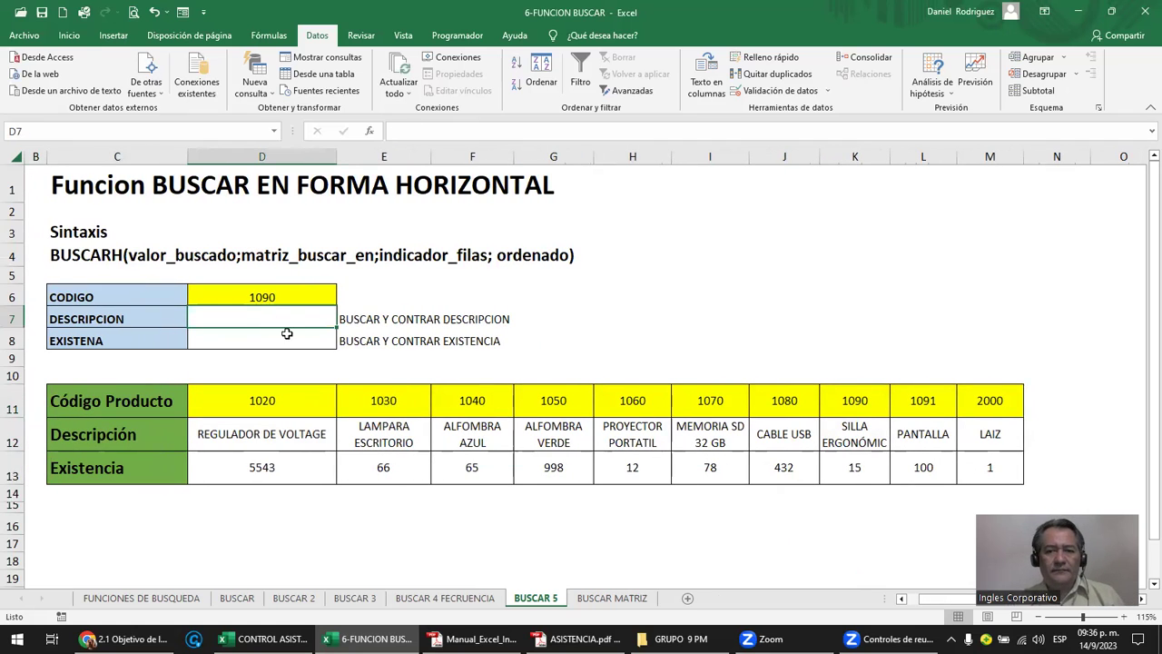
# - Enter =BUSCAR(D6;D11:M11;D12:M12) in D7, returning SILLA ERGONÓMICA for code 1090
pyautogui.scroll(1, 286, 333)
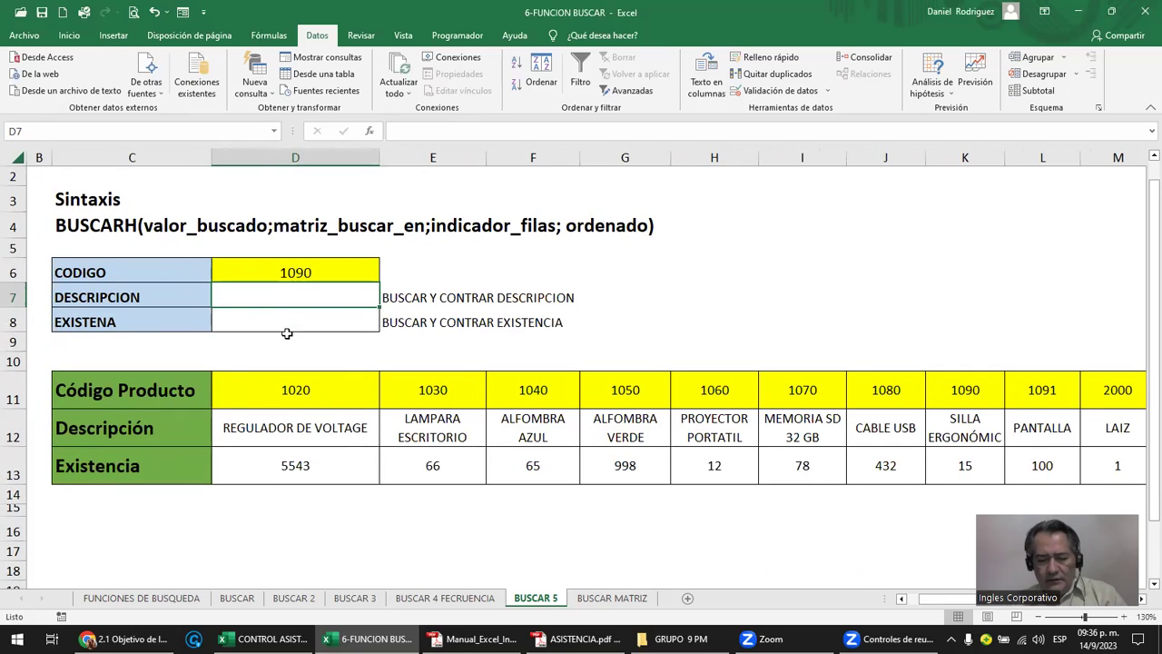
pyautogui.write('=BU')
pyautogui.write('SCA')
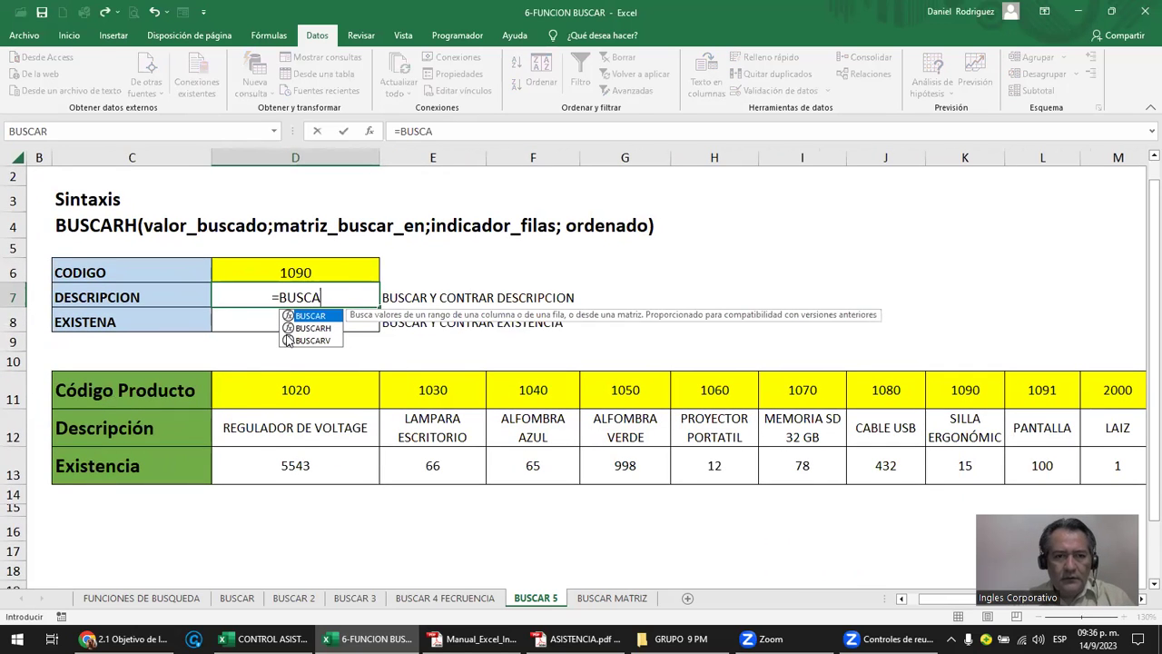
pyautogui.press('Tab')
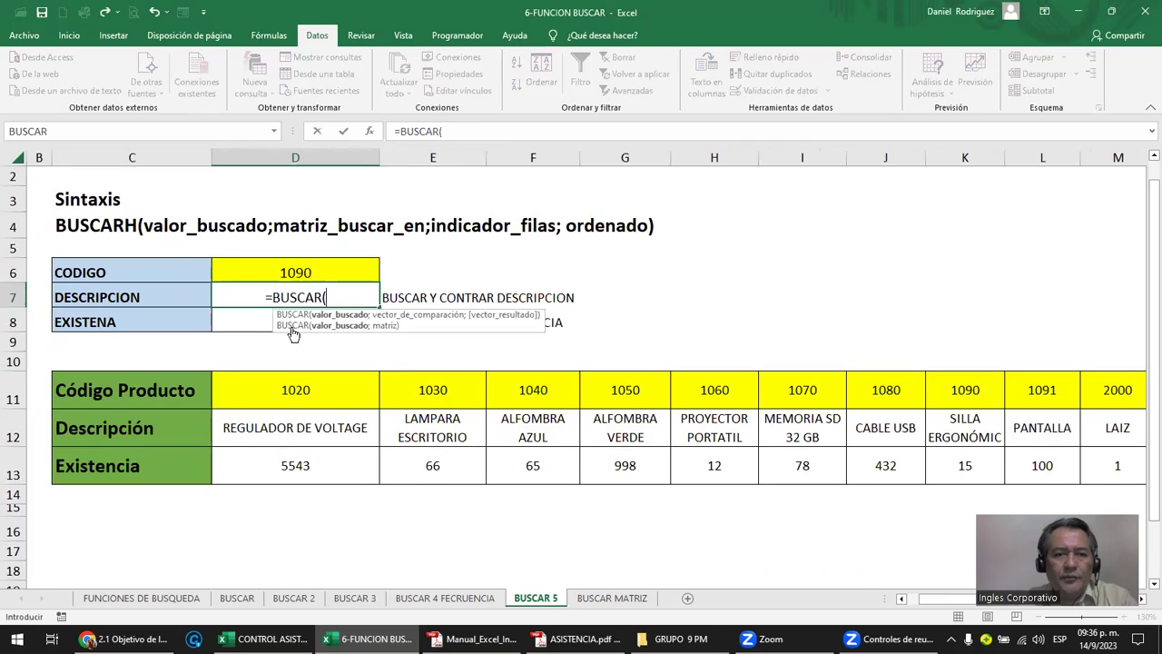
pyautogui.click(300, 272)
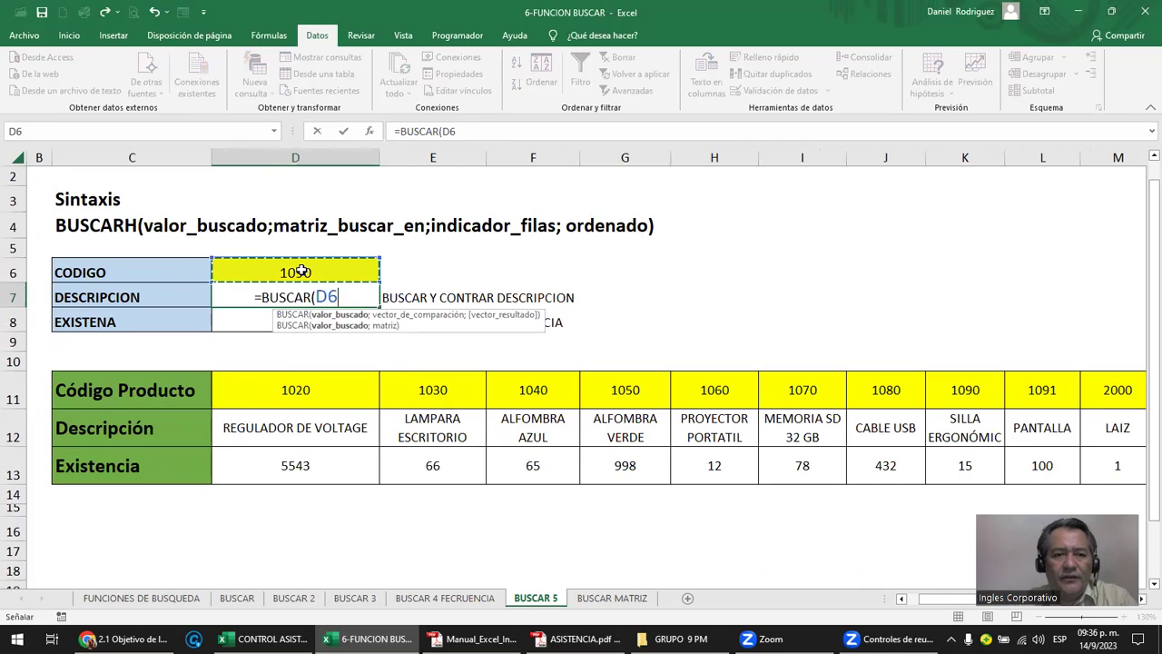
pyautogui.write(';')
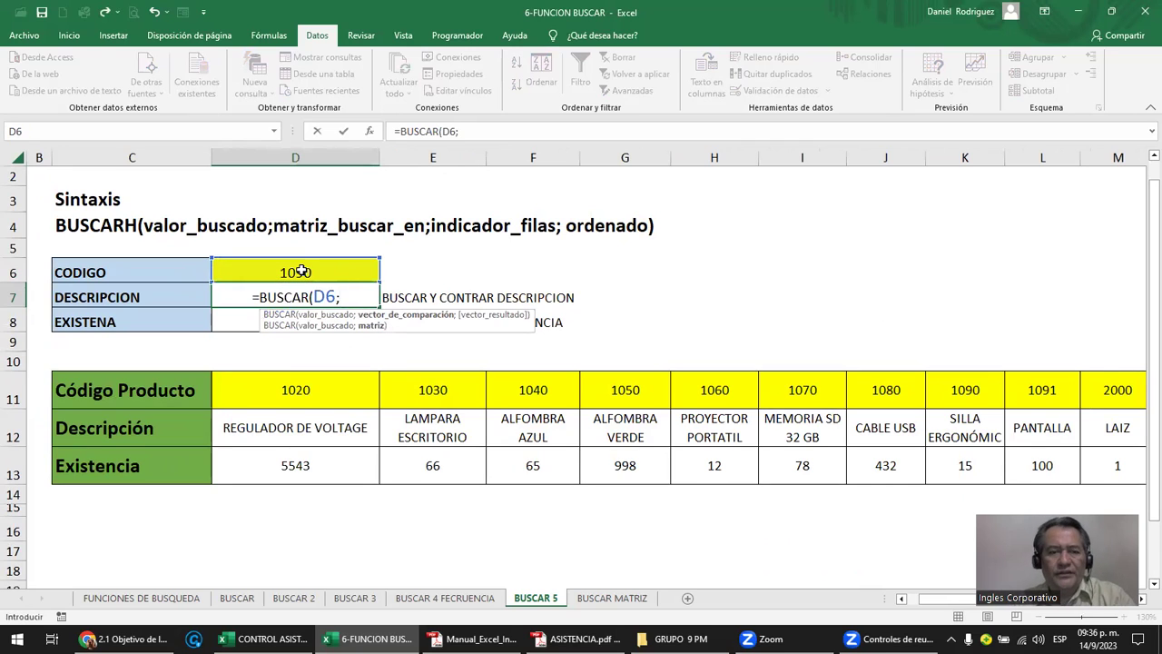
pyautogui.moveTo(307, 393); pyautogui.dragTo(1089, 389)
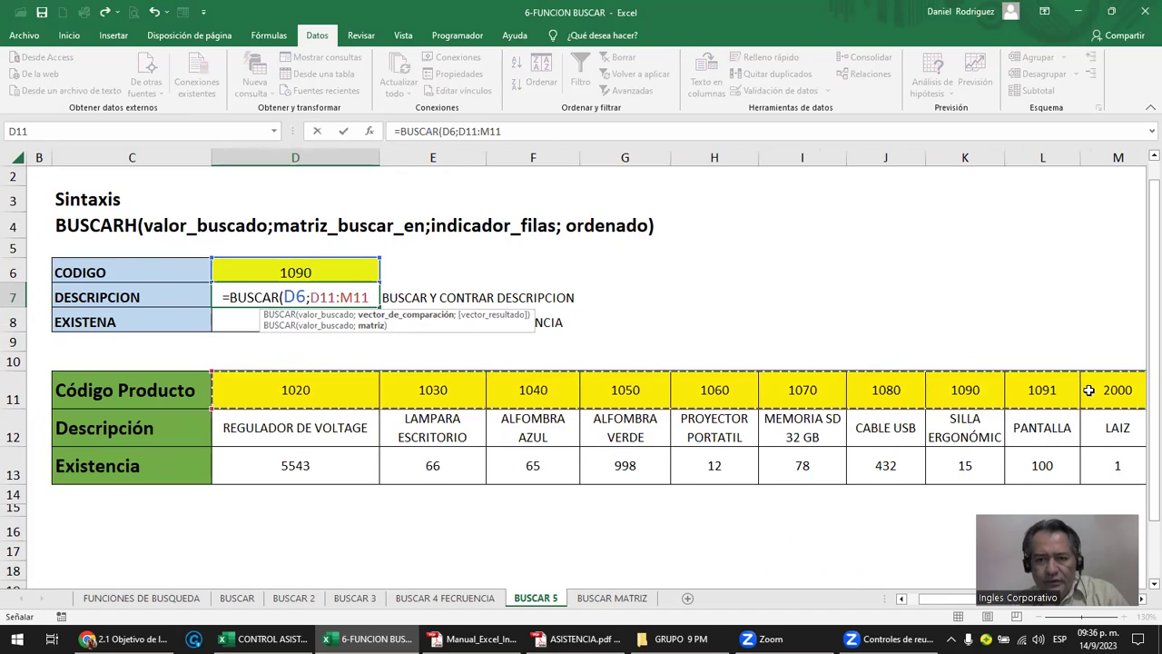
pyautogui.write(';')
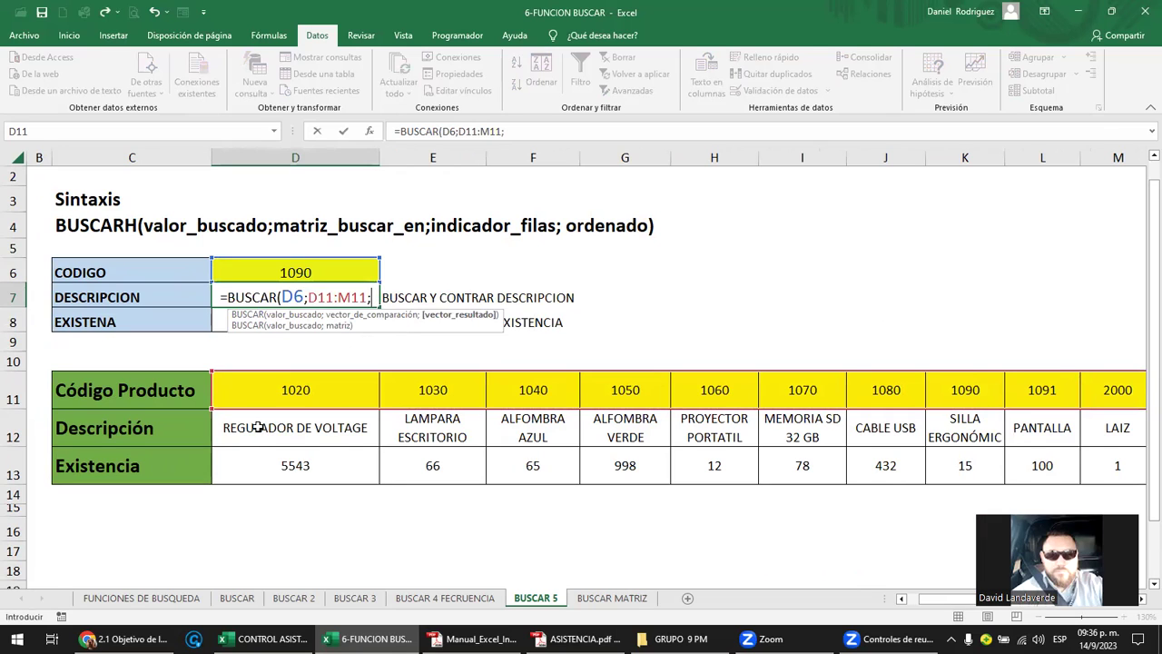
pyautogui.moveTo(258, 438); pyautogui.dragTo(1102, 436)
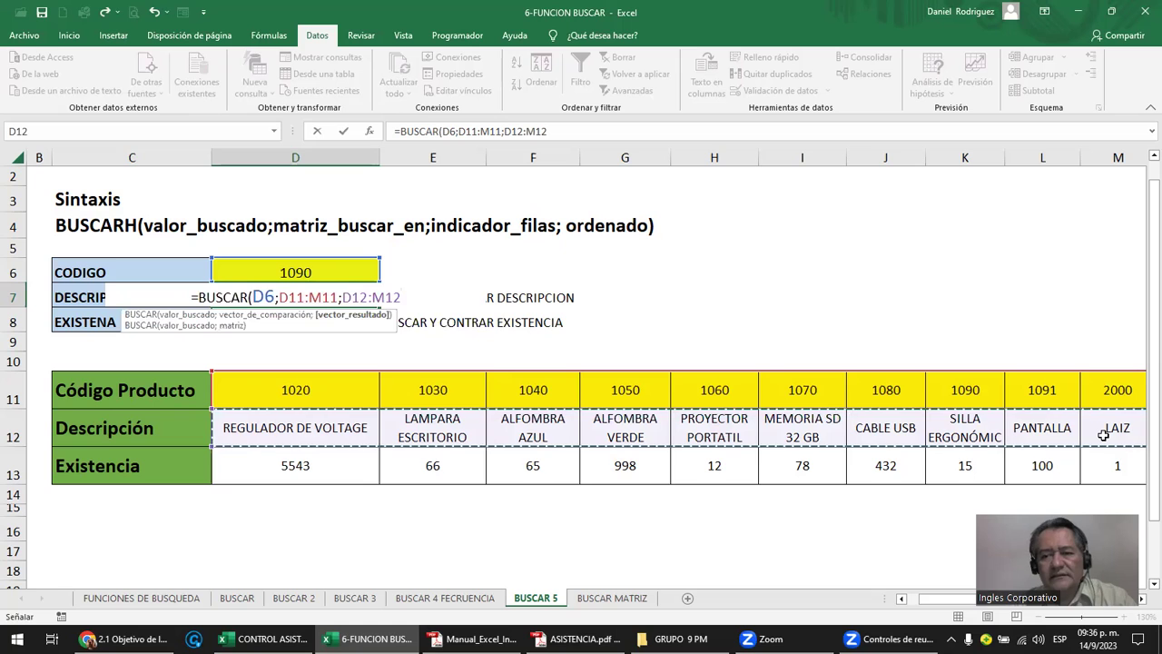
pyautogui.write(')')
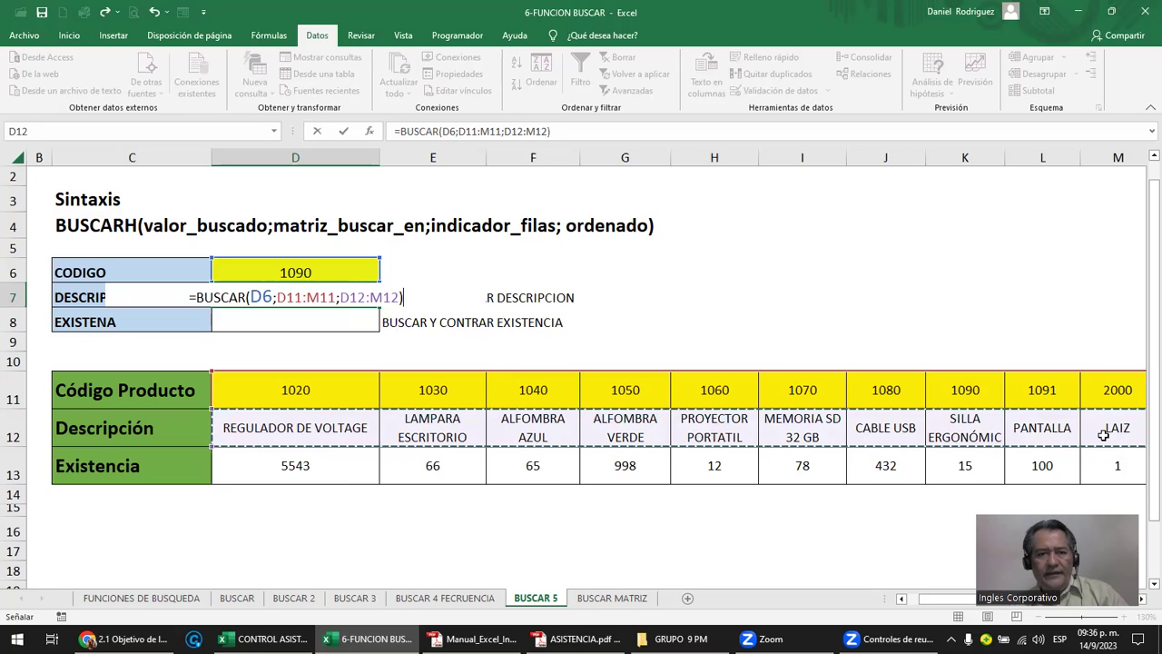
pyautogui.press('Return')
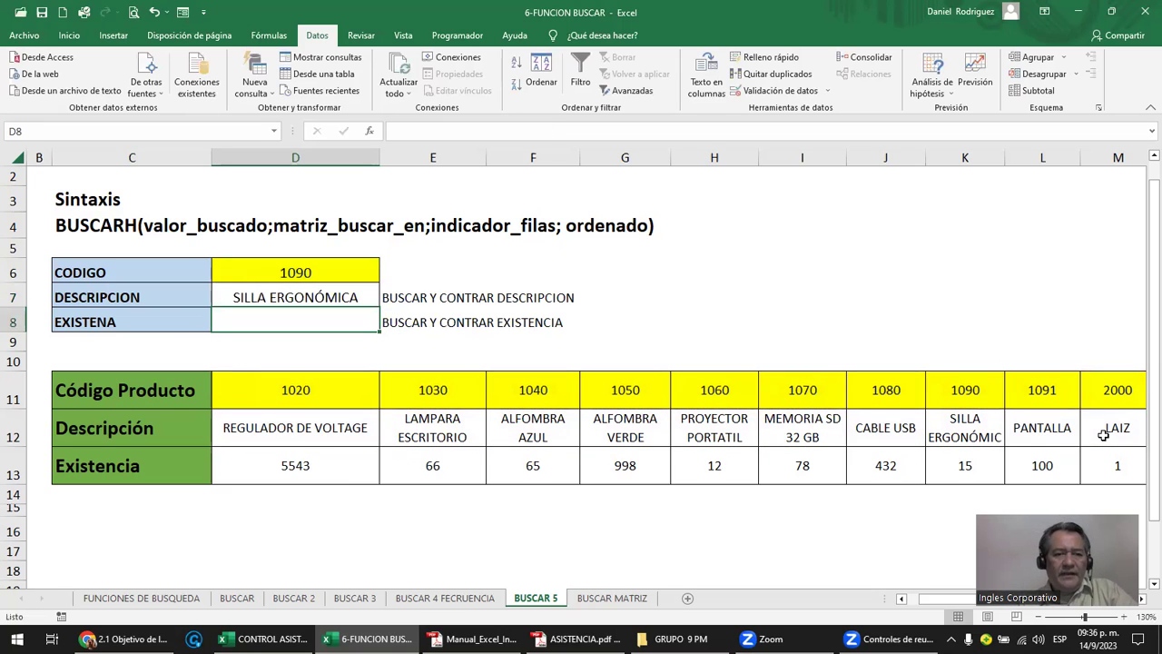
# - Change the lookup code in D6 to 1030
pyautogui.click(309, 274)
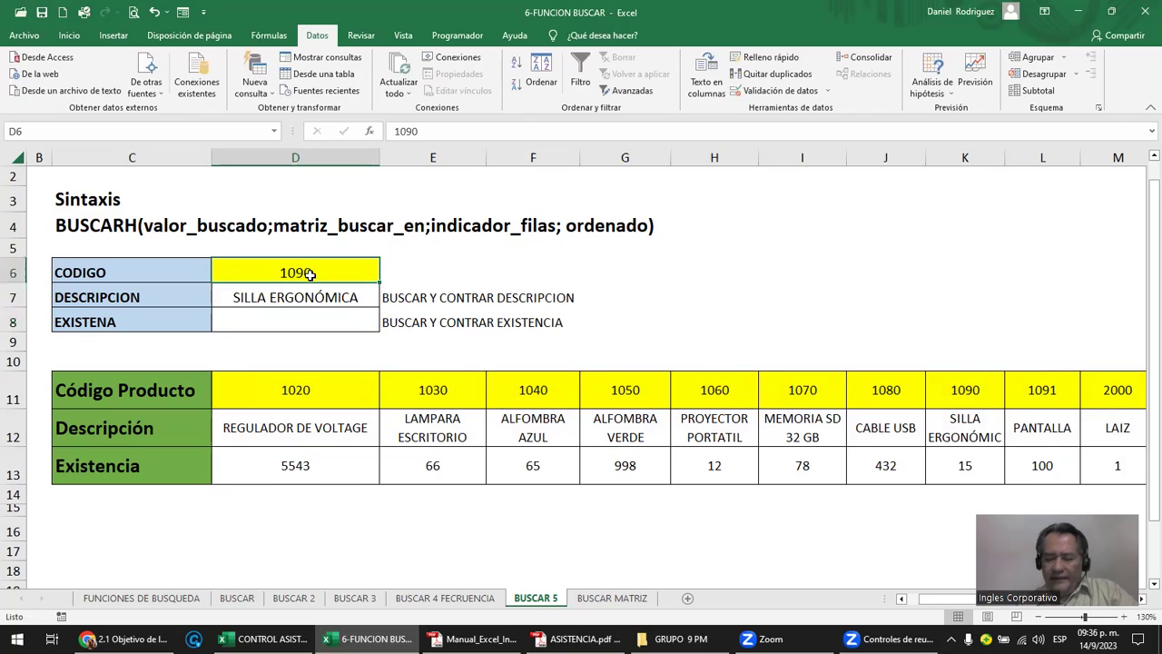
pyautogui.write('103')
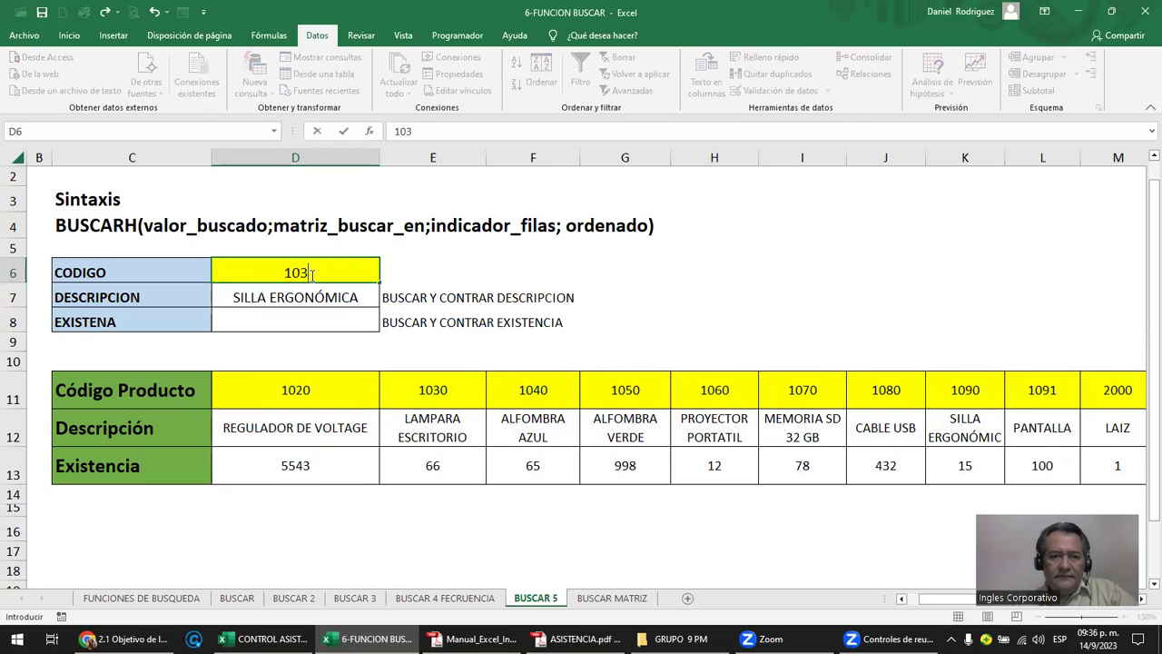
pyautogui.press('Return')
pyautogui.click(304, 271)
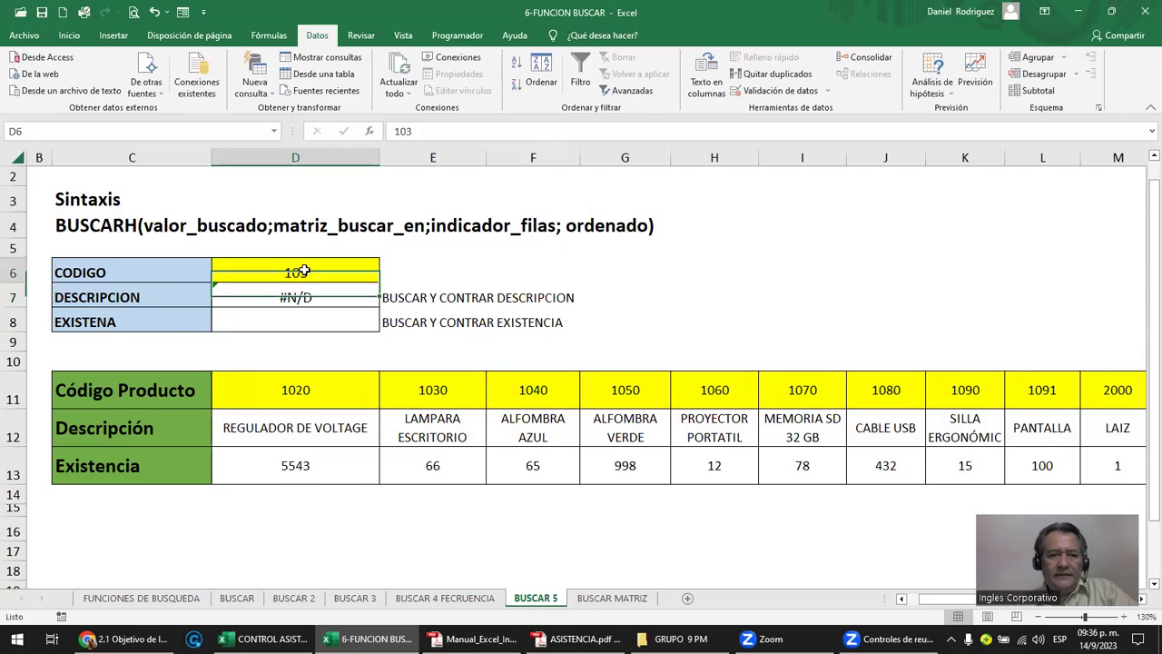
pyautogui.write('1030')
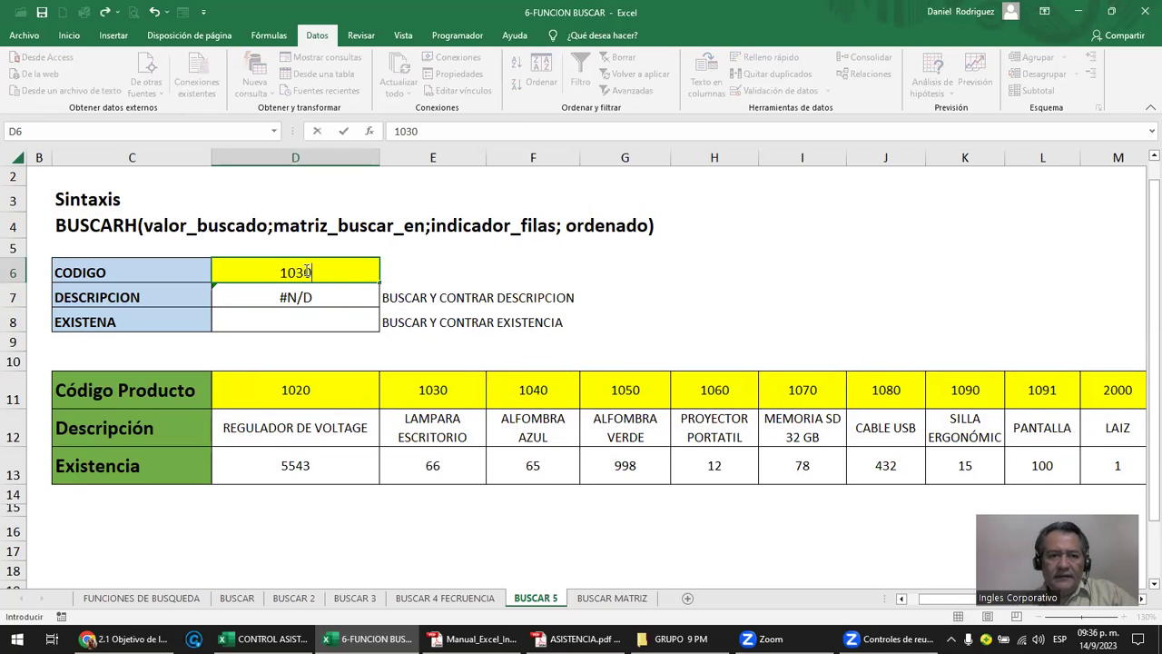
pyautogui.press('Return')
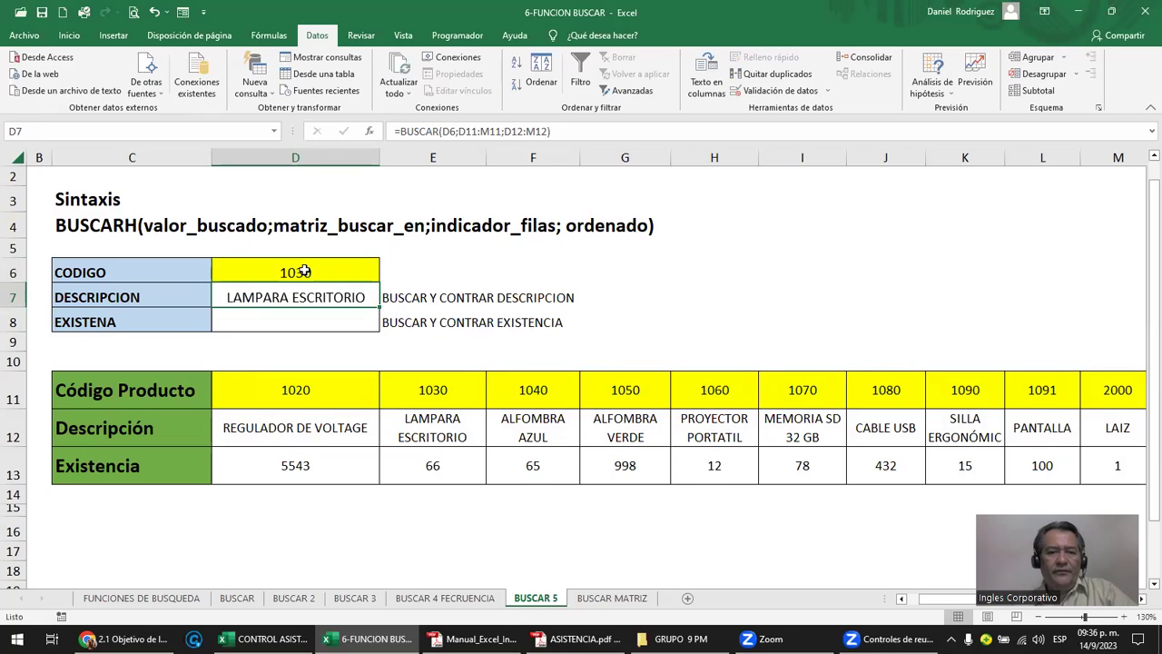
pyautogui.click(445, 427)
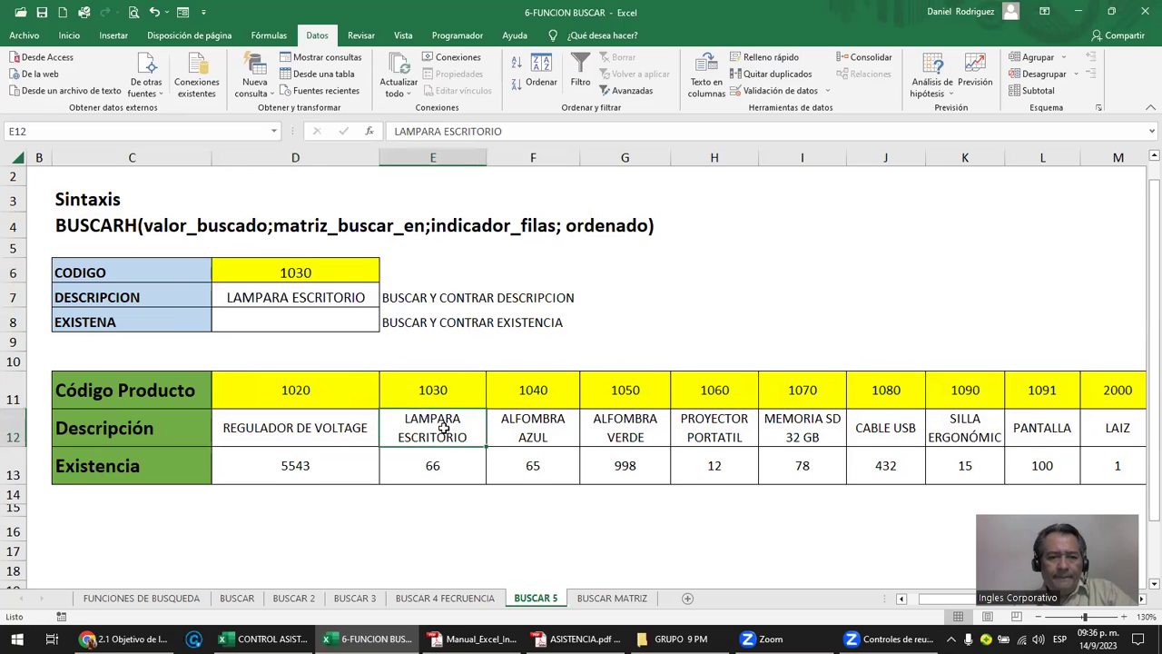
# - Enter =BUSCAR(D6;D11:M11;D13:M13) in D8 so it returns stock 66
pyautogui.click(249, 325)
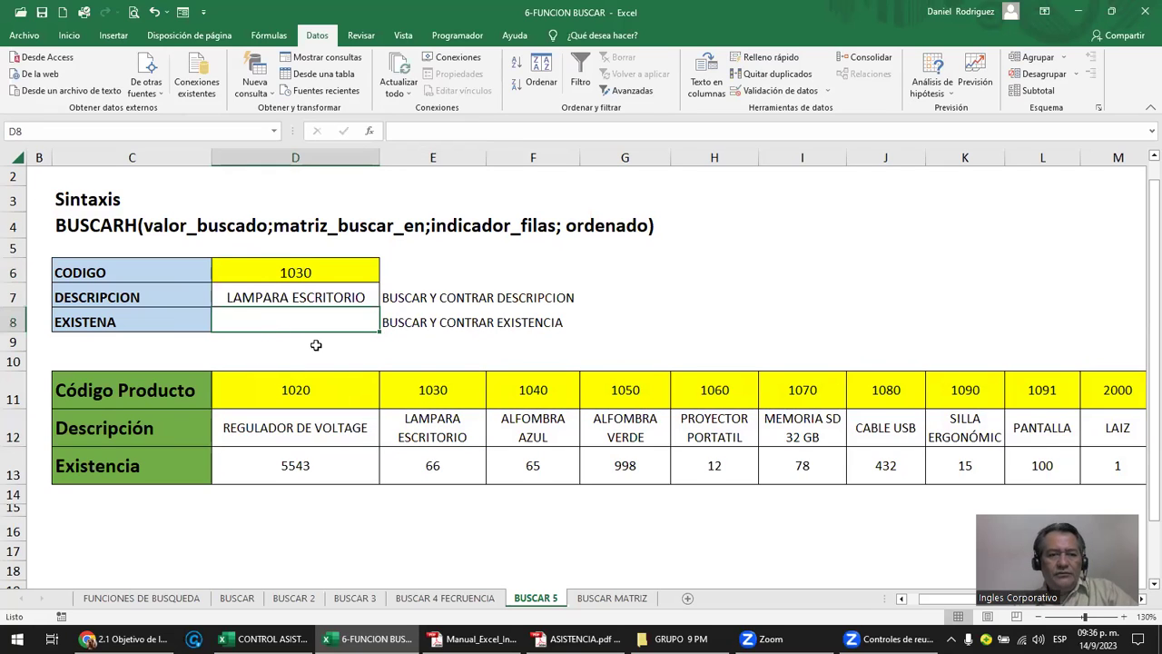
pyautogui.write('=')
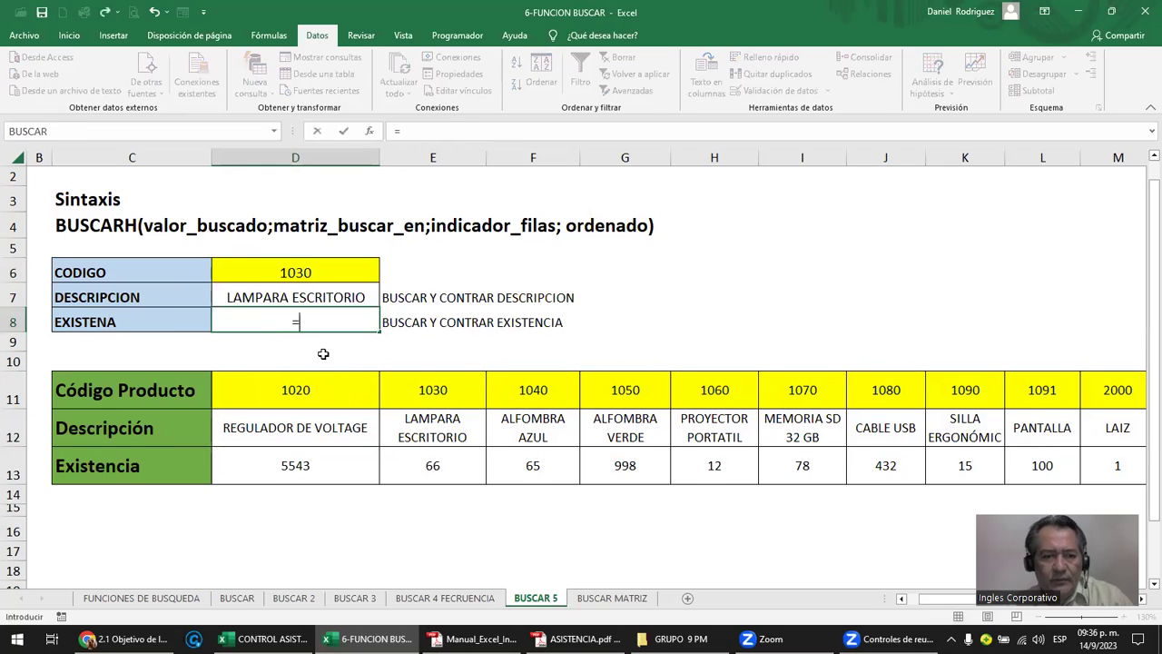
pyautogui.write('BUSCAR')
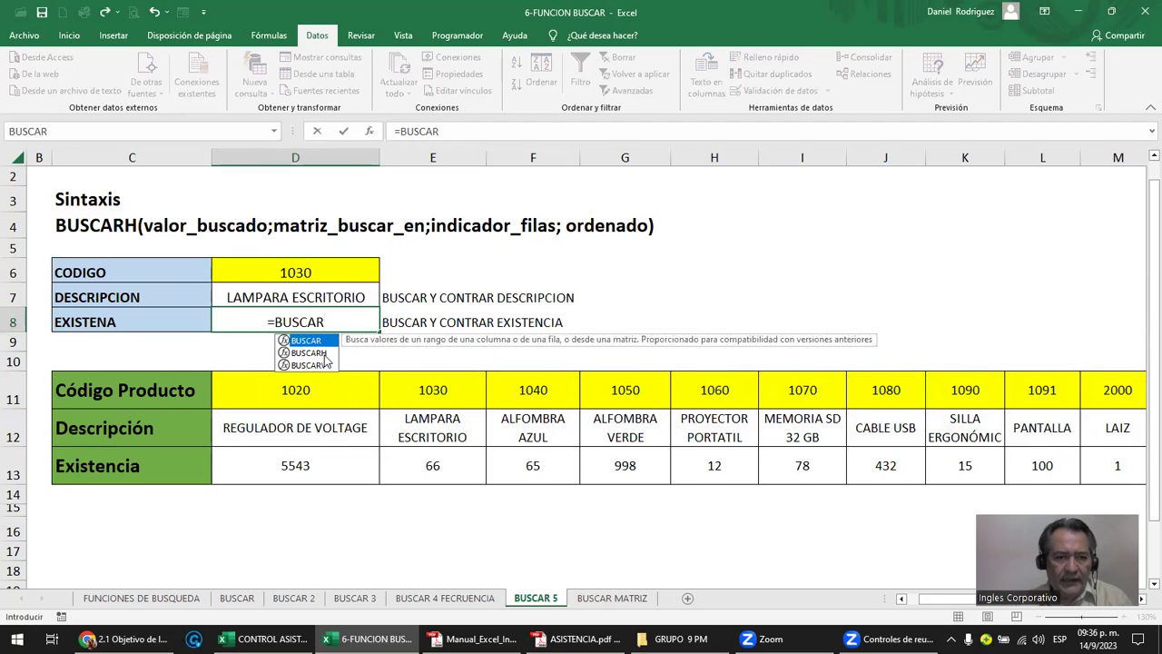
pyautogui.write('(')
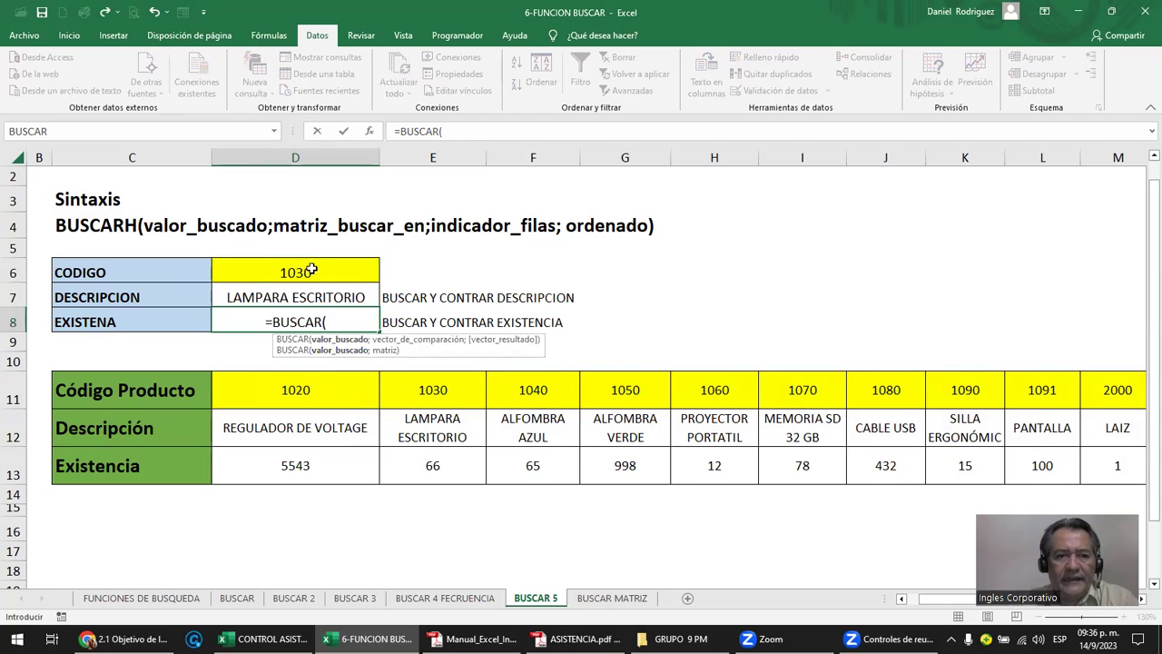
pyautogui.click(299, 271)
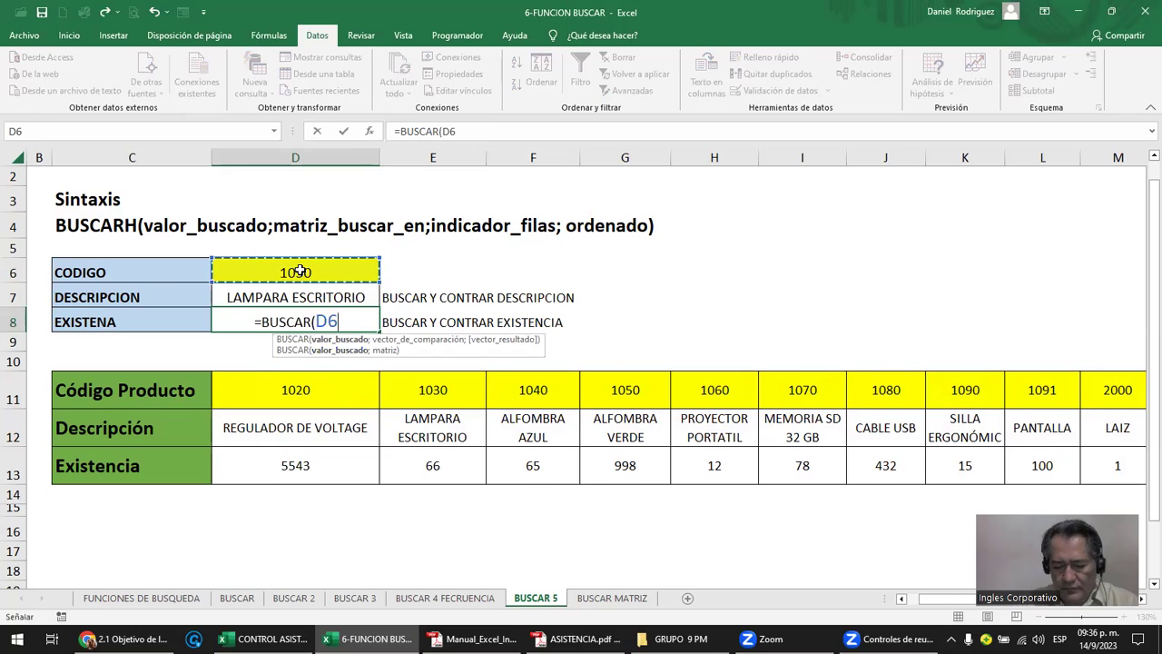
pyautogui.write(';')
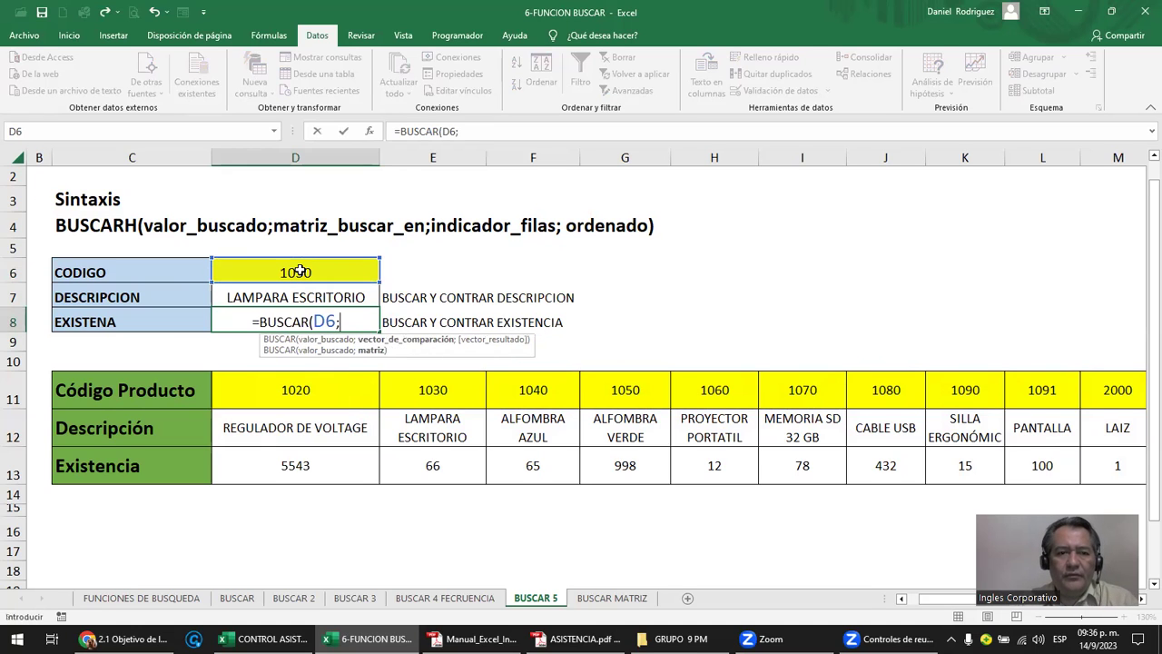
pyautogui.moveTo(295, 389); pyautogui.dragTo(1103, 386)
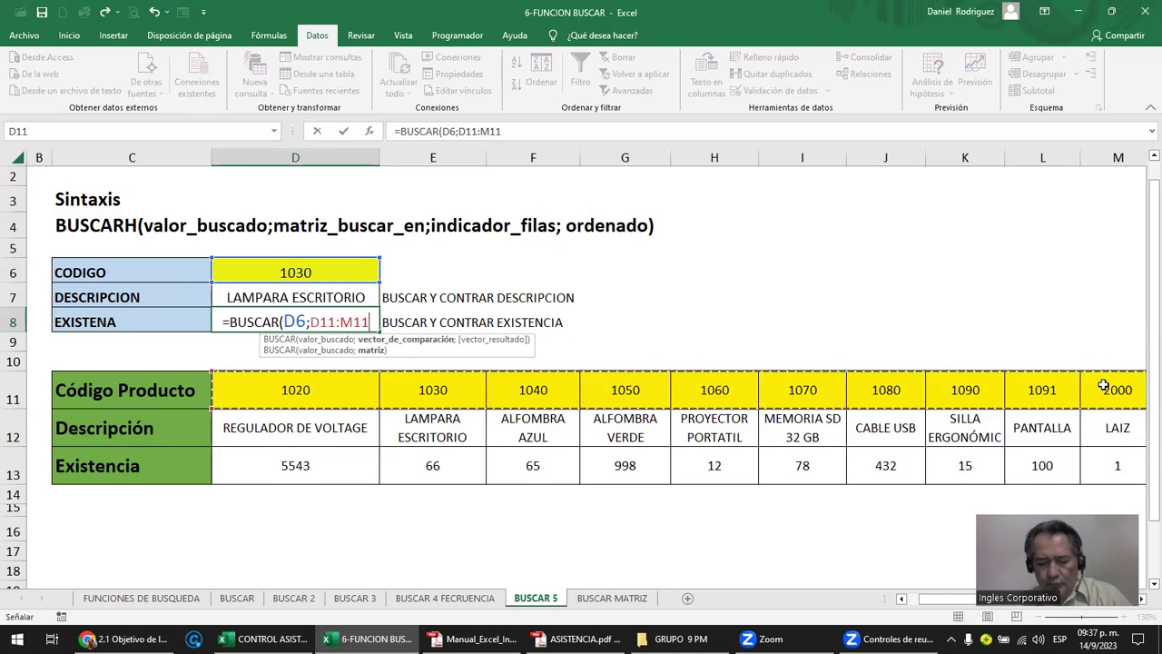
pyautogui.write(';')
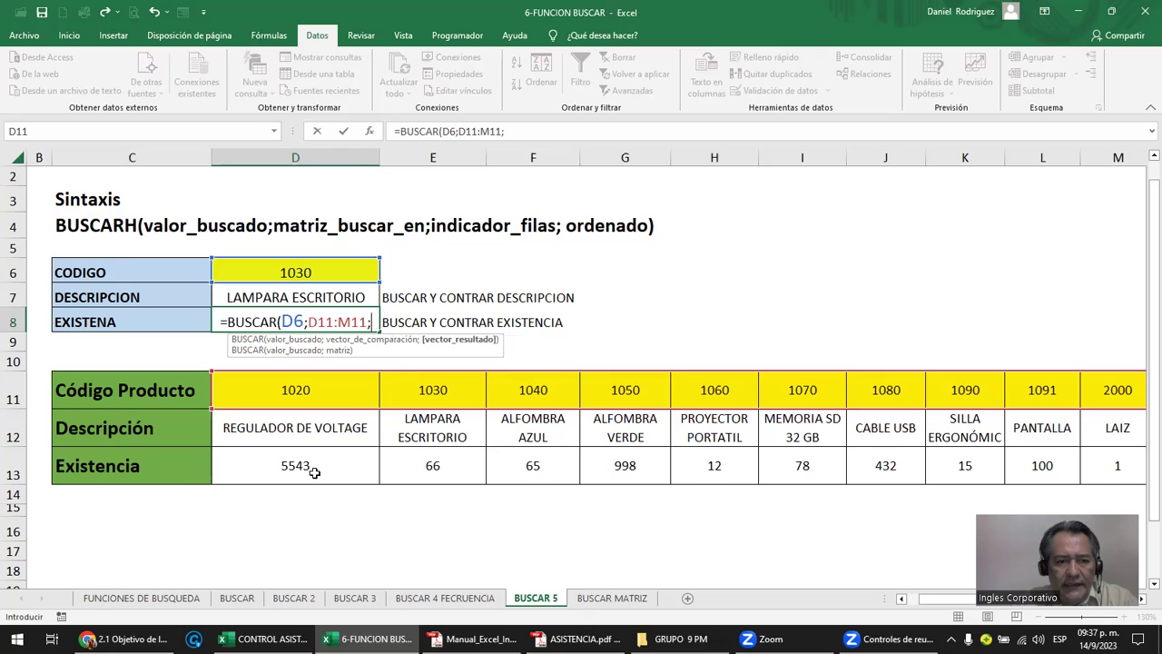
pyautogui.moveTo(313, 471); pyautogui.dragTo(1087, 451)
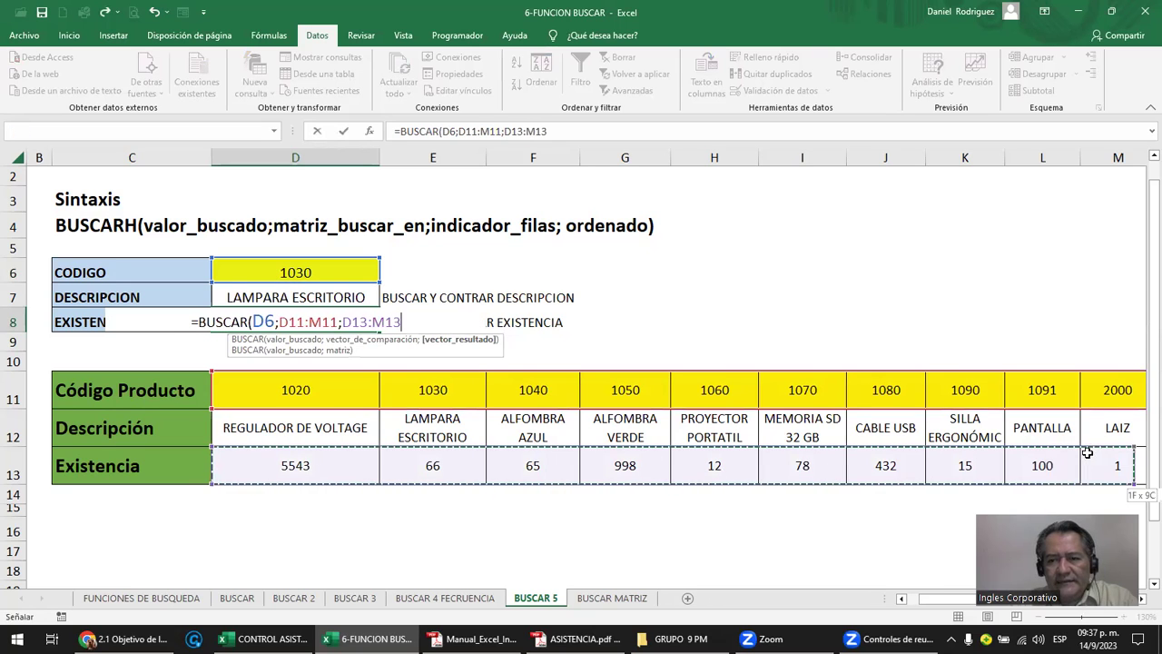
pyautogui.press('Return')
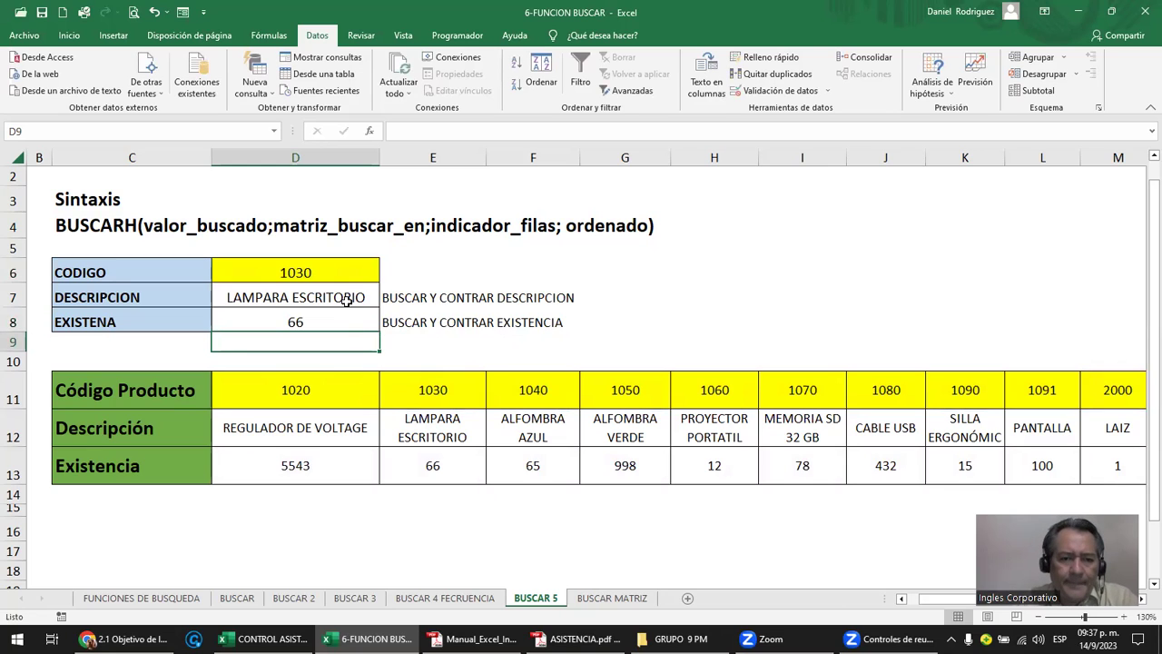
# - Change the stock of product 1030 in the table to 25
pyautogui.click(433, 464)
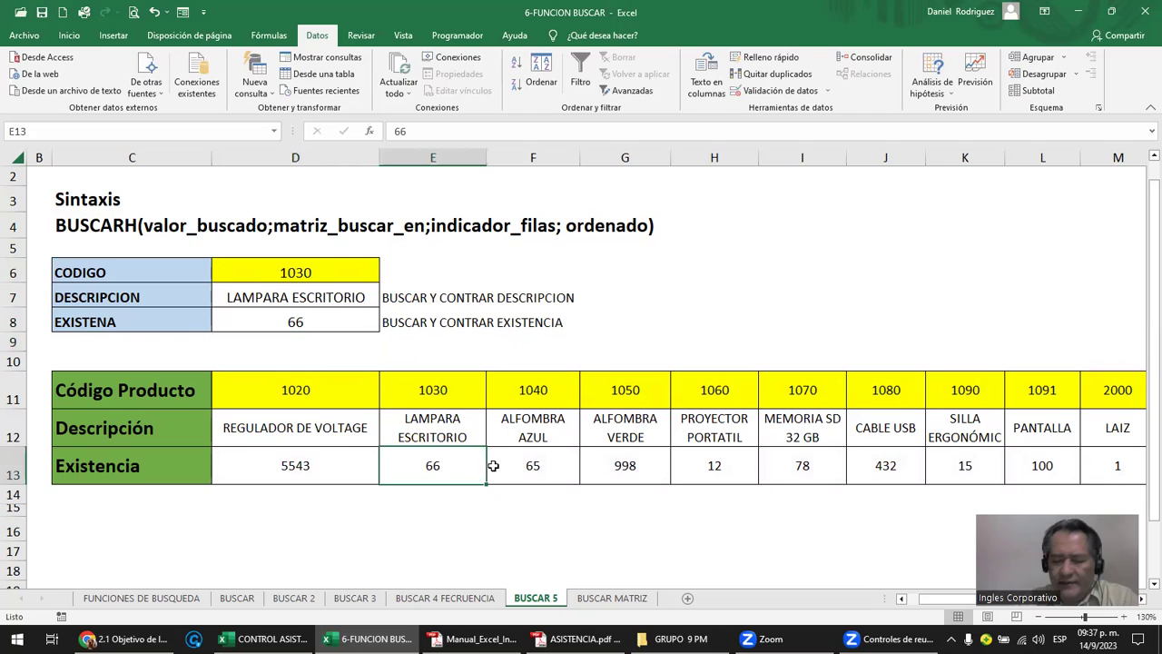
pyautogui.write('25')
pyautogui.press('Return')
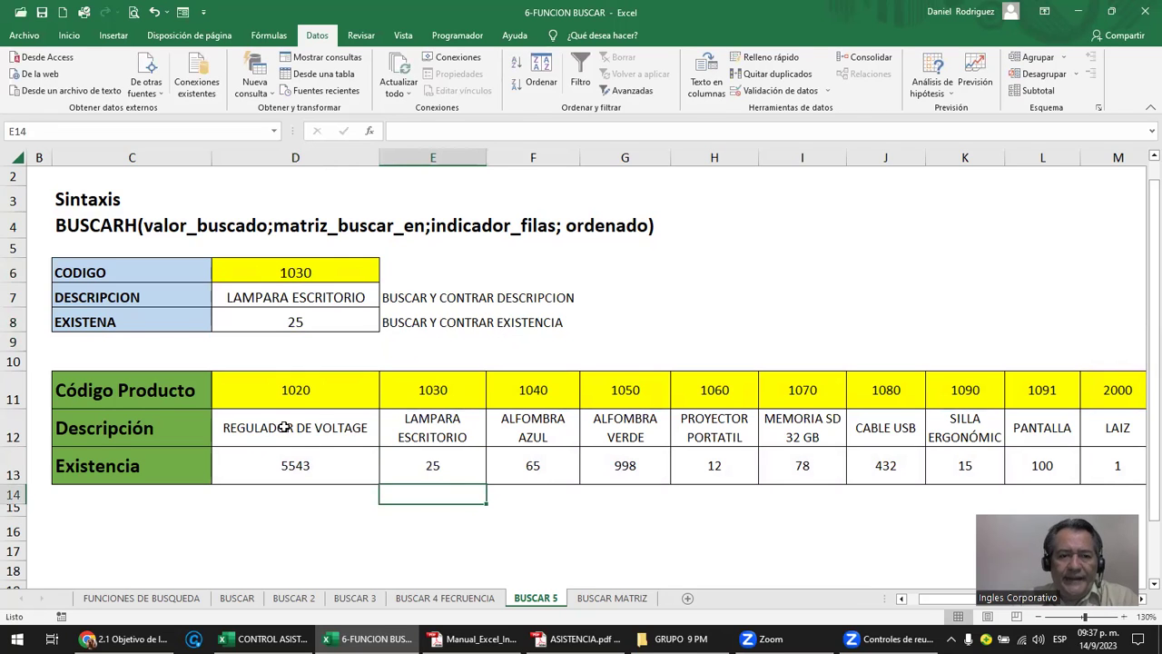
pyautogui.moveTo(284, 427); pyautogui.dragTo(1086, 465)
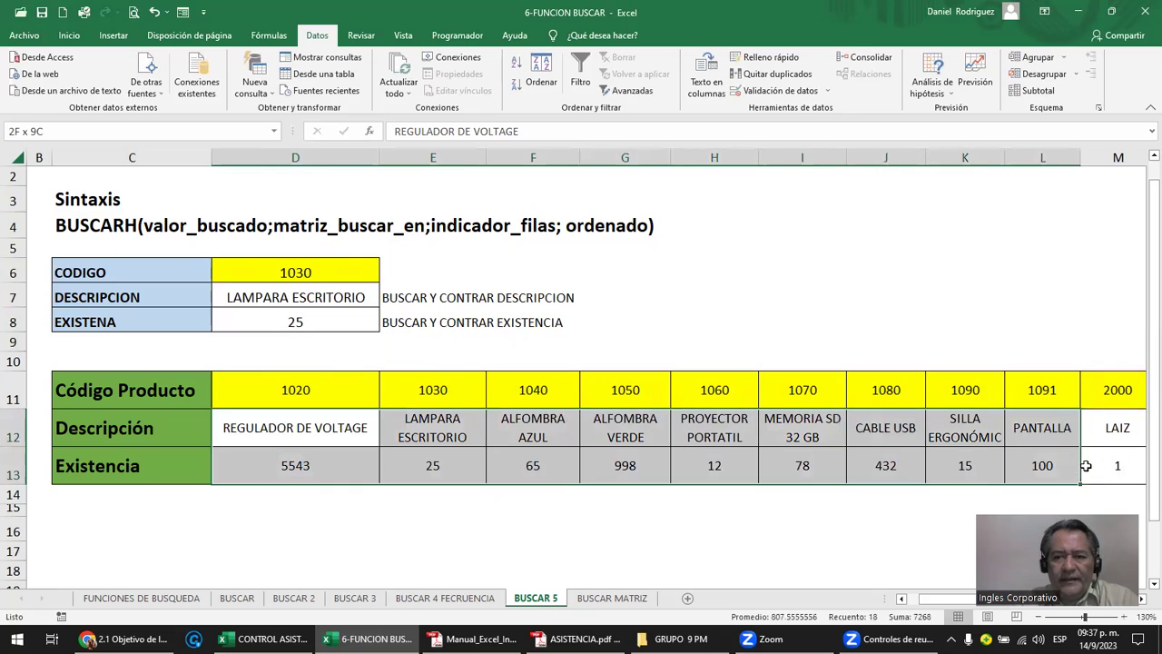
pyautogui.click(432, 467)
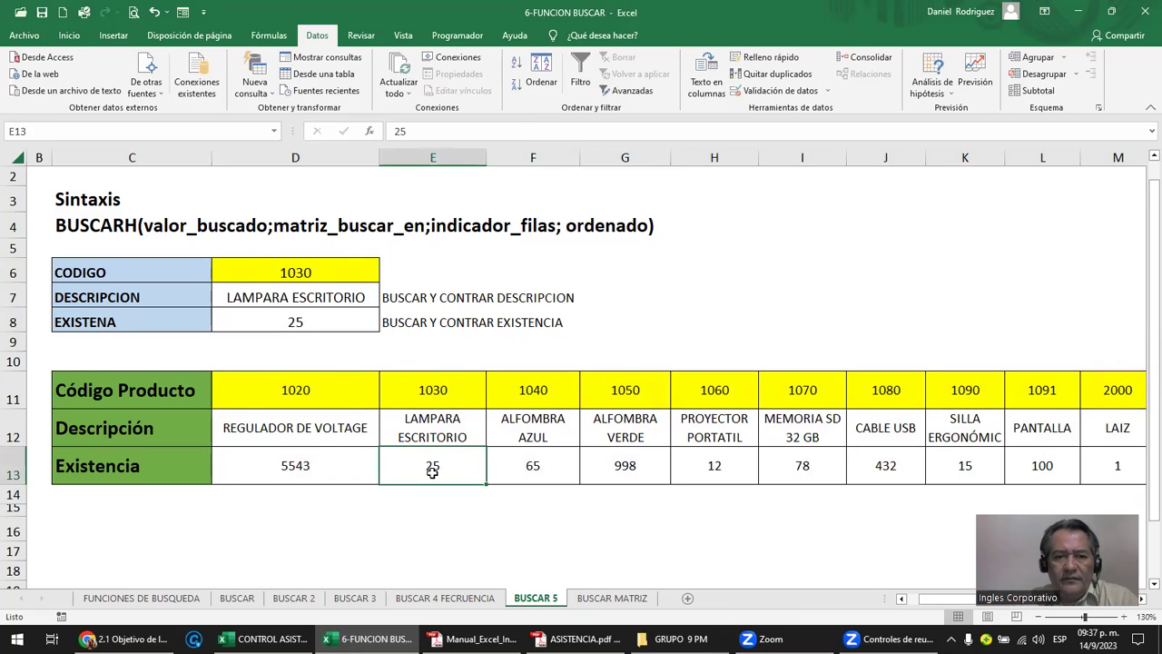
# - Set the lookup code to 1020 and change that product's stock in D13 to 543
pyautogui.click(311, 271)
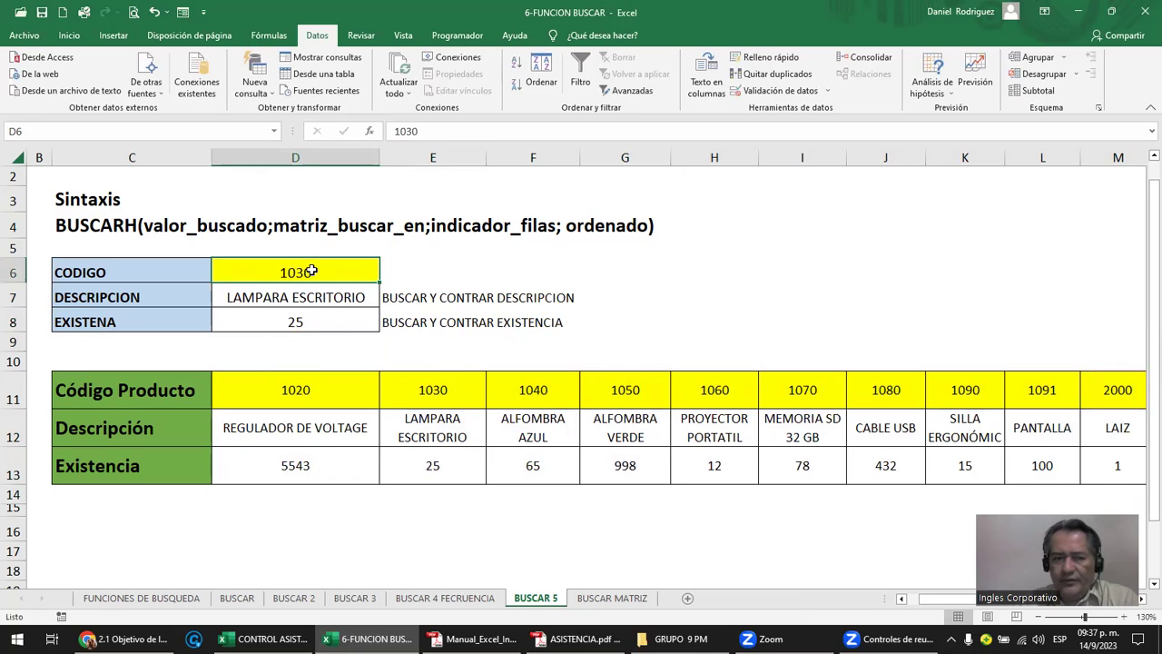
pyautogui.write('1020')
pyautogui.press('Return')
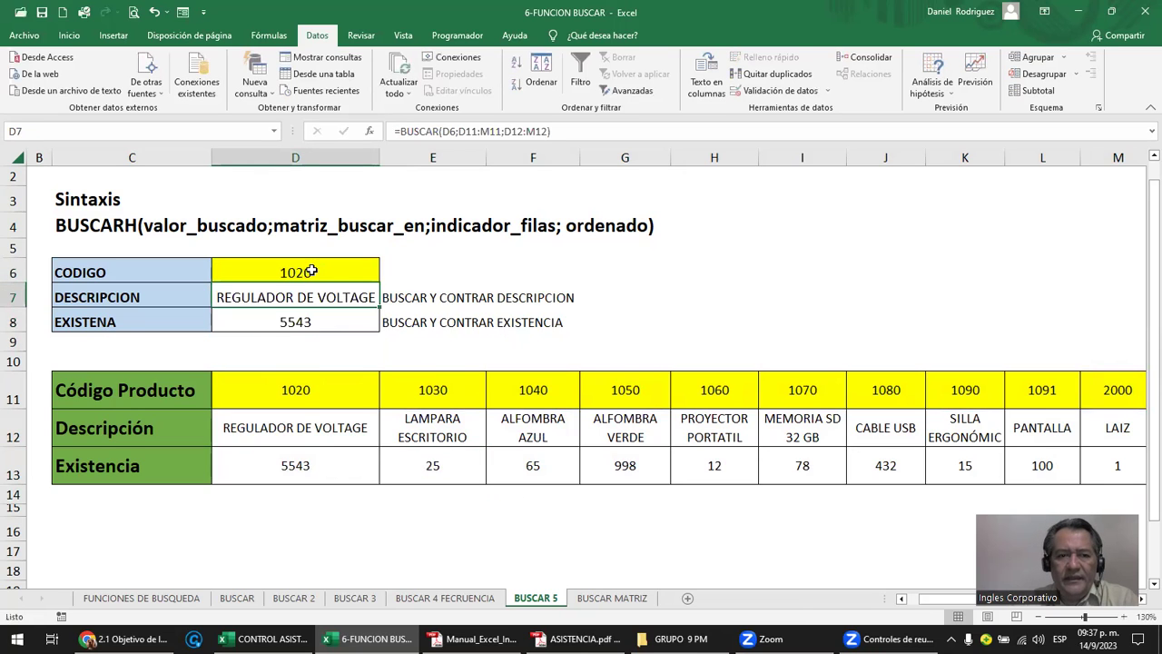
pyautogui.click(327, 463)
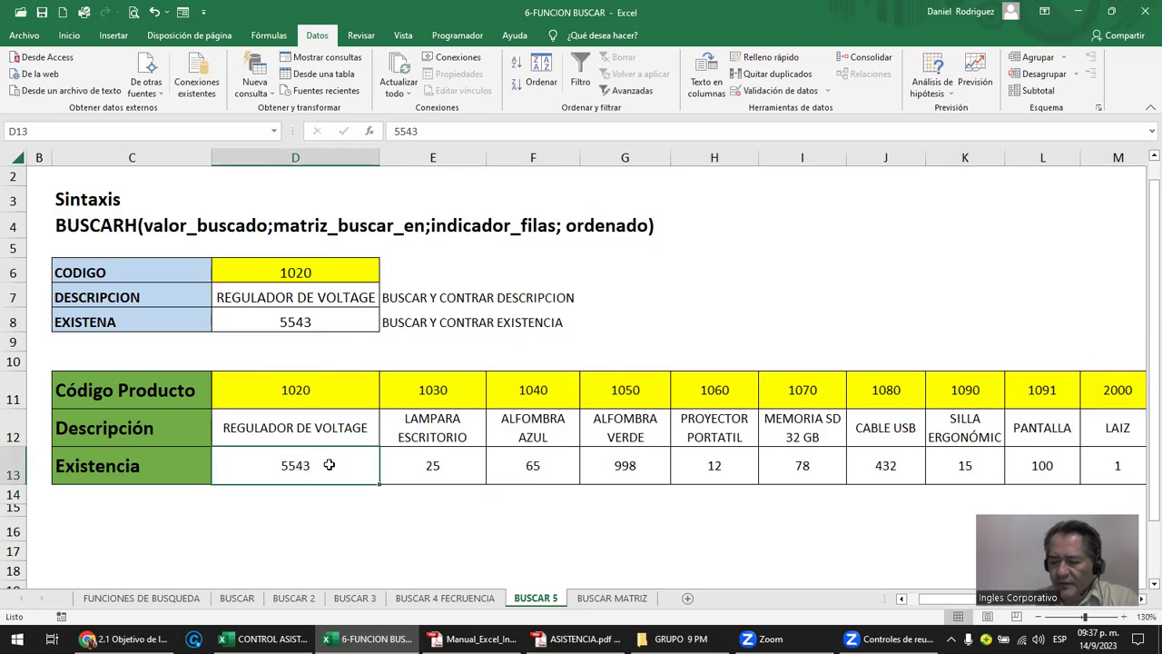
pyautogui.write('543')
pyautogui.press('Return')
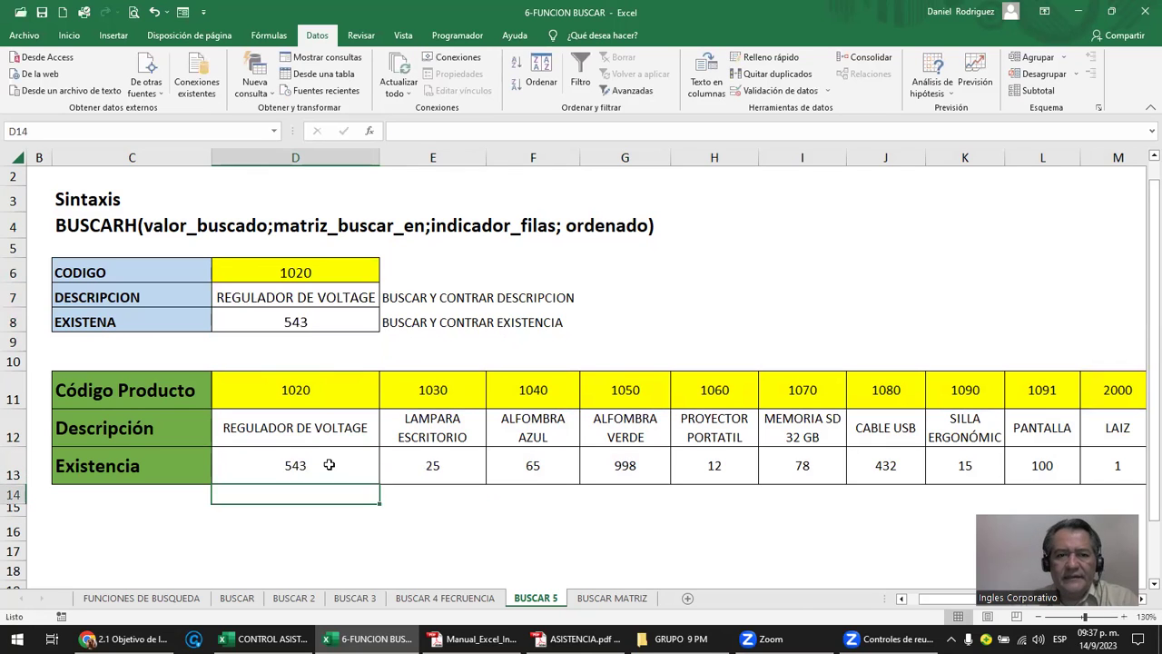
# - Review D8's stock formula and its ranges D11:M11 and D12:M13
pyautogui.click(289, 317)
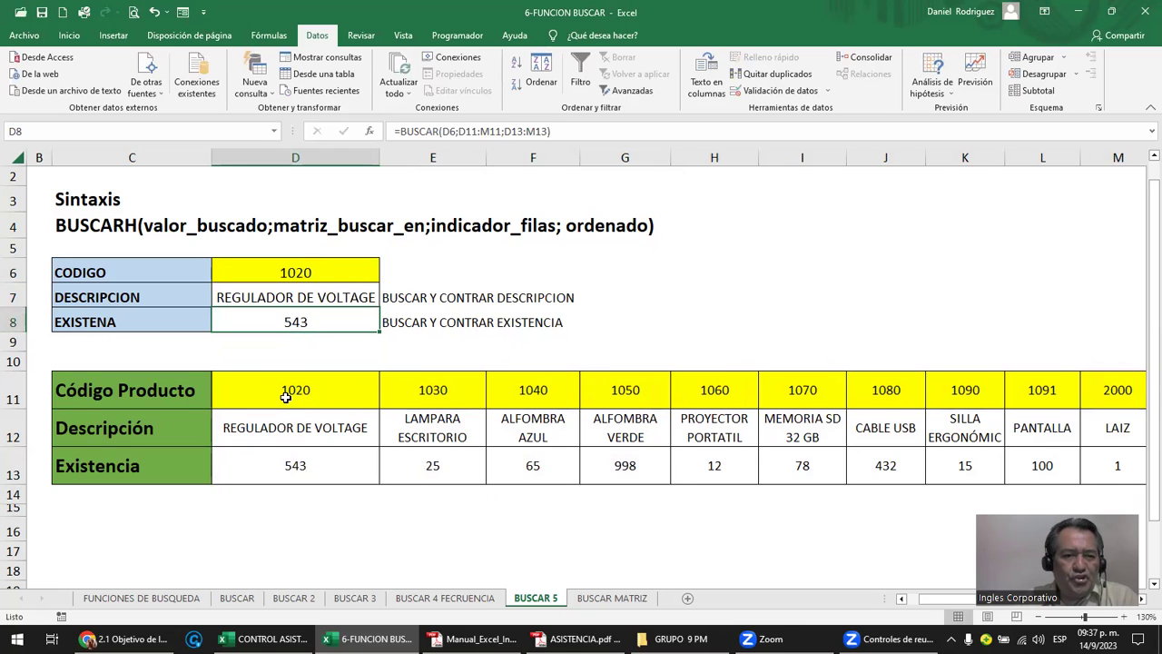
pyautogui.moveTo(286, 397); pyautogui.dragTo(996, 402)
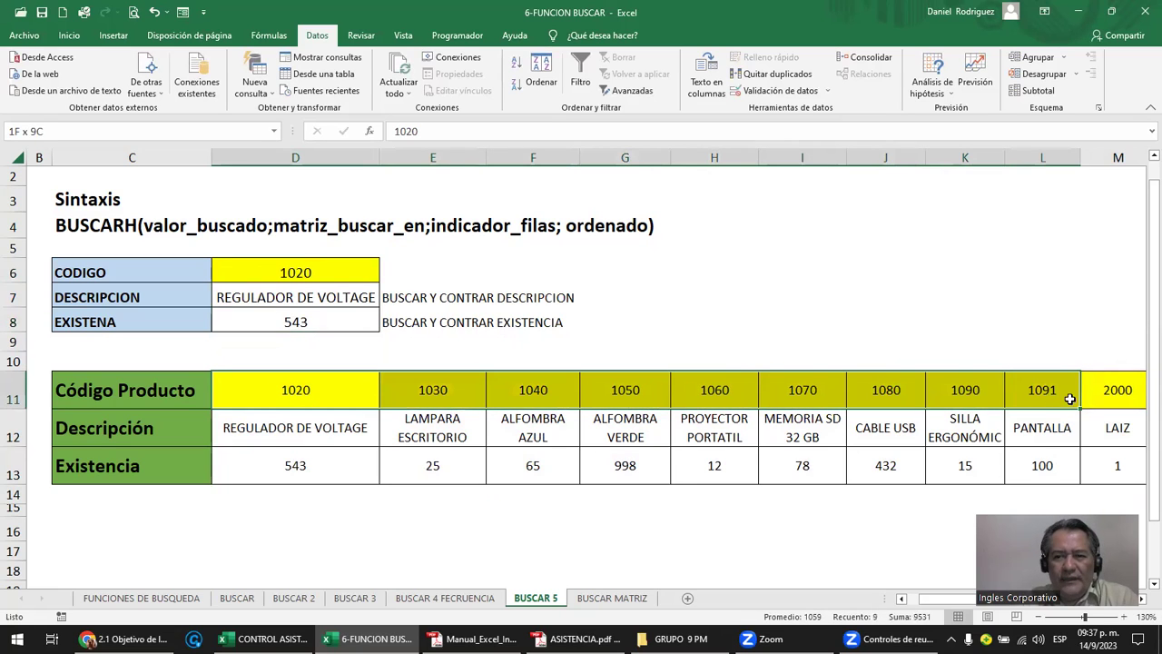
pyautogui.moveTo(995, 402); pyautogui.dragTo(1088, 398)
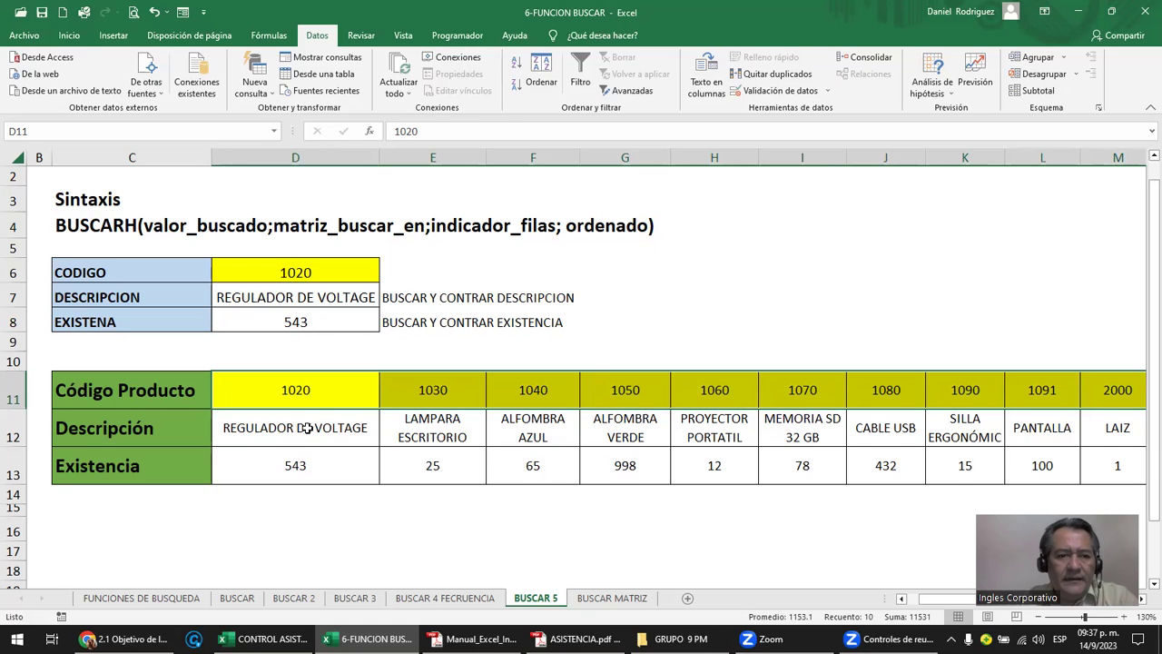
pyautogui.click(309, 428)
pyautogui.moveTo(305, 432); pyautogui.dragTo(1094, 447)
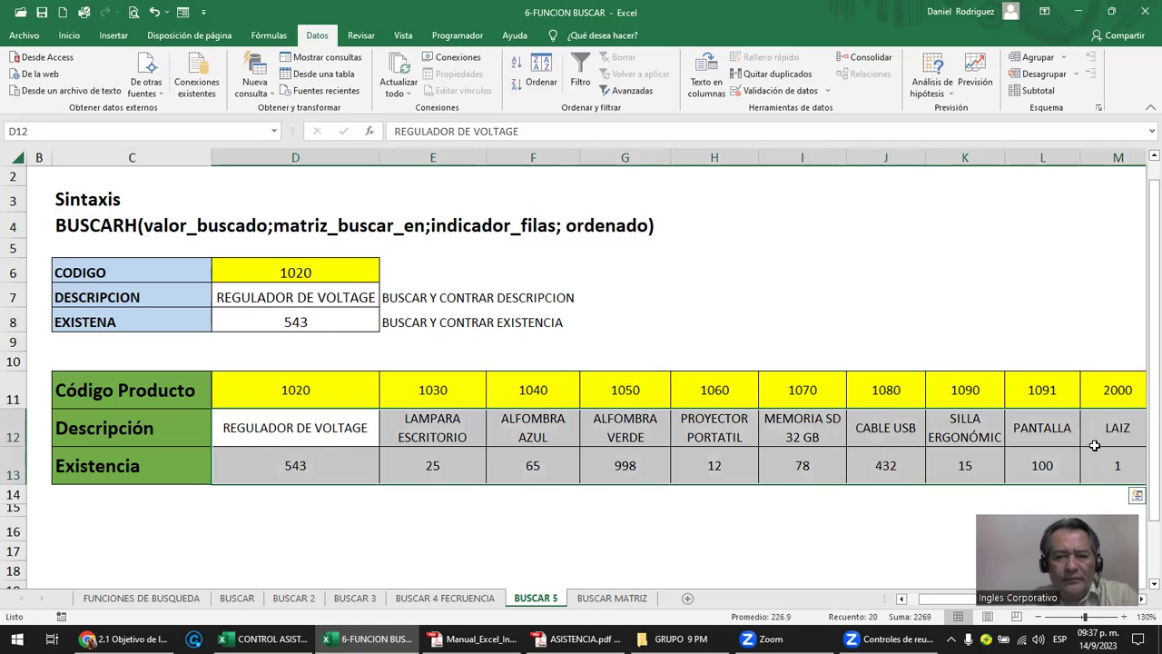
pyautogui.click(288, 390)
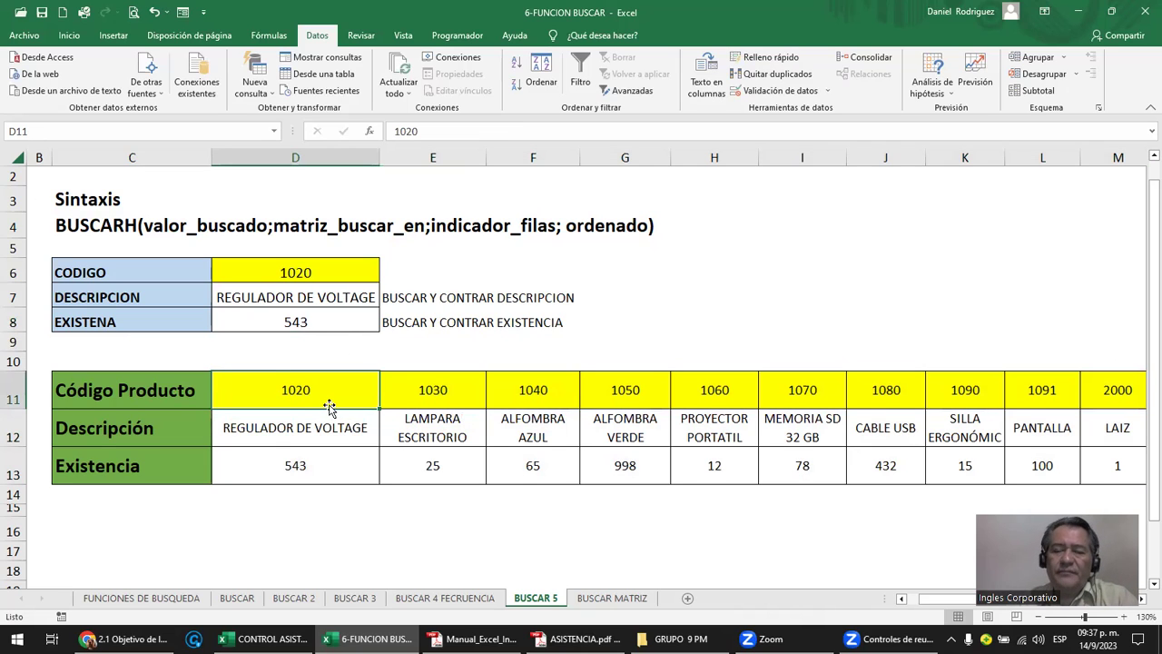
# - Copy the last product column M11:M13 (2000, LAIZ, 1) into N11:N13
pyautogui.press('Right')
pyautogui.press('Right')
pyautogui.press('Right')
pyautogui.press('Right')
pyautogui.press('Right')
pyautogui.press('Right')
pyautogui.press('Right')
pyautogui.press('Right')
pyautogui.press('Right')
pyautogui.press('Right')
pyautogui.press('Right')
pyautogui.press('Right')
pyautogui.press('Right')
pyautogui.press('Right')
pyautogui.press('Right')
pyautogui.press('Right')
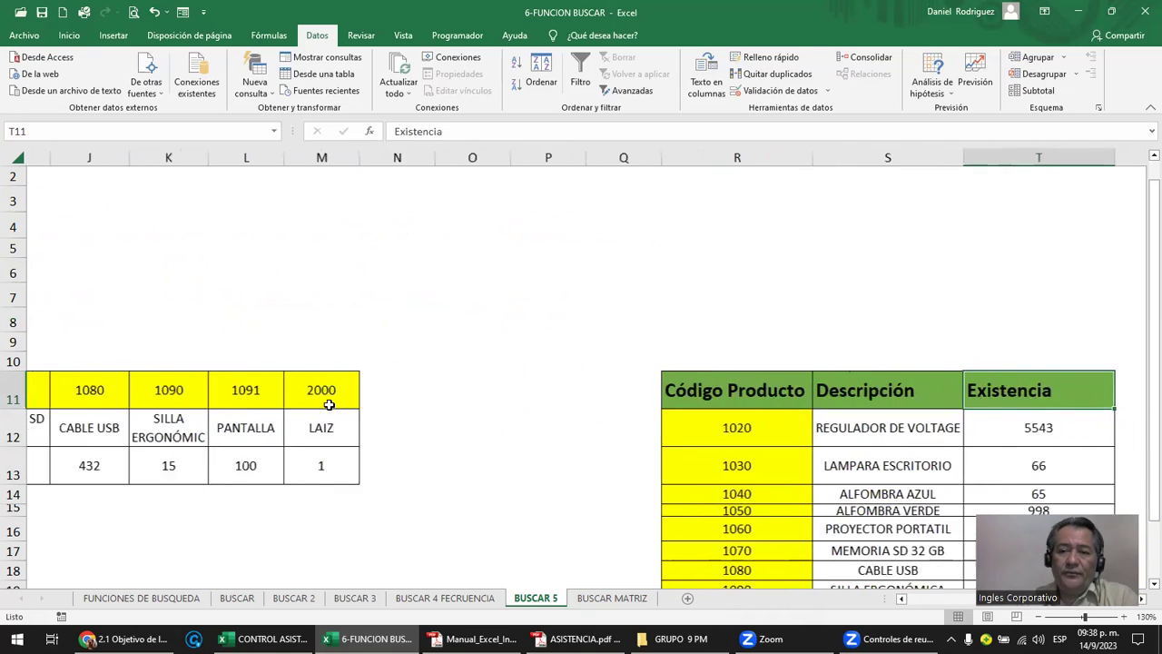
pyautogui.press('Right')
pyautogui.press('Left')
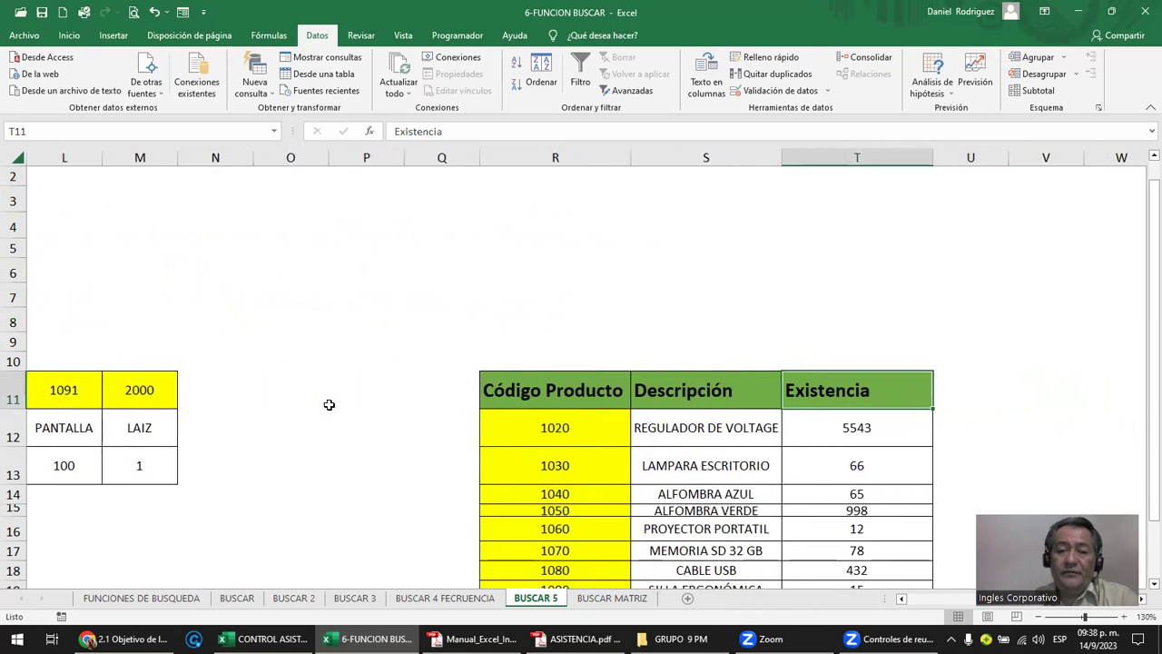
pyautogui.press('Left')
pyautogui.press('Left')
pyautogui.press('Left')
pyautogui.press('Left')
pyautogui.press('Left')
pyautogui.press('Left')
pyautogui.press('Left')
pyautogui.press('Left')
pyautogui.press('Left')
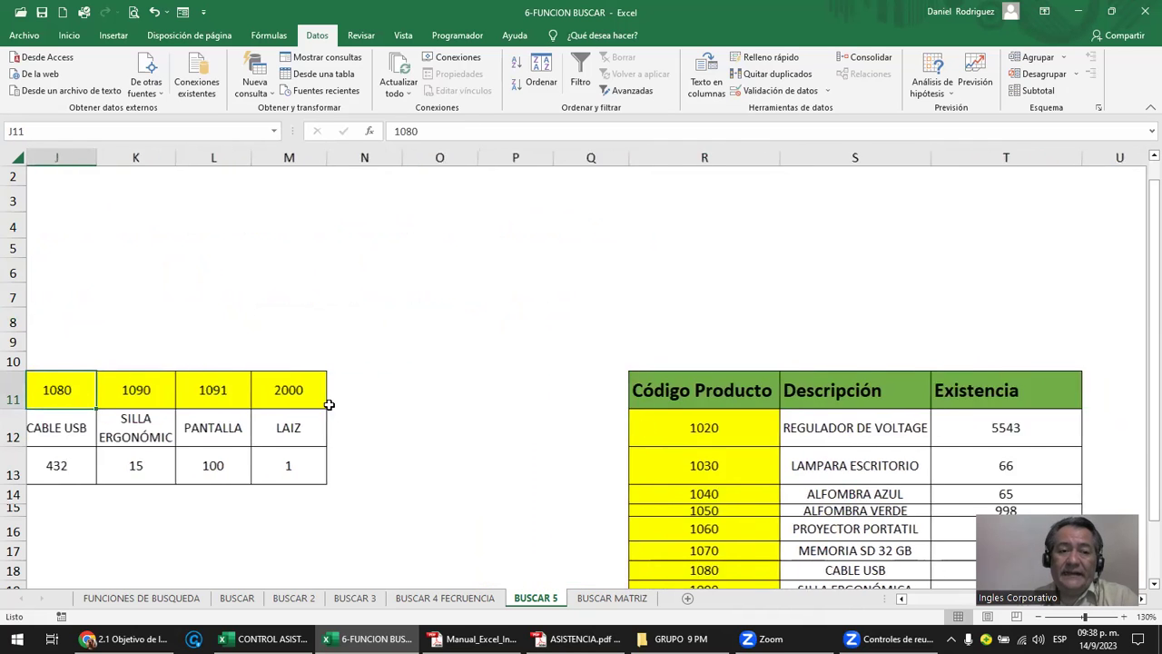
pyautogui.press('Left')
pyautogui.press('Left')
pyautogui.press('Left')
pyautogui.press('Left')
pyautogui.press('Left')
pyautogui.press('Left')
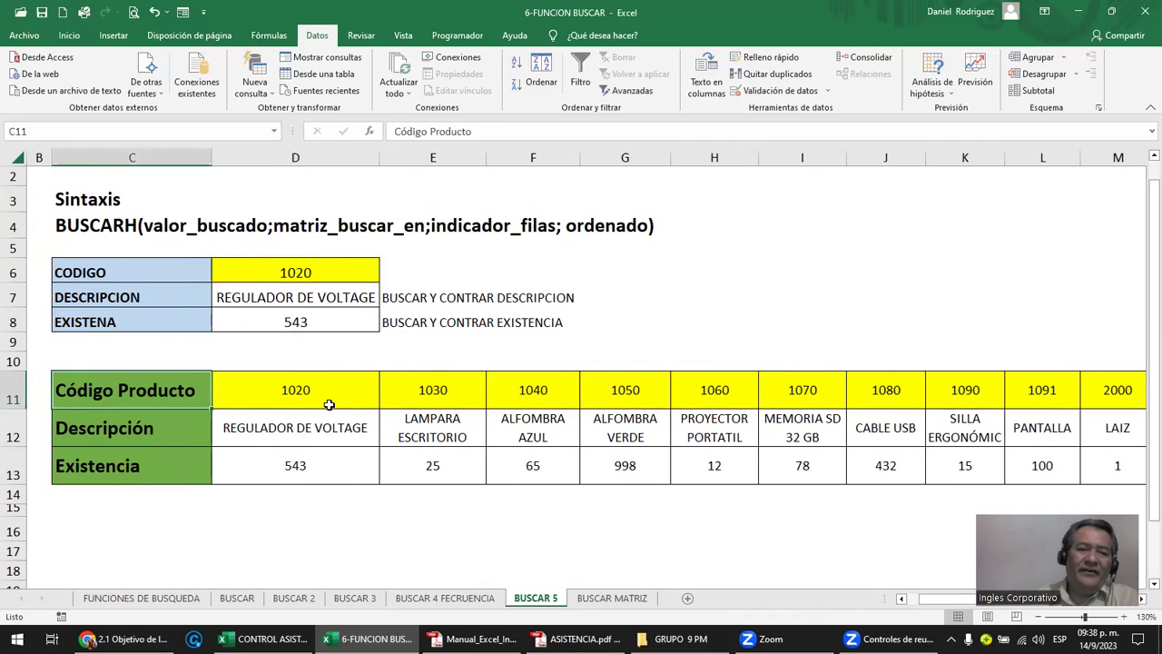
pyautogui.click(305, 393)
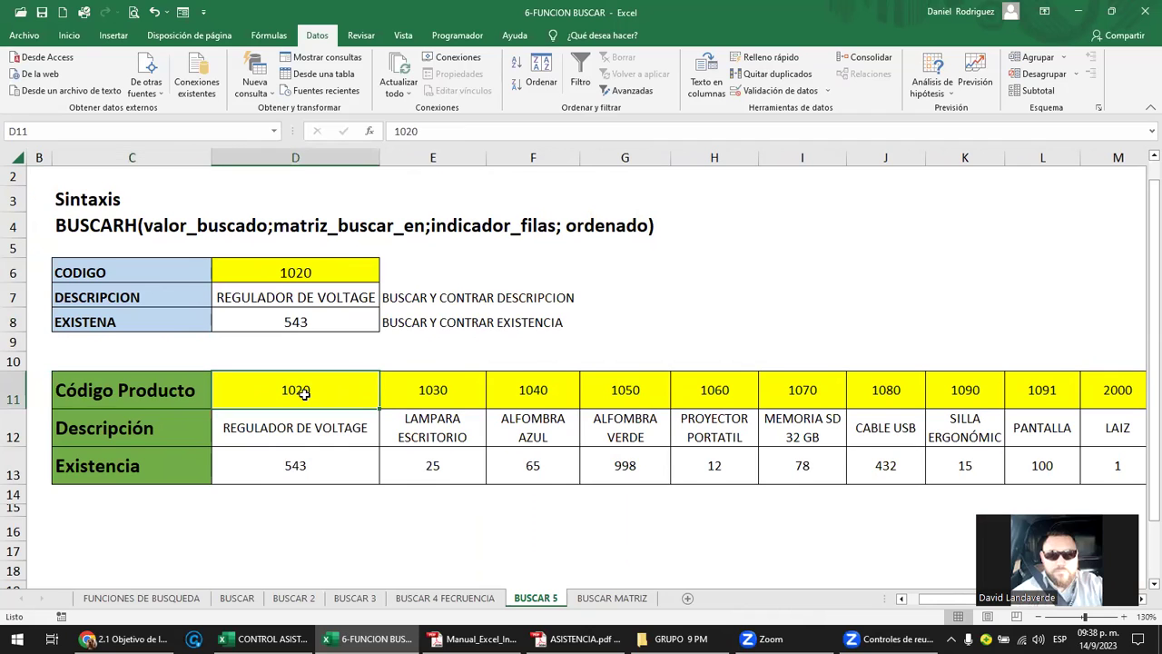
pyautogui.press('Right')
pyautogui.press('Right')
pyautogui.press('Right')
pyautogui.press('Right')
pyautogui.press('Right')
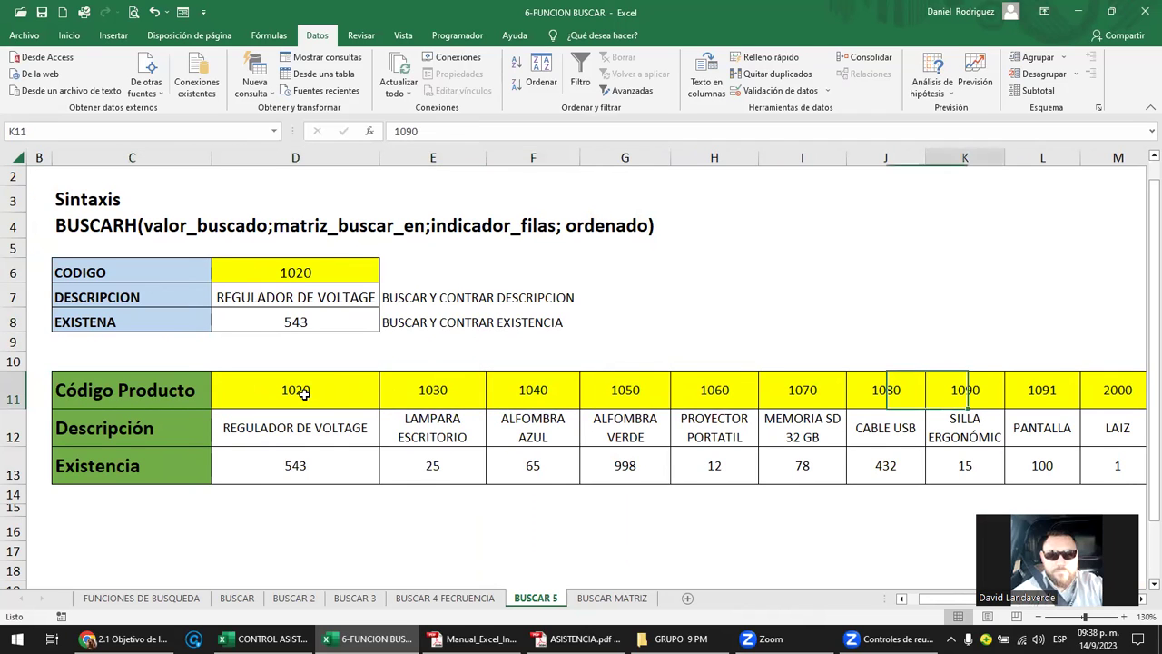
pyautogui.press('Right')
pyautogui.press('Right')
pyautogui.hotkey('shift', 'Down')
pyautogui.hotkey('shift', 'Down')
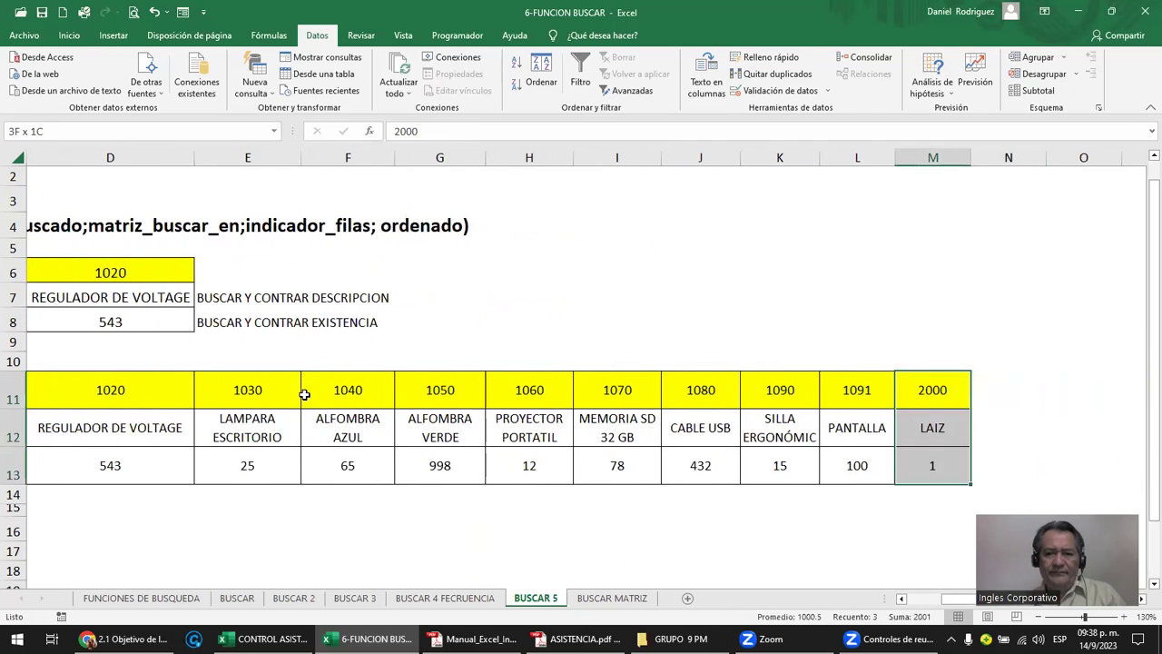
pyautogui.hotkey('ctrl', 'c')
pyautogui.press('Right')
pyautogui.hotkey('ctrl', 'v')
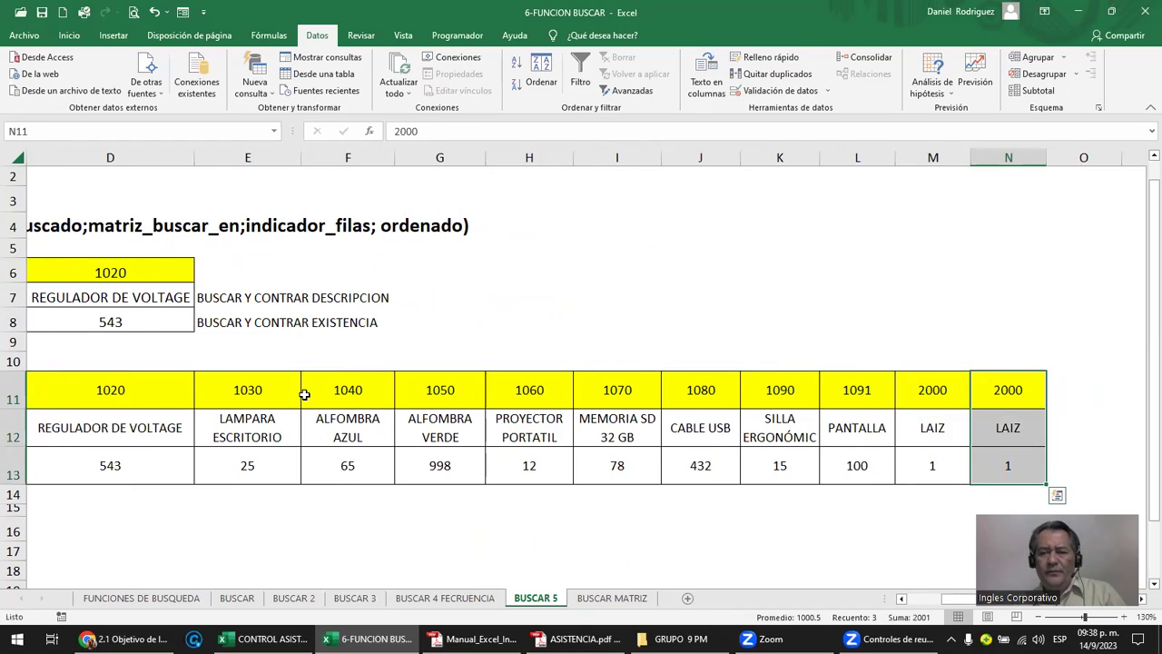
pyautogui.hotkey('shift', 'Up')
pyautogui.hotkey('shift', 'Up')
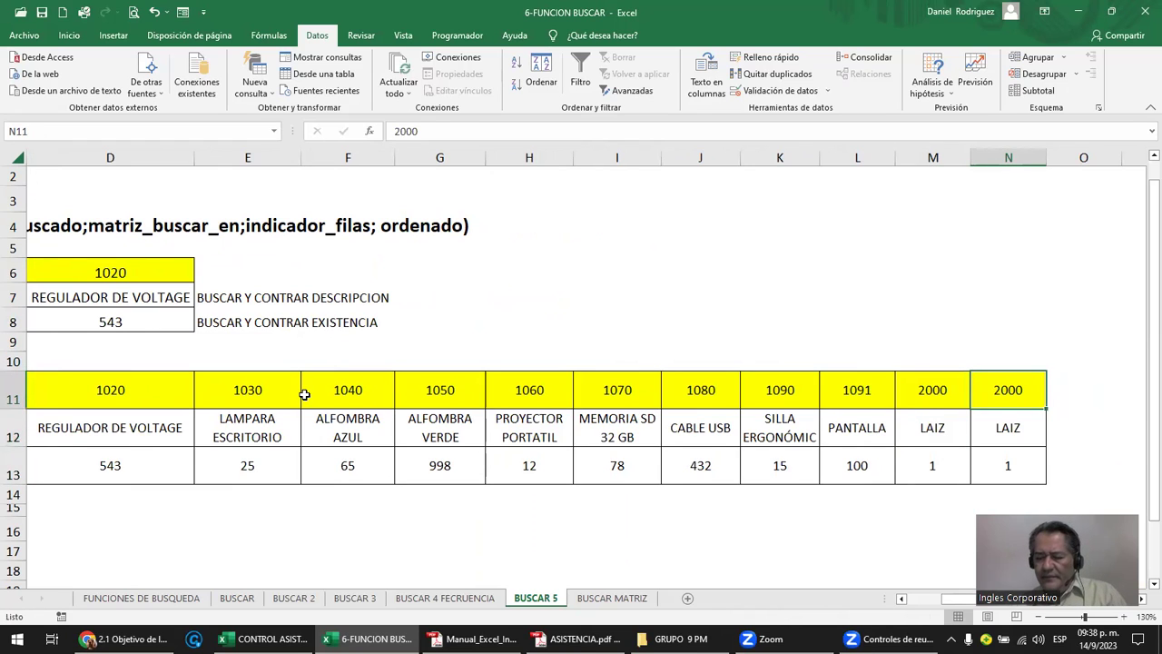
# - Give the new column code 3000 and enter 3000 as the lookup code in D6
pyautogui.write('30')
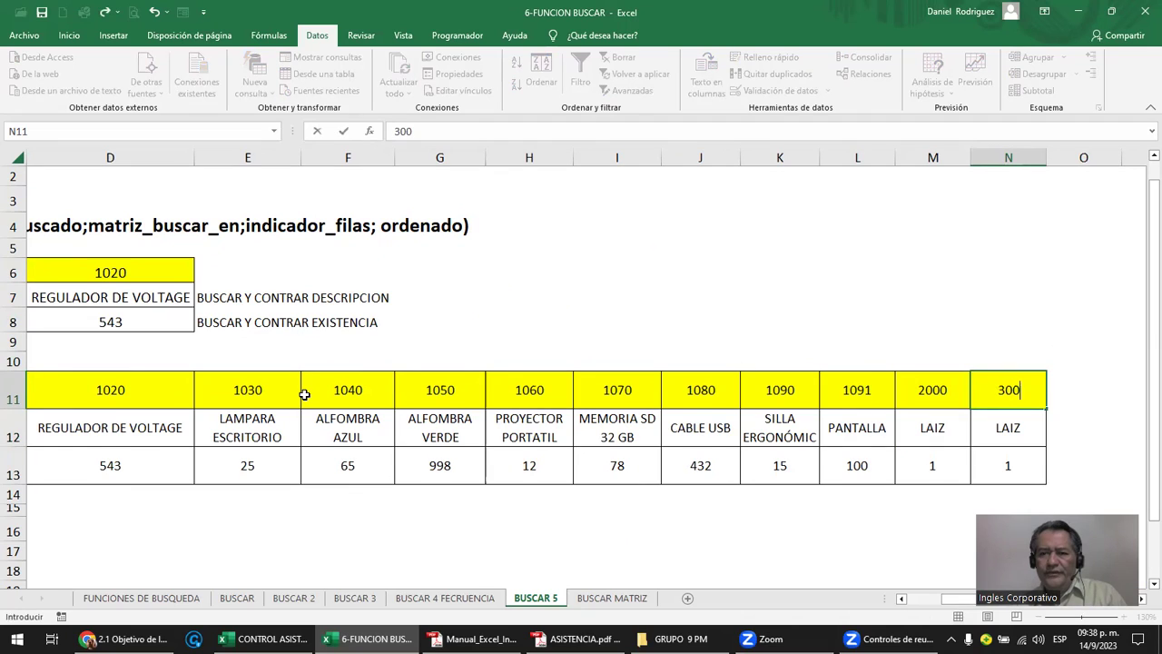
pyautogui.write('0')
pyautogui.press('Return')
pyautogui.press('Up')
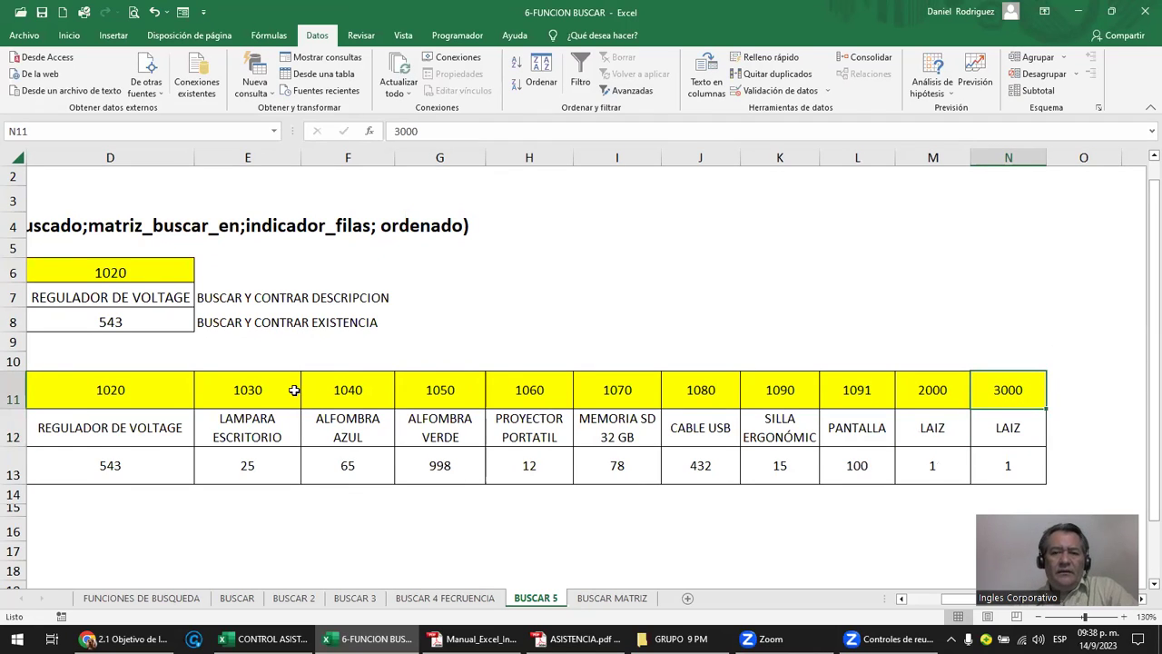
pyautogui.click(110, 272)
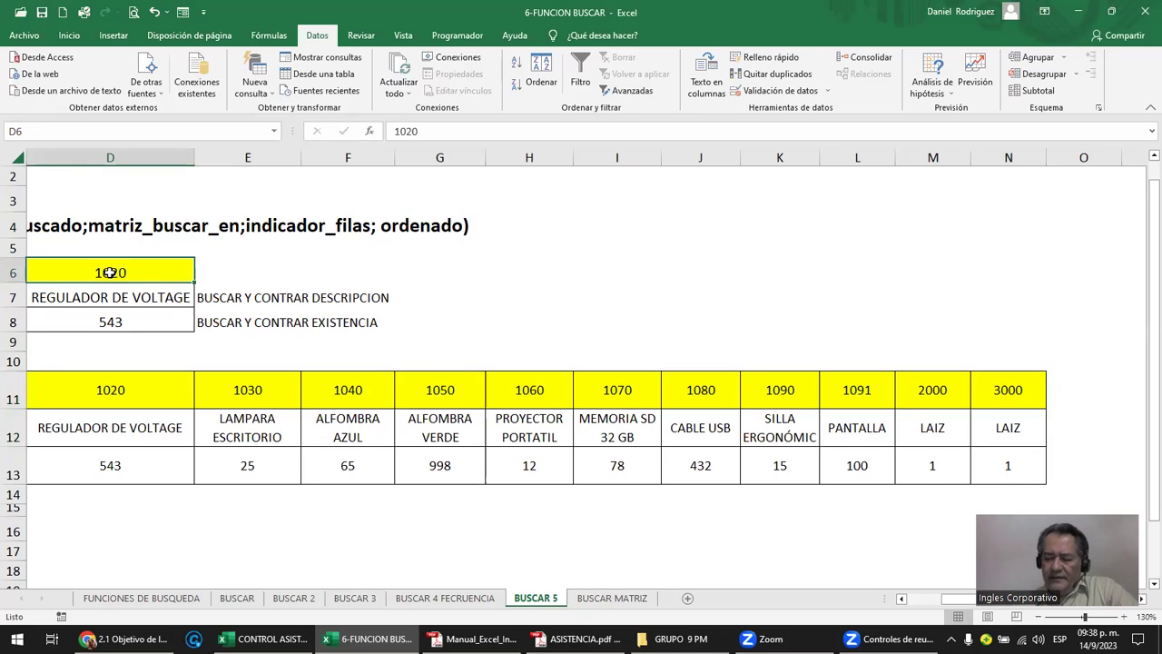
pyautogui.press('BackSpace')
pyautogui.write('3000')
pyautogui.press('Return')
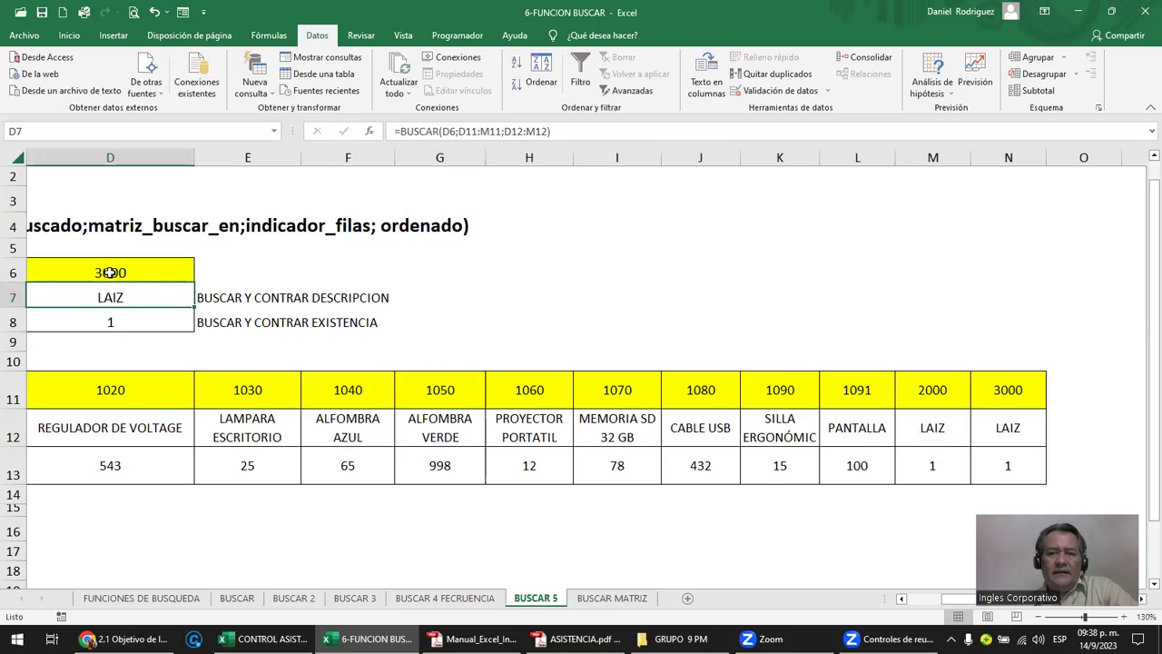
# - Name the new product CHURRO in N12
pyautogui.click(1026, 433)
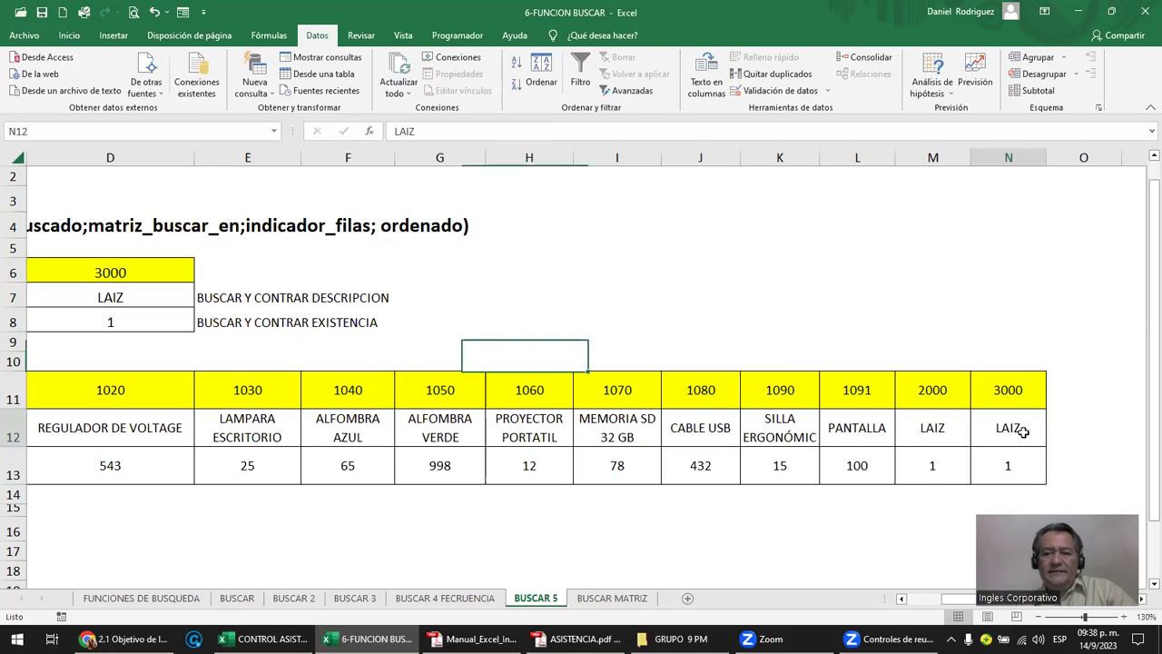
pyautogui.write('CHURRO')
pyautogui.press('Return')
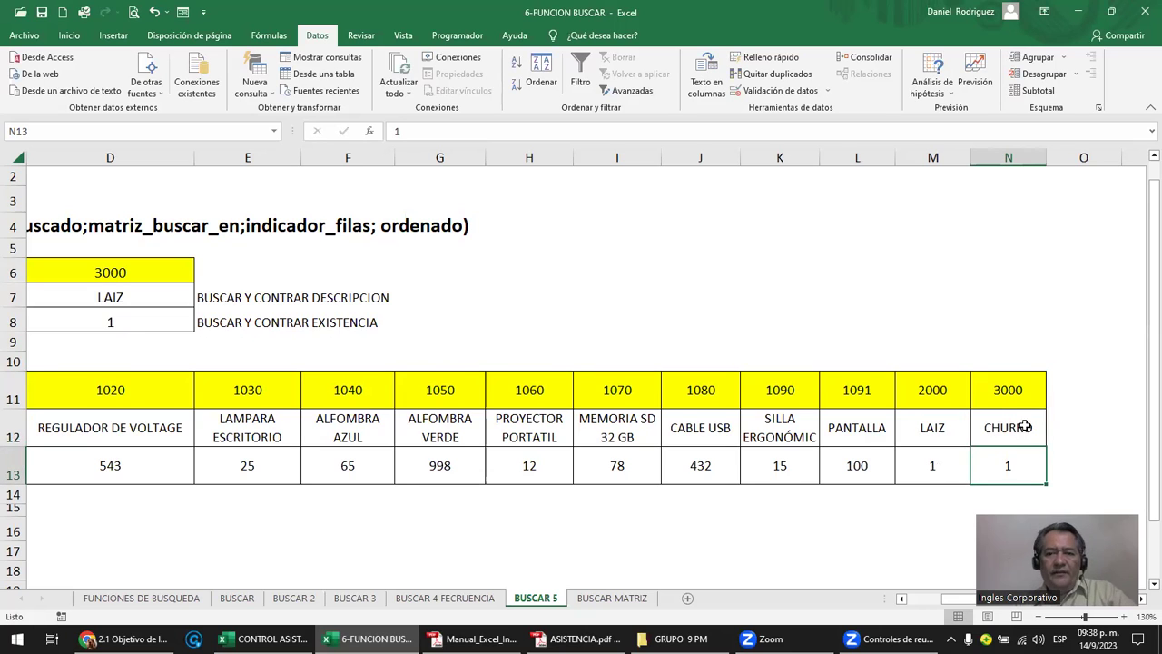
# - Open D7's BUSCAR description formula for editing
pyautogui.click(181, 345)
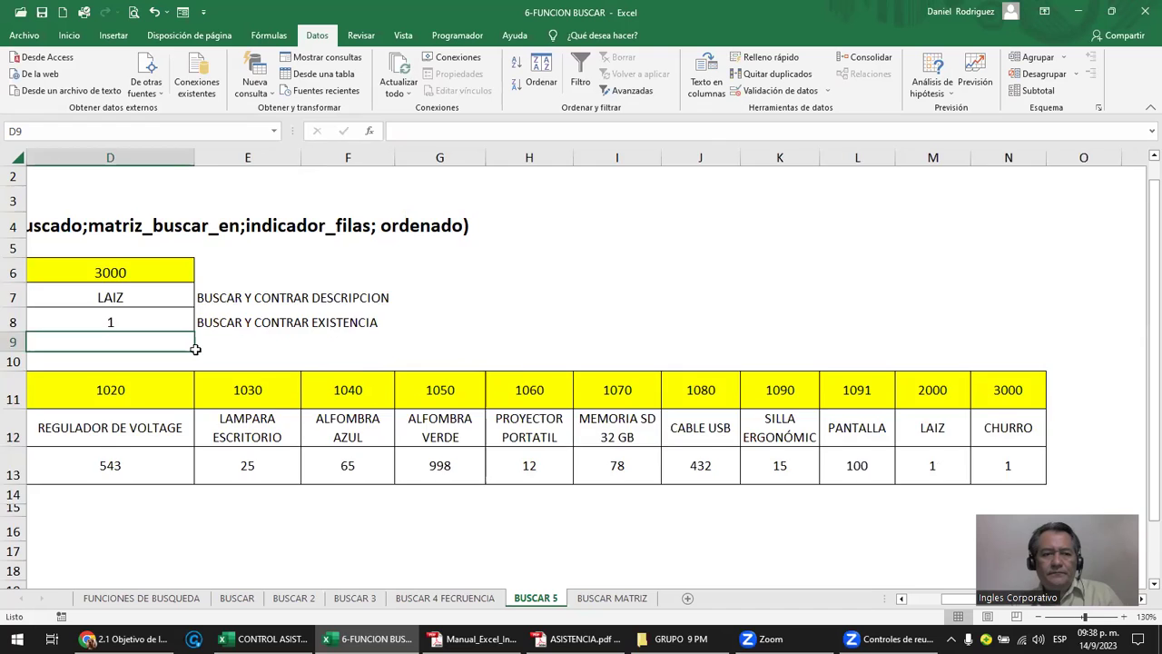
pyautogui.scroll(-1, 195, 349)
pyautogui.hscroll(-3, 358, 362)
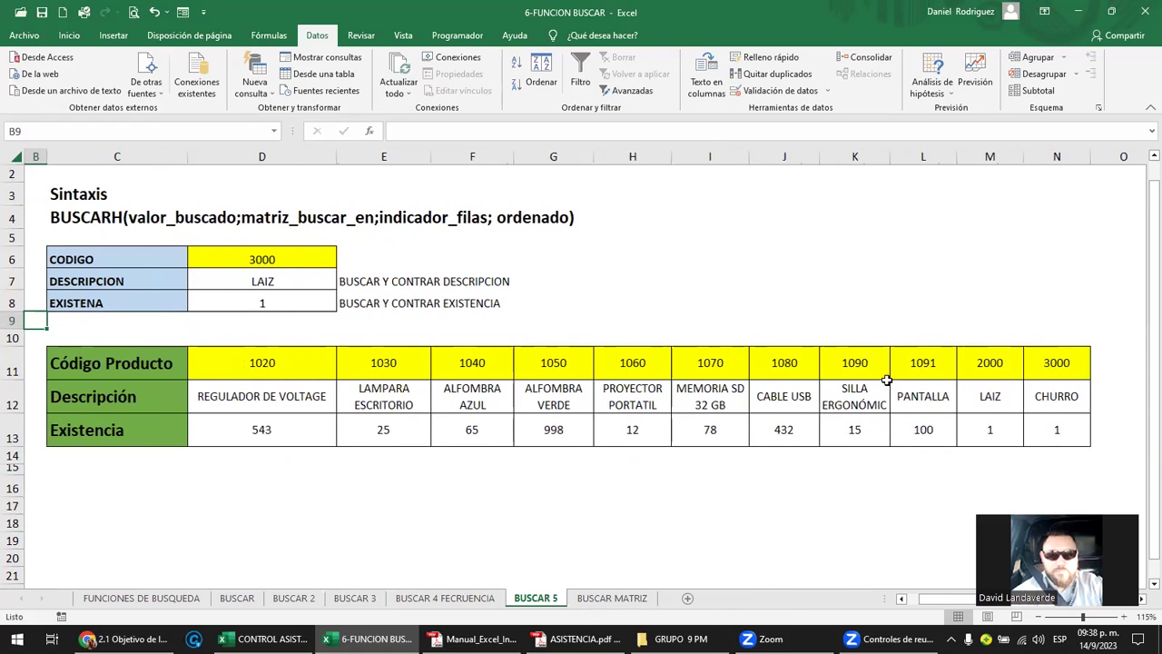
pyautogui.click(978, 363)
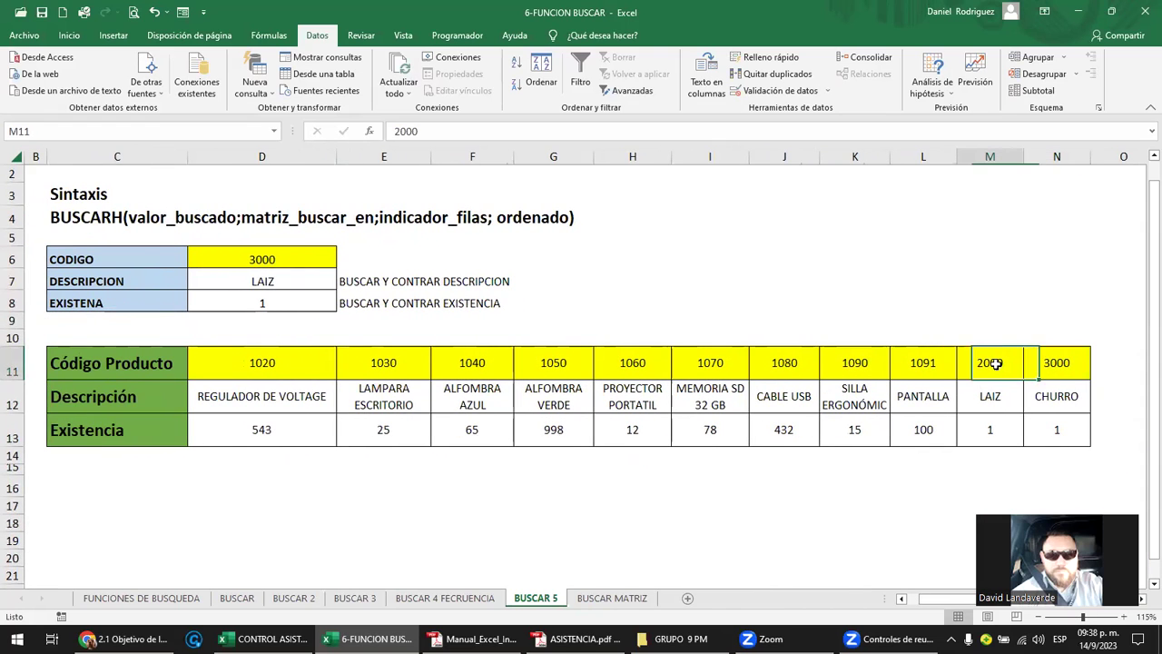
pyautogui.doubleClick(237, 280)
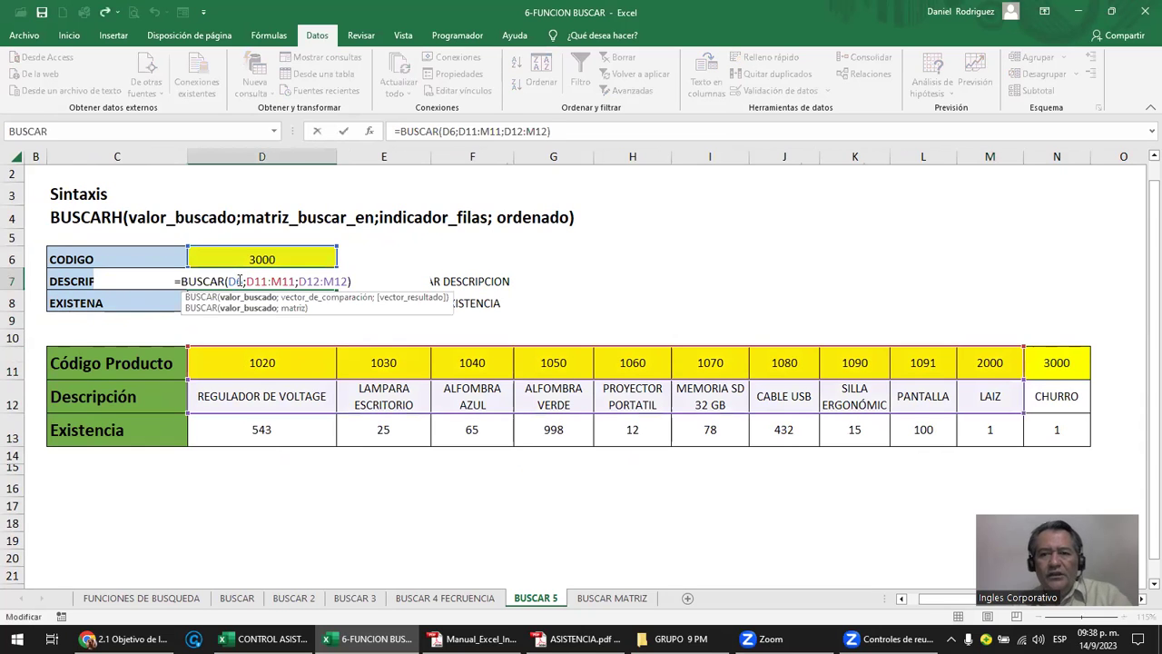
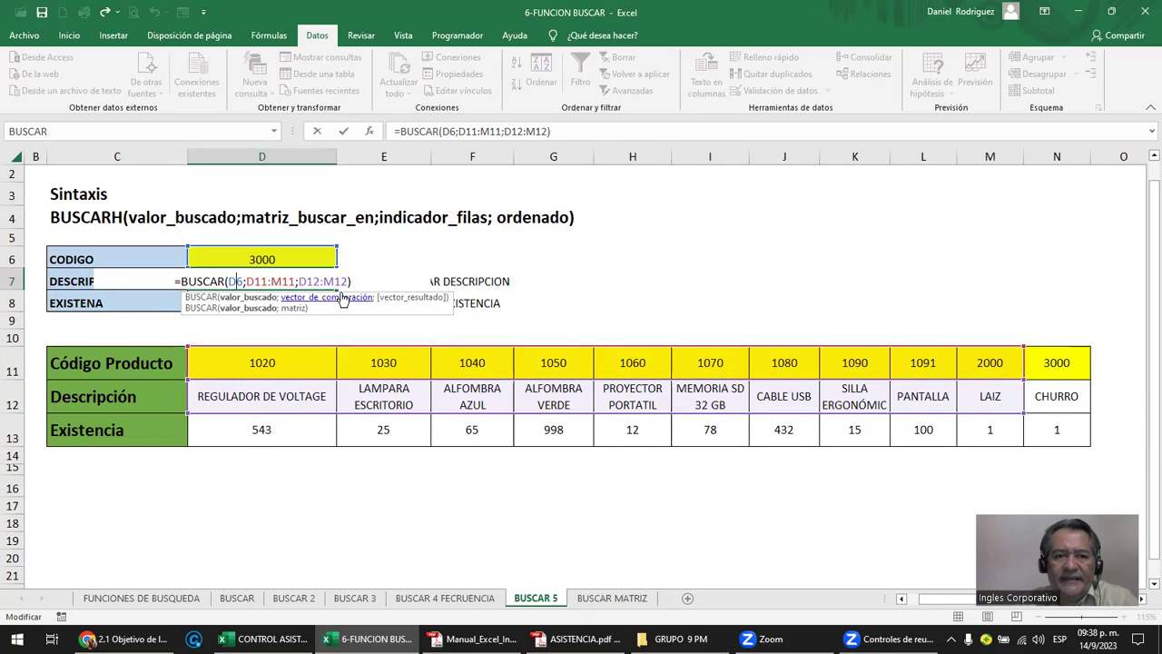
# - Extend the D7 lookup ranges D11:M11 and D12:M12 to column N so code 3000 returns CHURRO
pyautogui.moveTo(1023, 346); pyautogui.dragTo(1078, 350)
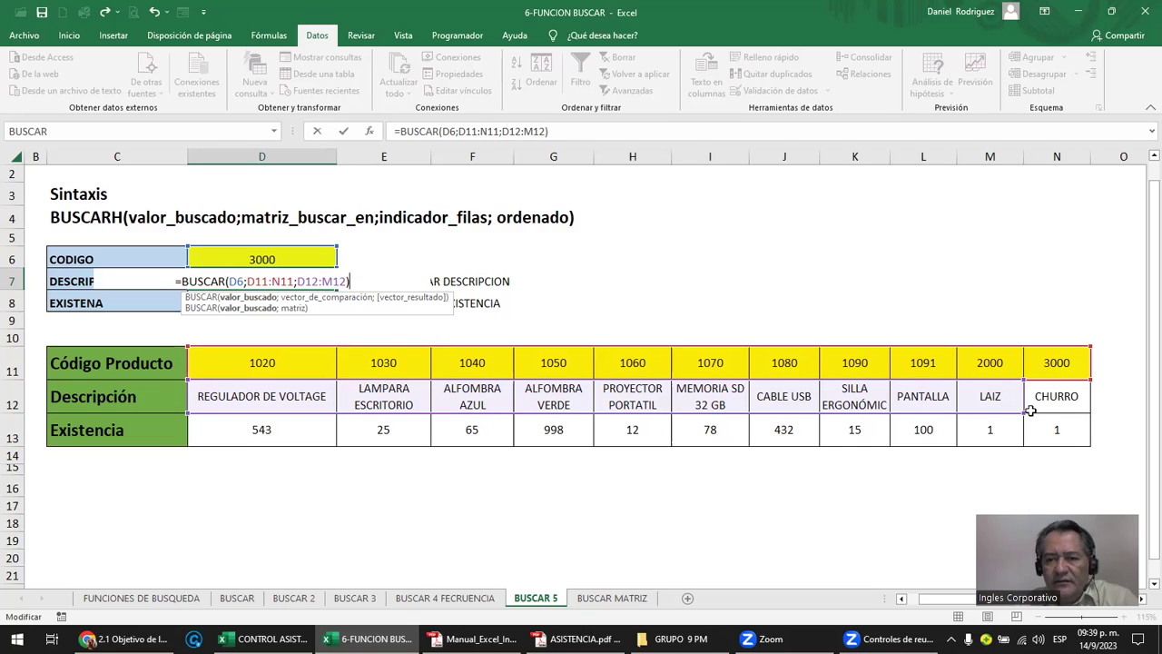
pyautogui.moveTo(1026, 414); pyautogui.dragTo(1064, 414)
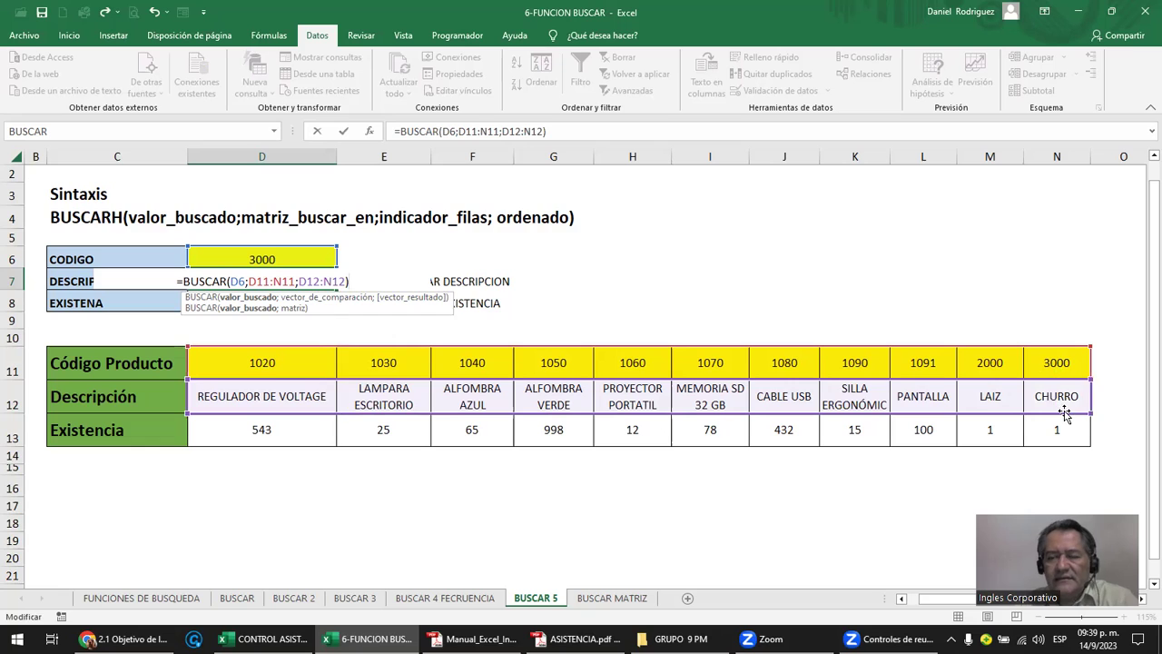
pyautogui.press('Return')
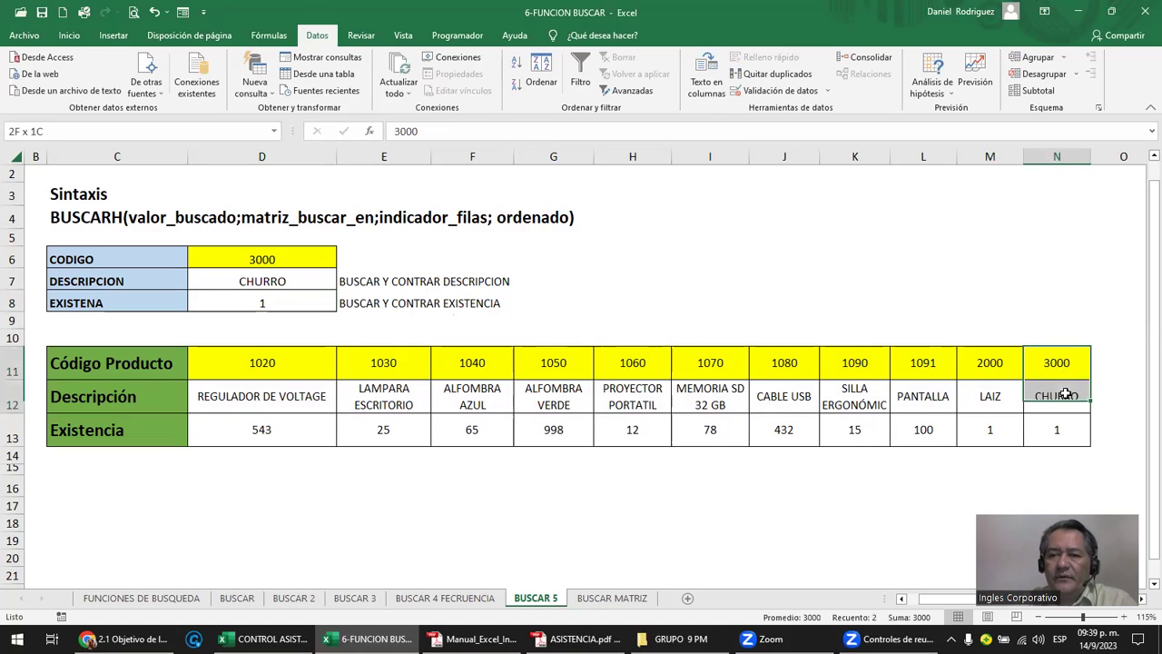
pyautogui.moveTo(1066, 361); pyautogui.dragTo(1066, 423)
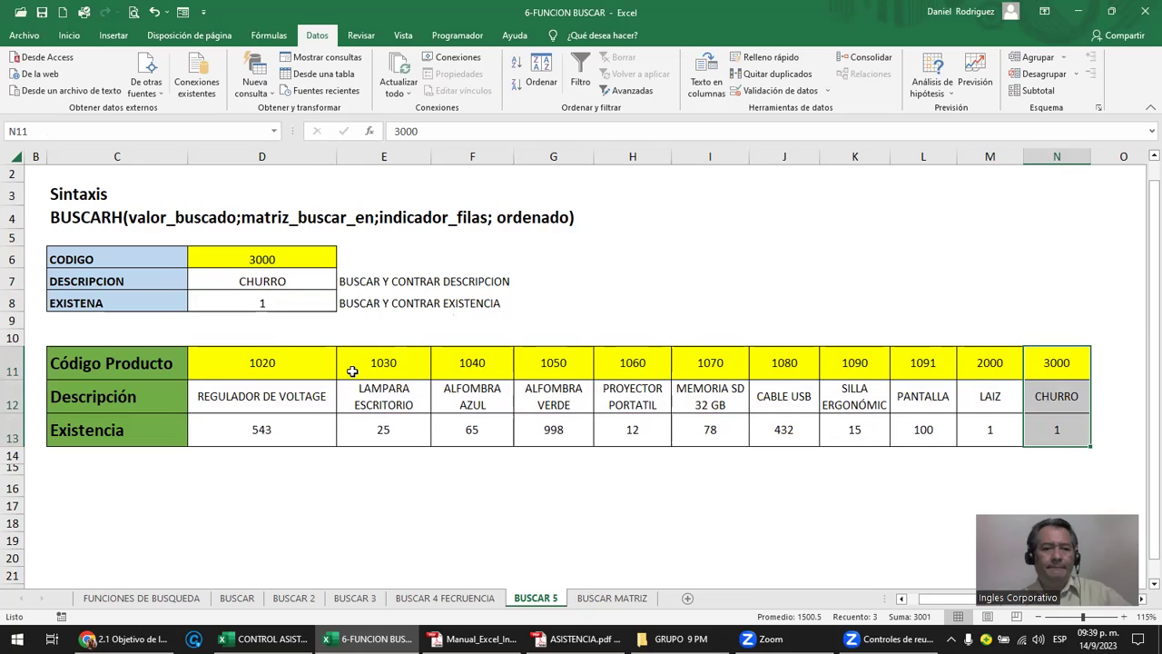
pyautogui.click(560, 325)
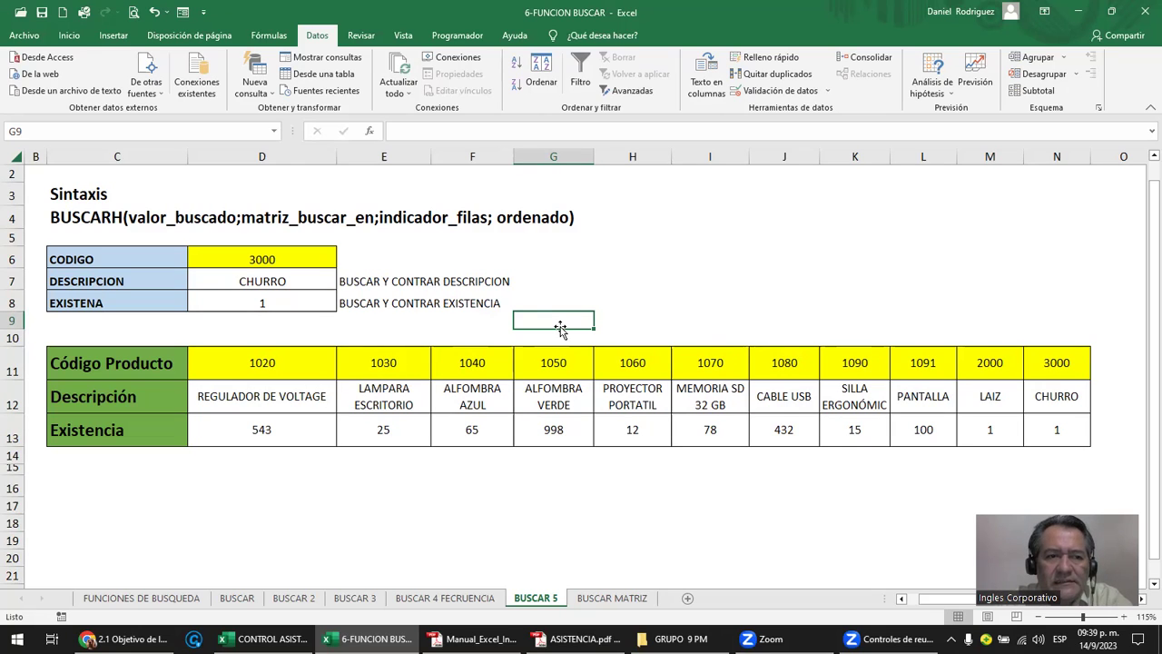
# - Delete the H in C4's BUSCARH syntax heading so it reads BUSCAR, then save the workbook
pyautogui.click(72, 216)
pyautogui.doubleClick(72, 215)
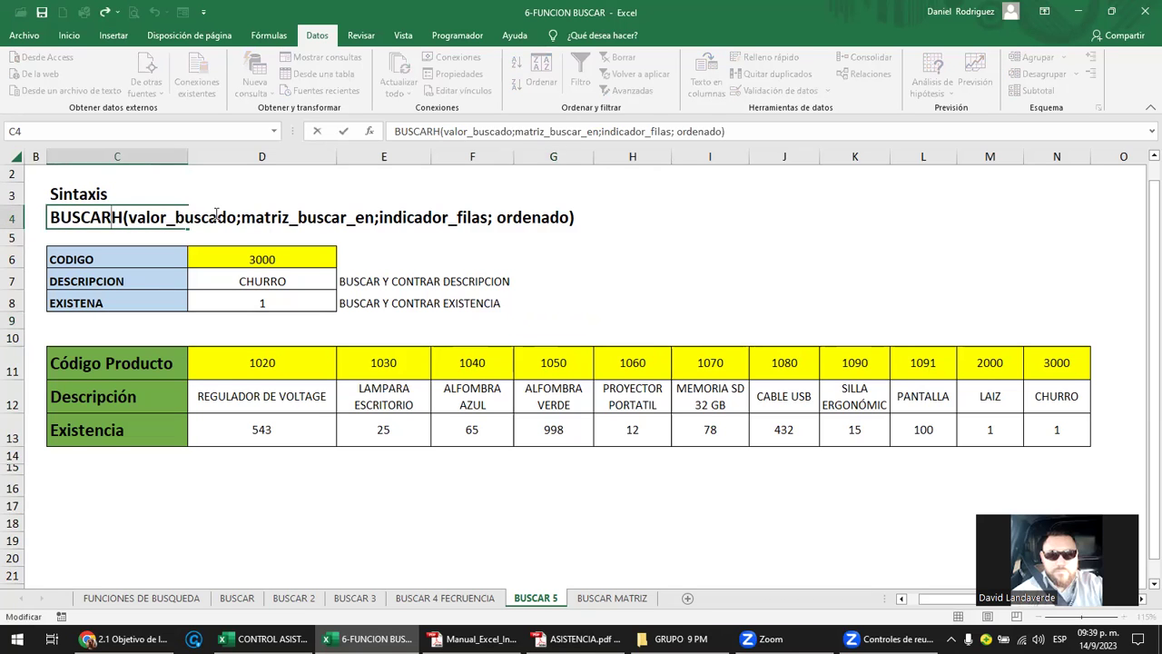
pyautogui.press('Delete')
pyautogui.hotkey('ctrl', 'Return')
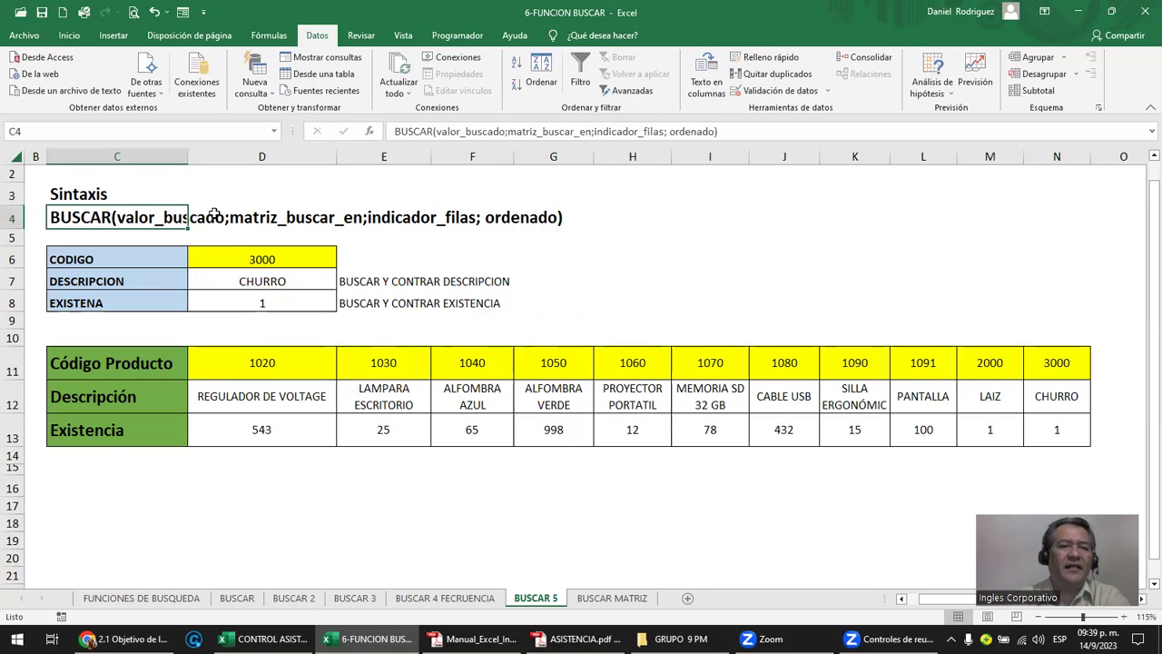
pyautogui.click(43, 13)
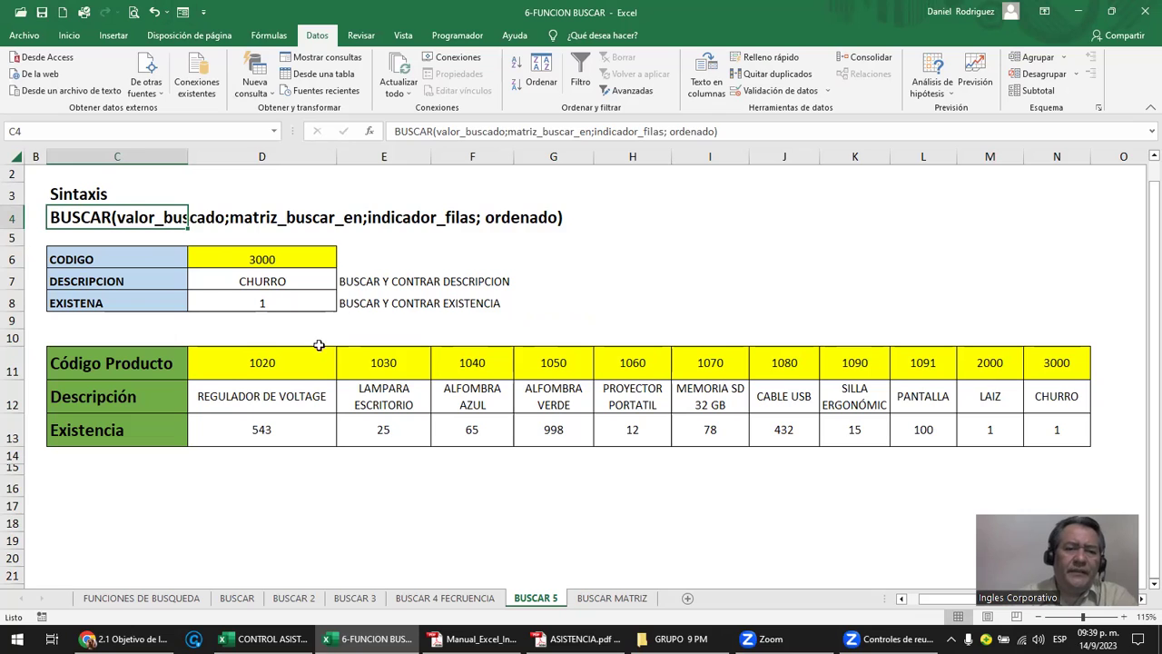
pyautogui.click(285, 362)
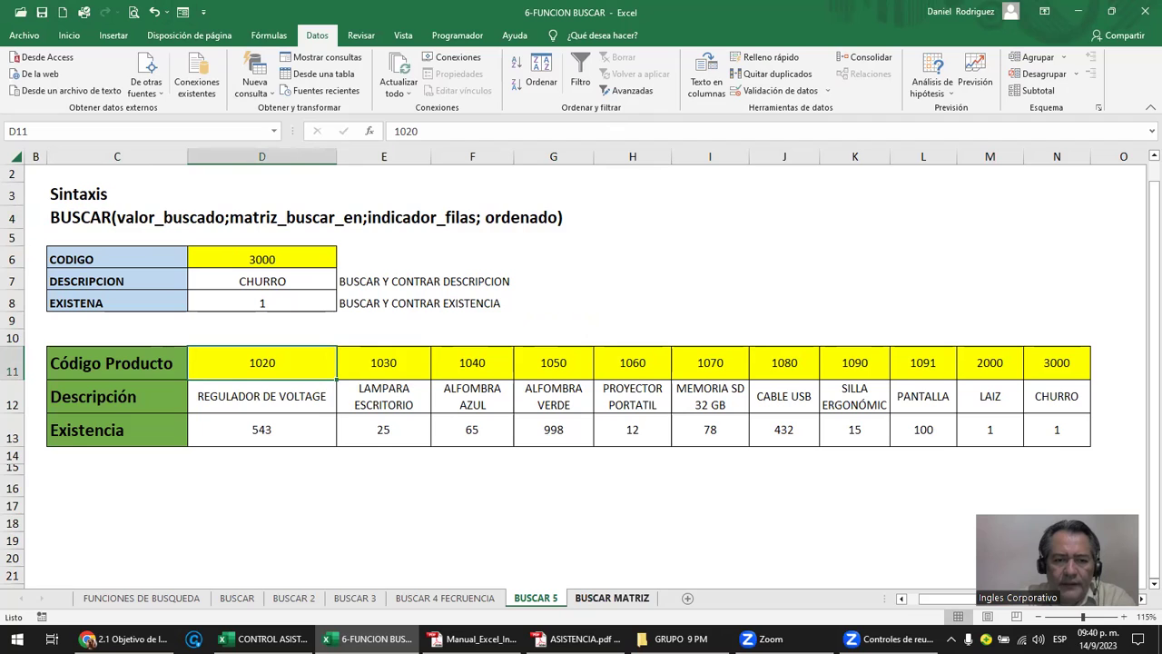
# - In Manual_Excel_Intermedio.pdf, go to page 50 and highlight the matrix-form =BUSCAR(A1,...) example formula
pyautogui.hotkey('alt', 'Tab')
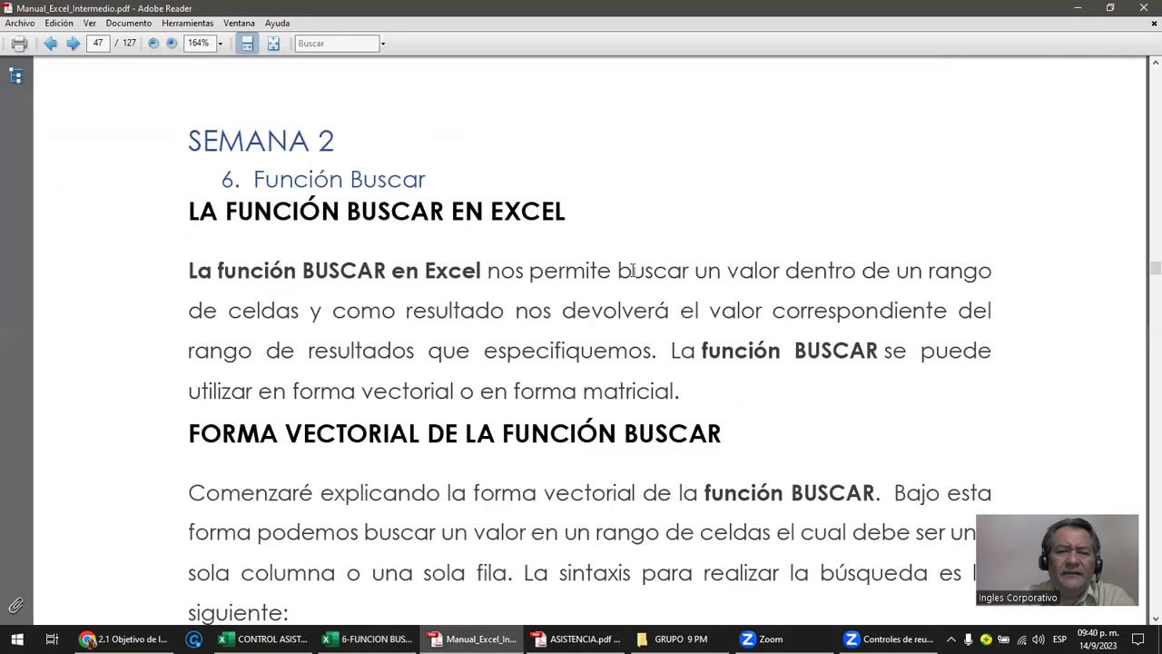
pyautogui.scroll(-5, 633, 270)
pyautogui.scroll(-3, 637, 277)
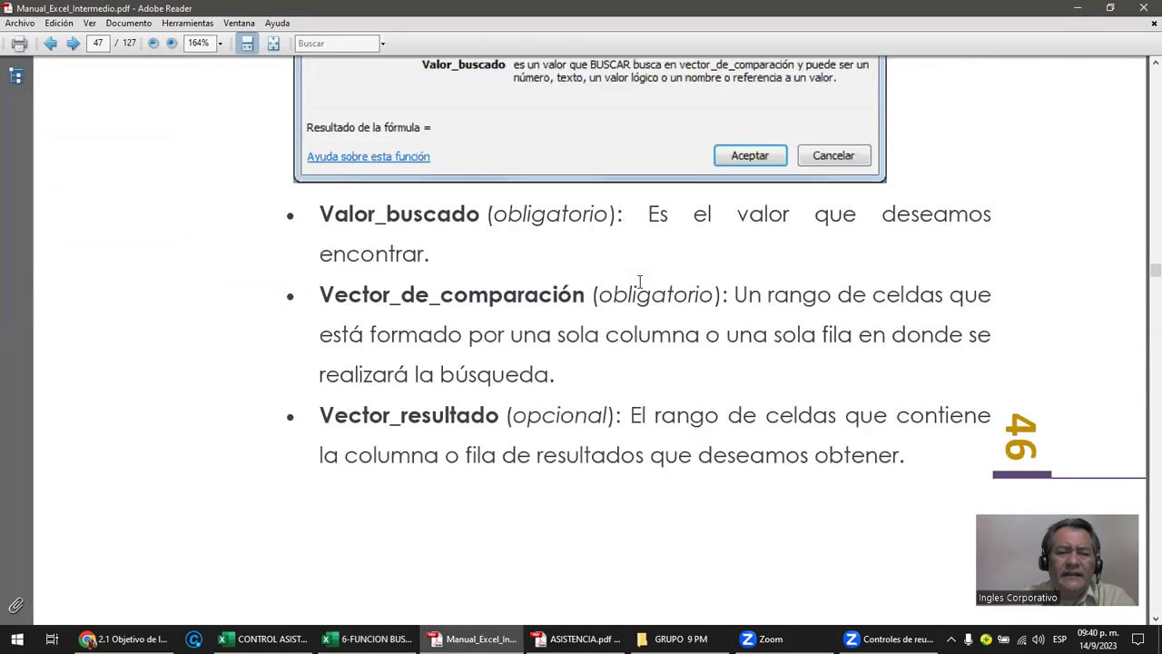
pyautogui.scroll(-1, 639, 281)
pyautogui.scroll(-3, 643, 285)
pyautogui.scroll(-2, 645, 288)
pyautogui.scroll(-2, 645, 288)
pyautogui.scroll(-2, 645, 290)
pyautogui.scroll(-3, 645, 293)
pyautogui.scroll(-5, 644, 297)
pyautogui.scroll(-5, 642, 296)
pyautogui.scroll(-1, 642, 295)
pyautogui.scroll(-5, 642, 293)
pyautogui.scroll(-5, 642, 291)
pyautogui.scroll(5, 641, 290)
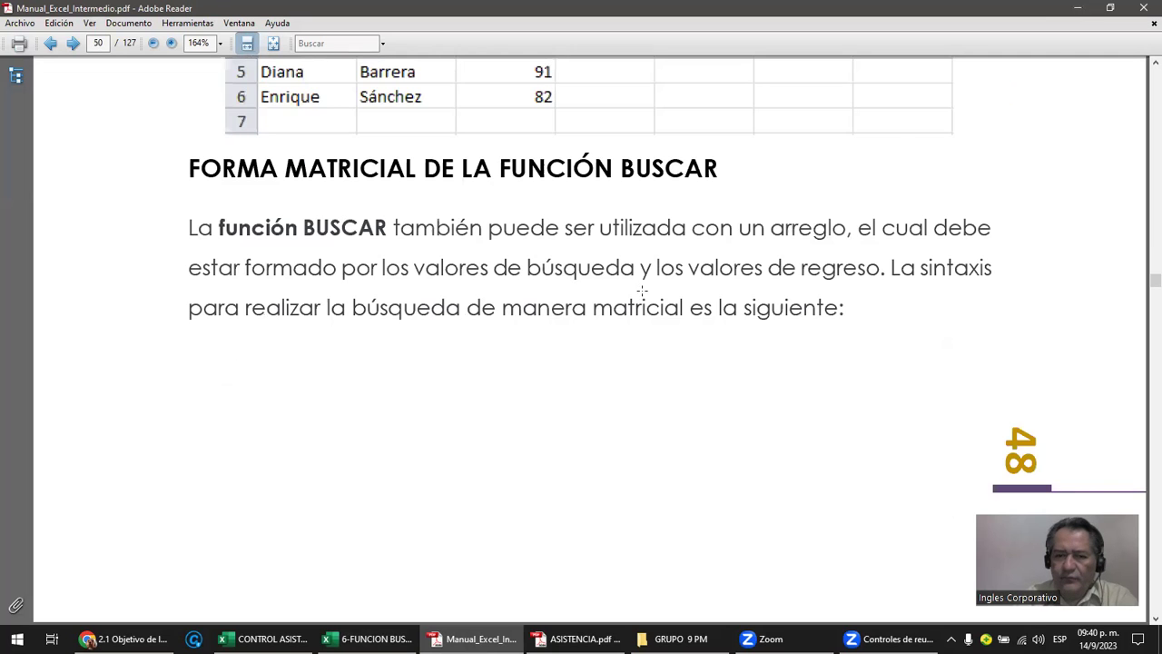
pyautogui.scroll(-5, 641, 290)
pyautogui.scroll(-5, 640, 290)
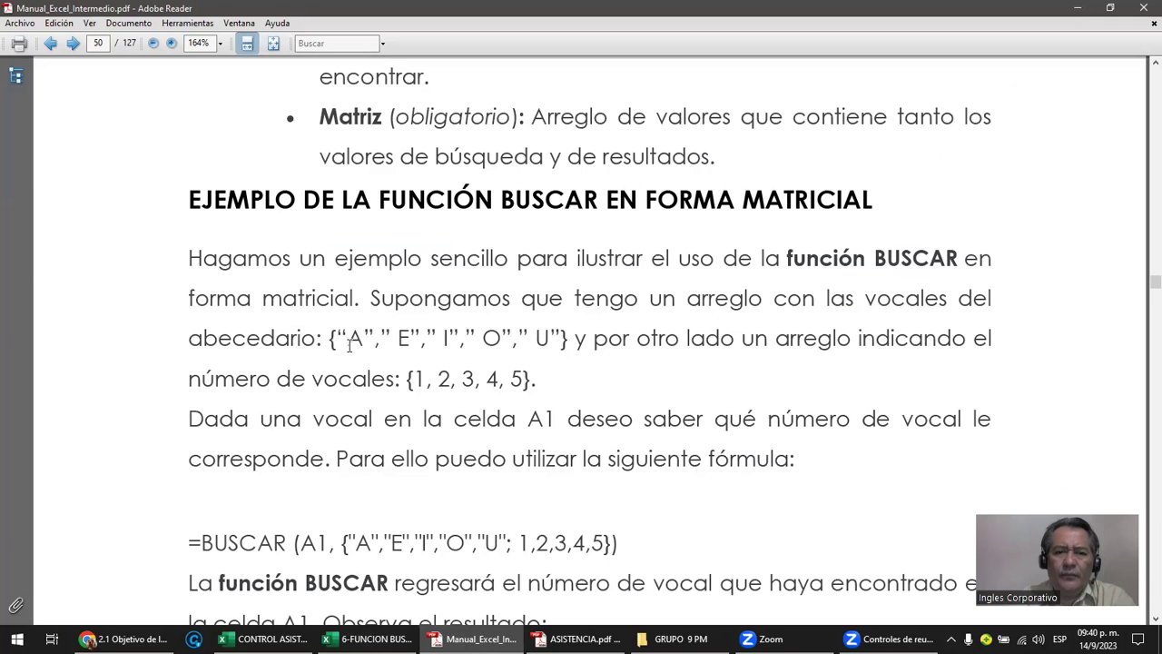
pyautogui.scroll(-1, 349, 345)
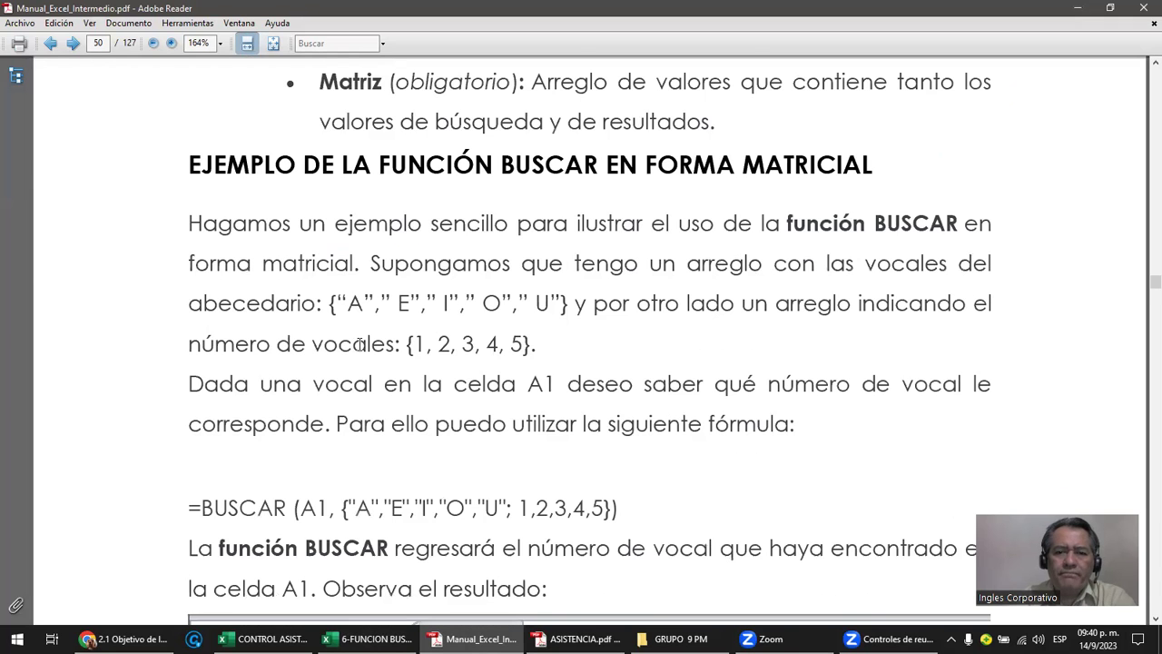
pyautogui.scroll(-1, 361, 344)
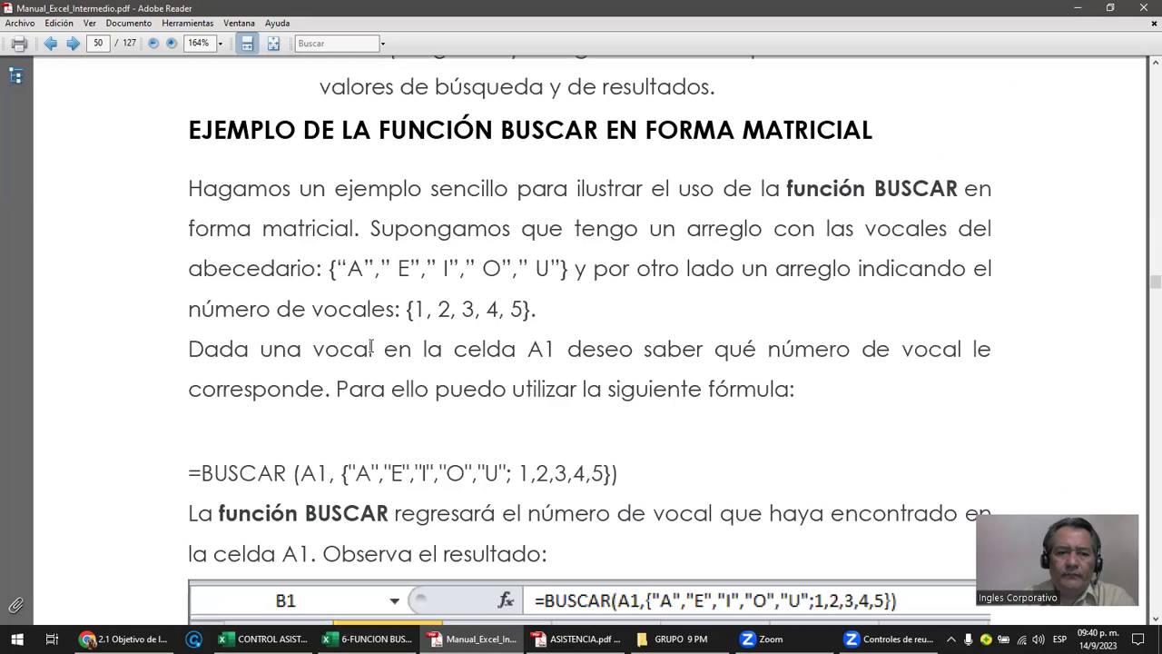
pyautogui.scroll(-1, 375, 348)
pyautogui.scroll(-3, 375, 351)
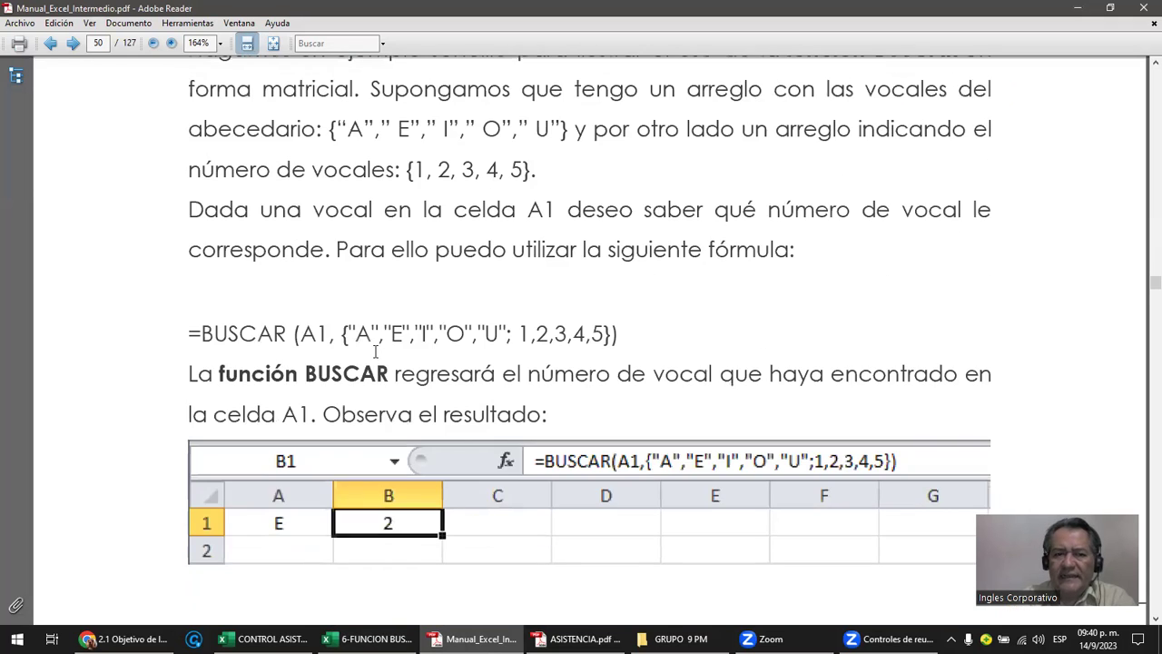
pyautogui.moveTo(189, 330); pyautogui.dragTo(620, 330)
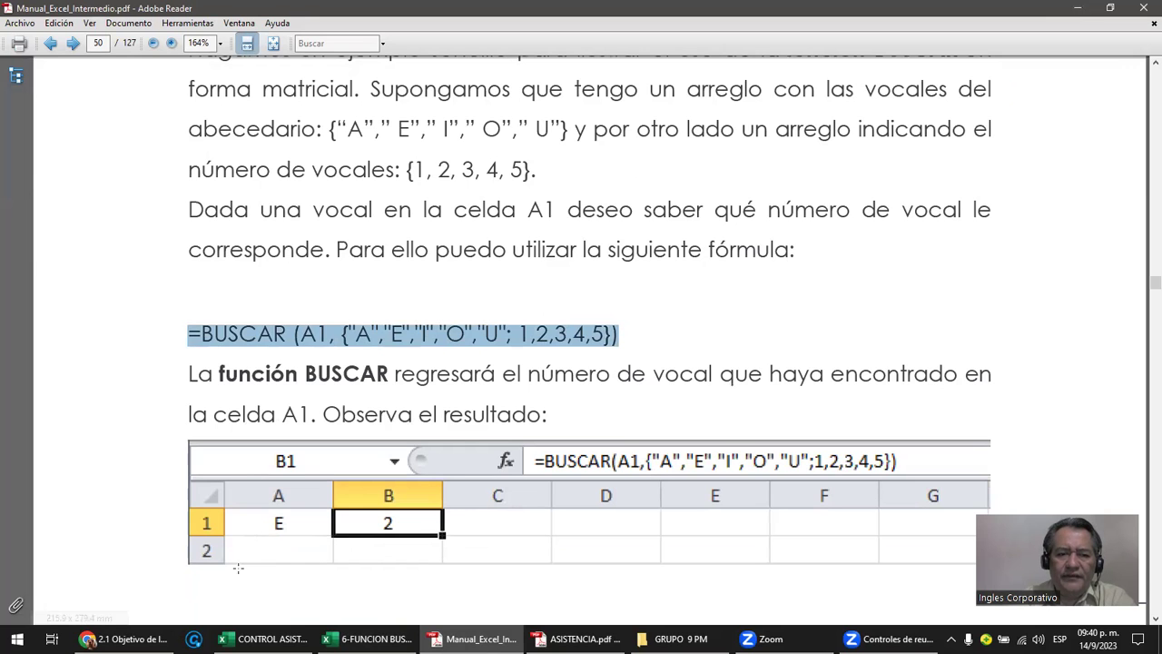
# - Review the matrix and vector BUSCAR lines on FUNCIONES DE BUSQUEDA, then open the BUSCAR MATRIZ sheet
pyautogui.click(367, 638)
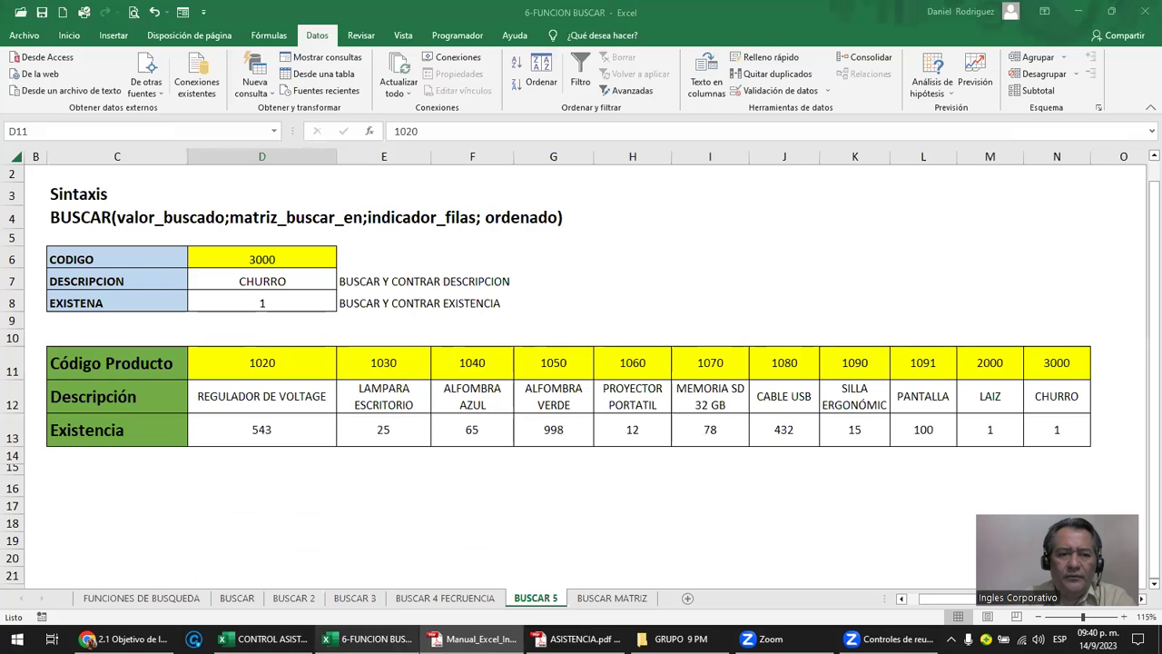
pyautogui.click(154, 597)
pyautogui.click(103, 260)
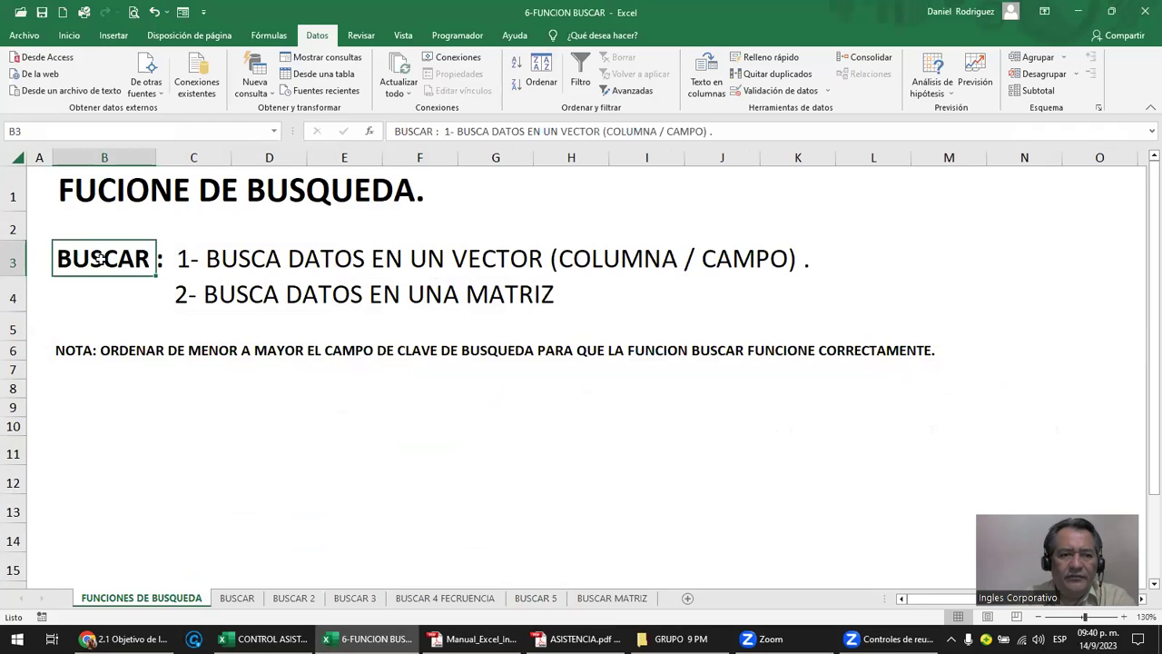
pyautogui.moveTo(181, 284); pyautogui.dragTo(547, 289)
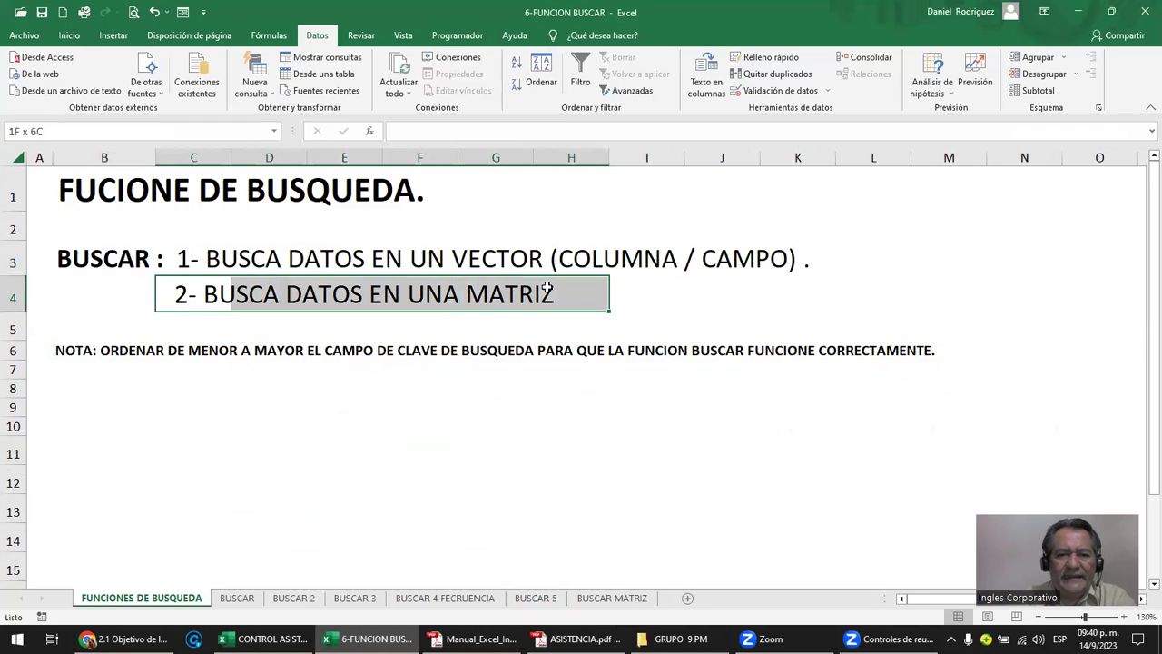
pyautogui.moveTo(231, 259); pyautogui.dragTo(779, 251)
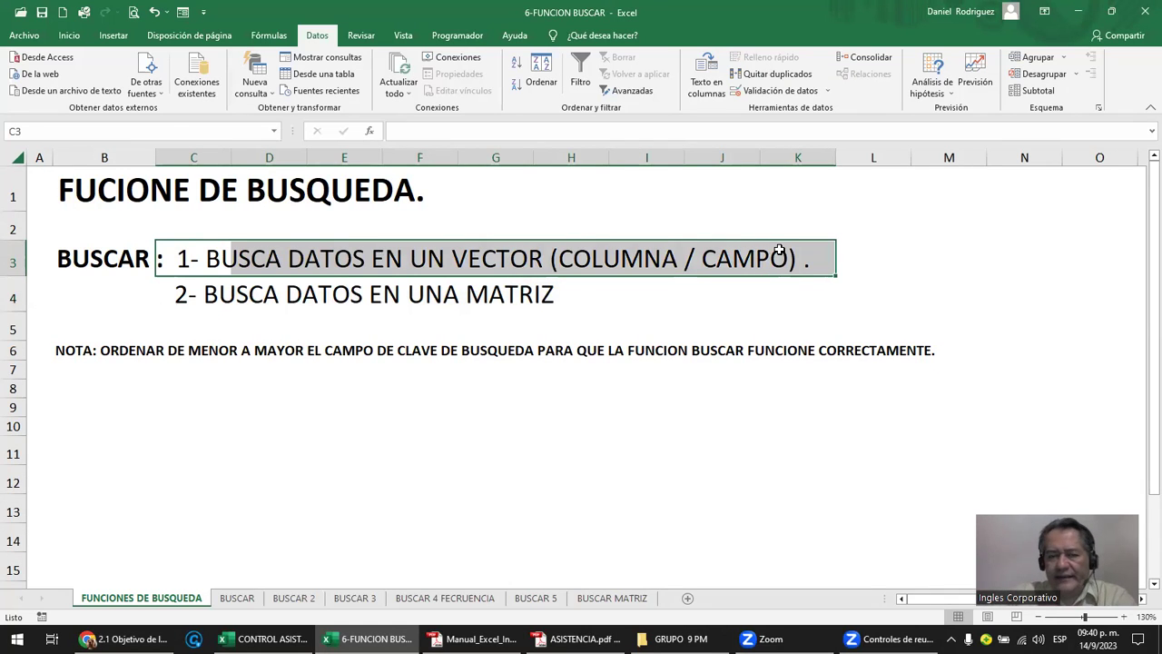
pyautogui.click(259, 289)
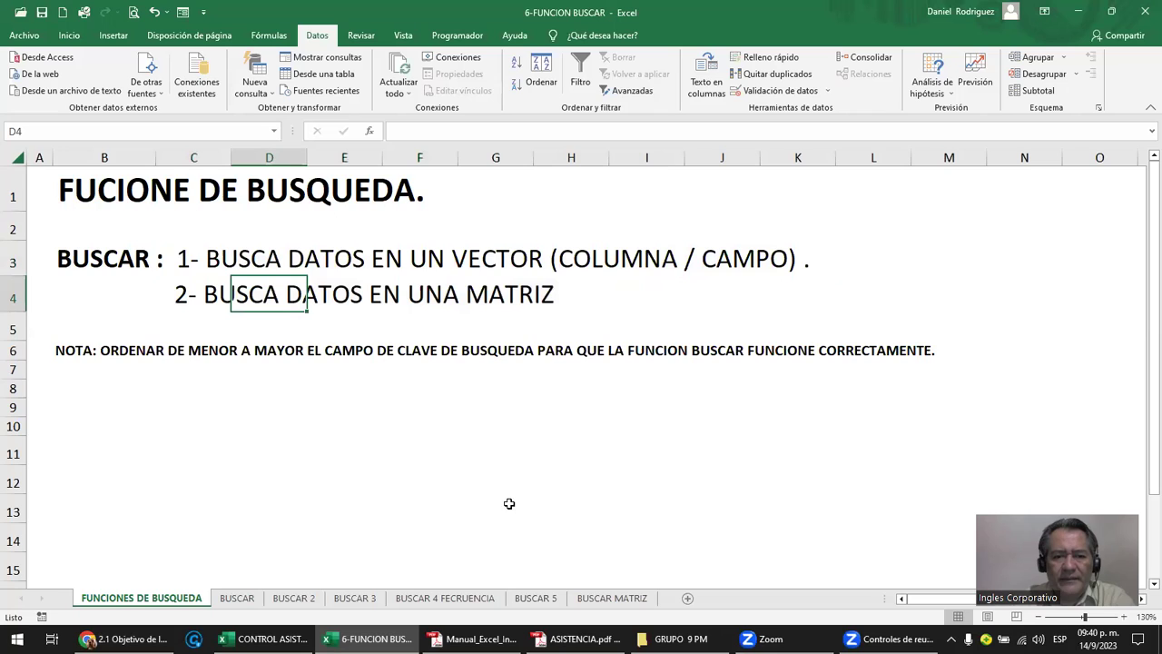
pyautogui.click(624, 597)
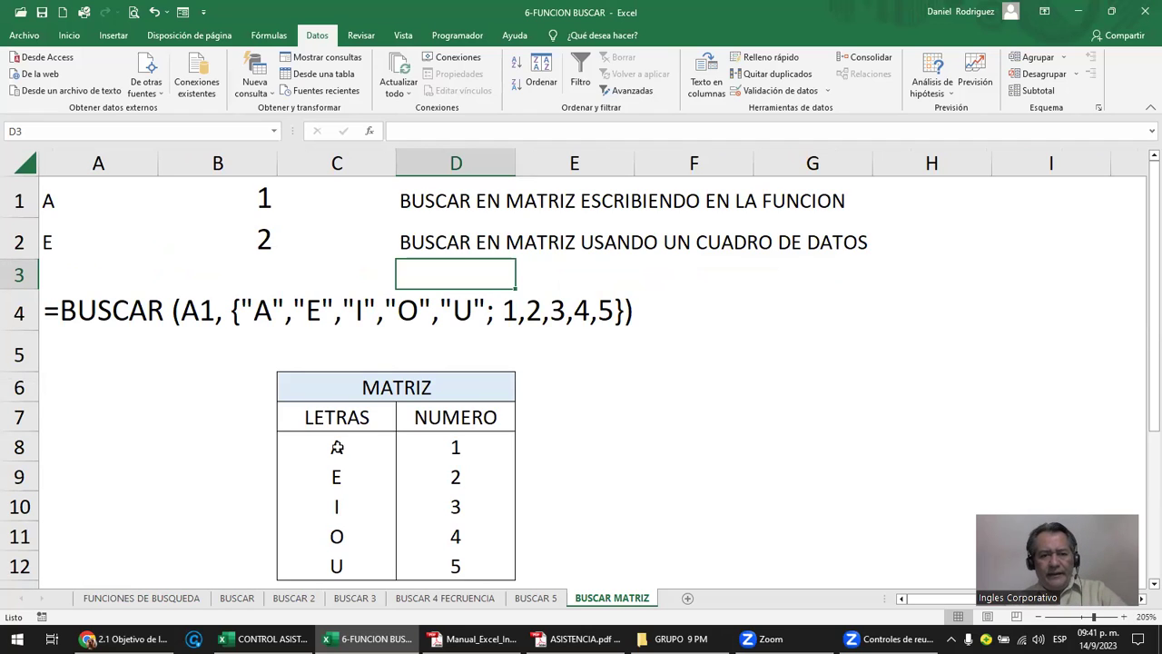
# - Highlight the LETRAS values C8:C12 and then the whole MATRIZ table C8:D12
pyautogui.click(336, 447)
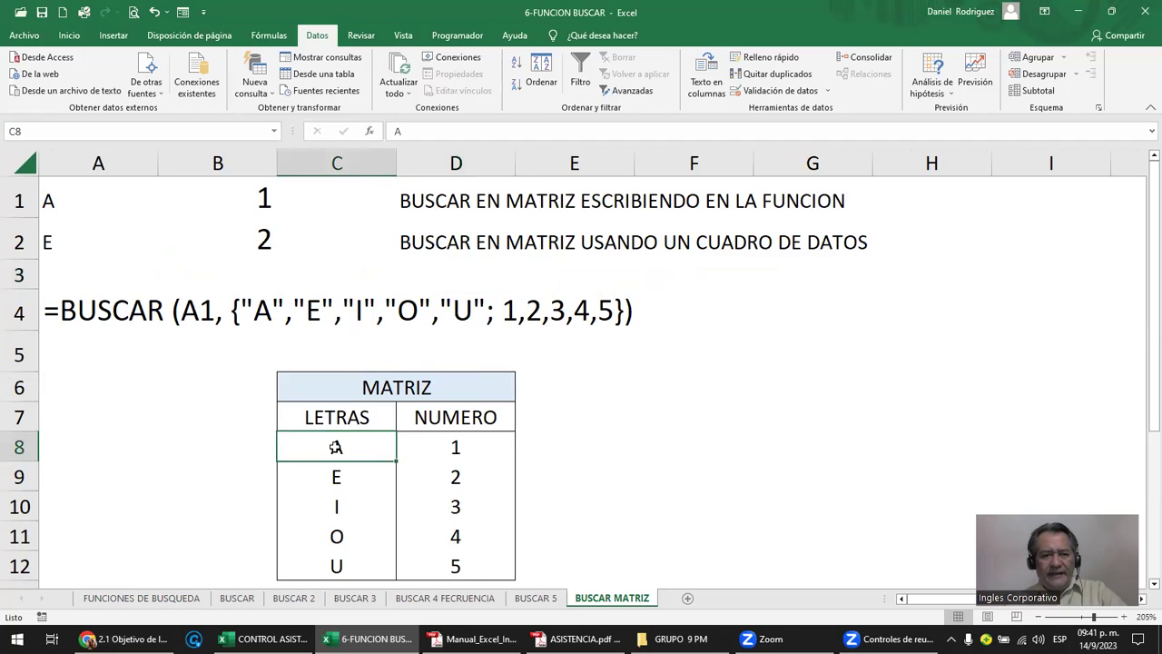
pyautogui.moveTo(336, 447); pyautogui.dragTo(343, 558)
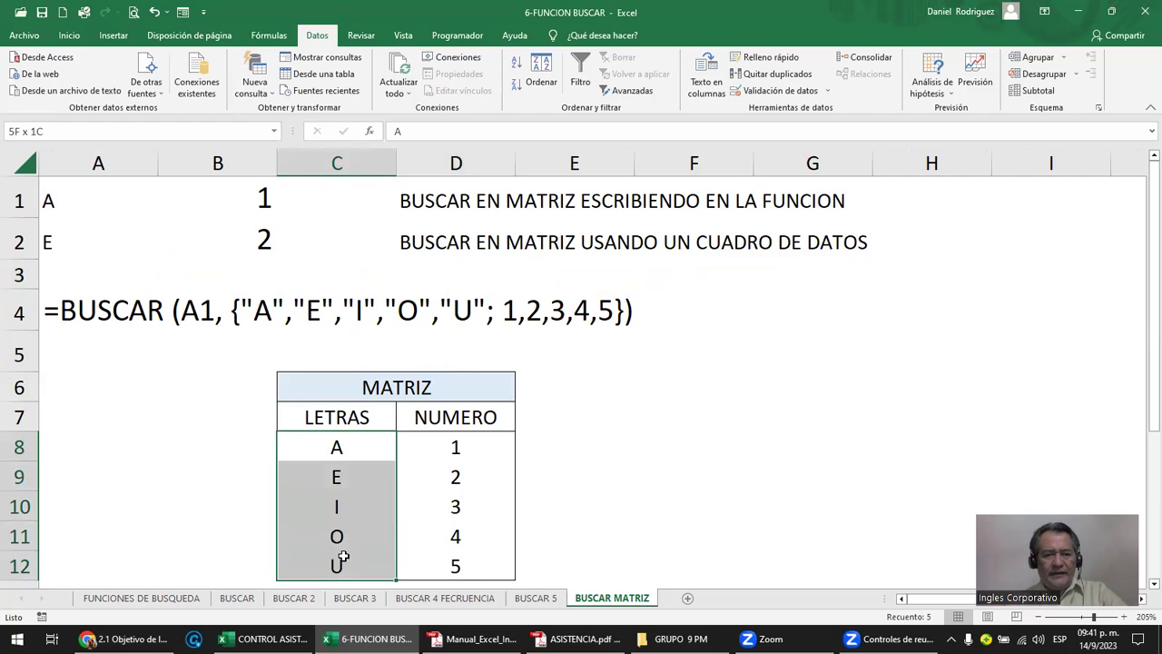
pyautogui.moveTo(343, 557); pyautogui.dragTo(343, 557)
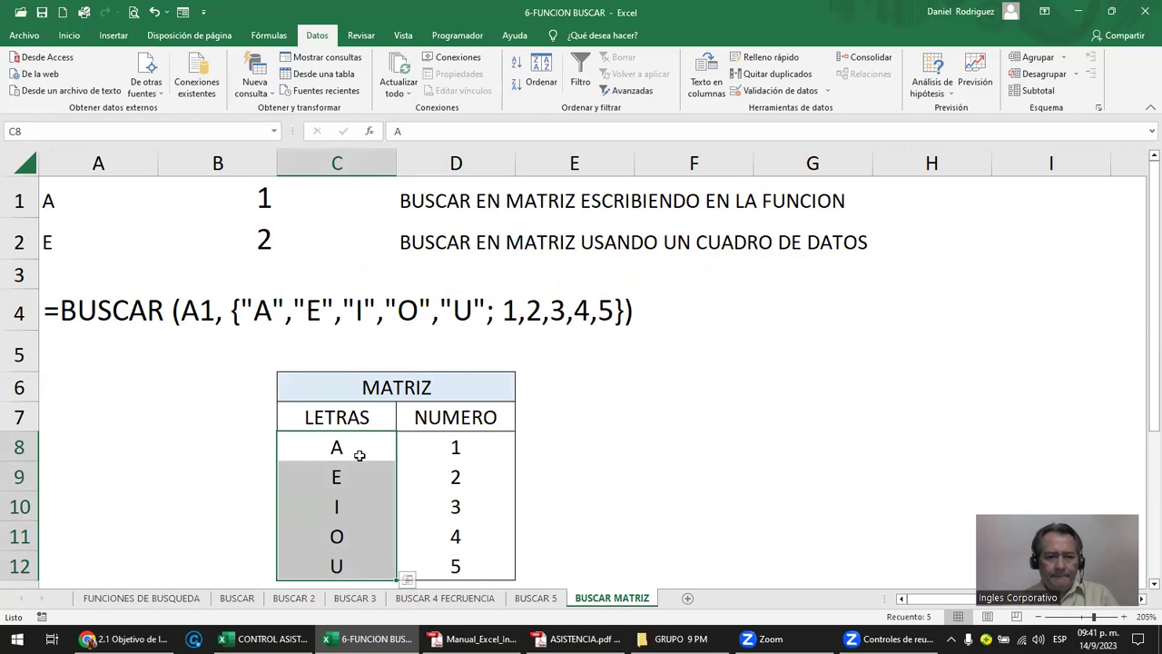
pyautogui.moveTo(368, 453); pyautogui.dragTo(453, 560)
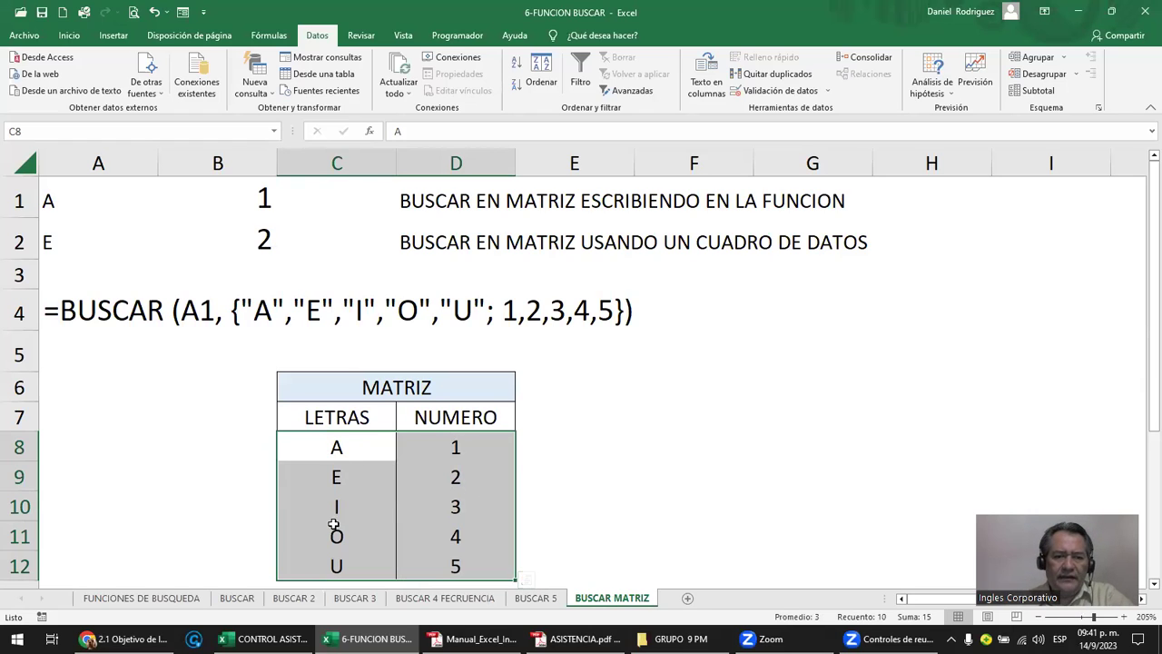
pyautogui.click(374, 457)
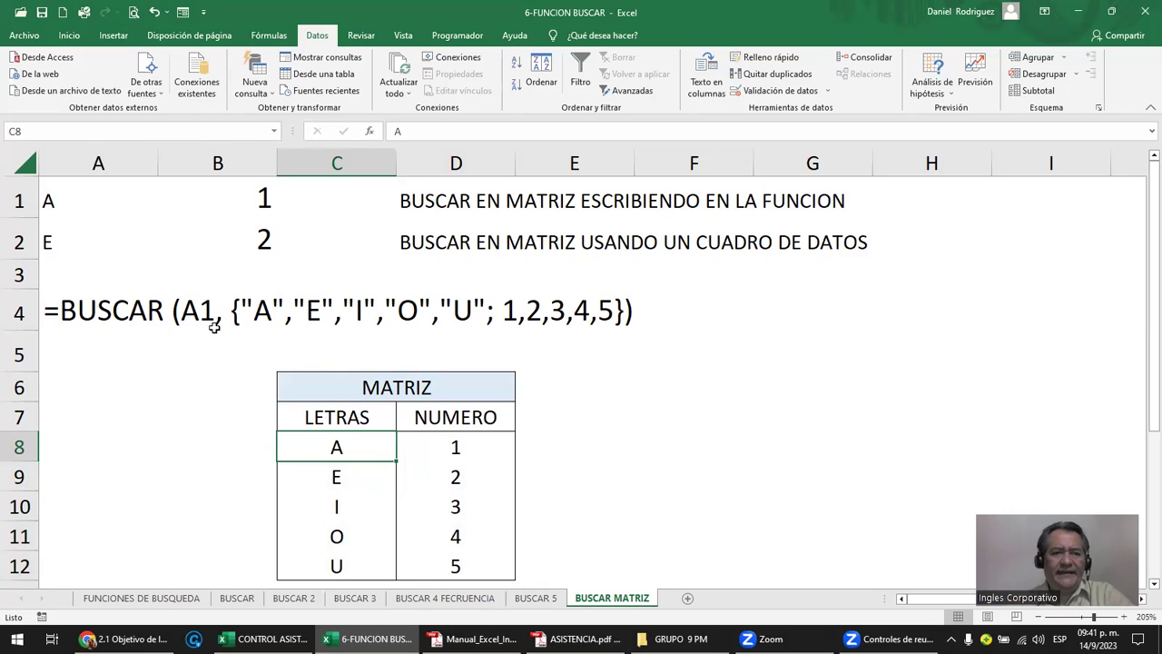
# - Point out A1, the LETRAS and NUMERO columns, and B4, ending with A1 selected
pyautogui.click(56, 201)
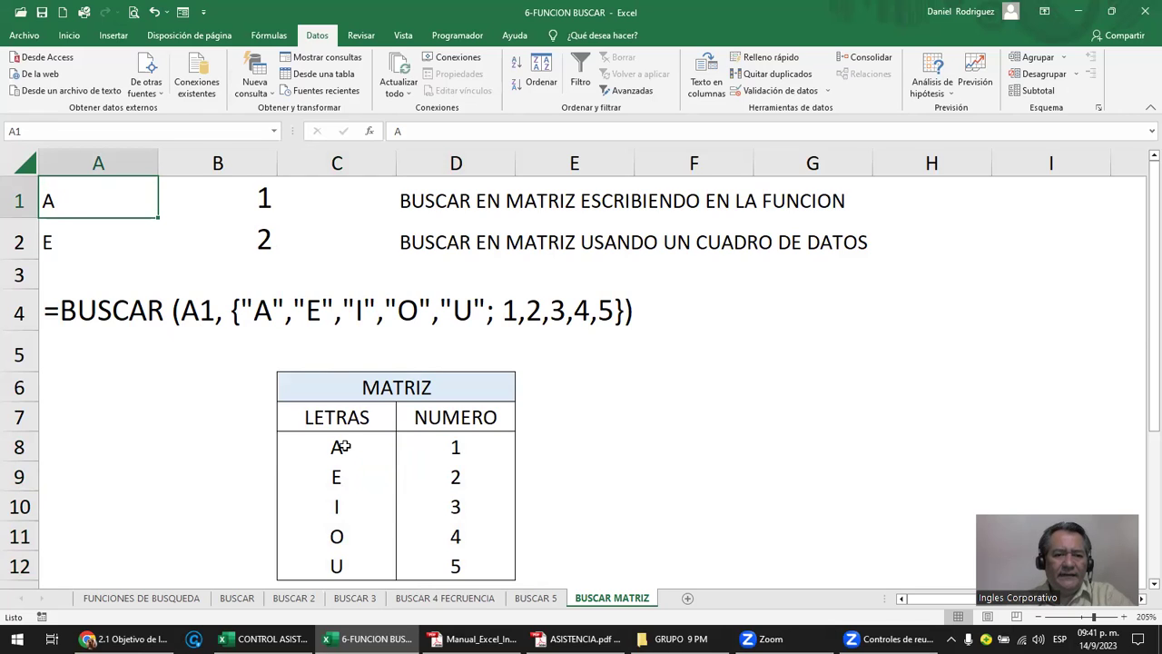
pyautogui.moveTo(342, 447); pyautogui.dragTo(337, 563)
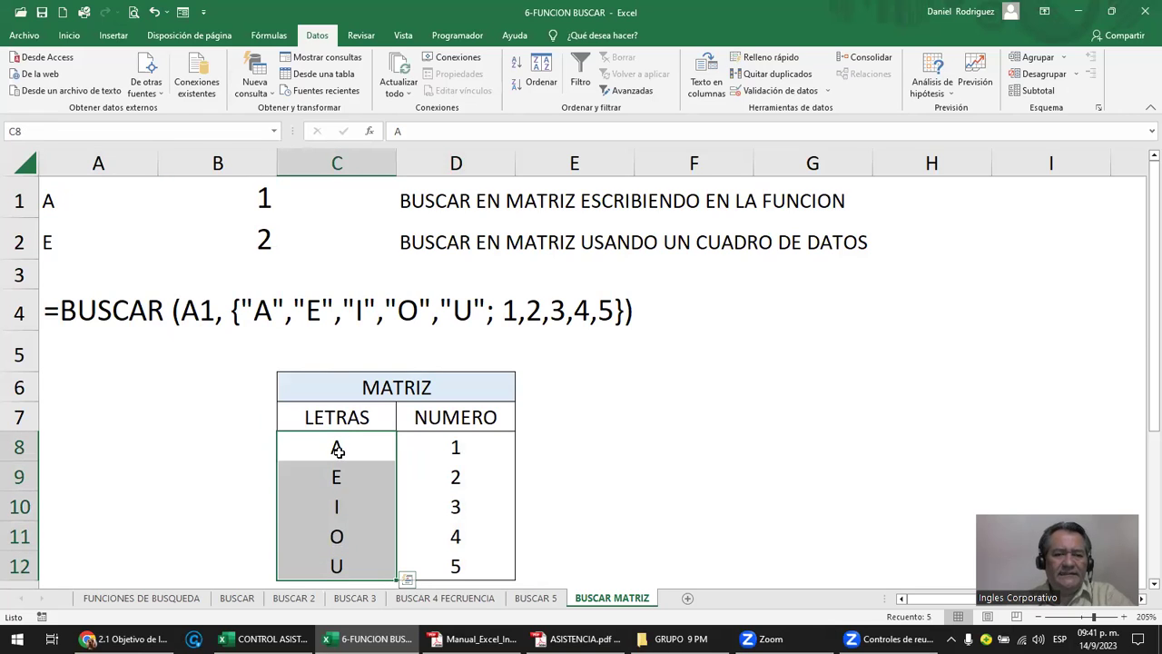
pyautogui.moveTo(454, 446); pyautogui.dragTo(455, 563)
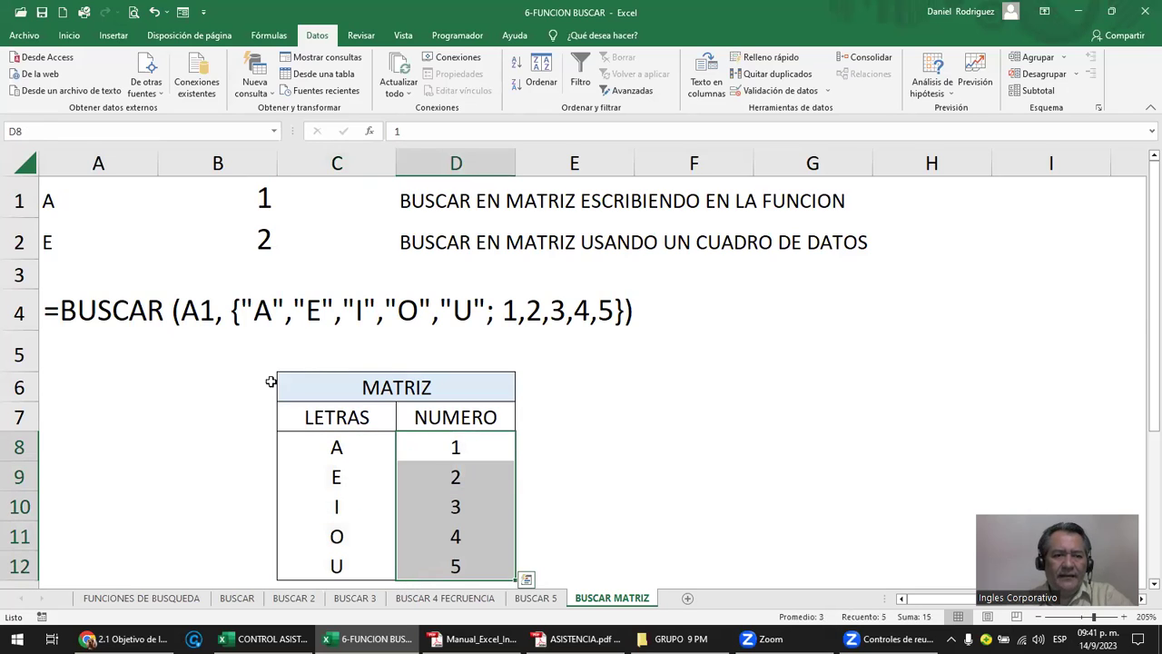
pyautogui.click(190, 308)
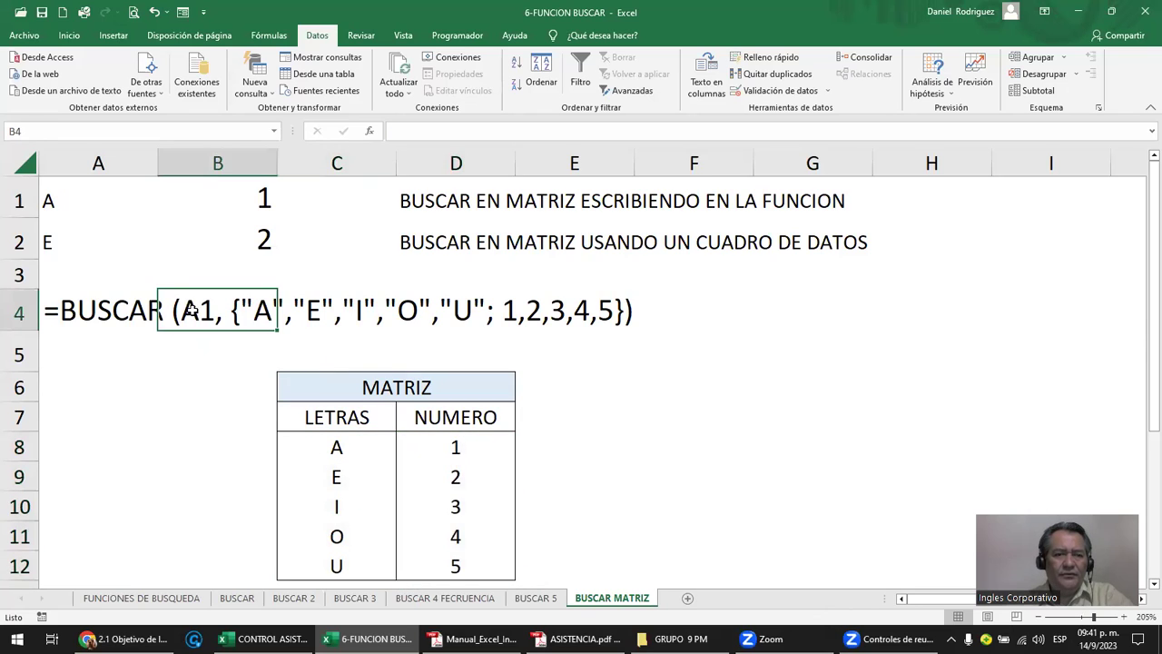
pyautogui.click(55, 202)
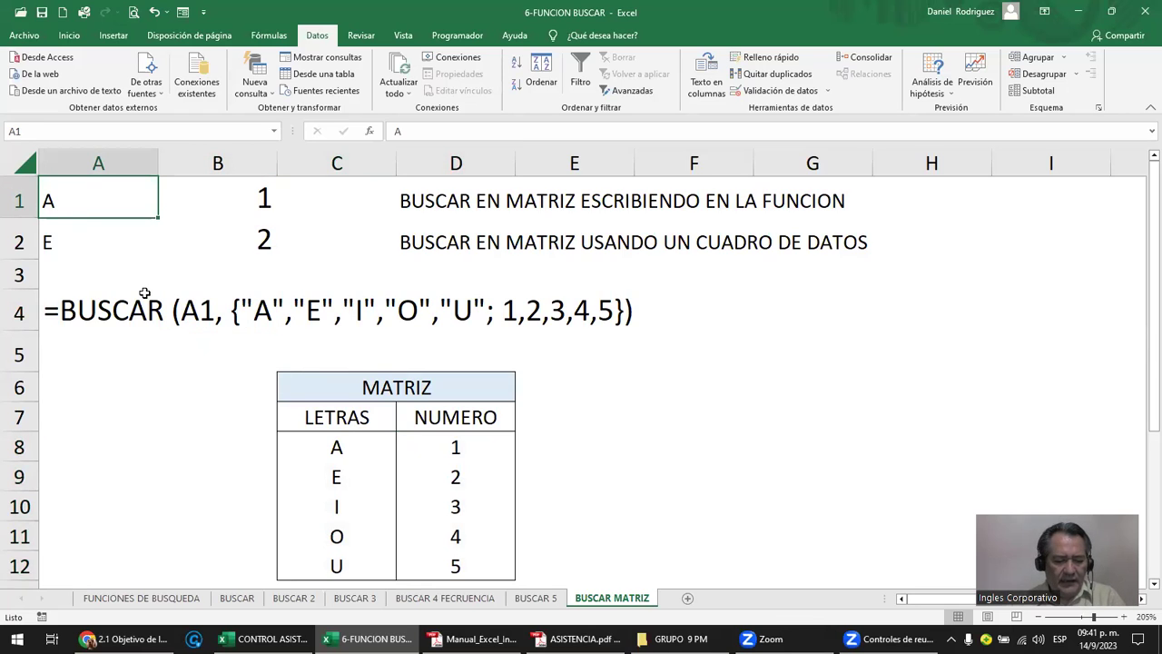
# - Change the lookup letter in A1 to E, check B1's formula, then change A1 to I
pyautogui.write('B')
pyautogui.press('BackSpace')
pyautogui.write('E')
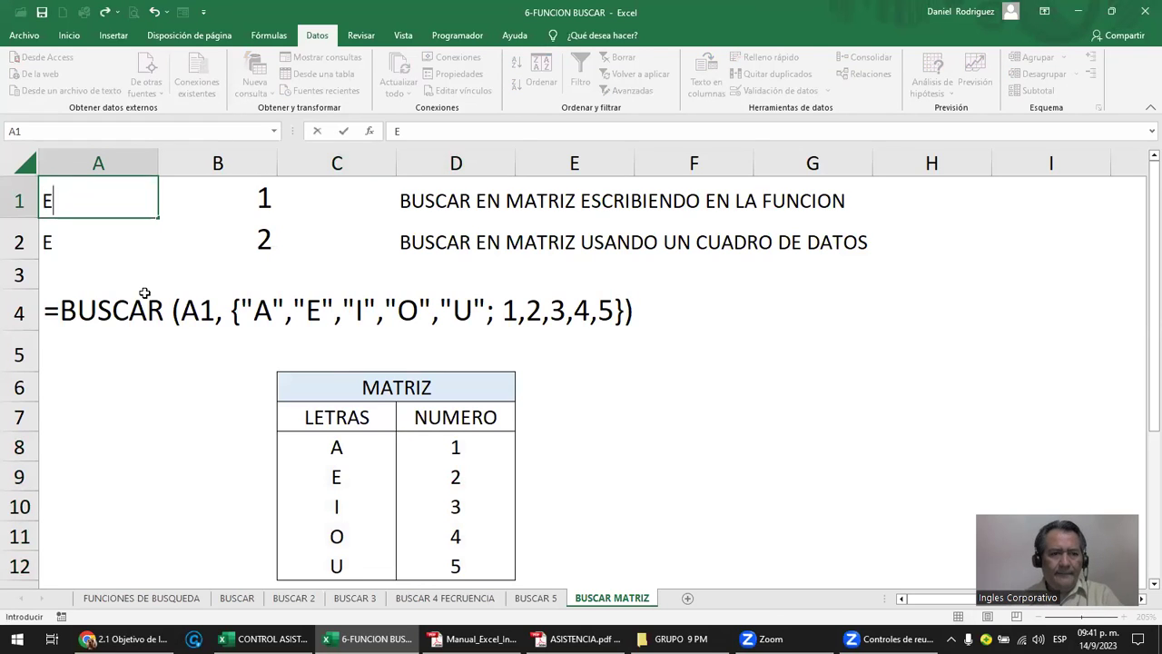
pyautogui.press('Return')
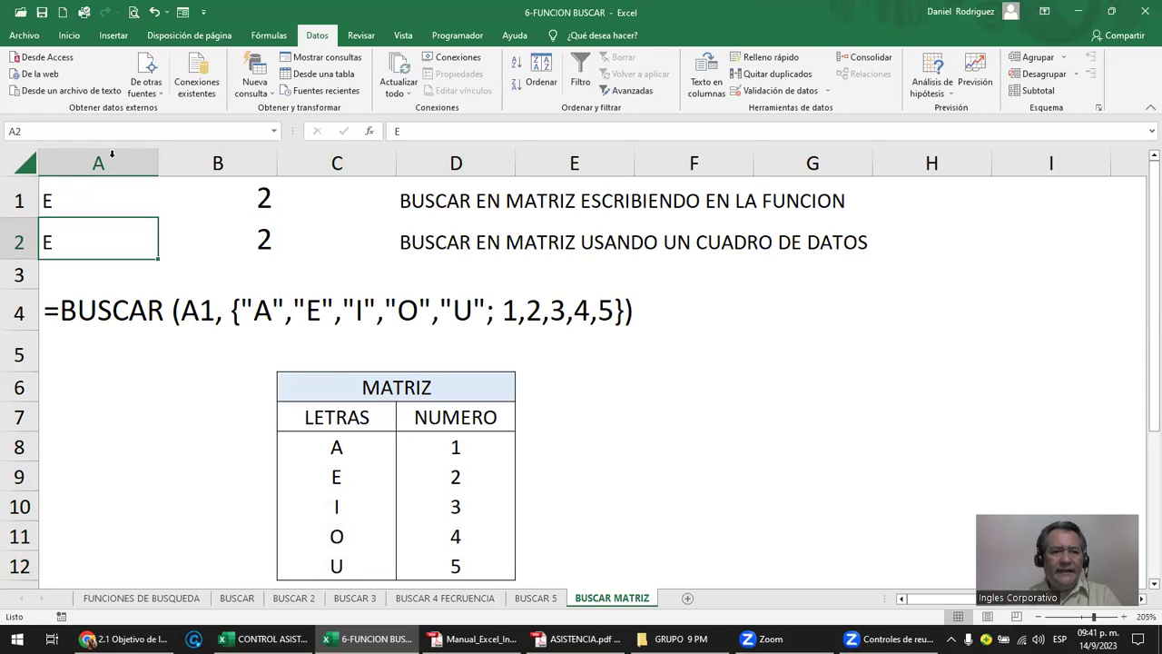
pyautogui.click(264, 197)
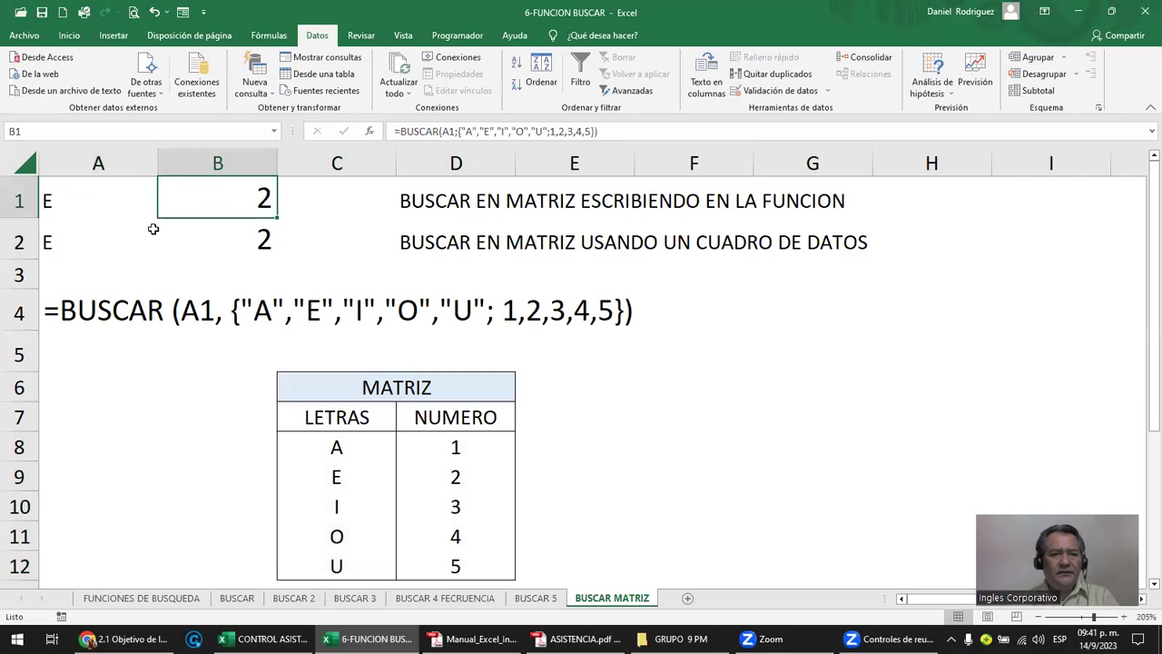
pyautogui.click(46, 242)
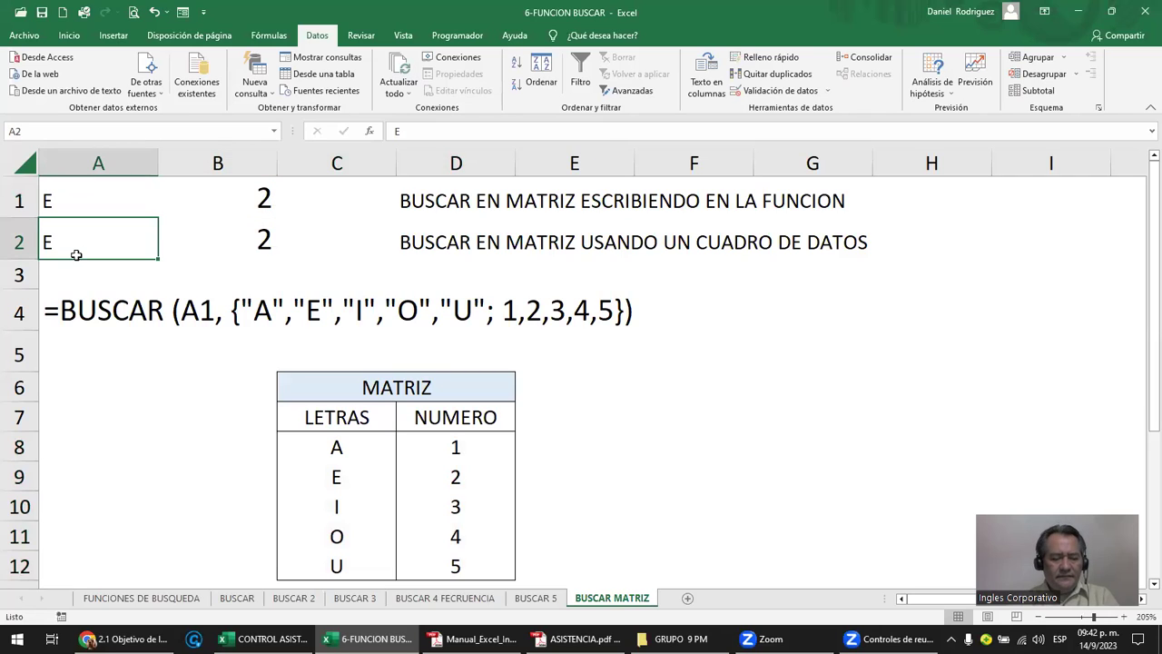
pyautogui.click(64, 213)
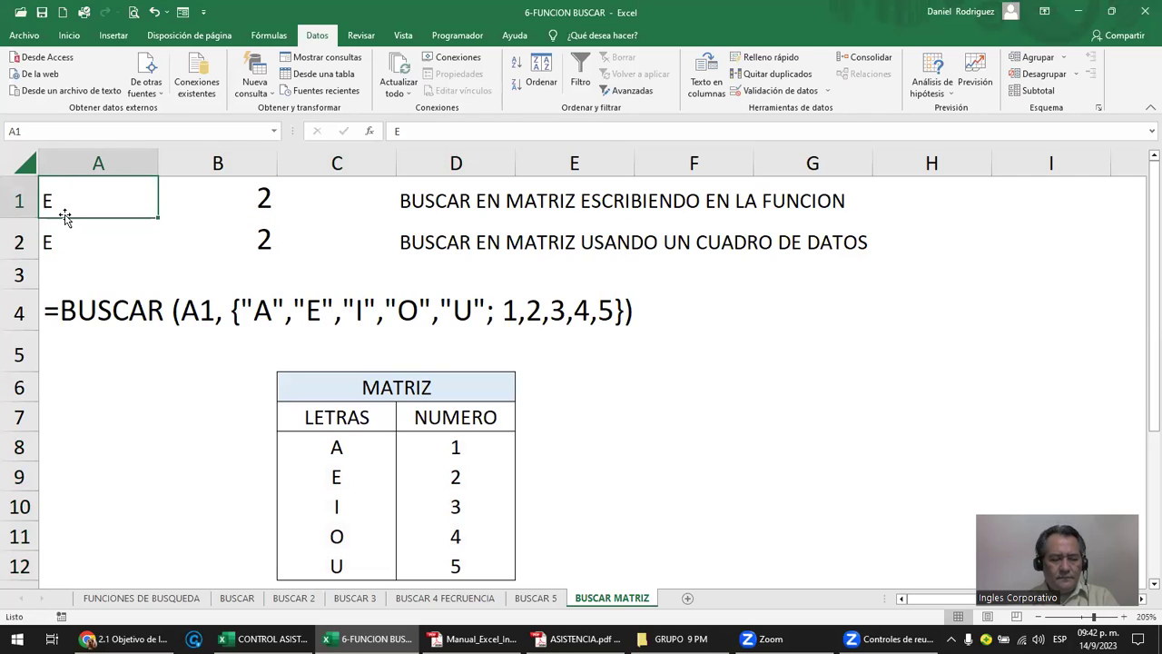
pyautogui.write('I')
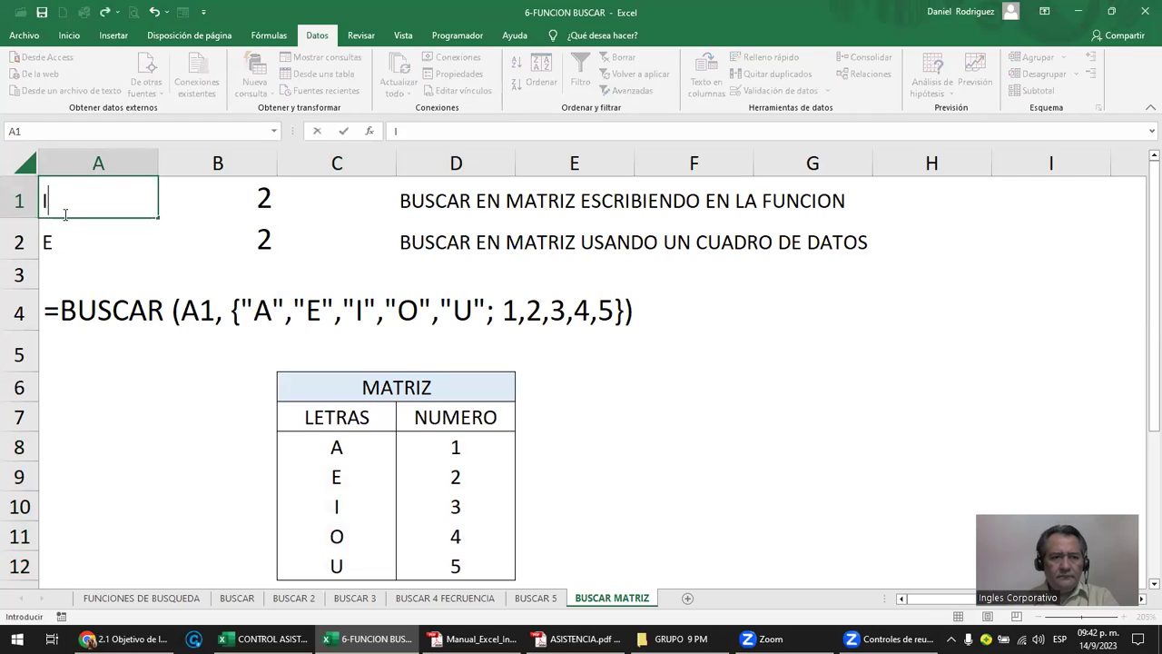
pyautogui.press('Return')
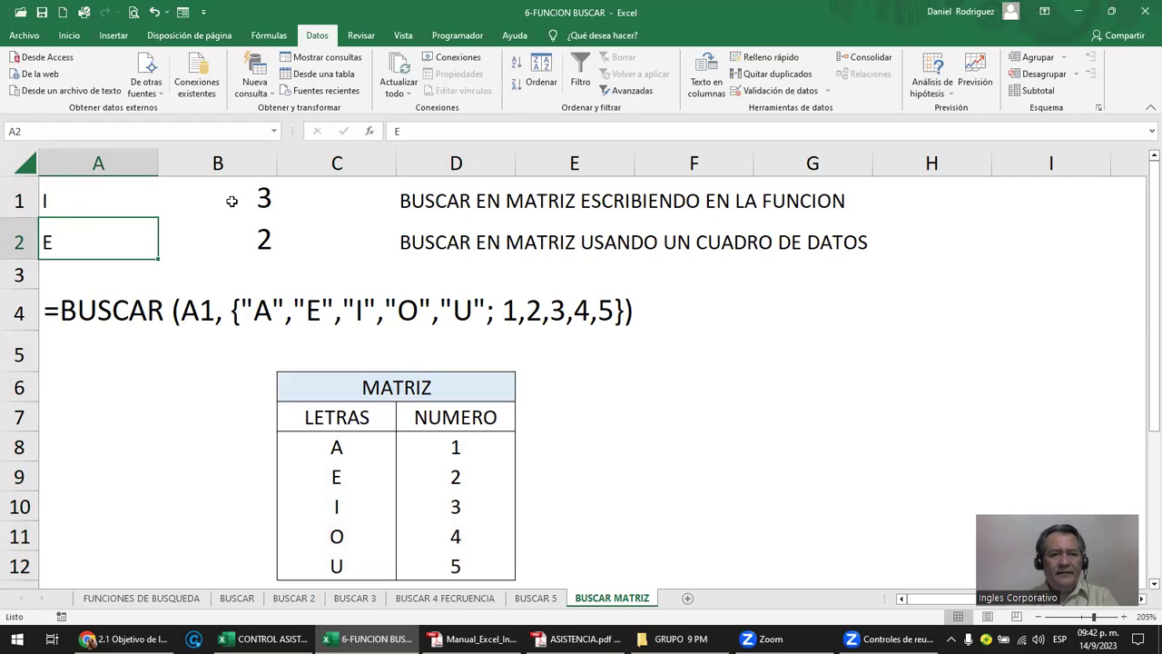
# - Fill A1:B1 with yellow and review B1's lookup formula and the A4 formula text
pyautogui.moveTo(57, 195); pyautogui.dragTo(226, 195)
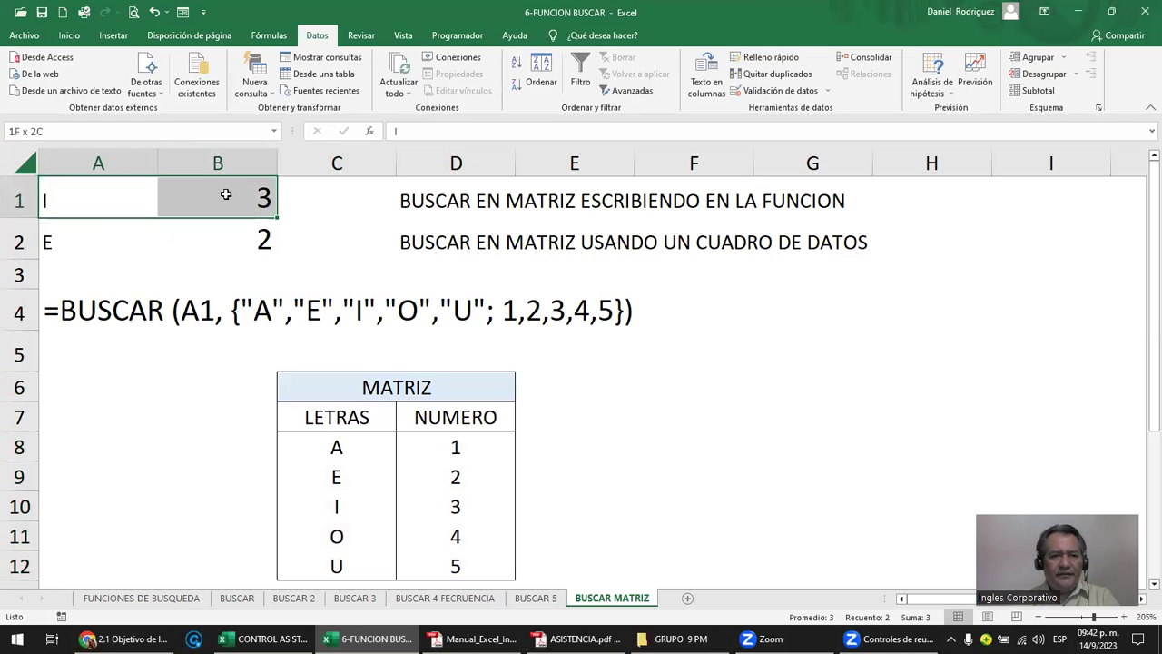
pyautogui.click(69, 35)
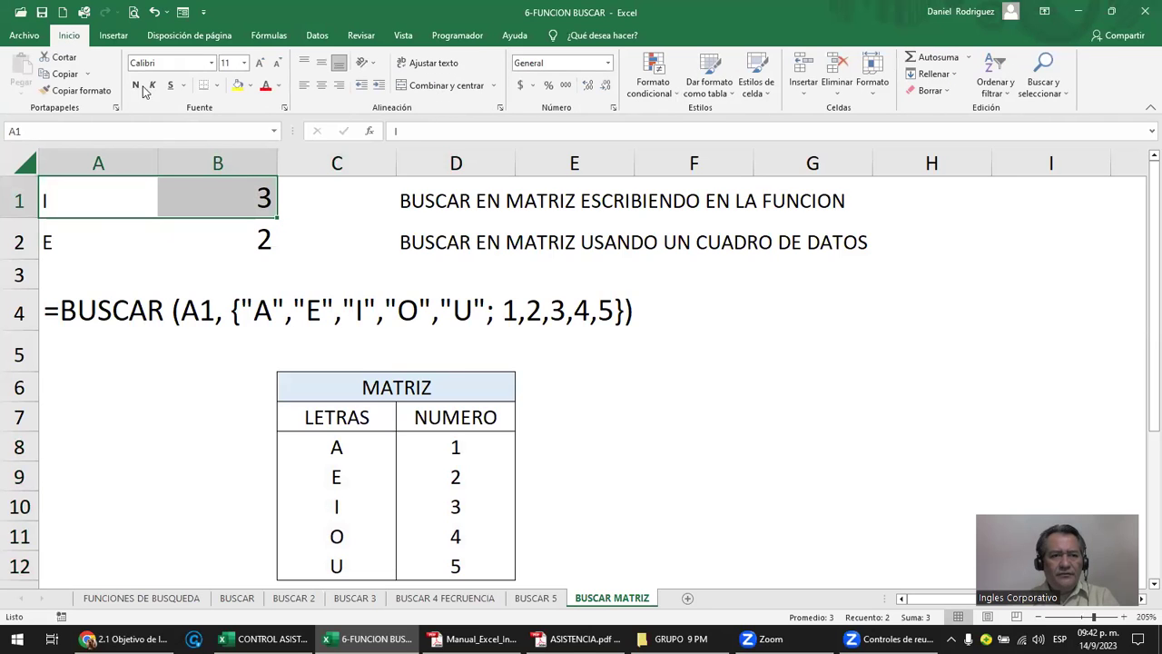
pyautogui.click(237, 85)
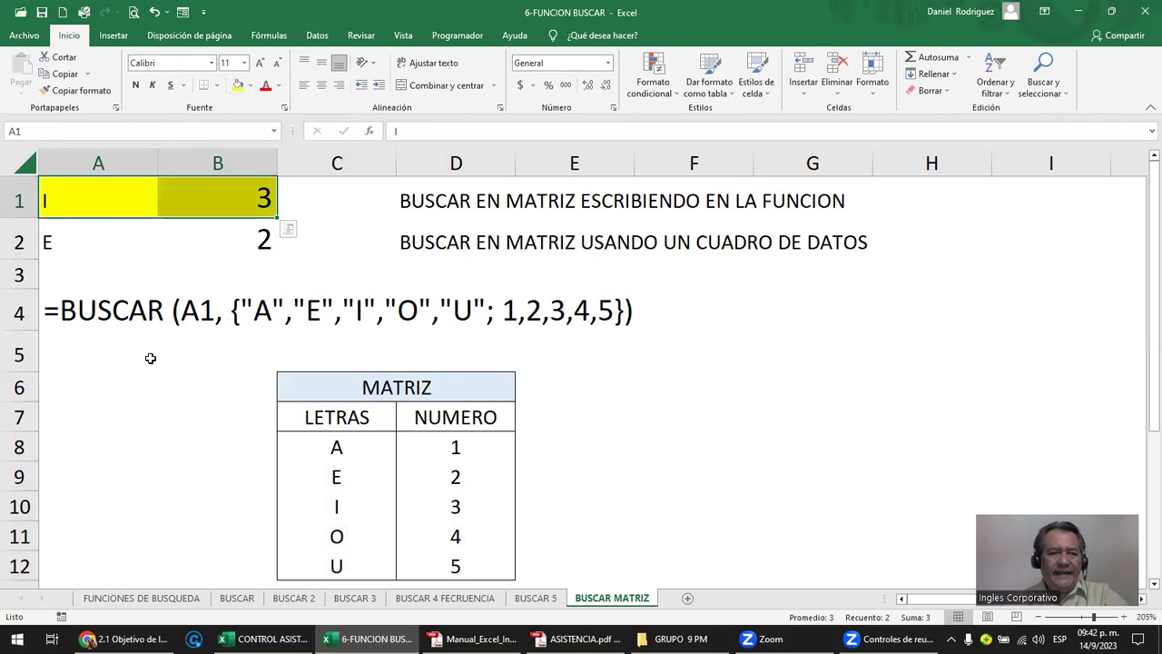
pyautogui.click(245, 197)
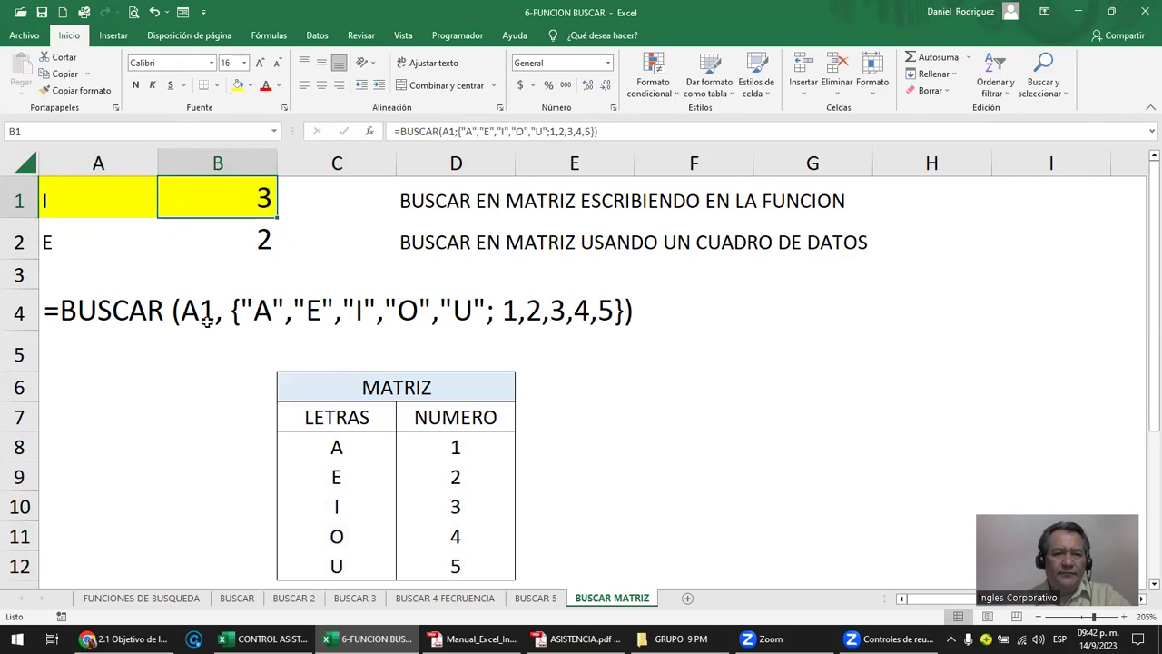
pyautogui.click(94, 314)
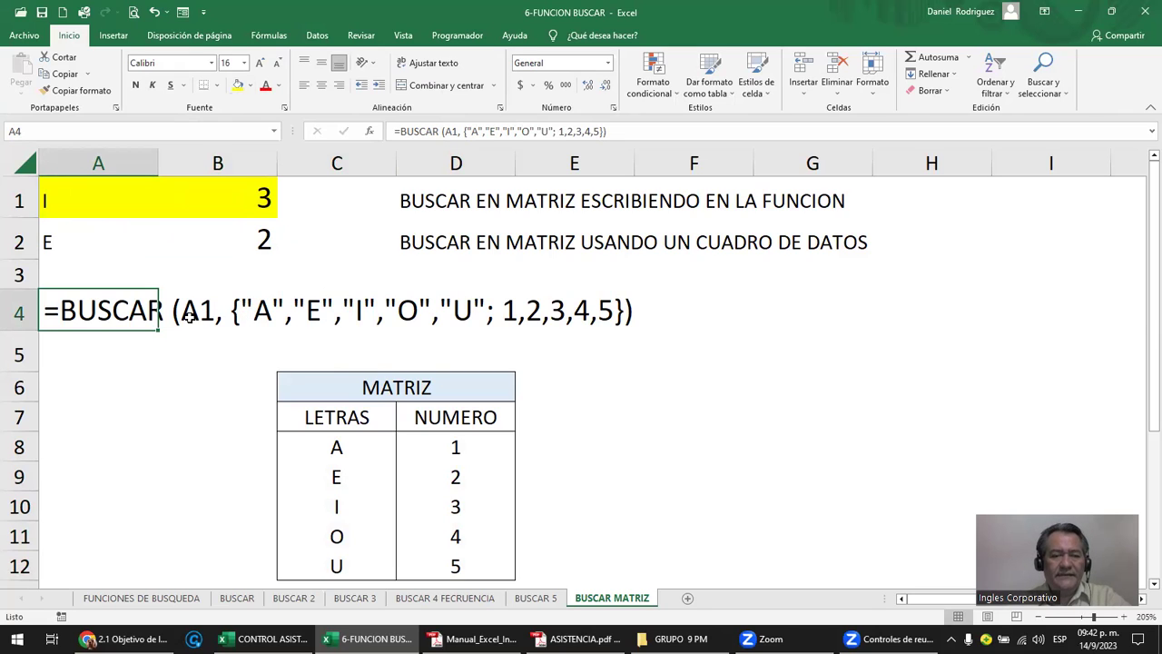
pyautogui.click(176, 354)
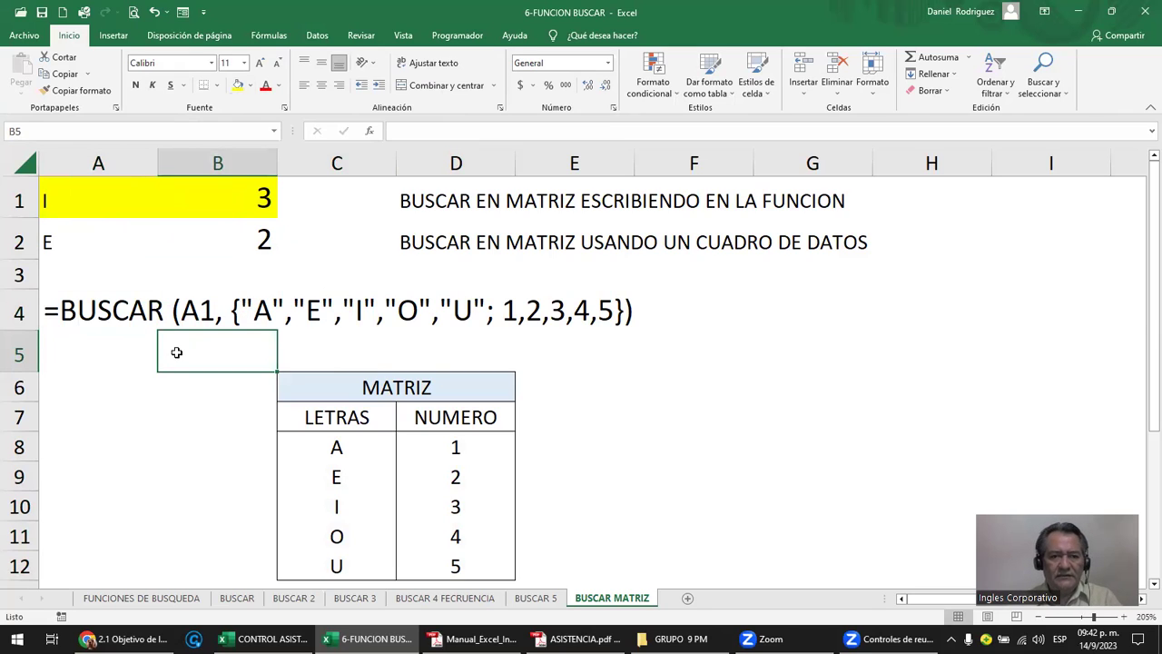
pyautogui.press('Left')
pyautogui.press('Down')
pyautogui.write('=BUSCAR(')
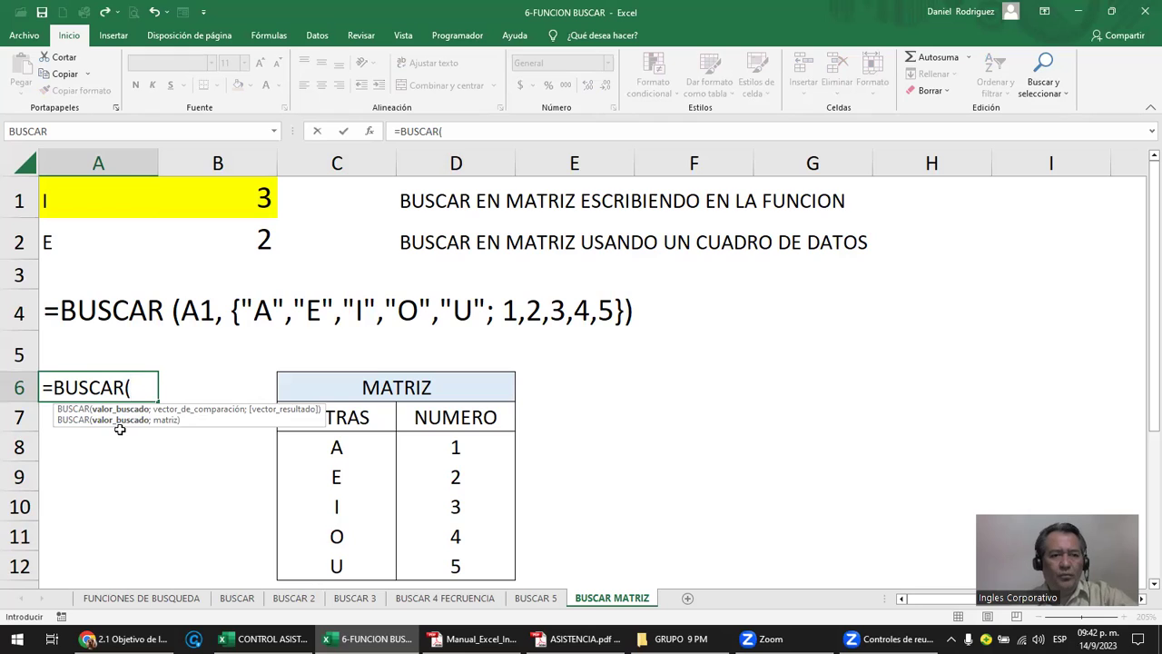
pyautogui.write('A1')
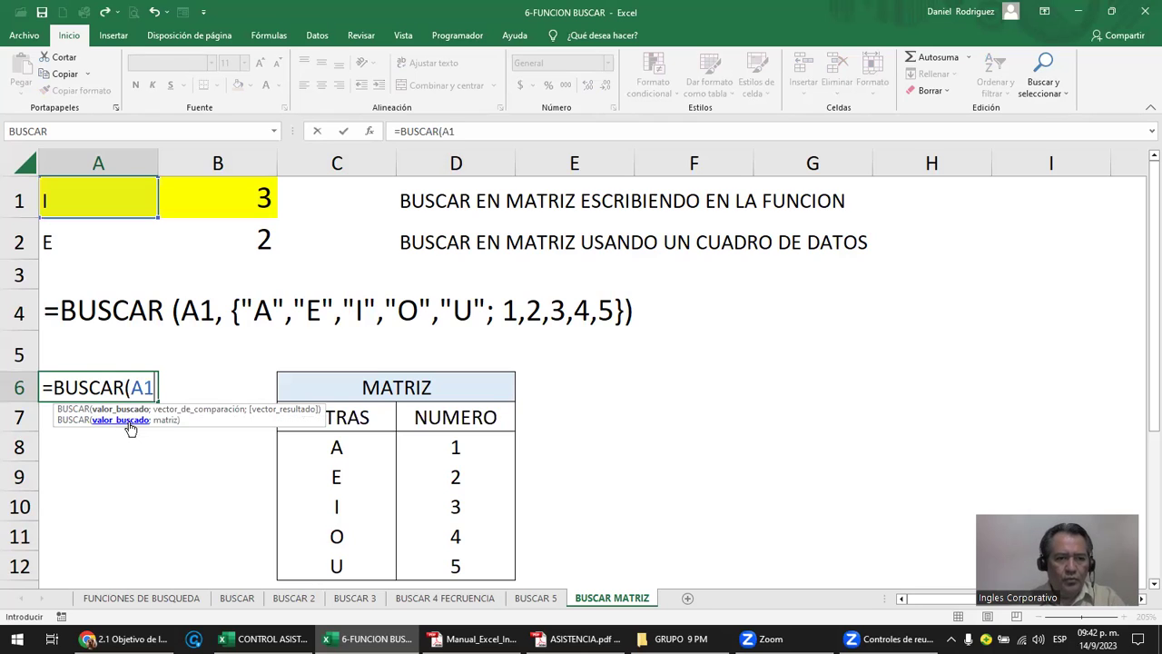
pyautogui.write(';')
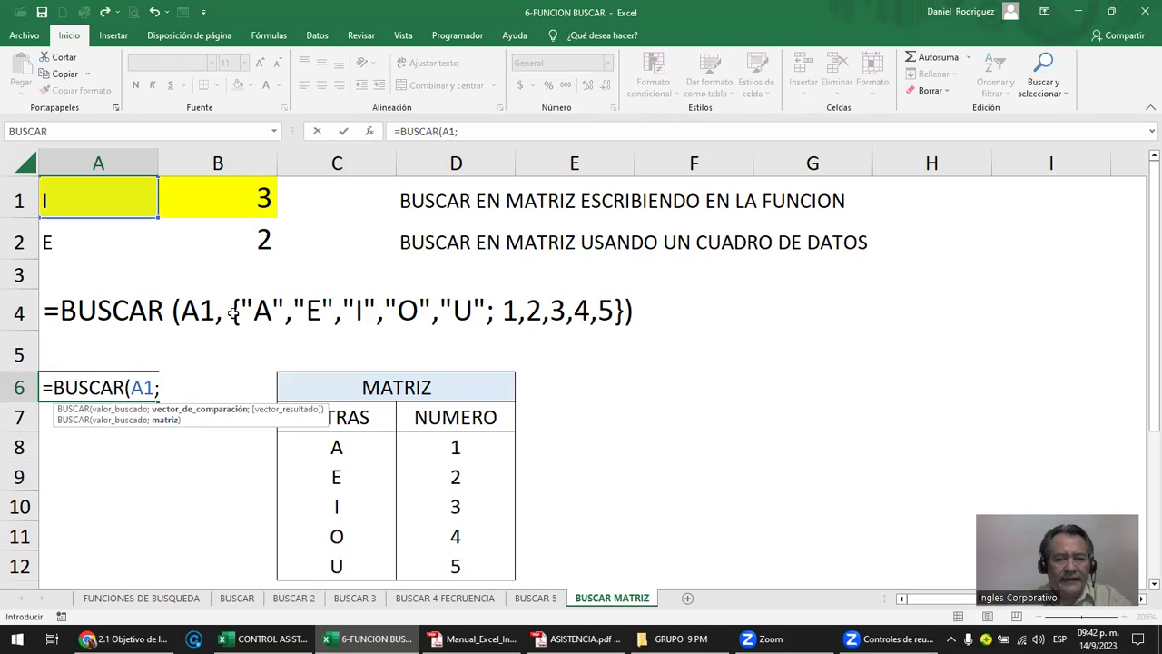
pyautogui.click(72, 317)
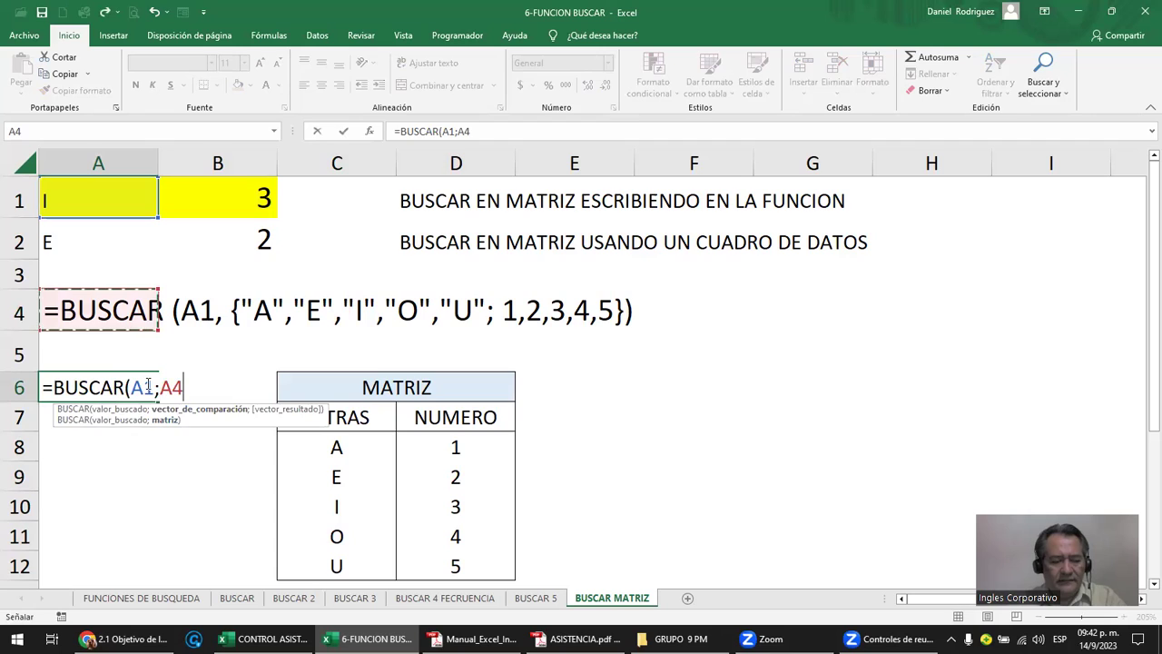
pyautogui.press('Escape')
pyautogui.click(233, 312)
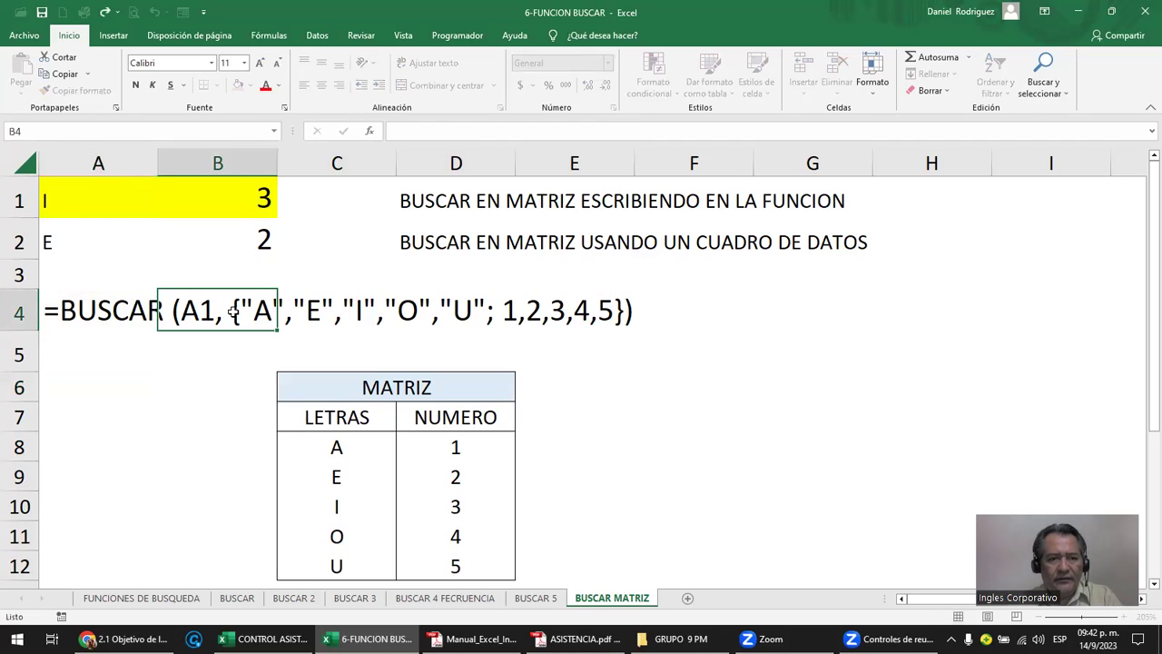
pyautogui.click(87, 306)
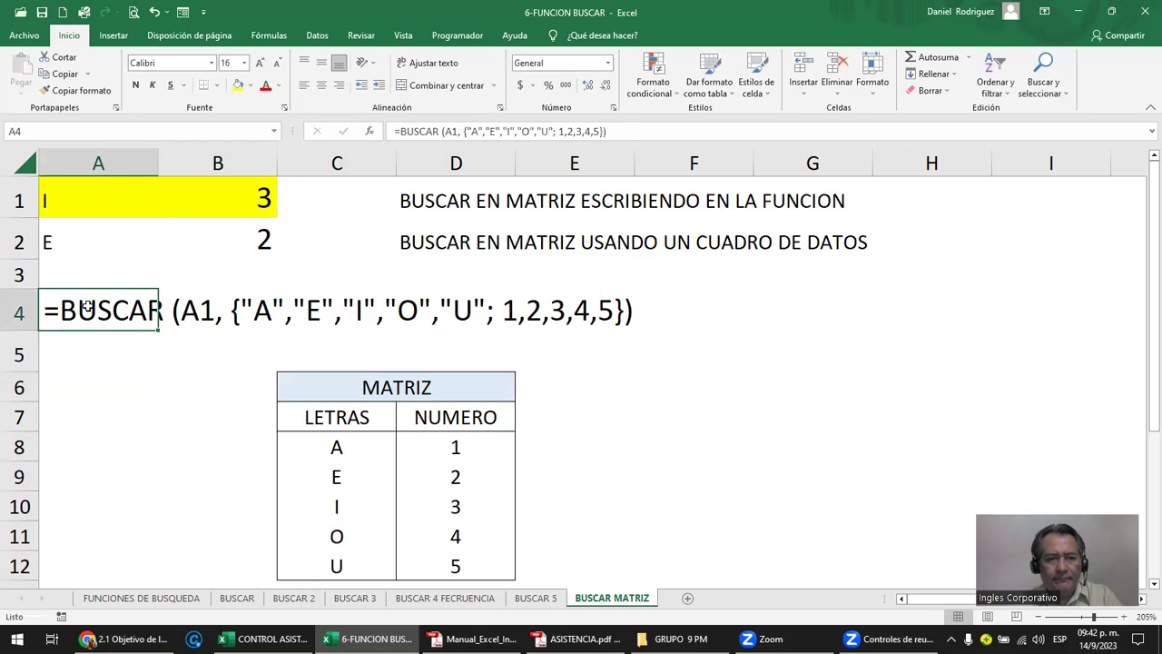
pyautogui.moveTo(464, 132); pyautogui.dragTo(613, 145)
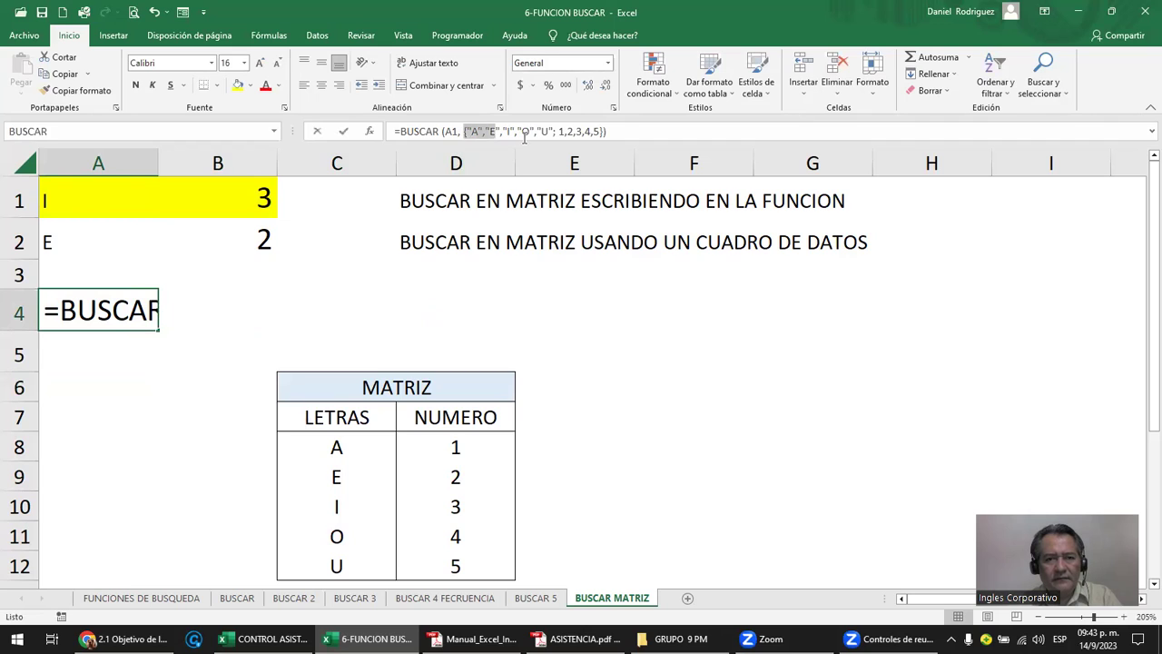
pyautogui.press('Escape')
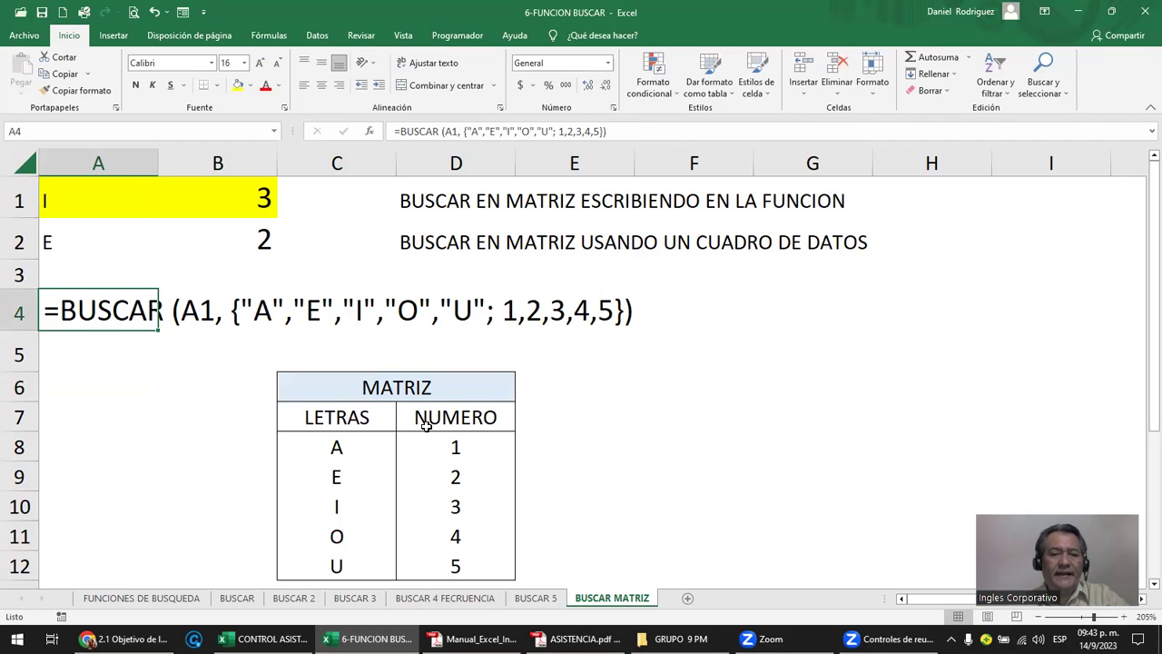
pyautogui.click(372, 447)
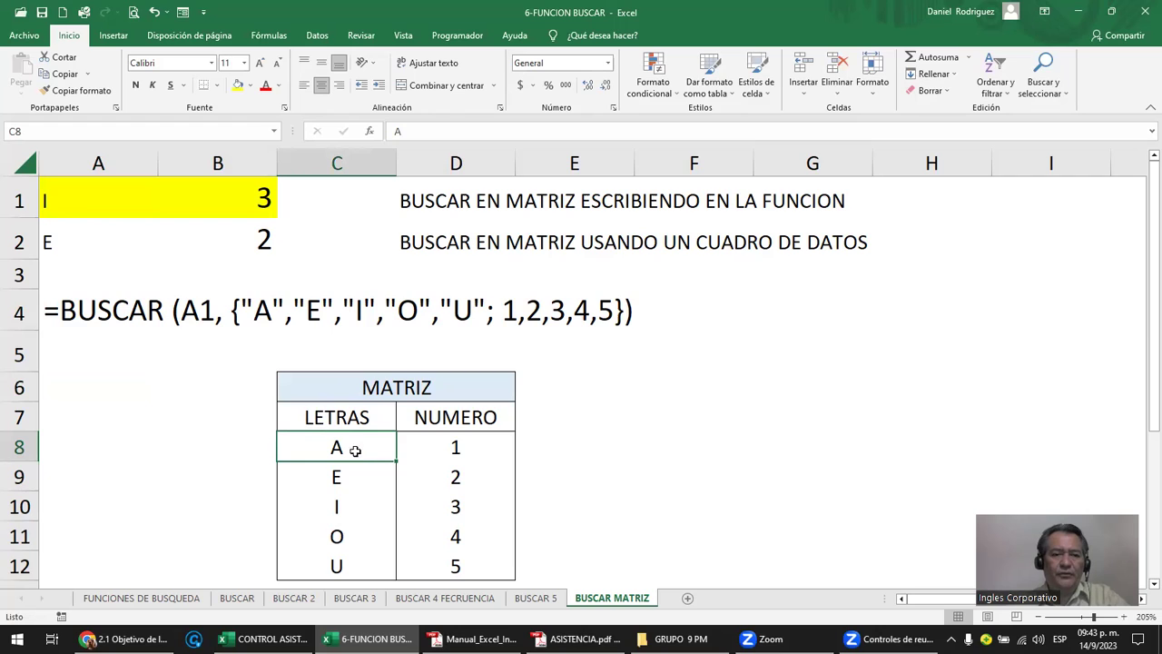
pyautogui.moveTo(355, 451); pyautogui.dragTo(351, 562)
pyautogui.click(351, 563)
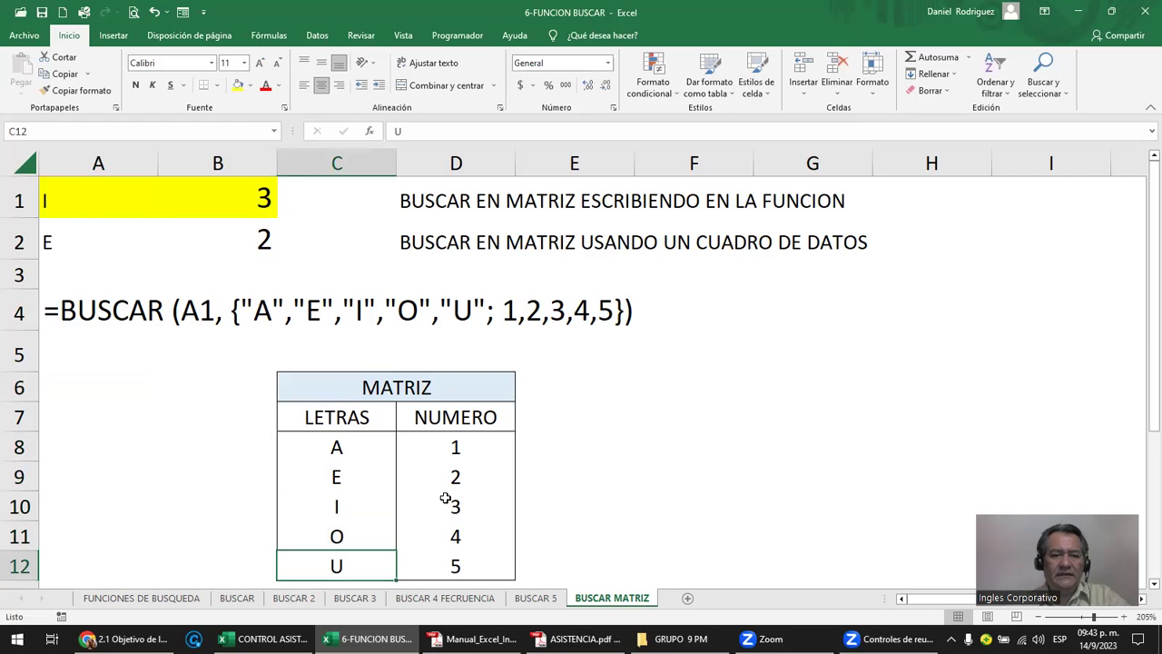
pyautogui.click(460, 447)
pyautogui.click(334, 418)
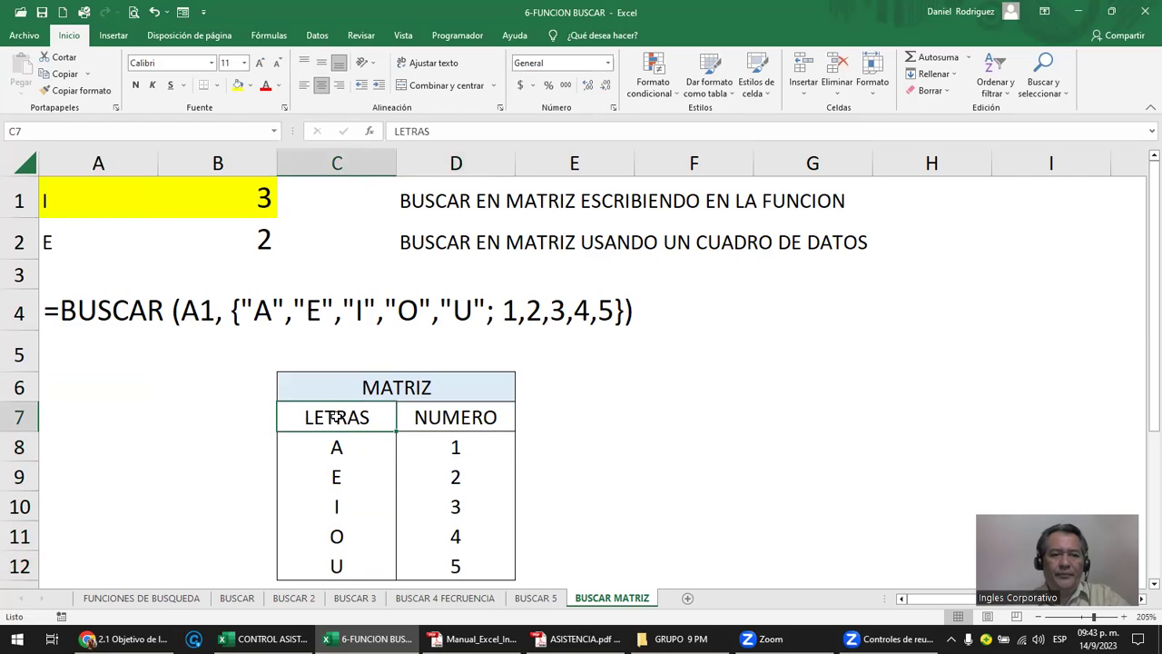
pyautogui.click(433, 409)
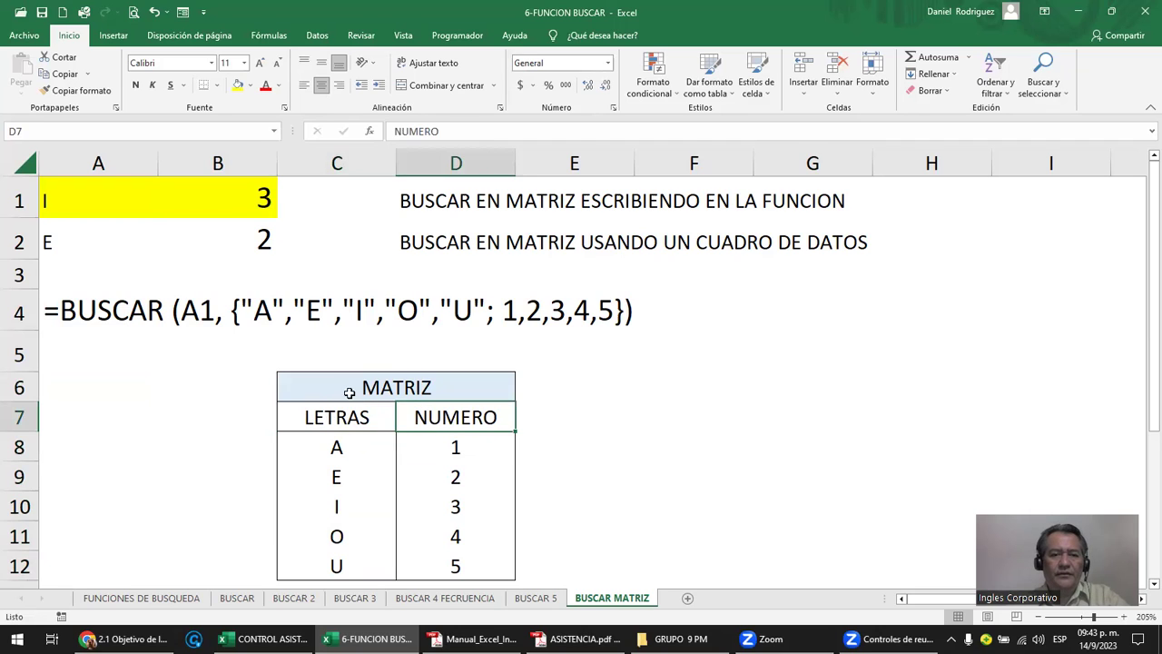
pyautogui.click(366, 393)
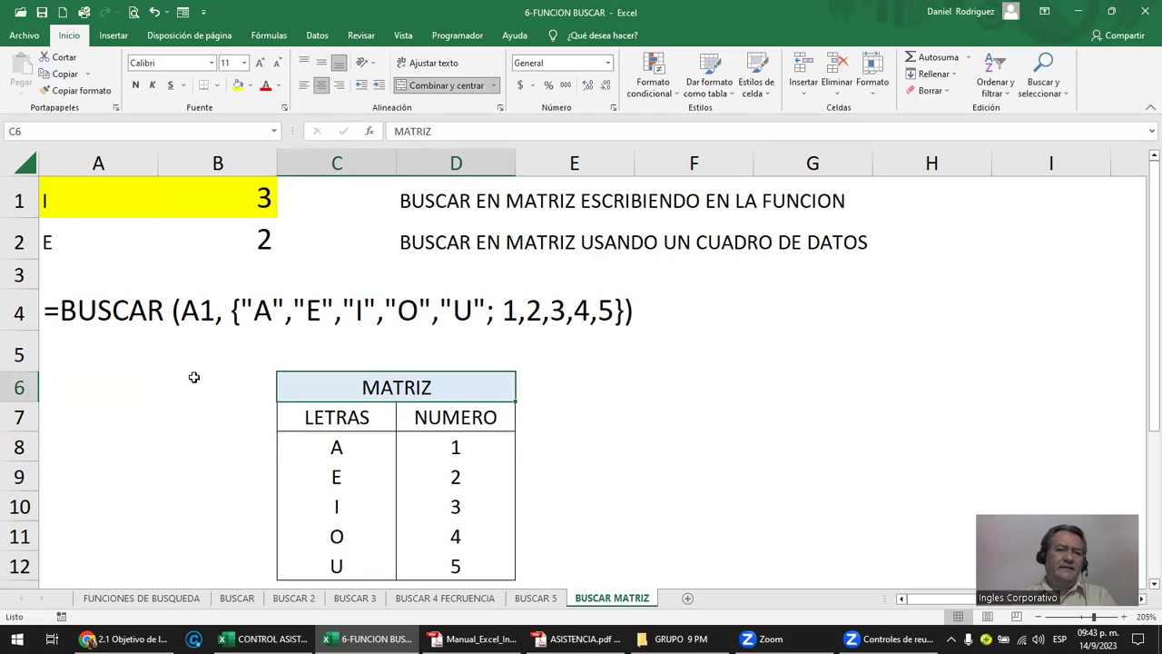
# - Review the formula text in A4 without changing it
pyautogui.doubleClick(63, 311)
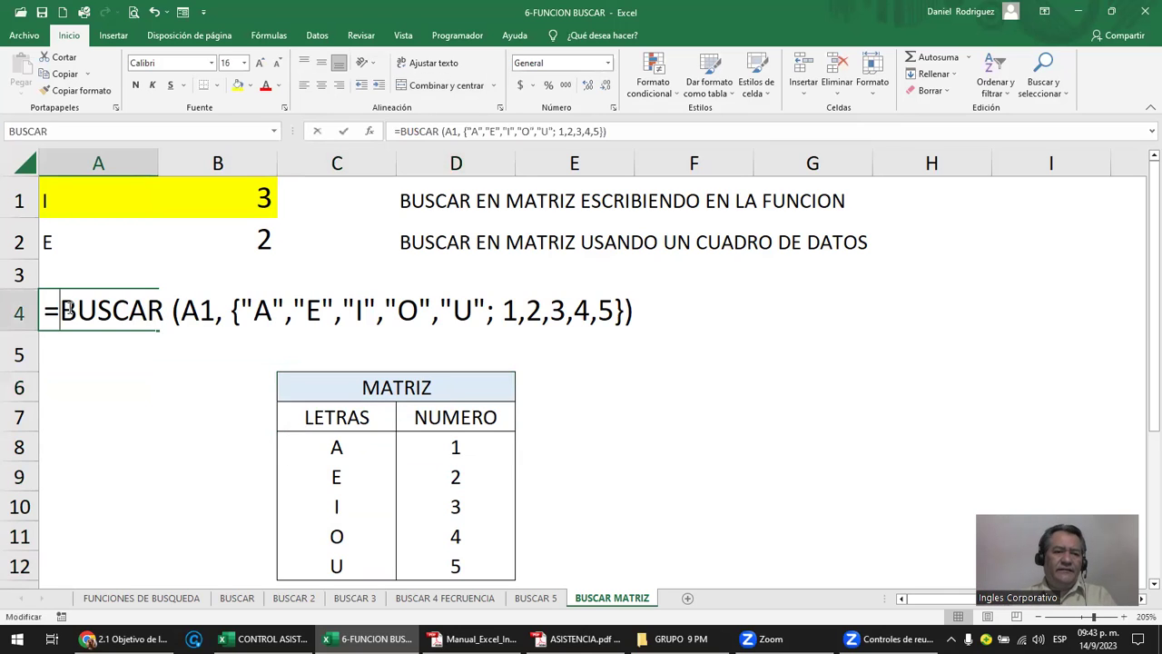
pyautogui.moveTo(60, 310); pyautogui.dragTo(647, 336)
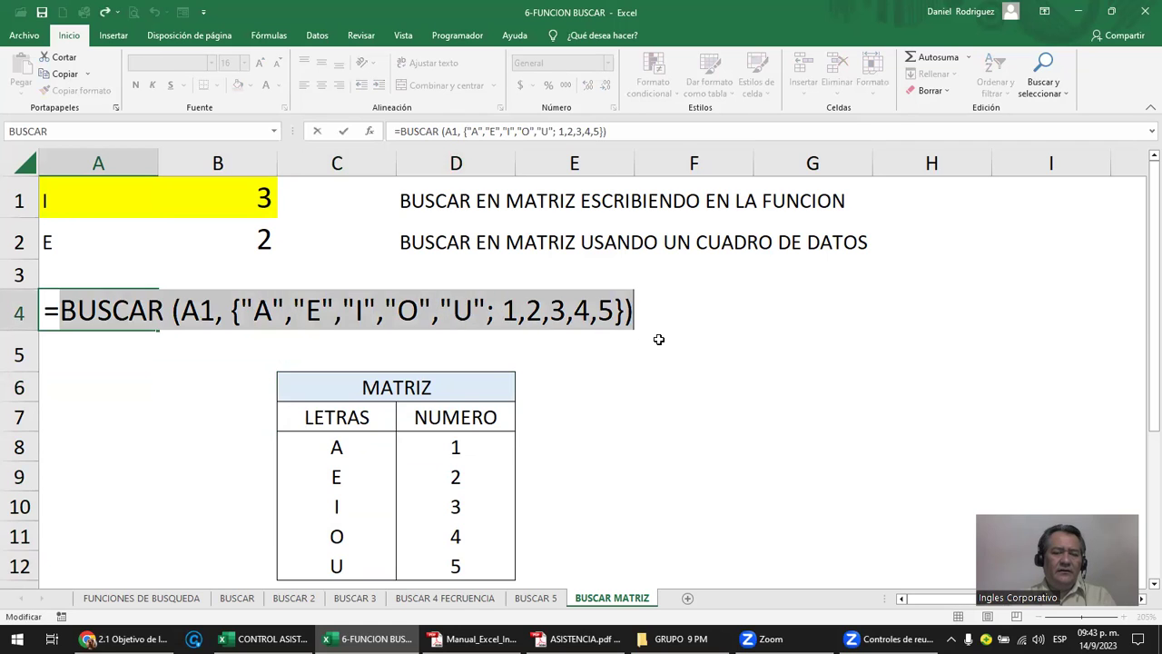
pyautogui.press('Escape')
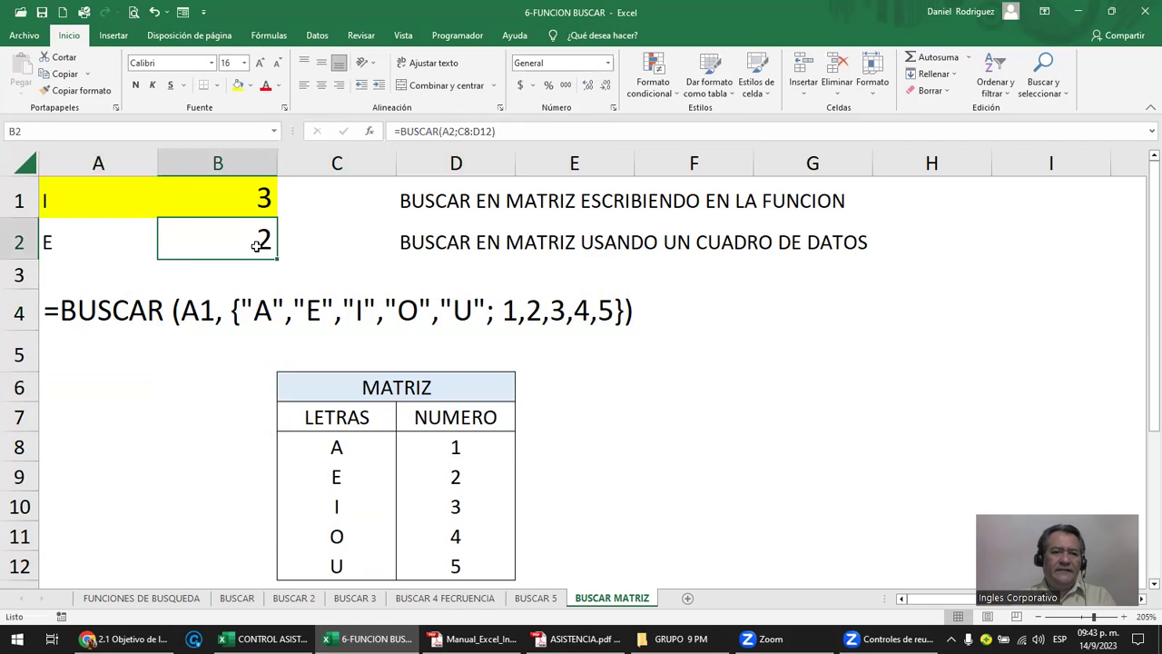
# - Replace B2's lookup range with the MATRIZ table, giving =BUSCAR(A2;C8:D12)
pyautogui.doubleClick(255, 245)
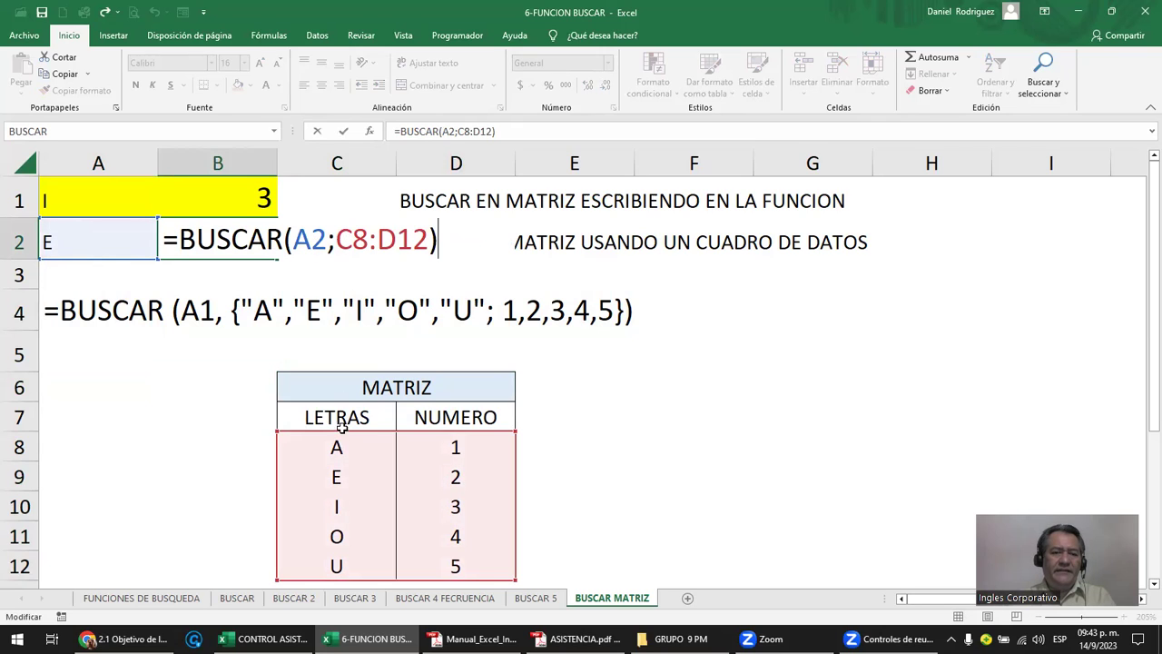
pyautogui.click(345, 238)
pyautogui.press('Delete')
pyautogui.press('Delete')
pyautogui.press('Delete')
pyautogui.press('Delete')
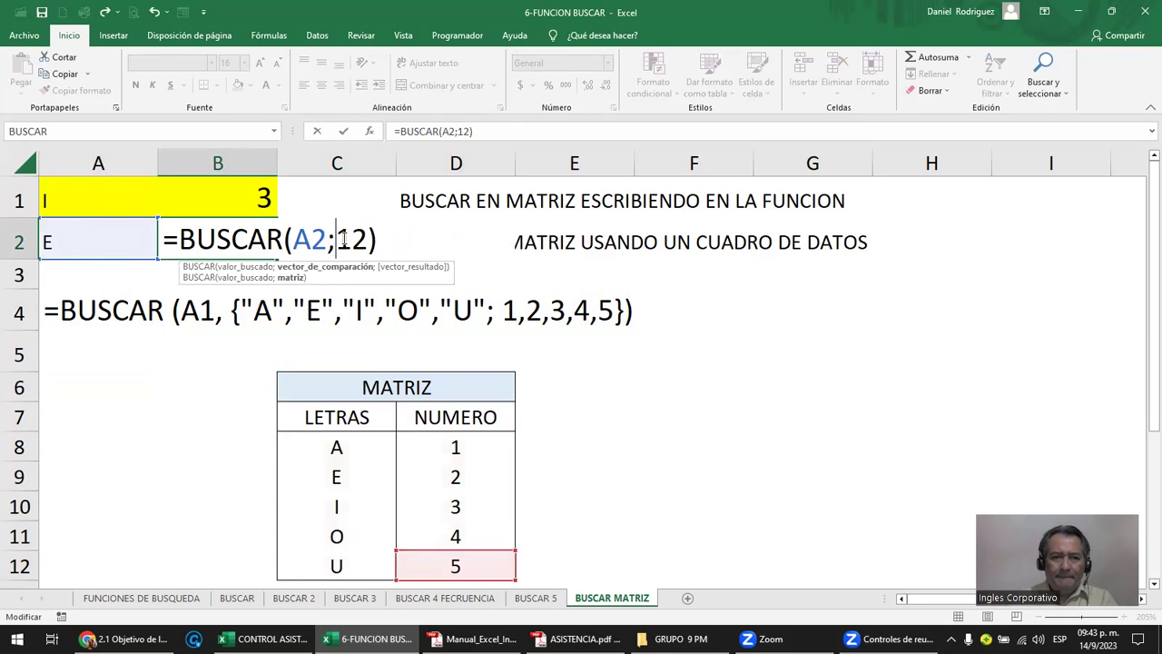
pyautogui.press('Delete')
pyautogui.press('Delete')
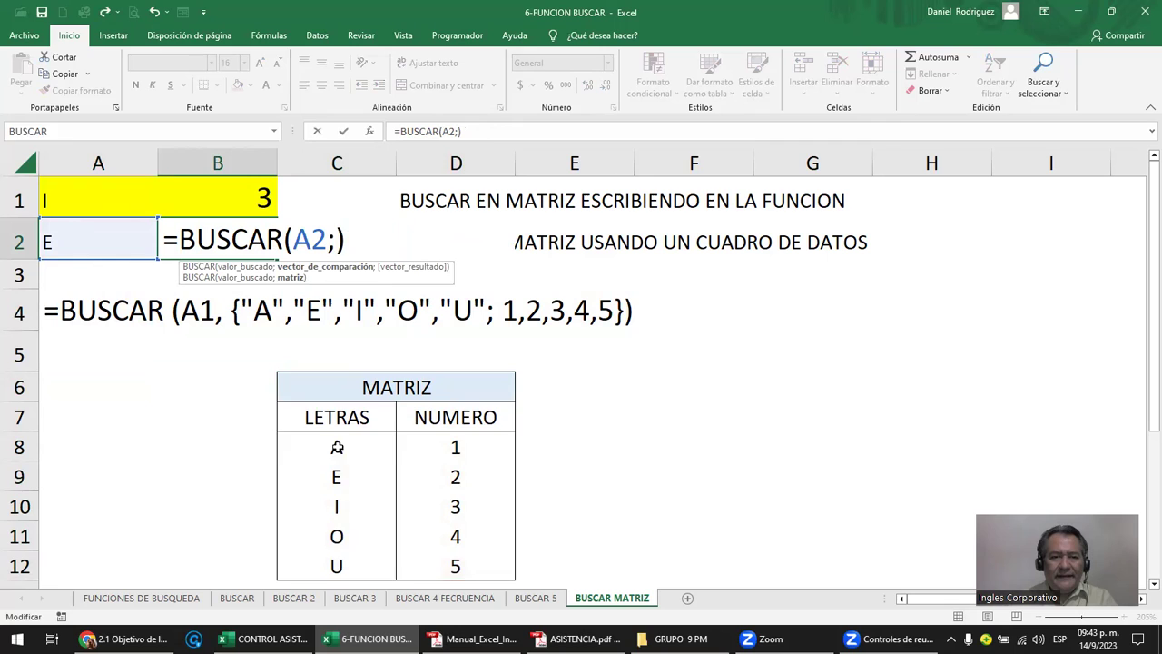
pyautogui.moveTo(336, 447); pyautogui.dragTo(430, 554)
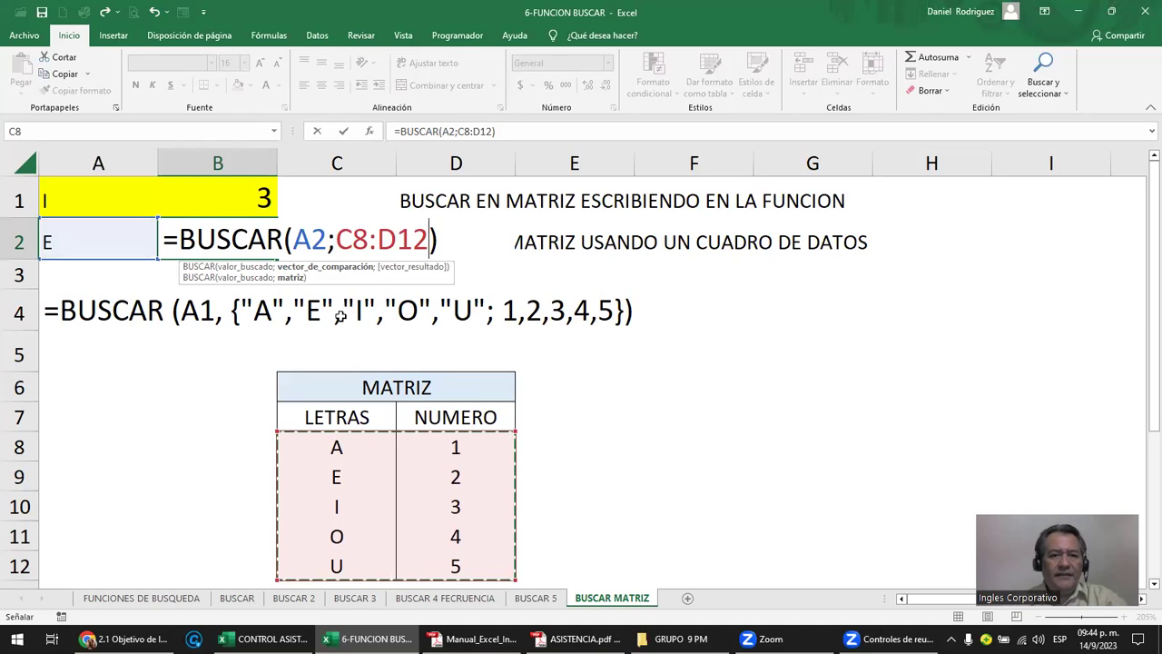
pyautogui.press('Return')
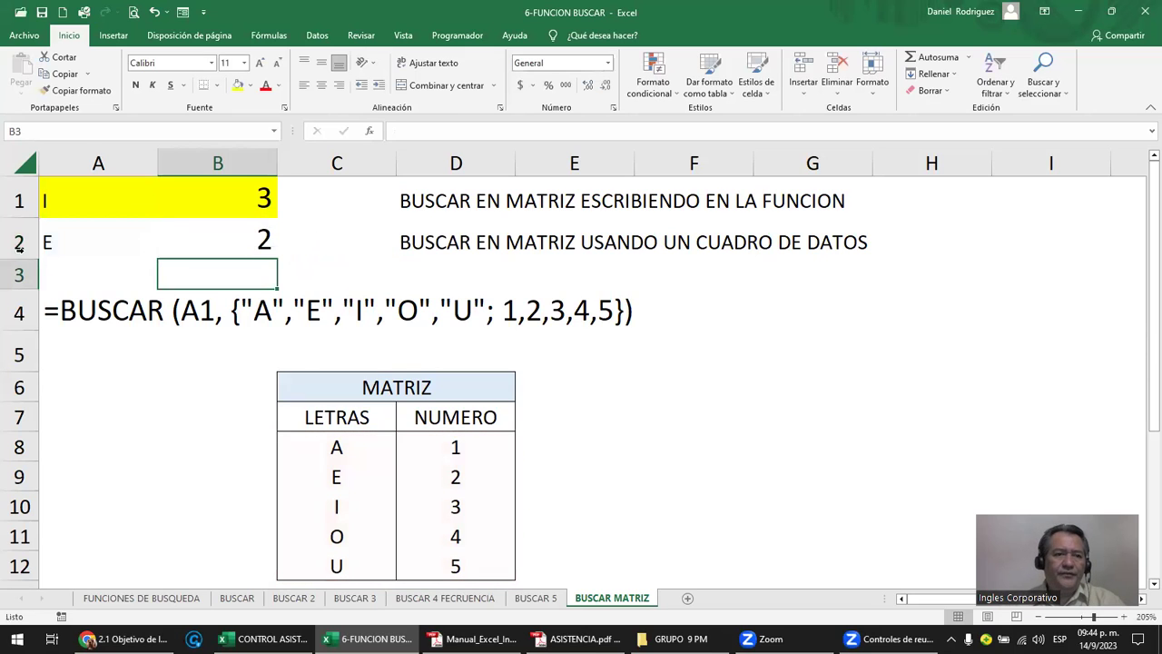
# - Fill A2:B2 with light green
pyautogui.moveTo(47, 239); pyautogui.dragTo(240, 238)
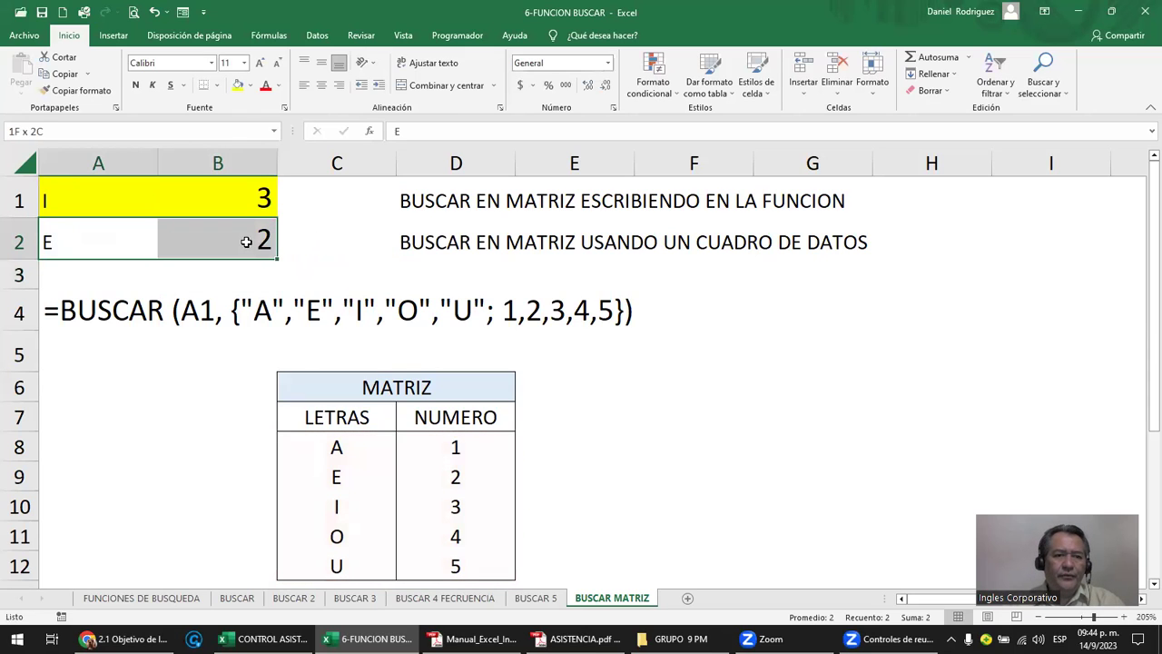
pyautogui.click(250, 85)
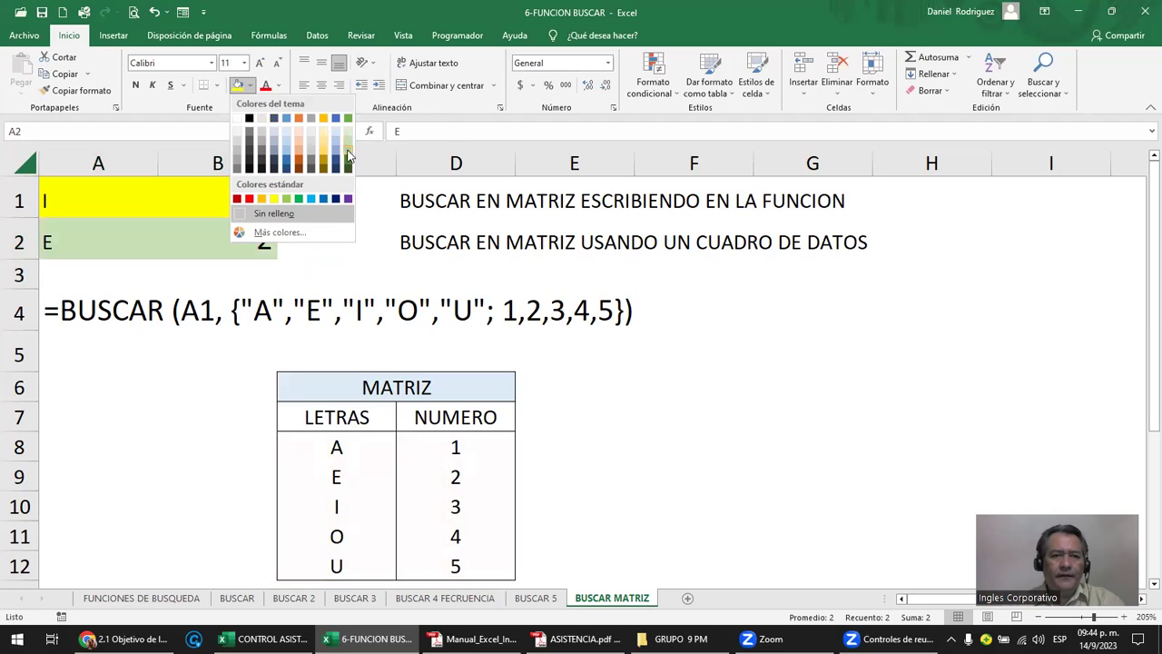
pyautogui.click(347, 149)
pyautogui.click(314, 238)
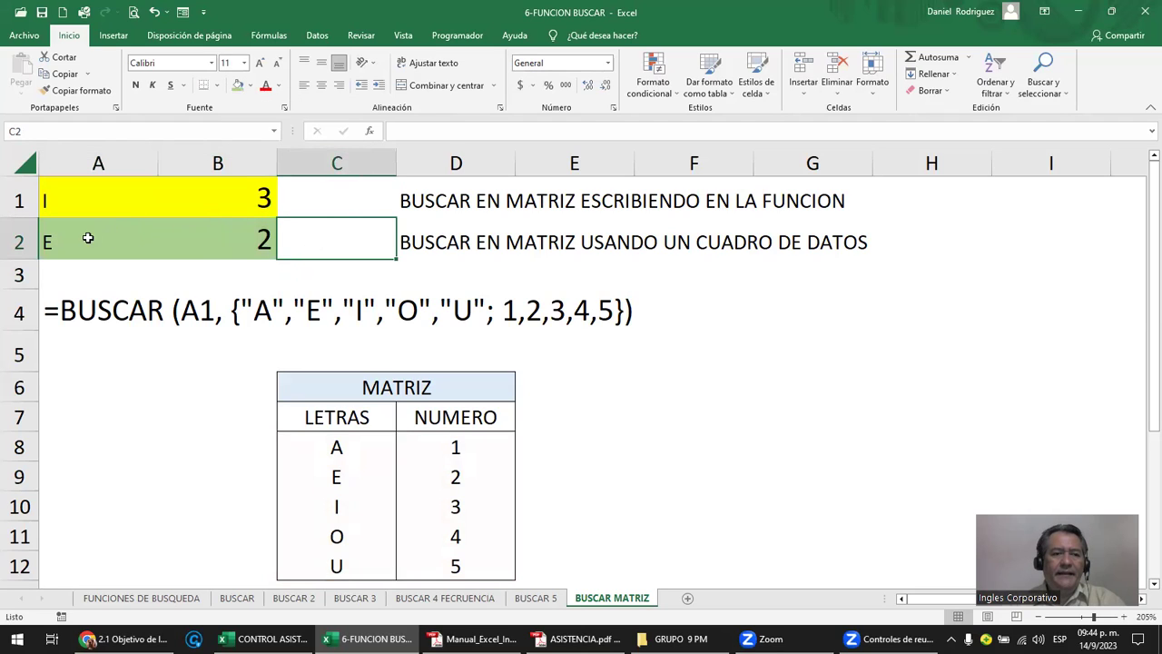
# - Change A2's letter to U and inspect B2's formula, which now returns 5
pyautogui.click(50, 240)
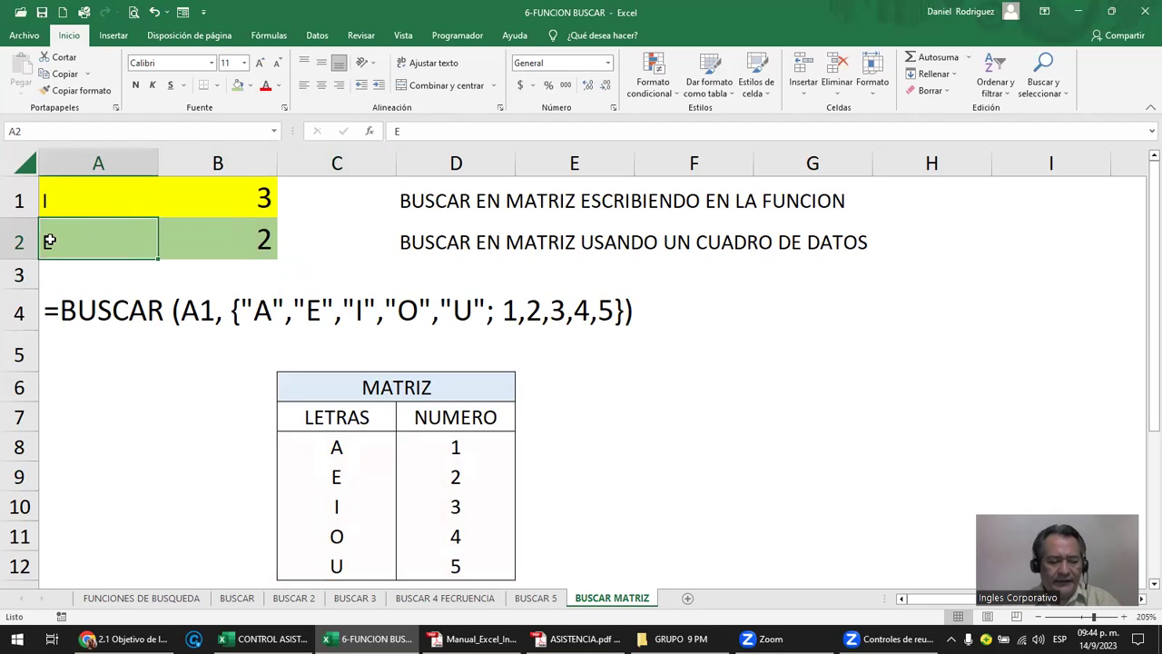
pyautogui.write('U')
pyautogui.press('Return')
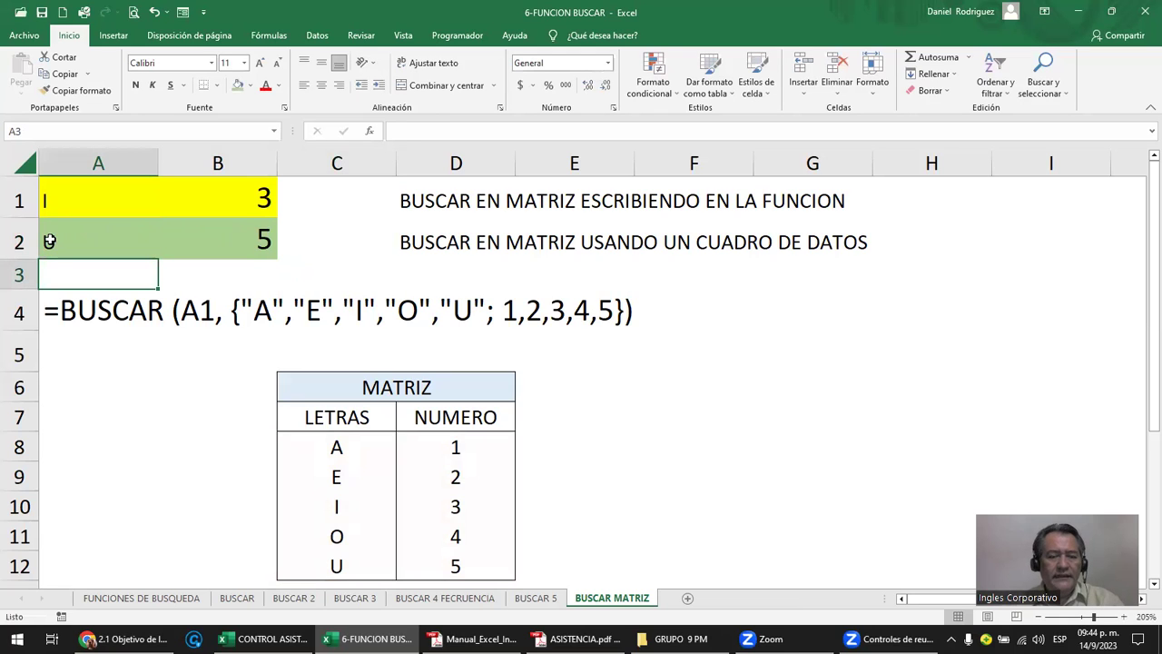
pyautogui.click(259, 252)
pyautogui.press('F2')
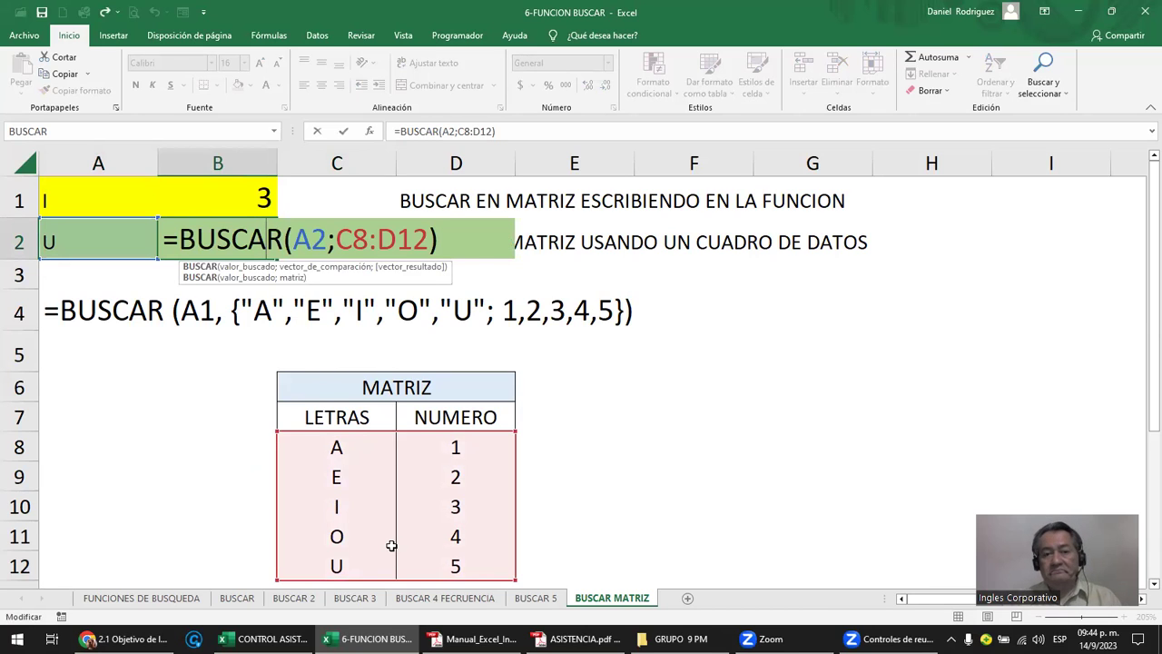
pyautogui.press('Escape')
# - Change A1's letter to U and review B1's array formula, which also returns 5
pyautogui.click(54, 202)
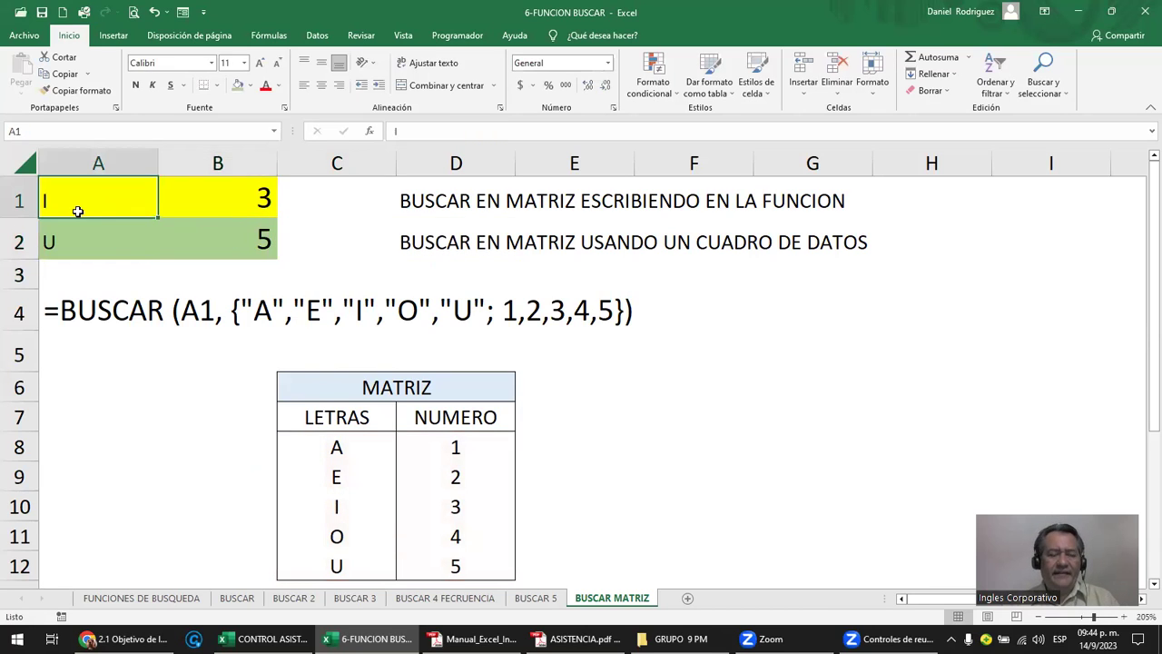
pyautogui.write('U')
pyautogui.press('Return')
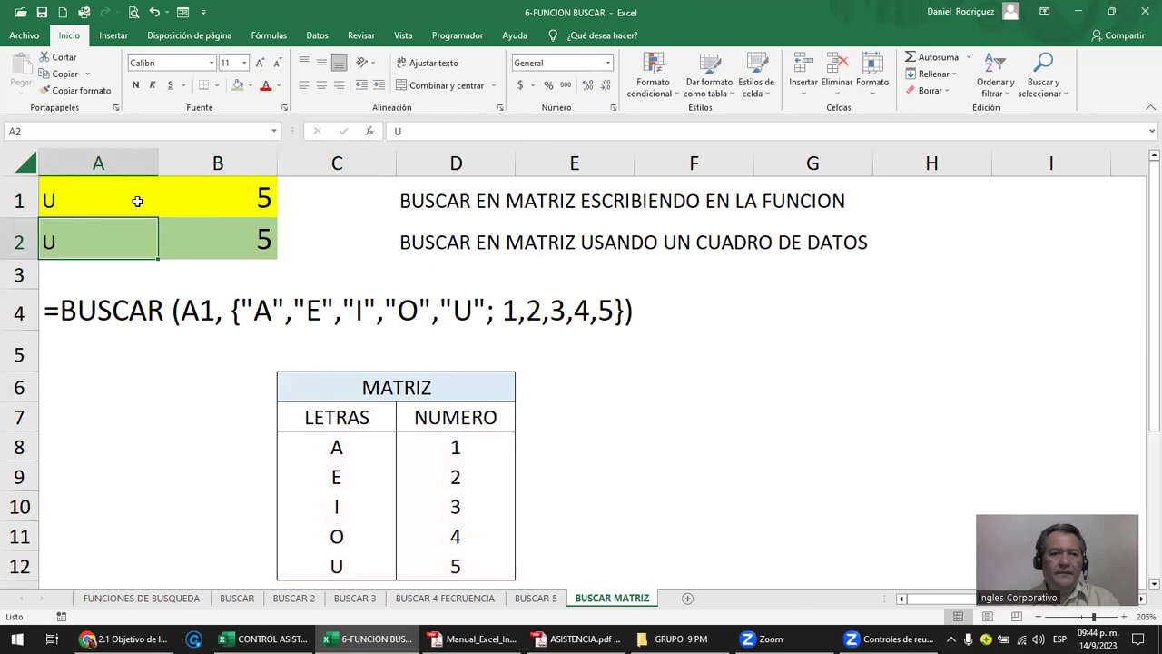
pyautogui.click(245, 193)
pyautogui.doubleClick(245, 192)
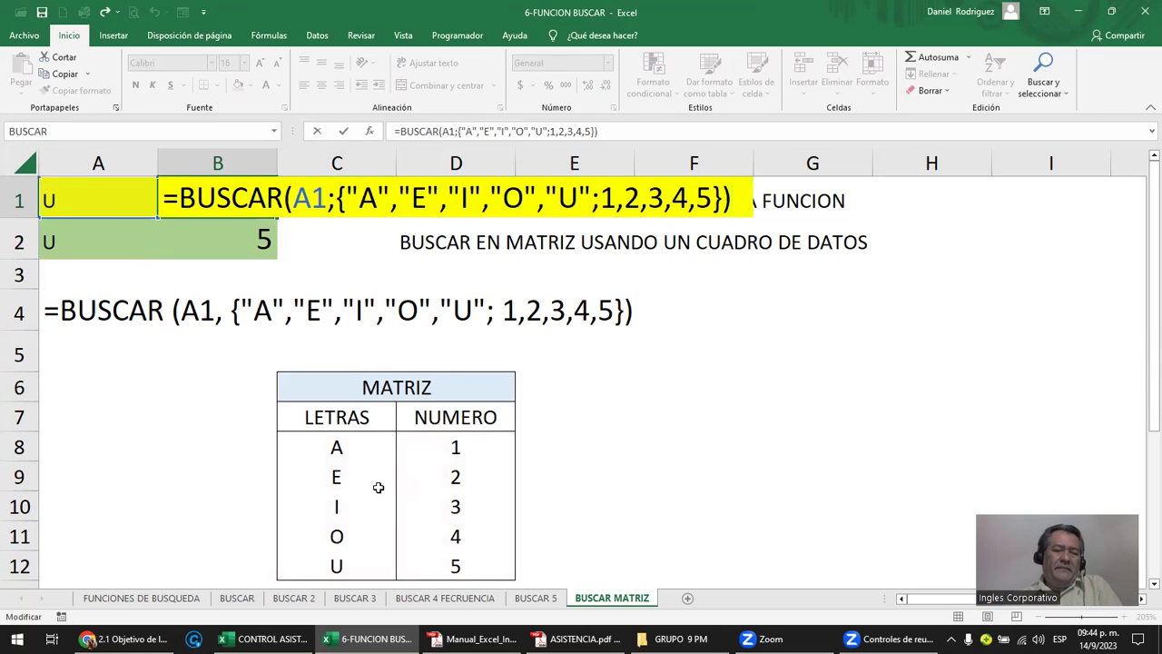
pyautogui.hotkey('ctrl', 'Return')
pyautogui.click(338, 446)
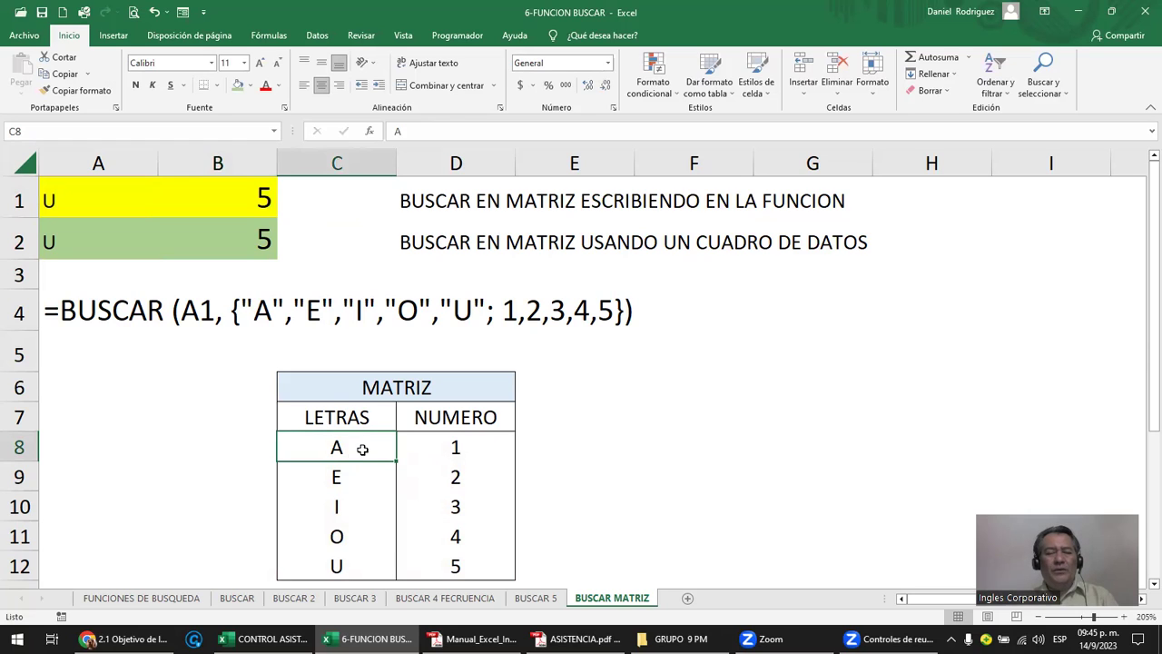
pyautogui.moveTo(347, 437); pyautogui.dragTo(454, 563)
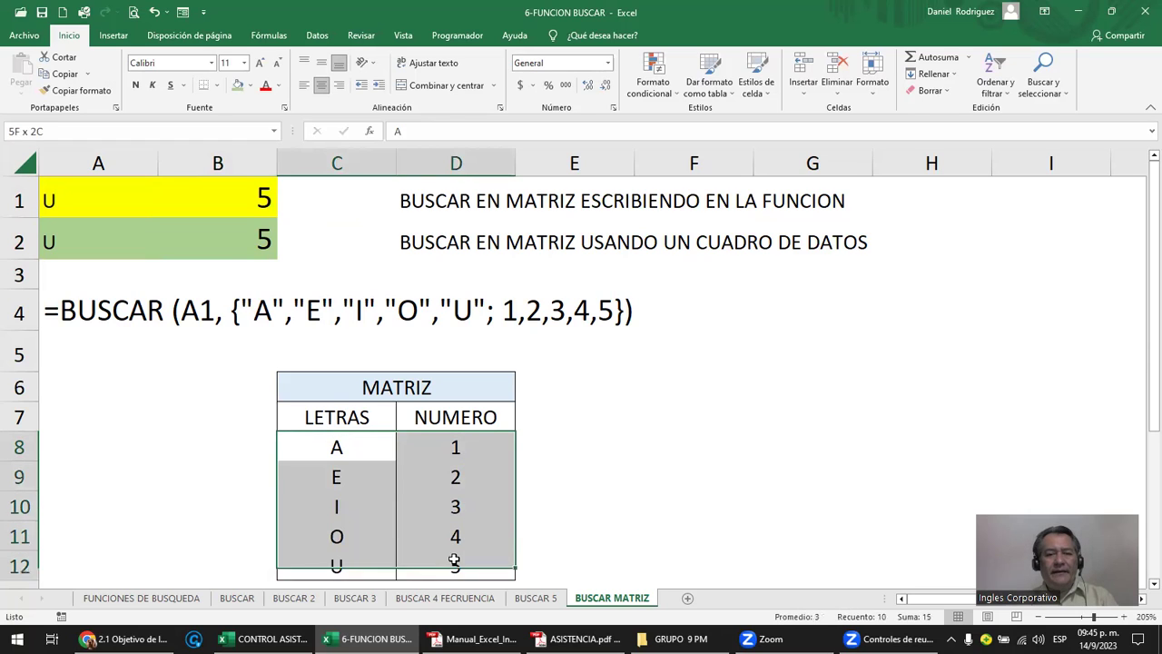
pyautogui.moveTo(363, 450); pyautogui.dragTo(454, 559)
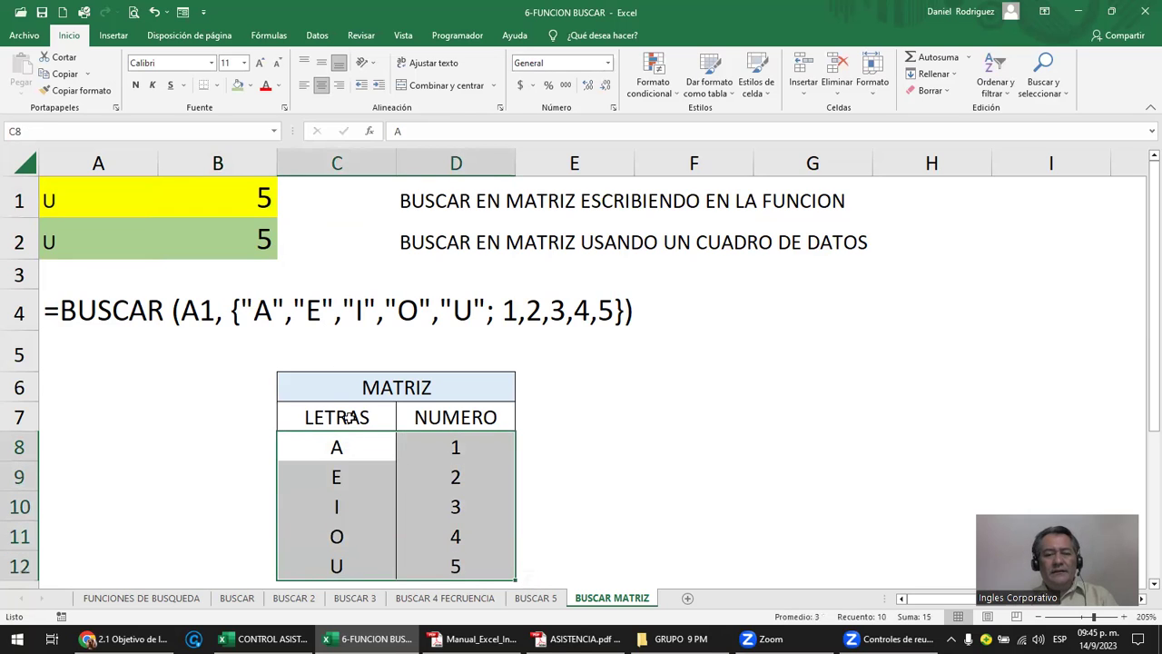
pyautogui.click(358, 447)
pyautogui.moveTo(358, 447); pyautogui.dragTo(454, 563)
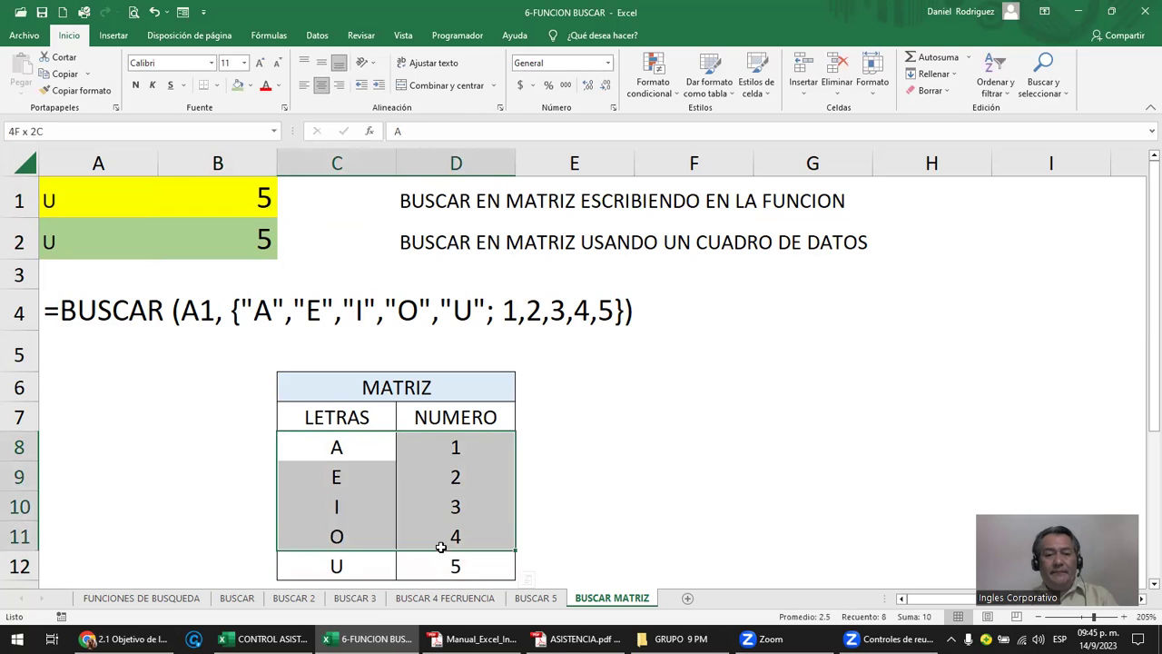
pyautogui.doubleClick(249, 239)
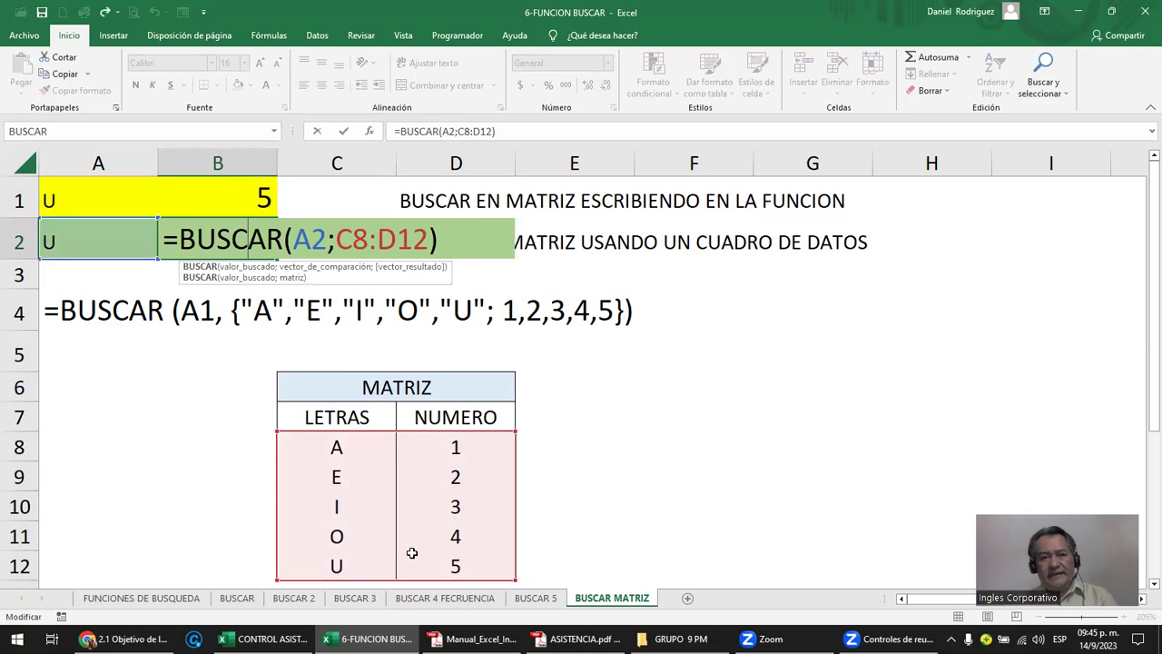
pyautogui.press('Escape')
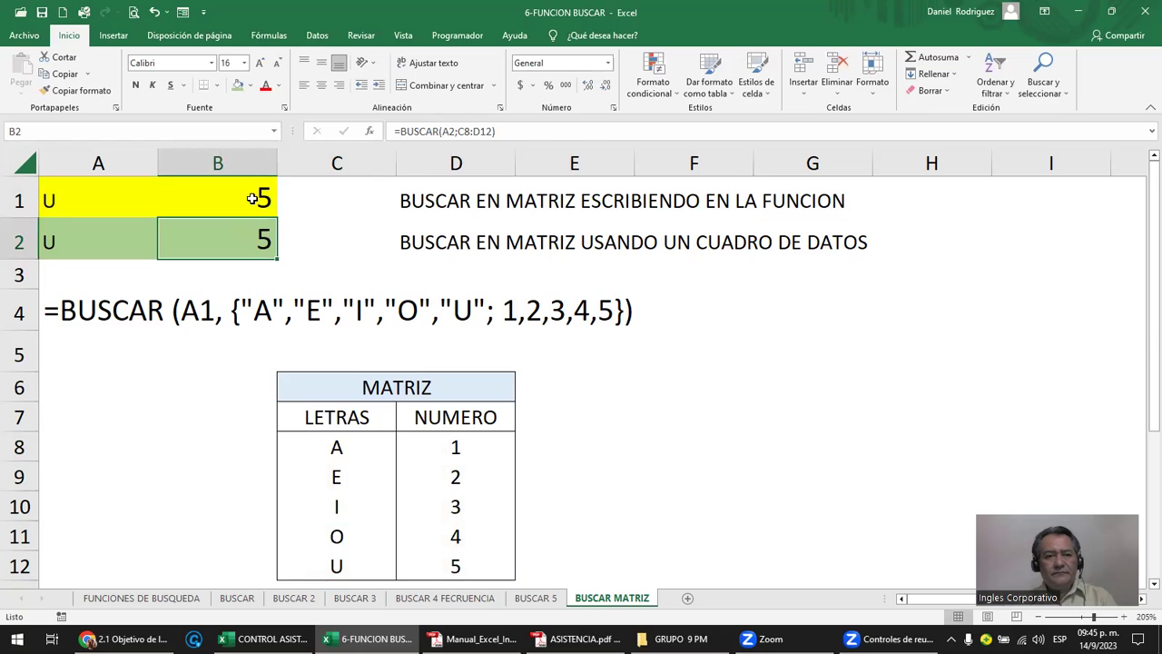
pyautogui.click(252, 199)
pyautogui.doubleClick(253, 199)
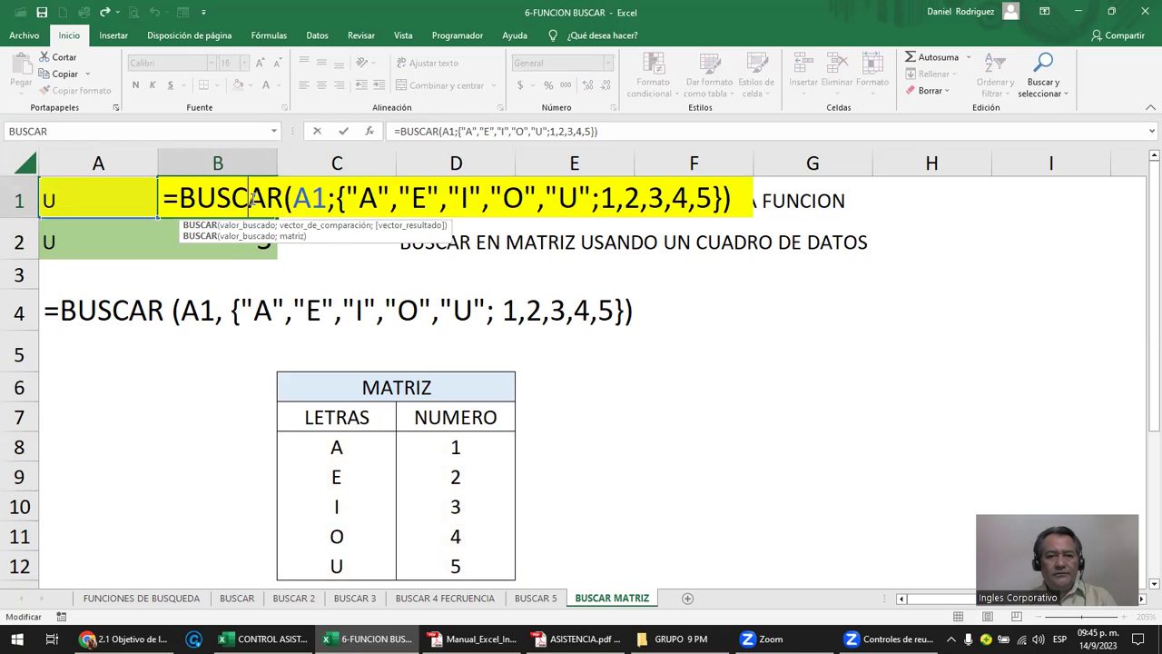
pyautogui.click(593, 418)
pyautogui.moveTo(490, 419); pyautogui.dragTo(475, 554)
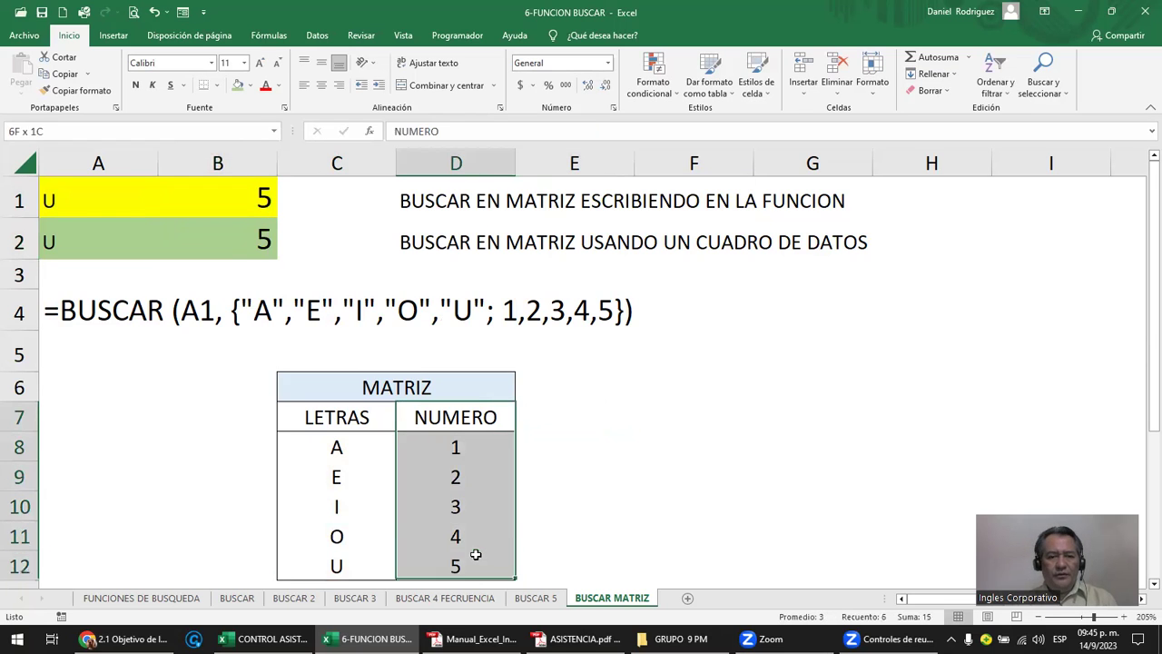
pyautogui.hotkey('ctrl', 'x')
pyautogui.press('Right')
pyautogui.press('Right')
pyautogui.press('Return')
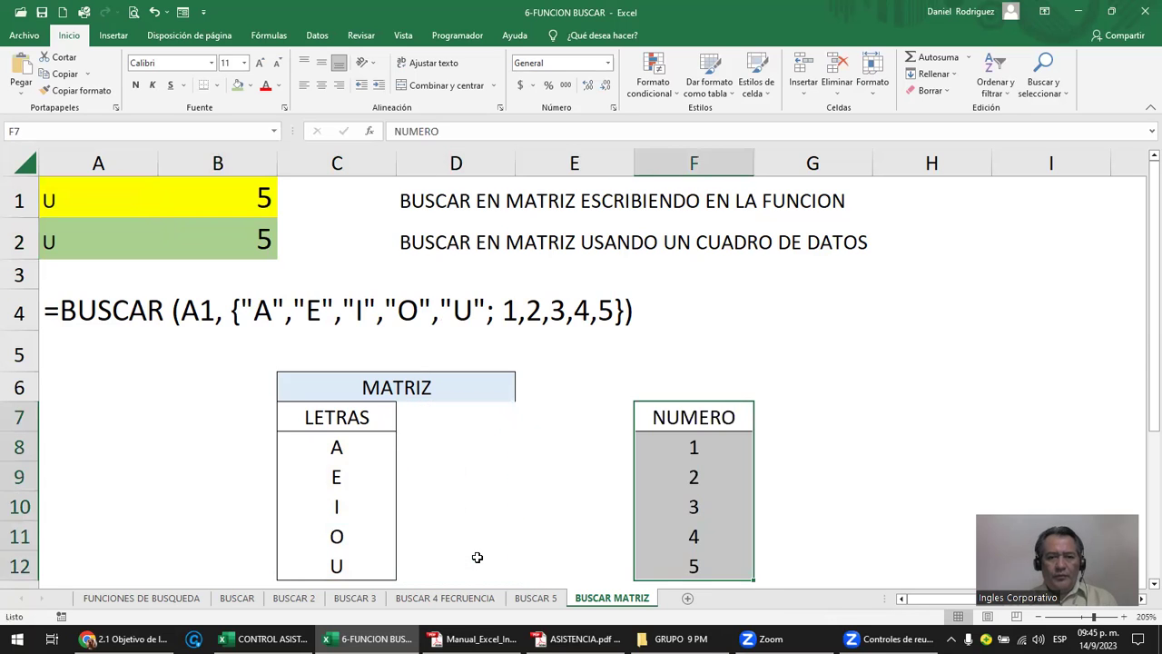
pyautogui.press('Left')
pyautogui.press('Left')
pyautogui.hotkey('shift', 'Right')
pyautogui.hotkey('shift', 'Down')
pyautogui.hotkey('shift', 'Down')
pyautogui.hotkey('shift', 'Down')
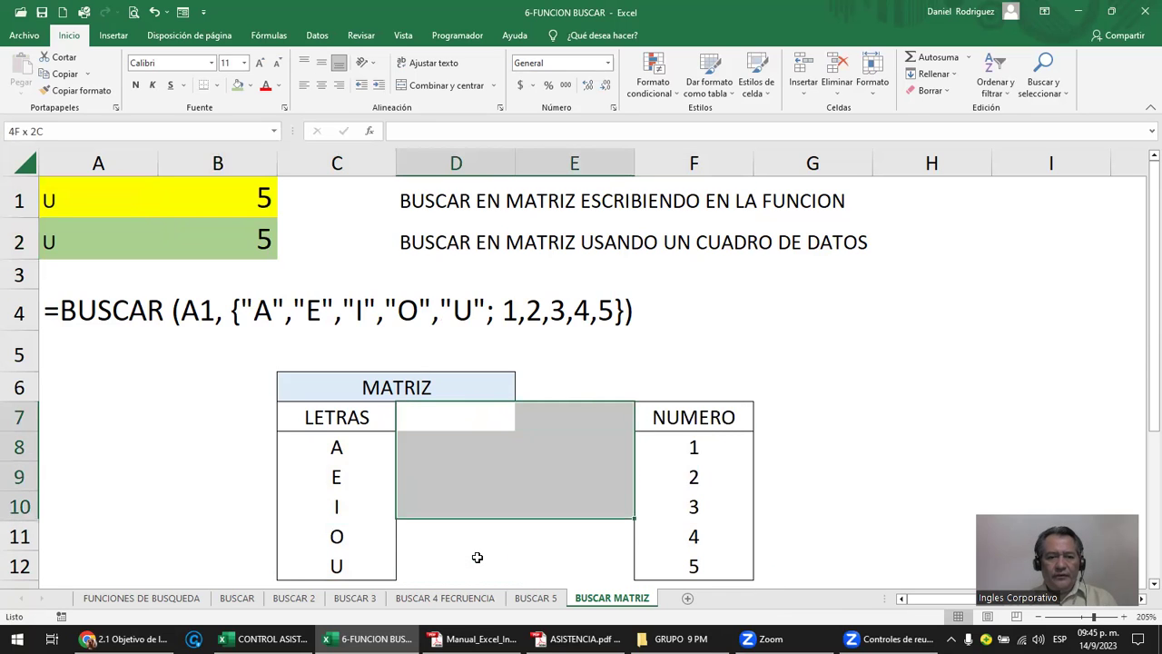
pyautogui.hotkey('shift', 'Down')
pyautogui.hotkey('shift', 'Down')
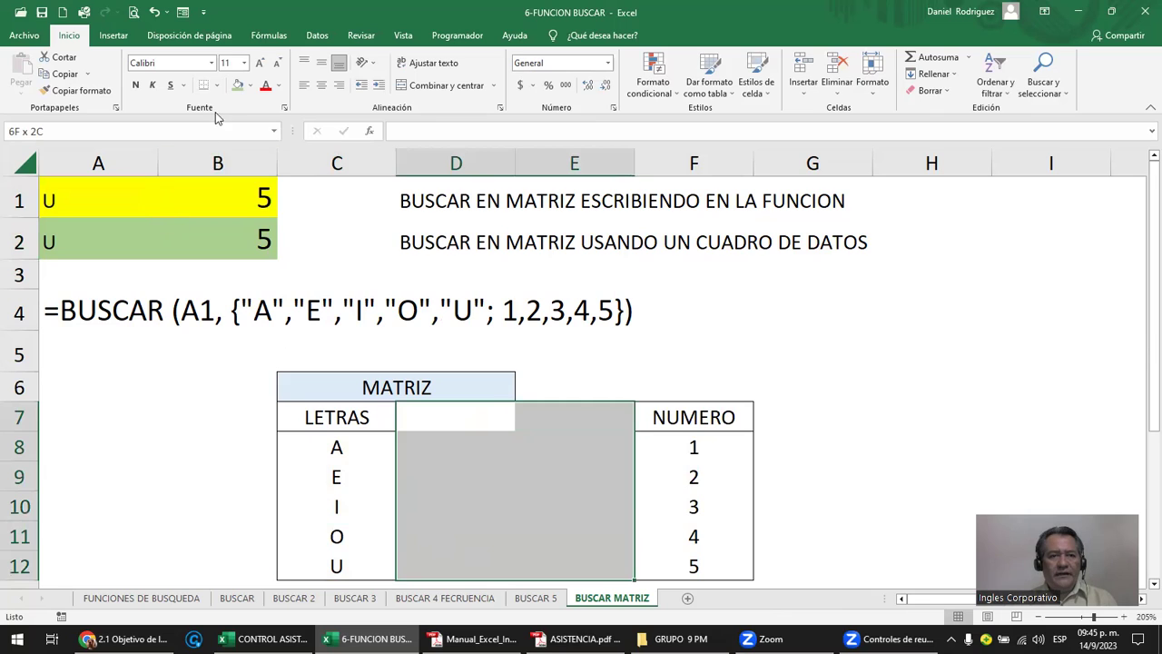
pyautogui.click(251, 87)
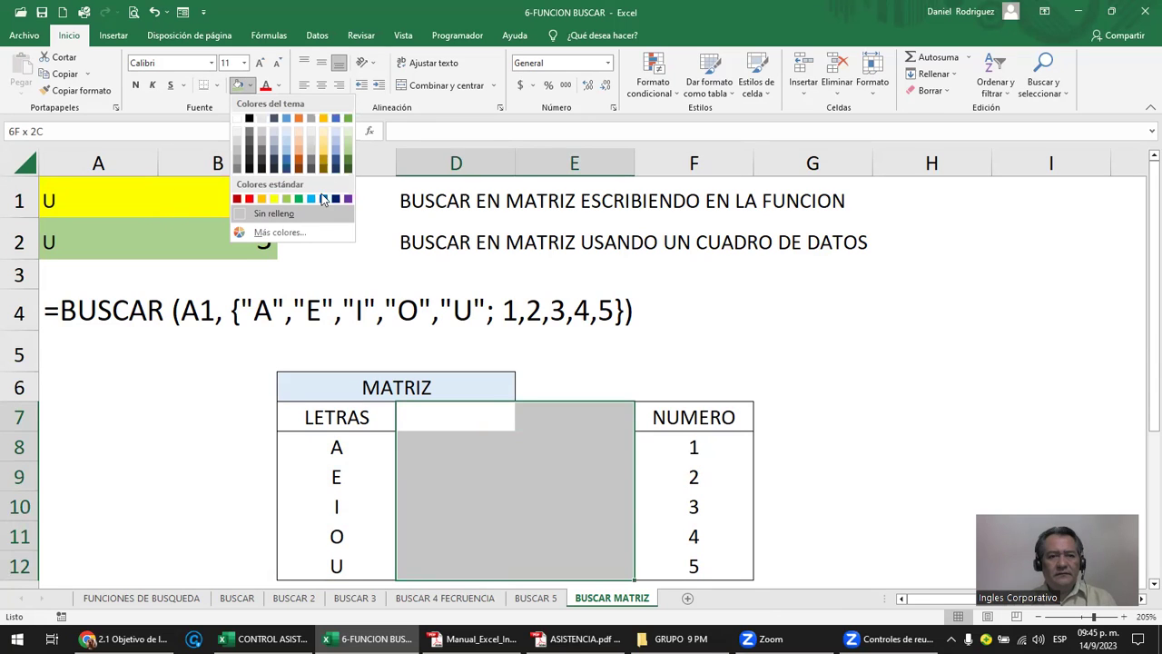
pyautogui.click(323, 198)
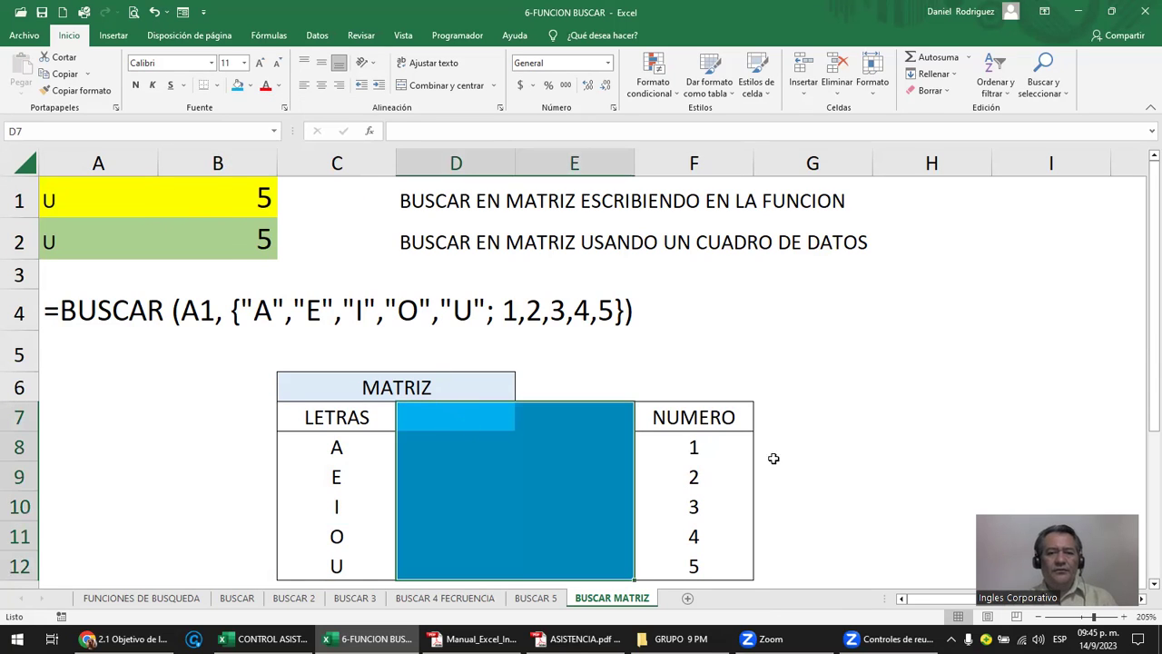
pyautogui.click(798, 444)
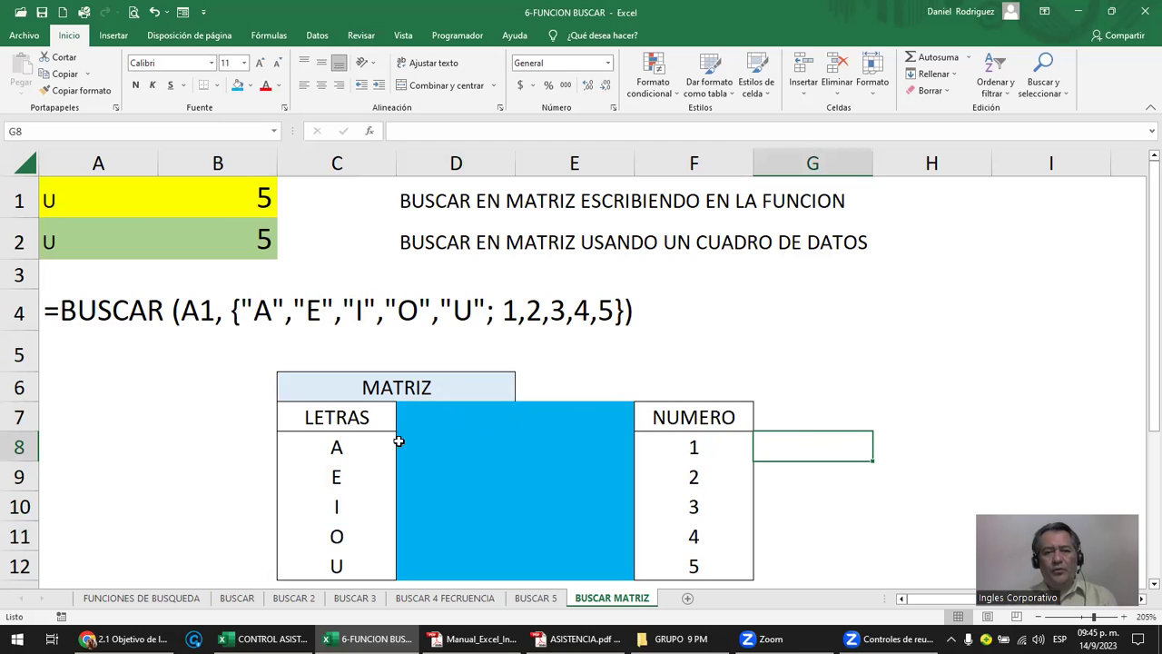
pyautogui.doubleClick(263, 200)
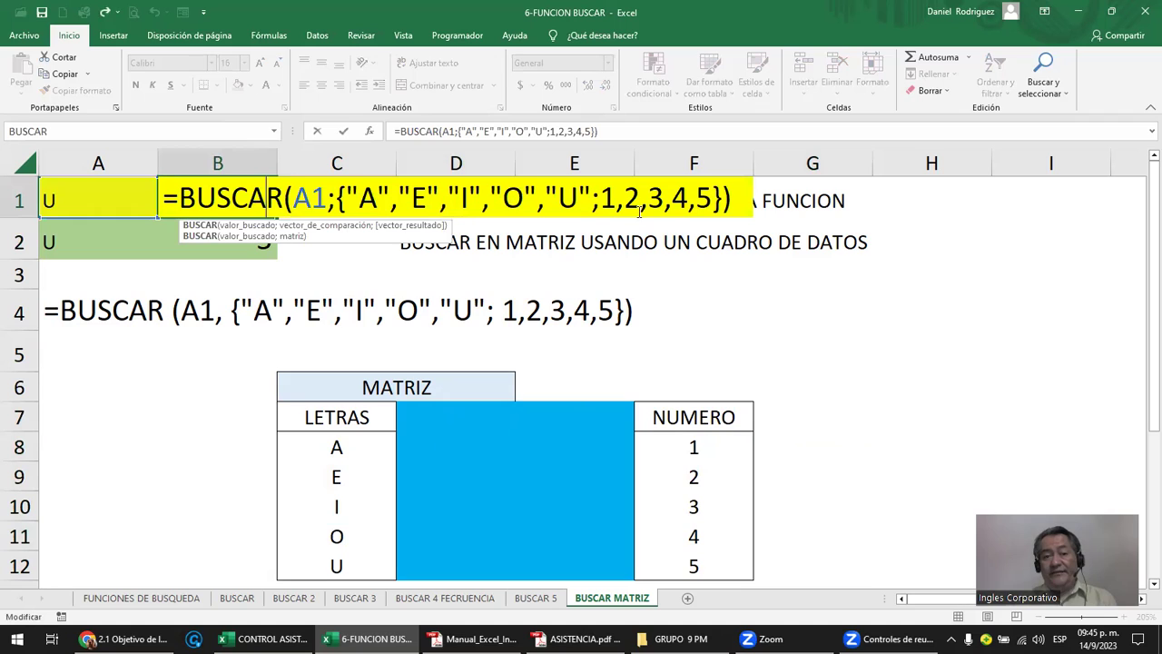
pyautogui.press('Escape')
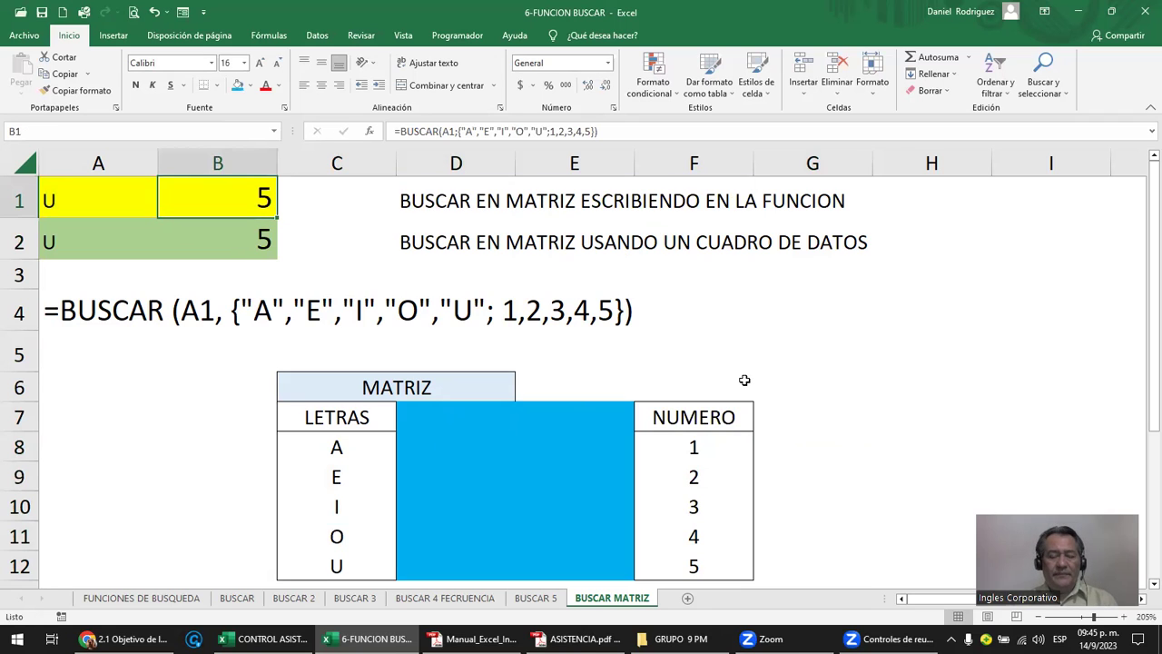
pyautogui.hotkey('ctrl', 'z')
pyautogui.hotkey('ctrl', 'z')
pyautogui.hotkey('ctrl', 'z')
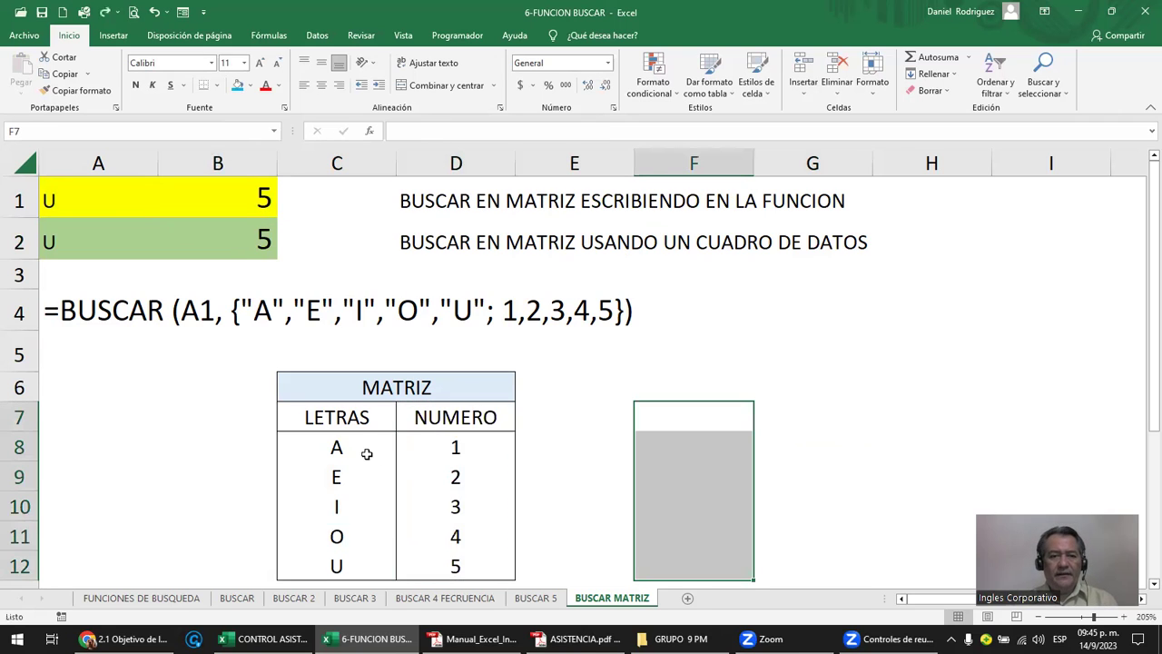
# - Enter EXCEL BASICO in C8 and EXCEL AVAZADO in C9
pyautogui.click(367, 454)
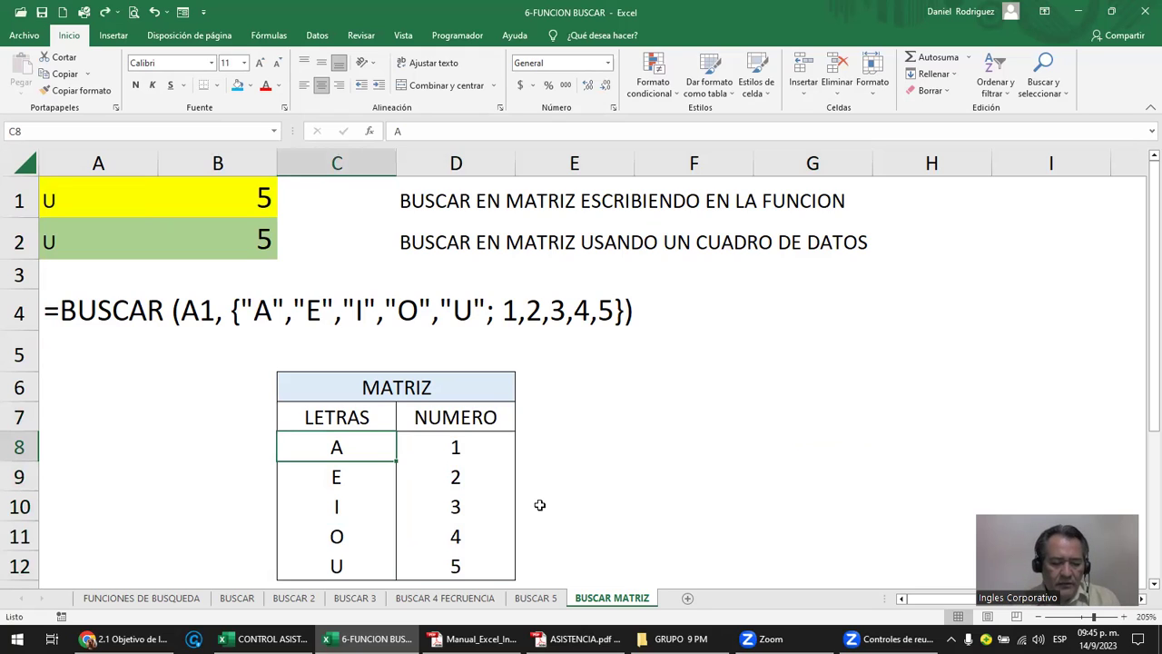
pyautogui.write('EXCEL ')
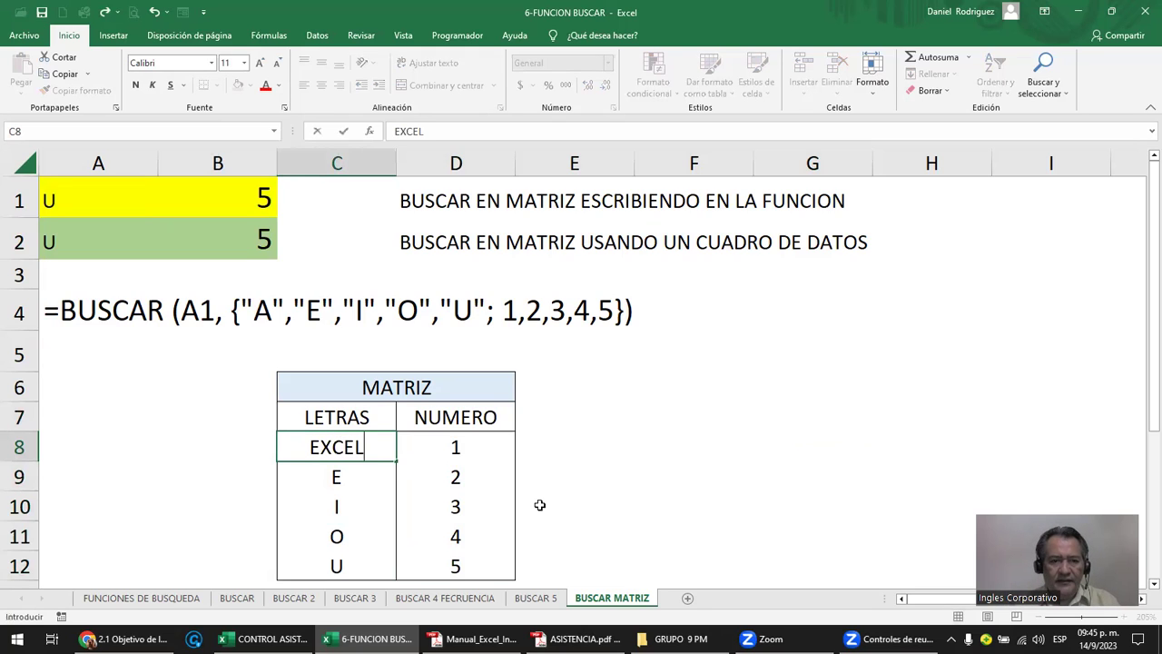
pyautogui.write('BASICO')
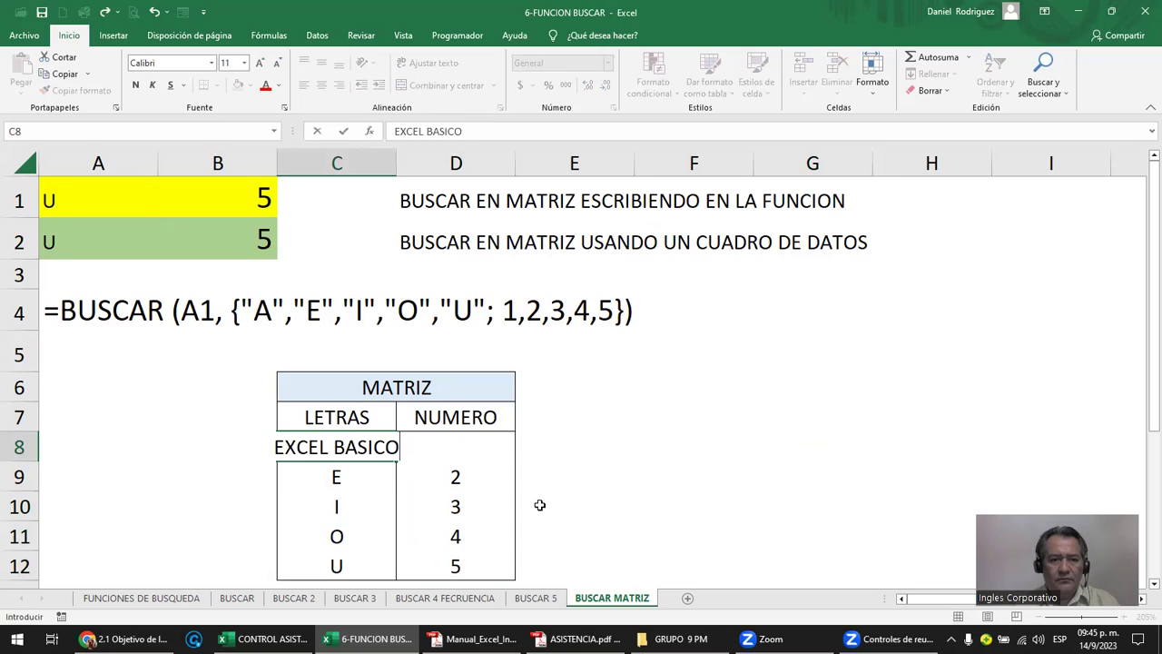
pyautogui.press('Return')
pyautogui.write('EXCEL ')
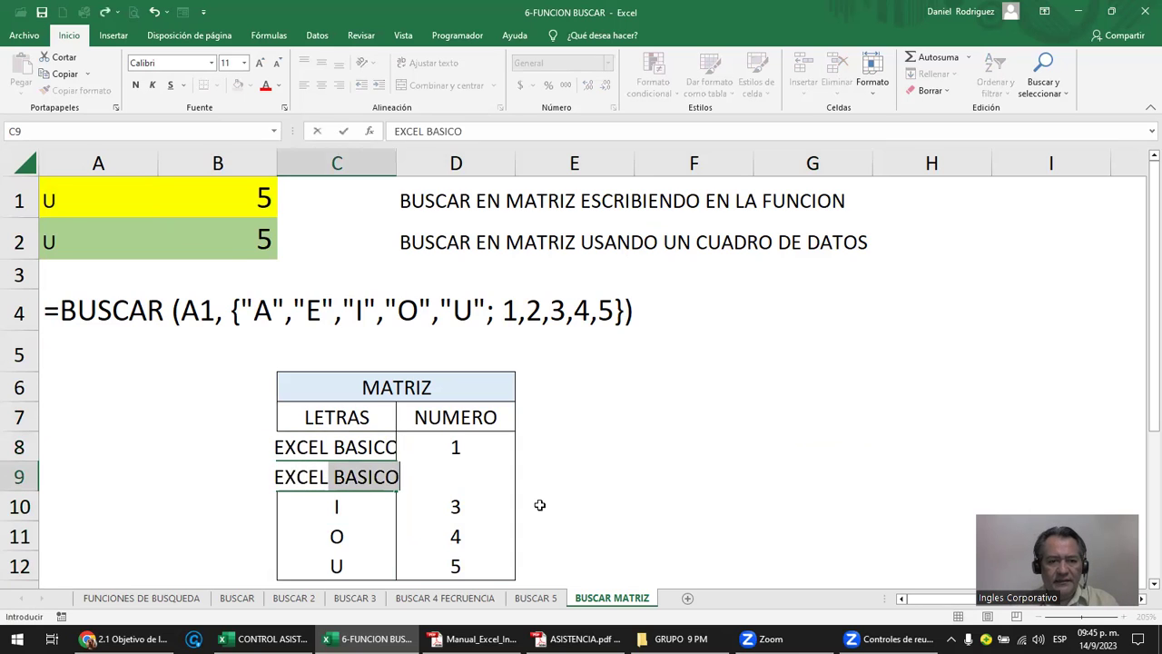
pyautogui.write('AA')
pyautogui.press('BackSpace')
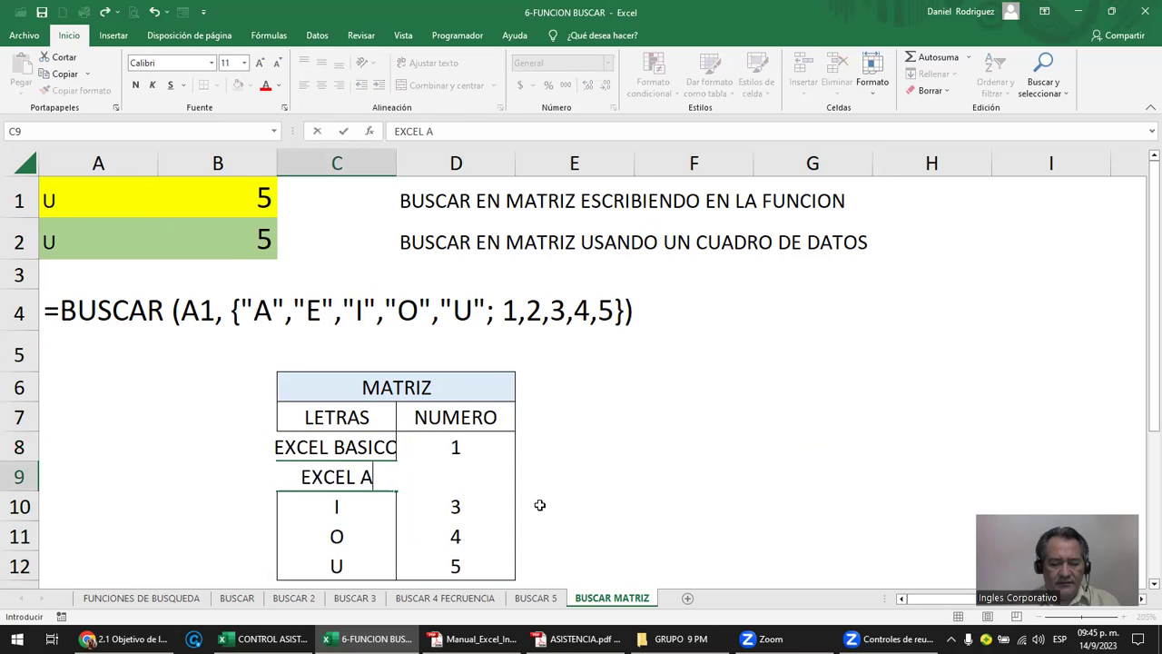
pyautogui.write('VAZADO')
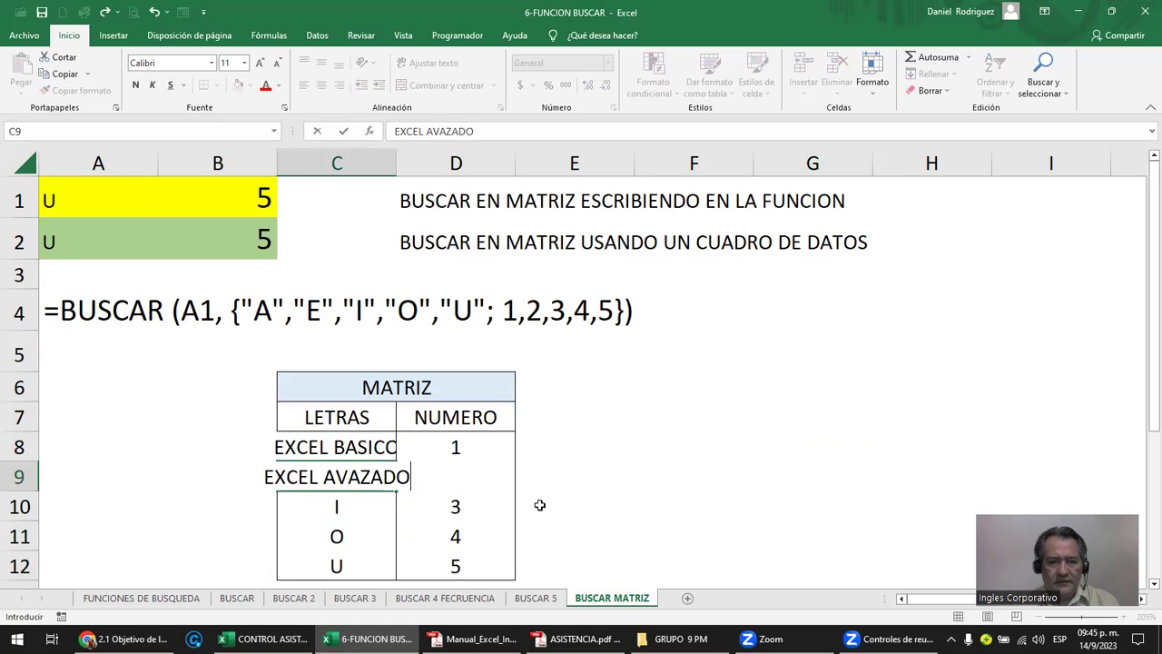
pyautogui.press('Return')
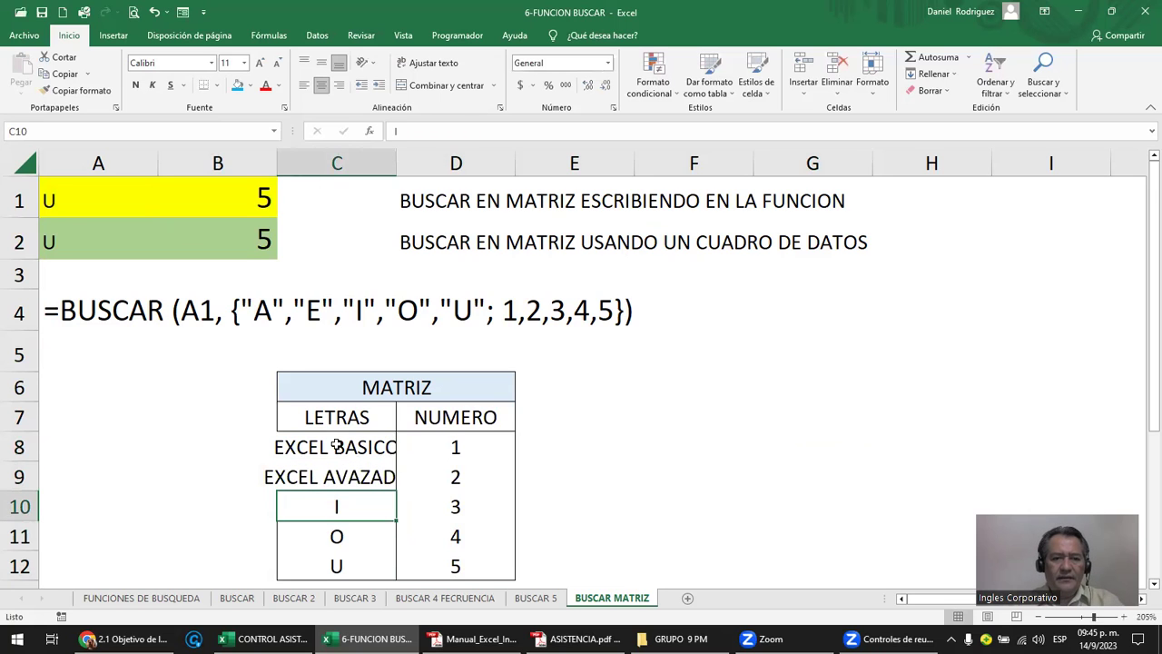
# - Widen column C until both EXCEL labels fit, then select C8:C9
pyautogui.click(337, 444)
pyautogui.moveTo(397, 167); pyautogui.dragTo(413, 167)
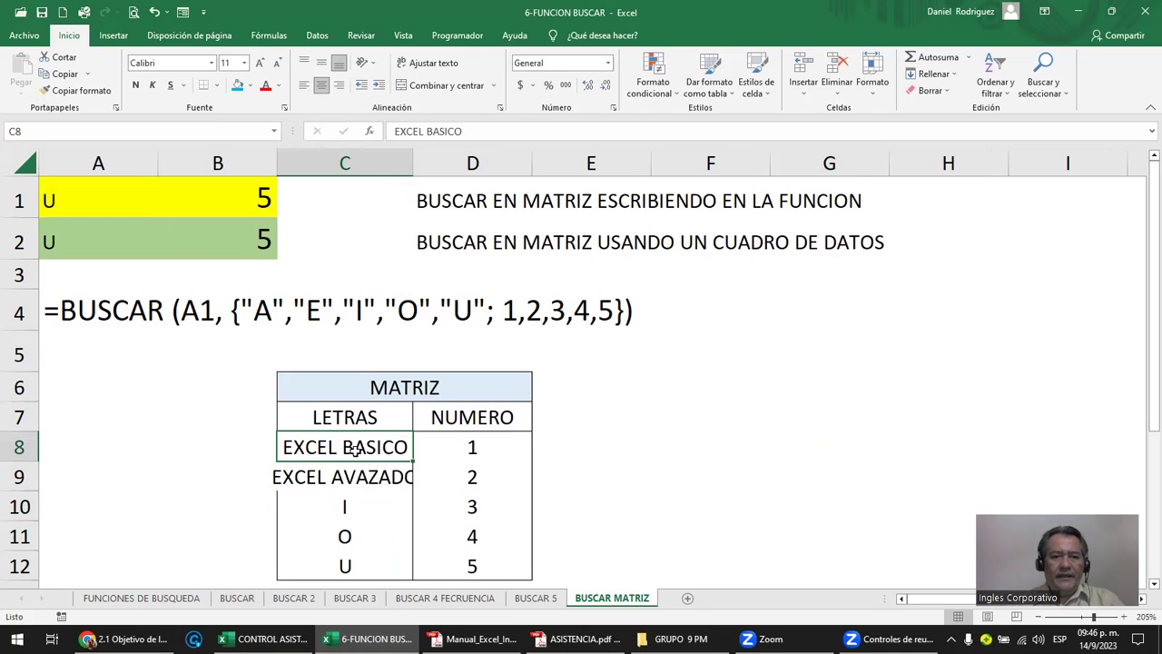
pyautogui.doubleClick(312, 447)
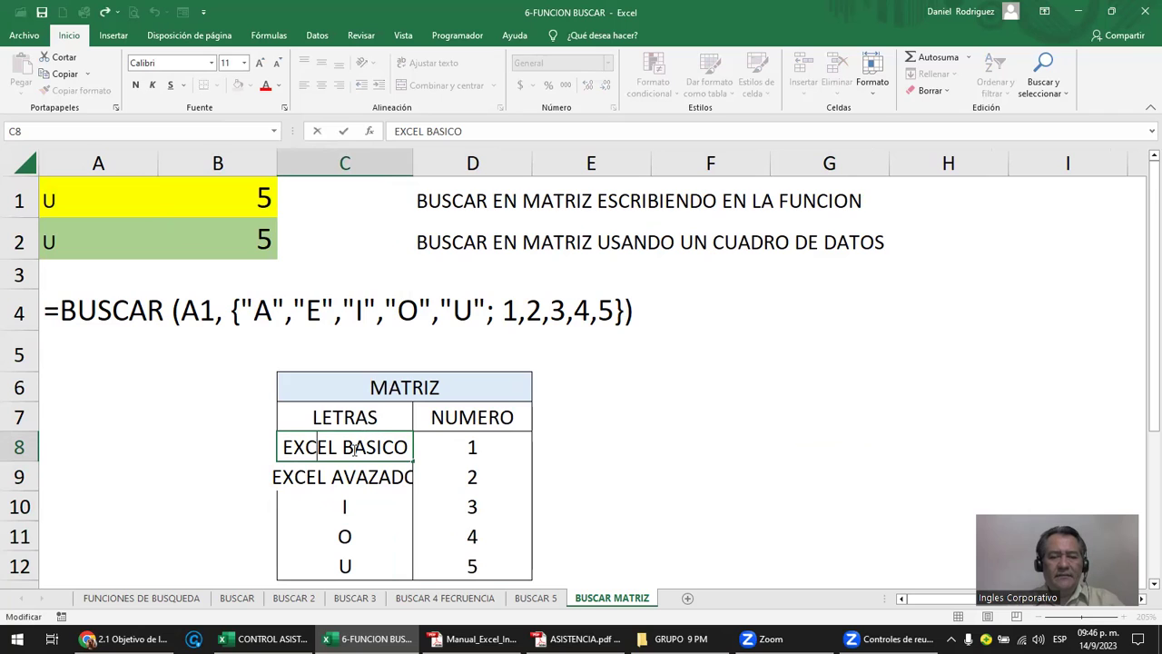
pyautogui.click(468, 445)
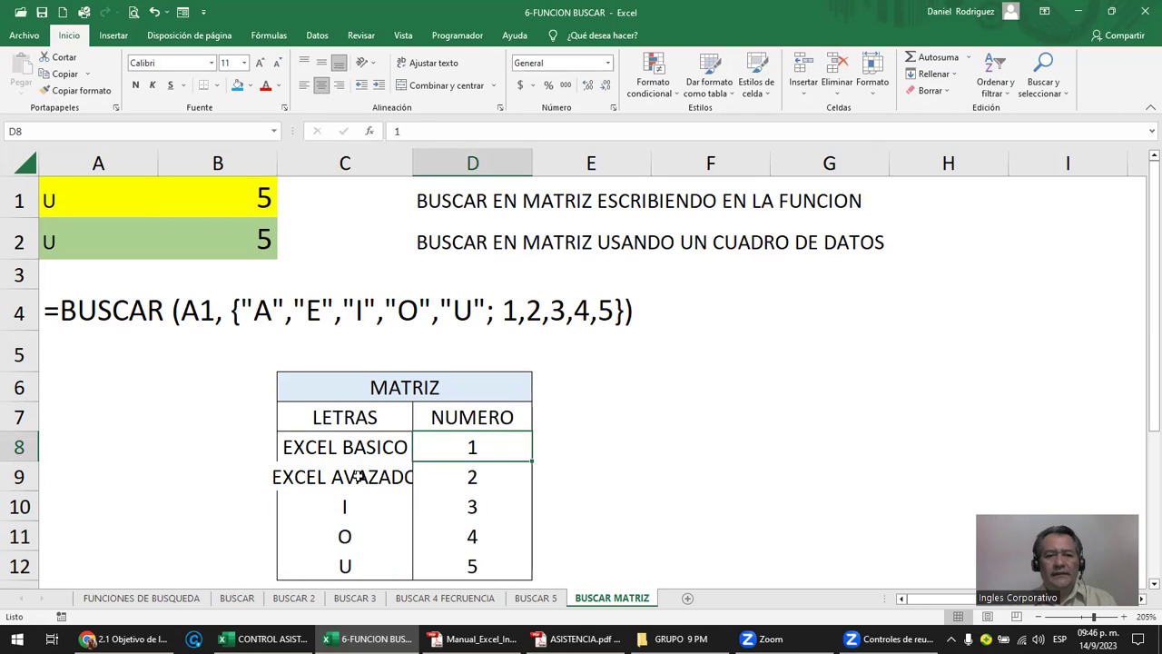
pyautogui.click(355, 476)
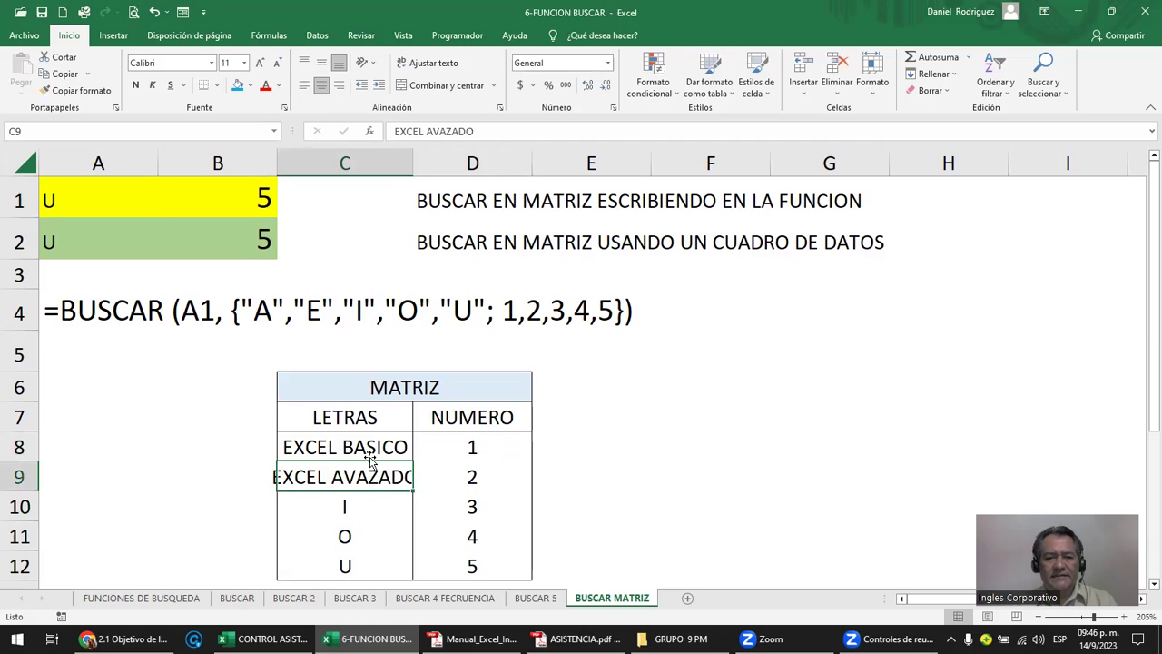
pyautogui.click(472, 479)
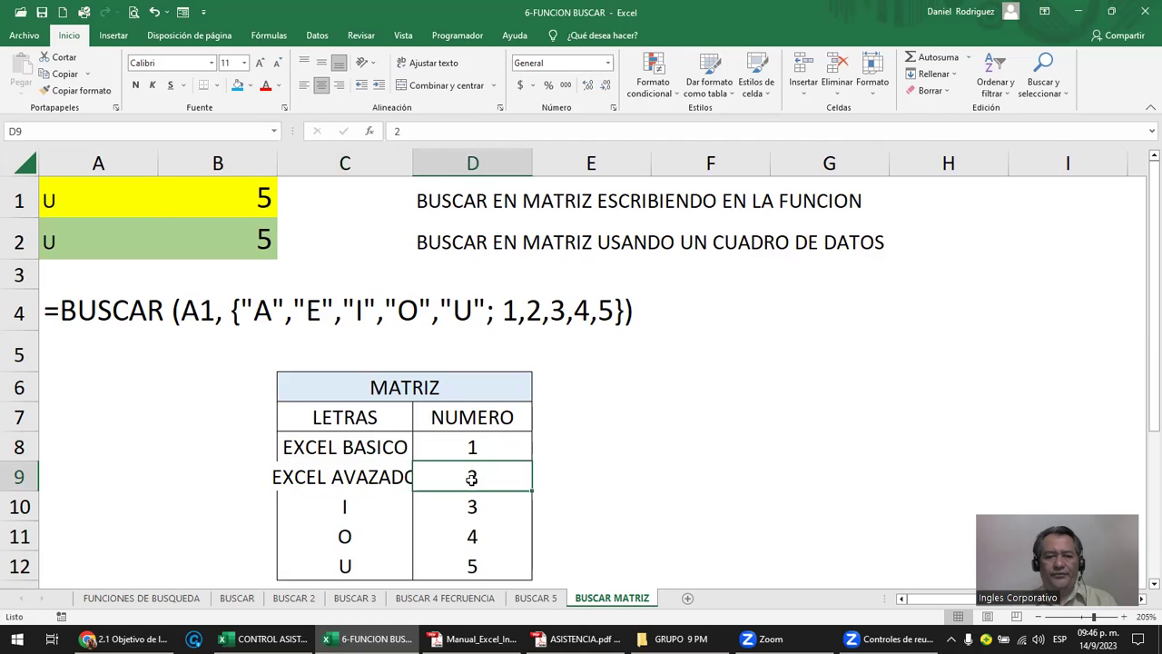
pyautogui.click(397, 426)
pyautogui.moveTo(413, 164); pyautogui.dragTo(447, 164)
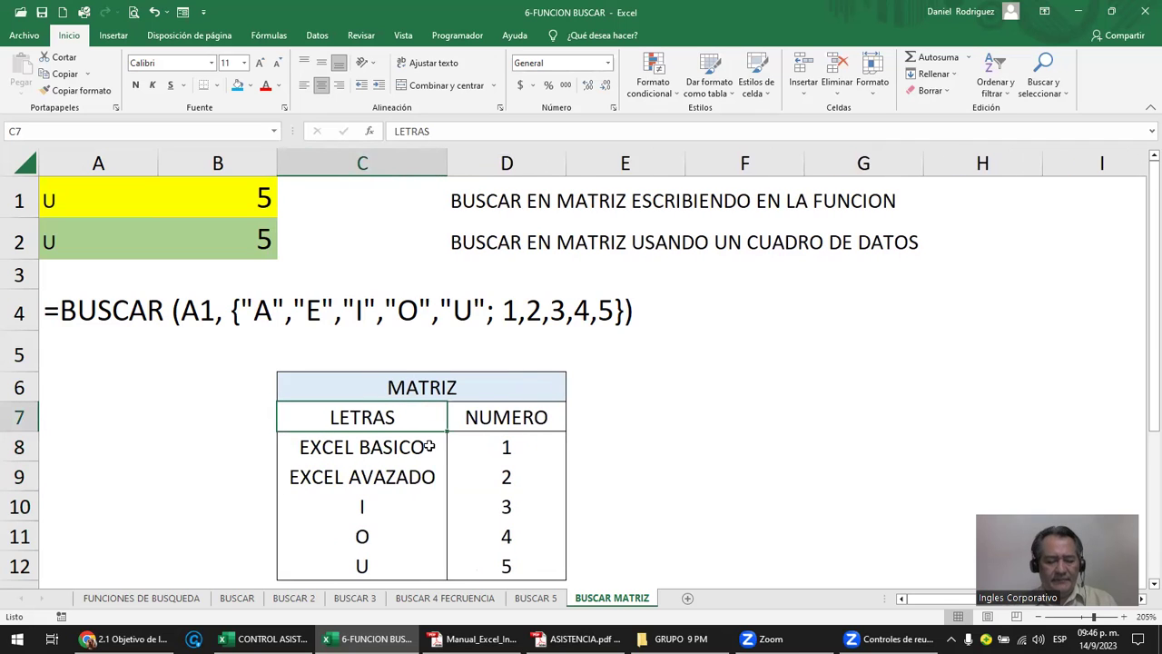
pyautogui.moveTo(390, 451); pyautogui.dragTo(395, 470)
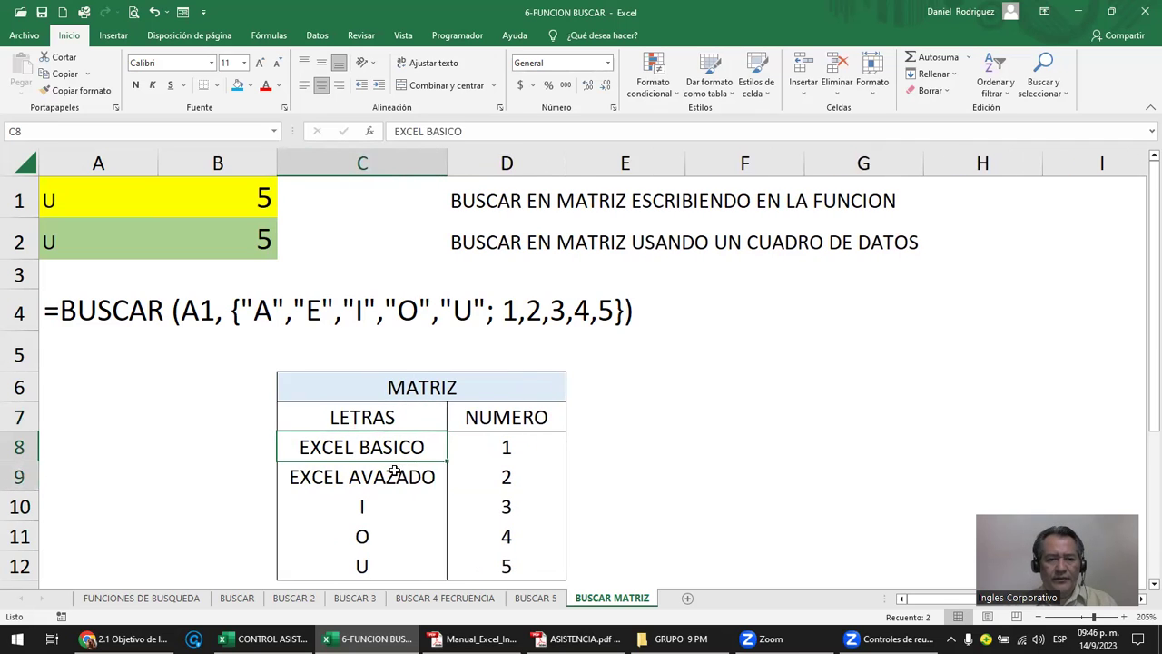
# - Copy the EXCEL labels into B8:B9 and restore the letters A and B in C8:C9
pyautogui.hotkey('ctrl', 'c')
pyautogui.press('Left')
pyautogui.press('Left')
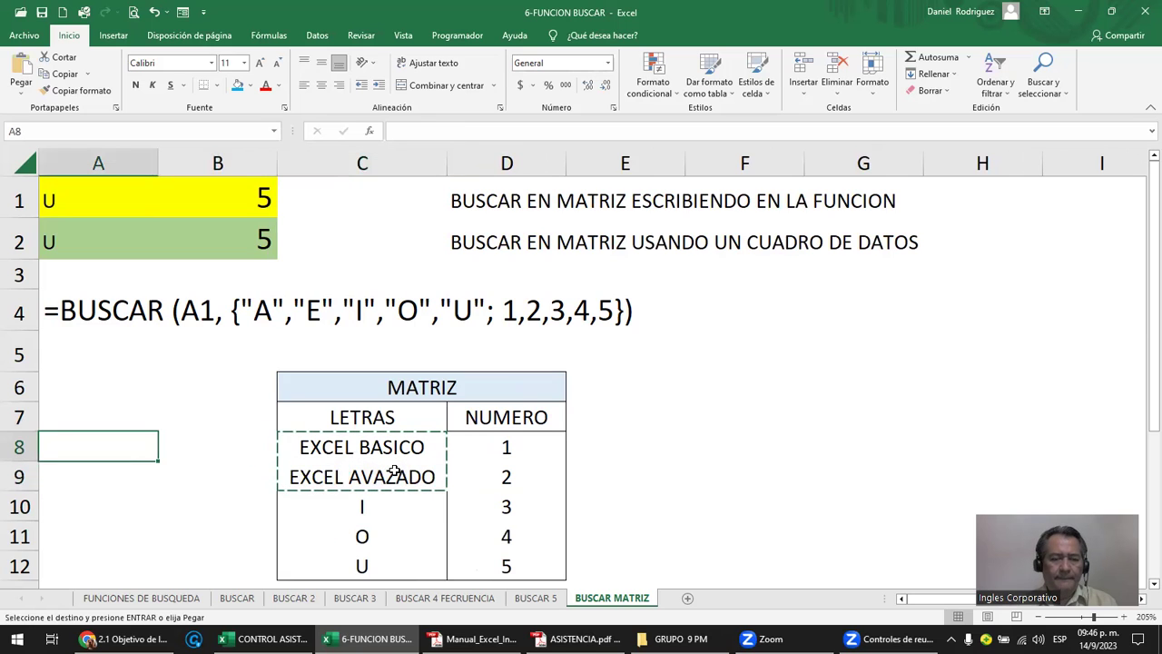
pyautogui.press('Right')
pyautogui.hotkey('ctrl', 'v')
pyautogui.press('Right')
pyautogui.write('A')
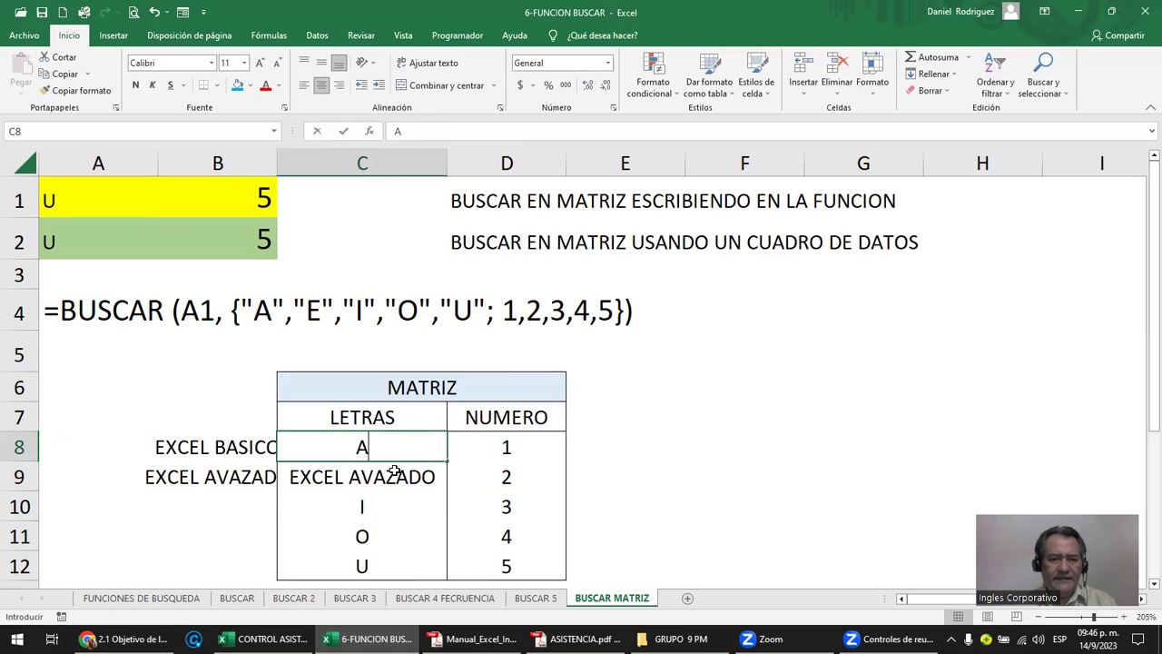
pyautogui.press('Return')
pyautogui.write('A')
pyautogui.press('BackSpace')
pyautogui.write('B')
pyautogui.press('Return')
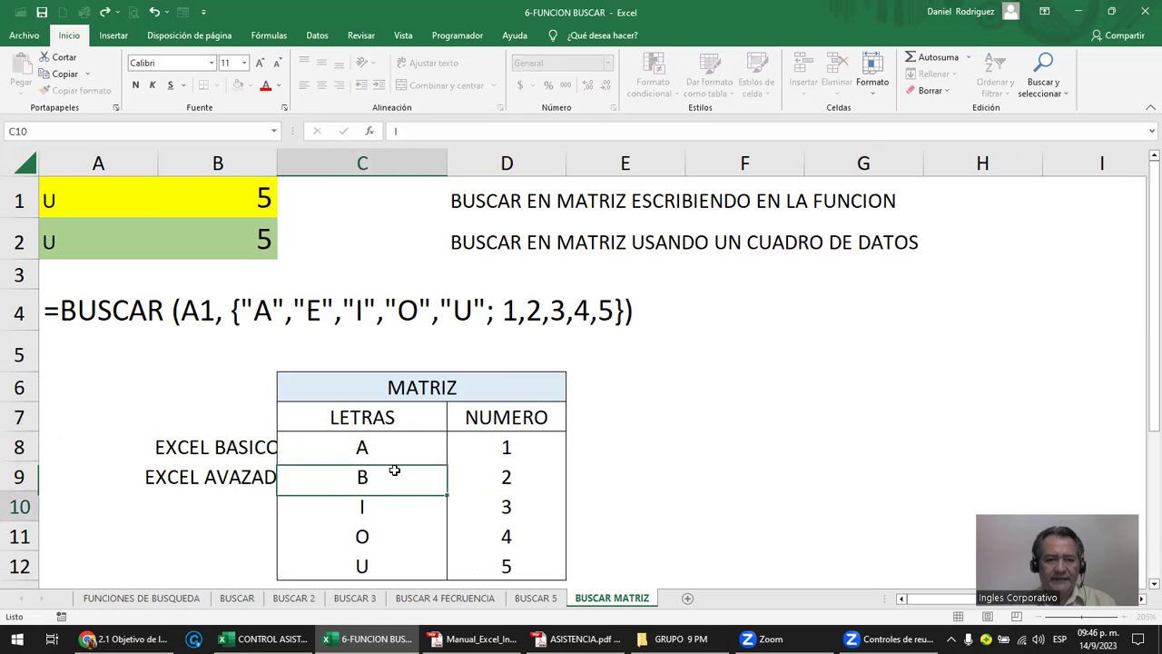
# - Check the label, letter and number in each cell of rows 8 and 9
pyautogui.click(214, 457)
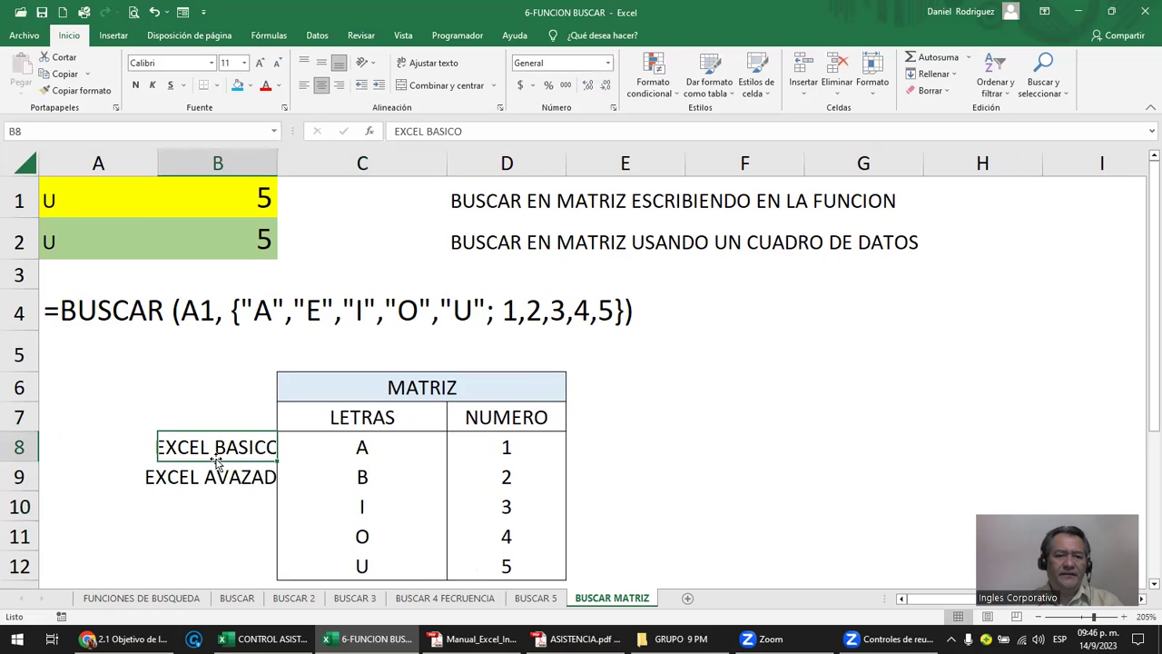
pyautogui.click(360, 448)
pyautogui.click(520, 439)
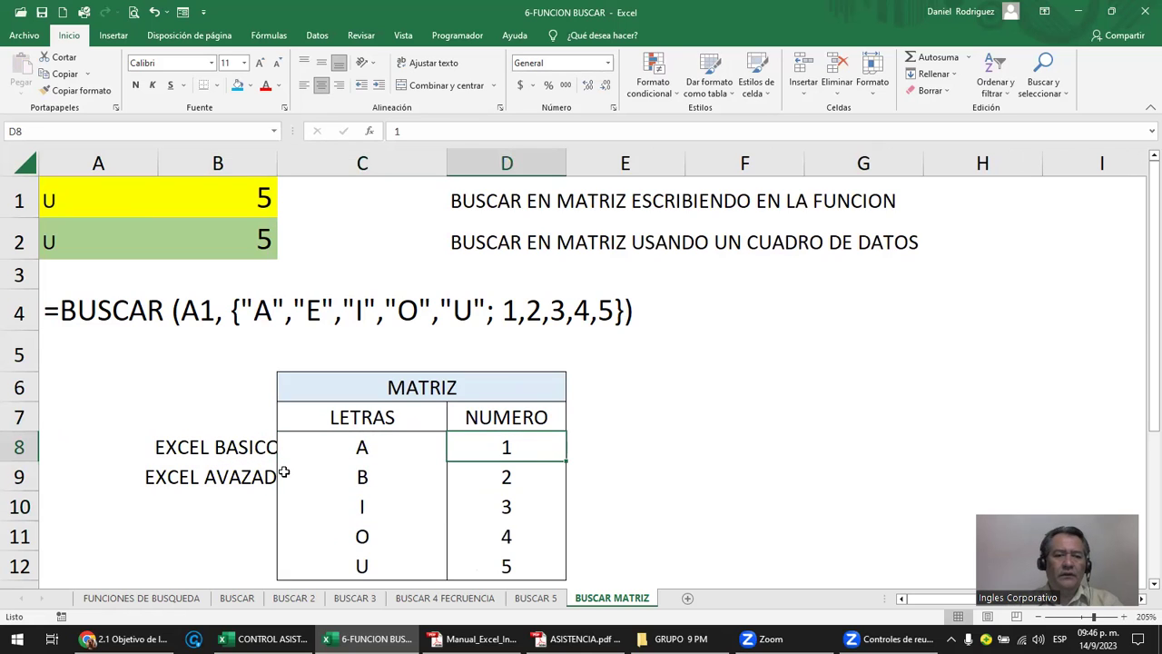
pyautogui.click(223, 476)
pyautogui.click(382, 468)
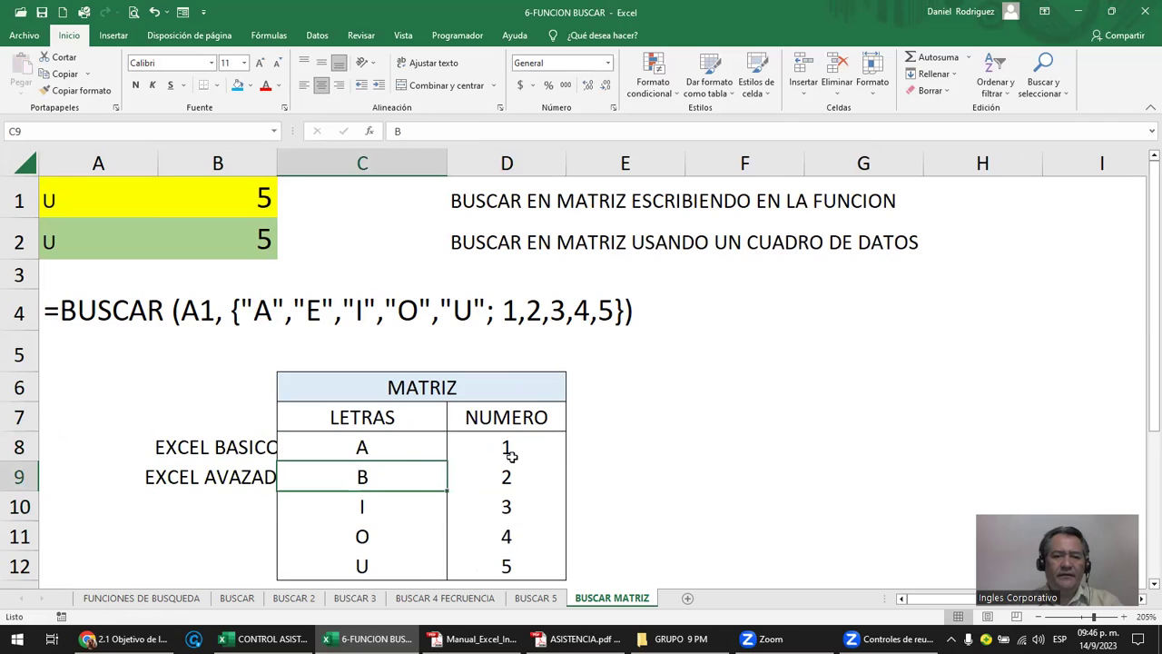
pyautogui.click(492, 476)
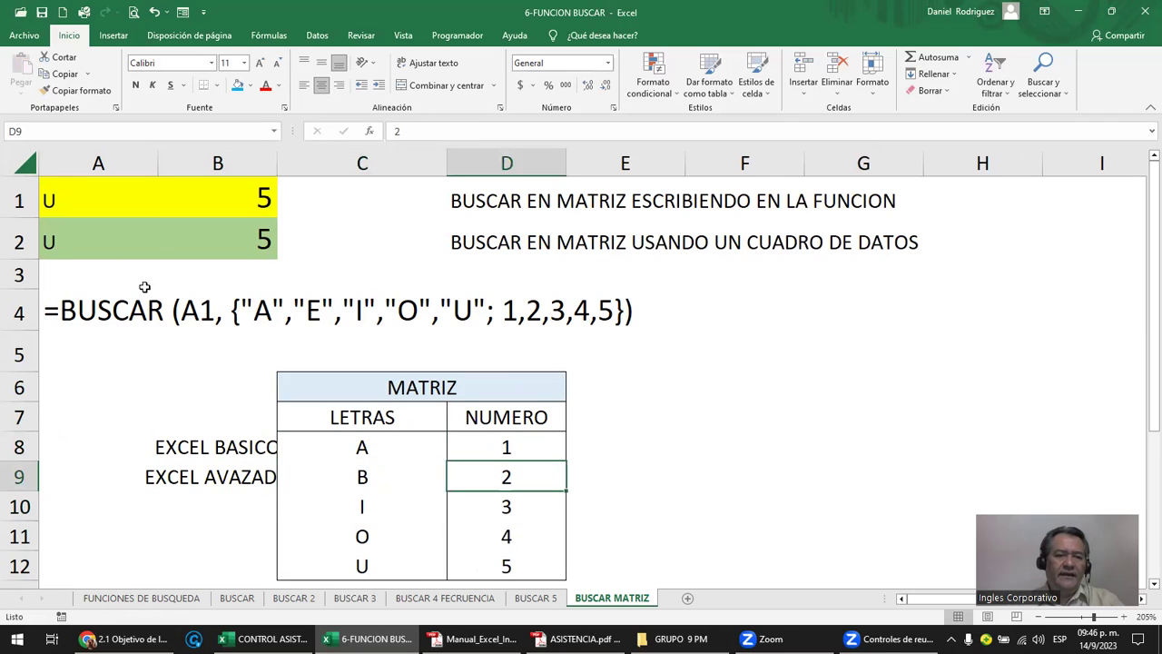
# - Set A2's lookup letter to A, then to B, so B2 returns 2
pyautogui.click(57, 236)
pyautogui.write('A')
pyautogui.press('Return')
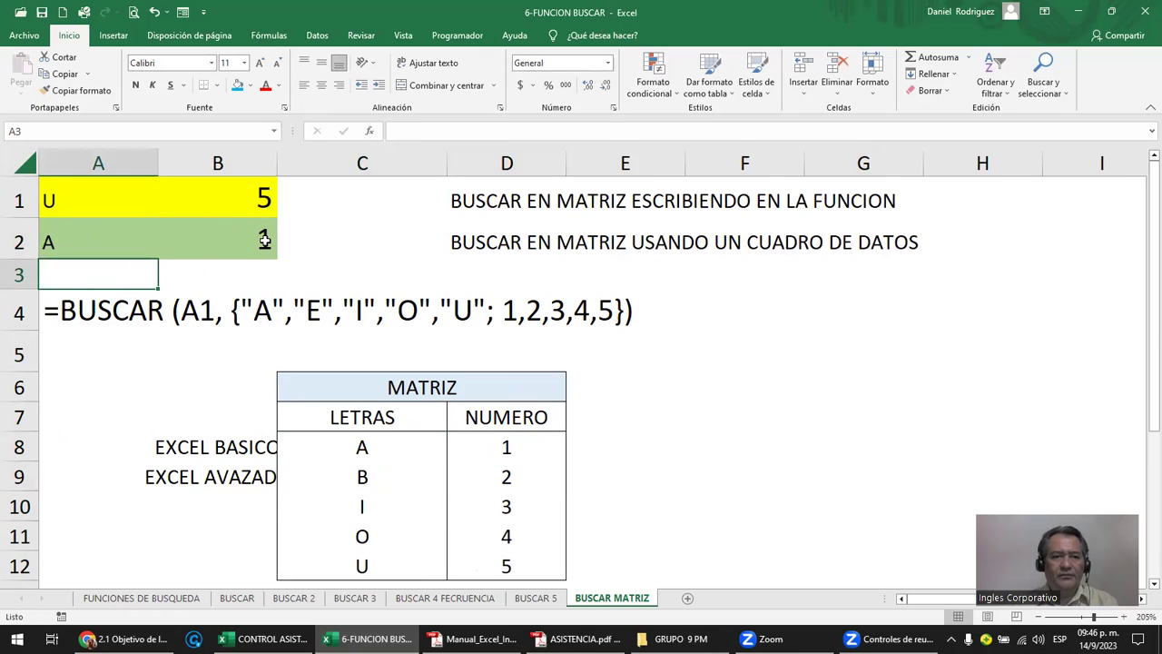
pyautogui.click(264, 239)
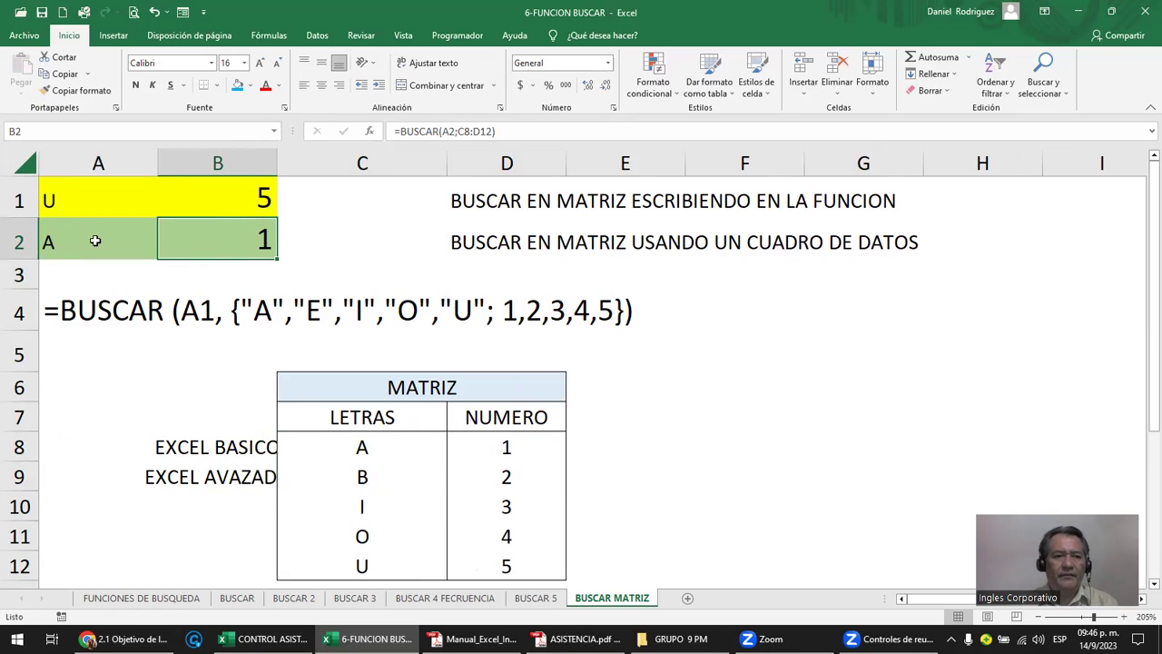
pyautogui.click(53, 238)
pyautogui.write('B')
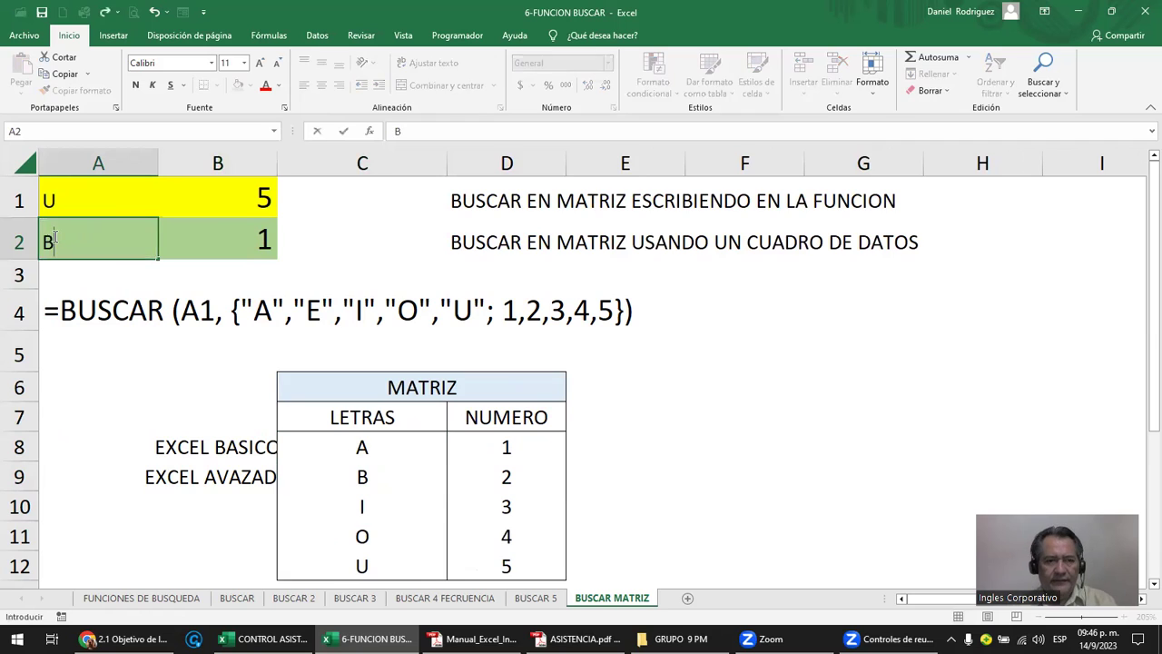
pyautogui.press('Return')
pyautogui.click(265, 243)
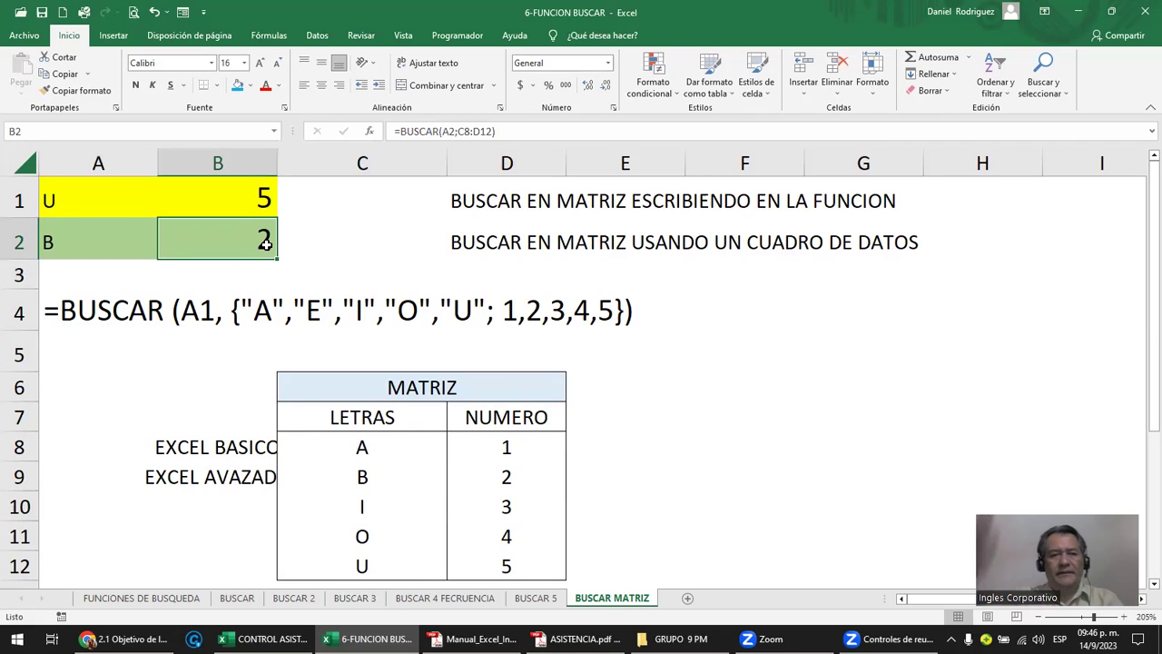
# - Select the relabelled rows B8:D9, then the letter-number pairs C8:D9
pyautogui.moveTo(242, 443); pyautogui.dragTo(478, 471)
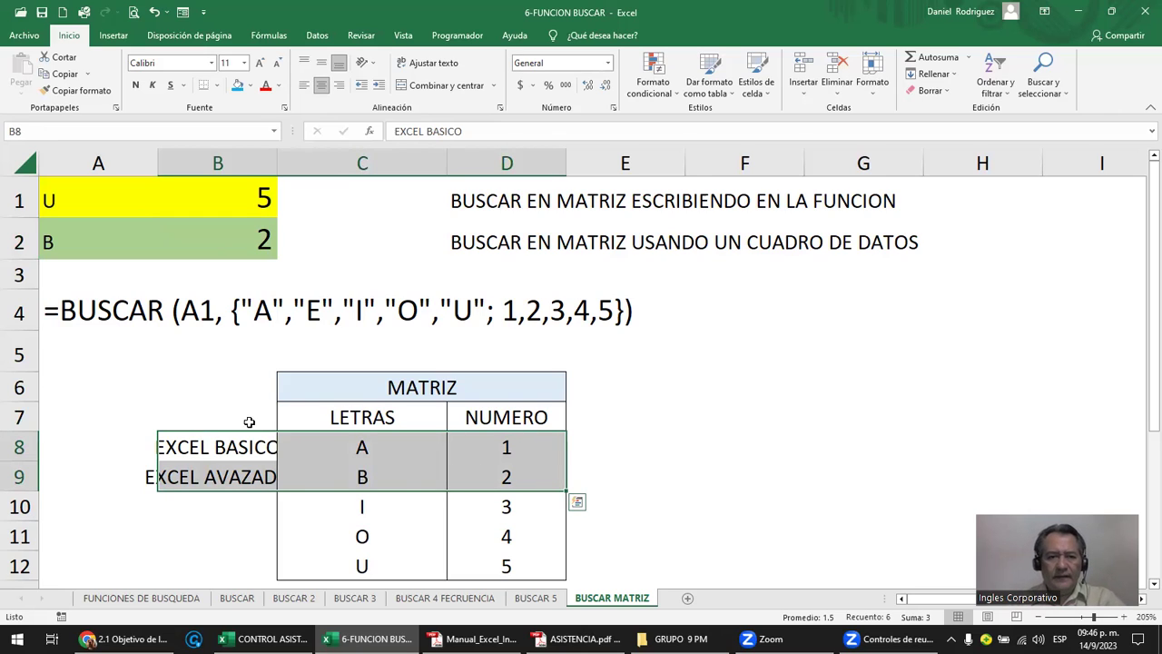
pyautogui.moveTo(363, 446); pyautogui.dragTo(505, 476)
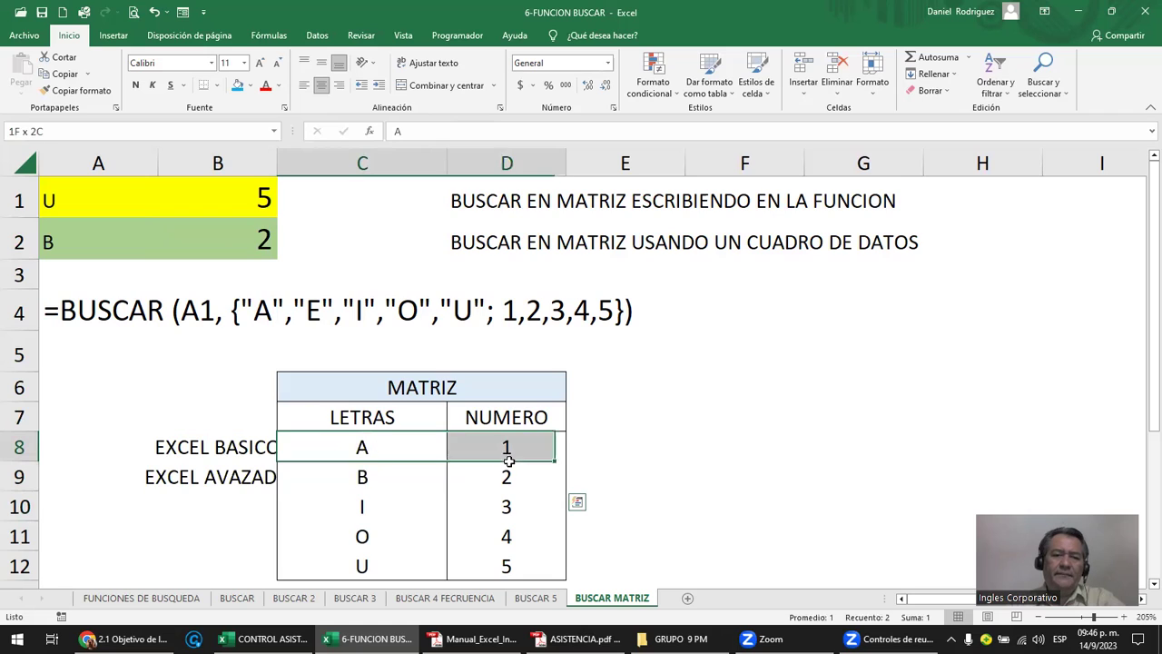
pyautogui.click(392, 452)
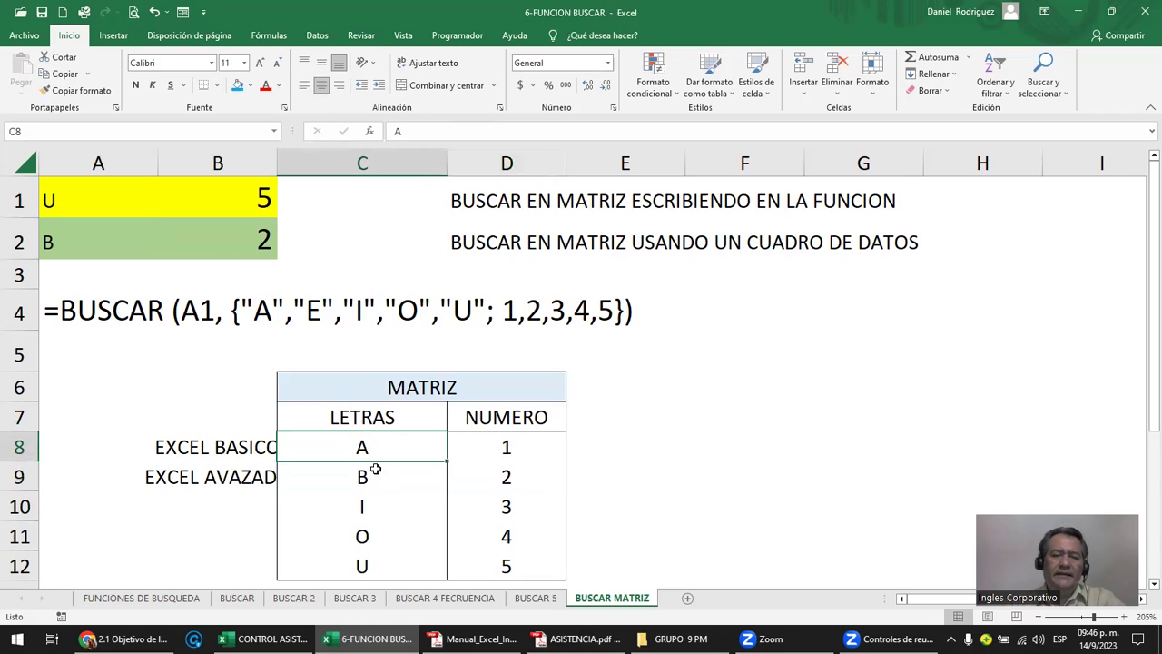
# - Relabel B8 as TACOS beside the A–1 pair in the MATRIZ table
pyautogui.click(604, 447)
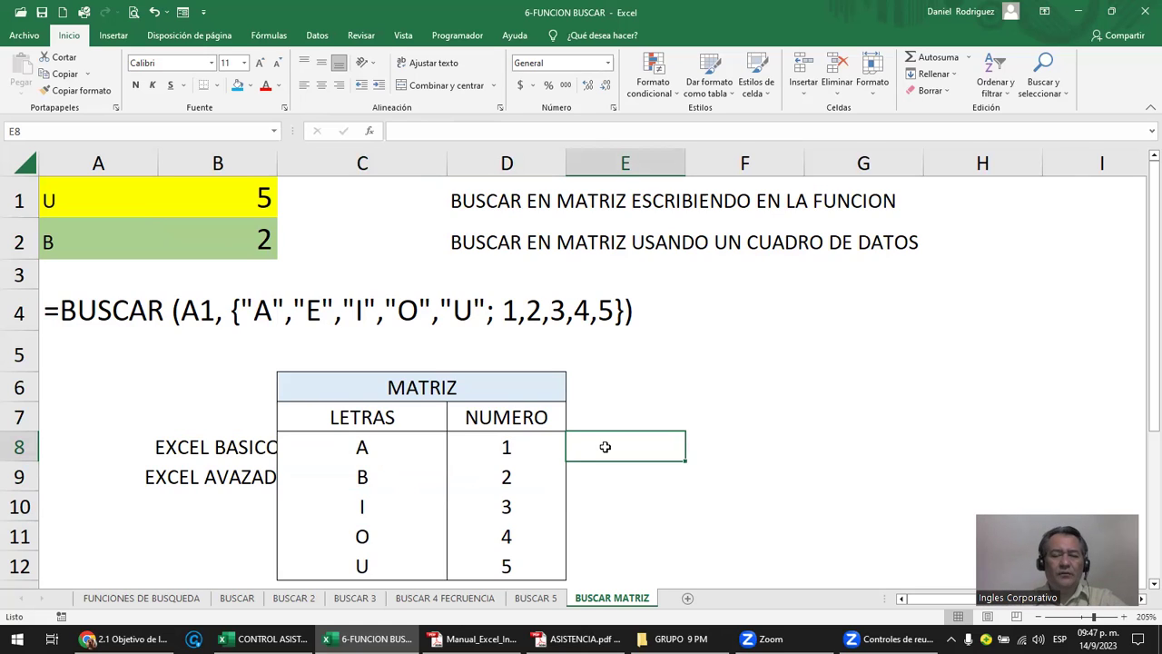
pyautogui.click(361, 447)
pyautogui.click(495, 448)
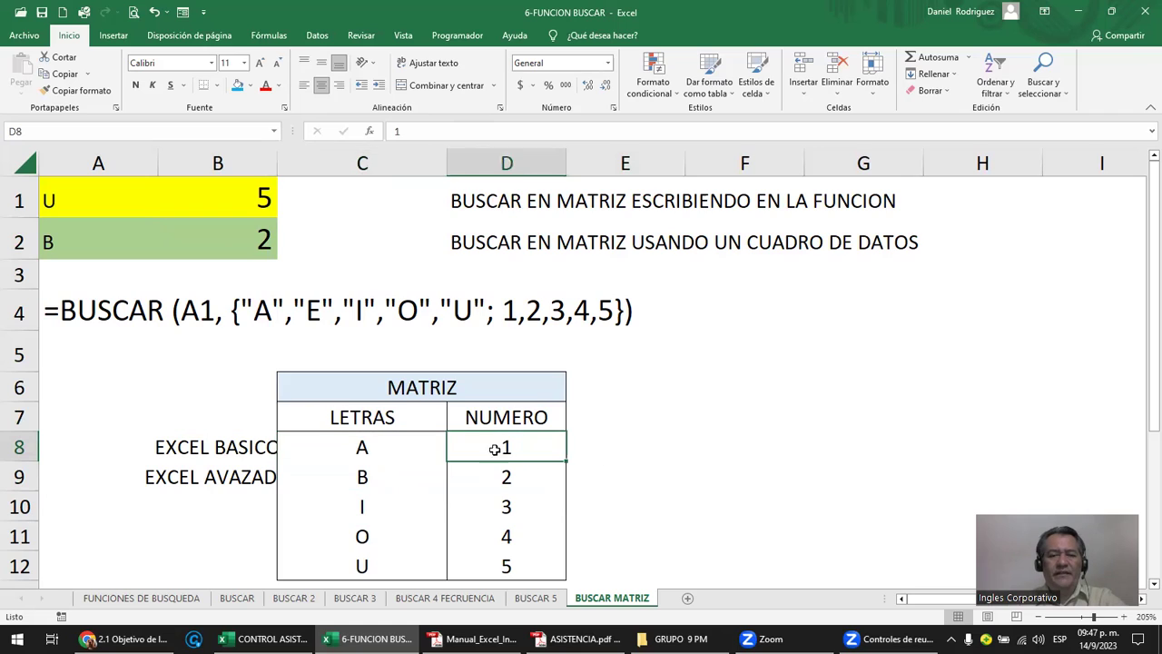
pyautogui.moveTo(361, 446); pyautogui.dragTo(524, 445)
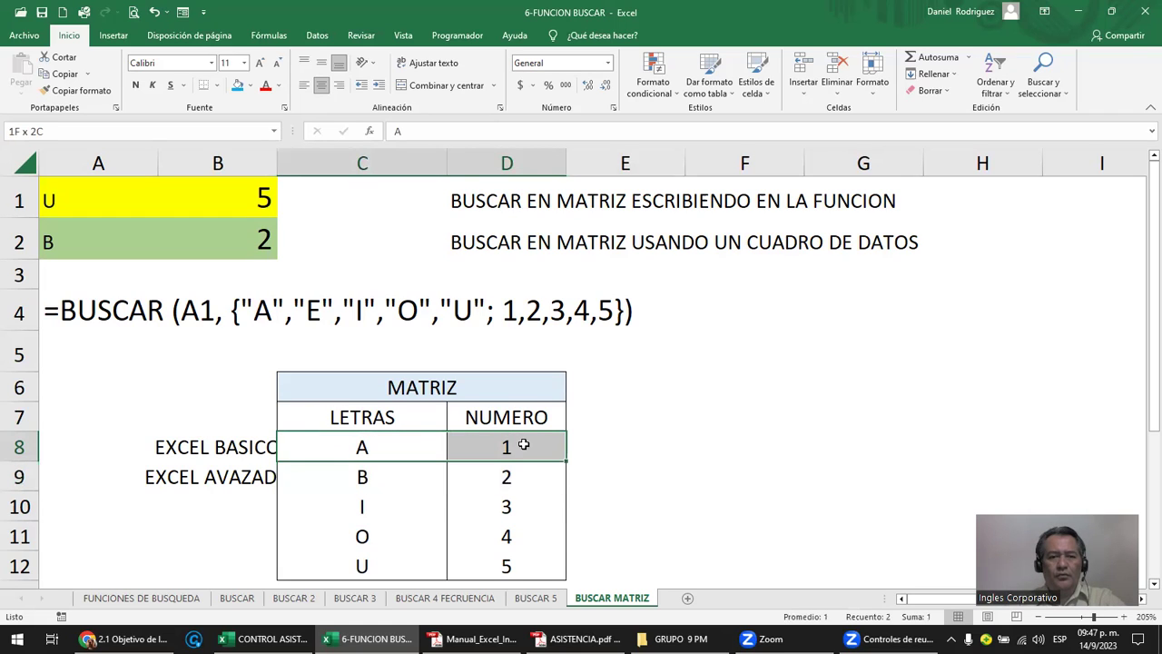
pyautogui.click(226, 448)
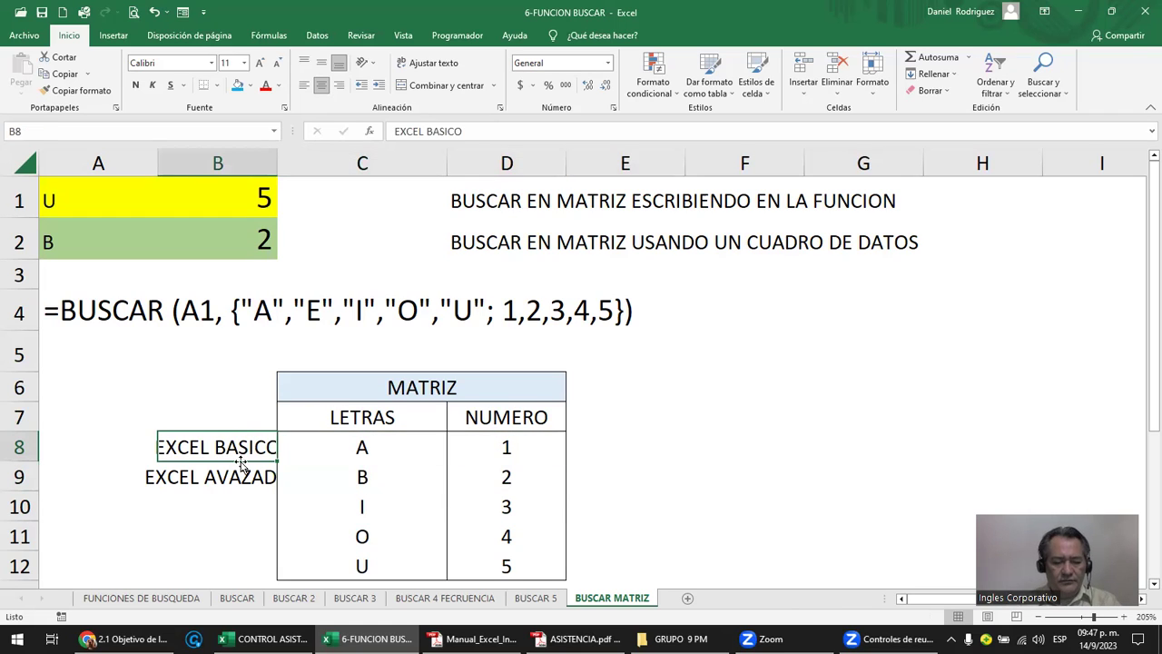
pyautogui.write('TACOS')
pyautogui.press('Return')
pyautogui.press('Up')
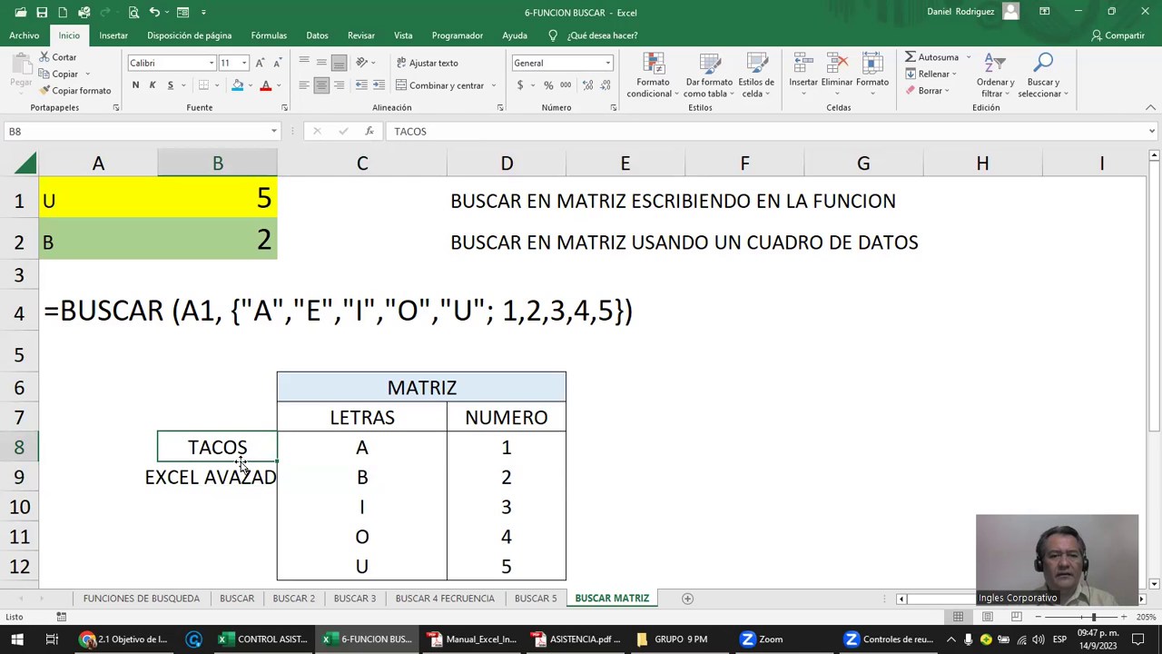
pyautogui.press('Right')
pyautogui.press('Right')
pyautogui.press('Left')
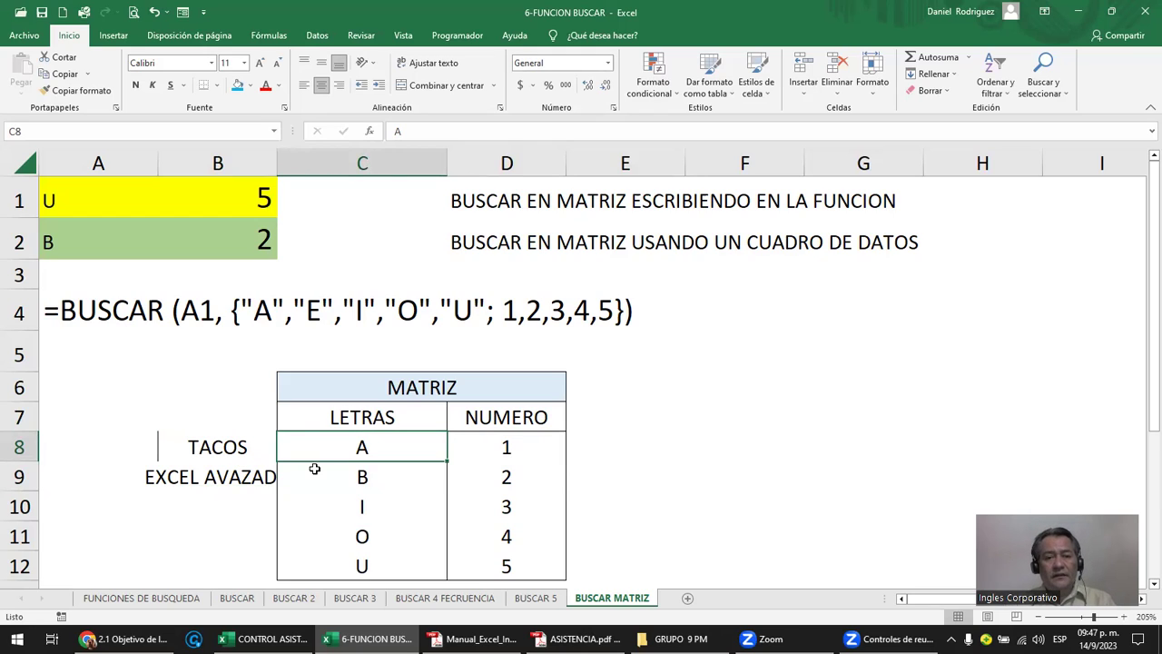
# - Replace D8's 1 with SODA and enter A as the lookup letter in A2
pyautogui.click(498, 445)
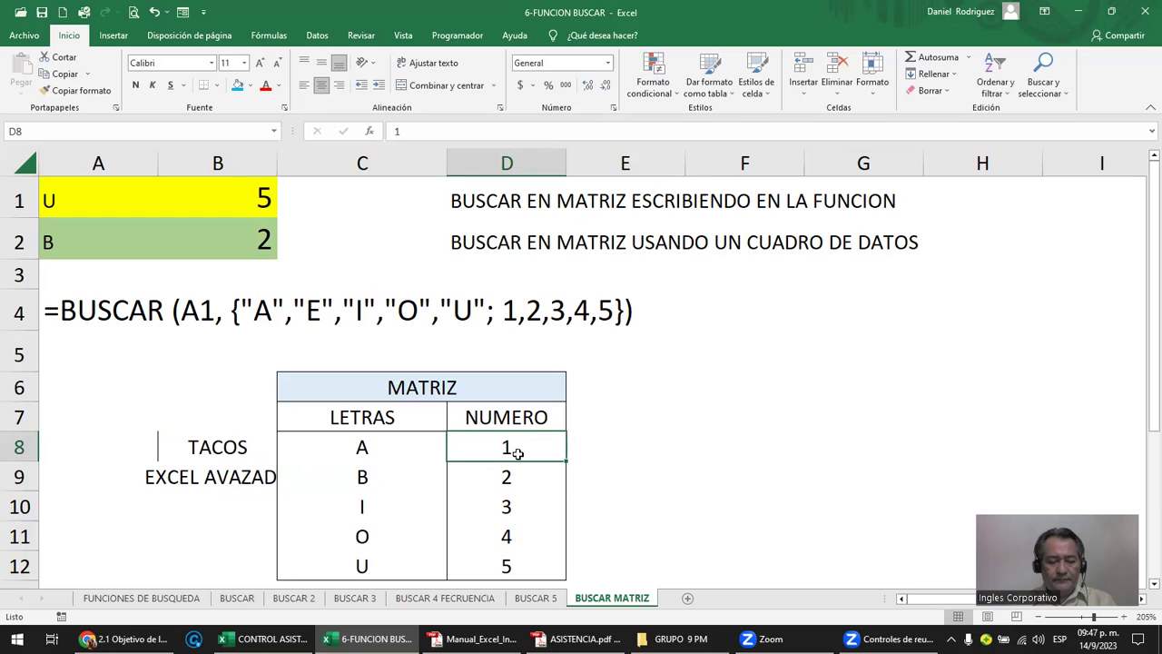
pyautogui.write('SODA')
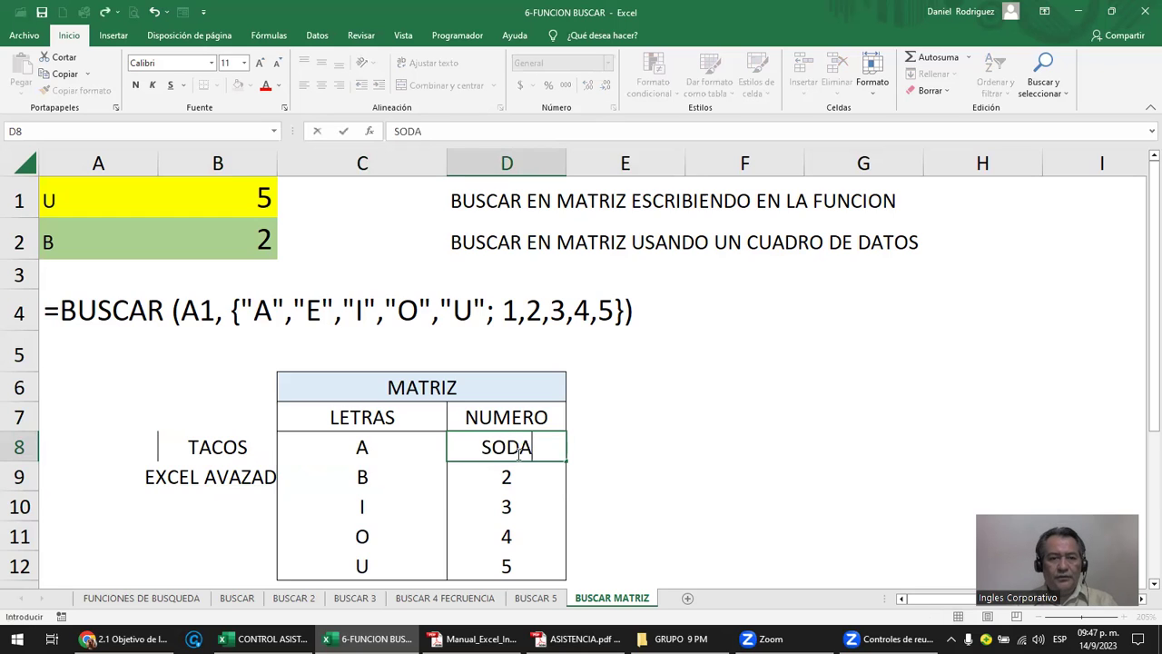
pyautogui.press('Return')
pyautogui.click(517, 452)
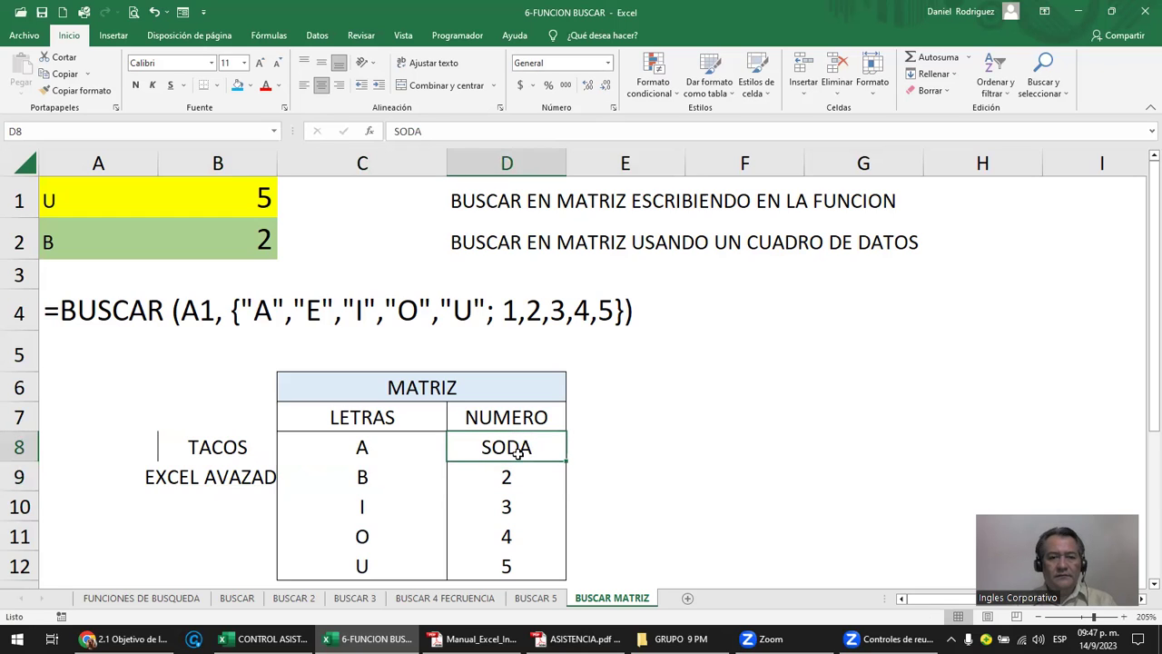
pyautogui.press('Left')
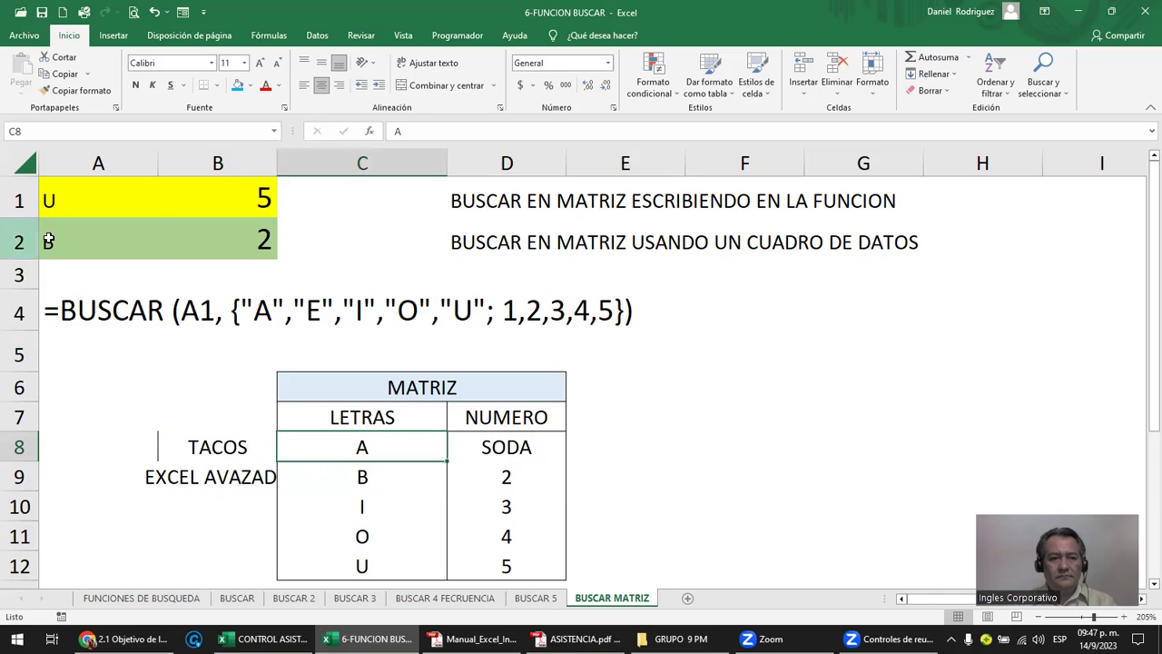
pyautogui.click(57, 237)
pyautogui.write('A')
pyautogui.press('Return')
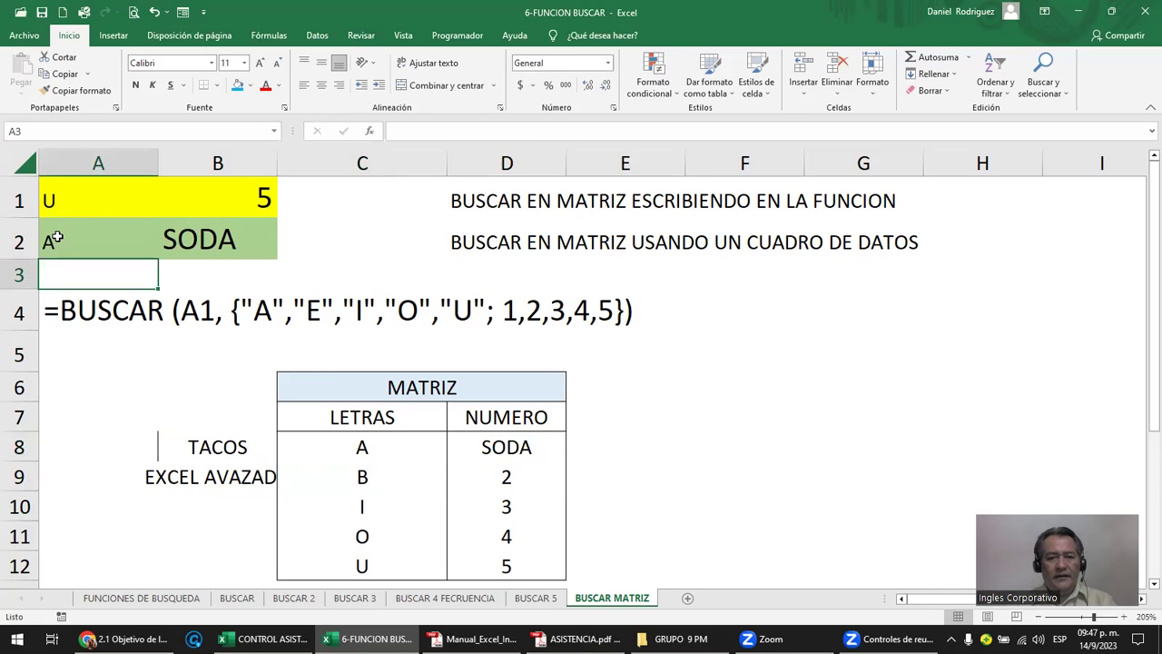
# - Append +TACO to D8 so it reads SODA+TACO, then point out A and its value
pyautogui.click(513, 451)
pyautogui.press('F2')
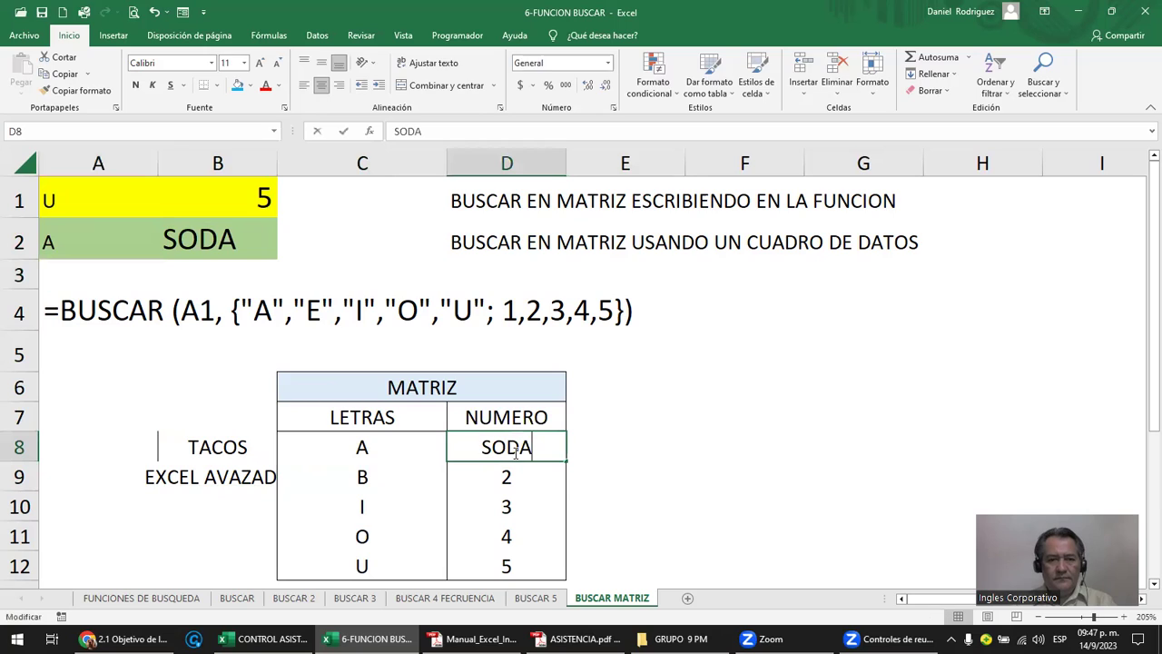
pyautogui.write('+TACO')
pyautogui.press('Return')
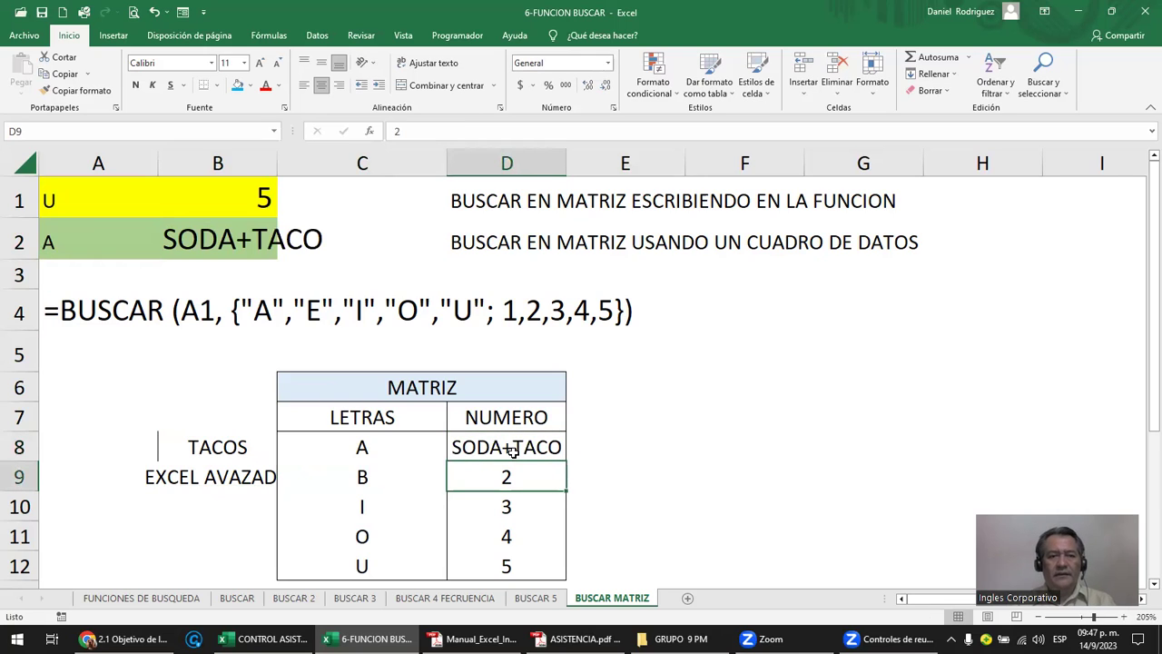
pyautogui.click(366, 457)
pyautogui.click(491, 448)
pyautogui.click(368, 451)
pyautogui.click(455, 446)
pyautogui.click(362, 449)
pyautogui.click(482, 446)
pyautogui.click(384, 452)
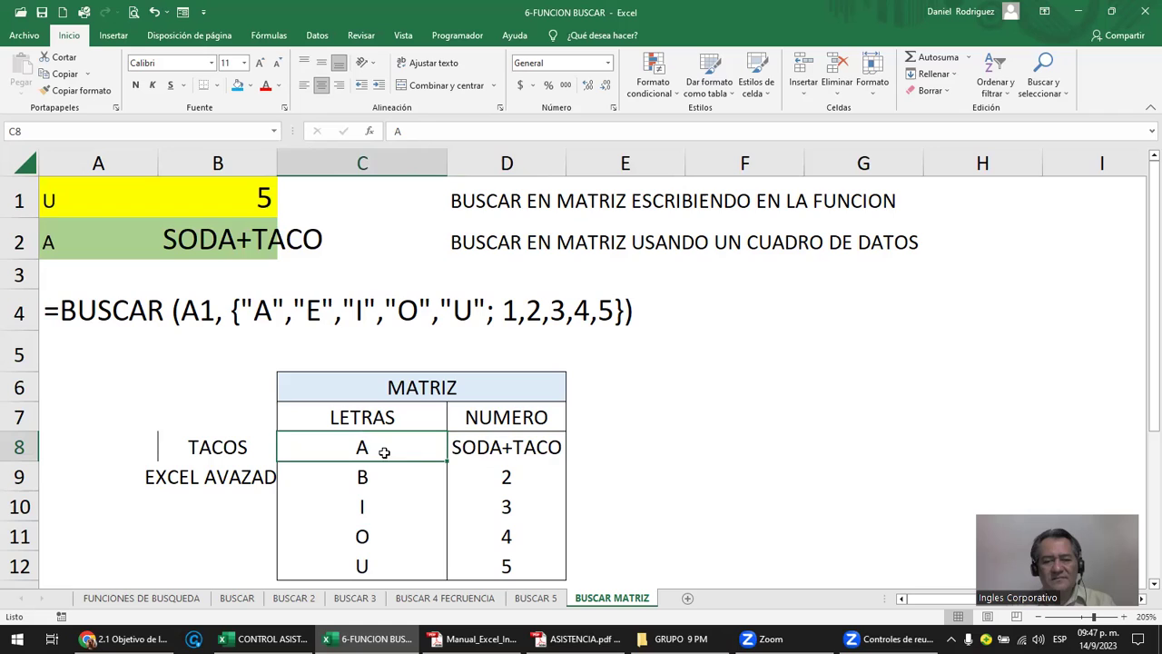
pyautogui.click(472, 454)
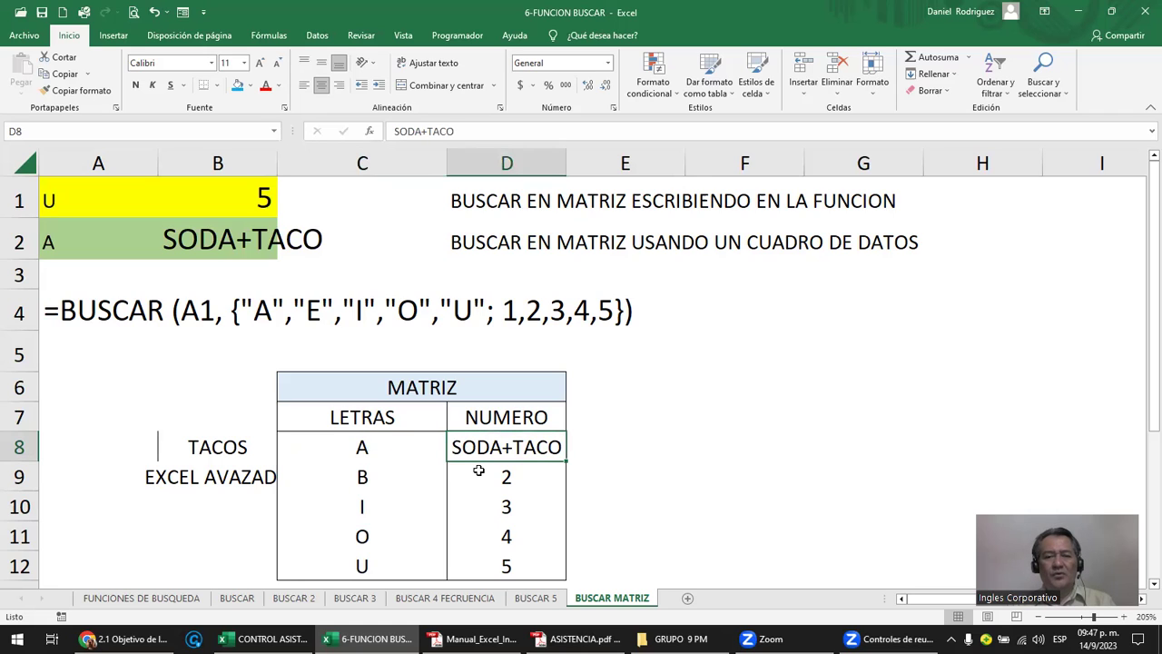
# - Enter 1 in B8 in place of the TACOS label
pyautogui.click(224, 447)
pyautogui.write('1')
pyautogui.press('Return')
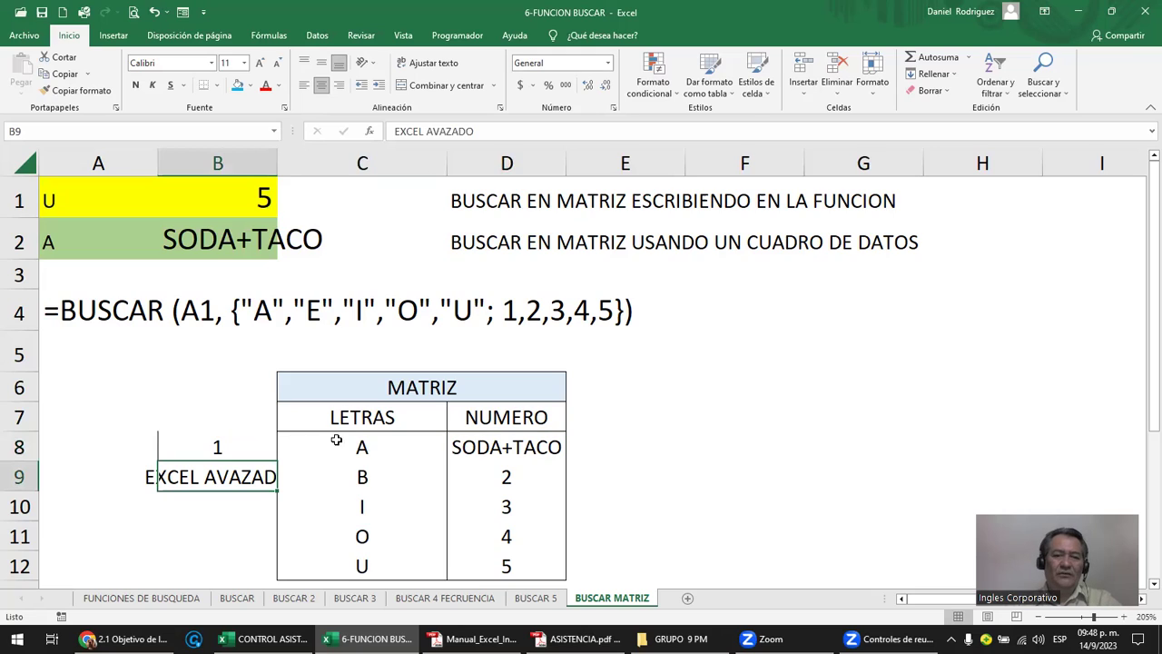
pyautogui.click(366, 447)
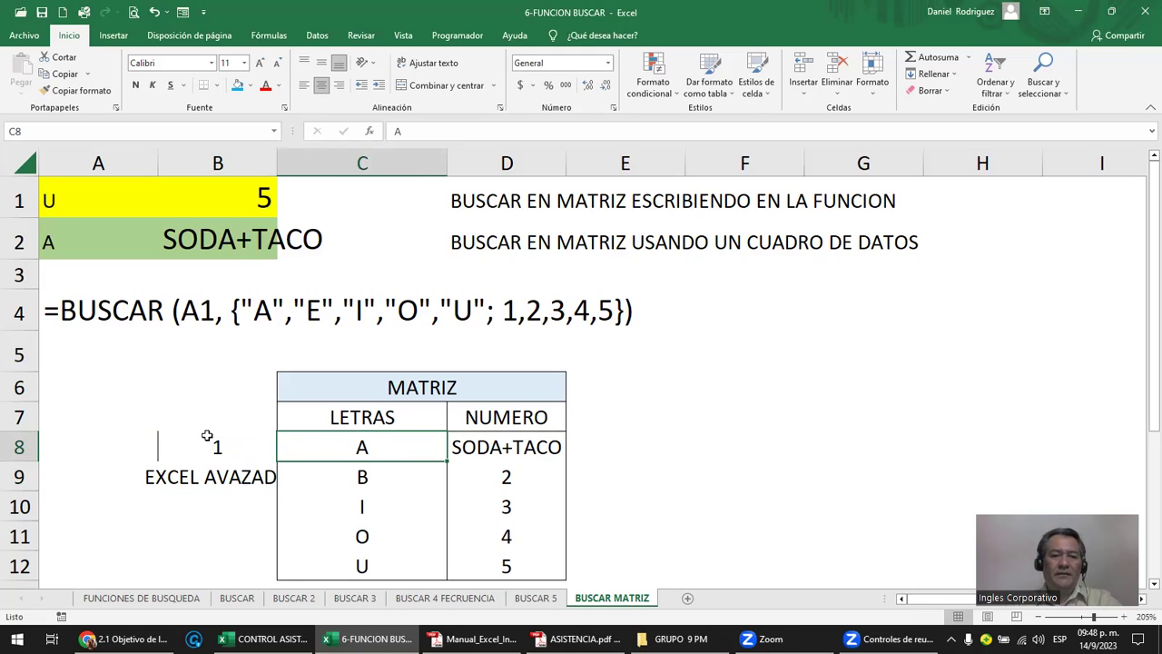
# - Enter a $6 price in E8 and clear the labels in B8:B9
pyautogui.click(603, 446)
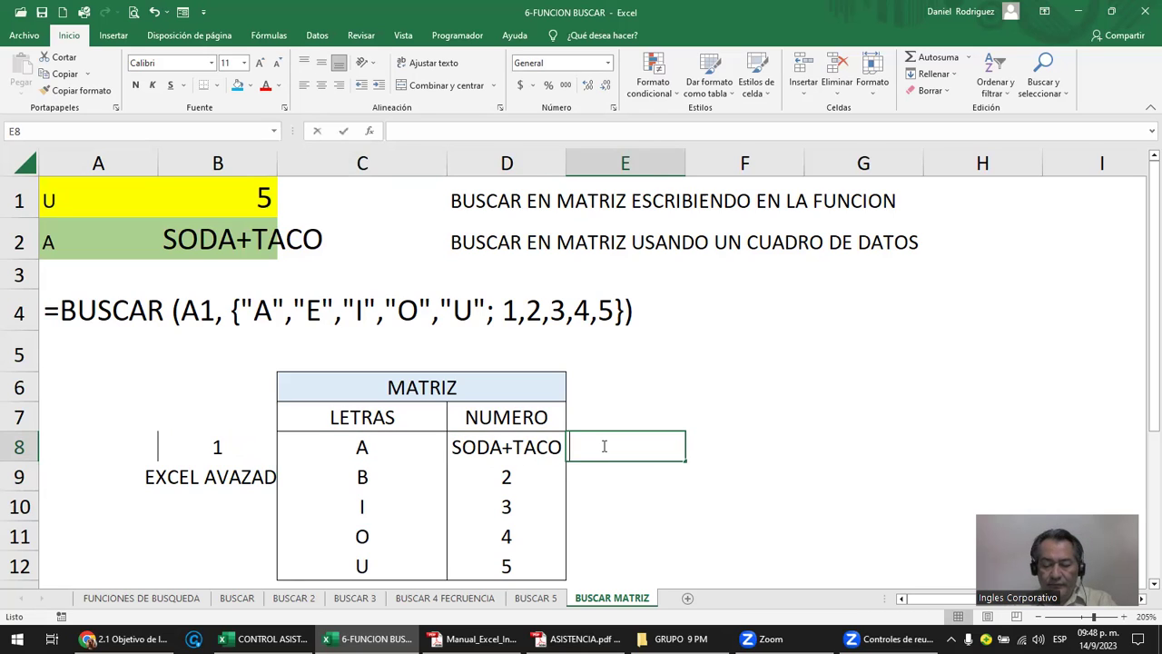
pyautogui.write('$6')
pyautogui.press('Return')
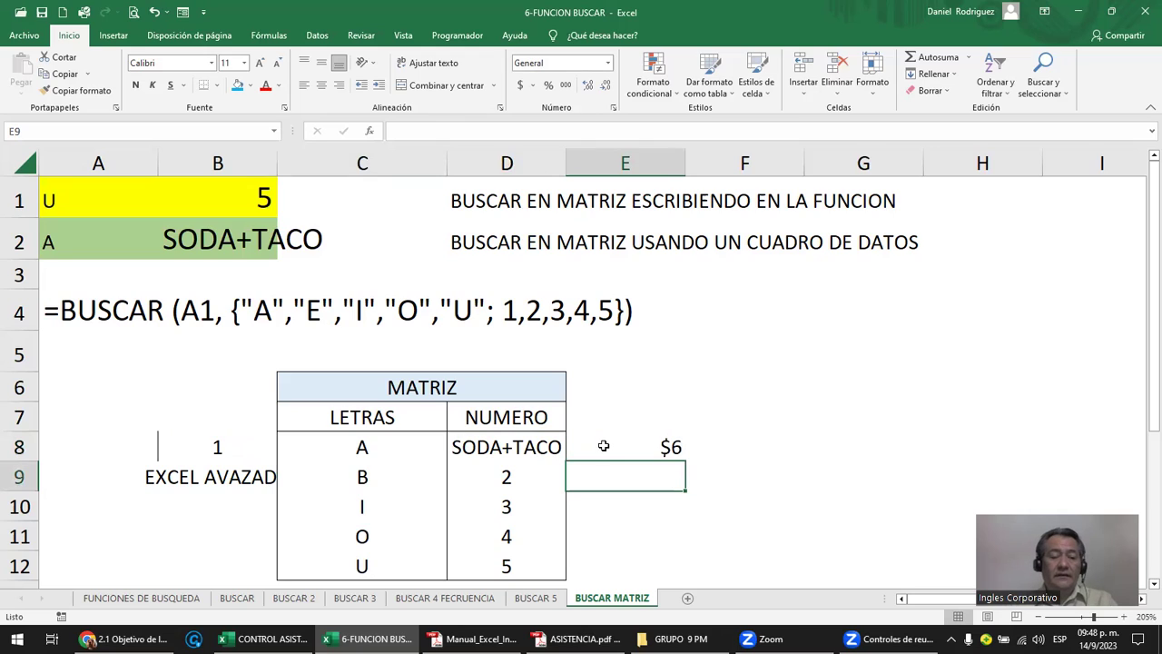
pyautogui.moveTo(227, 449); pyautogui.dragTo(234, 465)
pyautogui.press('Delete')
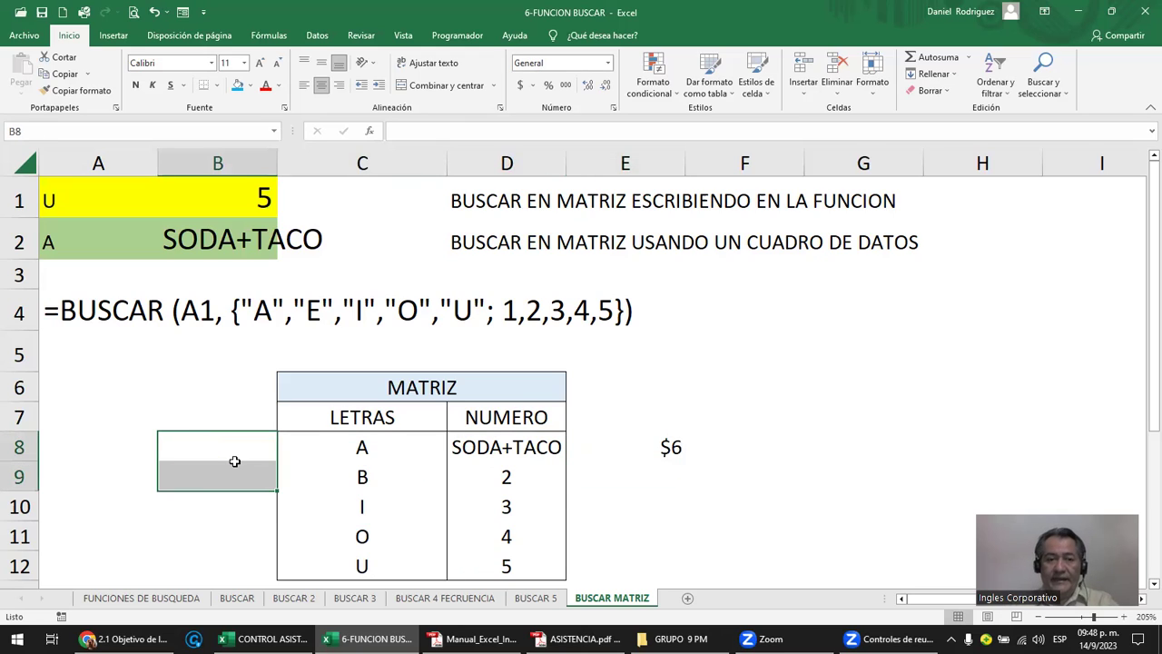
# - Point out the A and SODA+TACO pair, then select D9 holding 2
pyautogui.click(362, 447)
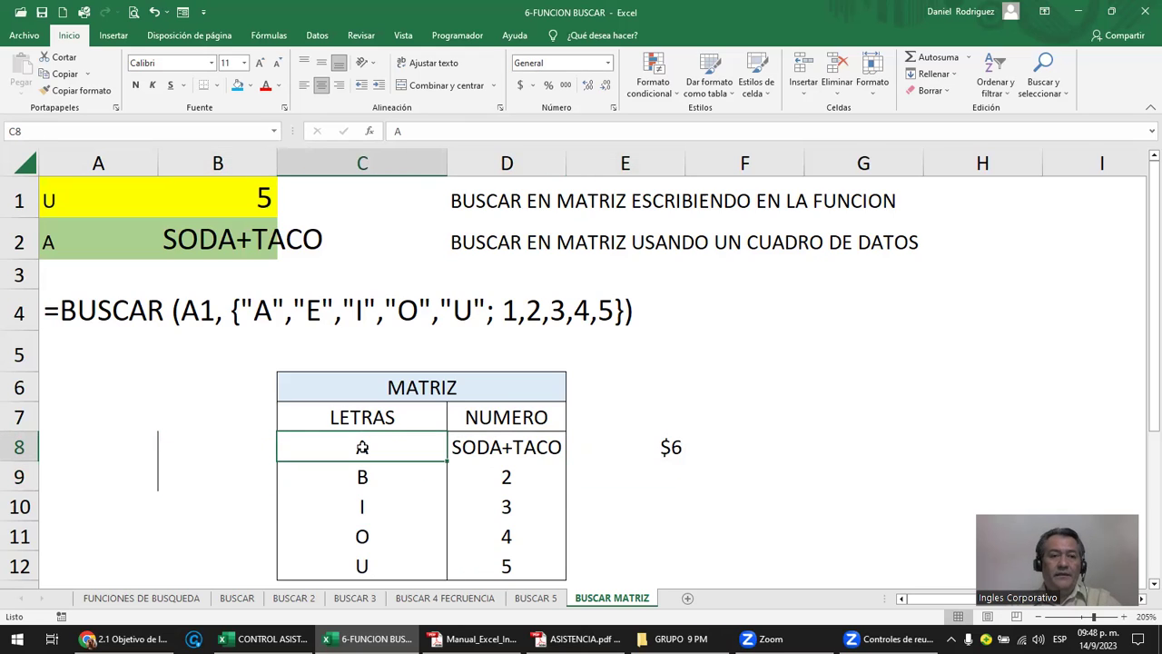
pyautogui.click(506, 446)
pyautogui.click(674, 447)
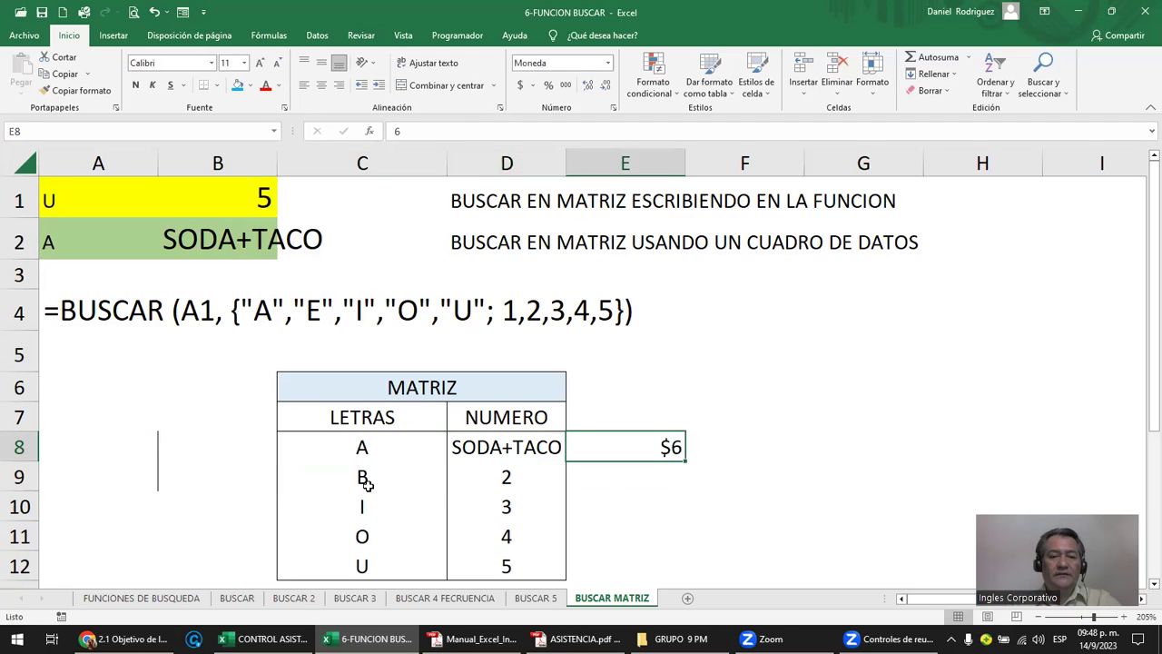
pyautogui.click(366, 481)
pyautogui.click(511, 477)
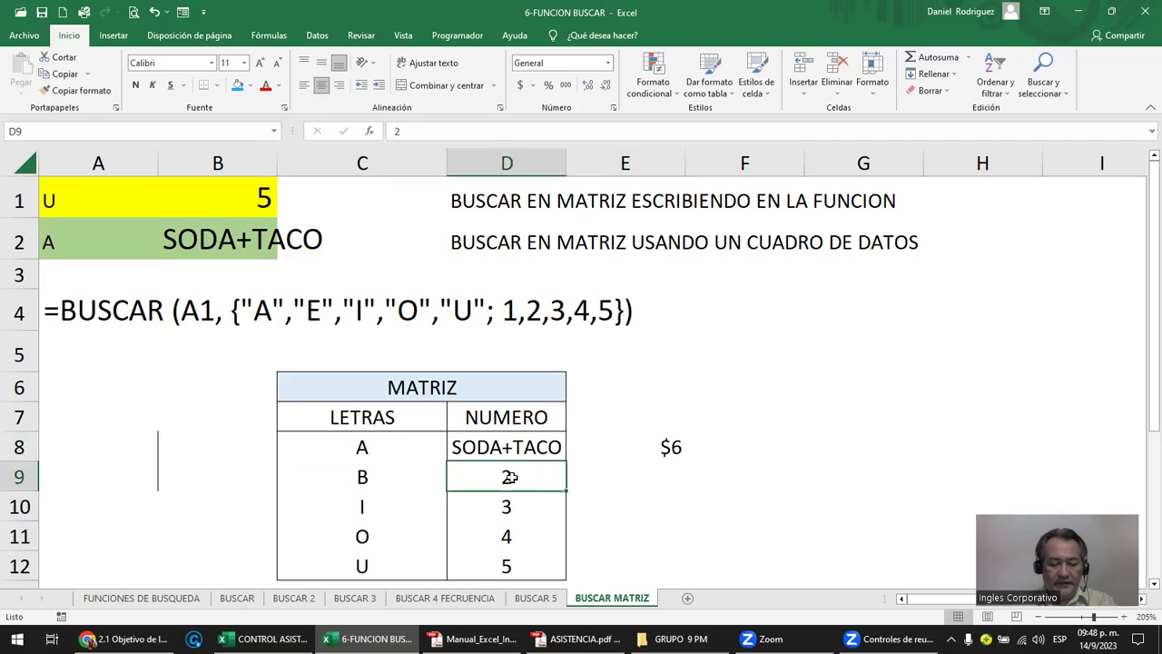
# - Enter HOTDOG+TE in D9 with a price of 3 in E9
pyautogui.write('HOT')
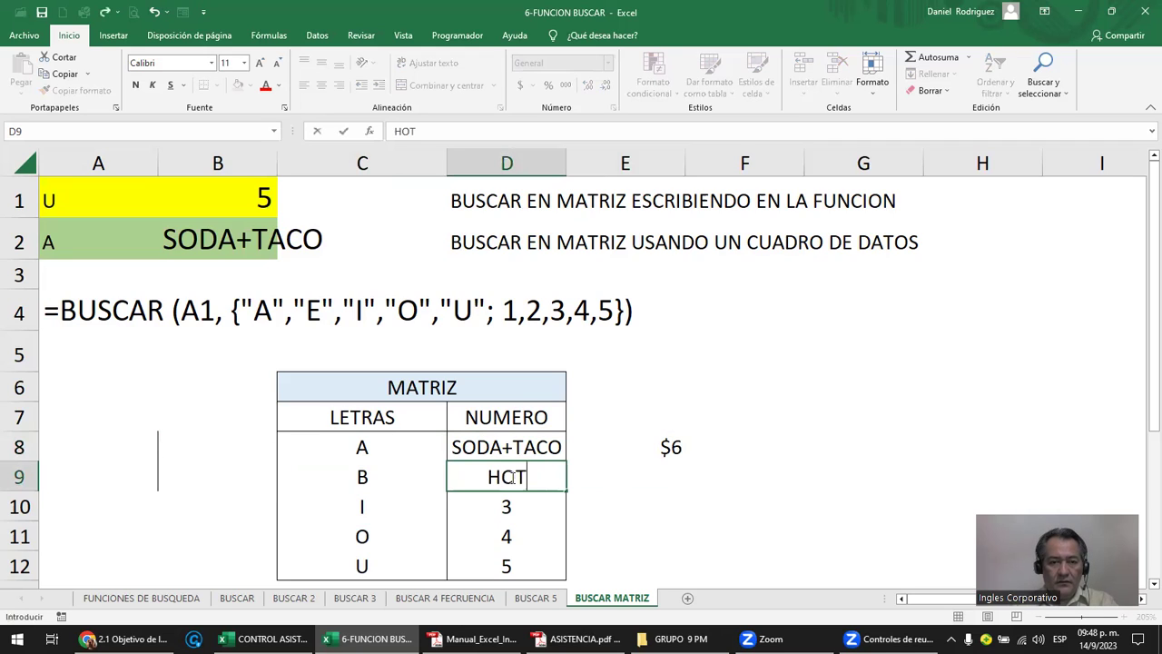
pyautogui.write('DOG+')
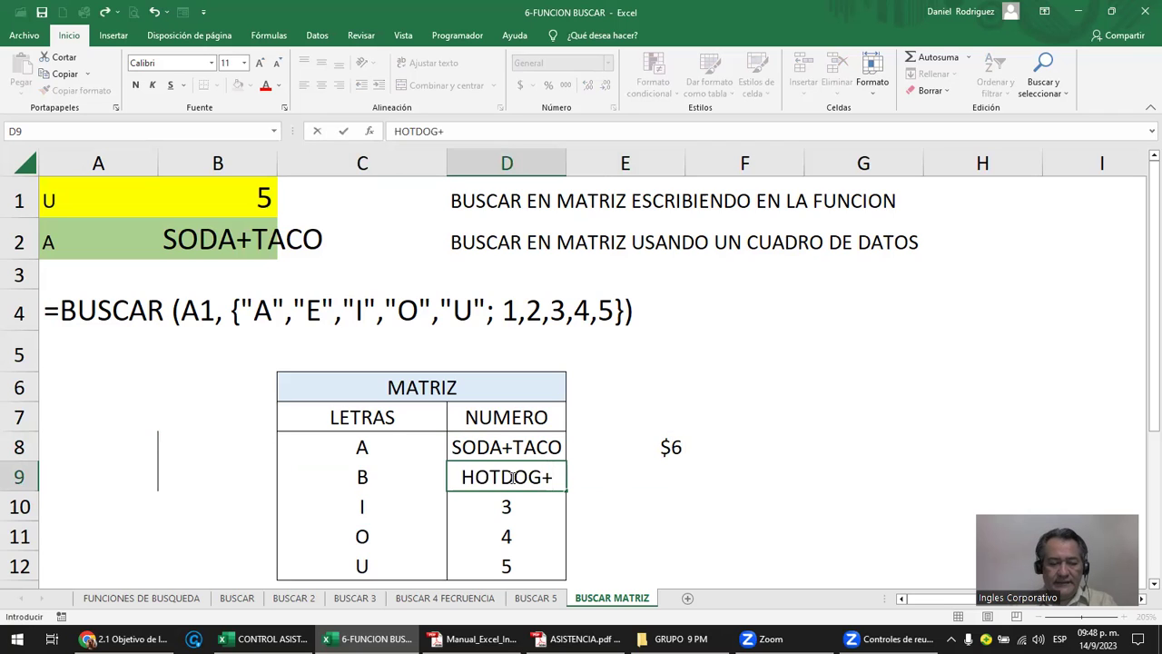
pyautogui.write('TE')
pyautogui.press('Tab')
pyautogui.write('3')
pyautogui.press('Return')
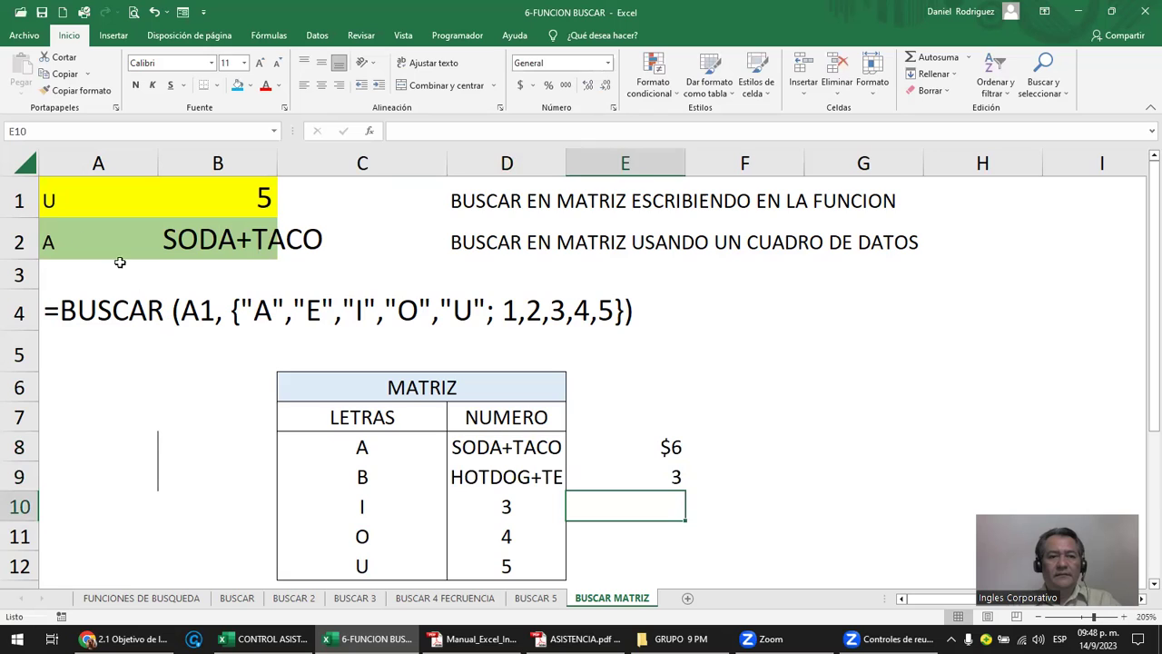
# - Set A2 to B so B2 returns HOTDOG+TE, pointing out D9 and E9
pyautogui.click(51, 236)
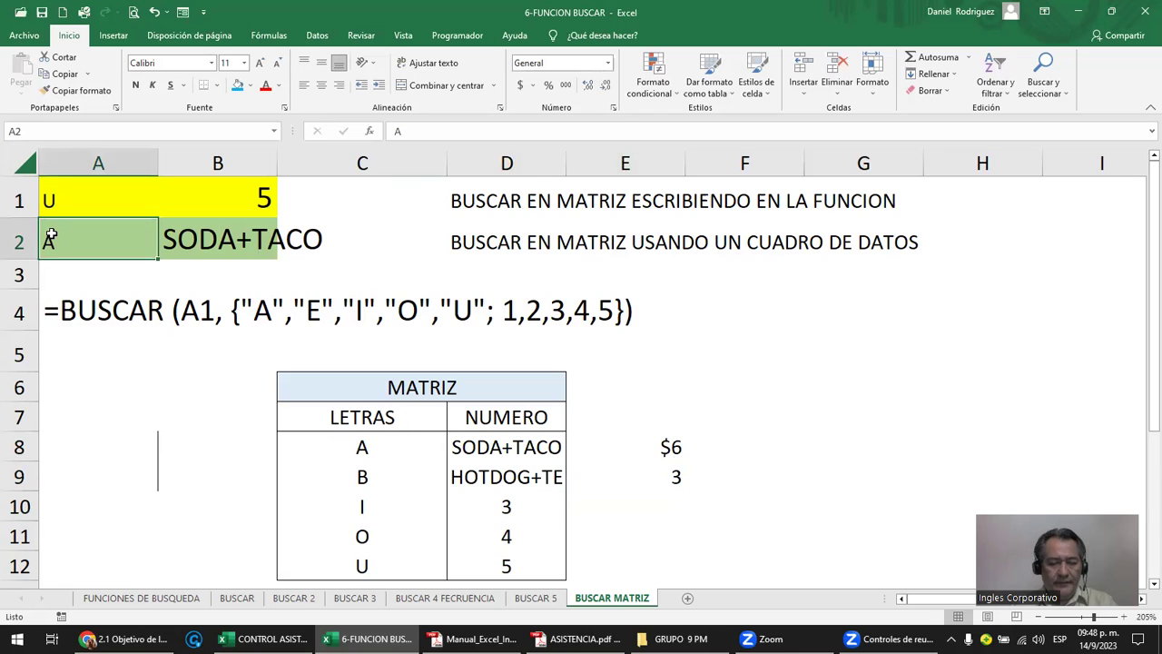
pyautogui.write('B')
pyautogui.press('Return')
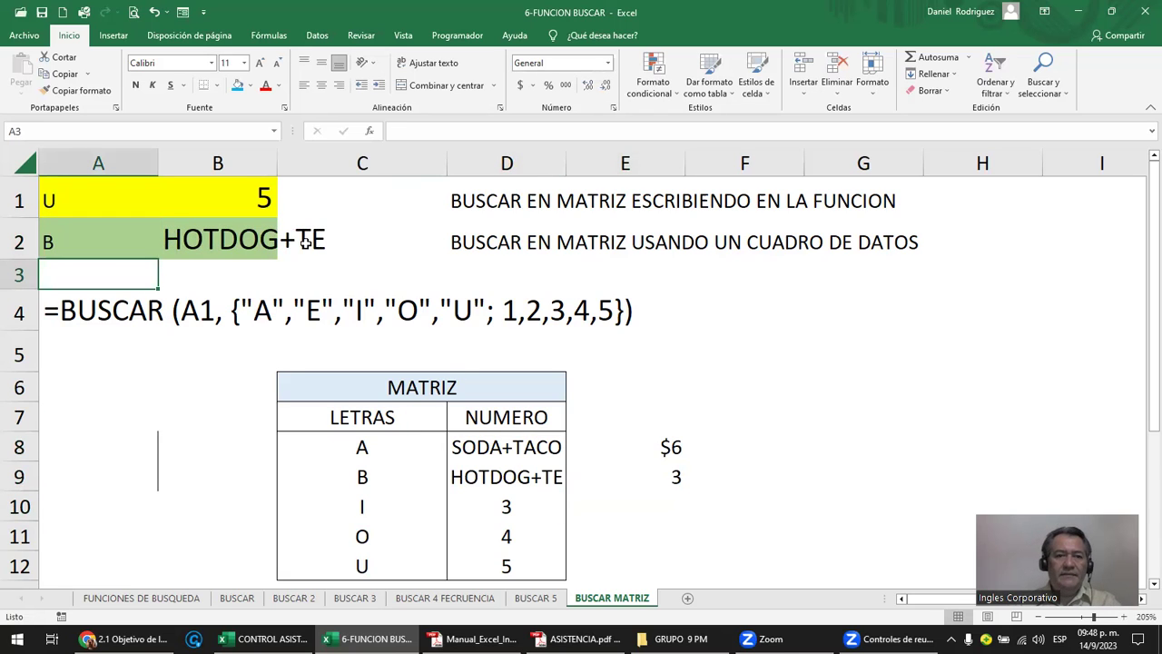
pyautogui.click(375, 474)
pyautogui.click(509, 477)
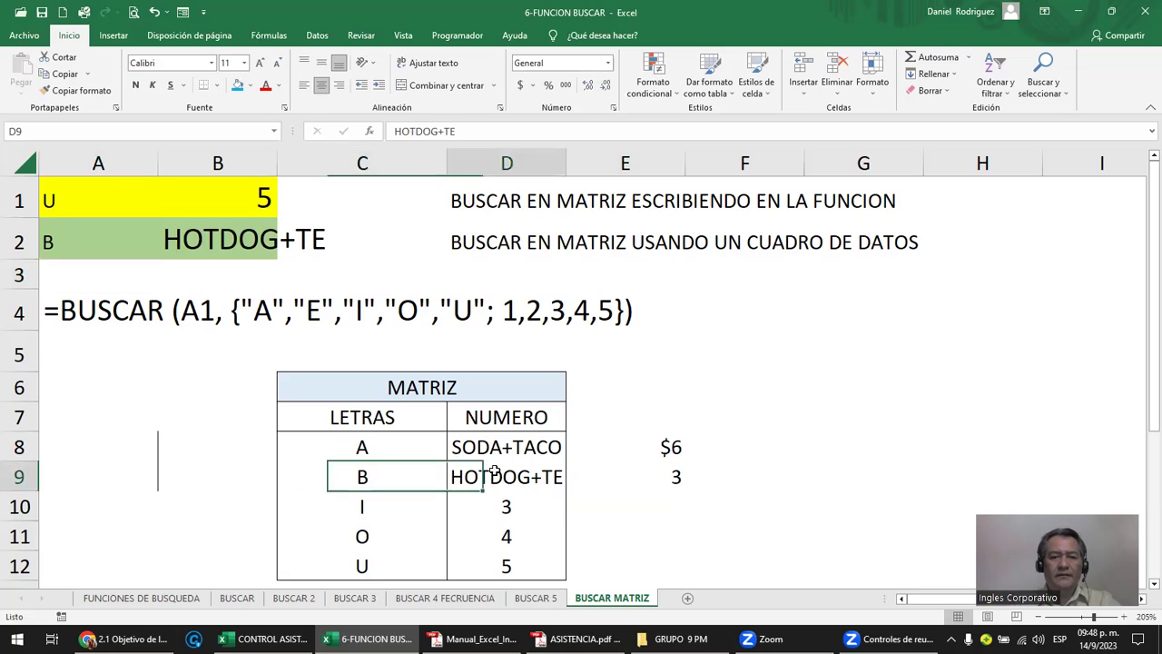
pyautogui.click(635, 478)
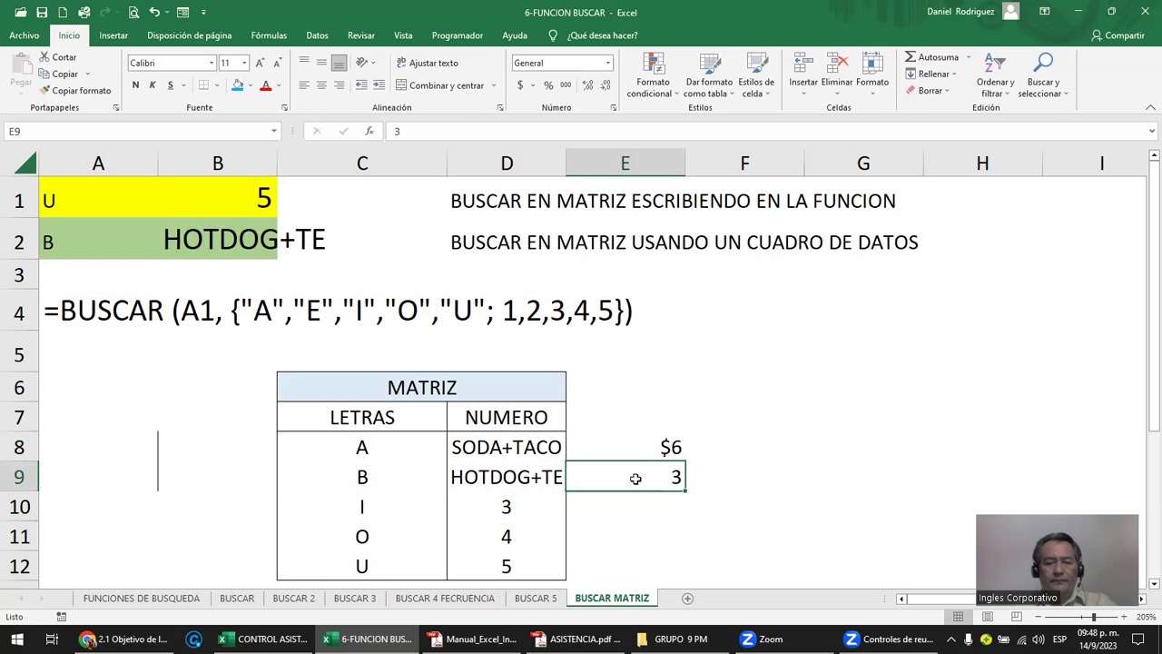
pyautogui.click(367, 451)
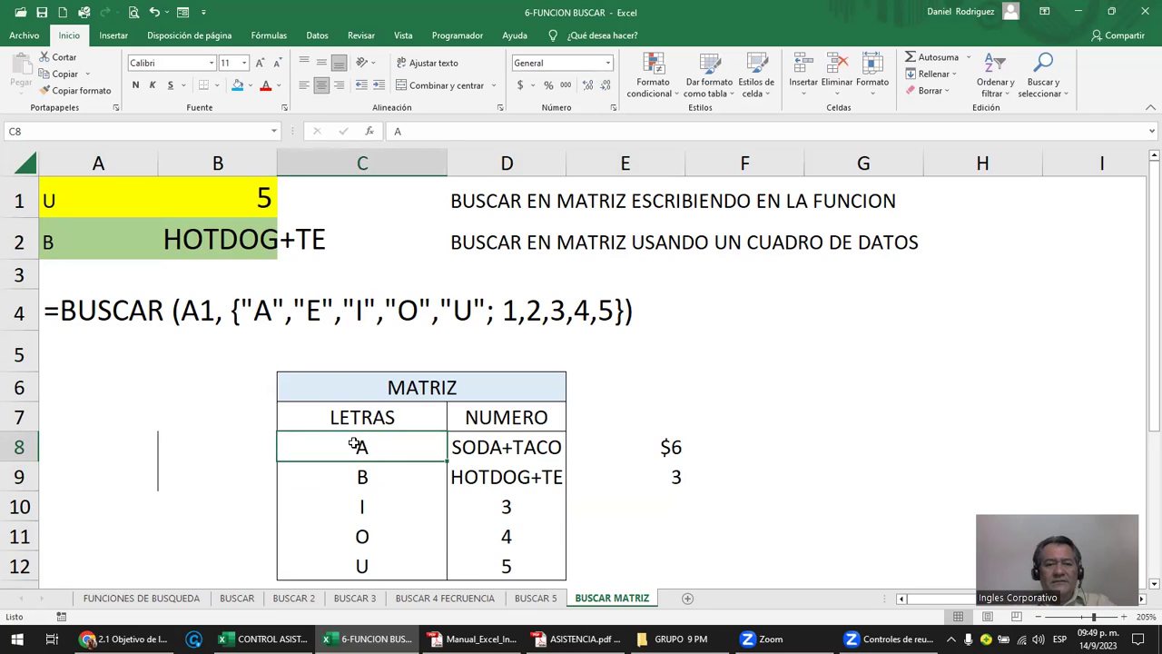
# - Restore 1 and 2 in D8:D9 and clear the $6 and 3 prices from column E
pyautogui.click(488, 448)
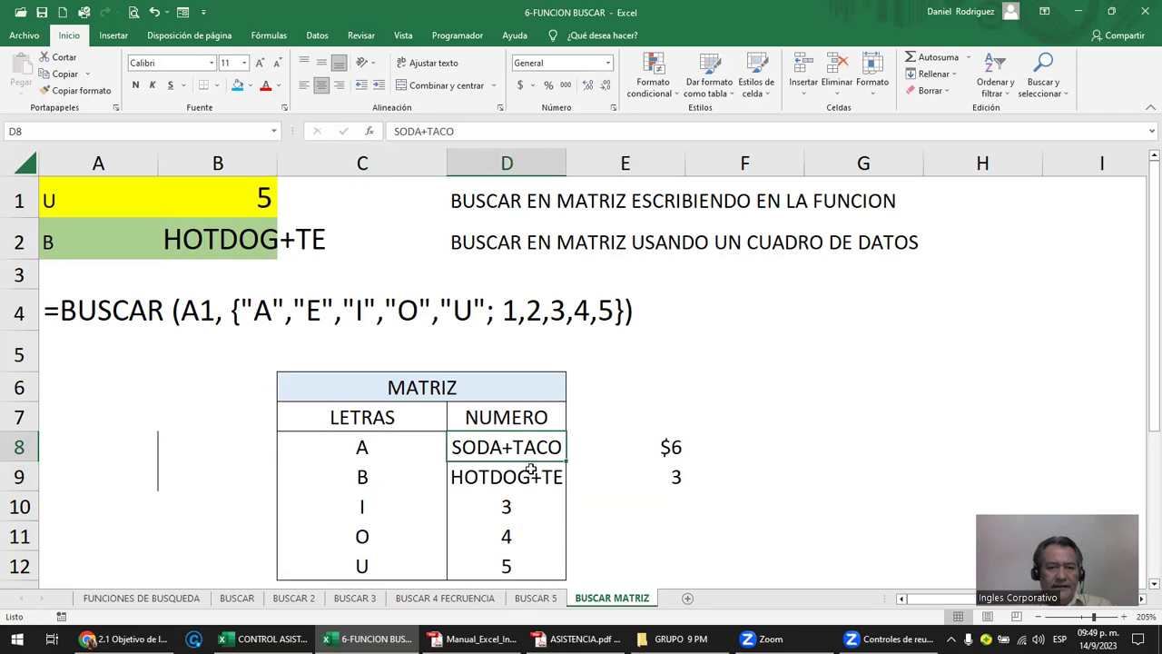
pyautogui.write('1')
pyautogui.press('Return')
pyautogui.write('1')
pyautogui.press('BackSpace')
pyautogui.write('2')
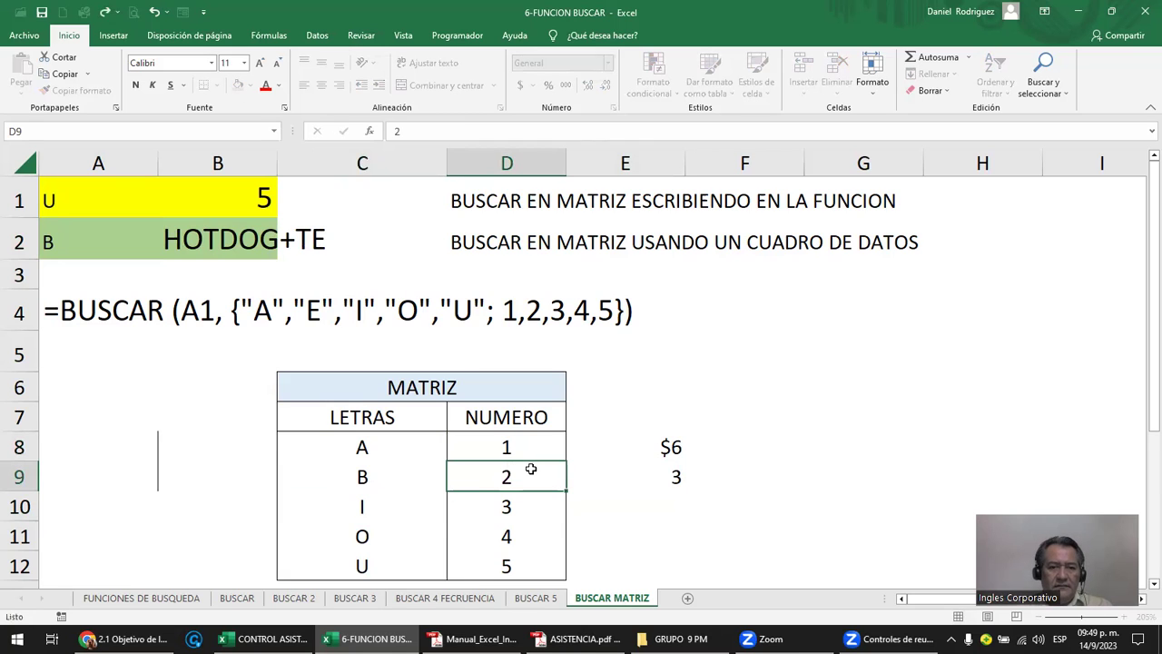
pyautogui.press('Return')
pyautogui.press('Up')
pyautogui.press('Right')
pyautogui.press('Up')
pyautogui.press('Delete')
pyautogui.press('Down')
pyautogui.press('Delete')
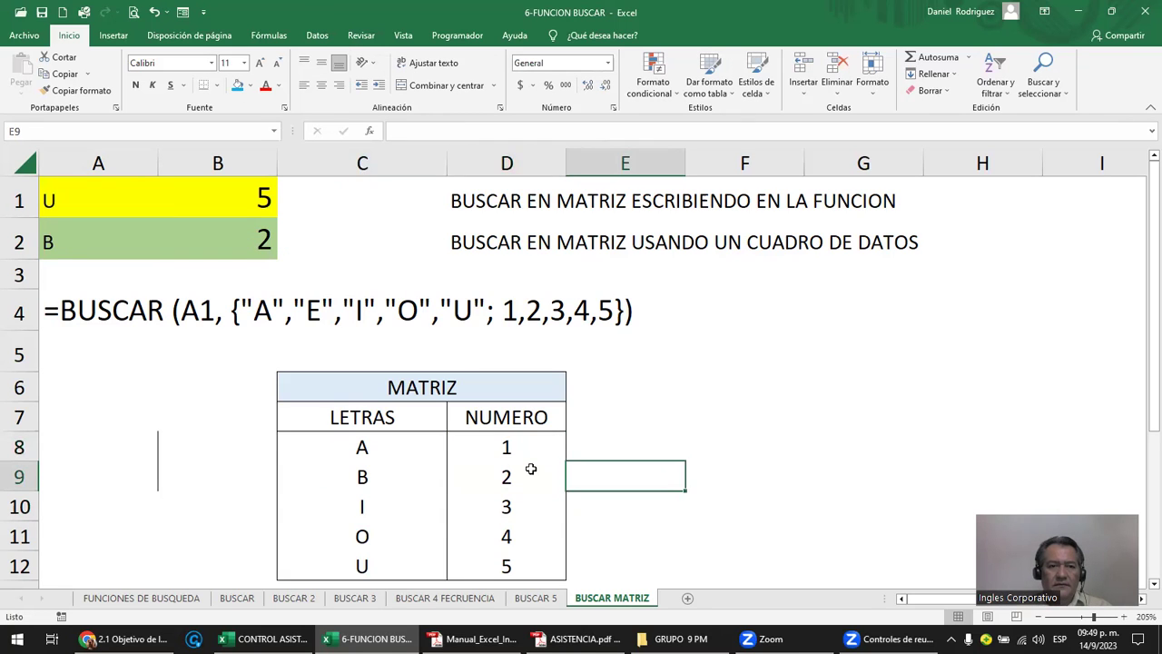
# - Remove the borders from A7:A9 using Sin borde
pyautogui.press('Left')
pyautogui.press('Left')
pyautogui.press('Left')
pyautogui.press('Left')
pyautogui.press('Up')
pyautogui.press('Up')
pyautogui.press('Up')
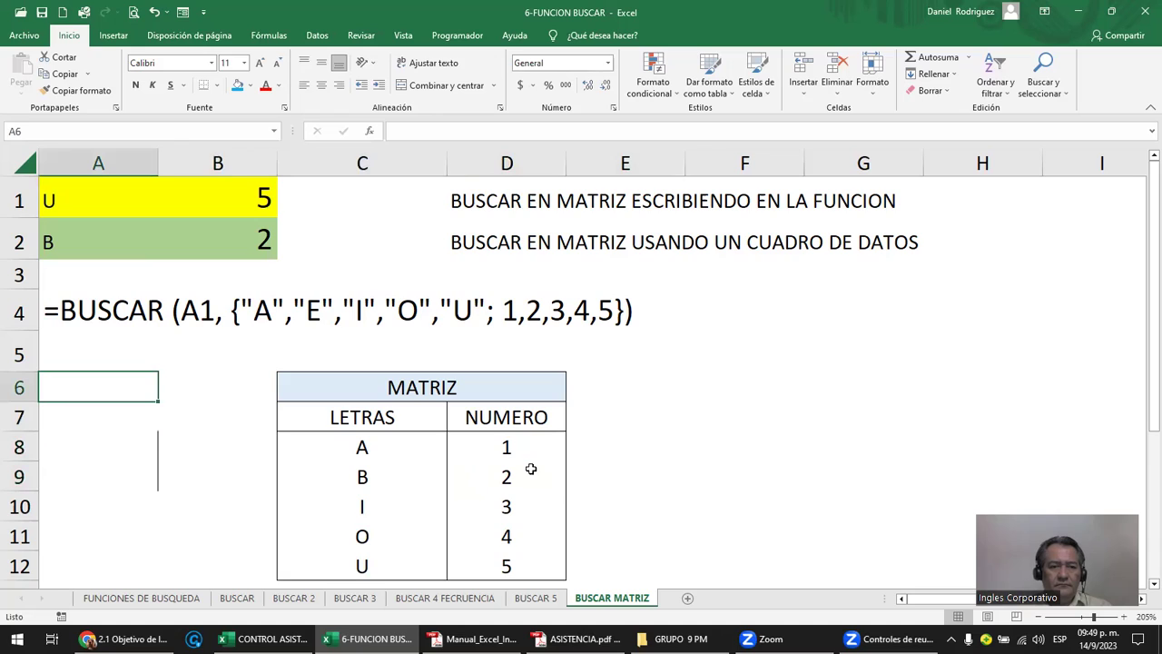
pyautogui.hotkey('shift', 'Right')
pyautogui.hotkey('shift', 'Down')
pyautogui.hotkey('shift', 'Down')
pyautogui.hotkey('shift', 'Down')
pyautogui.hotkey('shift', 'Down')
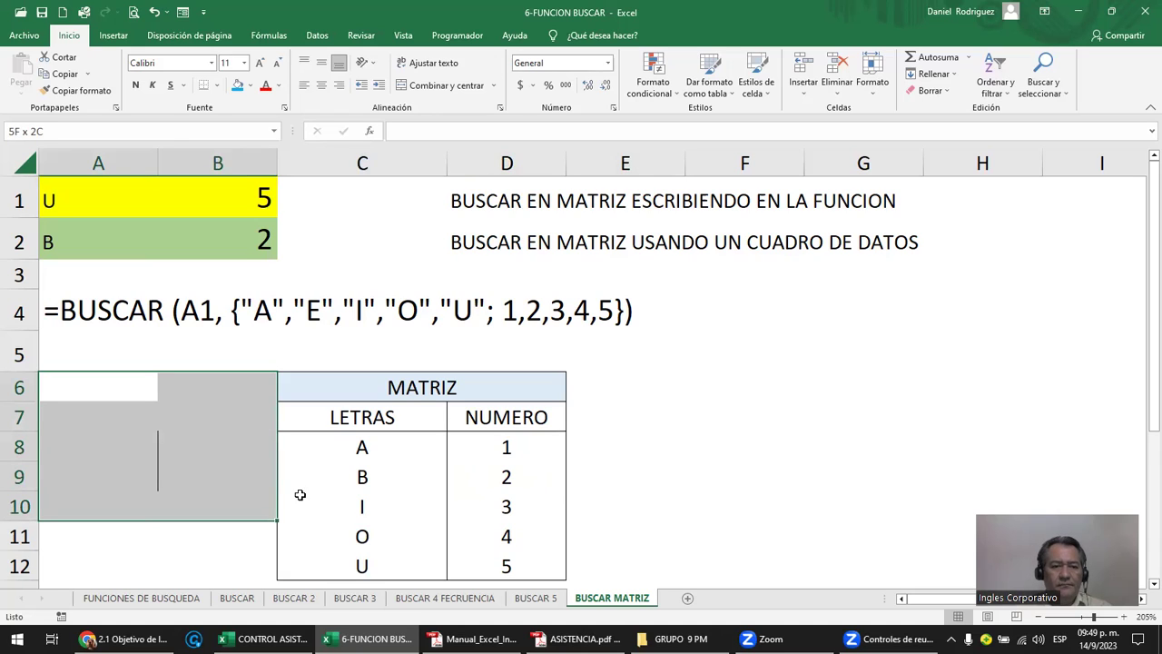
pyautogui.moveTo(115, 427); pyautogui.dragTo(136, 476)
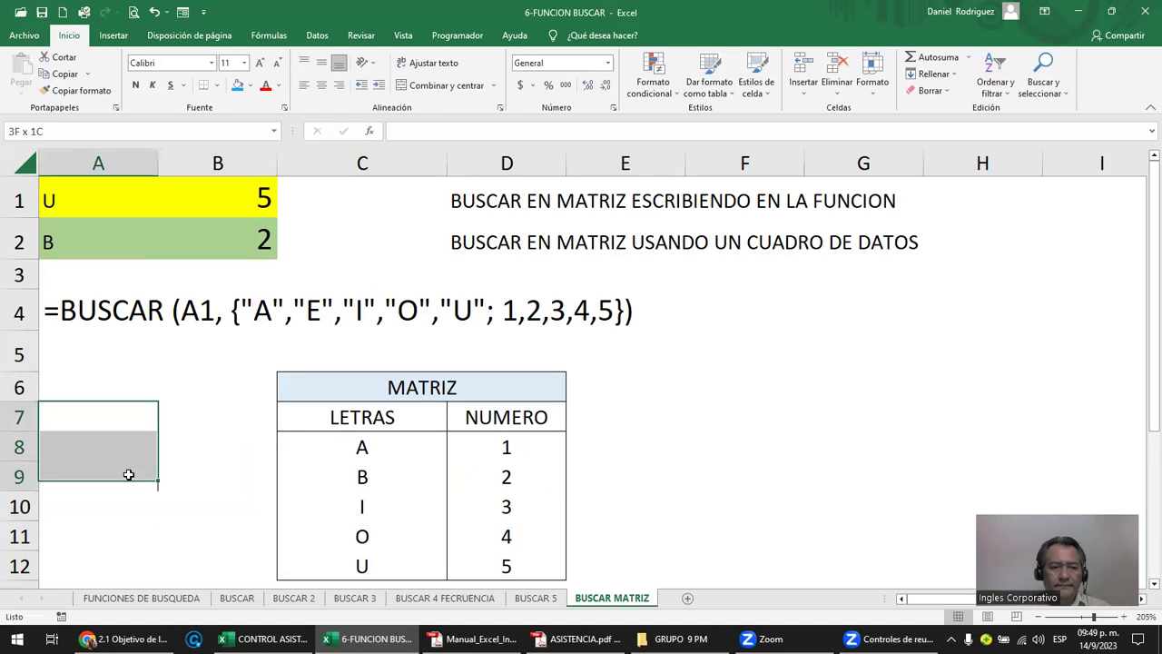
pyautogui.click(217, 85)
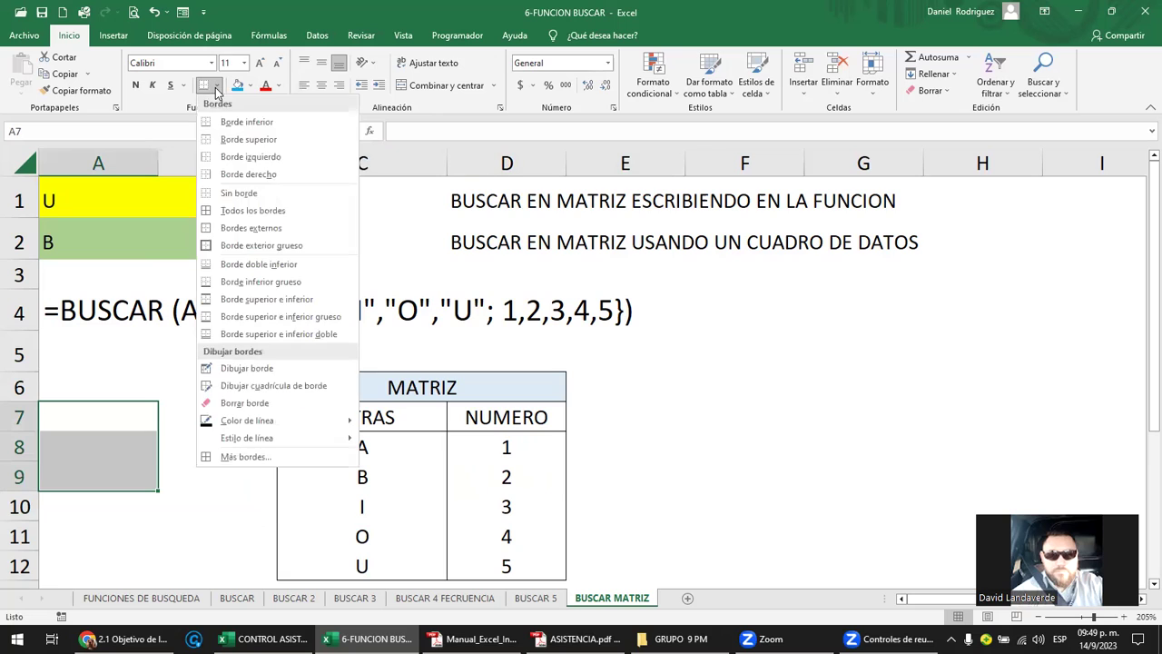
pyautogui.click(239, 193)
# - Select the C8:D12 letter-and-number matrix to review it, then deselect
pyautogui.press('Up')
pyautogui.press('Up')
pyautogui.press('Up')
pyautogui.press('Up')
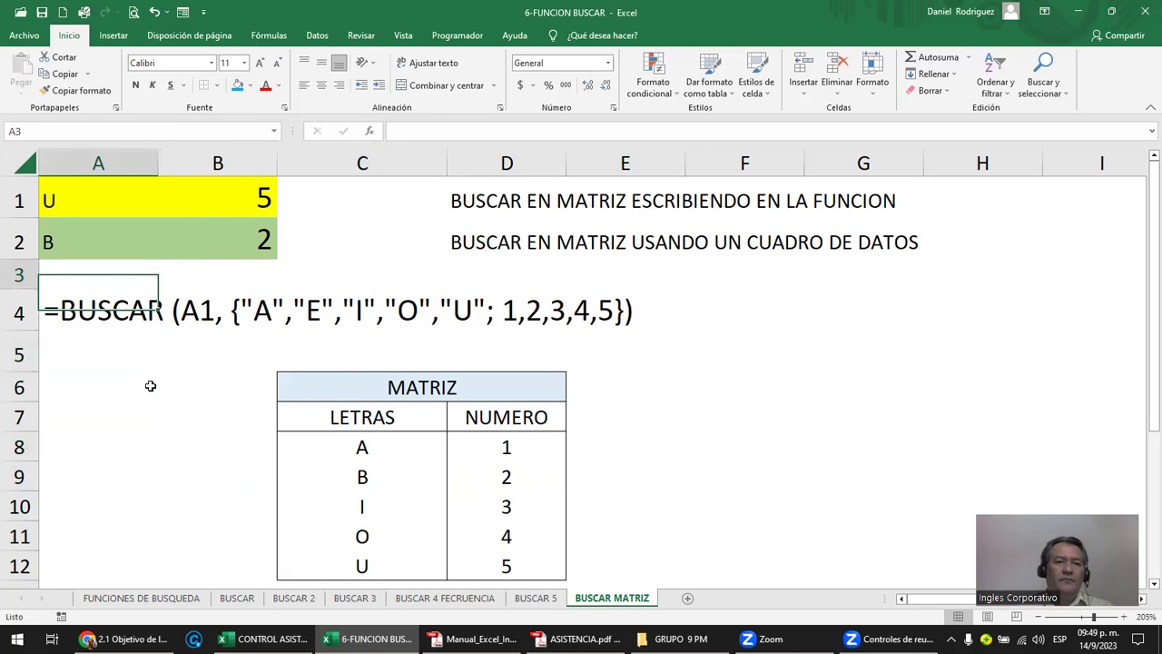
pyautogui.press('Up')
pyautogui.press('Up')
pyautogui.moveTo(370, 449); pyautogui.dragTo(481, 551)
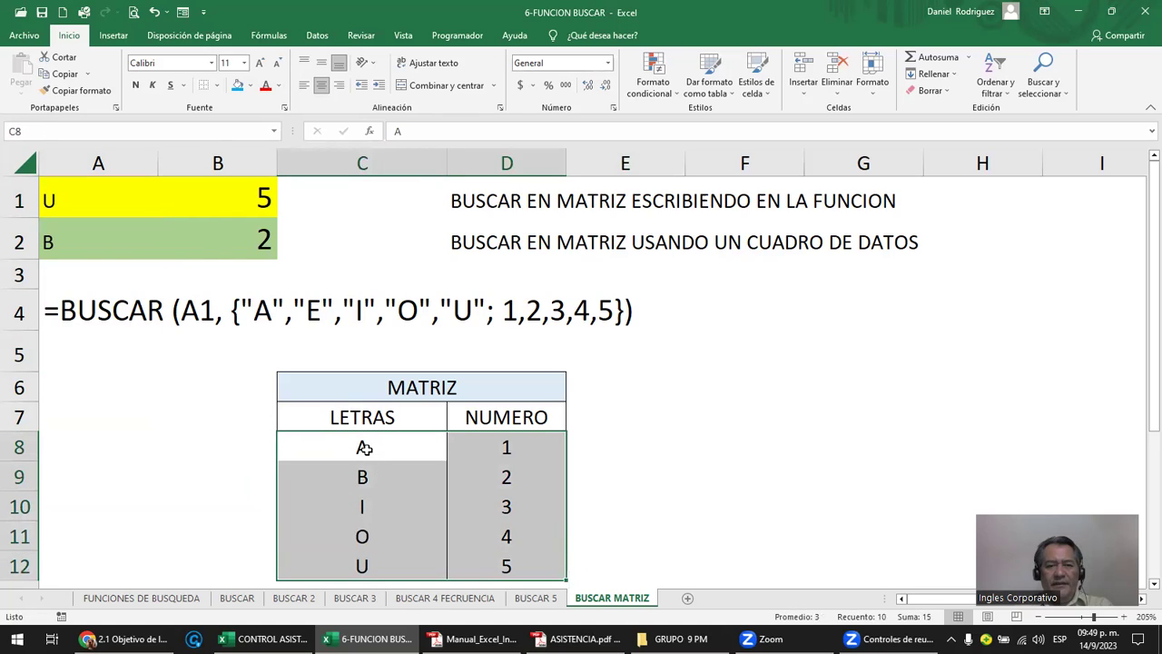
pyautogui.moveTo(363, 446); pyautogui.dragTo(508, 558)
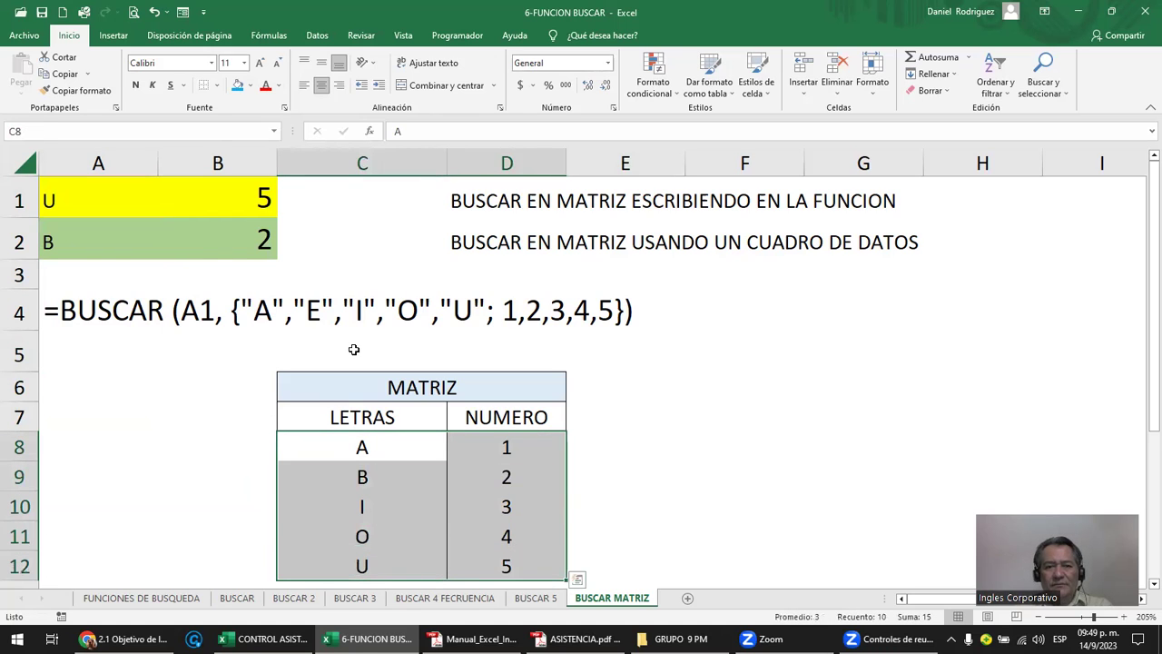
pyautogui.click(614, 415)
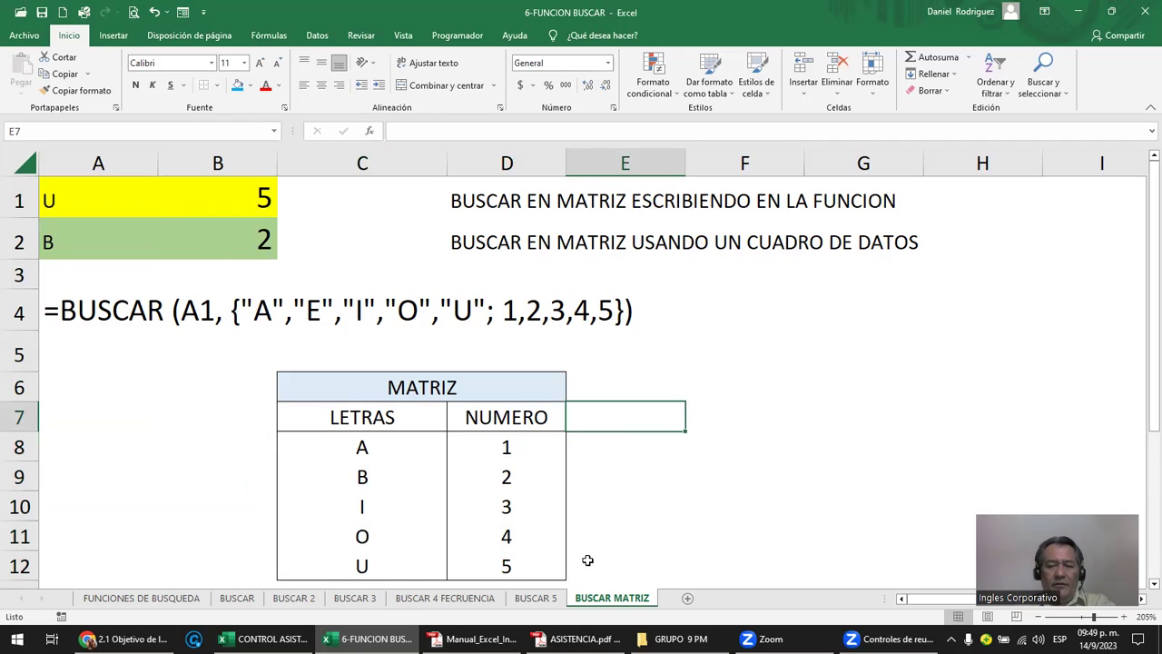
# - Switch to the BUSCAR 4 FECRUENCIA sheet and select the Frecuencia and Color table
pyautogui.click(462, 599)
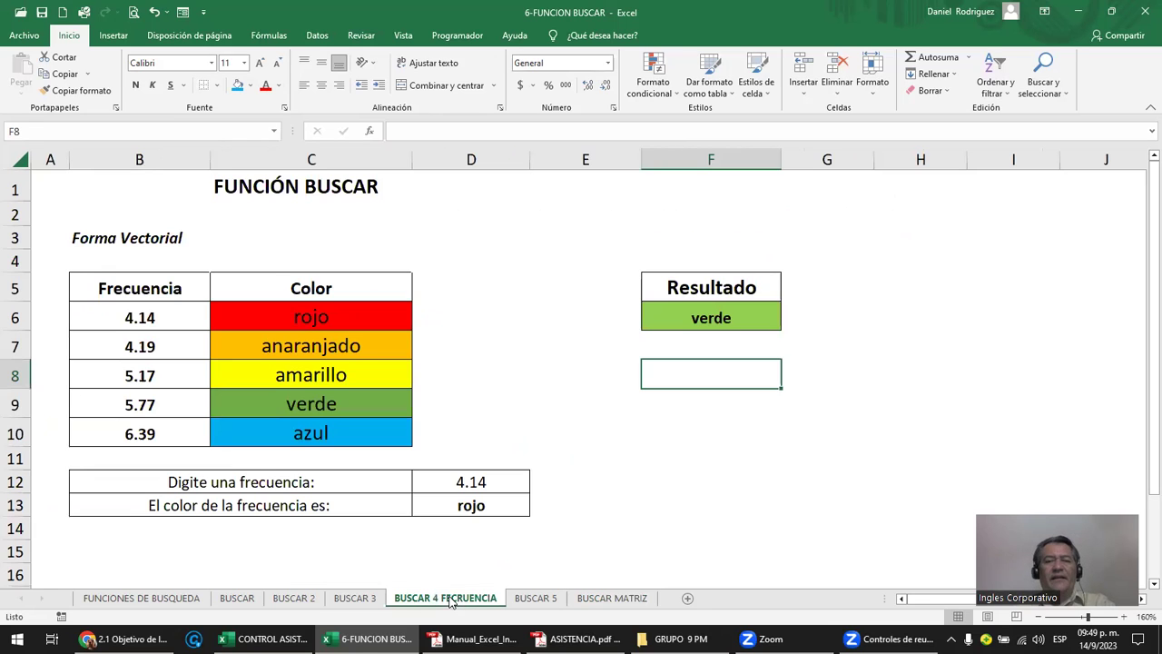
pyautogui.click(590, 446)
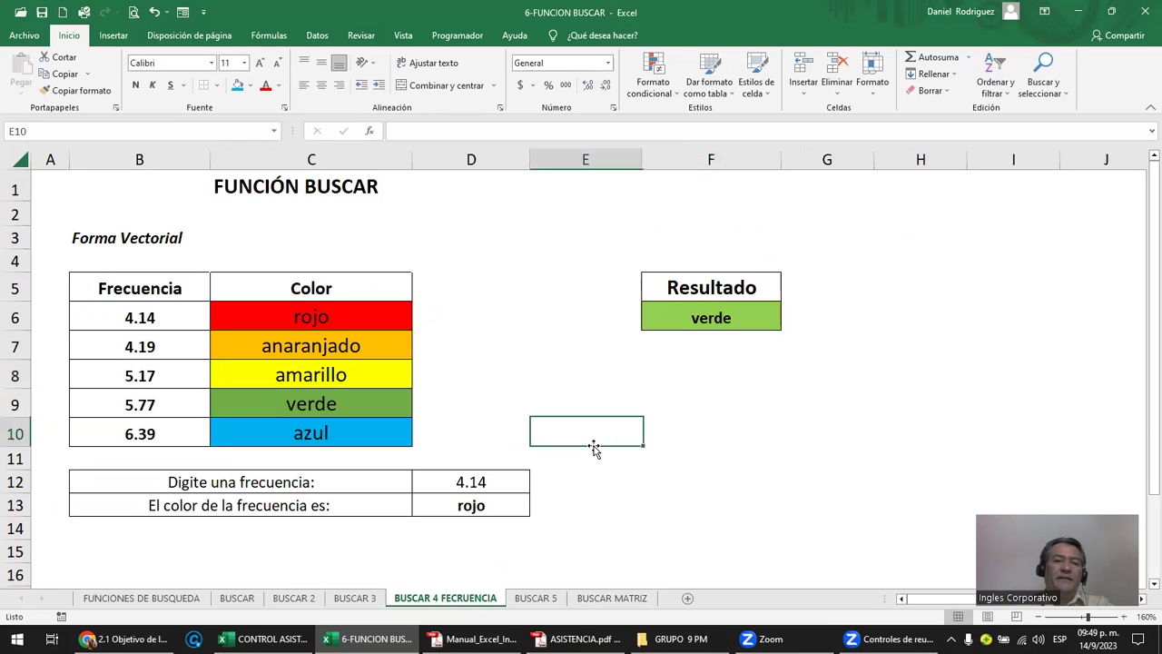
pyautogui.click(154, 289)
pyautogui.moveTo(222, 297); pyautogui.dragTo(347, 426)
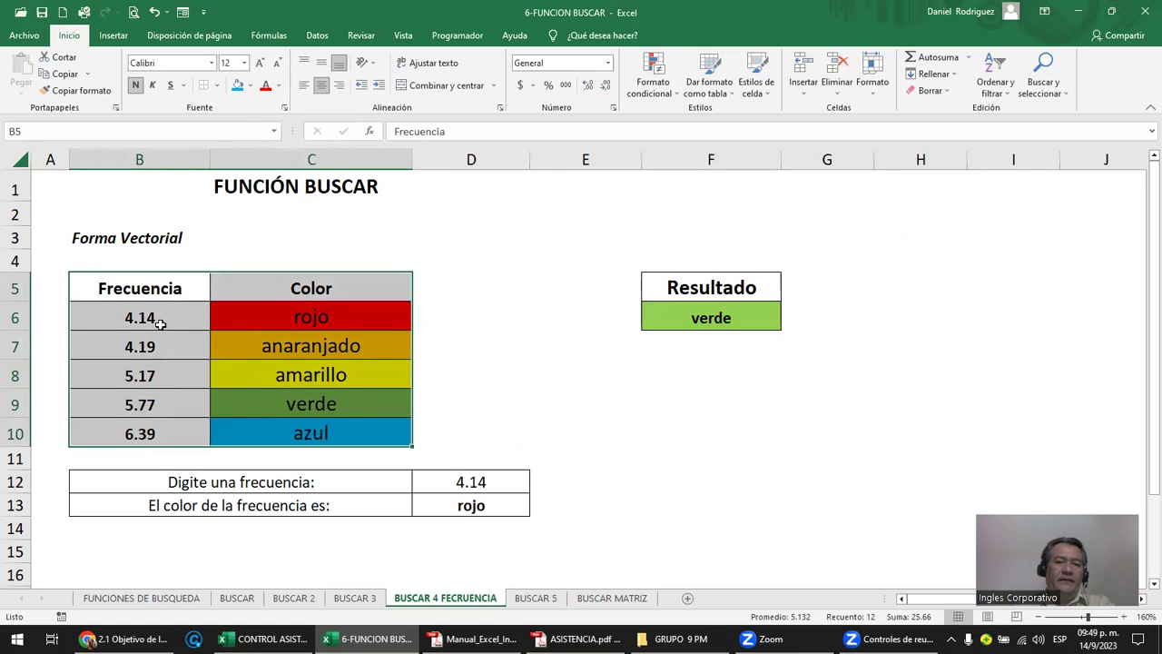
# - Inspect the 4.14 frequency input in D12 and the BUSCAR formula in D13
pyautogui.click(242, 482)
pyautogui.click(472, 482)
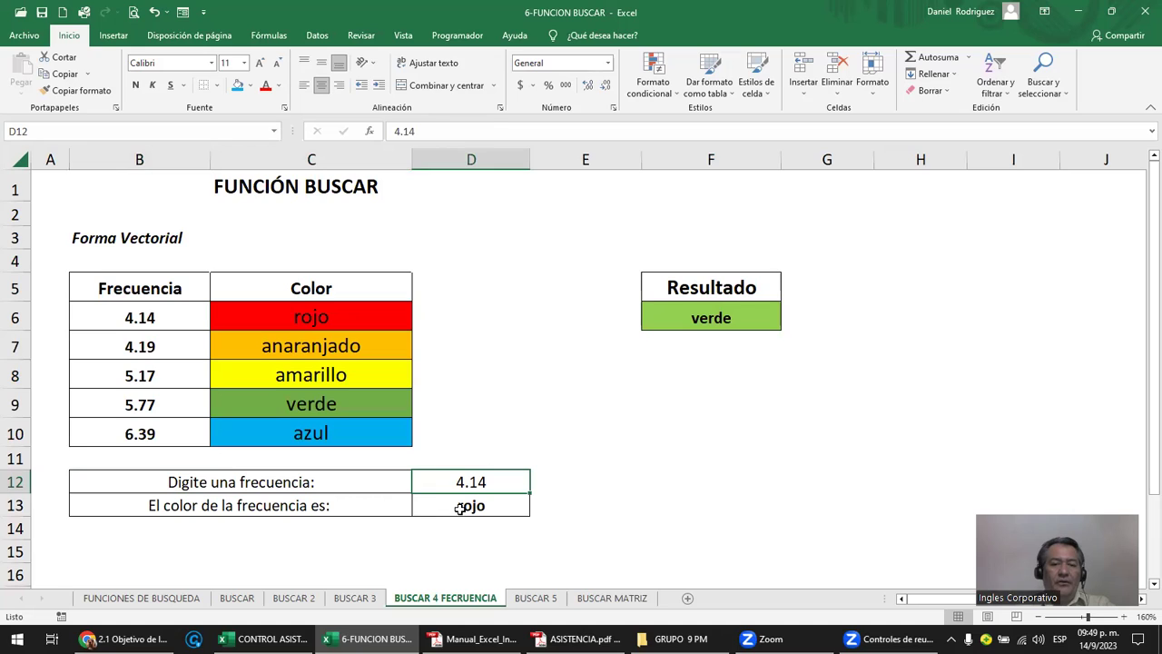
pyautogui.click(460, 508)
pyautogui.click(461, 483)
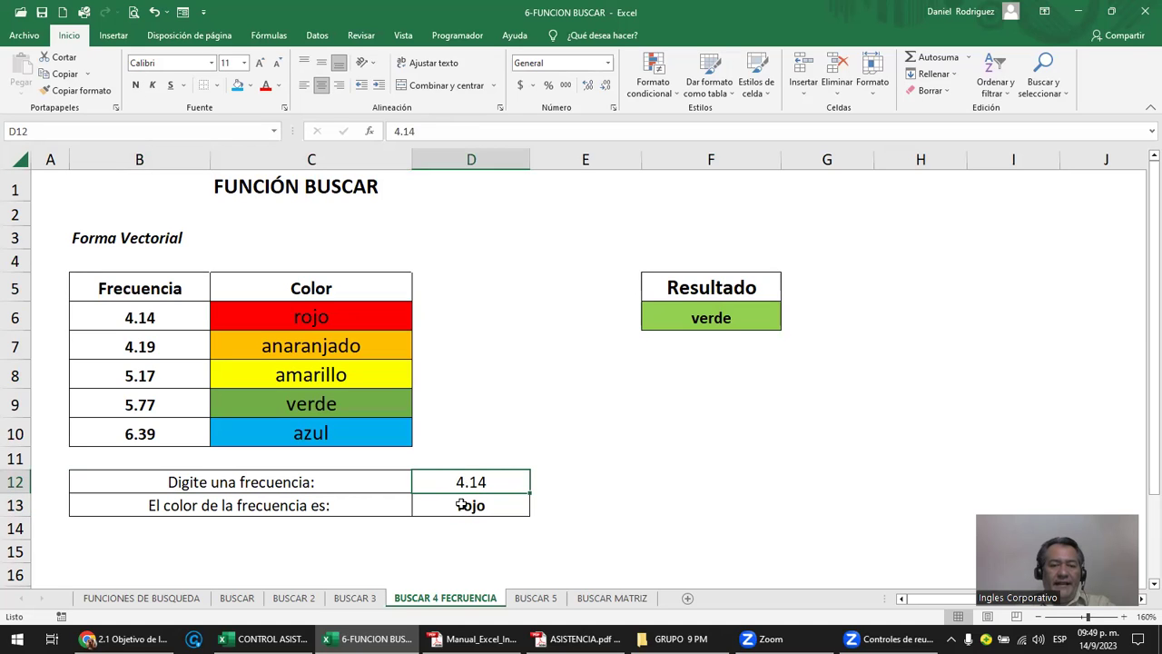
# - Select the frequency and colour values B6:C10, then show the Datos sorting tools
pyautogui.click(159, 314)
pyautogui.moveTo(158, 314); pyautogui.dragTo(274, 433)
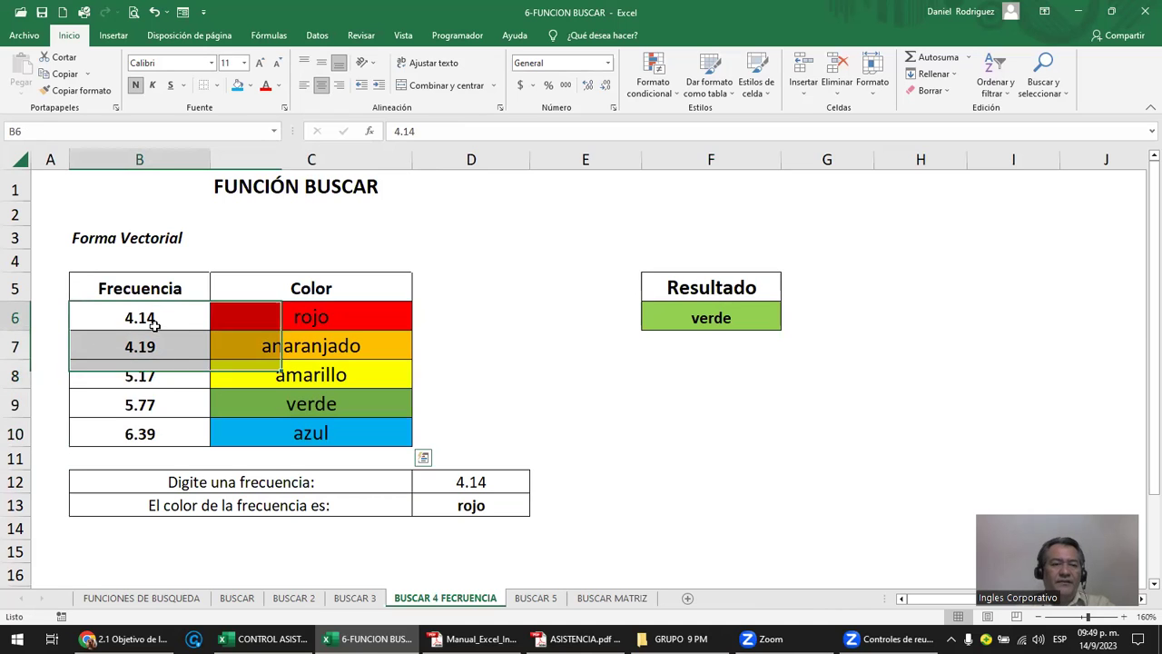
pyautogui.moveTo(273, 433); pyautogui.dragTo(137, 313)
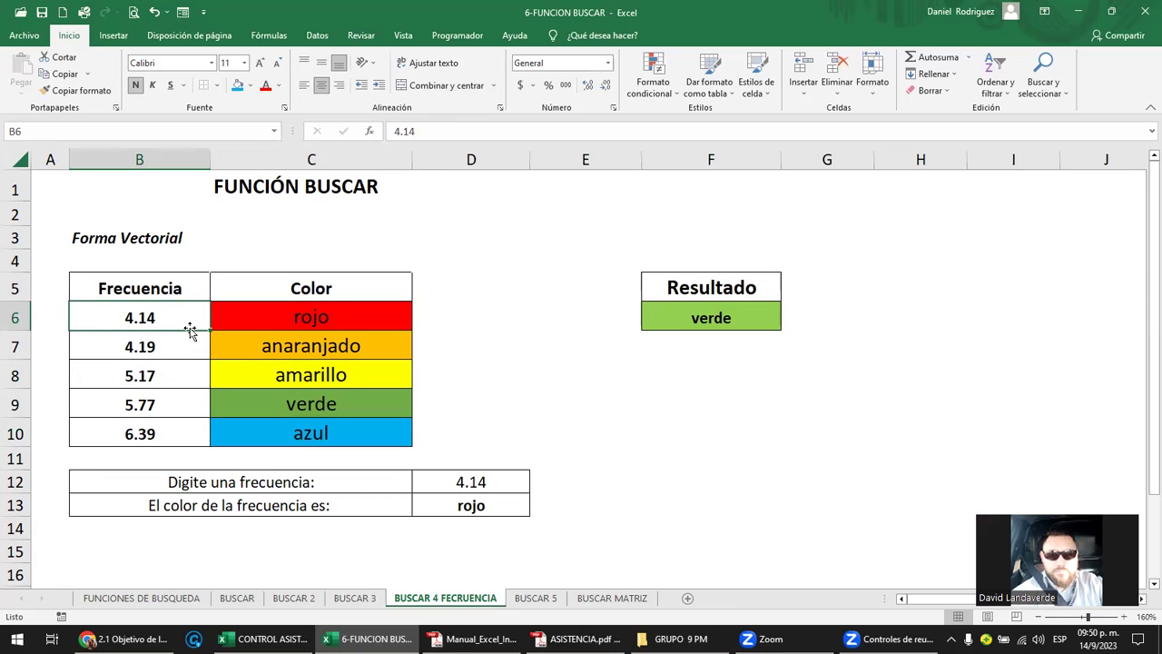
pyautogui.click(319, 37)
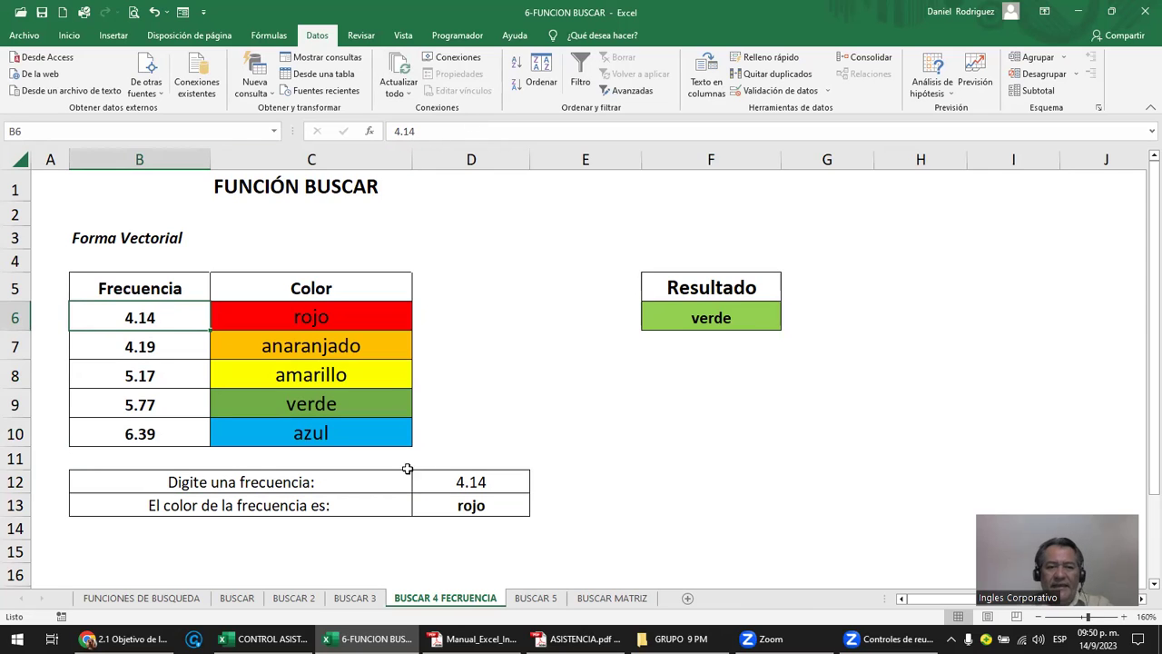
pyautogui.click(515, 66)
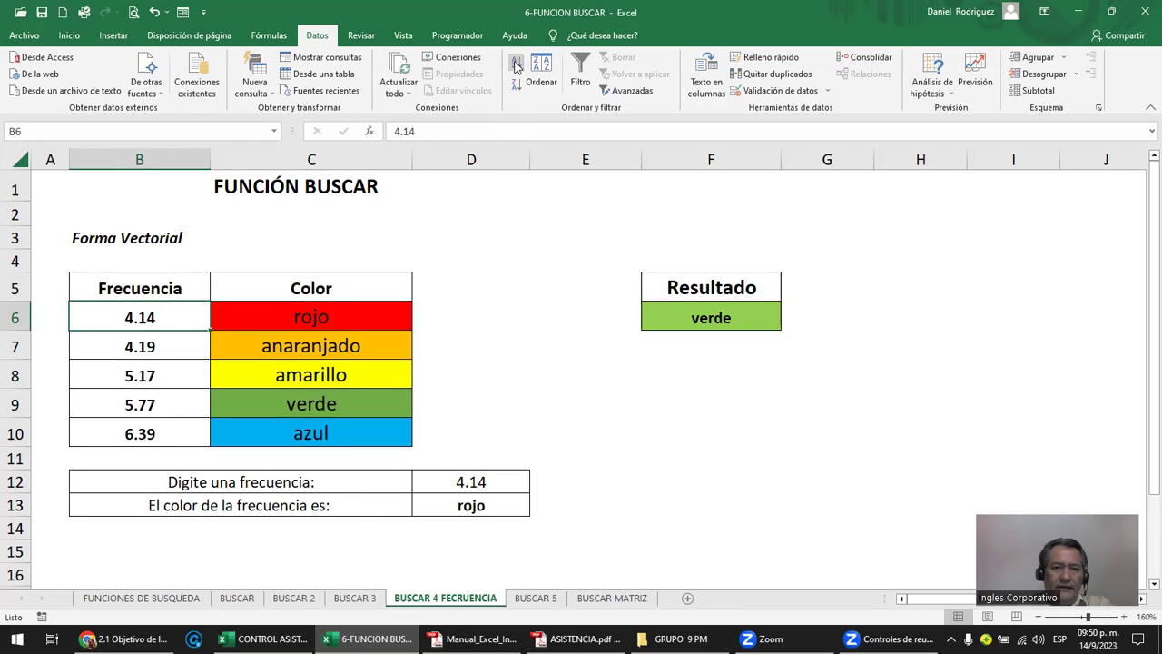
pyautogui.click(515, 86)
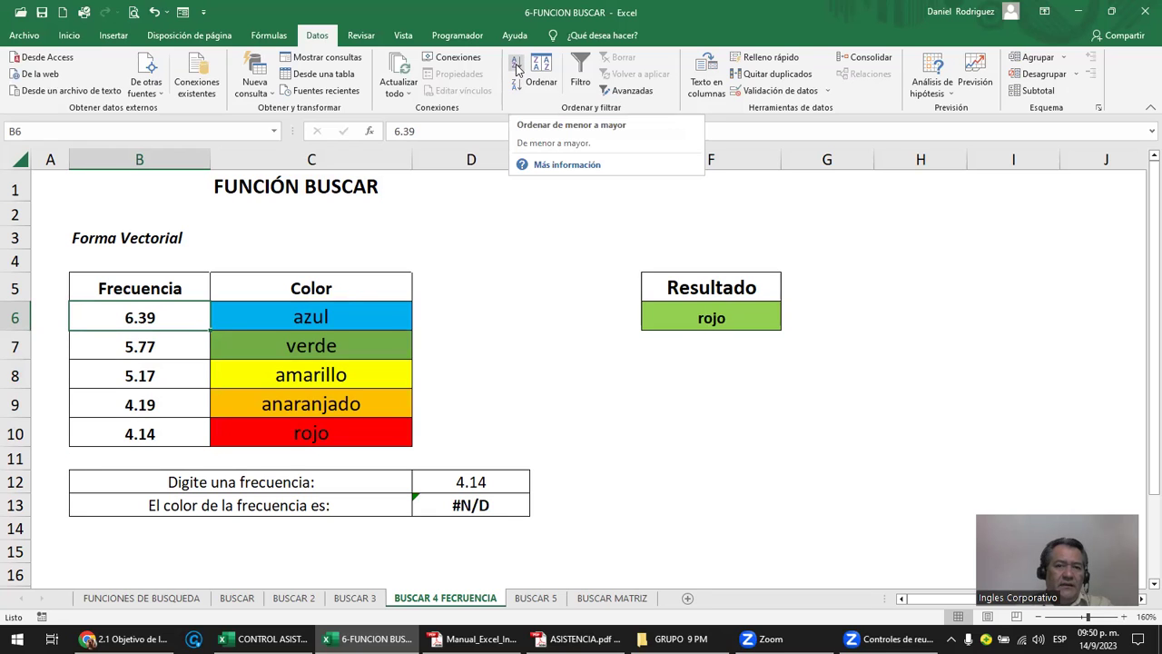
pyautogui.click(516, 70)
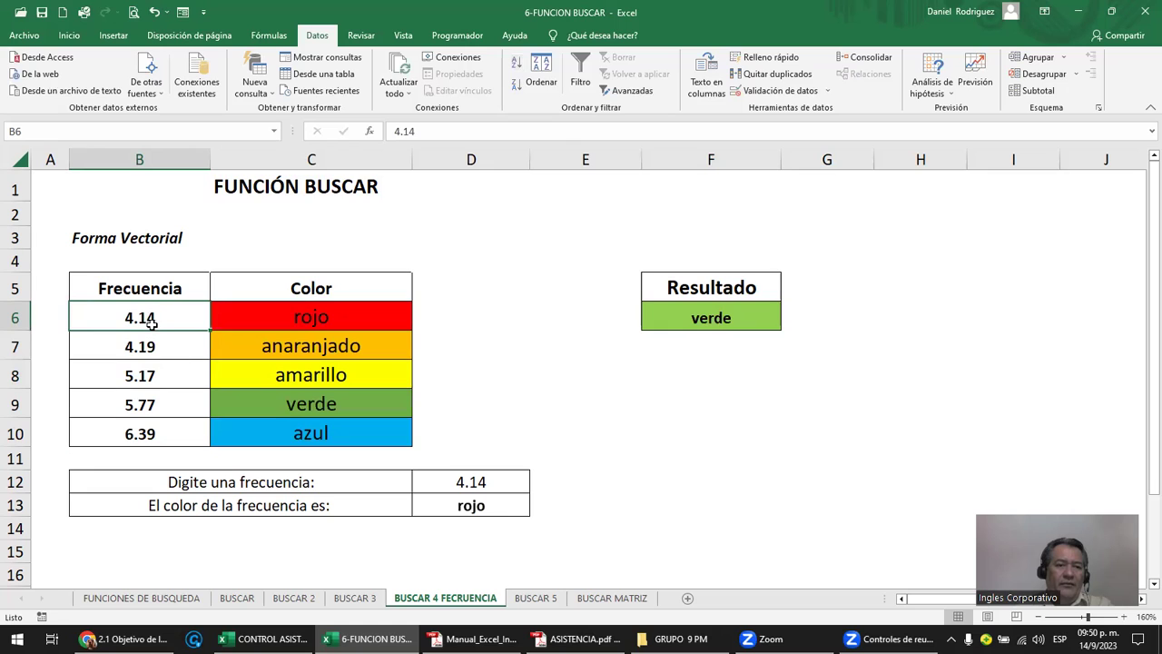
pyautogui.moveTo(145, 345); pyautogui.dragTo(140, 432)
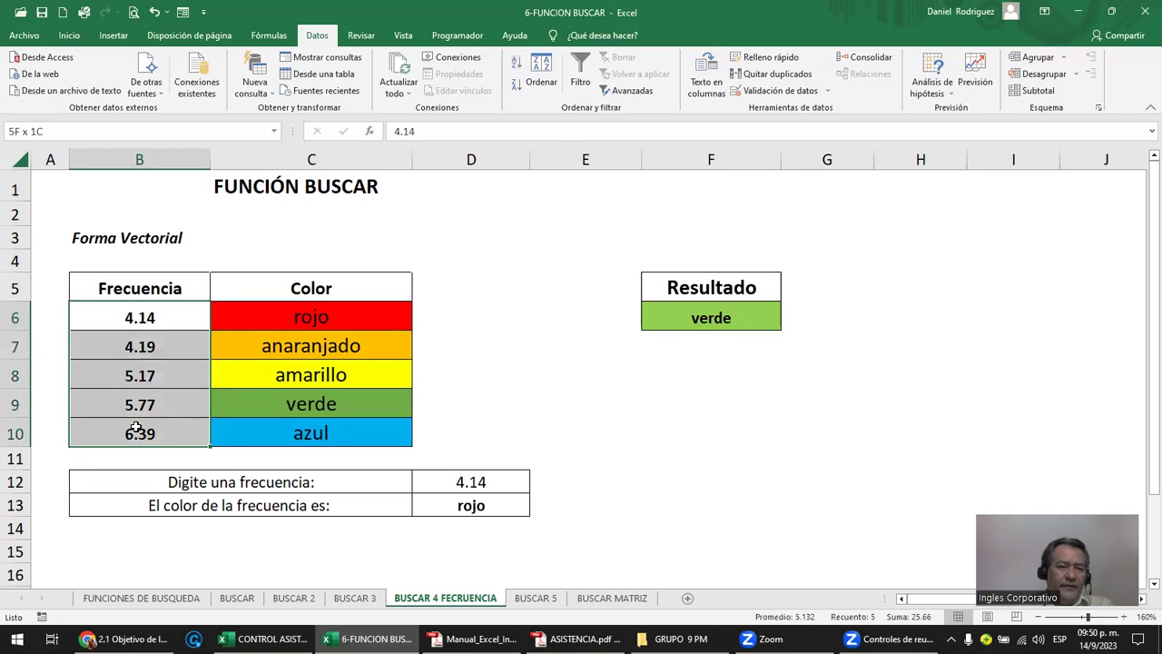
pyautogui.moveTo(341, 307); pyautogui.dragTo(352, 422)
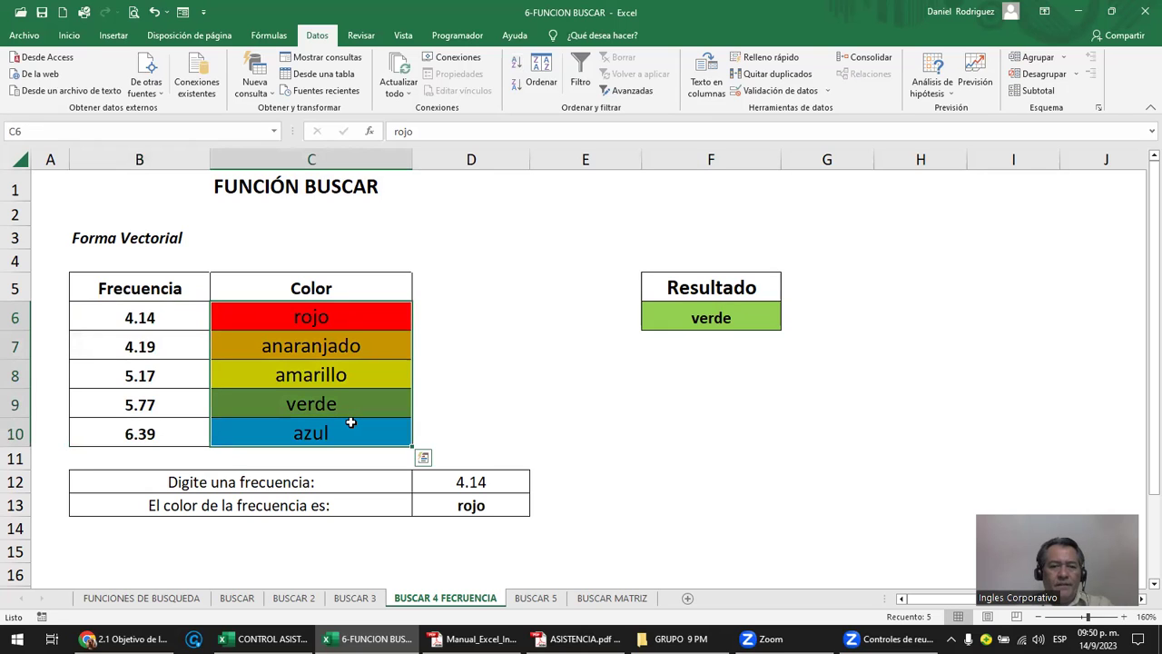
pyautogui.click(488, 362)
pyautogui.moveTo(324, 315); pyautogui.dragTo(324, 433)
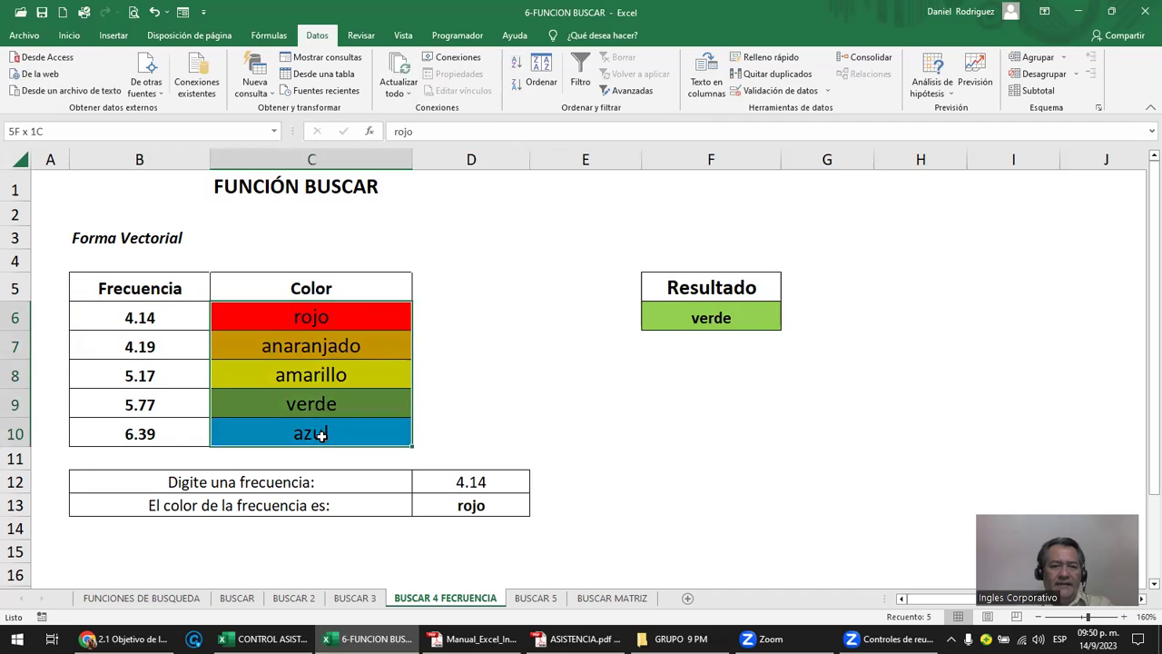
# - Fill the Color cells C6:C10 white and check each colour cell
pyautogui.click(69, 36)
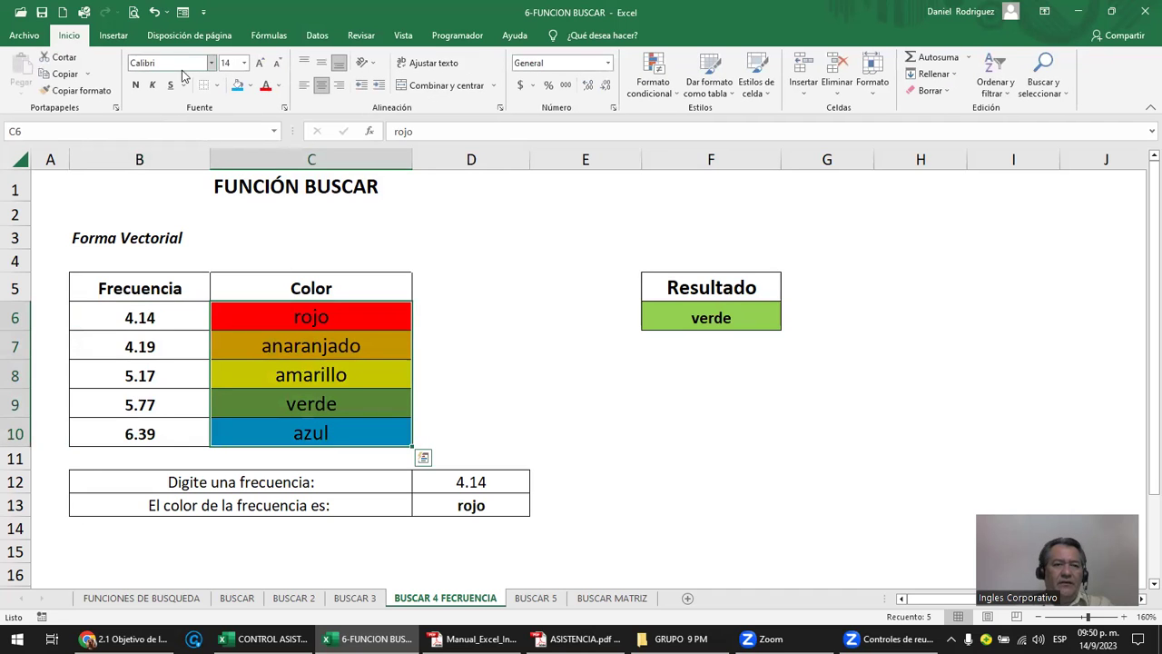
pyautogui.click(251, 85)
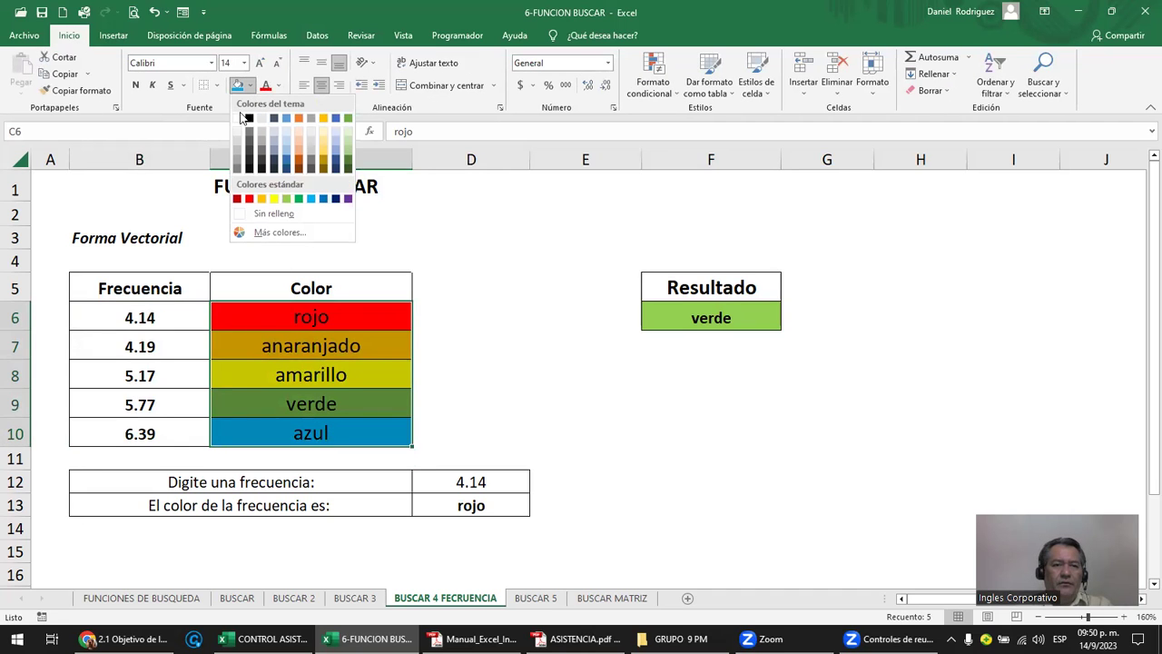
pyautogui.click(243, 118)
pyautogui.click(512, 381)
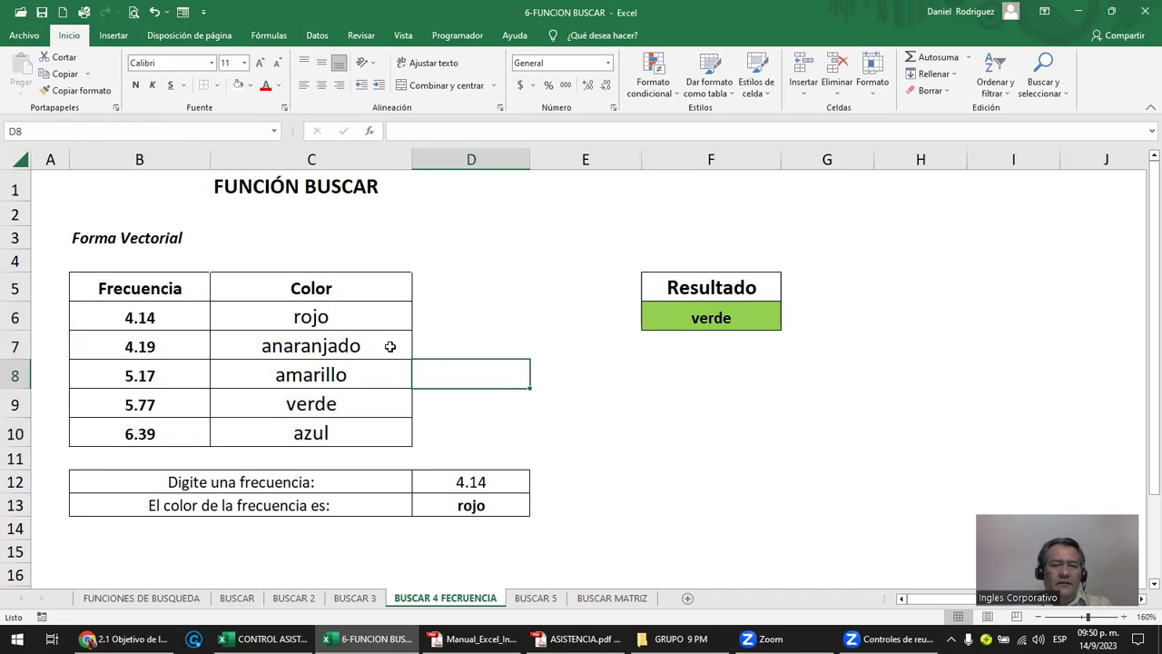
pyautogui.click(310, 318)
pyautogui.click(312, 345)
pyautogui.click(315, 375)
pyautogui.click(325, 404)
pyautogui.click(332, 428)
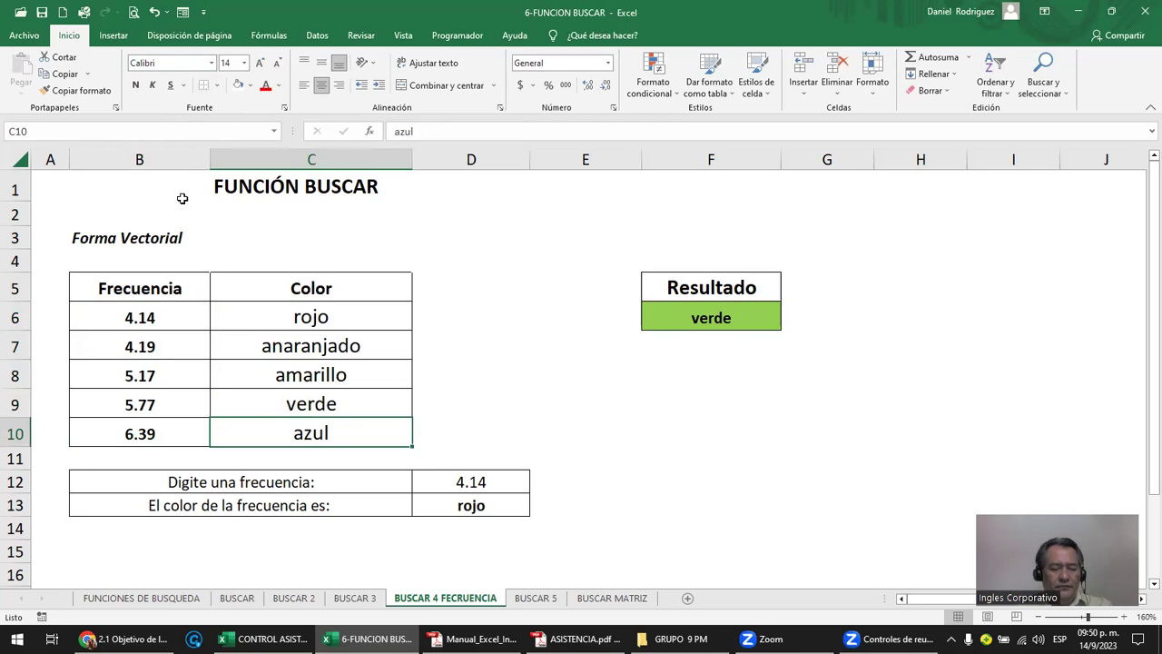
# - Undo the white fill, recheck the 4.14–rojo pair, and return to BUSCAR MATRIZ
pyautogui.hotkey('ctrl', 'z')
pyautogui.click(439, 337)
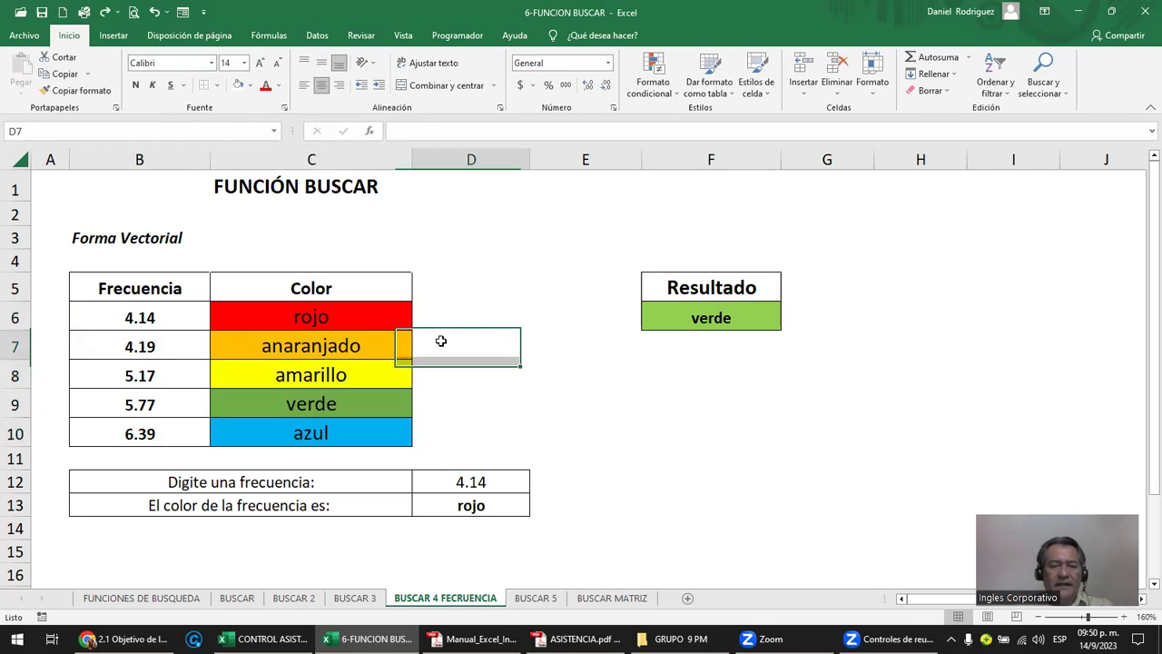
pyautogui.click(321, 316)
pyautogui.click(566, 363)
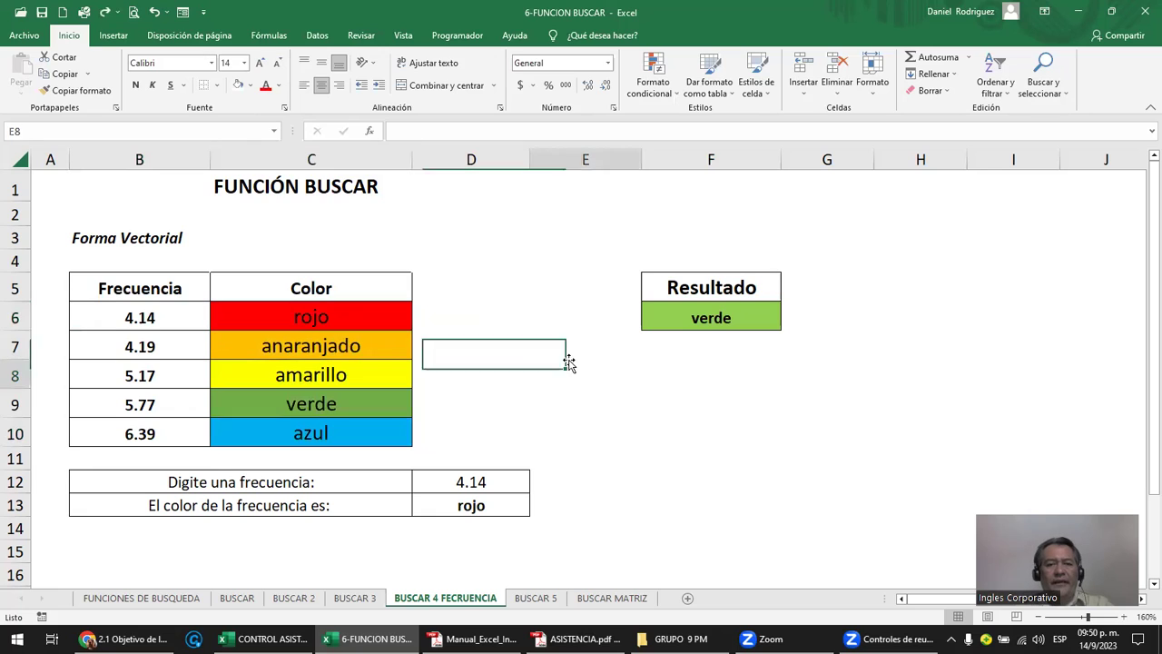
pyautogui.click(485, 485)
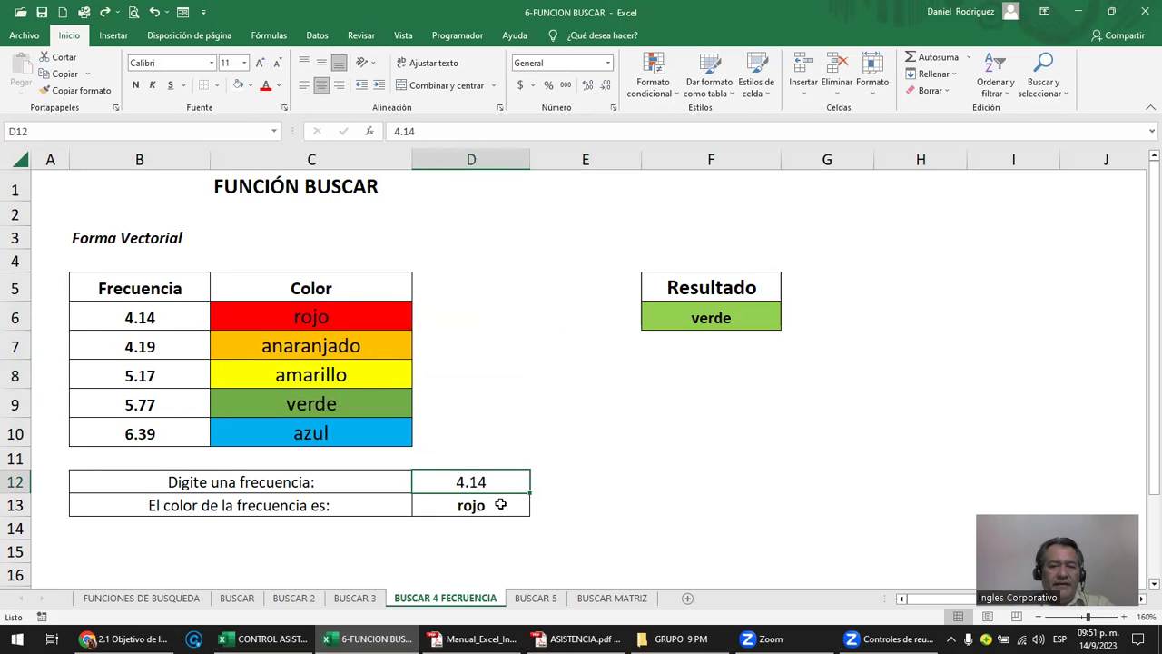
pyautogui.click(123, 314)
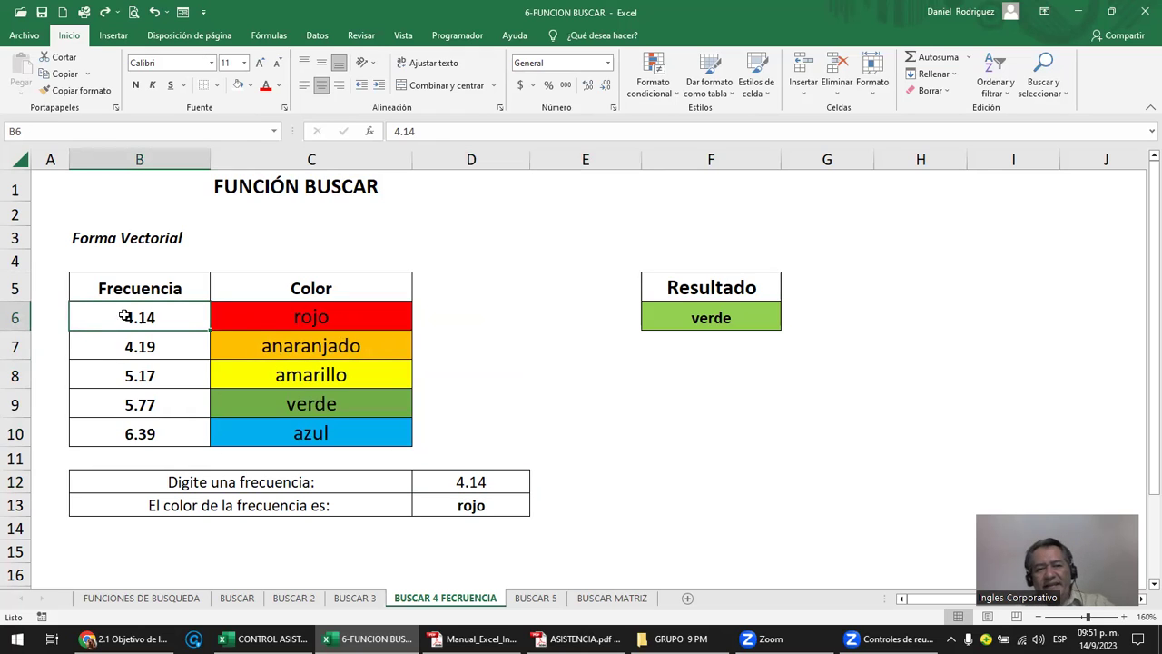
pyautogui.moveTo(123, 315); pyautogui.dragTo(253, 322)
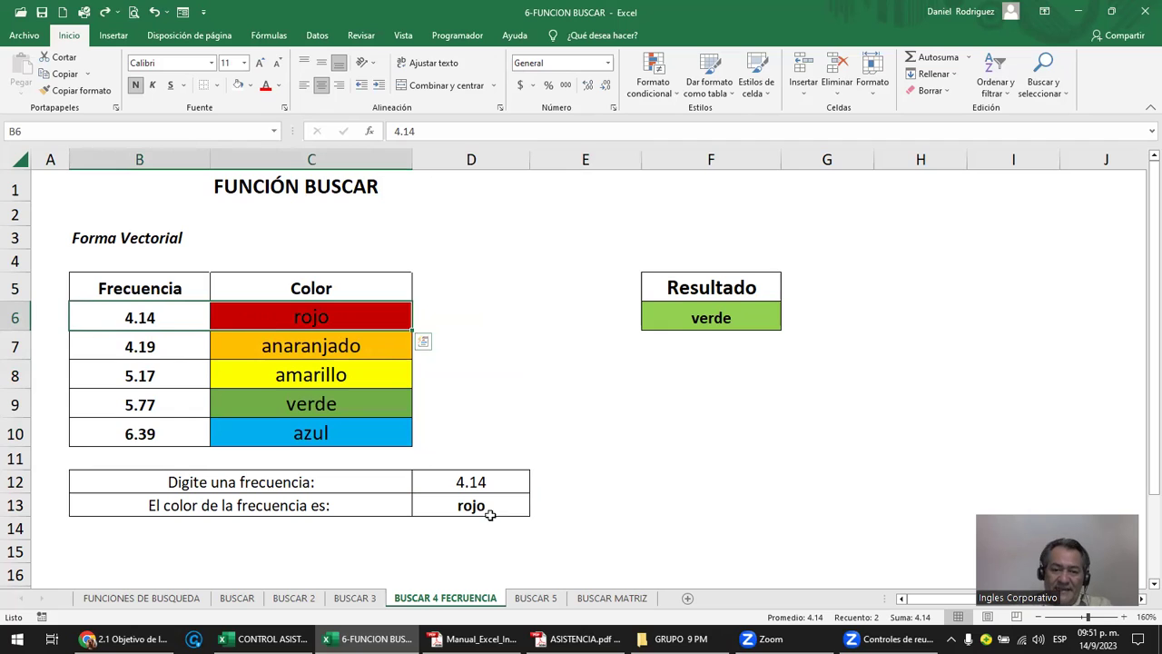
pyautogui.click(588, 598)
# - Select the A–1 pair in C8:D8, then return to BUSCAR 4 FECRUENCIA and select D9:D10
pyautogui.click(355, 441)
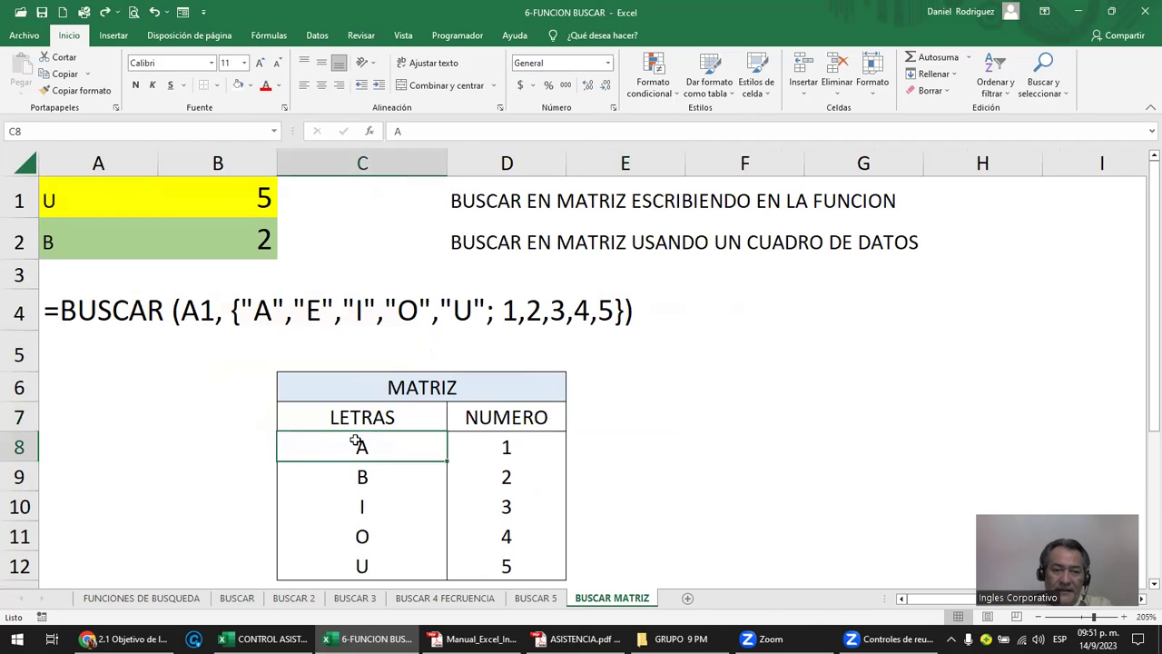
pyautogui.moveTo(357, 441); pyautogui.dragTo(487, 448)
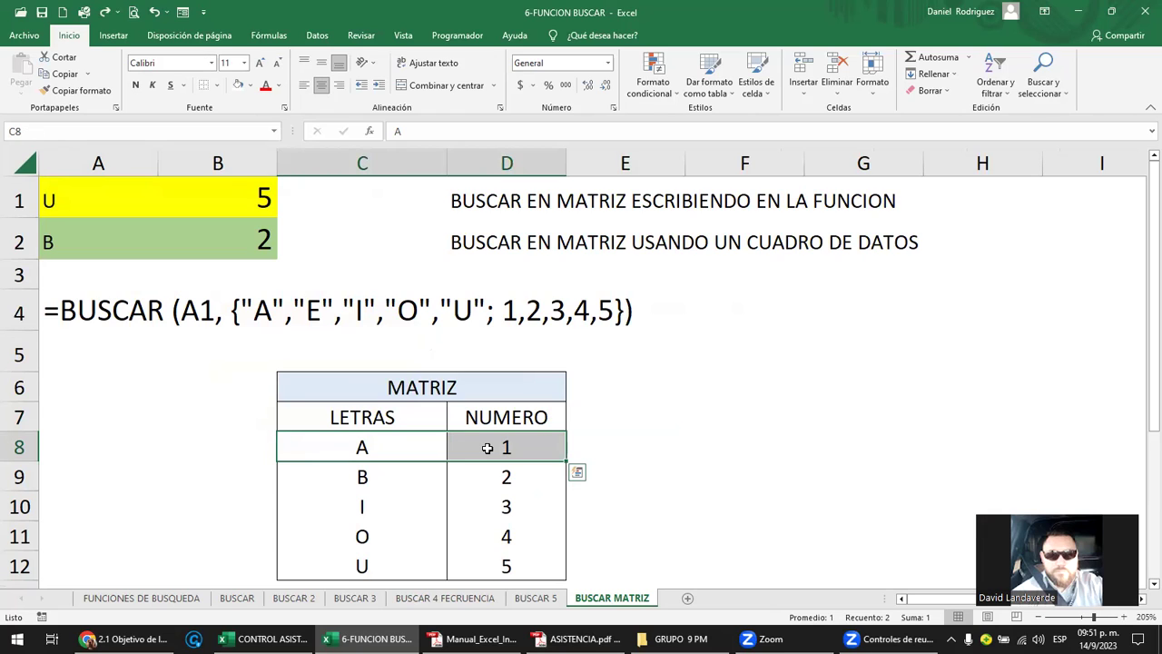
pyautogui.click(477, 601)
pyautogui.moveTo(468, 429); pyautogui.dragTo(468, 416)
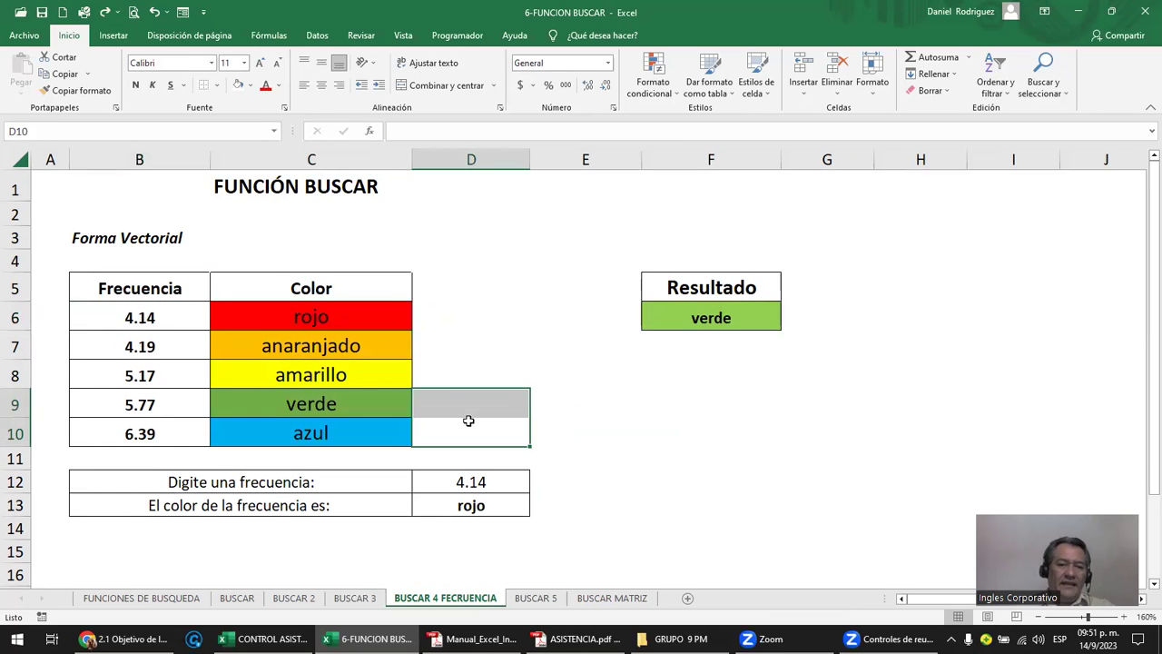
# - Inspect the D13 lookup formula, then enter 5.77 in D12 and select its verde row
pyautogui.doubleClick(467, 507)
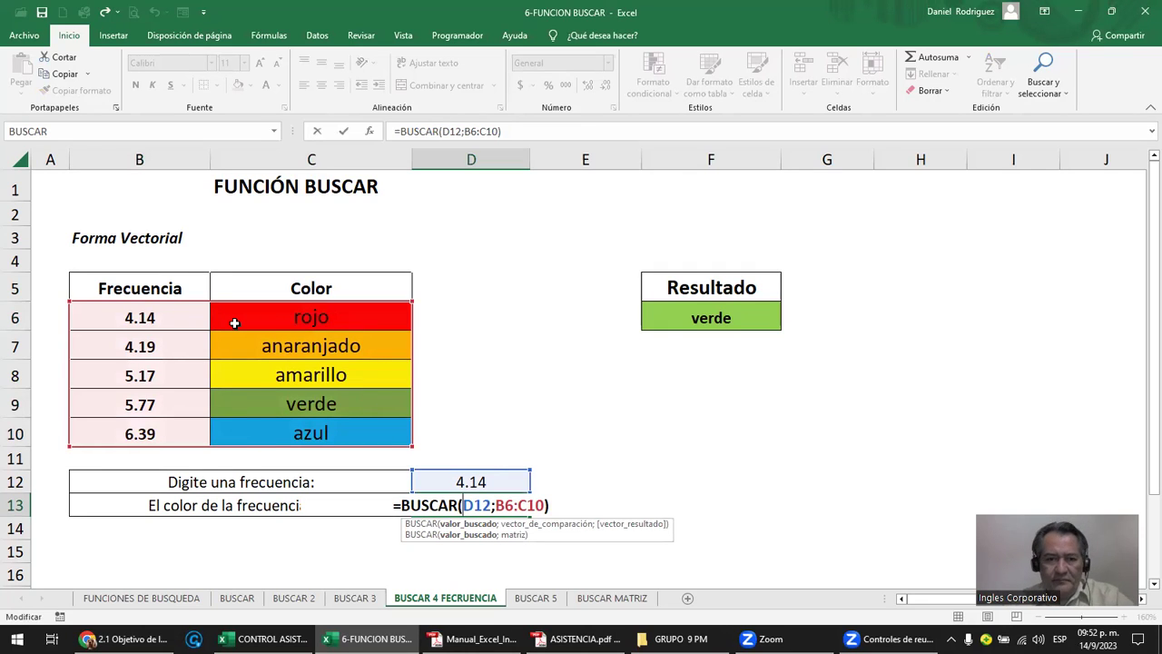
pyautogui.hotkey('shift', 'Return')
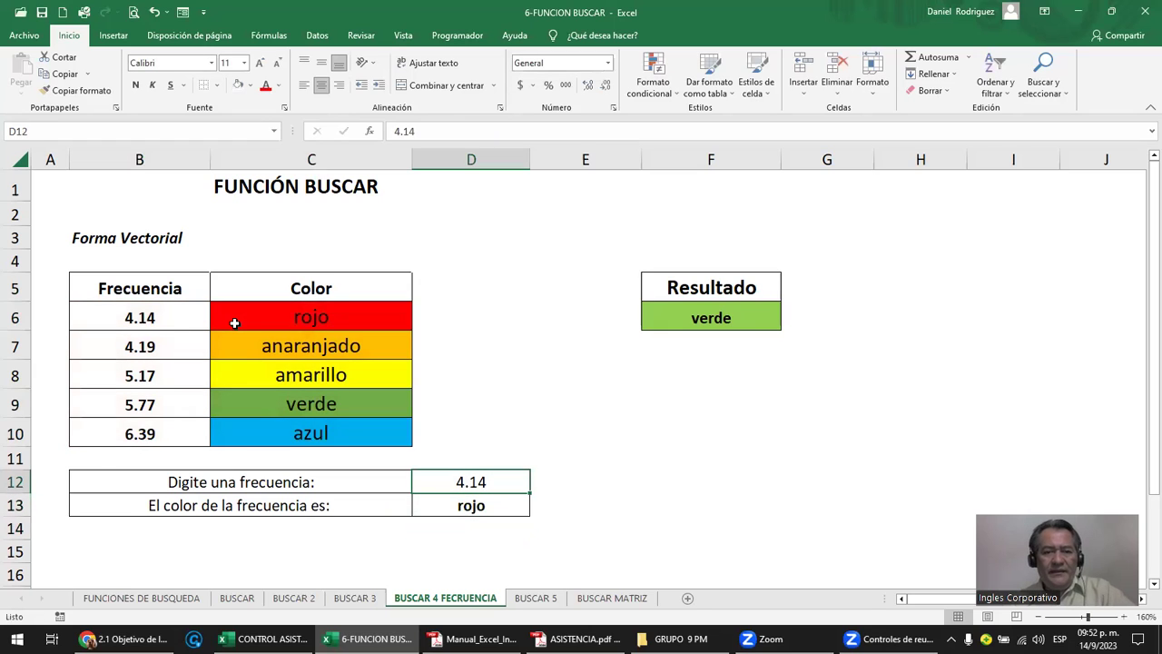
pyautogui.write('5.77')
pyautogui.press('Return')
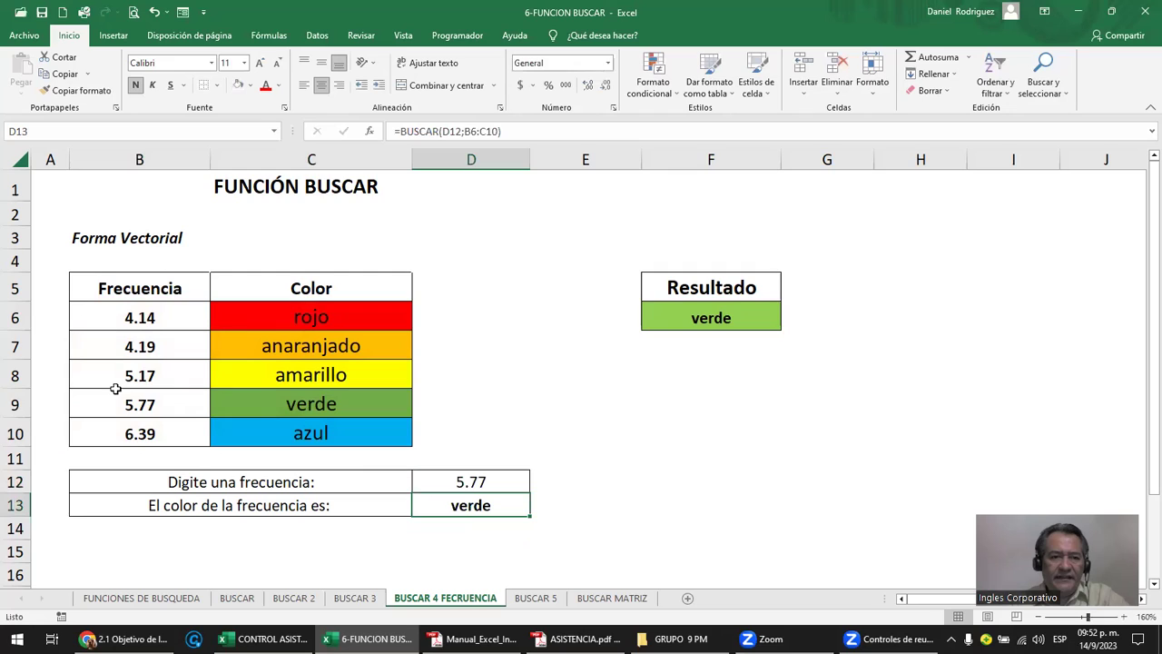
pyautogui.click(113, 399)
pyautogui.moveTo(114, 400); pyautogui.dragTo(269, 399)
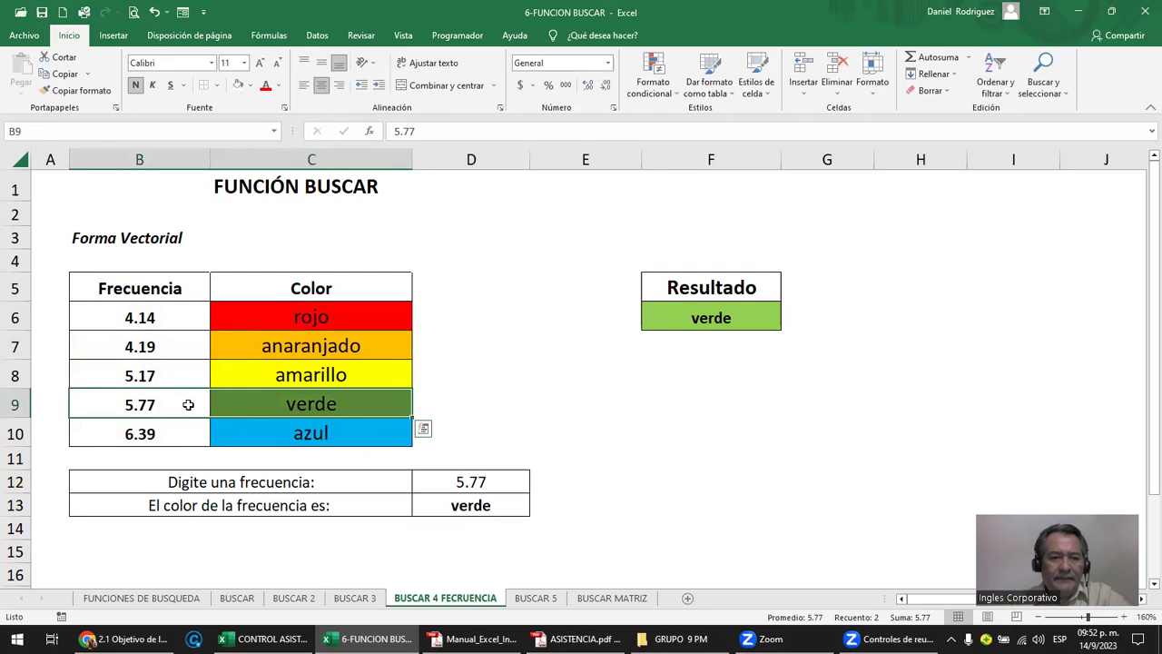
pyautogui.click(222, 402)
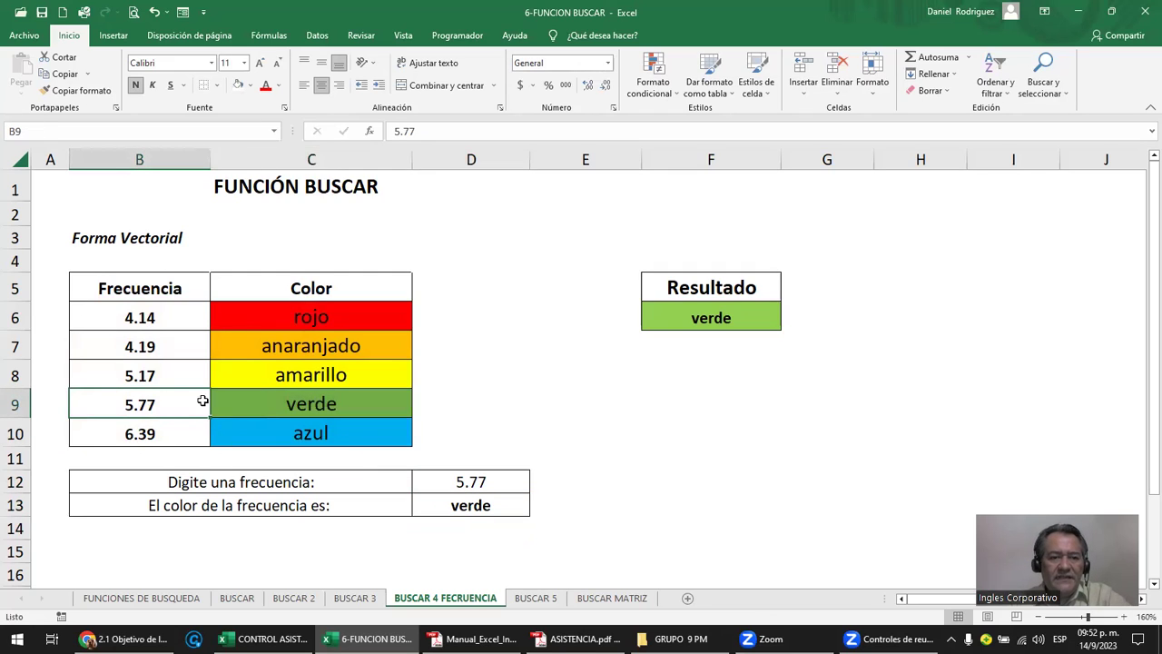
# - Browse the BUSCAR MATRIZ and BUSCAR 5 sheets, then return to BUSCAR 4 FECRUENCIA
pyautogui.click(612, 597)
pyautogui.click(377, 528)
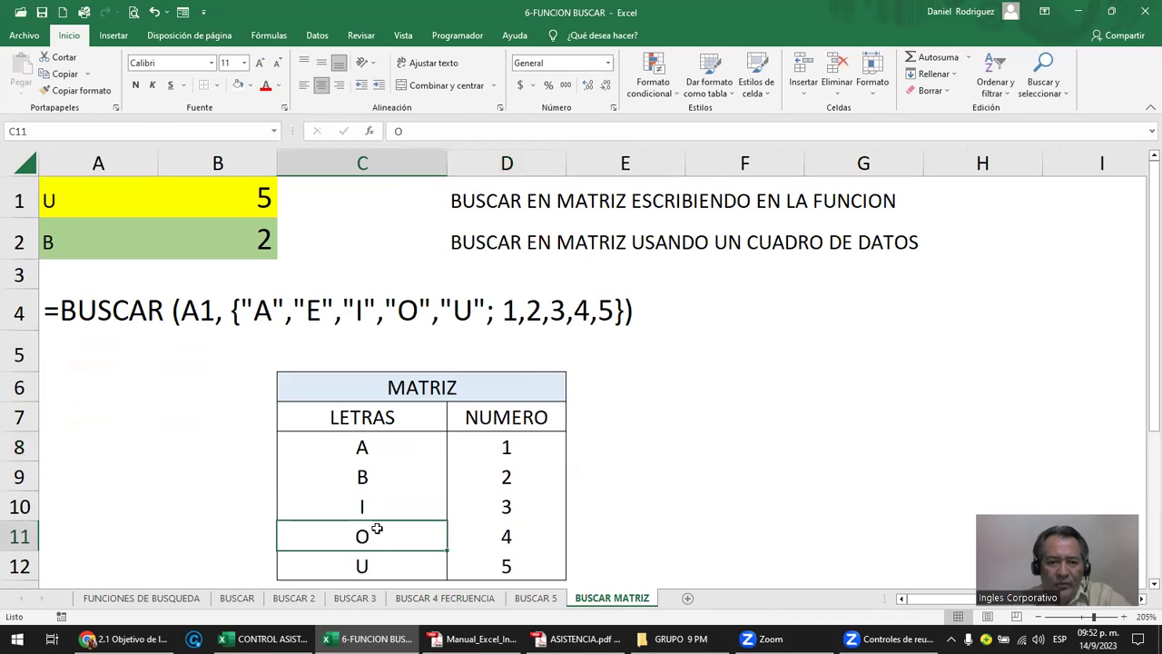
pyautogui.click(492, 534)
pyautogui.click(369, 503)
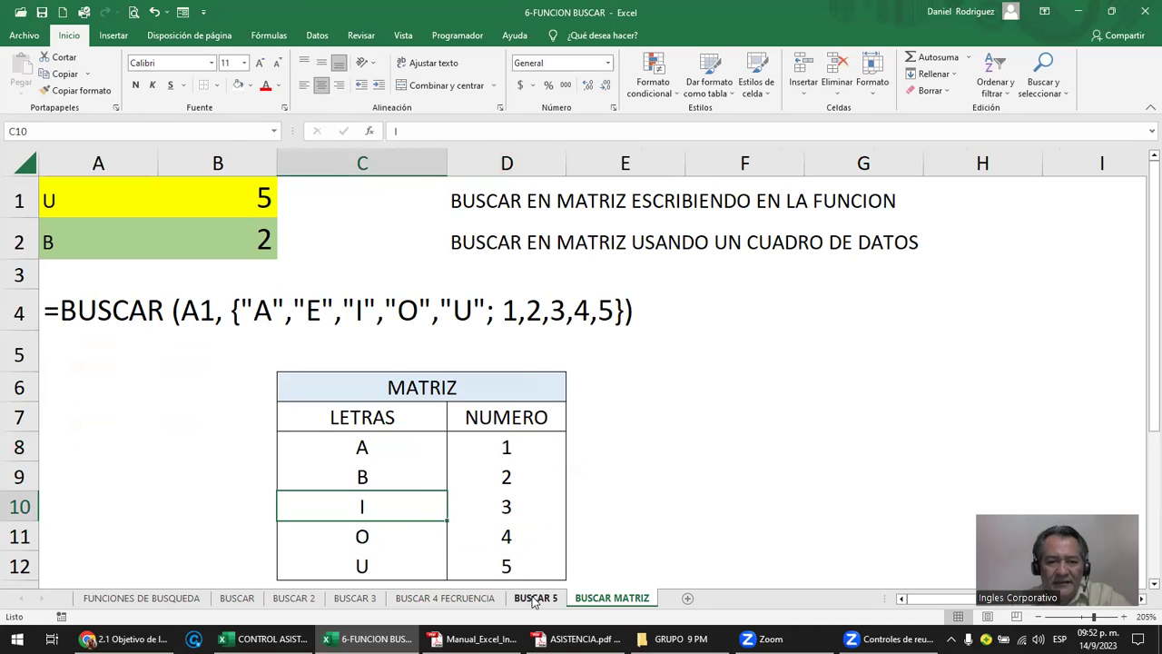
pyautogui.click(535, 599)
pyautogui.click(444, 598)
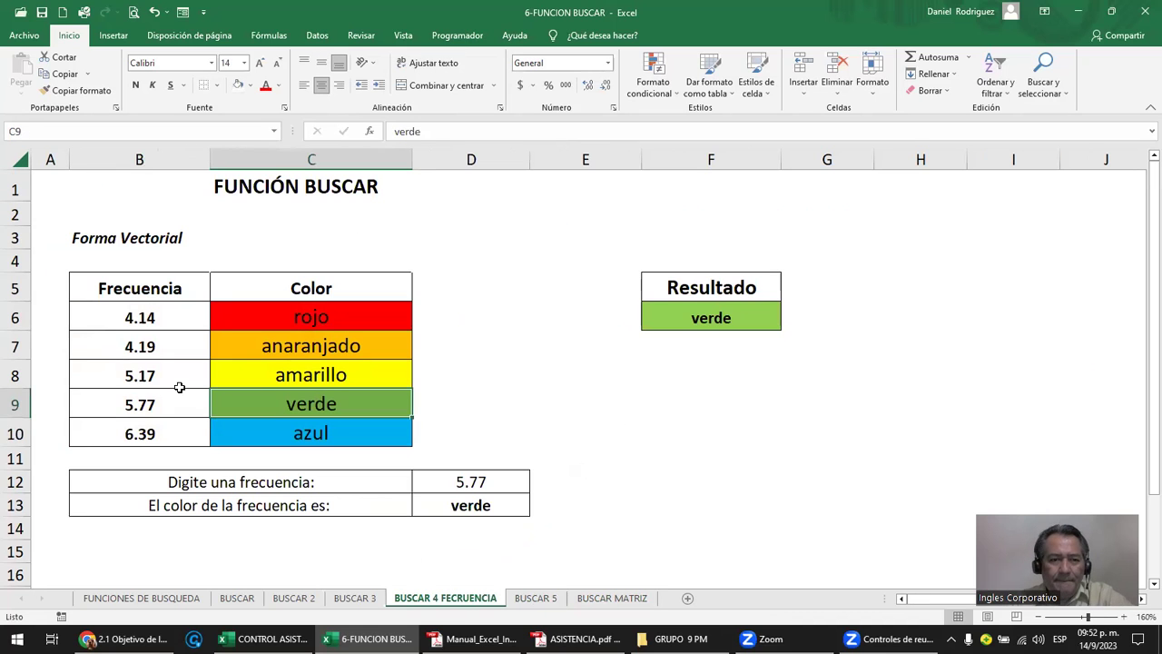
# - Review =BUSCAR(D12;B6:C10) in D13 and highlight its frequency and Color ranges
pyautogui.doubleClick(473, 482)
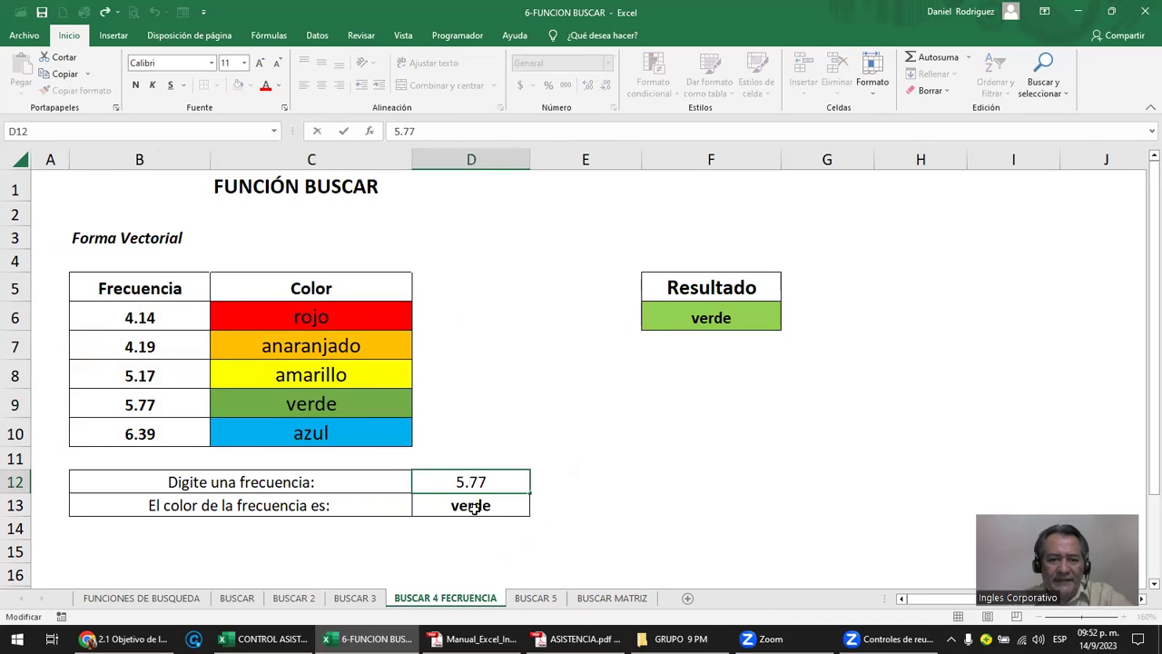
pyautogui.doubleClick(473, 506)
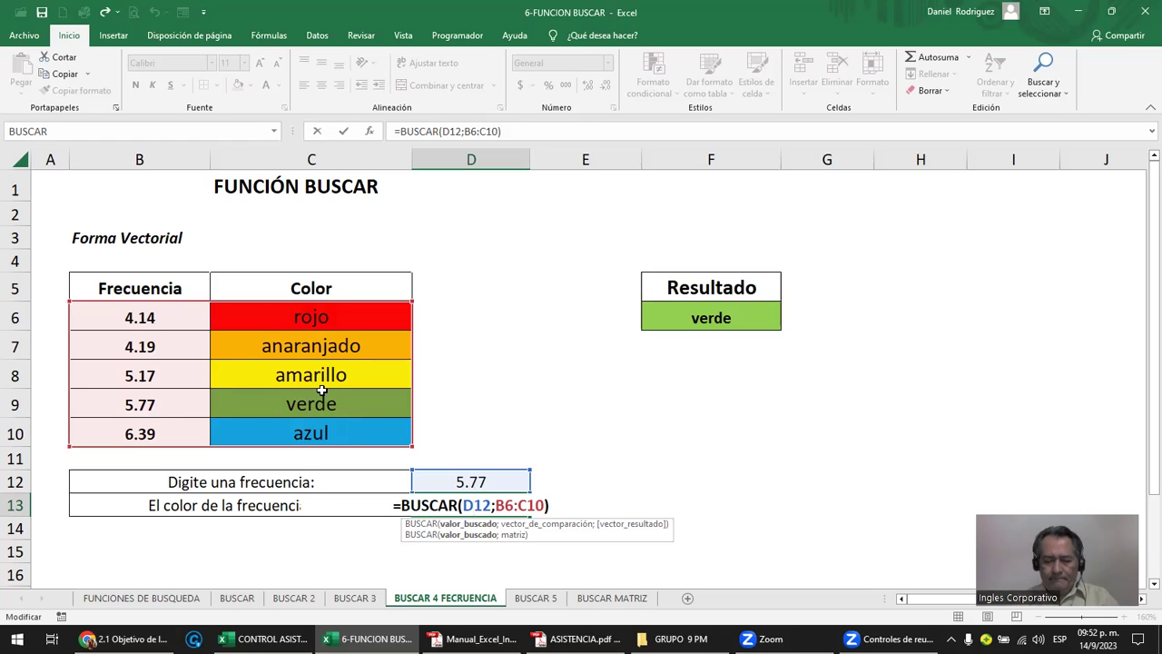
pyautogui.hotkey('ctrl', 'Return')
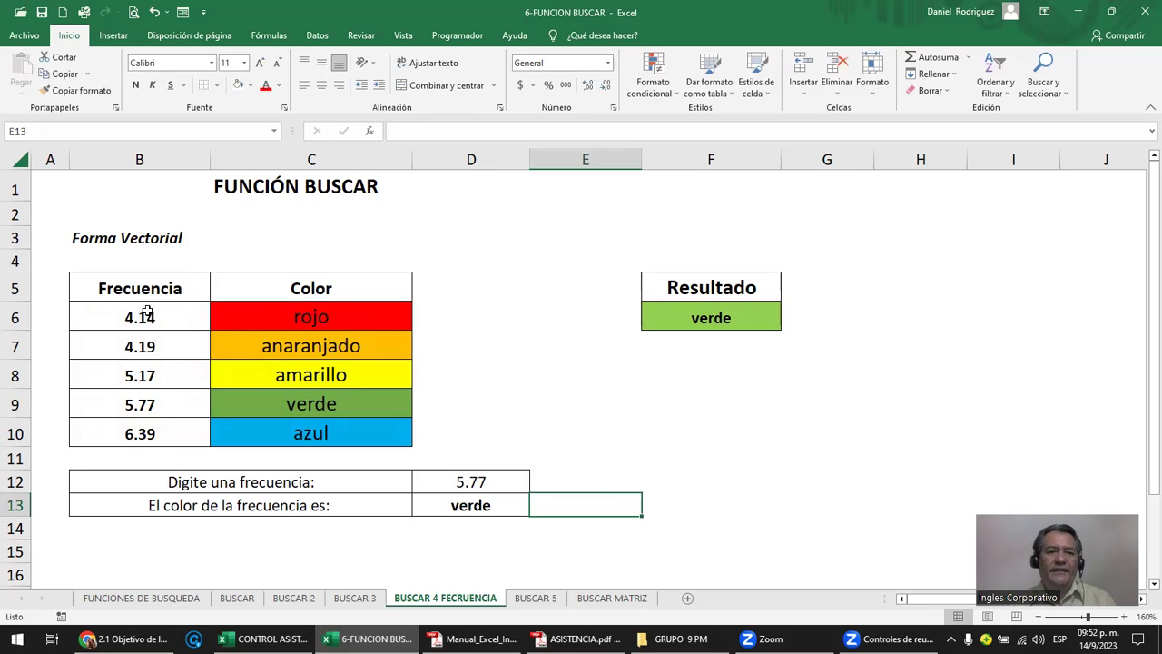
pyautogui.moveTo(147, 313); pyautogui.dragTo(140, 404)
pyautogui.click(488, 481)
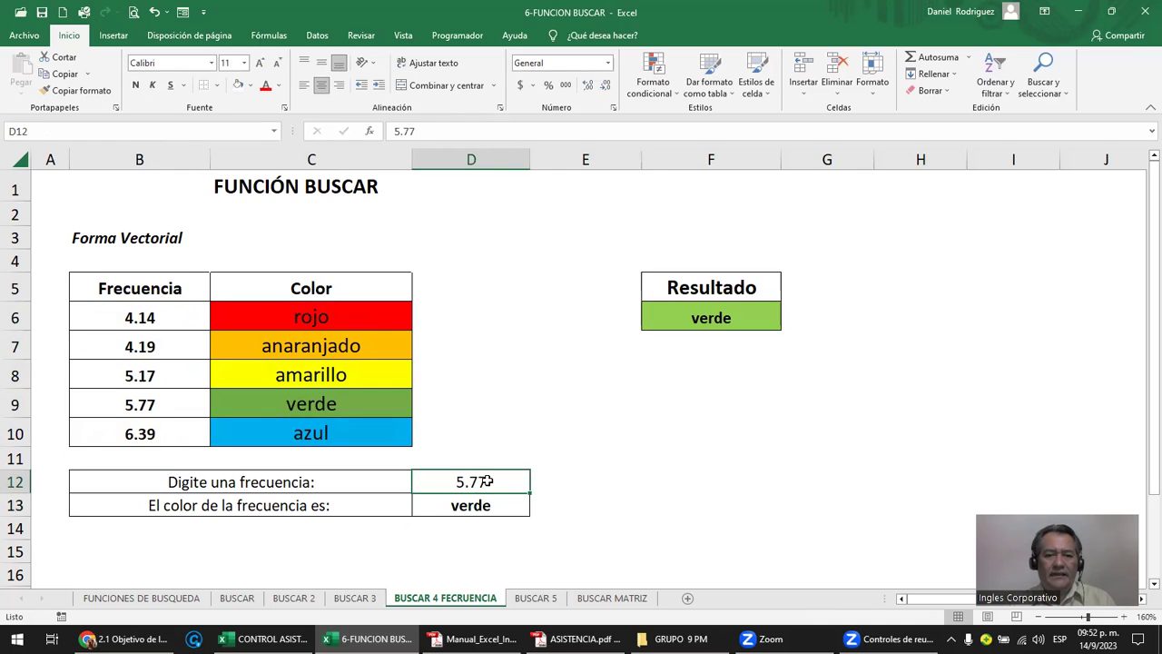
pyautogui.moveTo(154, 320)
pyautogui.mouseDown()
pyautogui.moveTo(148, 372)
pyautogui.moveTo(161, 408)
pyautogui.mouseUp()
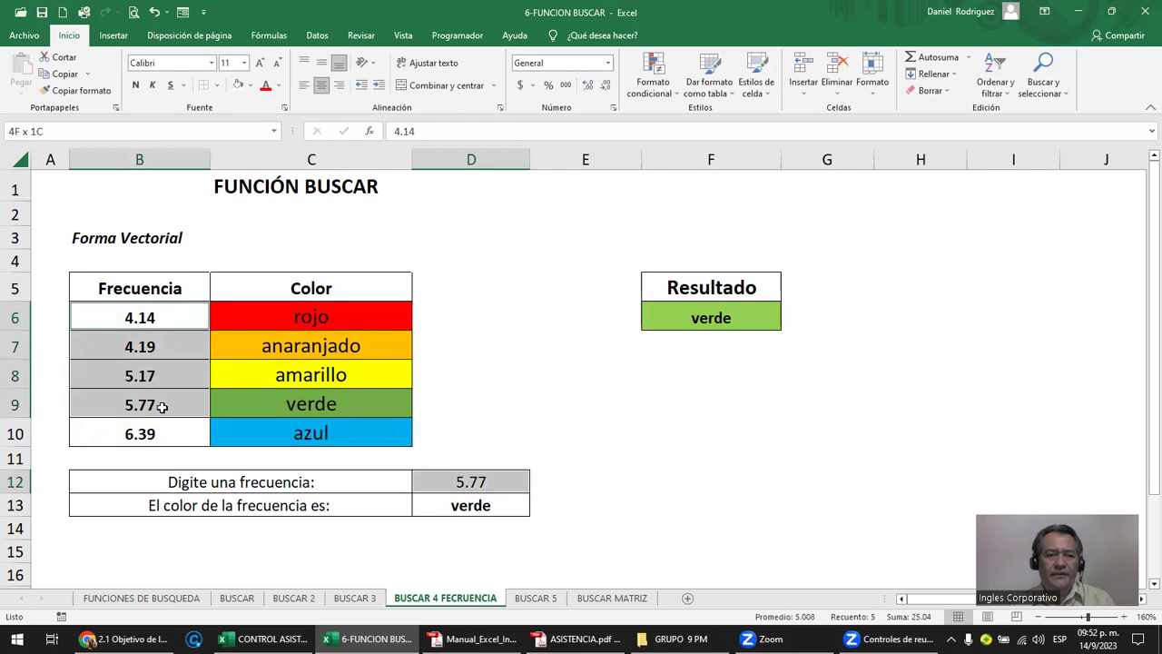
pyautogui.keyDown('ctrl'); pyautogui.moveTo(315, 322); pyautogui.dragTo(341, 434); pyautogui.keyUp('ctrl')
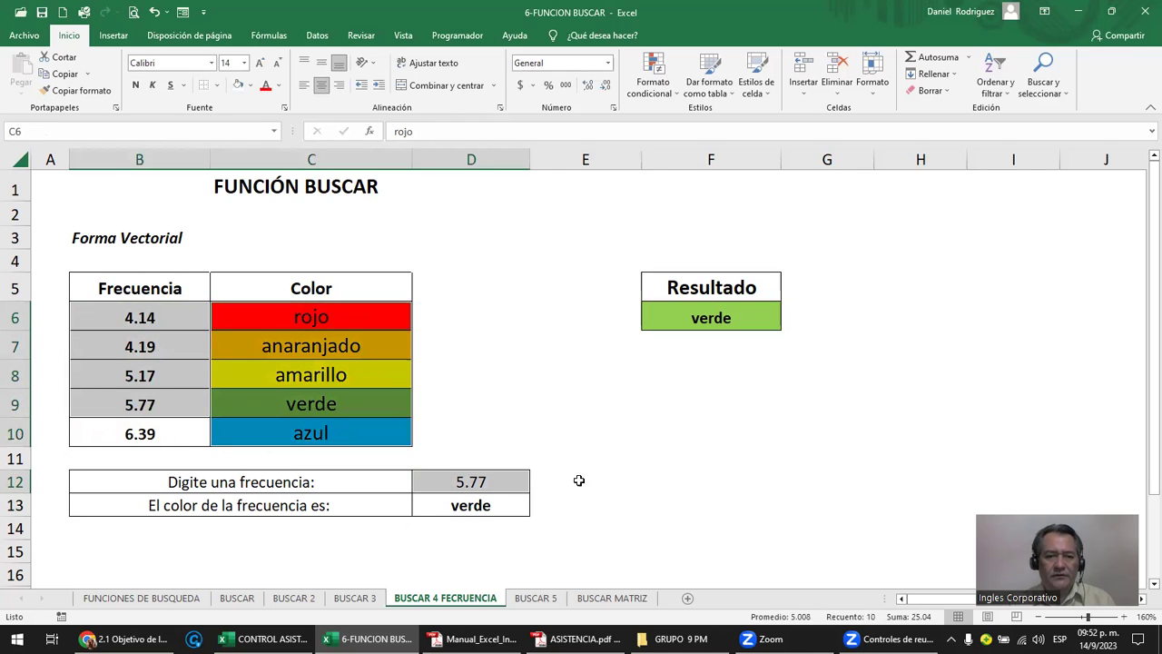
pyautogui.click(608, 483)
pyautogui.press('Right')
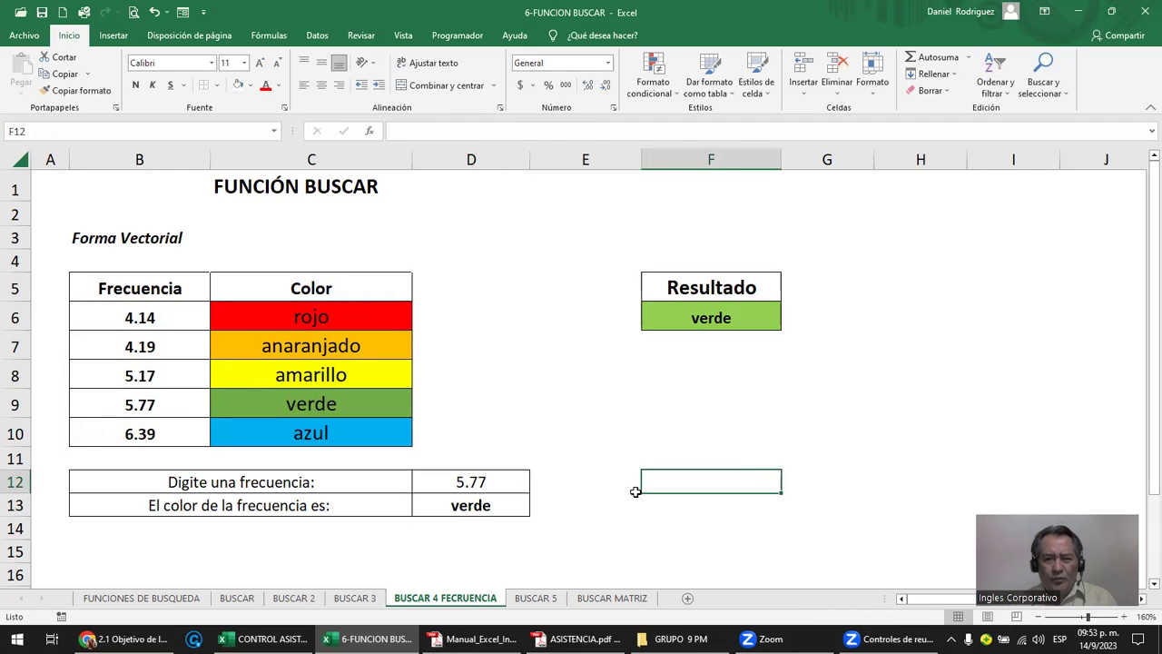
# - Enter the label MATRIZ in D14 under the color result
pyautogui.press('Left')
pyautogui.press('Left')
pyautogui.press('Down')
pyautogui.press('Down')
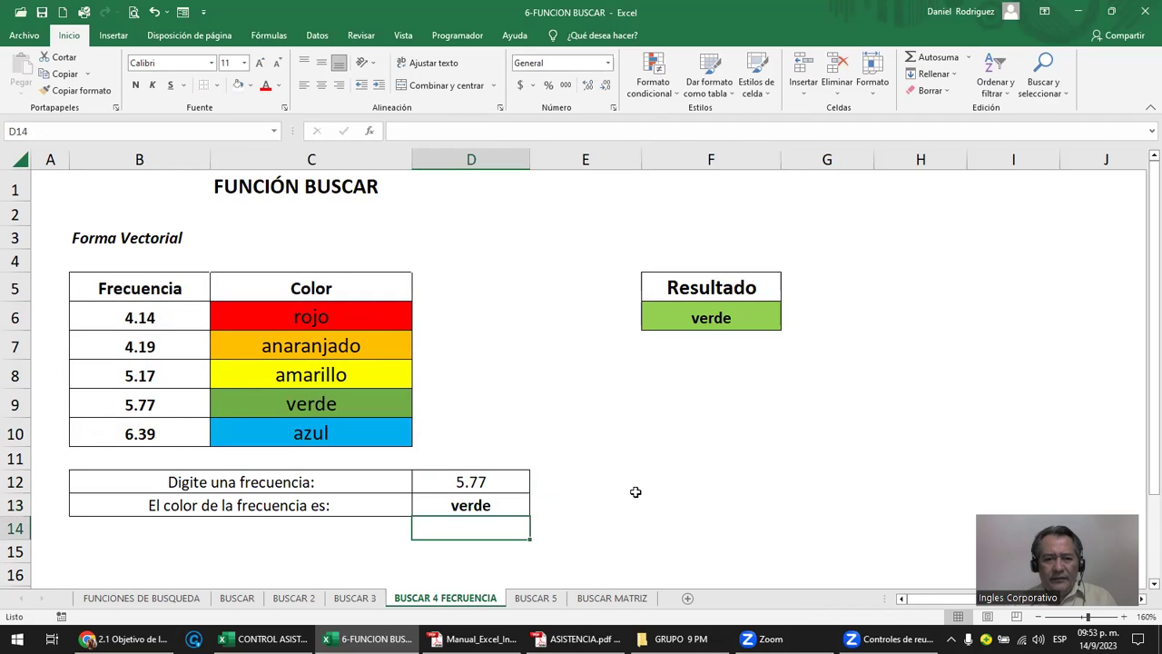
pyautogui.write('MATRI')
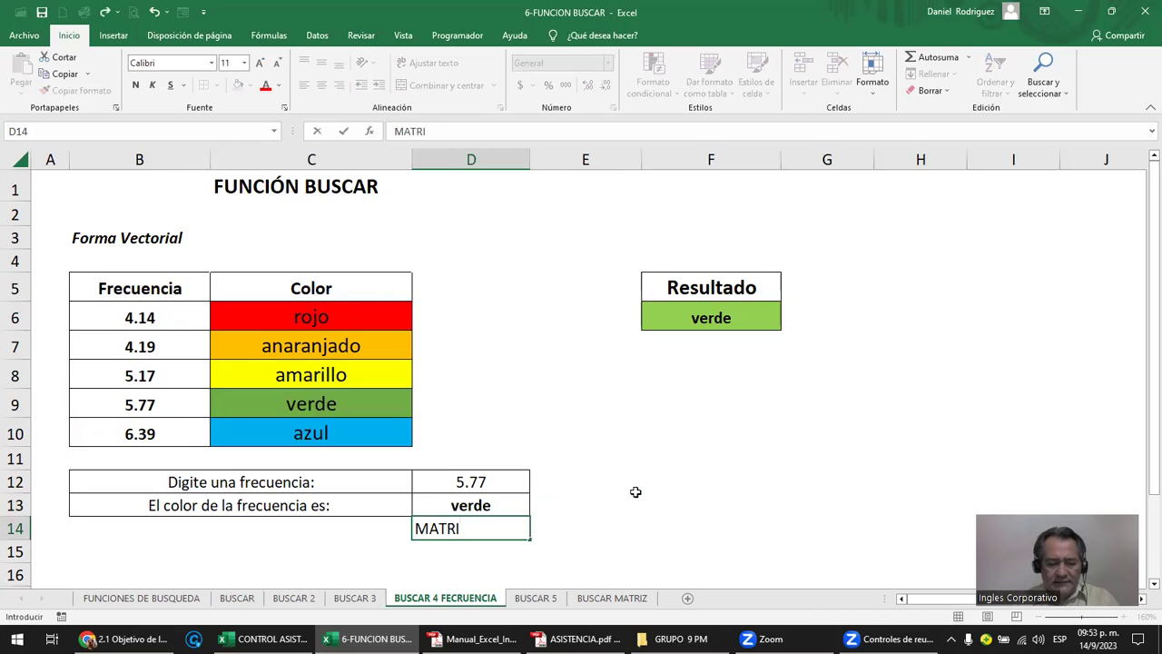
pyautogui.press('Right')
pyautogui.press('Right')
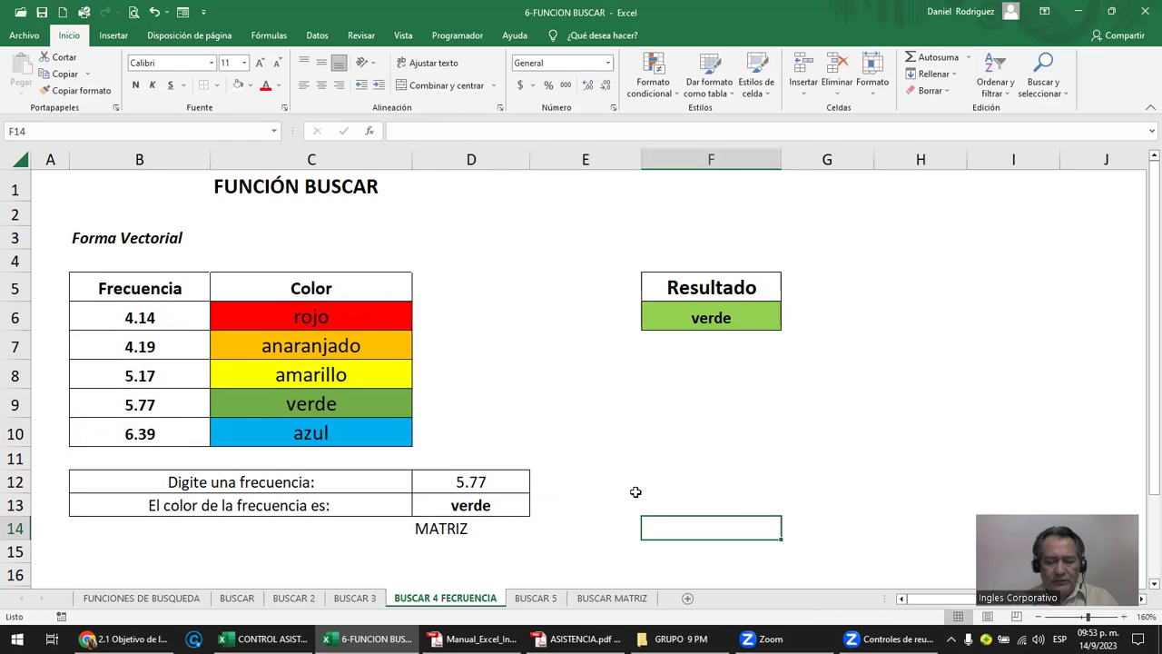
# - Enter VECTOR / CAMPO in F14 and begin a =BUSC formula in F13
pyautogui.write('VECTOR / ')
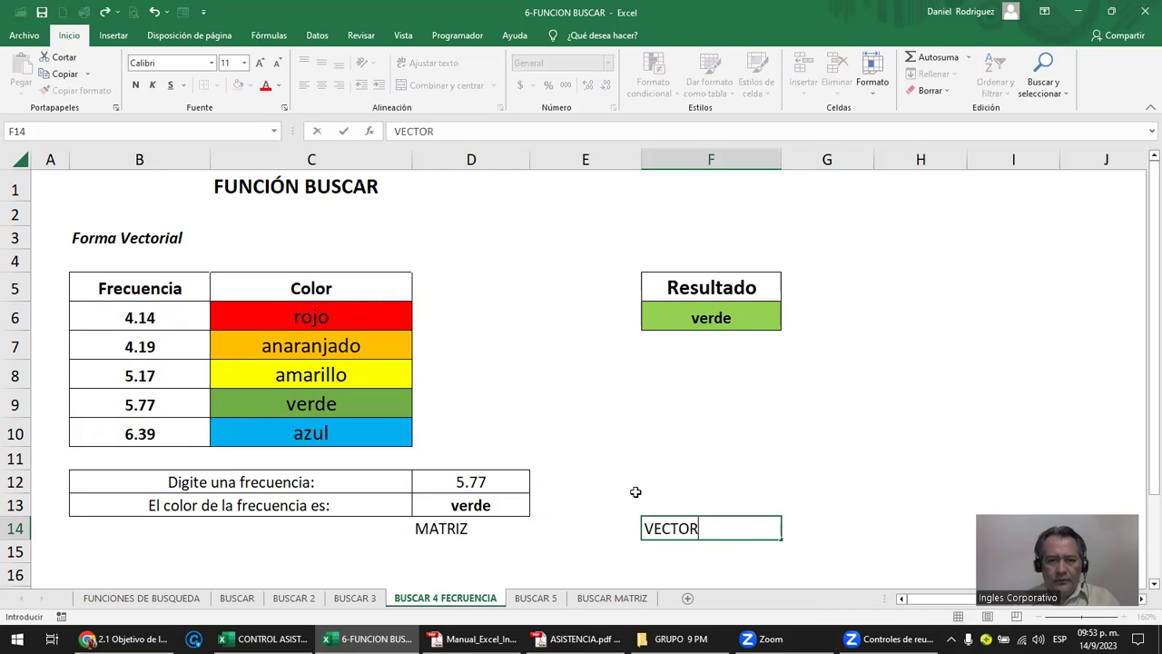
pyautogui.write('CAMPO')
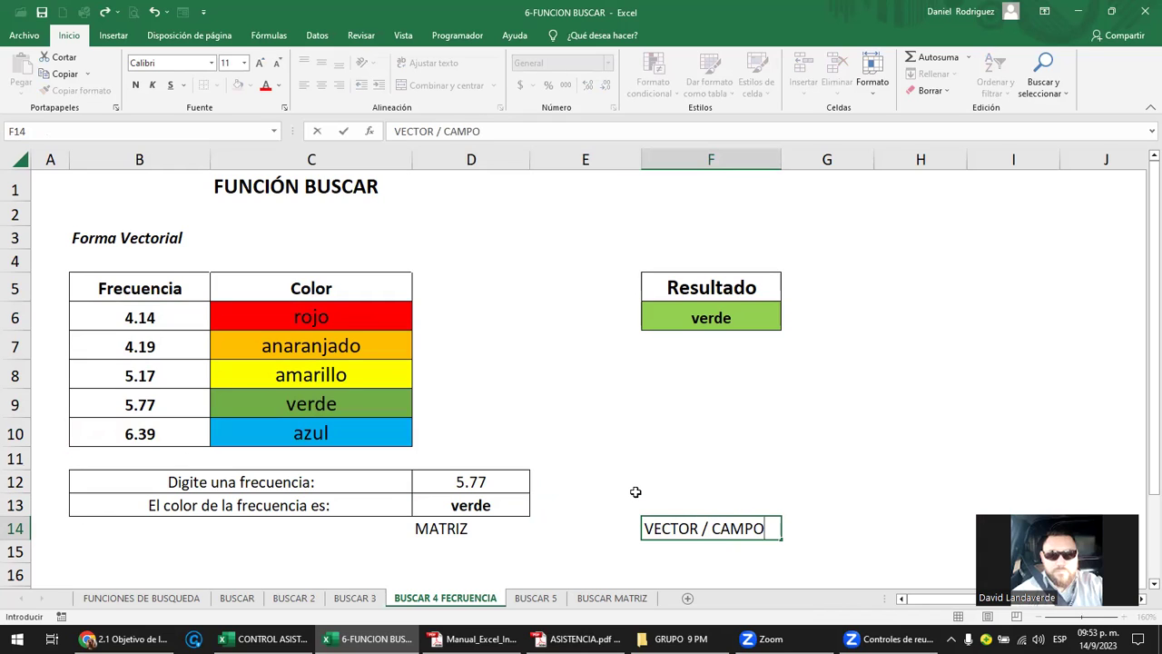
pyautogui.press('Return')
pyautogui.press('Up')
pyautogui.press('Up')
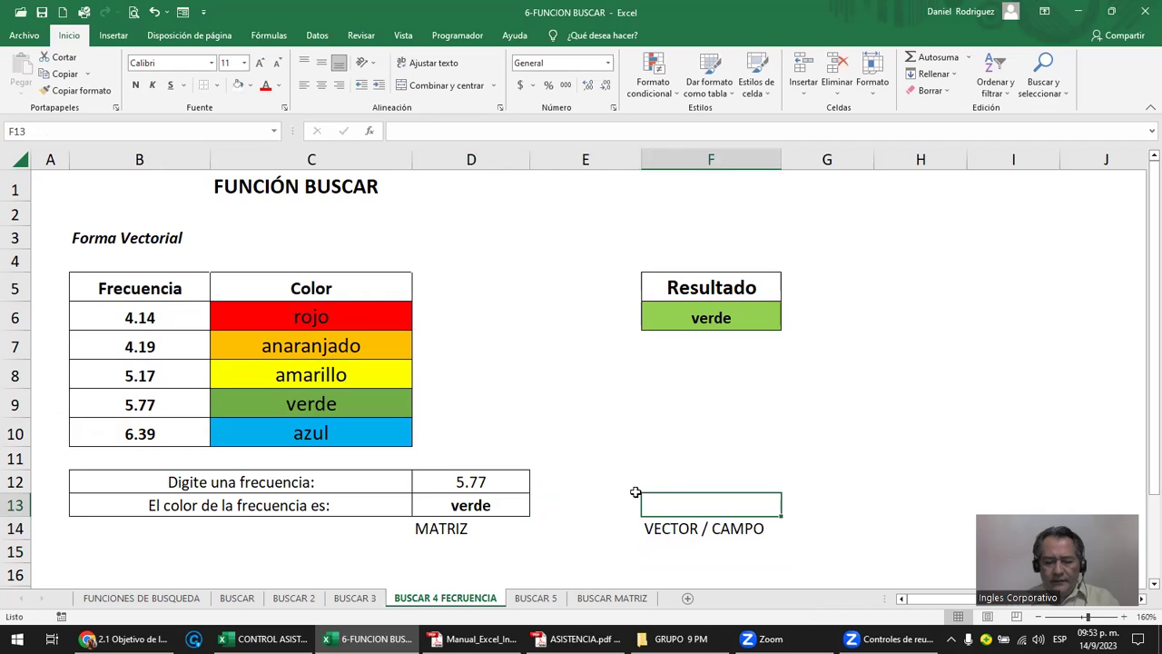
pyautogui.write('=')
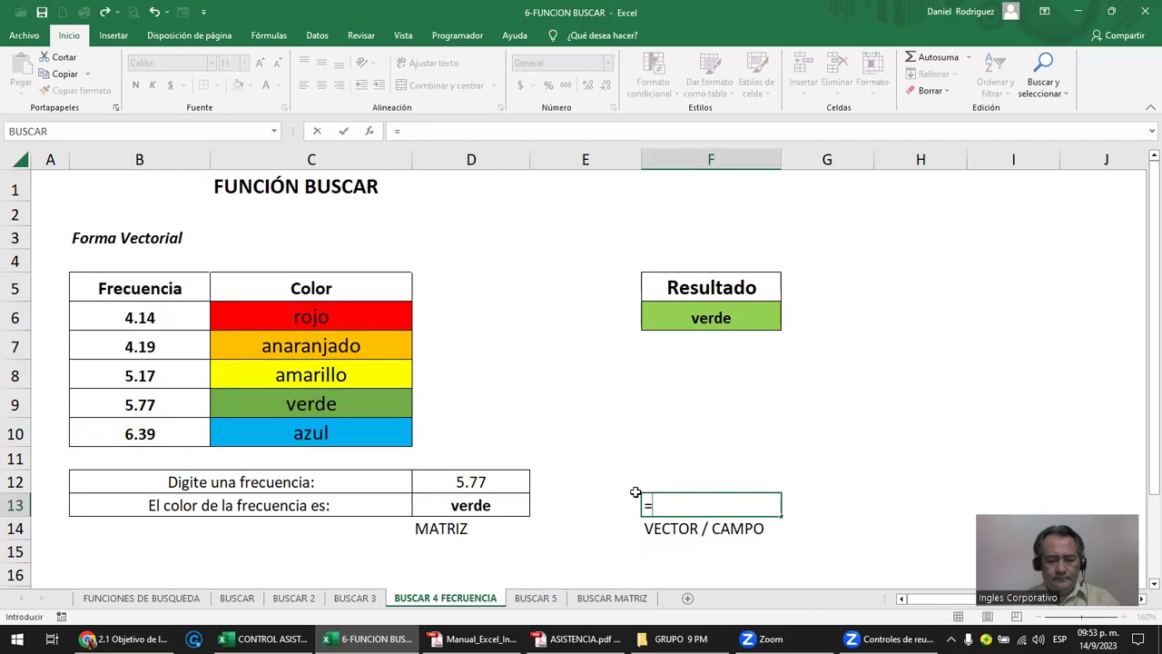
pyautogui.write('BUSC')
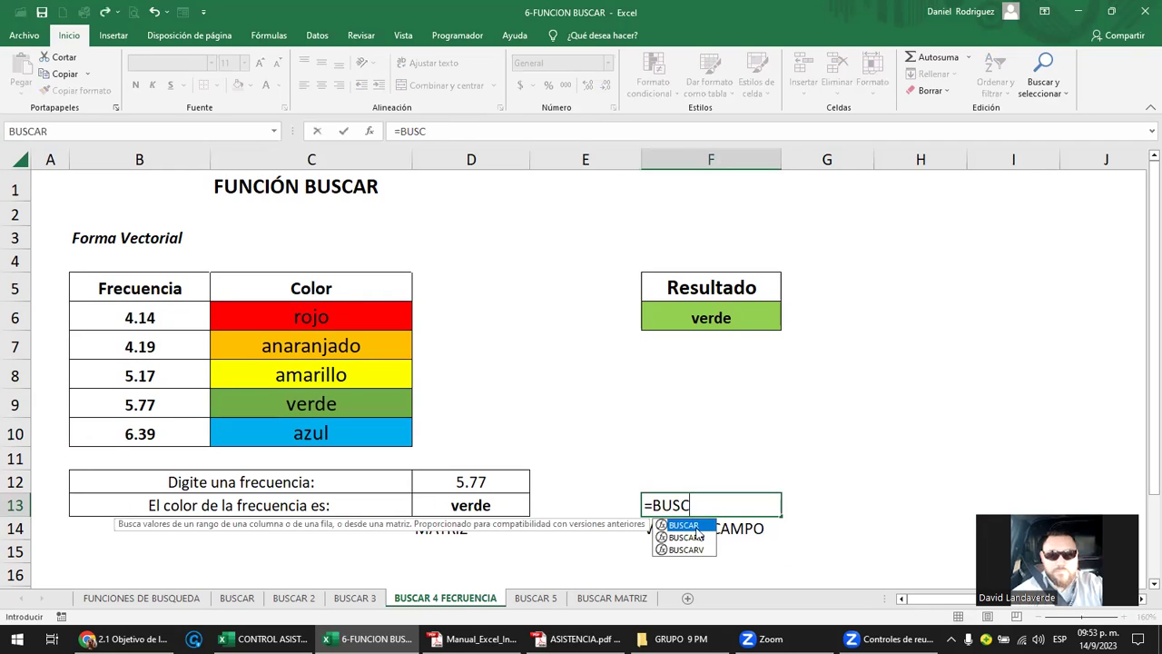
# - Build =BUSCAR(D12;B6:B10;C6:C10) in F13, returning verde for frequency 5.77
pyautogui.doubleClick(690, 527)
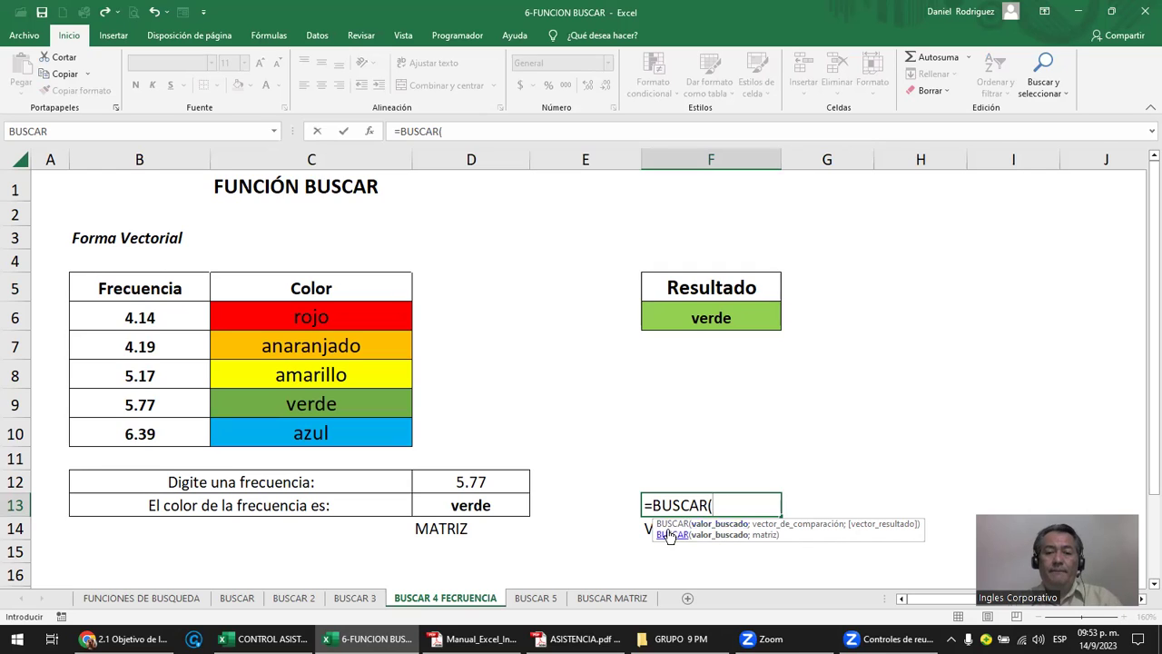
pyautogui.click(482, 486)
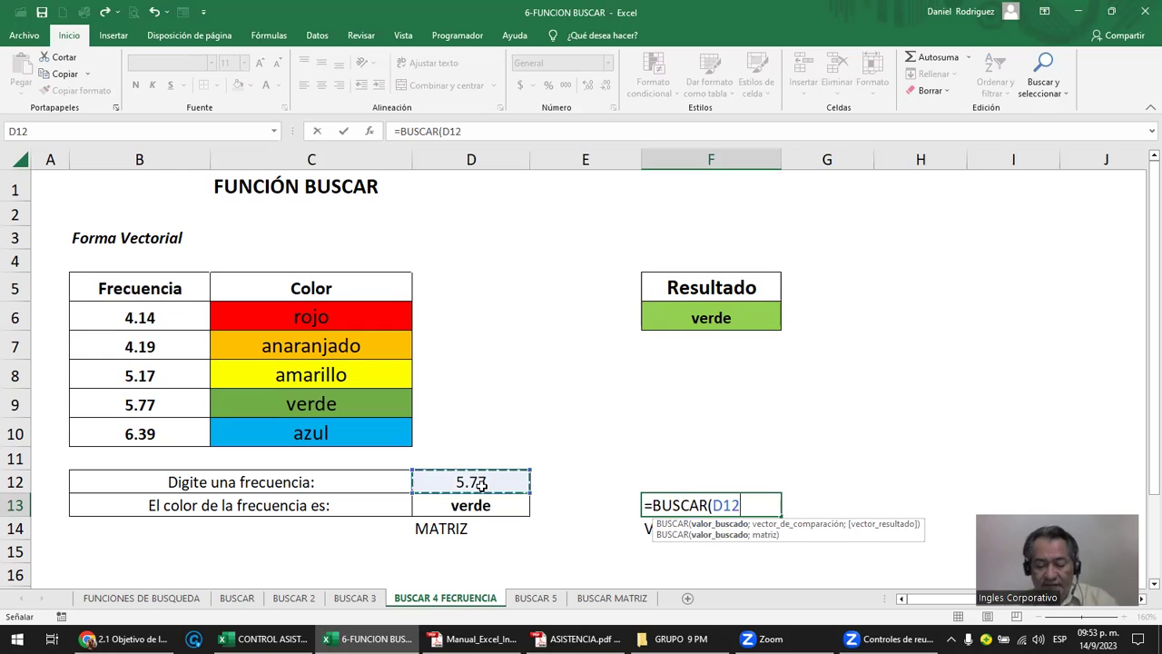
pyautogui.write(';')
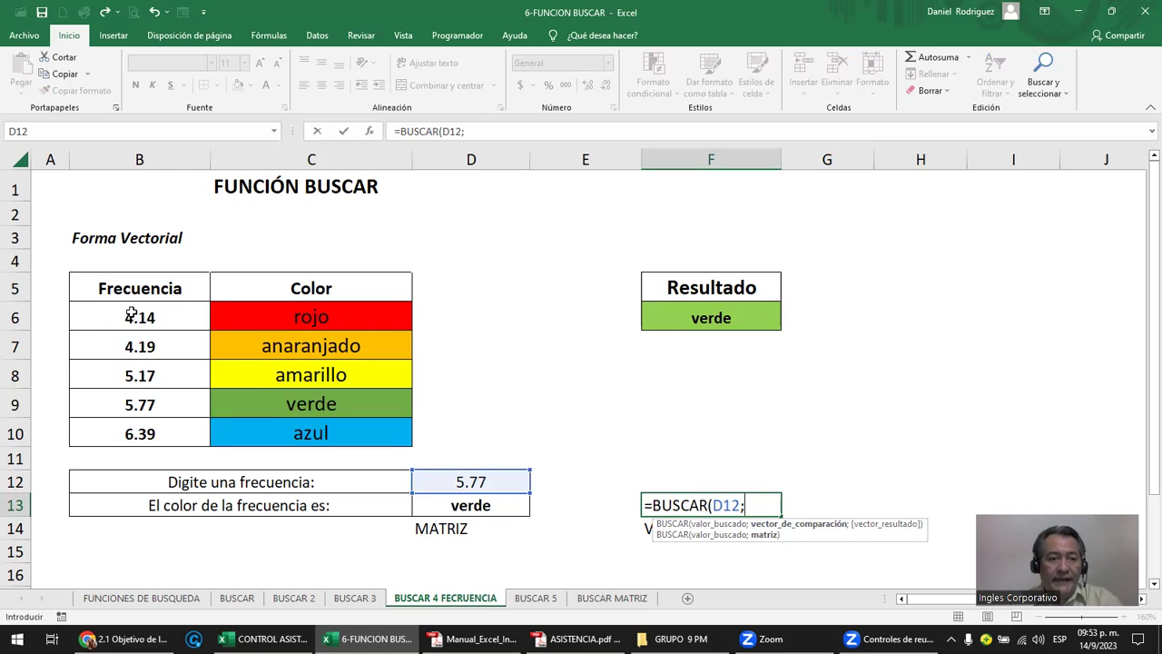
pyautogui.moveTo(131, 315); pyautogui.dragTo(123, 432)
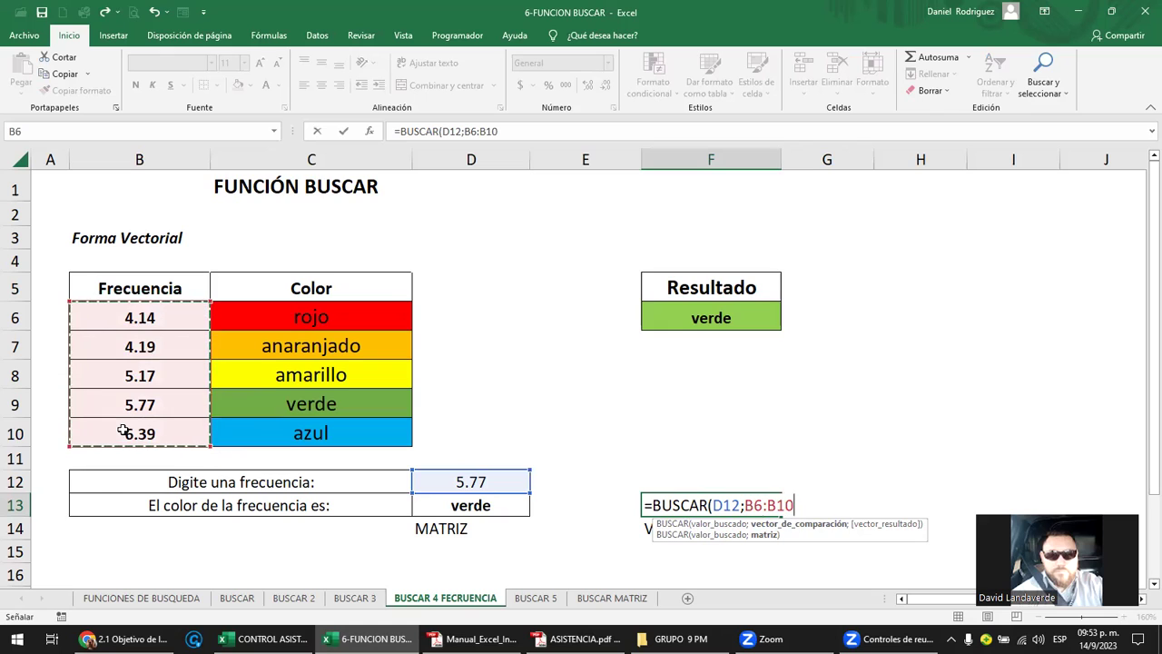
pyautogui.write(';')
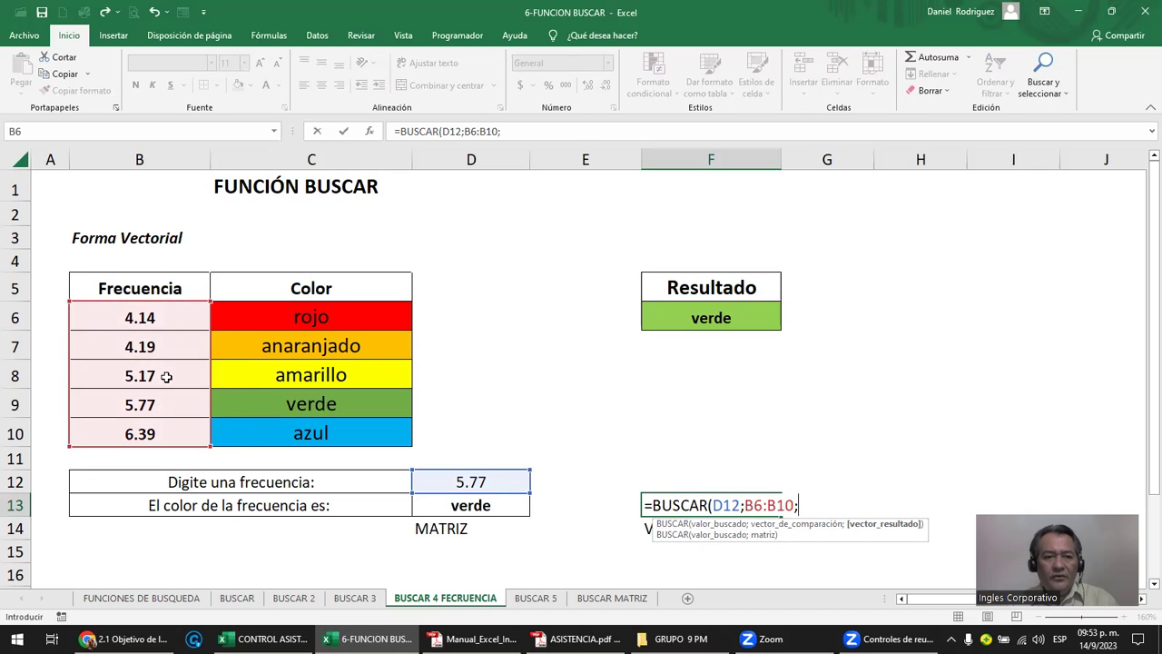
pyautogui.moveTo(274, 315); pyautogui.dragTo(302, 432)
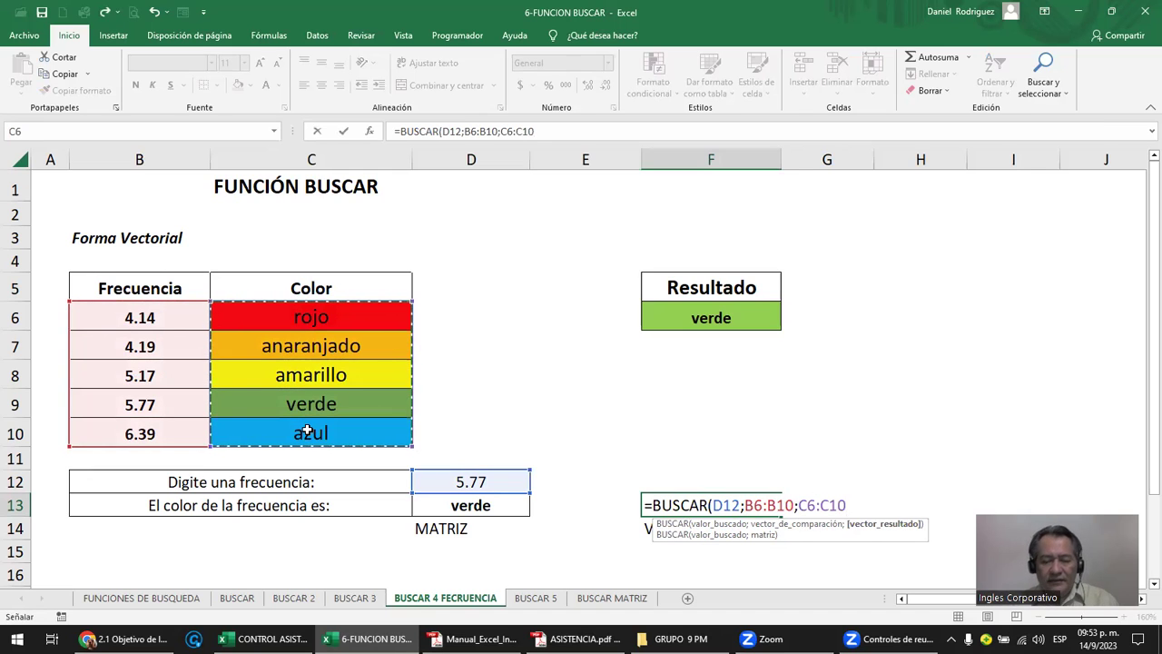
pyautogui.write(')')
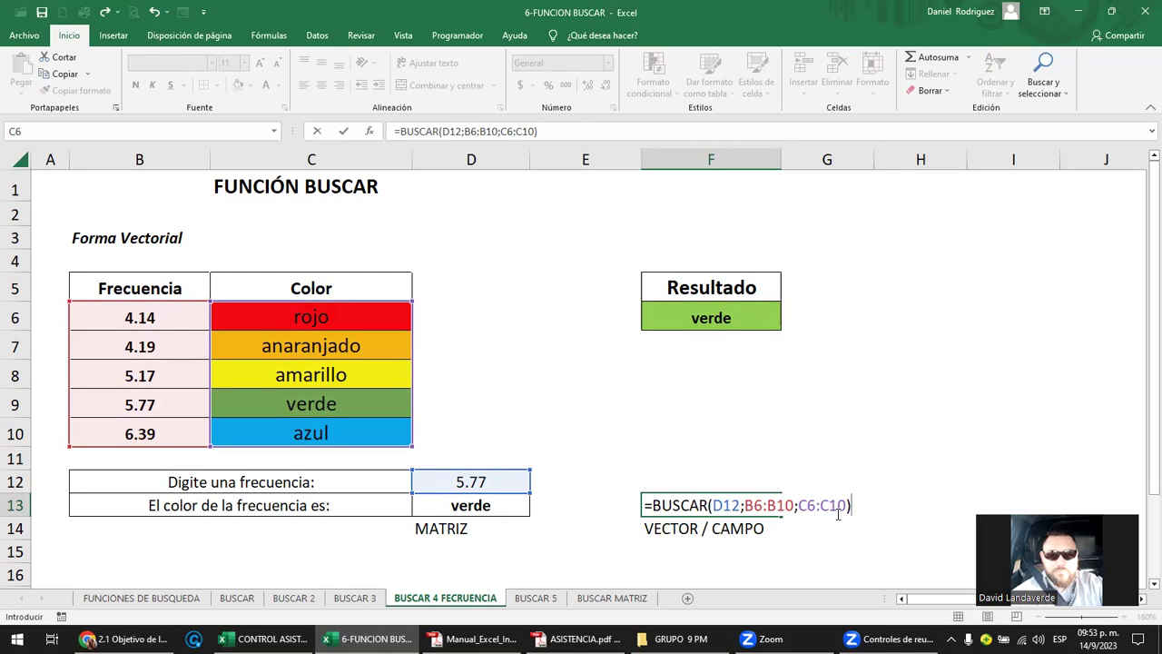
pyautogui.press('Return')
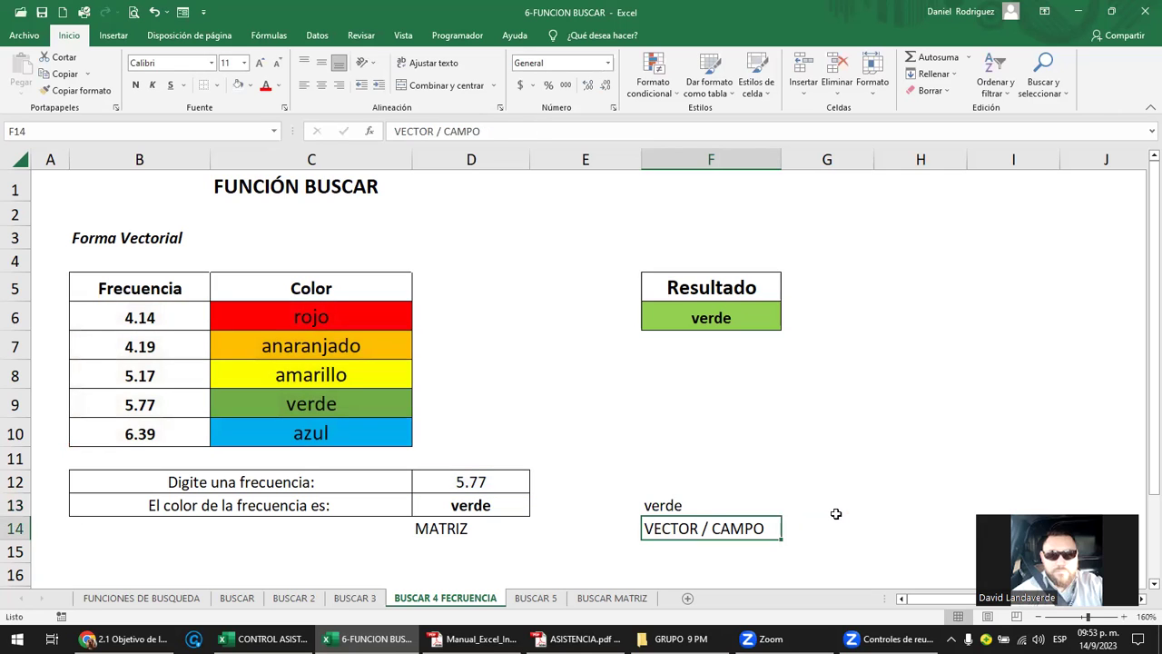
pyautogui.press('Up')
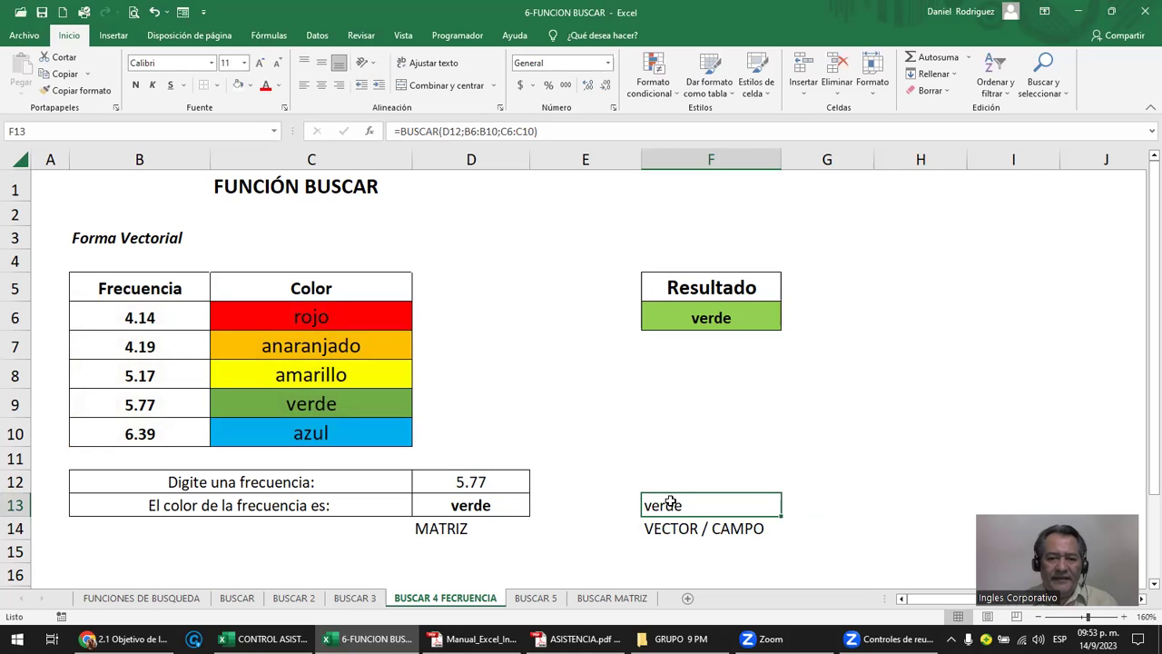
pyautogui.click(498, 504)
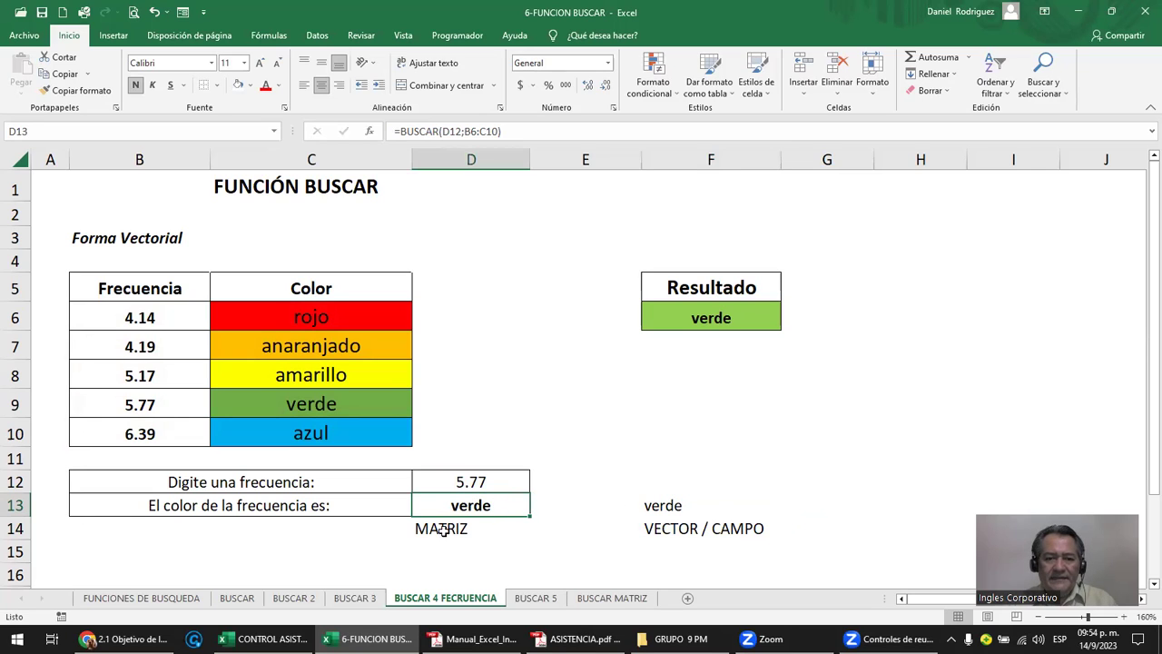
pyautogui.doubleClick(463, 506)
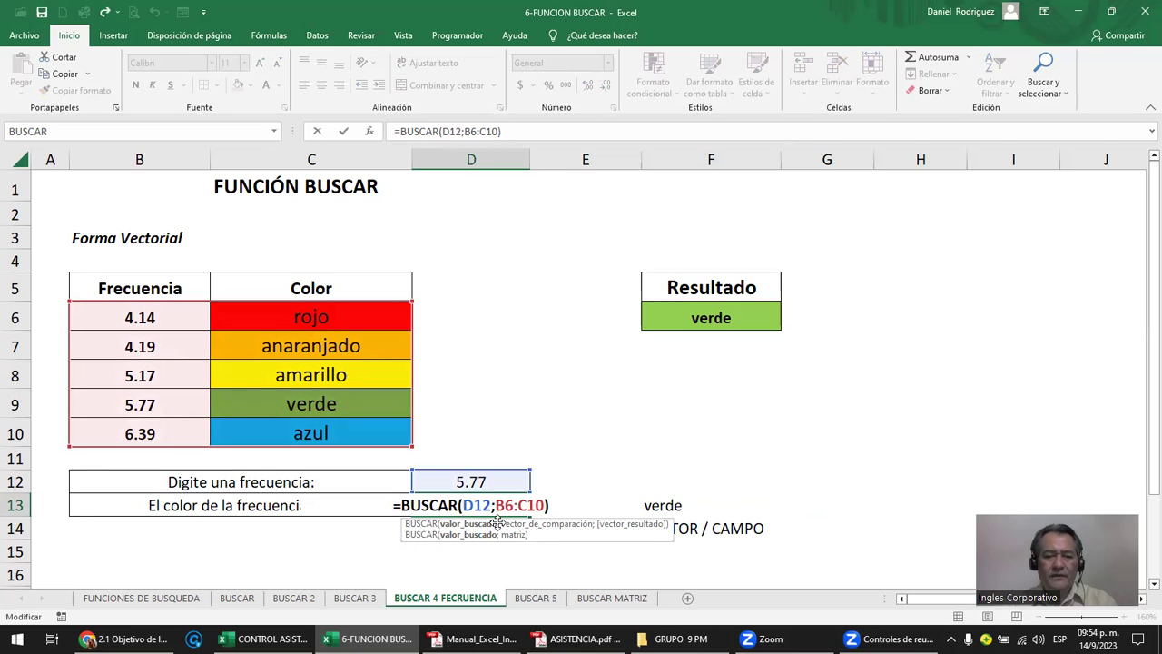
pyautogui.press('Escape')
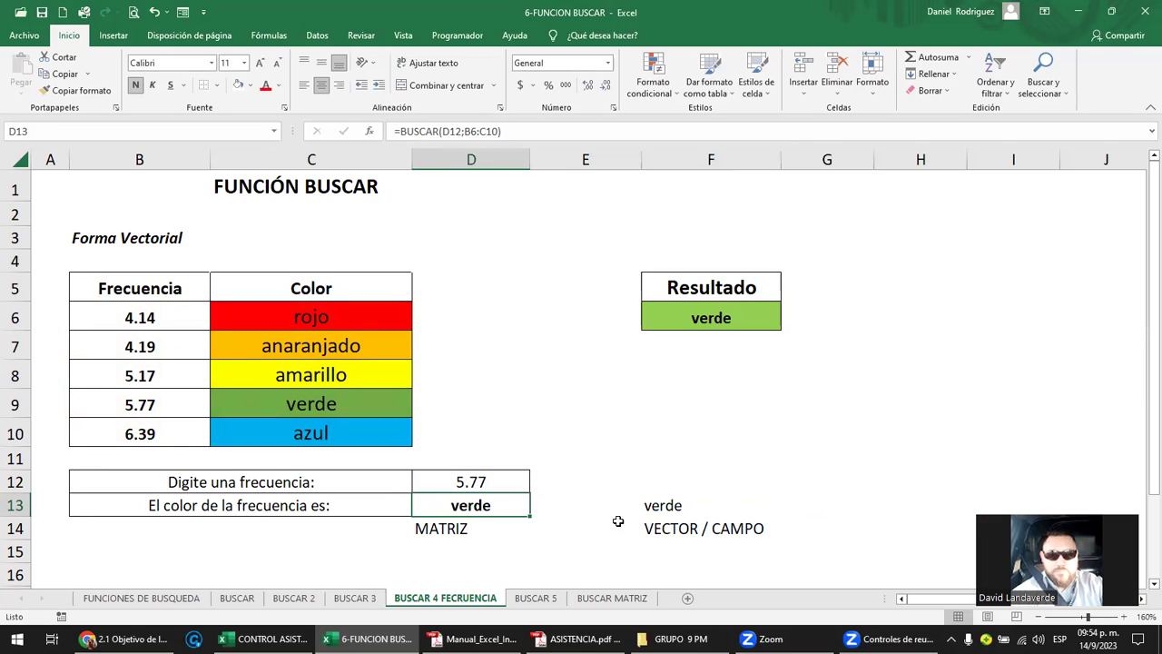
pyautogui.doubleClick(661, 503)
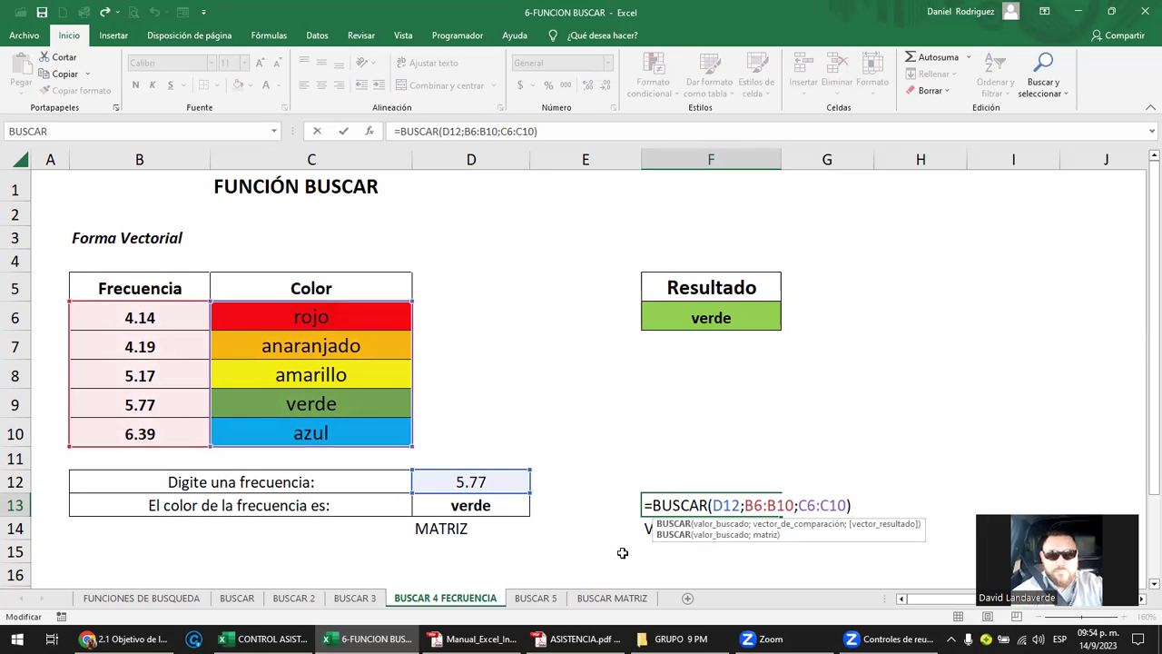
pyautogui.press('Escape')
pyautogui.click(474, 503)
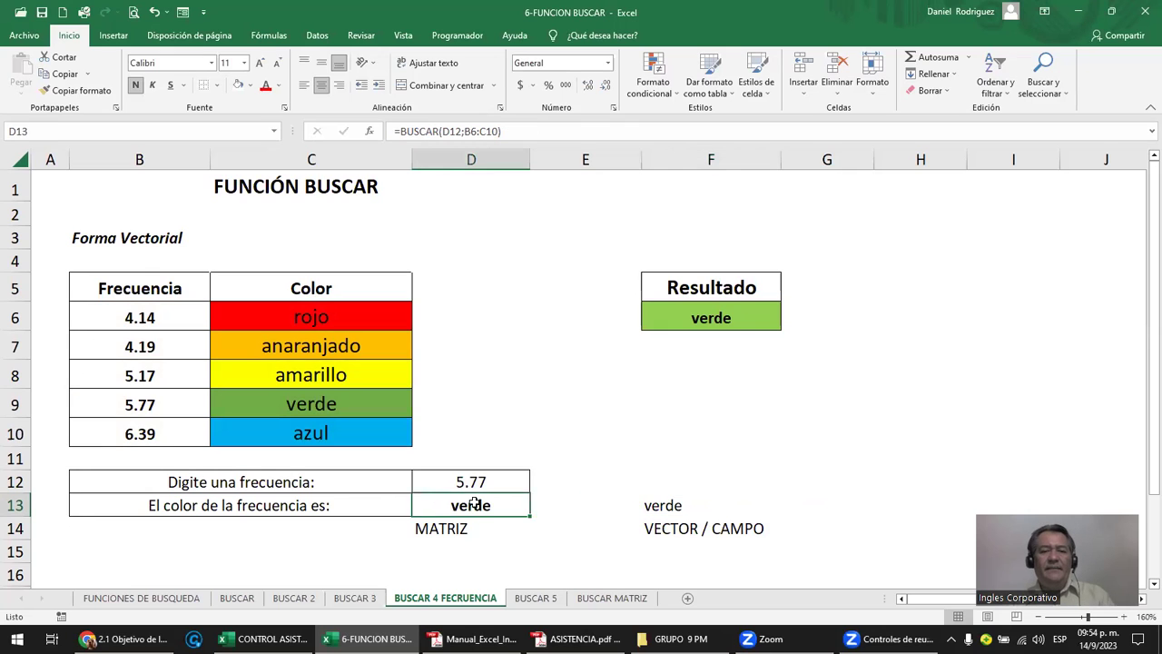
pyautogui.doubleClick(474, 504)
pyautogui.press('Escape')
pyautogui.doubleClick(683, 504)
pyautogui.press('Escape')
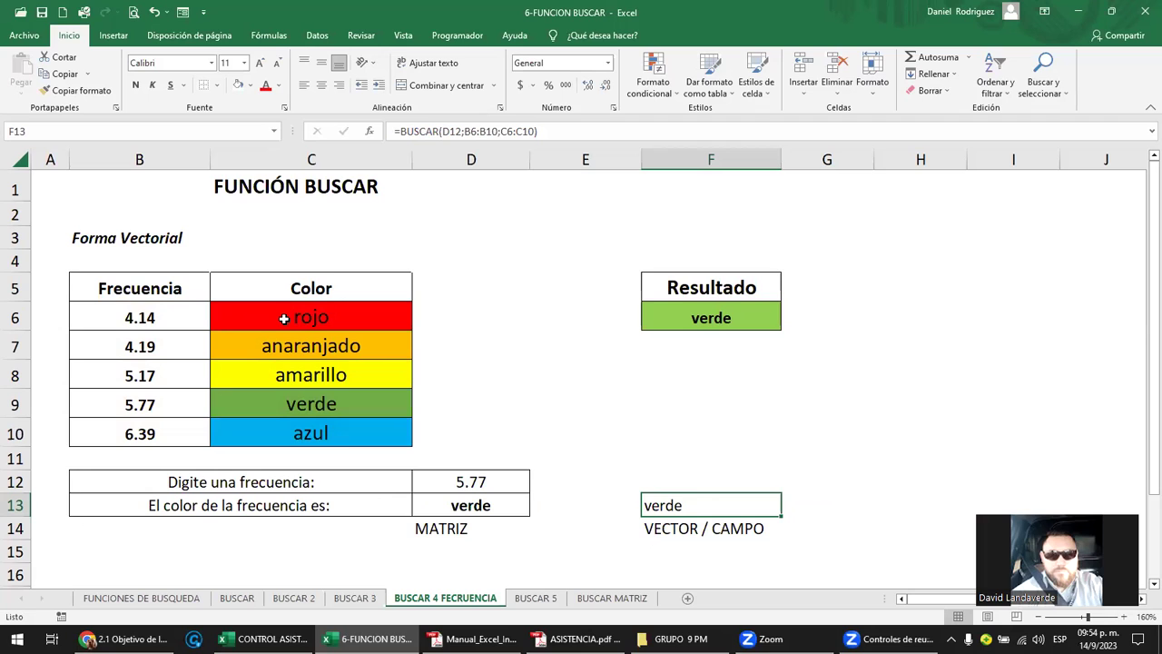
# - Move the Color header and cells from column C to column D
pyautogui.moveTo(288, 292); pyautogui.dragTo(303, 430)
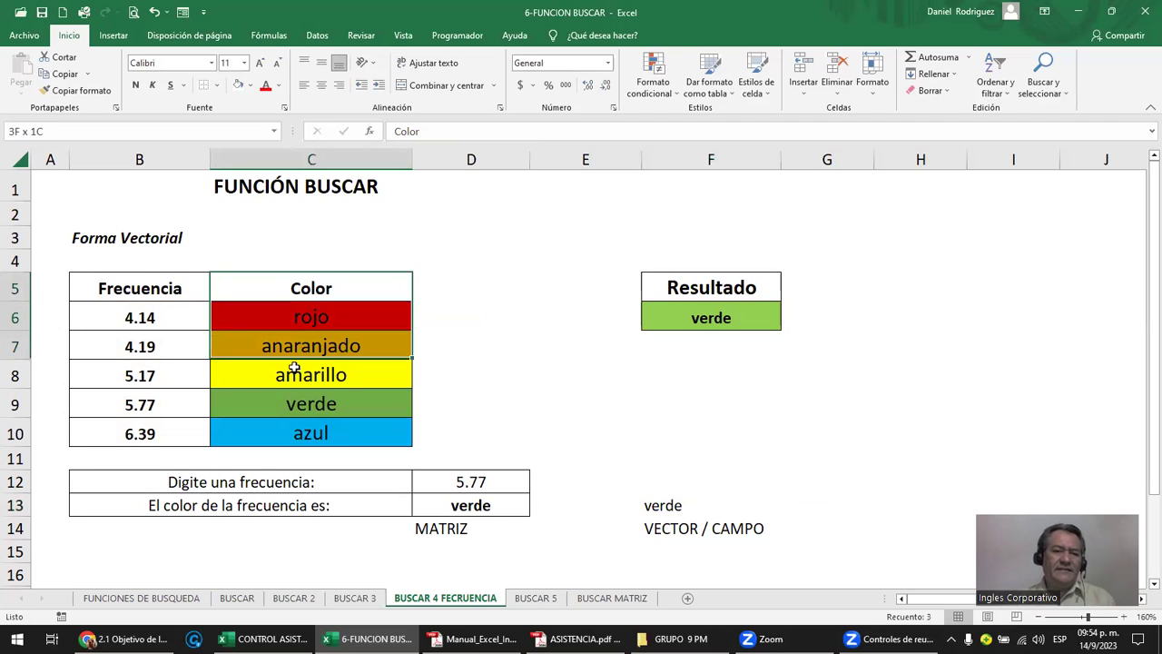
pyautogui.hotkey('ctrl', 'x')
pyautogui.press('Right')
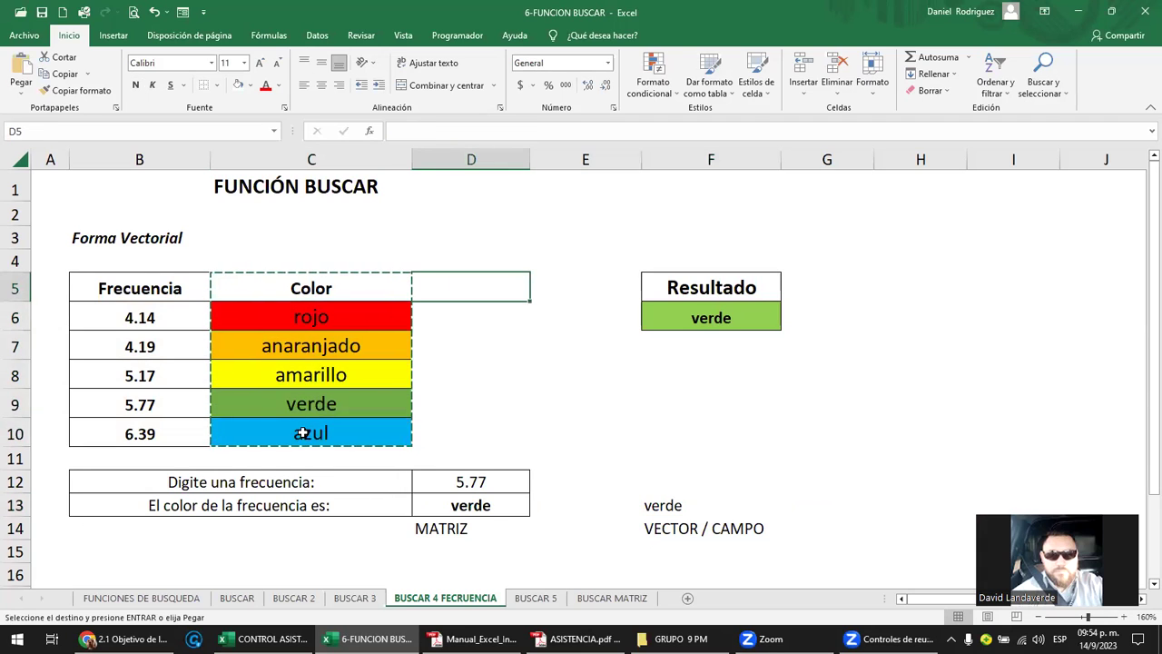
pyautogui.hotkey('ctrl', 'v')
pyautogui.press('Left')
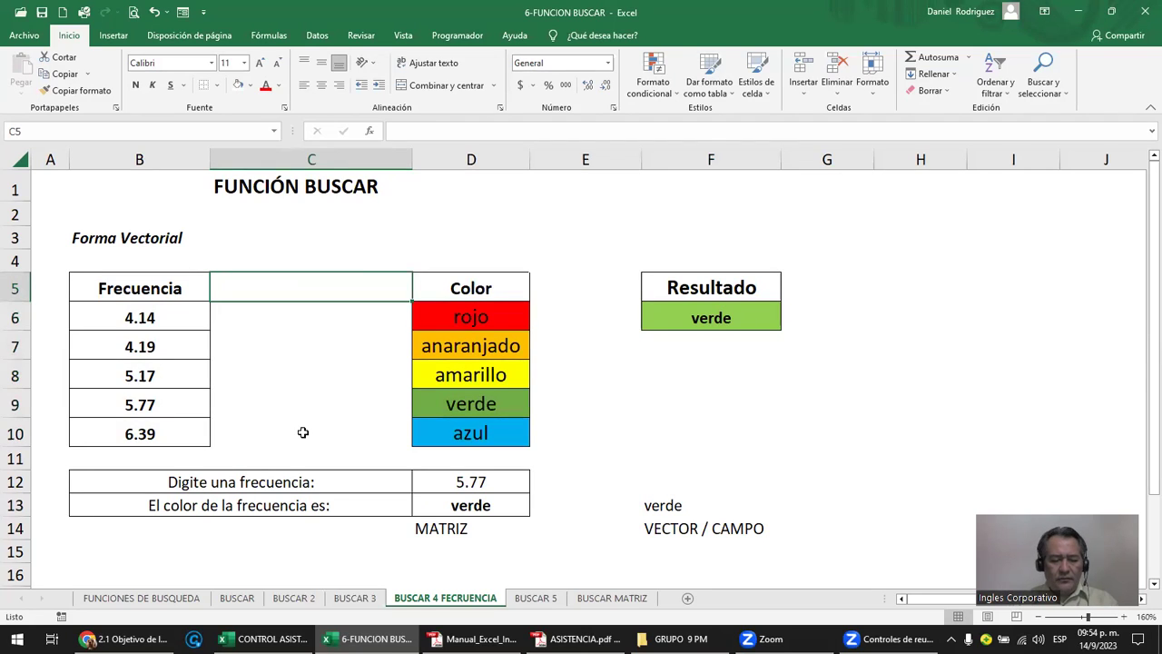
# - Type the header OPERADOR in the freed cell C5
pyautogui.write('OPERADOR')
pyautogui.press('Return')
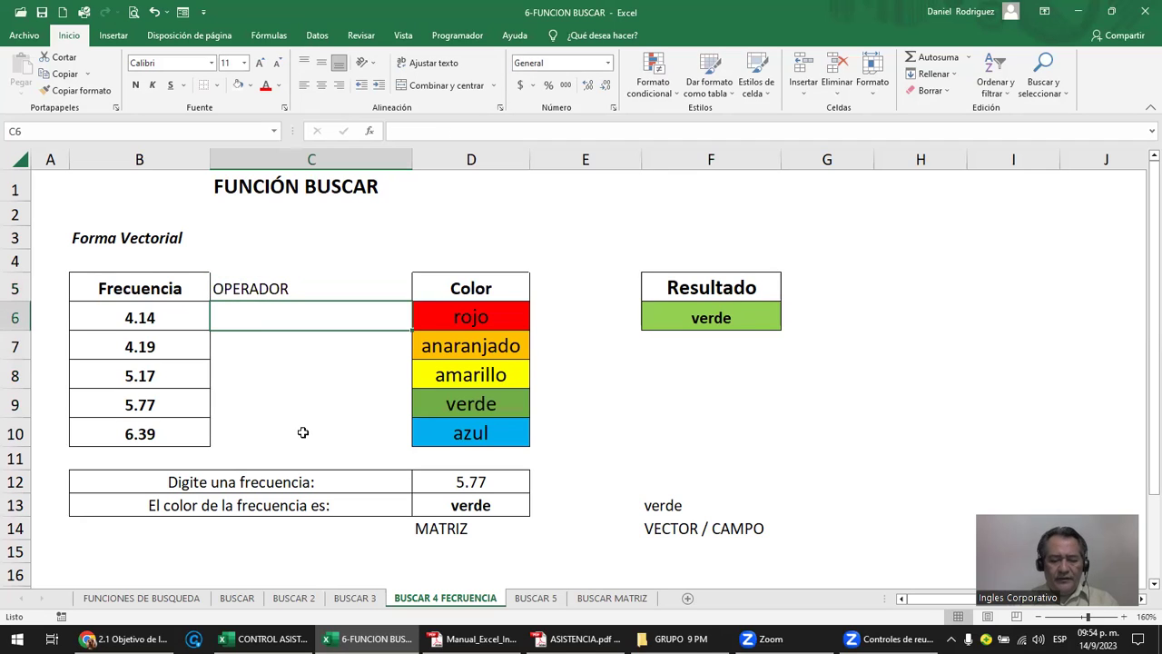
# - Fill C6:C10 with five operator names, then select the Color and Frecuencia cells
pyautogui.write('JOSE')
pyautogui.press('Return')
pyautogui.write('JUAN')
pyautogui.press('Return')
pyautogui.write('JULIA')
pyautogui.press('Return')
pyautogui.write('RO')
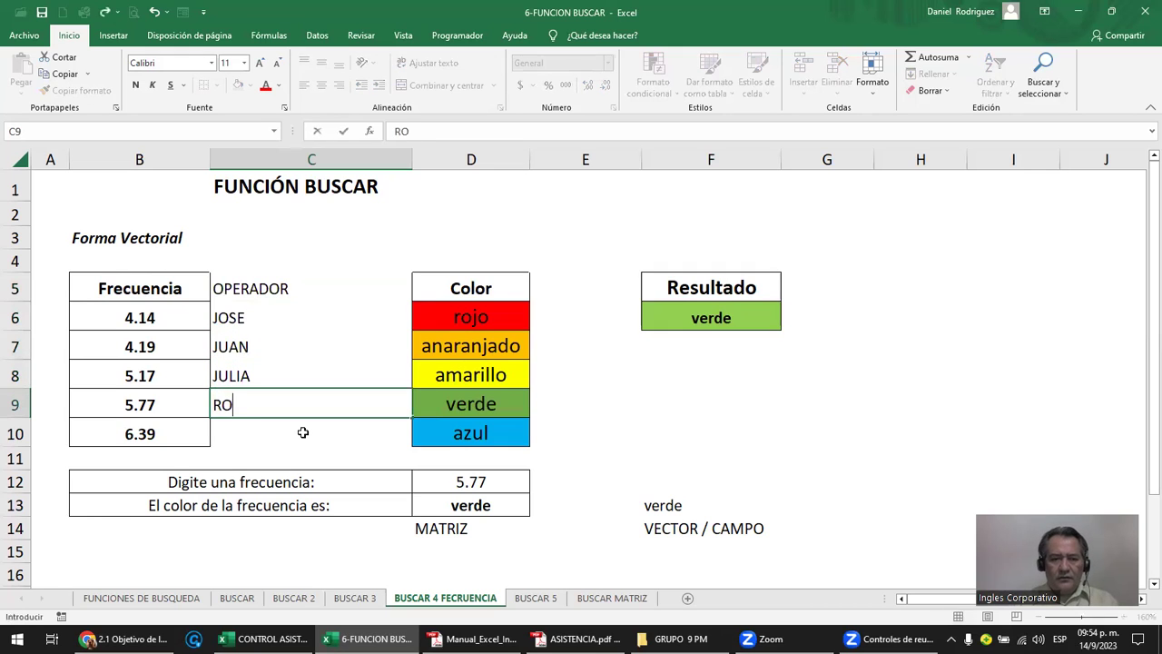
pyautogui.write('SA')
pyautogui.press('Return')
pyautogui.write('X')
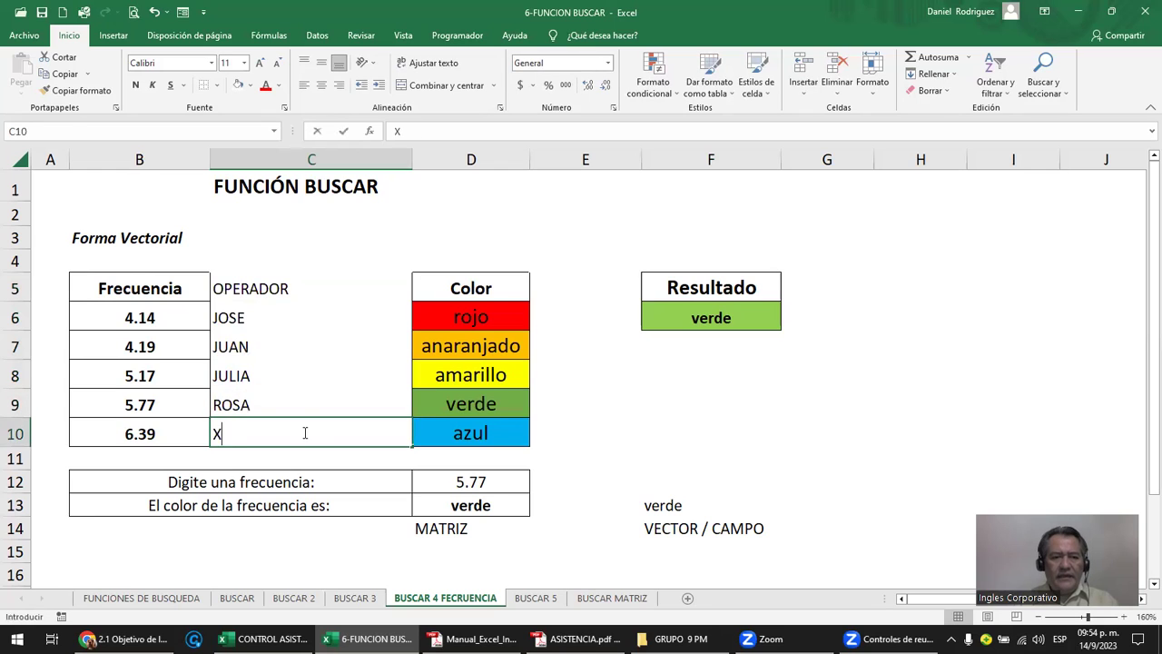
pyautogui.write('X')
pyautogui.press('Return')
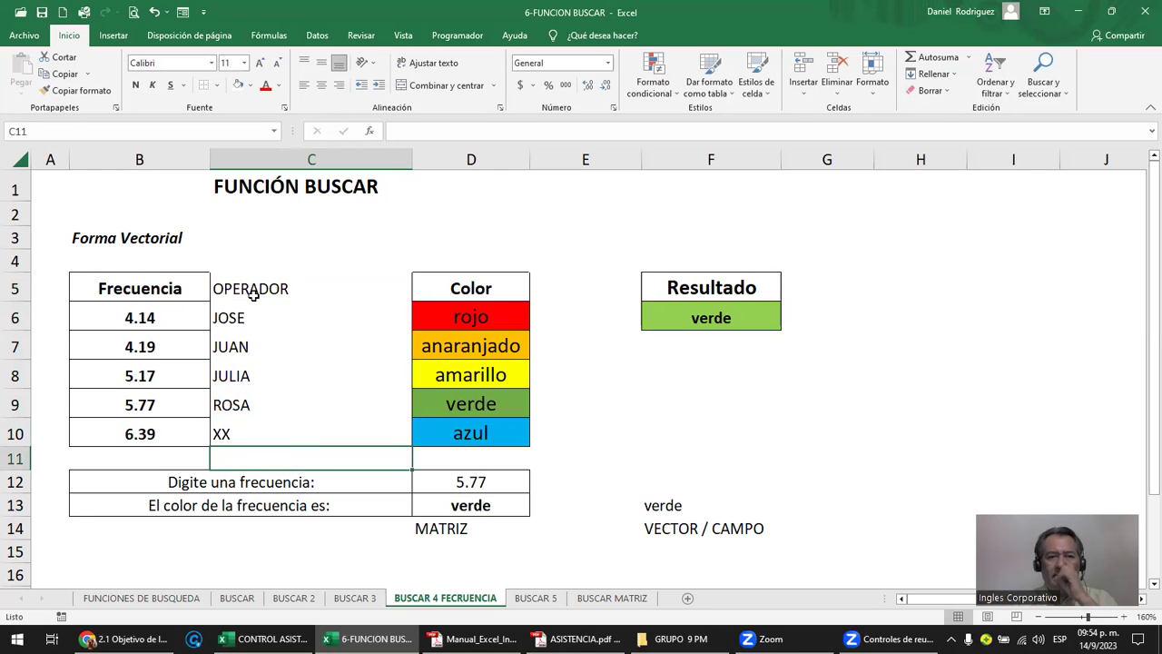
pyautogui.moveTo(454, 299); pyautogui.dragTo(470, 433)
pyautogui.keyDown('ctrl'); pyautogui.moveTo(150, 289); pyautogui.dragTo(161, 431); pyautogui.keyUp('ctrl')
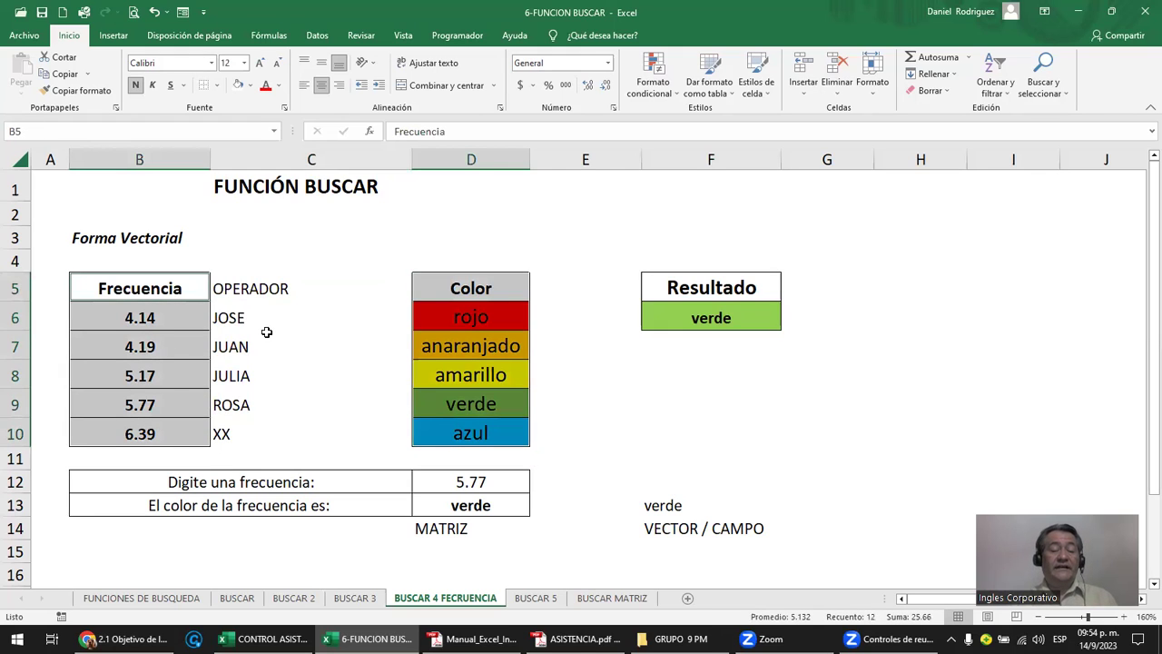
pyautogui.click(490, 505)
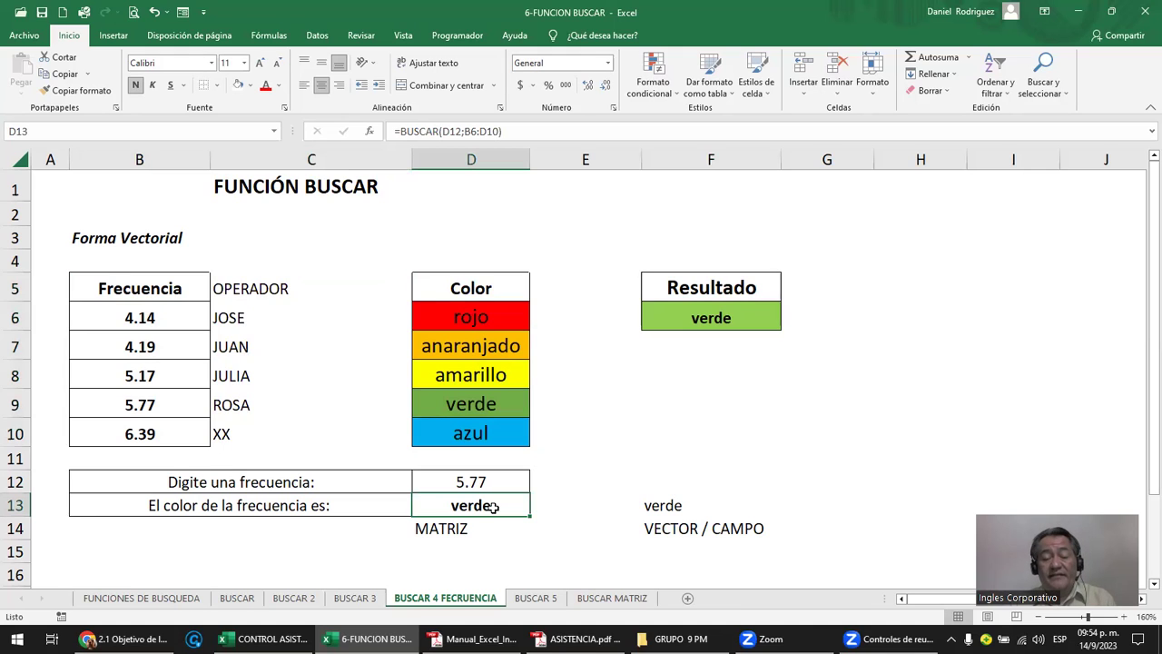
pyautogui.doubleClick(493, 505)
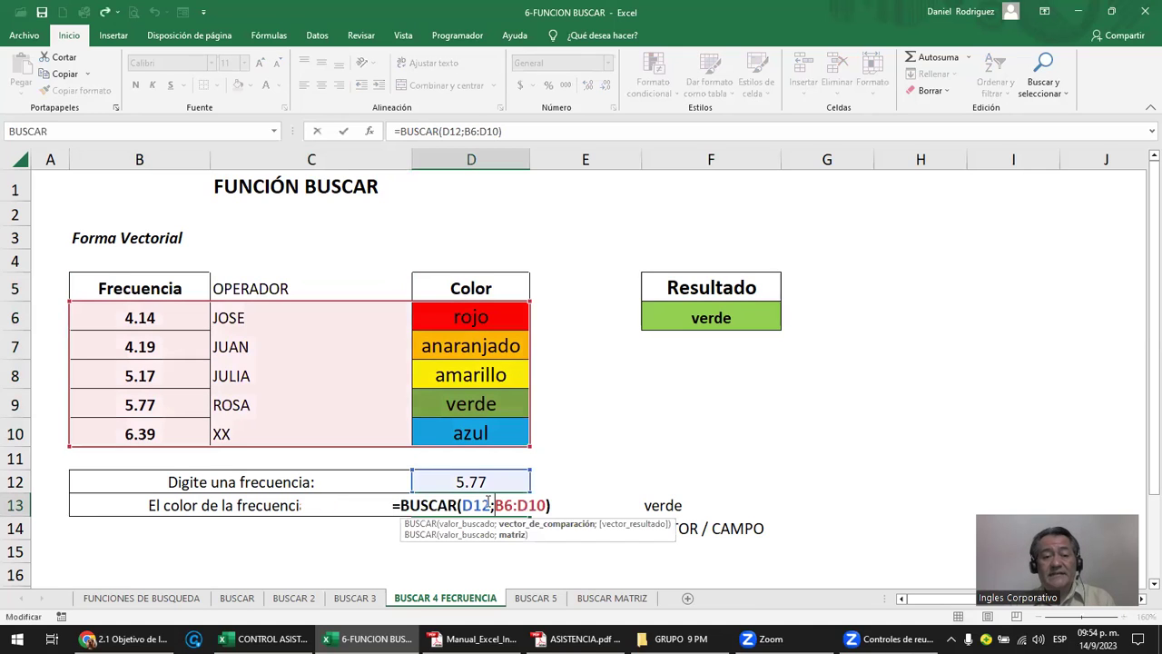
pyautogui.moveTo(123, 311)
pyautogui.mouseDown()
pyautogui.moveTo(370, 316)
pyautogui.moveTo(526, 443)
pyautogui.mouseUp()
pyautogui.press('Escape')
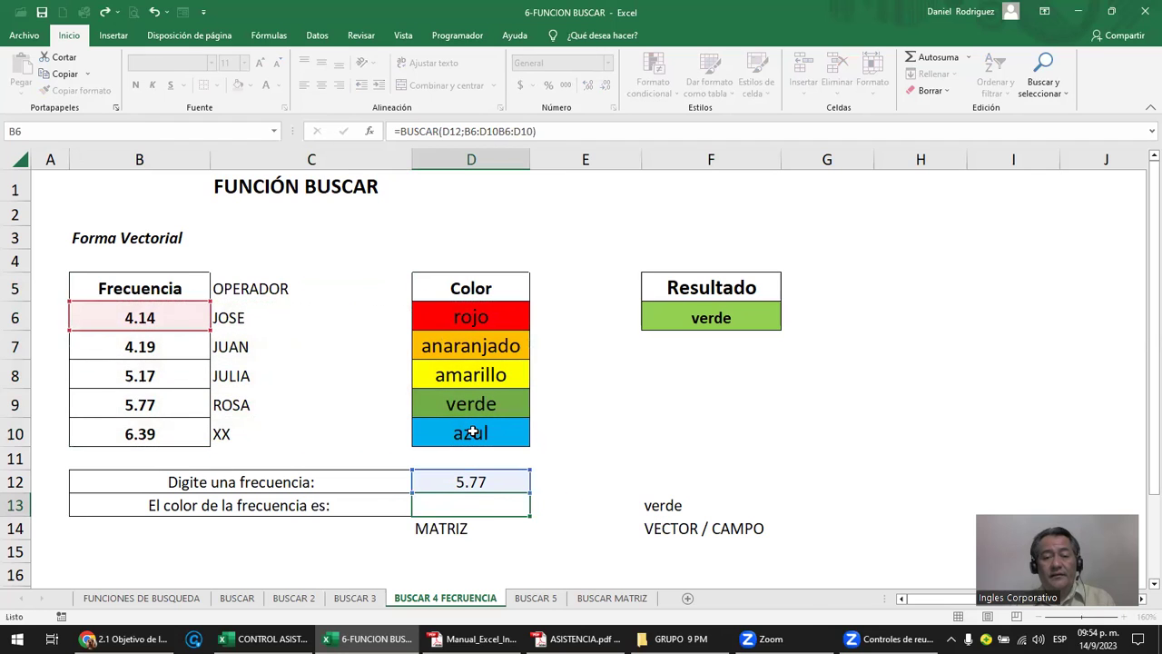
pyautogui.press('F2')
pyautogui.press('Escape')
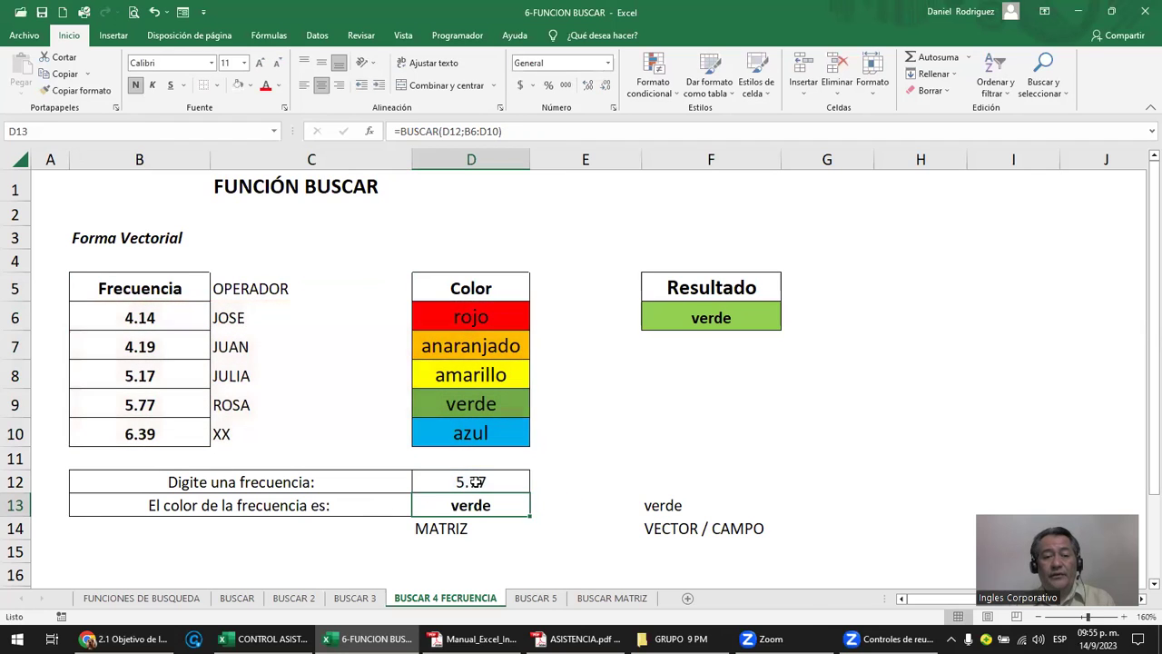
pyautogui.click(488, 482)
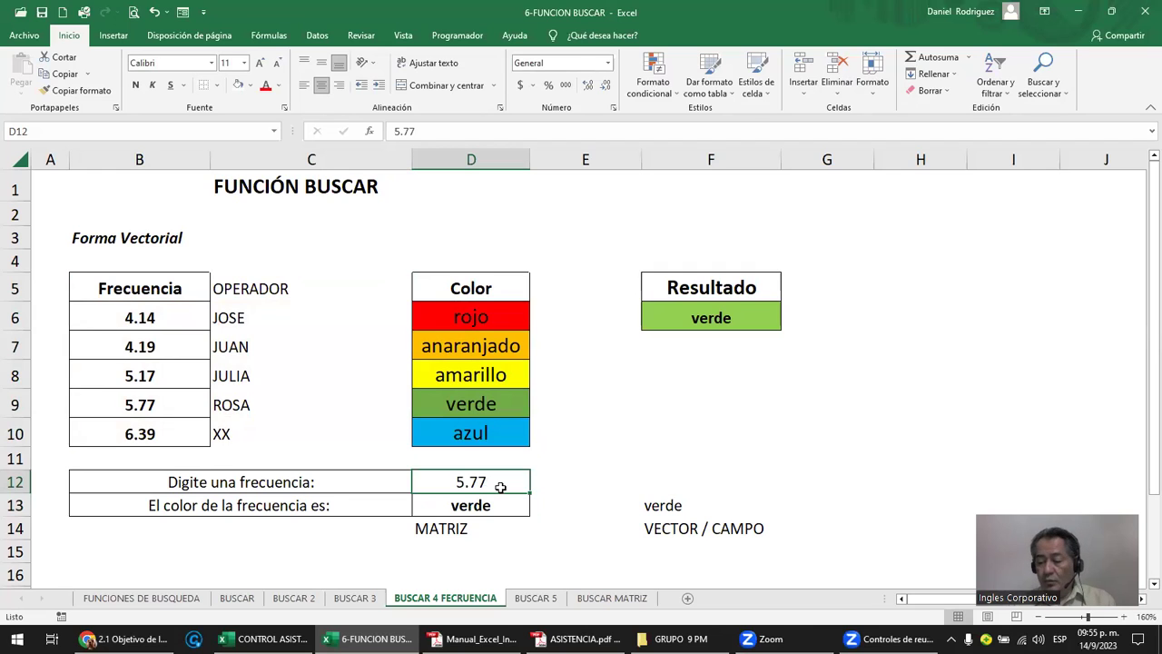
# - Test frequency 0.19 in D12, which gives #N/D, then enter 4.19
pyautogui.write('.4')
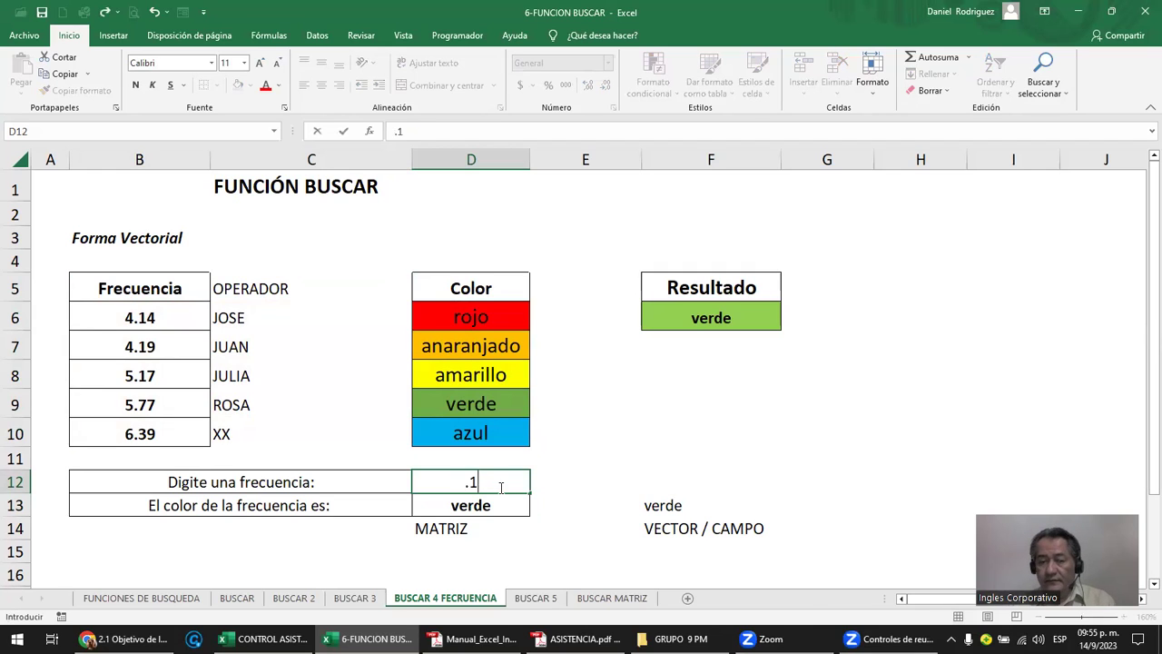
pyautogui.write('9')
pyautogui.press('Return')
pyautogui.click(500, 487)
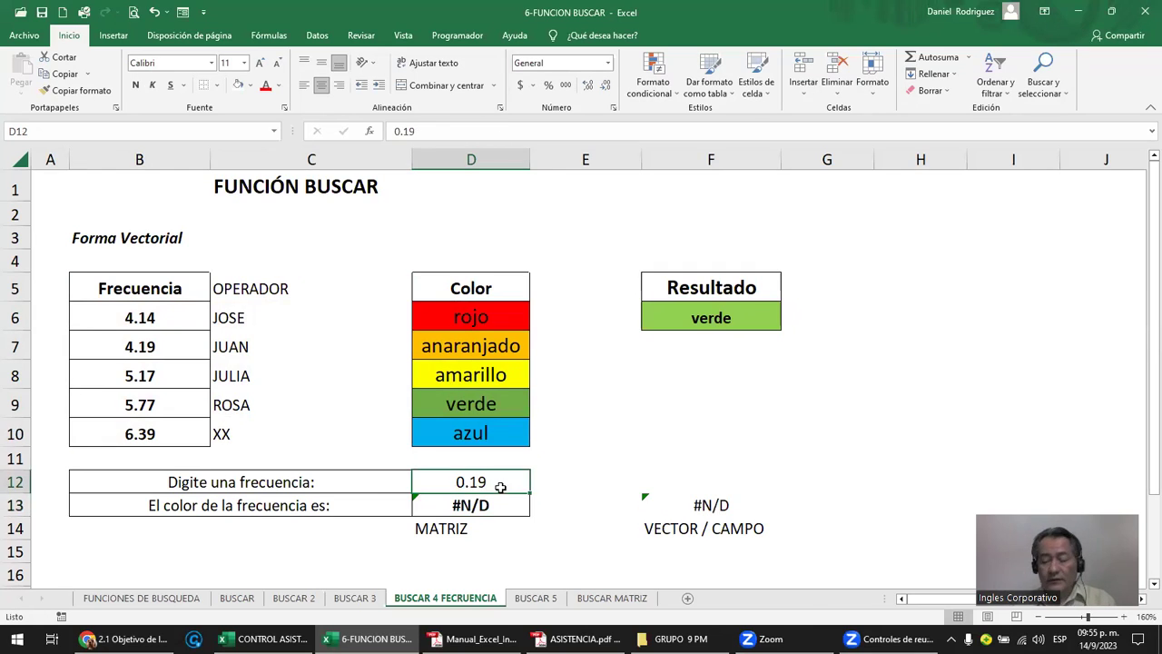
pyautogui.write('4.19')
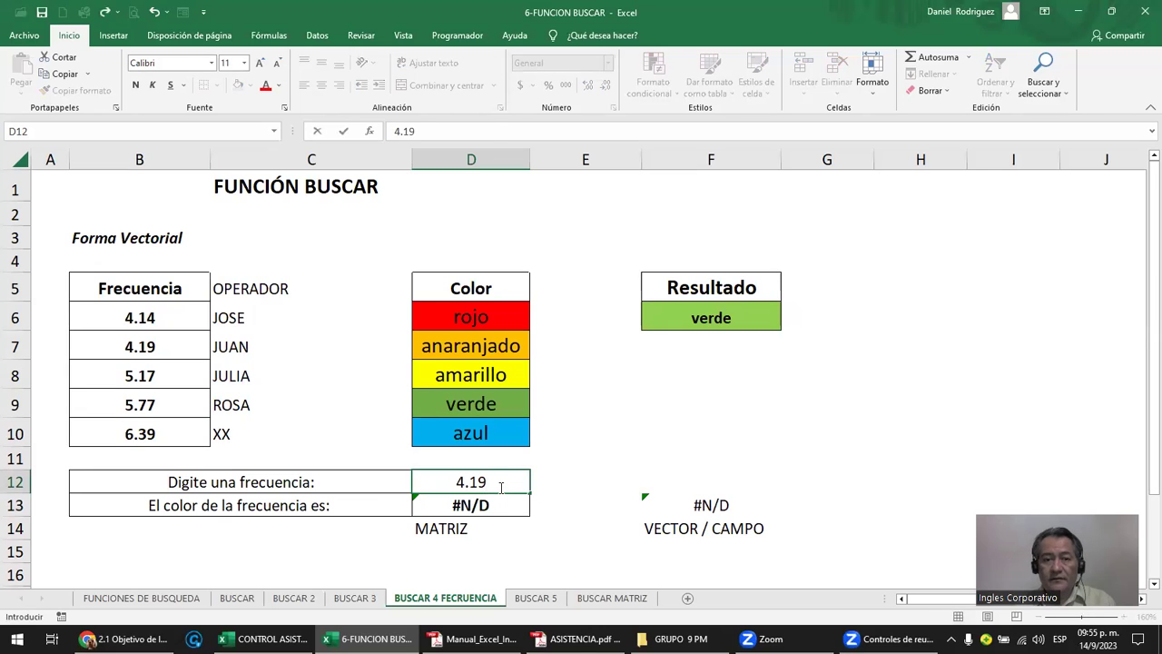
pyautogui.press('Return')
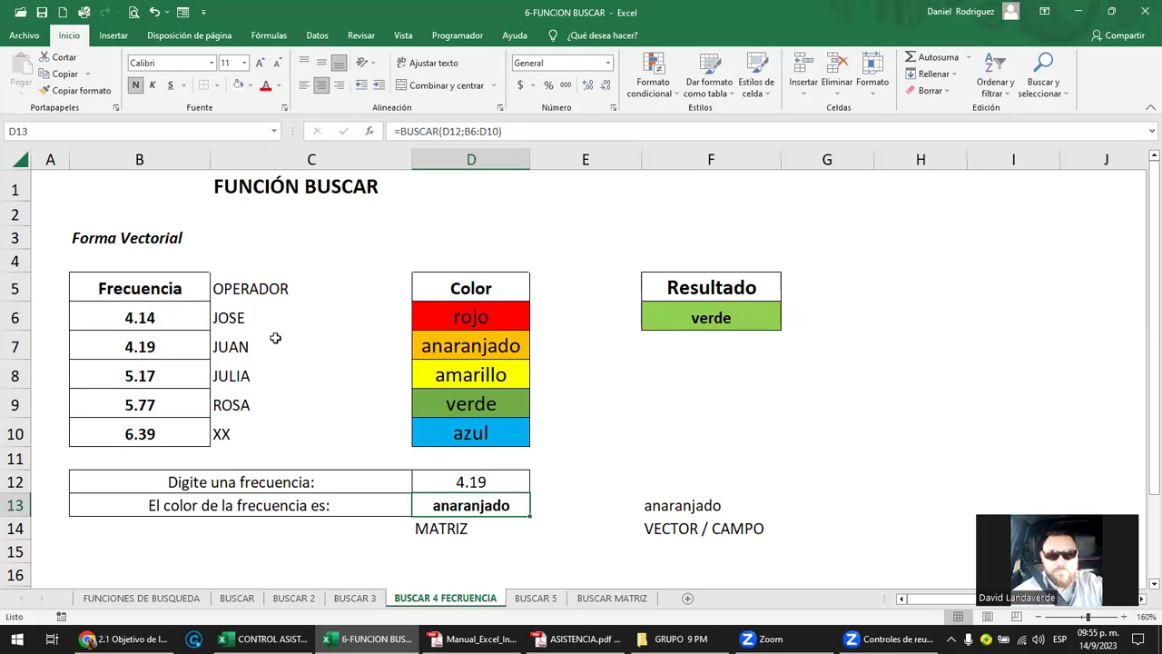
# - Review the D13 and F13 lookup formulas, both now returning anaranjado
pyautogui.click(499, 344)
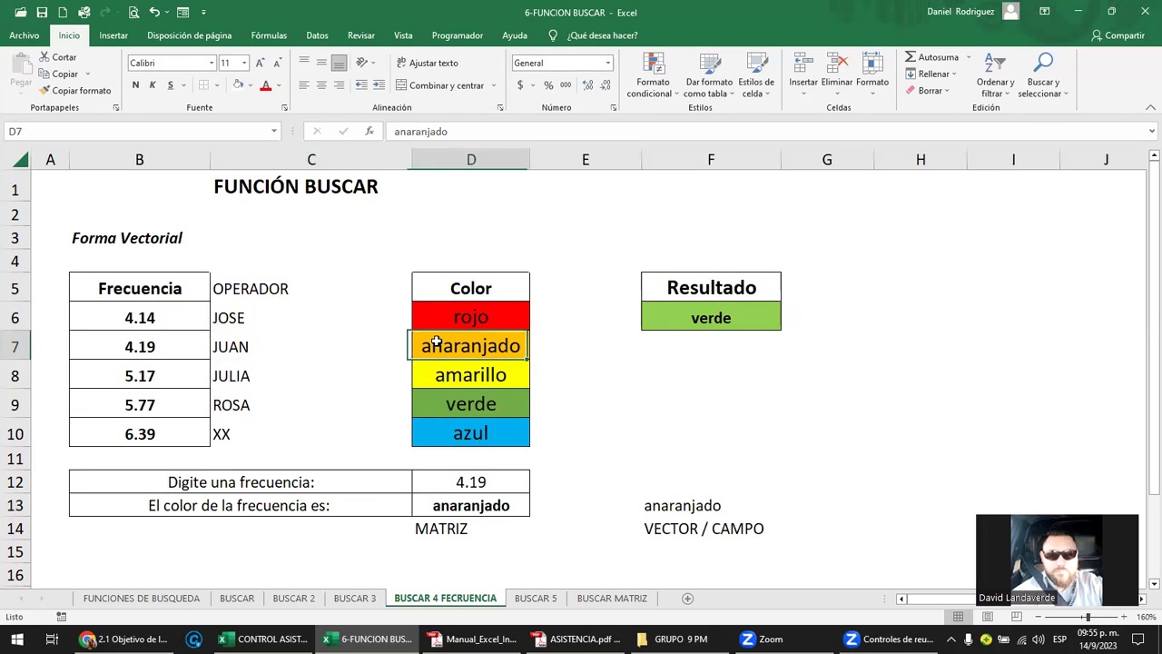
pyautogui.click(458, 528)
pyautogui.doubleClick(490, 506)
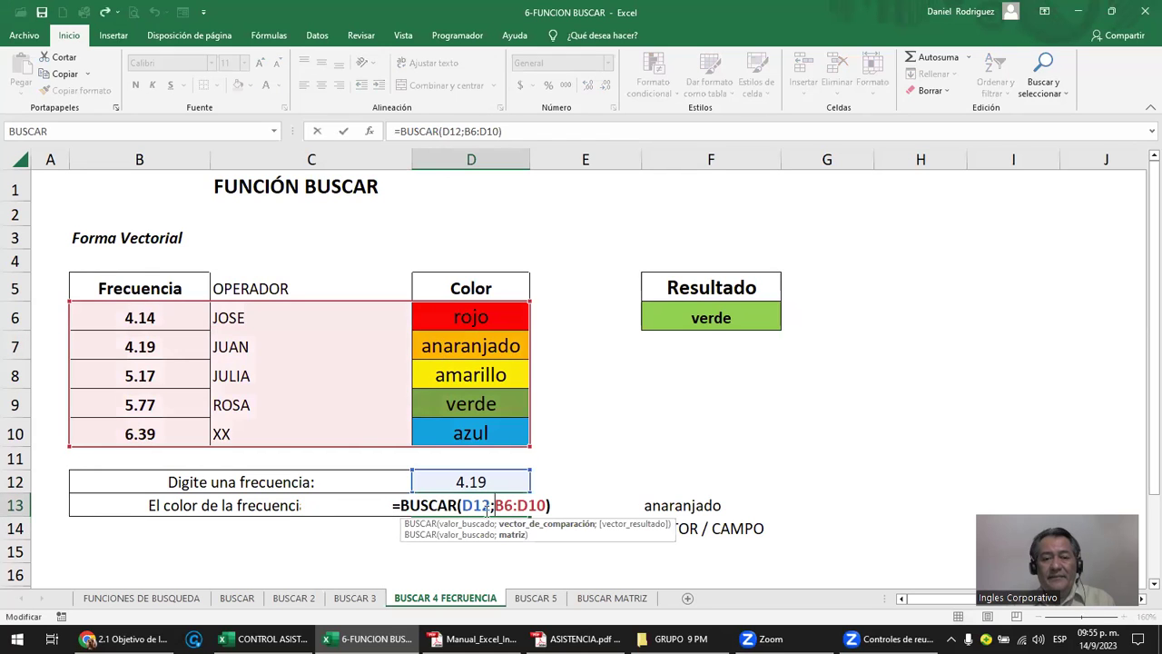
pyautogui.press('Escape')
pyautogui.click(687, 508)
pyautogui.doubleClick(689, 507)
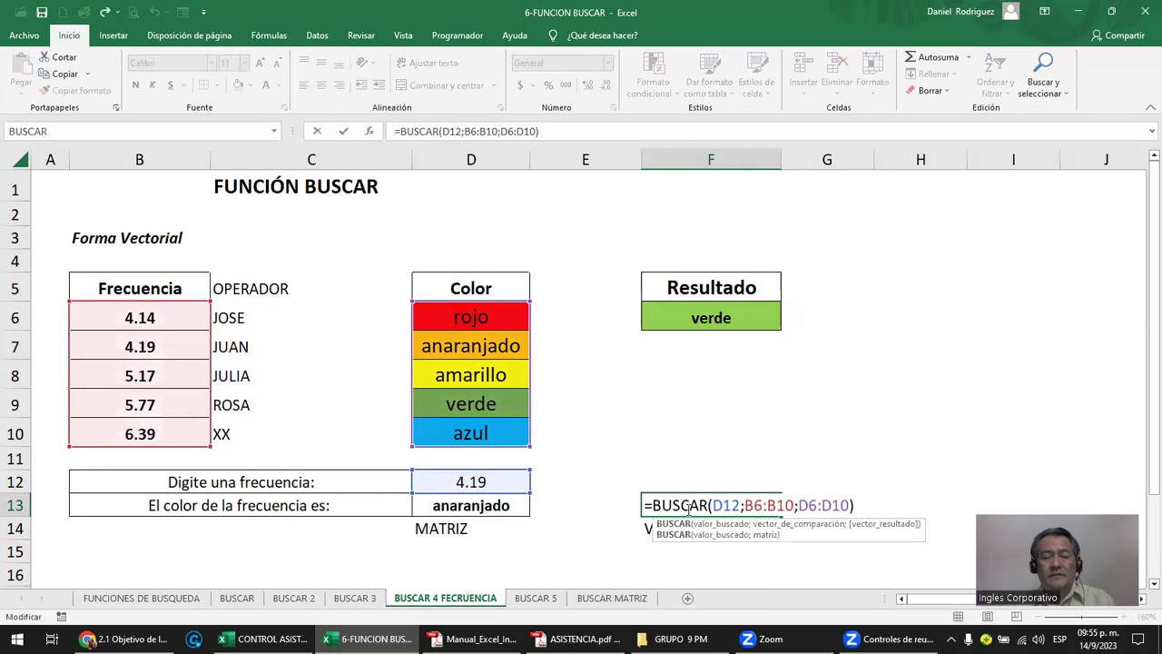
pyautogui.press('Escape')
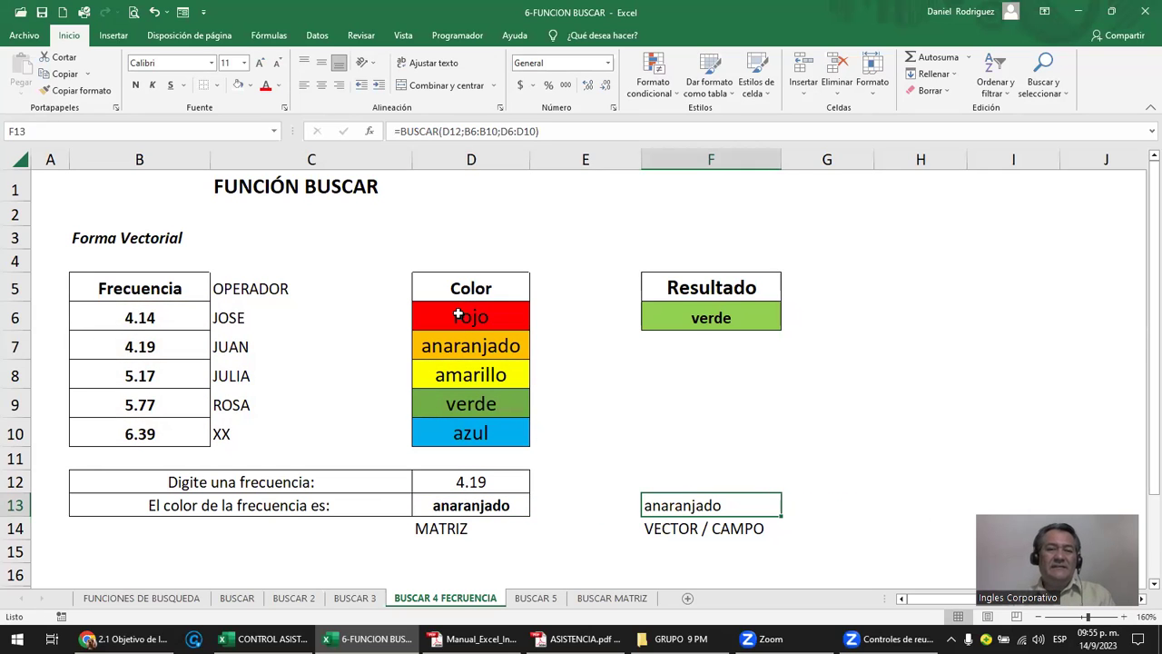
pyautogui.moveTo(458, 289); pyautogui.dragTo(470, 434)
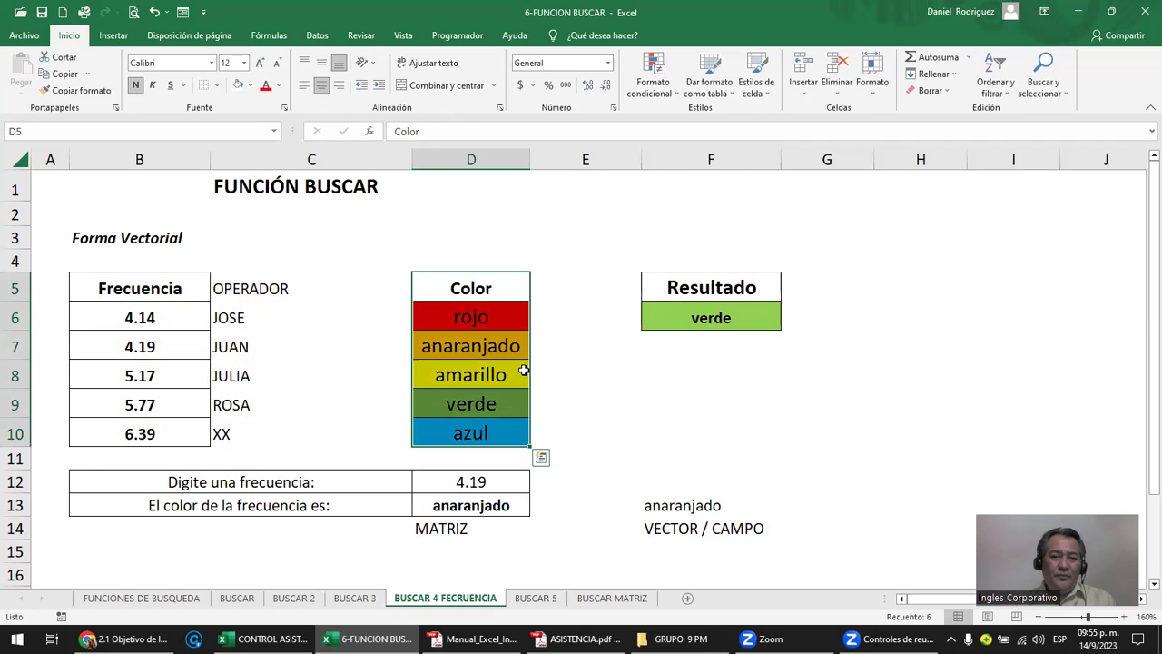
# - Copy the Color column and paste it further right toward column K
pyautogui.hotkey('ctrl', 'c')
pyautogui.press('Right')
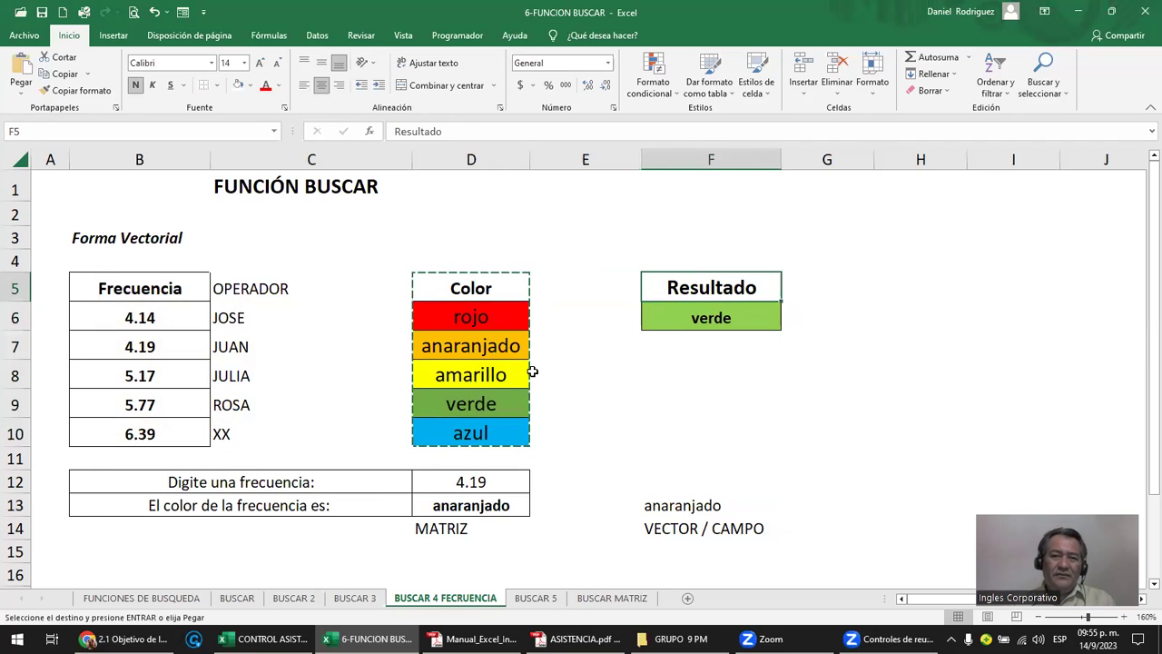
pyautogui.press('Right')
pyautogui.press('Right')
pyautogui.press('Right')
pyautogui.press('Right')
pyautogui.press('Right')
pyautogui.press('Return')
pyautogui.press('Return')
pyautogui.press('Left')
pyautogui.press('Left')
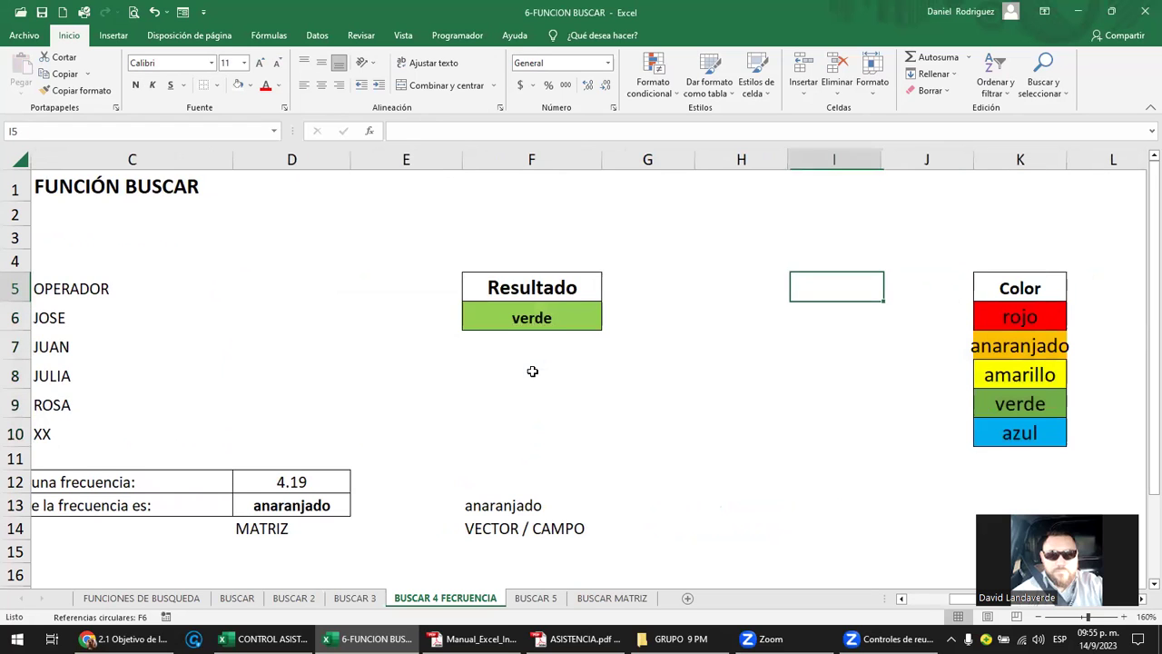
pyautogui.press('Left')
pyautogui.press('Left')
pyautogui.press('Left')
pyautogui.press('Left')
pyautogui.press('Left')
pyautogui.press('Left')
pyautogui.press('Left')
pyautogui.press('Left')
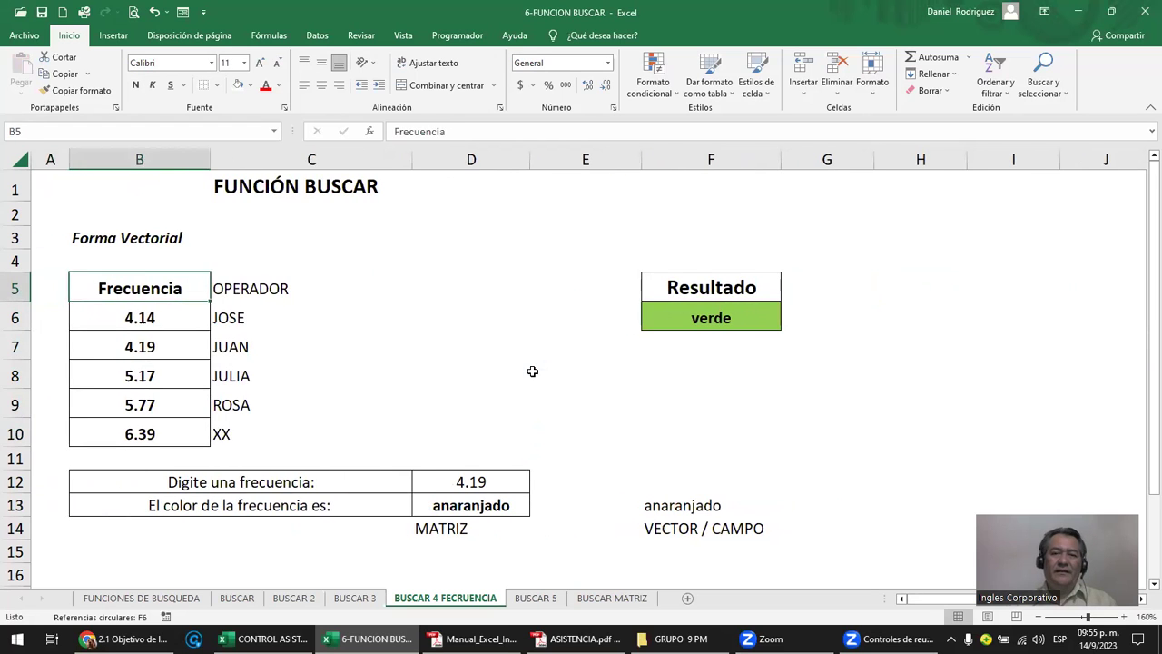
pyautogui.press('Right')
pyautogui.press('Right')
pyautogui.press('Right')
# - Inspect the Resultado box, the table area and F13's updated vector ranges
pyautogui.keyDown('ctrl'); pyautogui.scroll(-1, 542, 377); pyautogui.keyUp('ctrl')
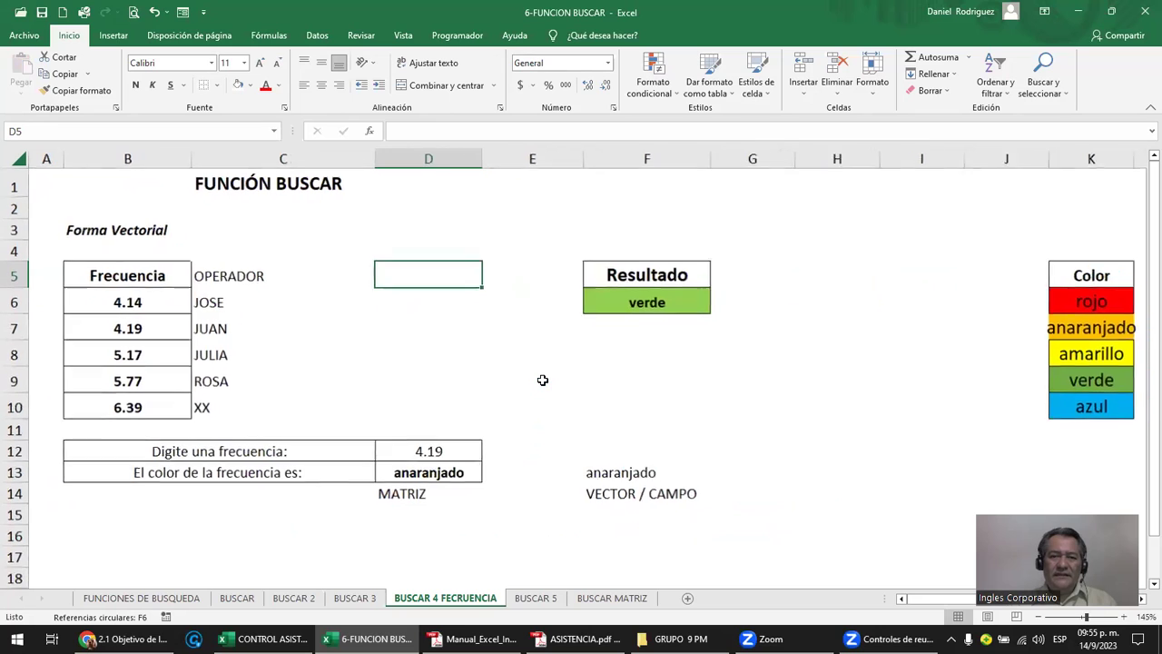
pyautogui.keyDown('ctrl'); pyautogui.scroll(-1, 542, 378); pyautogui.keyUp('ctrl')
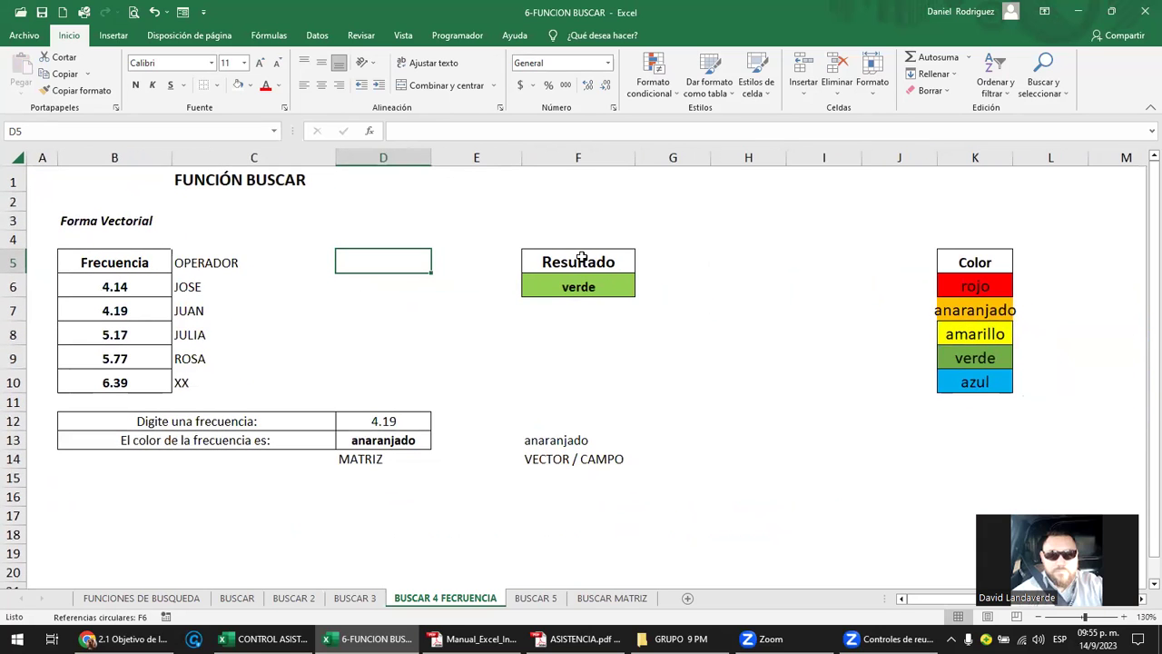
pyautogui.moveTo(582, 262); pyautogui.dragTo(577, 285)
pyautogui.moveTo(110, 276); pyautogui.dragTo(984, 399)
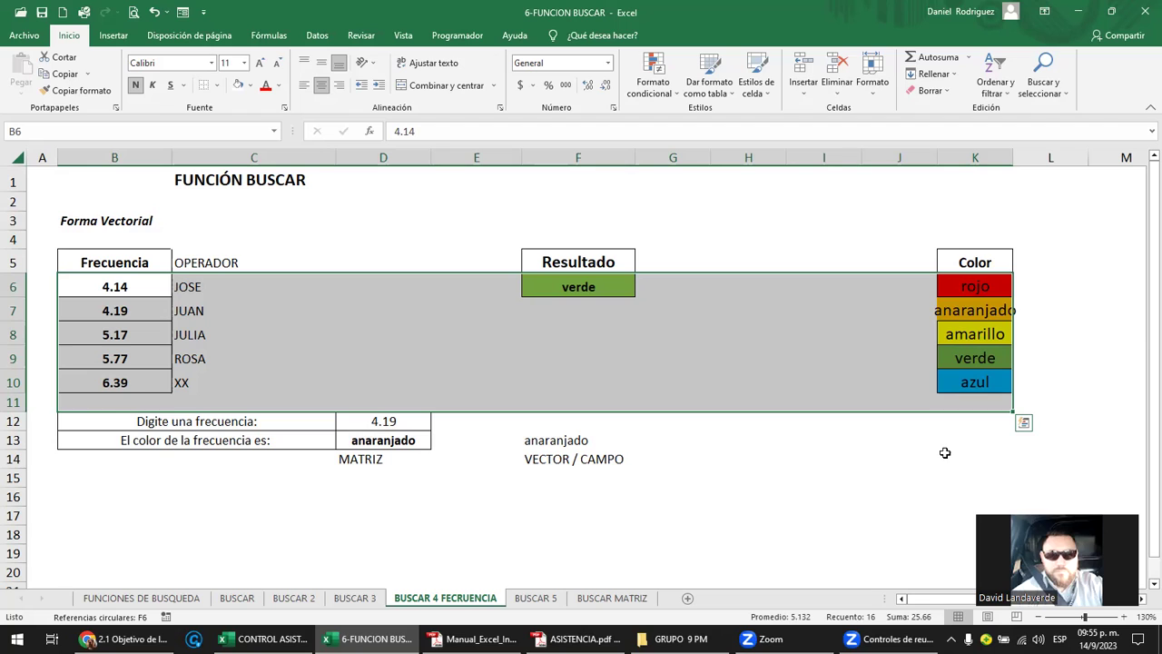
pyautogui.click(578, 456)
pyautogui.doubleClick(564, 440)
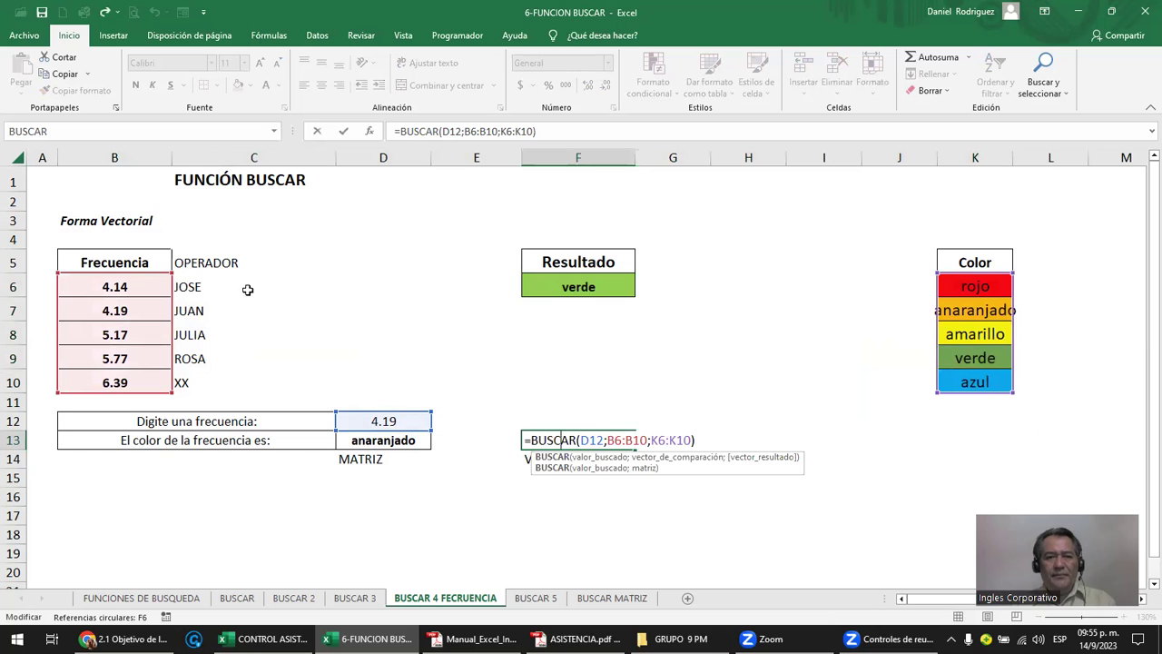
pyautogui.press('Escape')
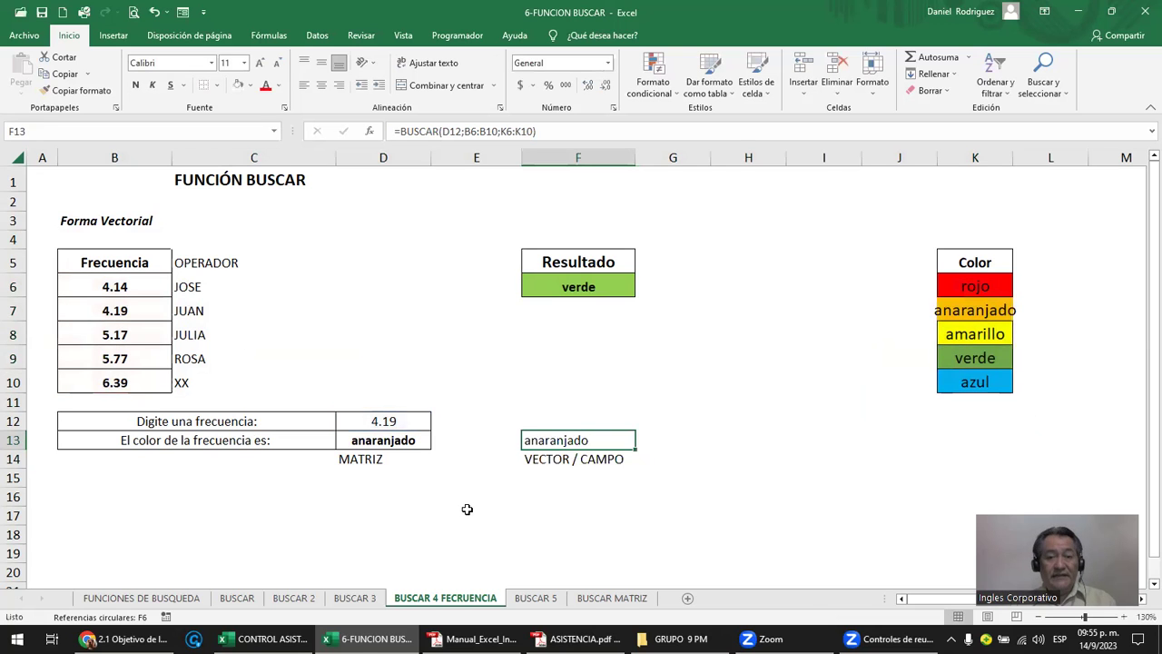
# - Undo the recent changes to restore the earlier Color layout and 5.77
pyautogui.scroll(3, 467, 511)
pyautogui.hotkey('ctrl', 'z')
pyautogui.hotkey('ctrl', 'z')
pyautogui.hotkey('ctrl', 'z')
pyautogui.hotkey('ctrl', 'z')
pyautogui.hotkey('ctrl', 'z')
pyautogui.hotkey('ctrl', 'z')
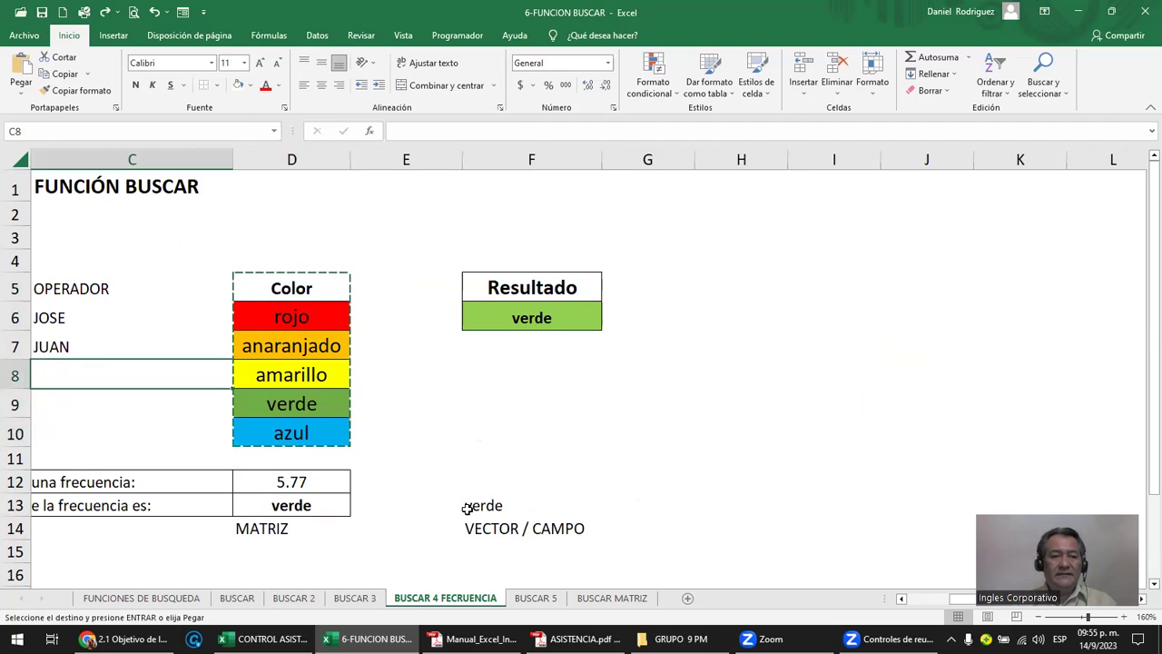
pyautogui.hotkey('ctrl', 'z')
pyautogui.hotkey('ctrl', 'z')
pyautogui.hotkey('ctrl', 'z')
pyautogui.hotkey('ctrl', 'z')
pyautogui.hotkey('ctrl', 'z')
pyautogui.hotkey('ctrl', 'z')
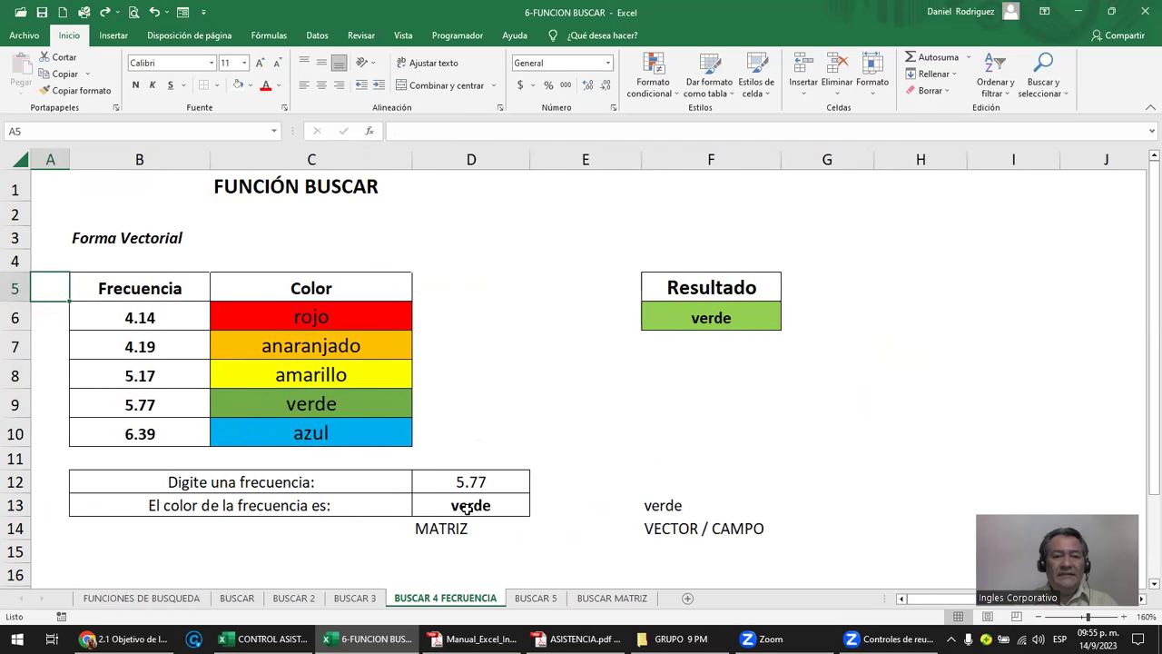
pyautogui.moveTo(289, 282); pyautogui.dragTo(327, 433)
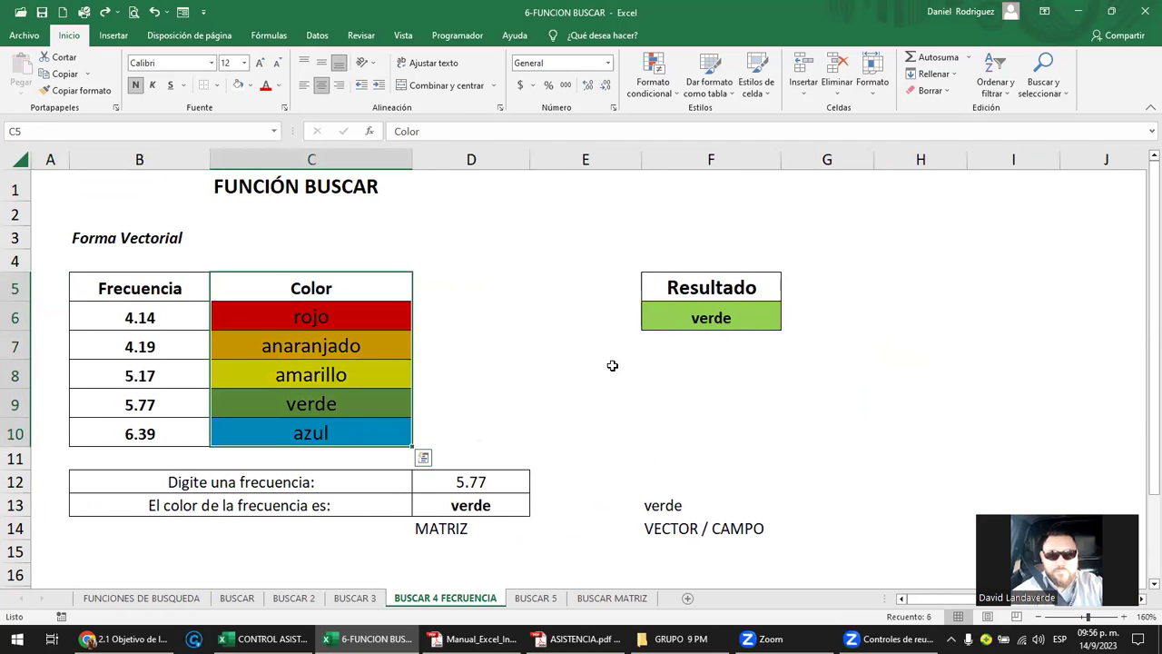
pyautogui.doubleClick(483, 503)
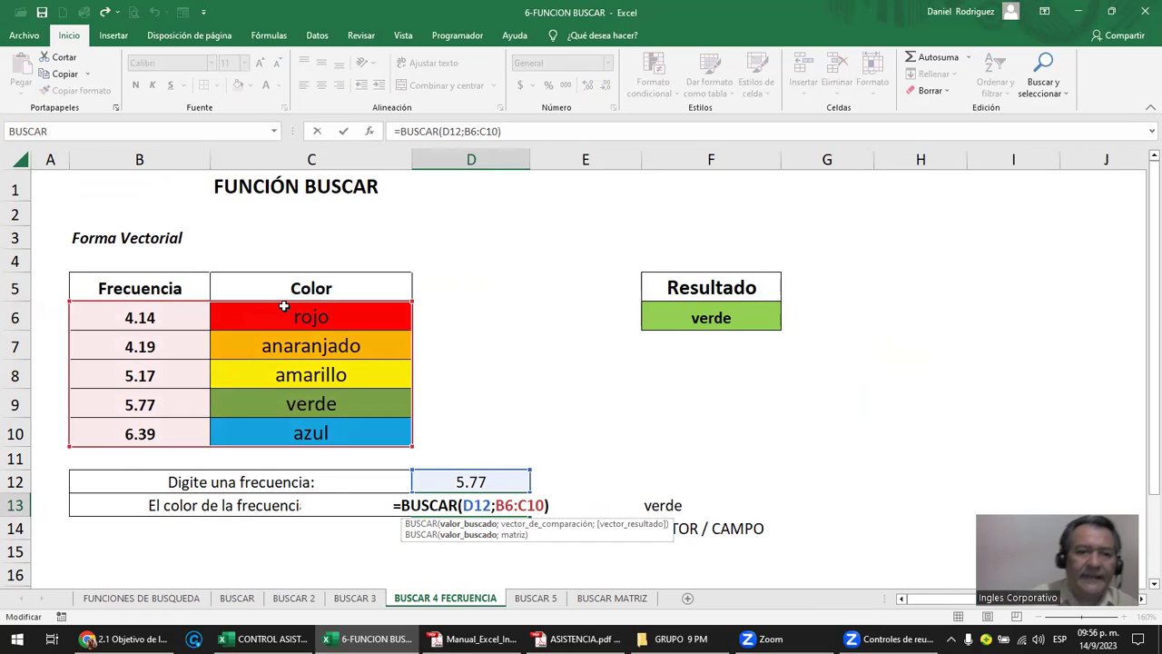
pyautogui.hotkey('ctrl', 'Return')
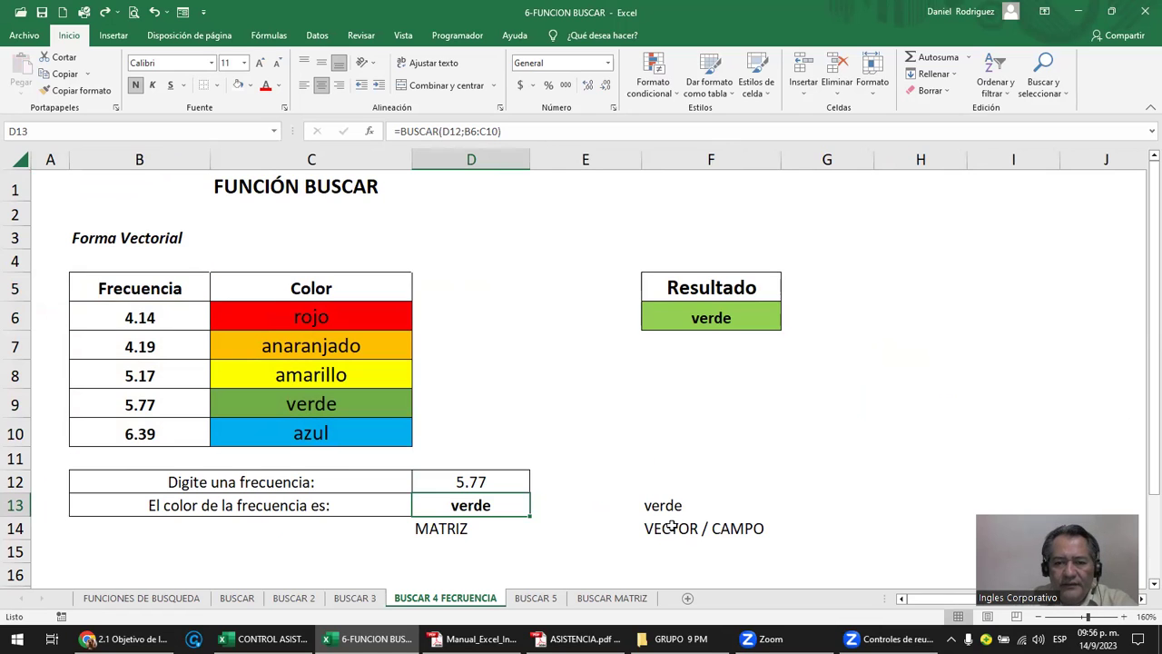
pyautogui.doubleClick(667, 507)
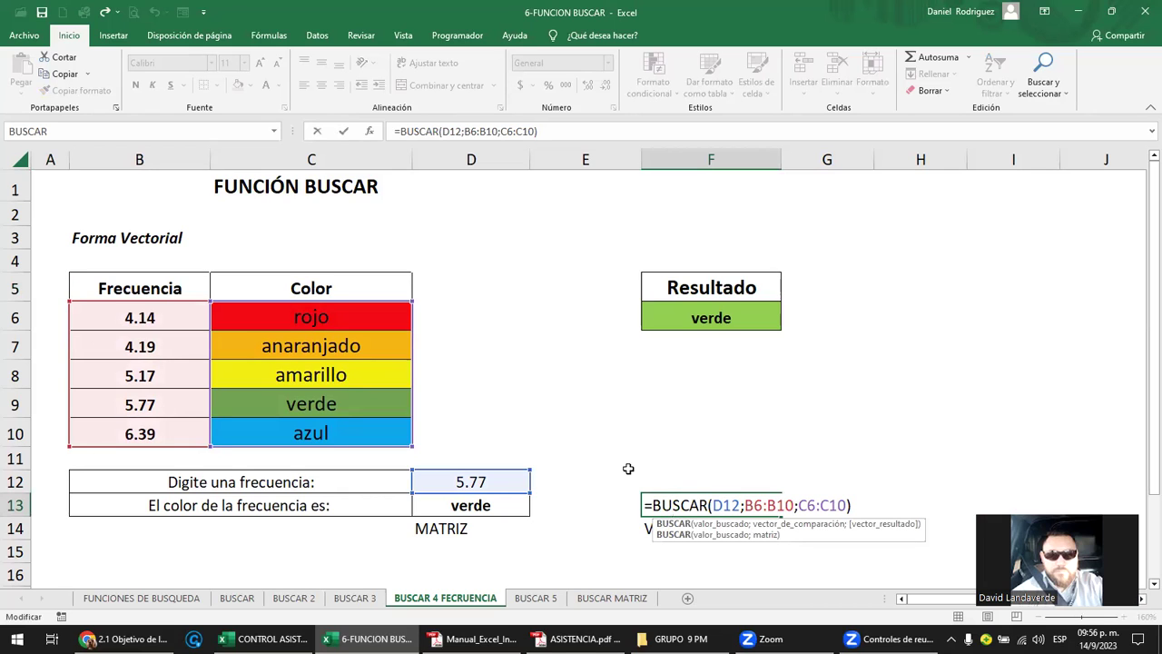
pyautogui.press('Escape')
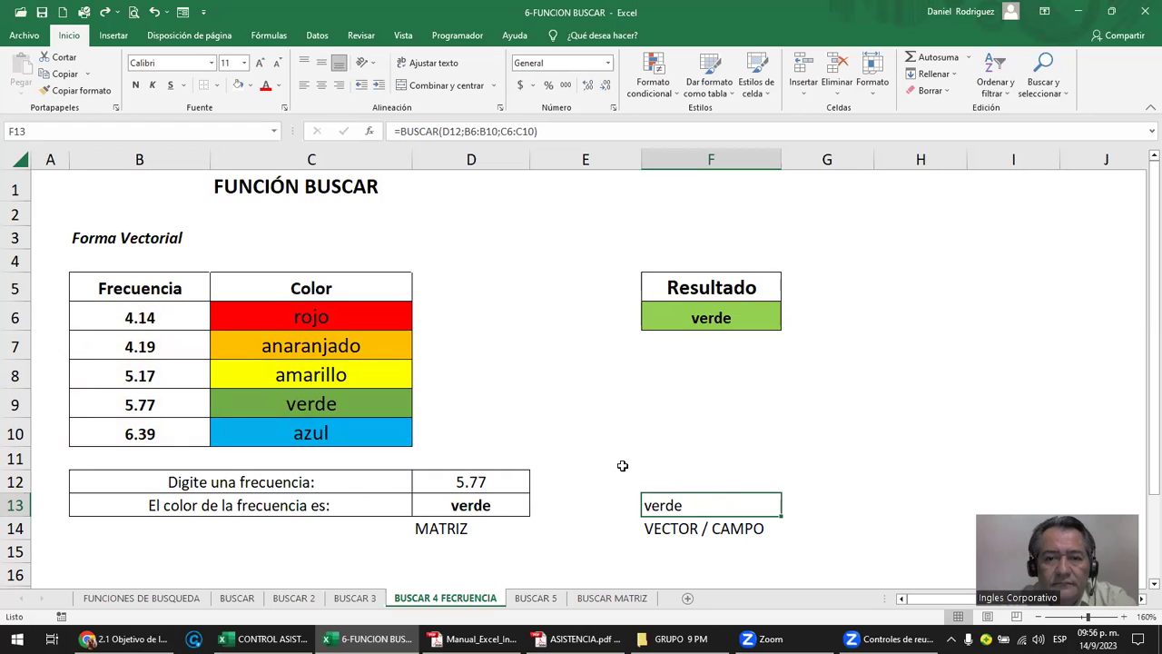
# - Label the cell above the Resultado box MARIZ
pyautogui.click(719, 312)
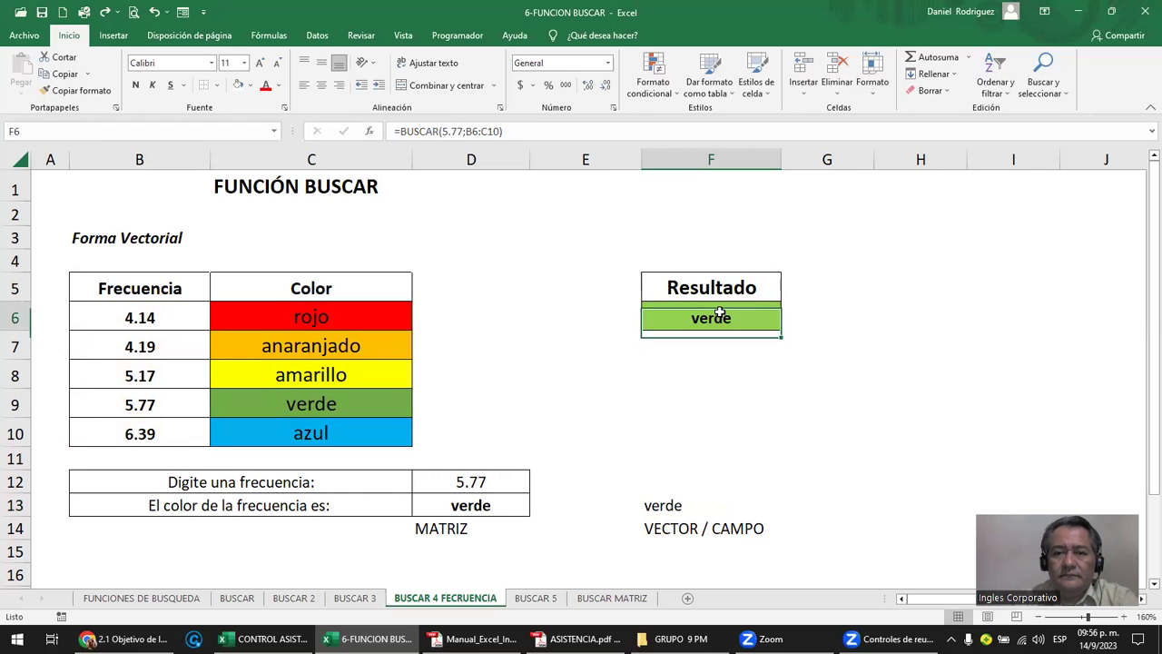
pyautogui.doubleClick(719, 312)
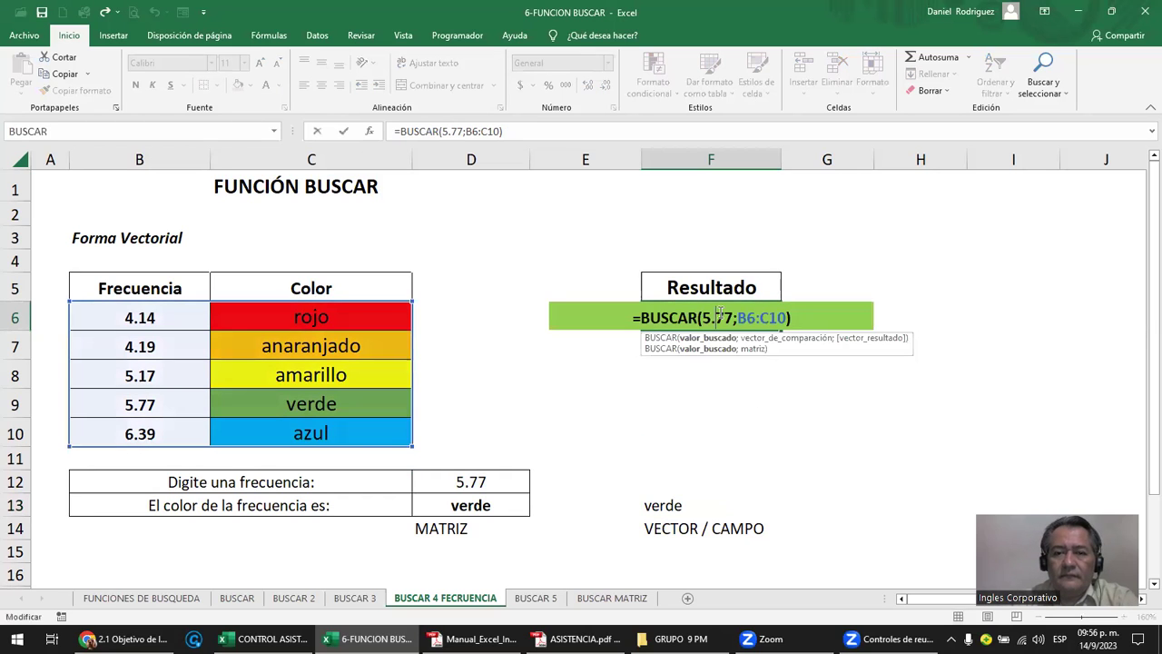
pyautogui.press('Escape')
pyautogui.click(717, 260)
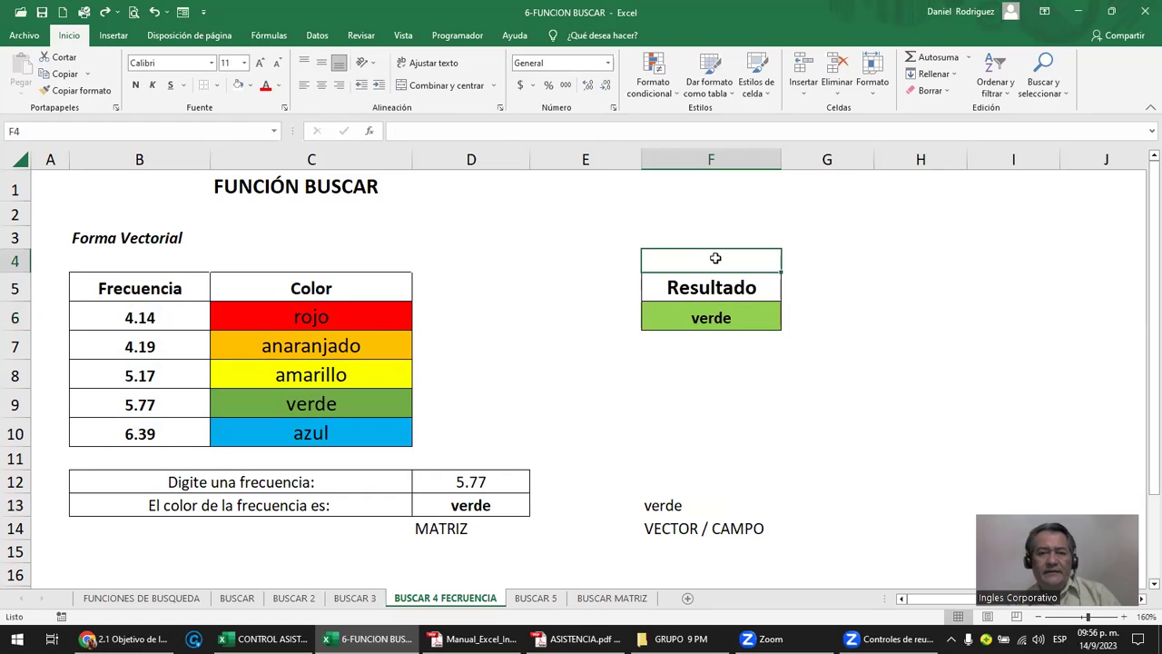
pyautogui.write('MARIZ')
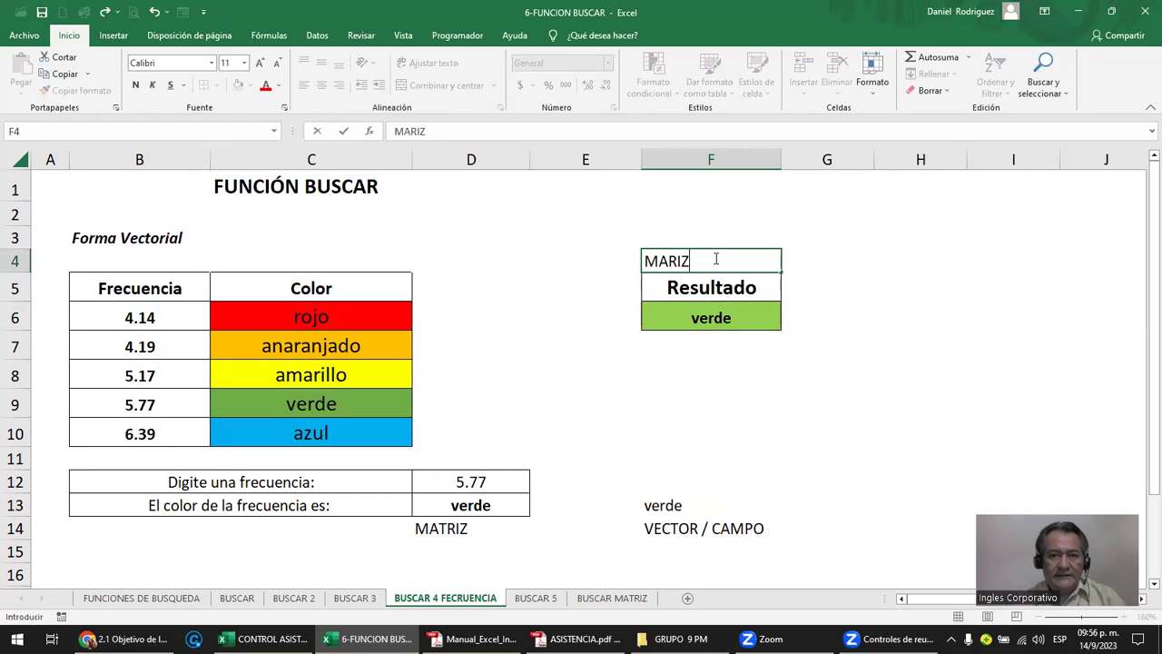
pyautogui.press('Return')
# - Change the Resultado formula to =BUSCAR(4.19;B6:C10) so it returns anaranjado
pyautogui.doubleClick(727, 315)
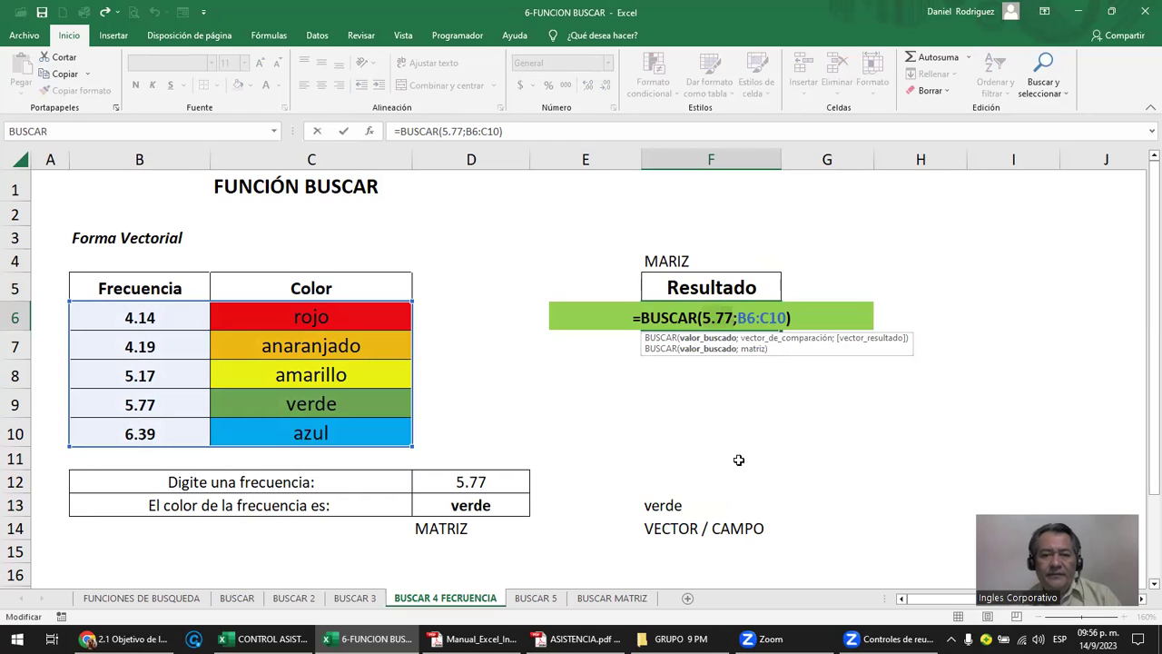
pyautogui.press('BackSpace')
pyautogui.press('BackSpace')
pyautogui.press('BackSpace')
pyautogui.write('4.19')
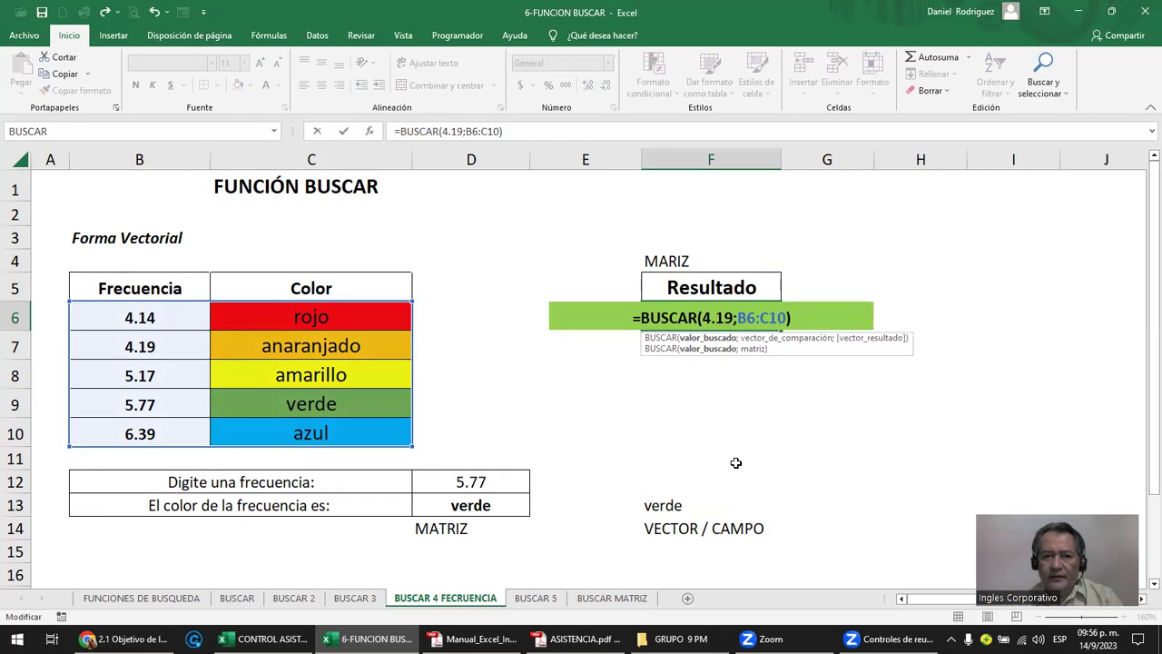
pyautogui.hotkey('ctrl', 'Return')
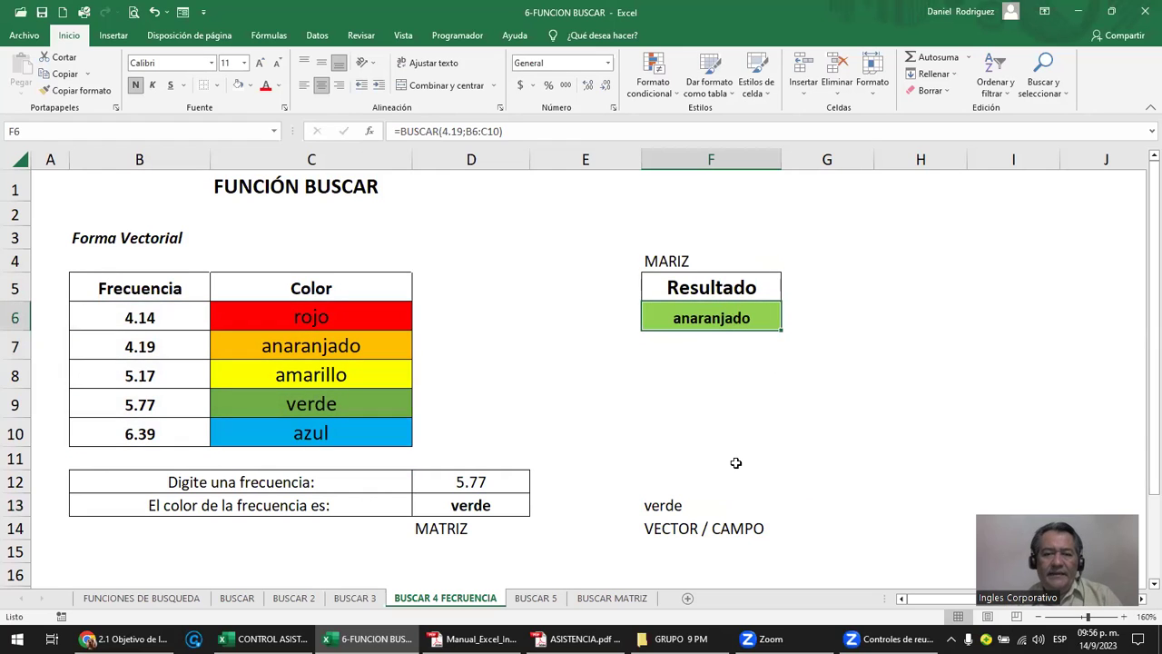
pyautogui.press('F2')
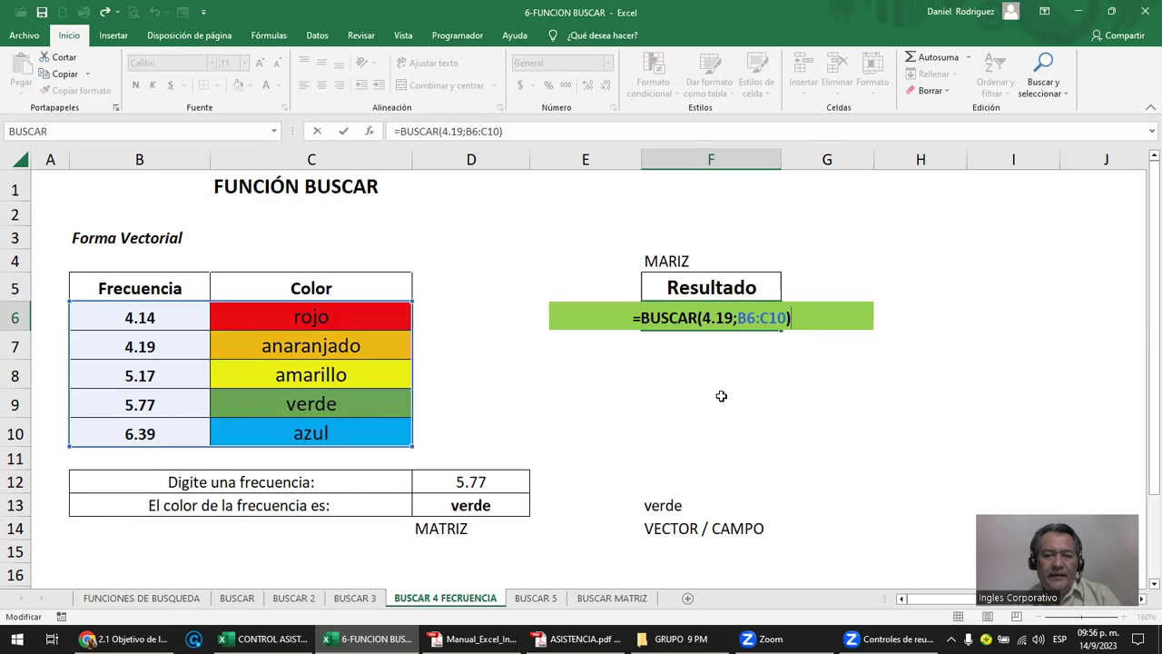
pyautogui.press('Escape')
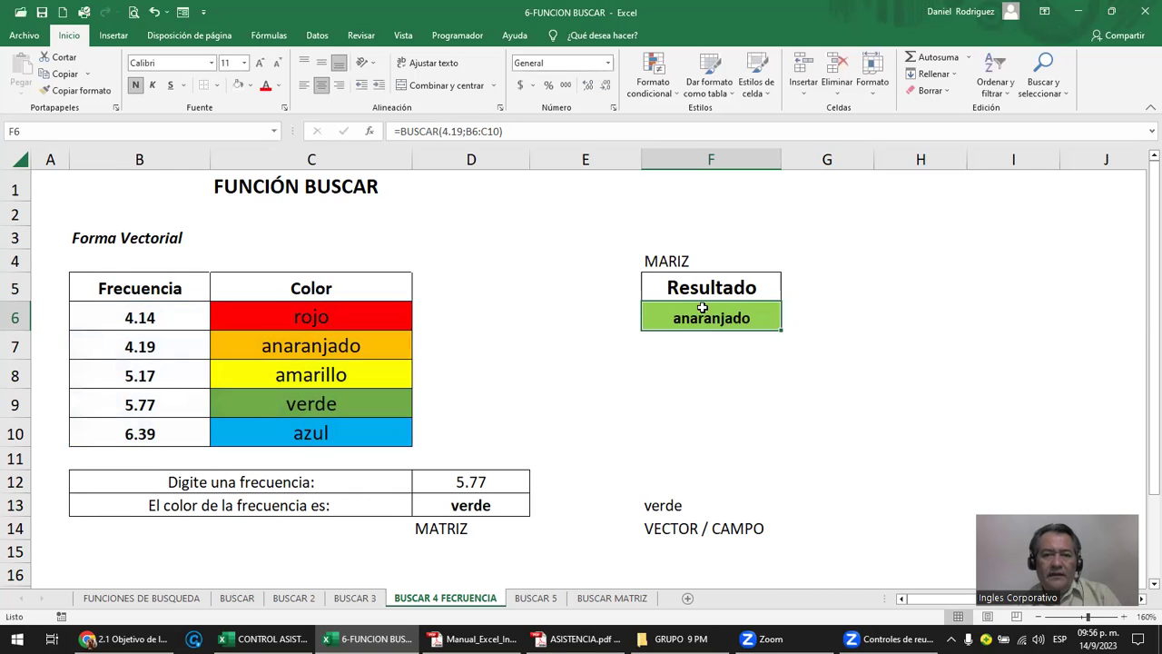
pyautogui.click(676, 270)
# - Make the MARIZ and MATRIZ labels red with Font Color
pyautogui.keyDown('ctrl'); pyautogui.click(457, 528); pyautogui.keyUp('ctrl')
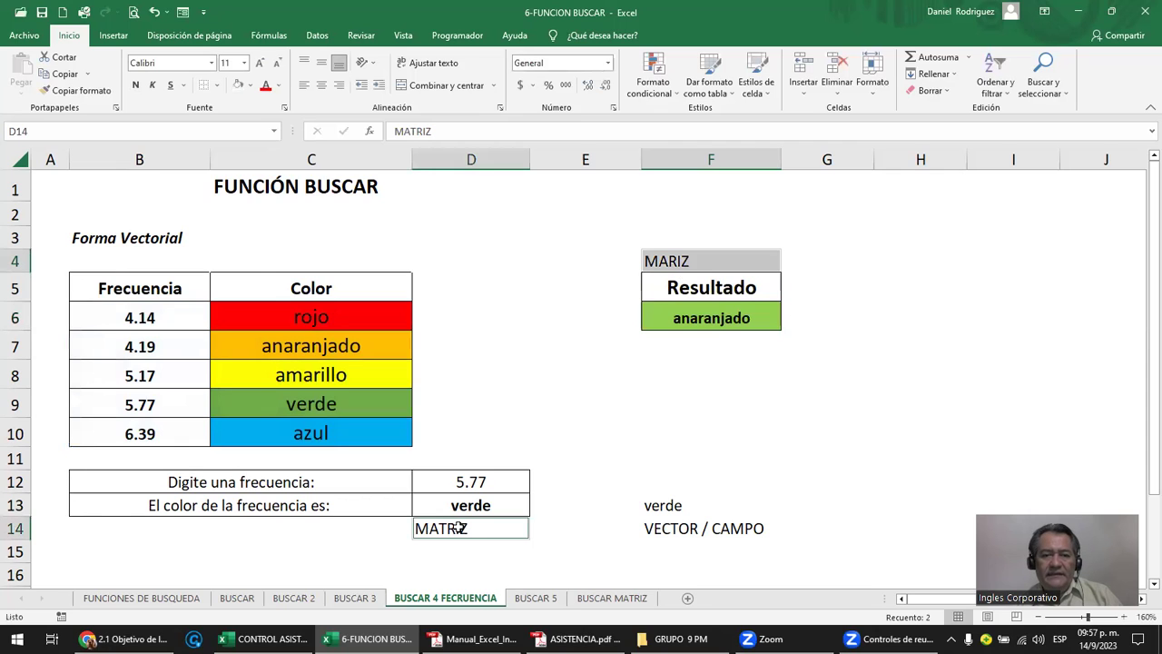
pyautogui.click(265, 84)
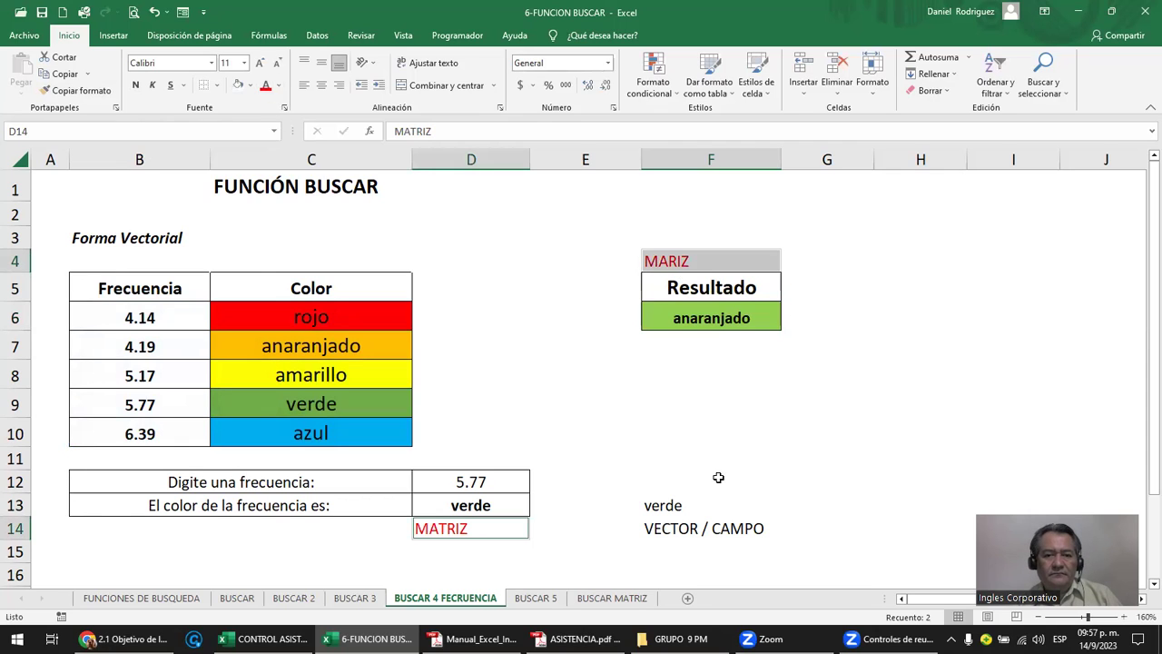
pyautogui.click(683, 511)
pyautogui.click(713, 531)
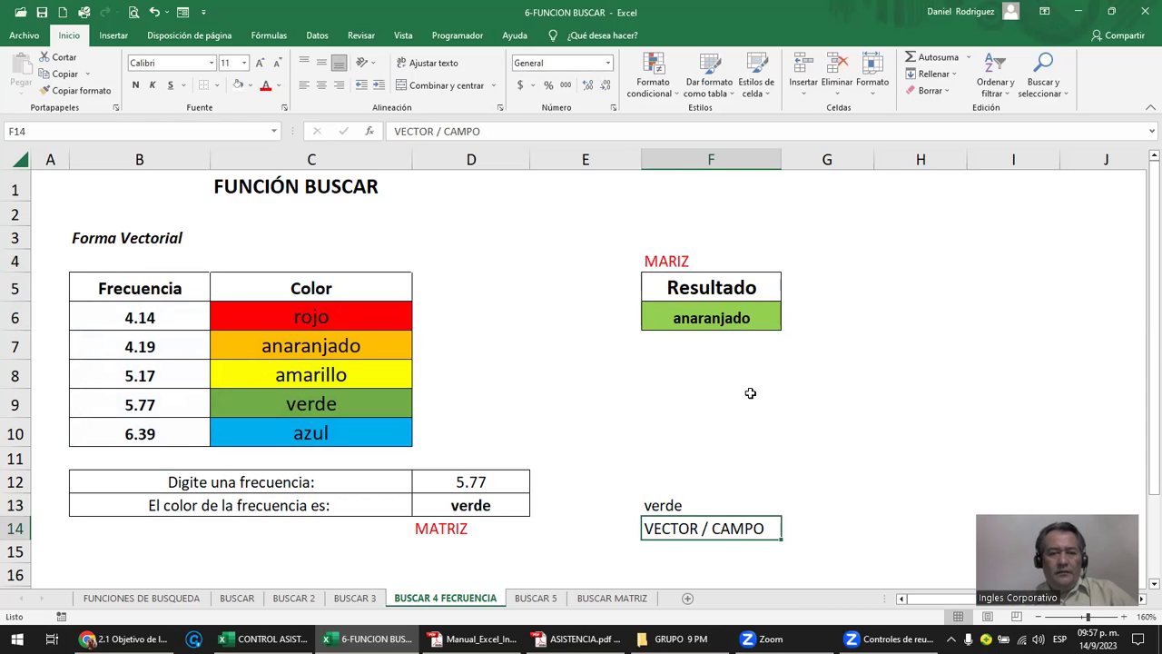
# - Save the workbook and bring up the Fórmulas tab
pyautogui.click(657, 355)
pyautogui.click(41, 13)
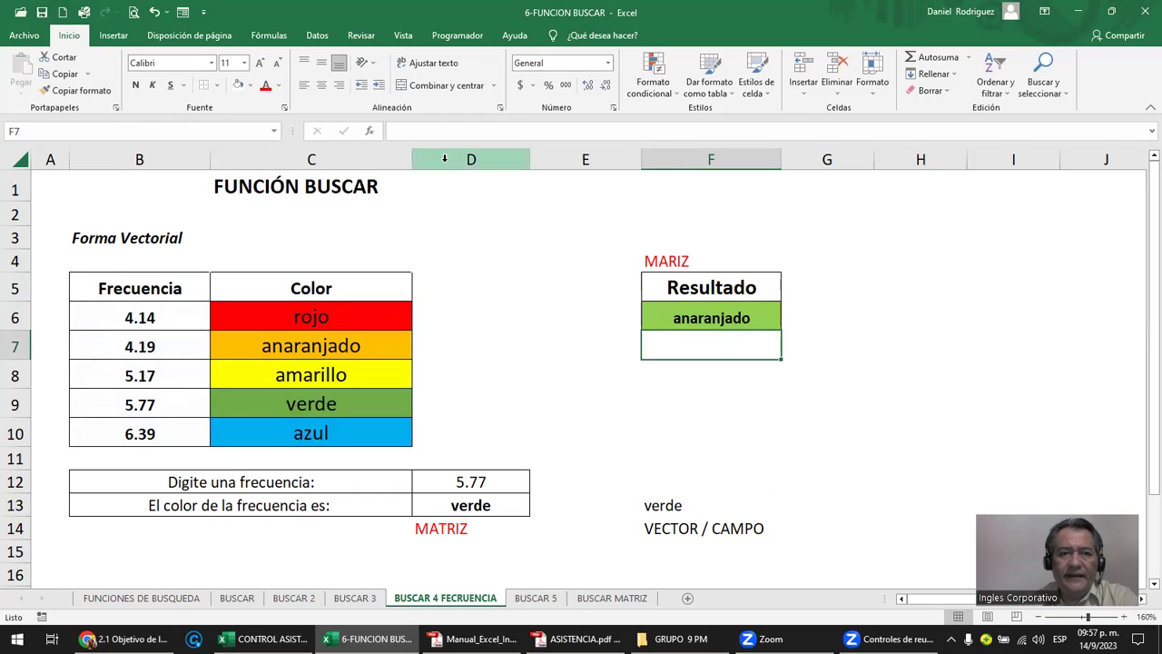
pyautogui.click(271, 40)
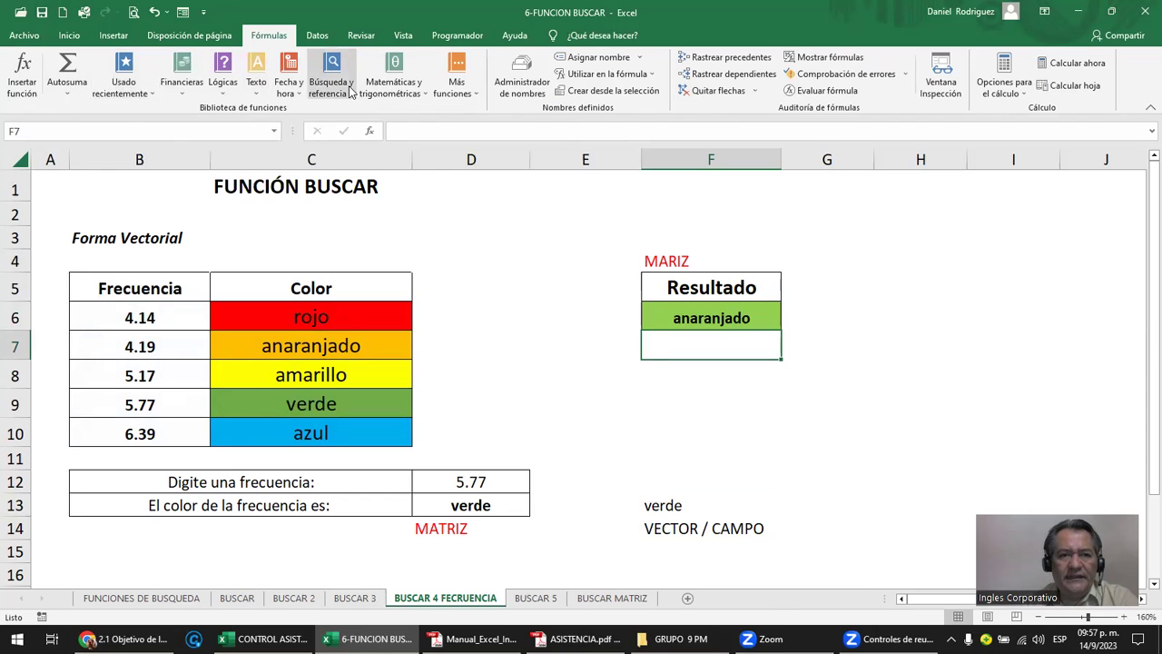
# - Show the Búsqueda y referencia list (BUSCAR, BUSCARH, BUSCARV), then close it and select E11
pyautogui.click(352, 94)
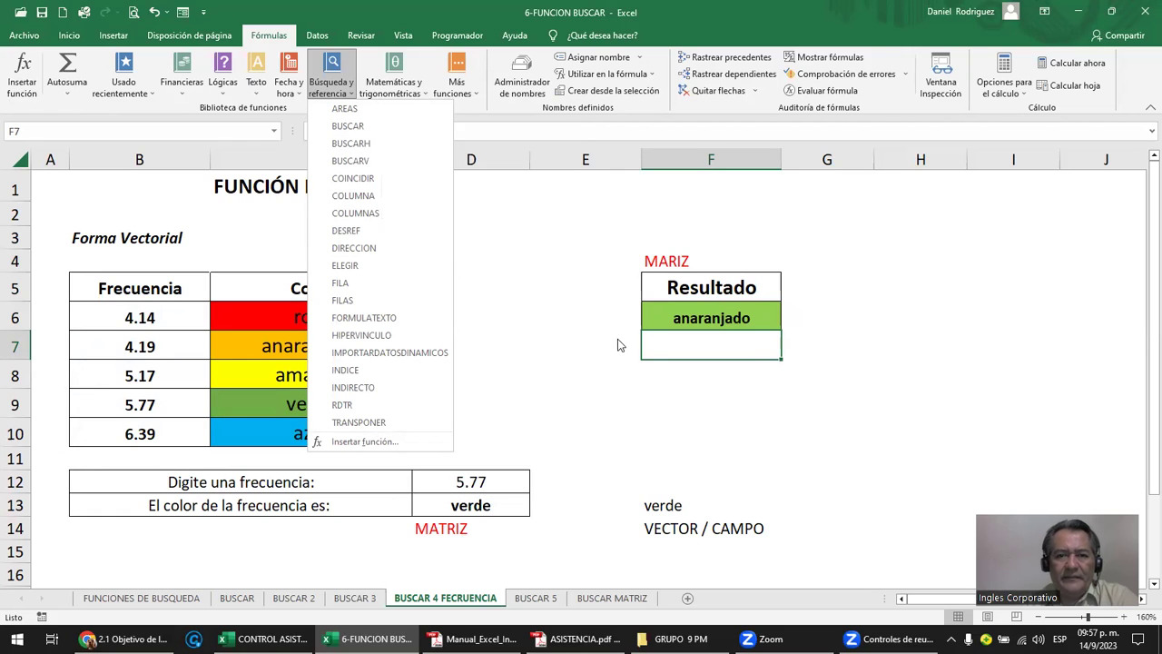
pyautogui.click(696, 375)
pyautogui.click(697, 377)
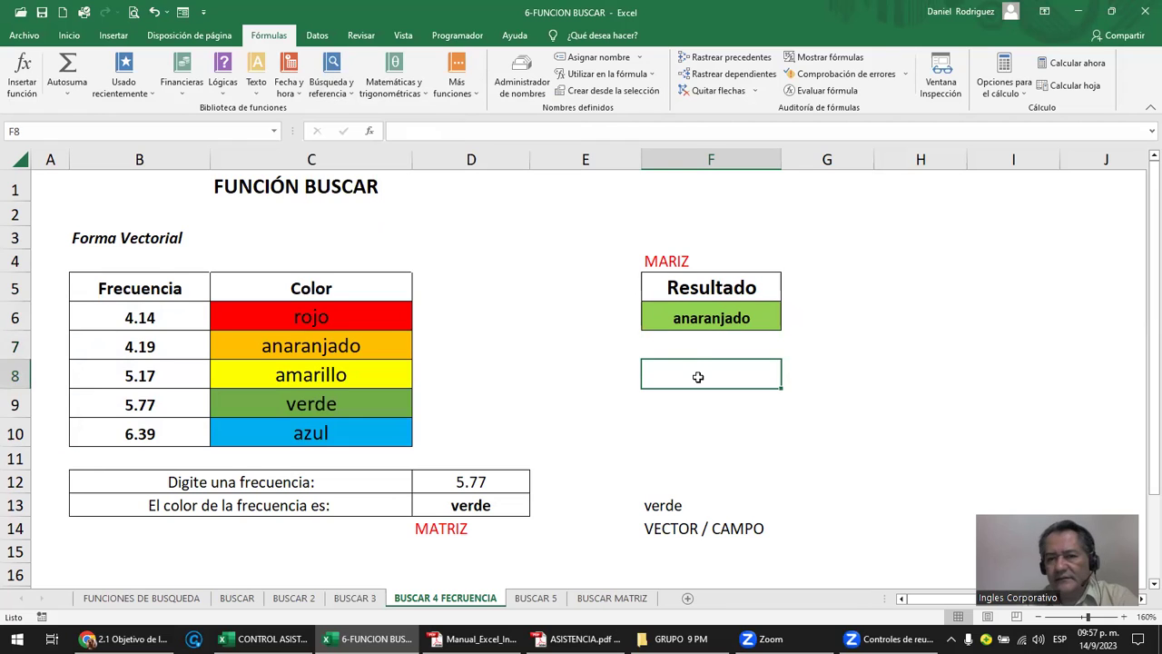
pyautogui.click(684, 355)
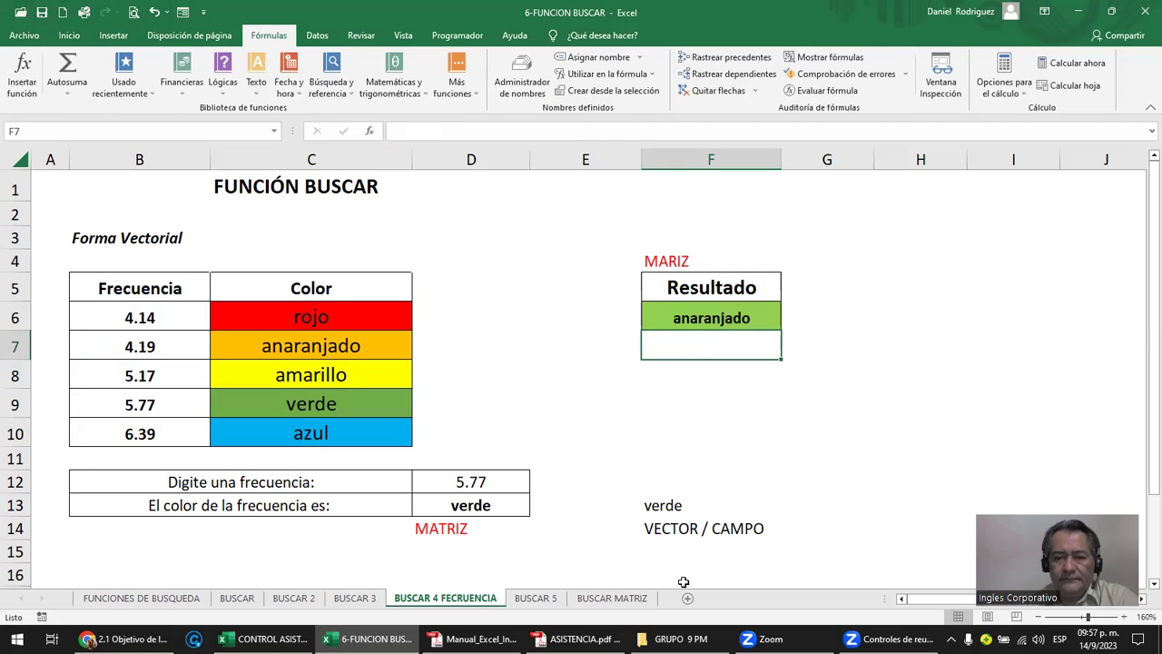
pyautogui.click(604, 464)
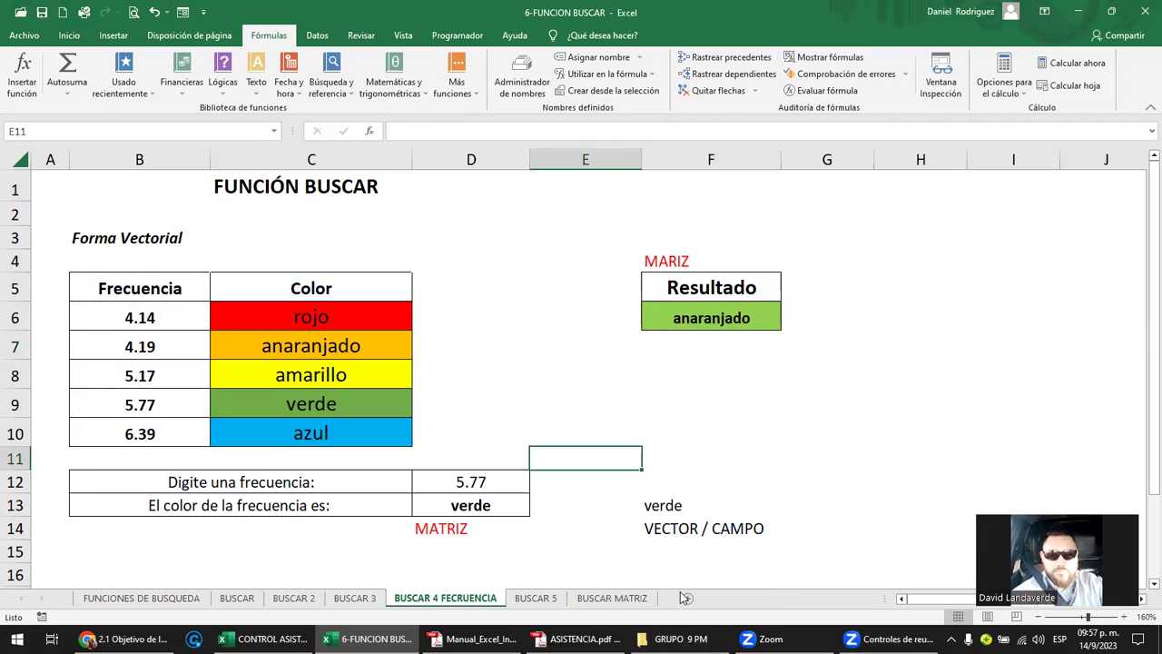
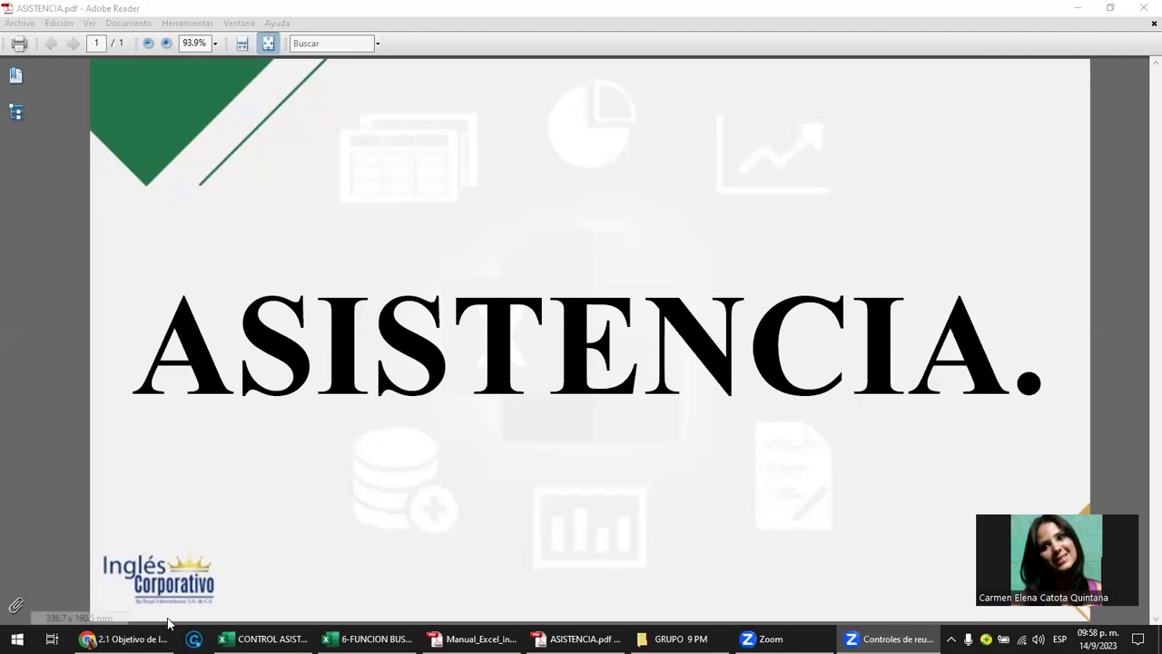
# - Switch back from the ASISTENCIA PDF to lesson 2.1 'Objetivo de la lección: Función buscar' in Chrome
pyautogui.click(122, 638)
pyautogui.scroll(4, 252, 344)
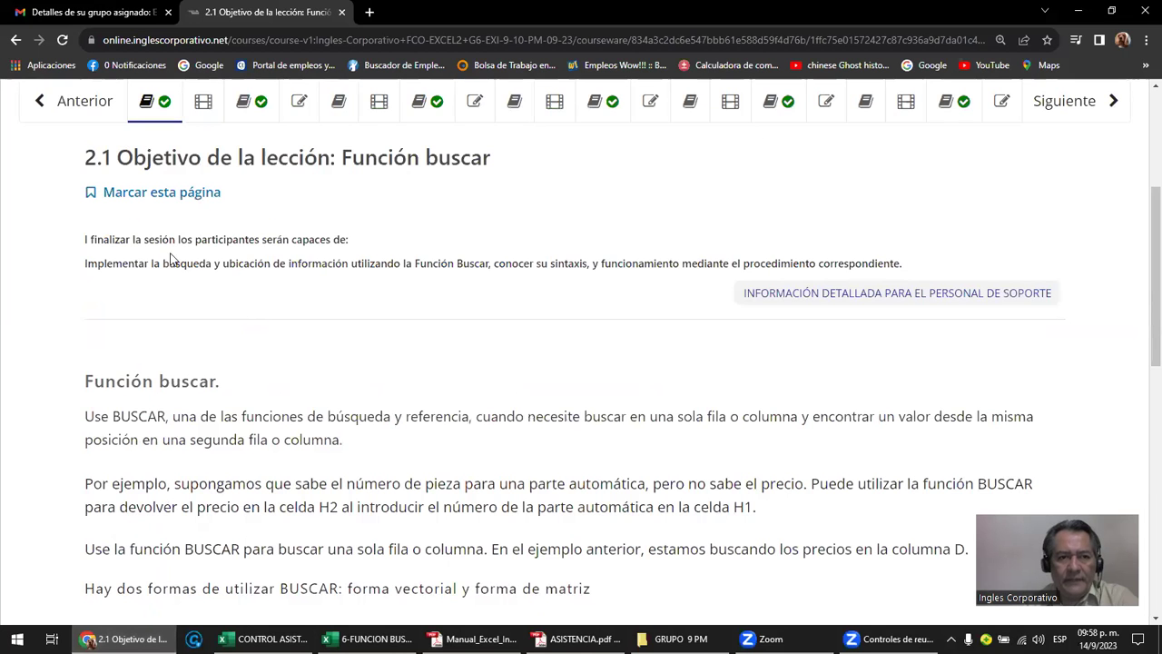
pyautogui.scroll(3, 249, 298)
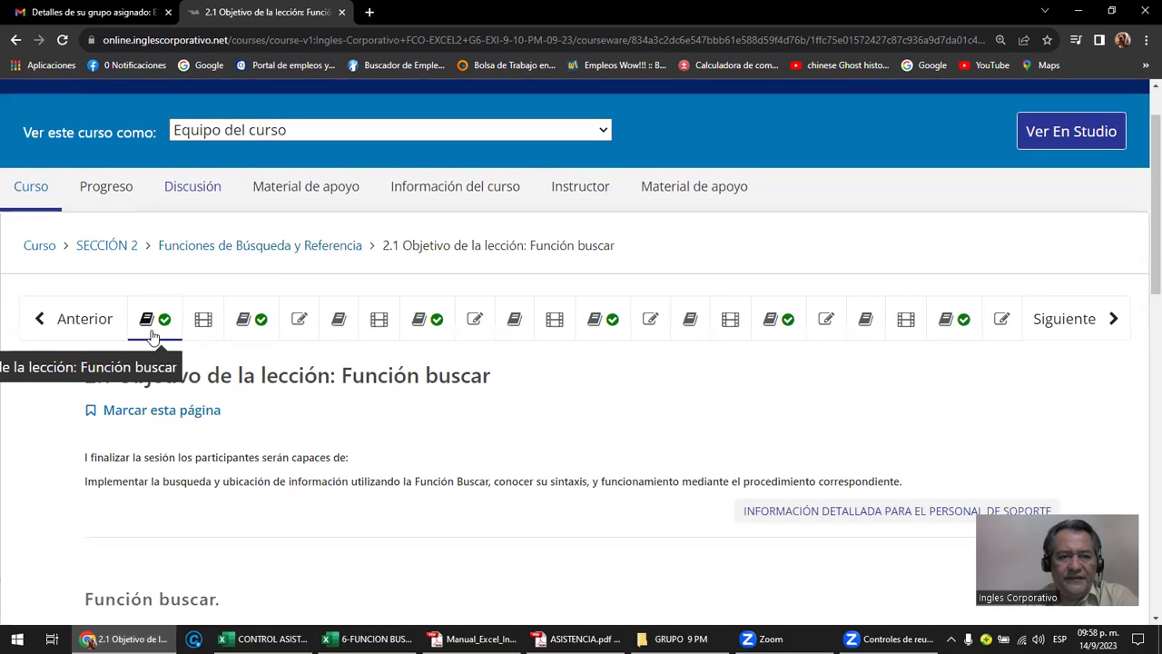
pyautogui.click(152, 335)
pyautogui.scroll(-4, 292, 399)
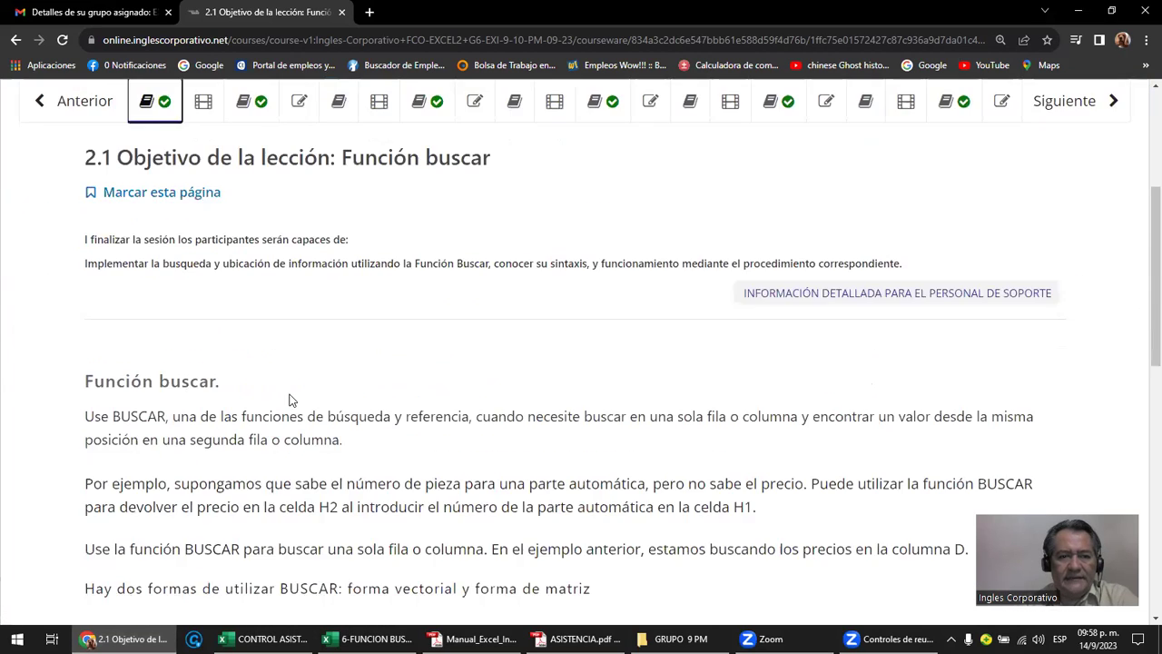
pyautogui.scroll(-4, 294, 396)
pyautogui.scroll(5, 295, 397)
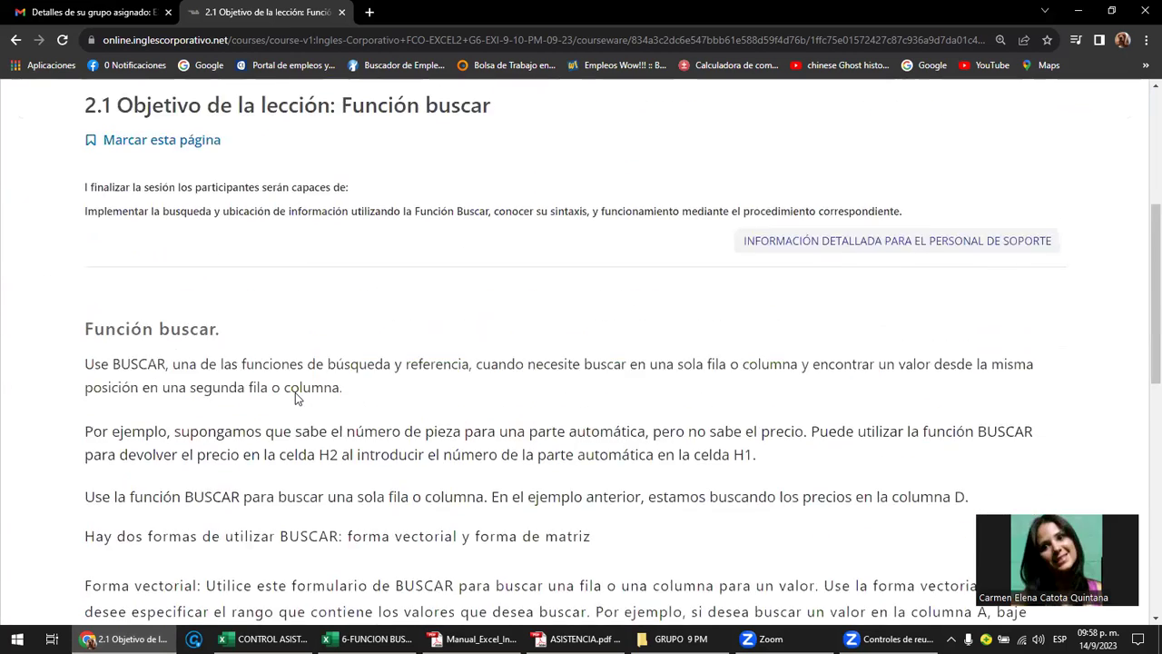
pyautogui.scroll(2, 295, 396)
pyautogui.scroll(1, 295, 397)
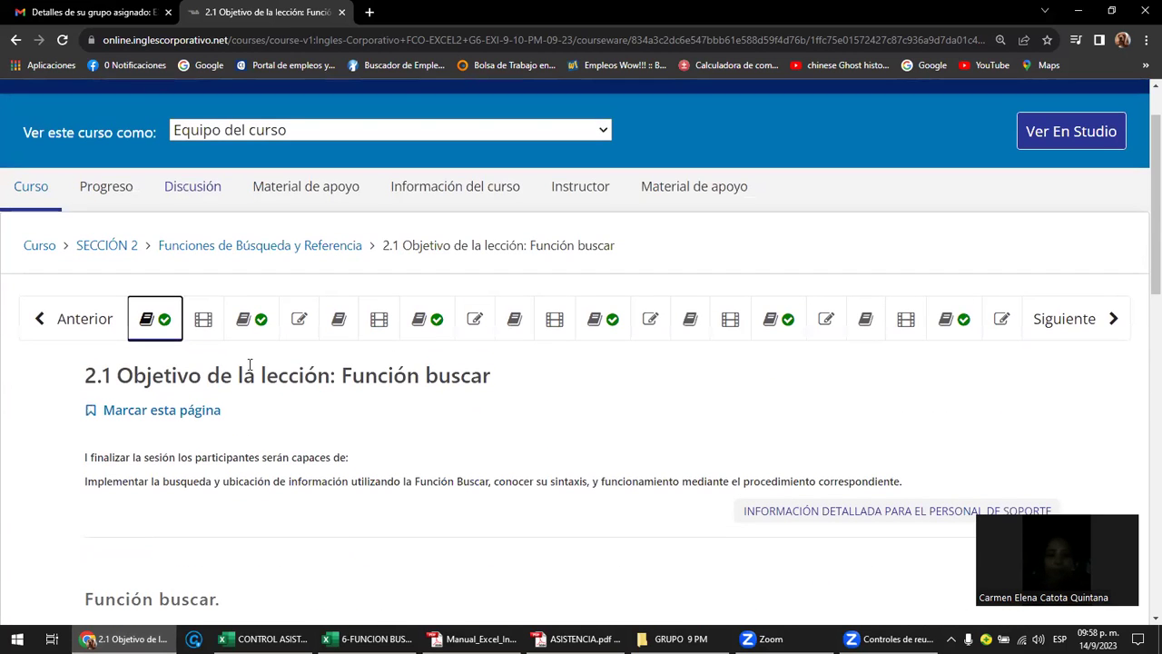
# - View the Función buscar video conference unit, then go to the 'Foro de discusión y preguntas clase #6' unit
pyautogui.click(203, 322)
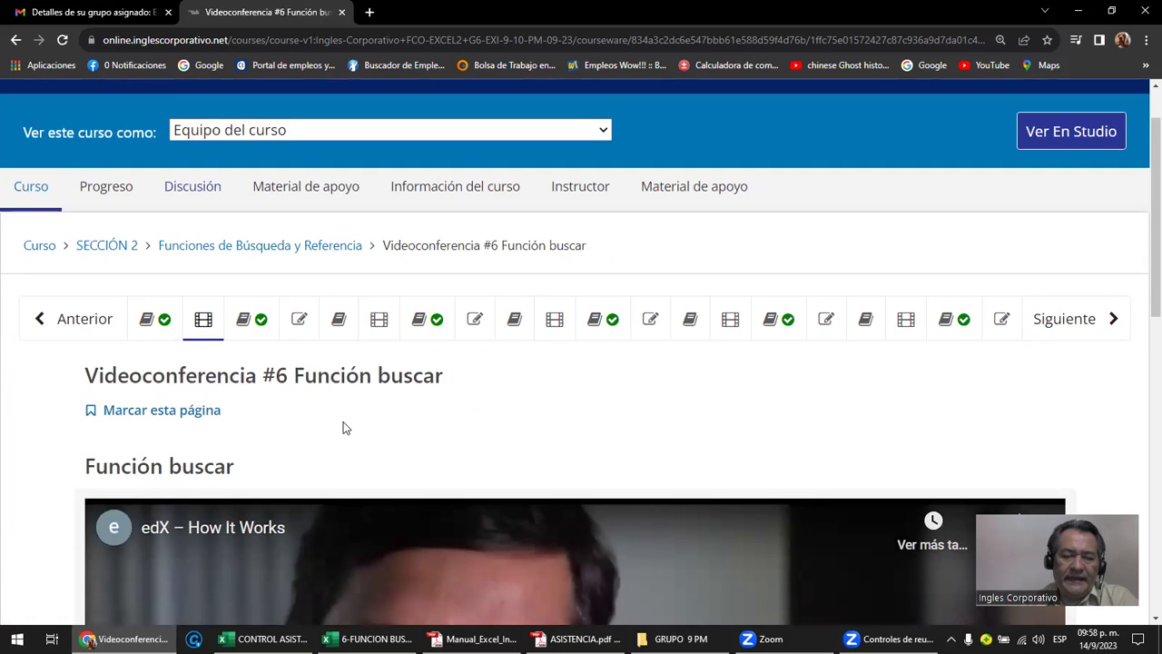
pyautogui.scroll(-3, 380, 454)
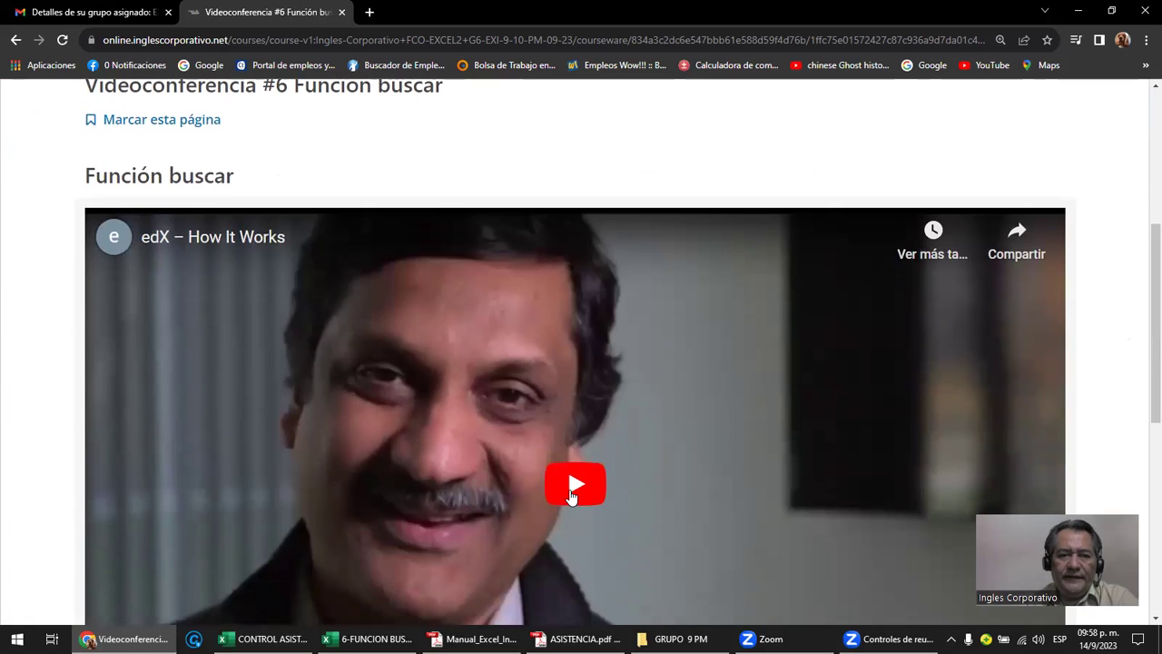
pyautogui.scroll(3, 571, 496)
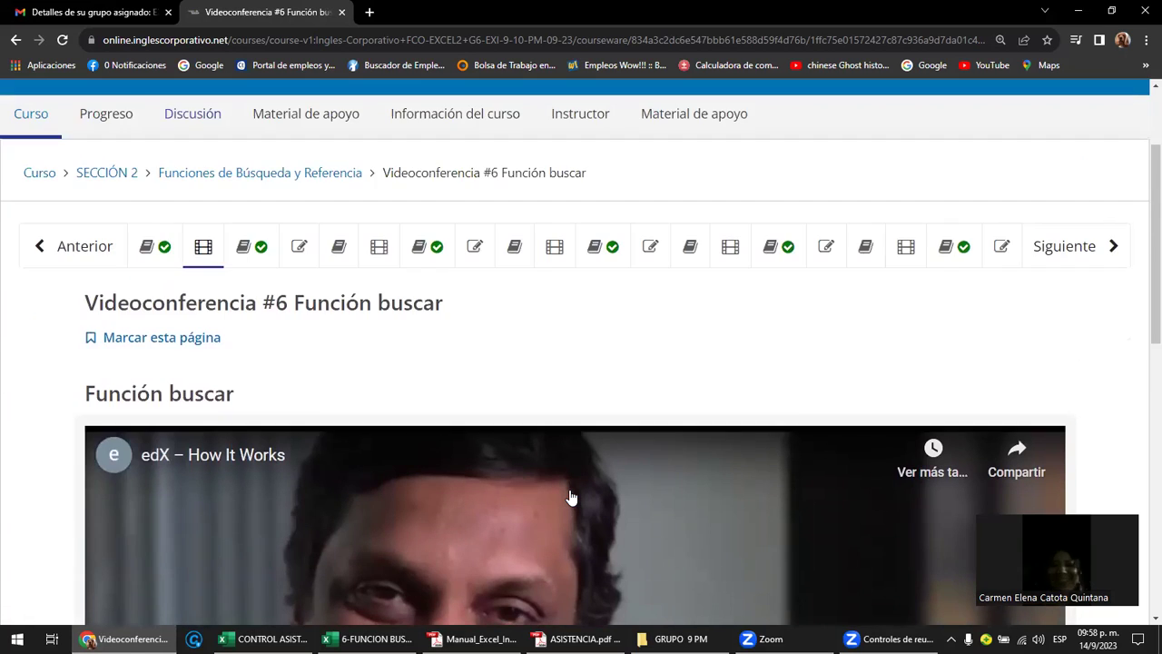
pyautogui.click(245, 259)
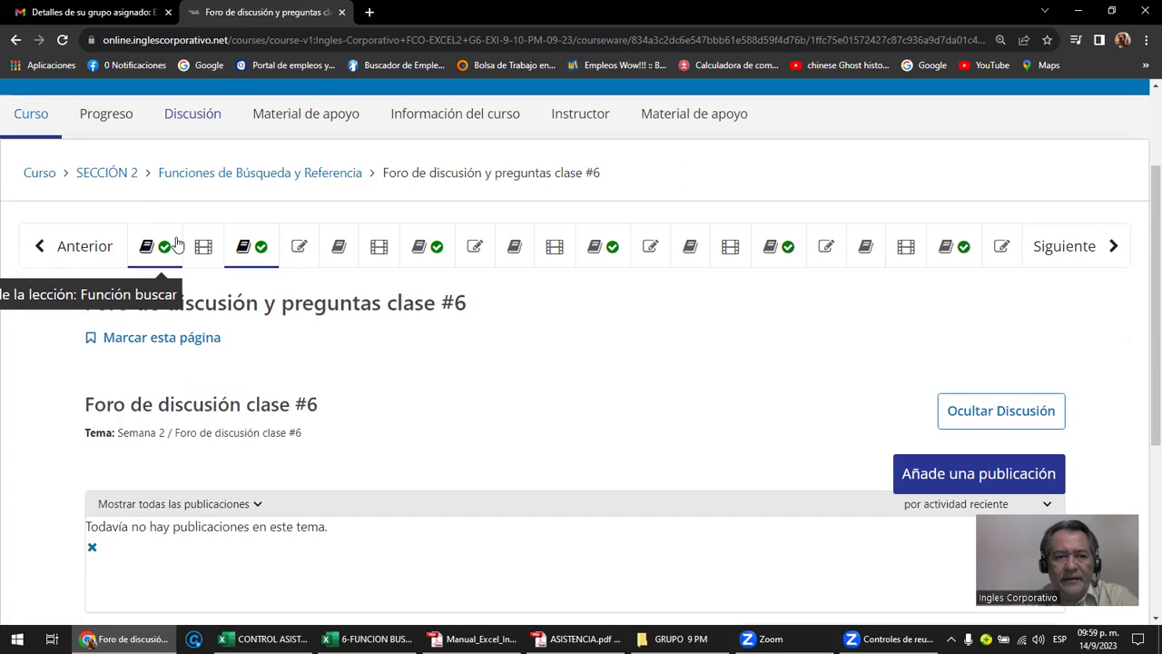
# - Open Laboratorio 1 and look through BUSCAR questions 1–4 of the 0.0/33.0 quiz
pyautogui.click(298, 249)
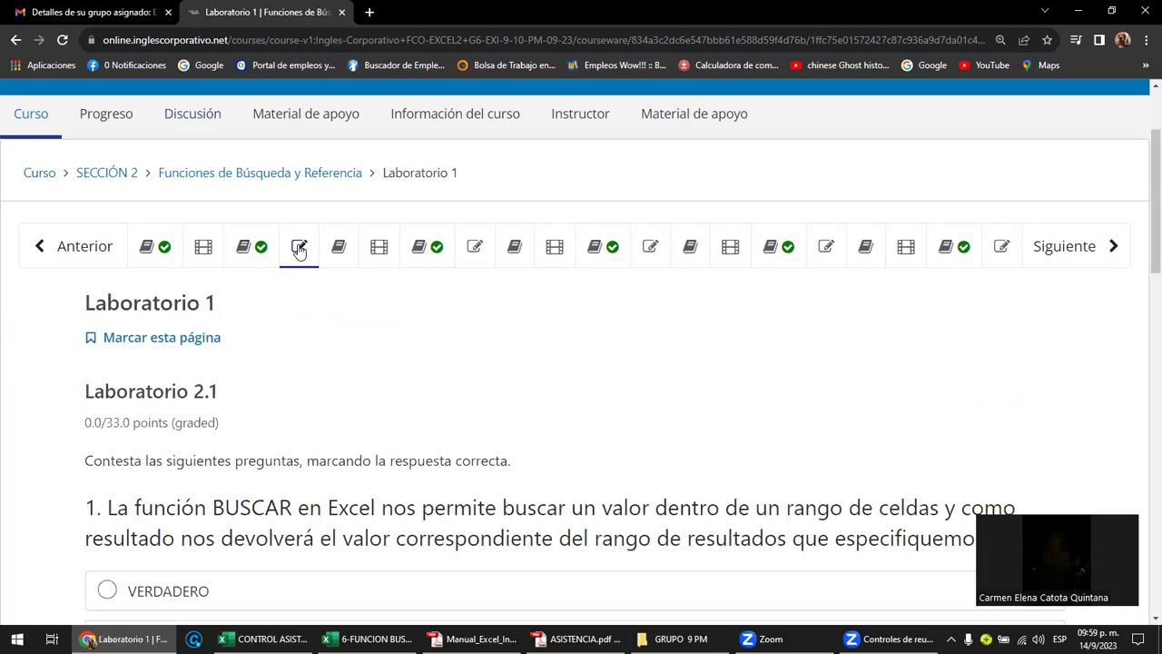
pyautogui.scroll(-2, 317, 330)
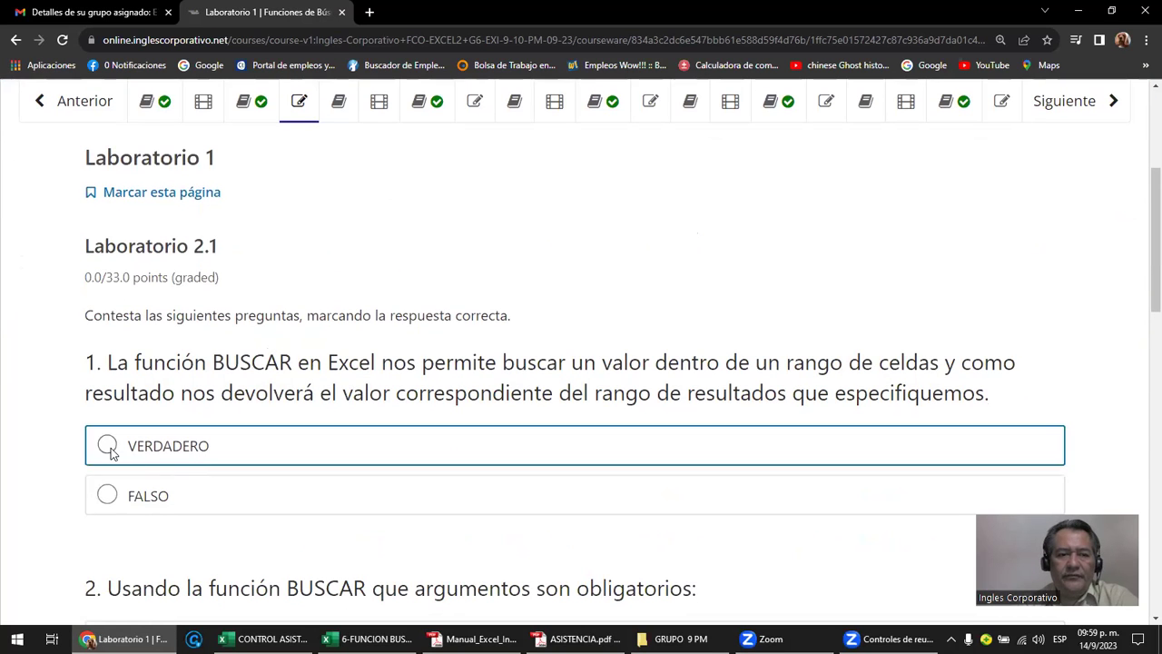
pyautogui.scroll(-1, 141, 428)
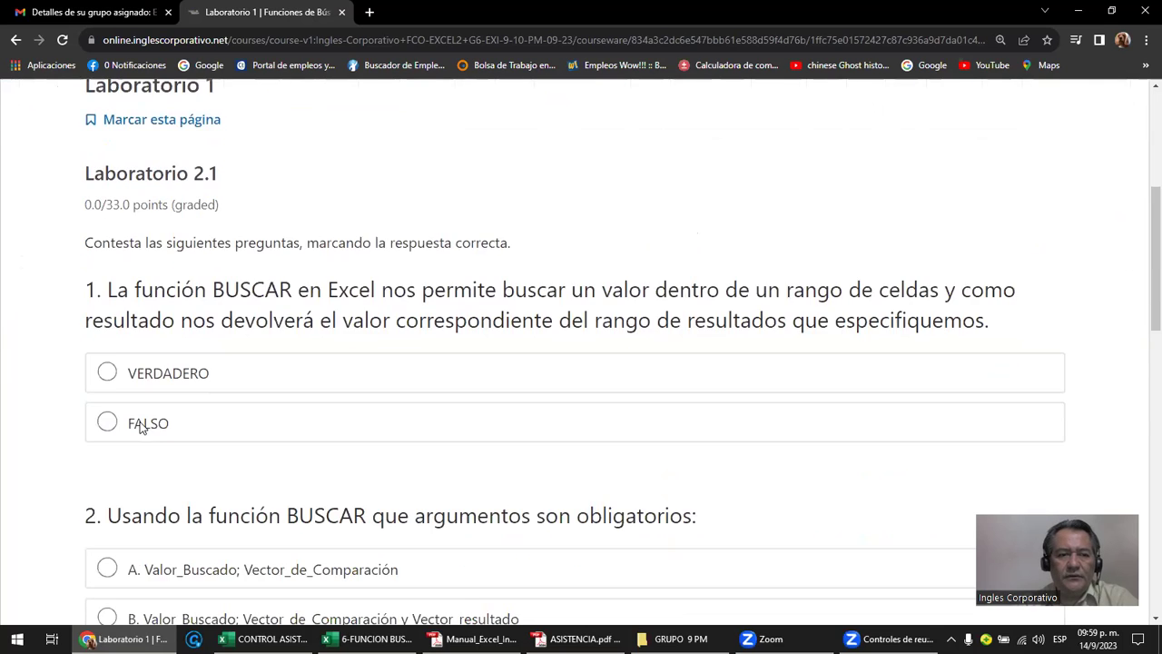
pyautogui.scroll(-2, 140, 426)
pyautogui.scroll(-2, 141, 426)
pyautogui.scroll(-1, 141, 427)
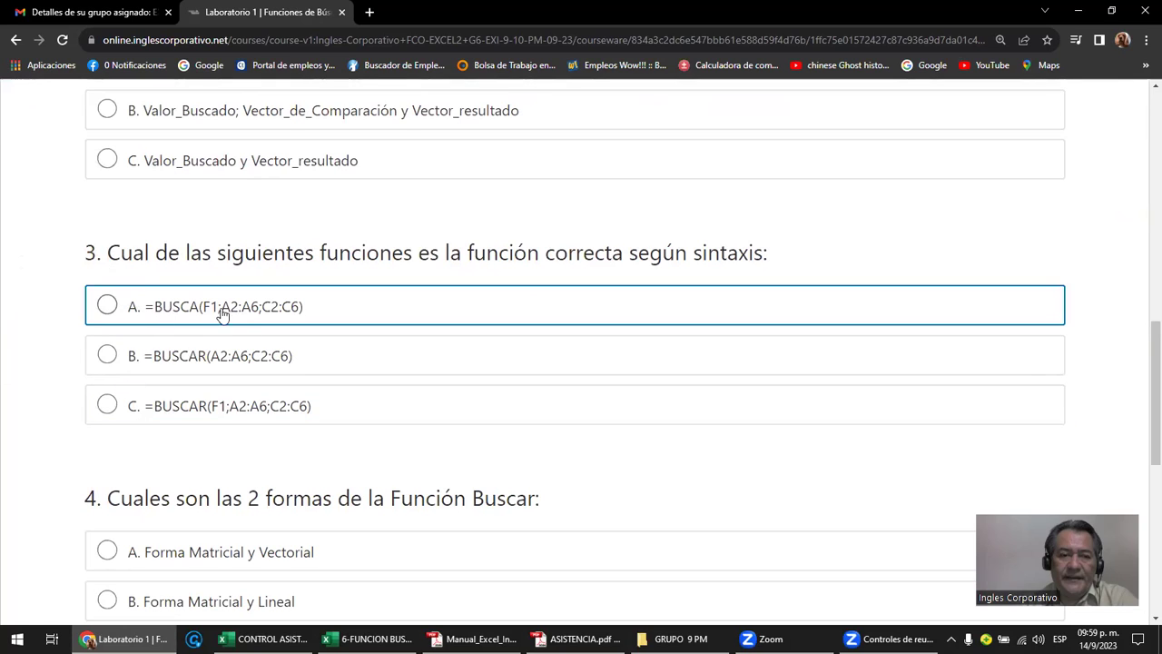
pyautogui.scroll(-2, 230, 372)
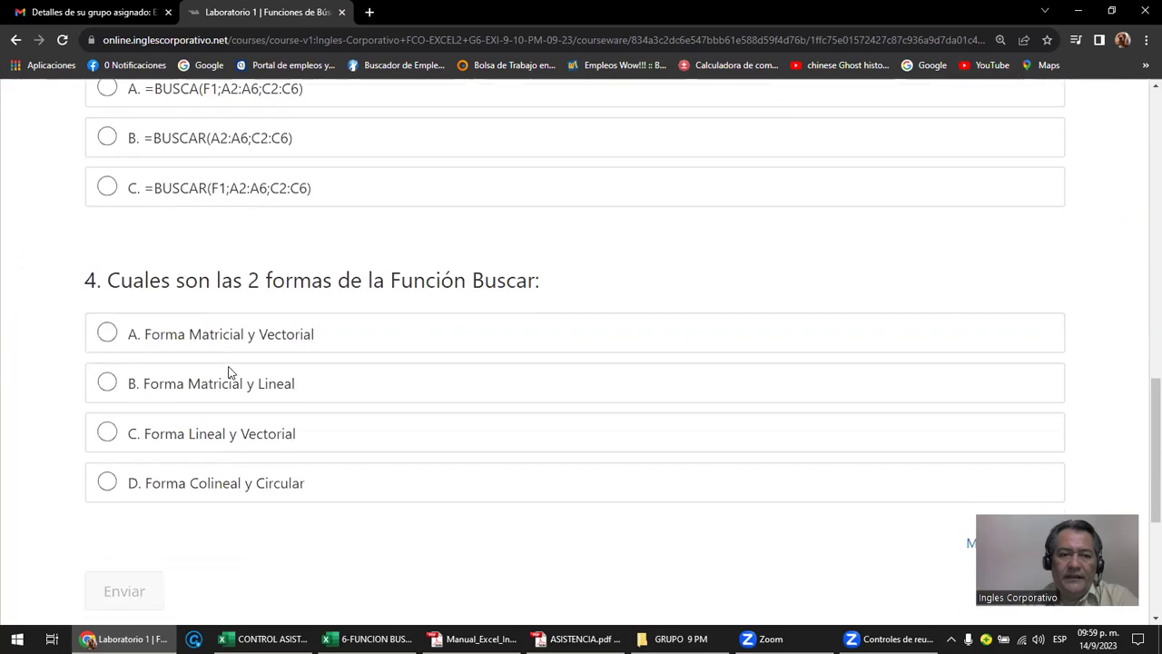
pyautogui.scroll(-1, 201, 373)
pyautogui.scroll(2, 198, 374)
pyautogui.scroll(4, 198, 372)
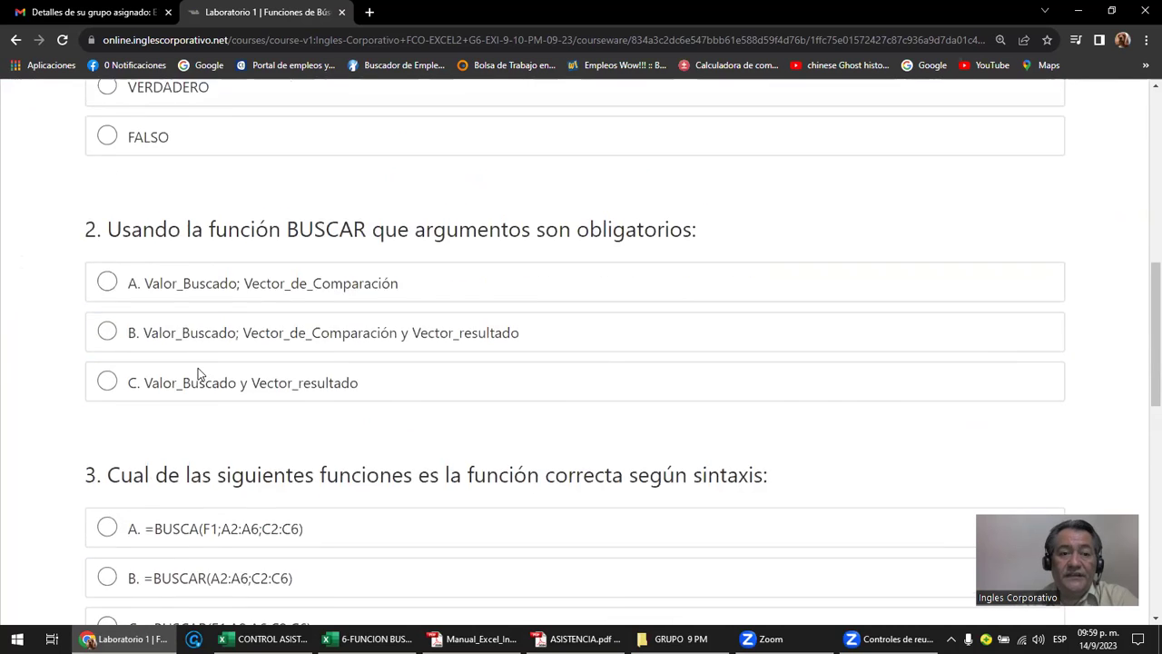
pyautogui.scroll(5, 198, 368)
pyautogui.scroll(3, 198, 368)
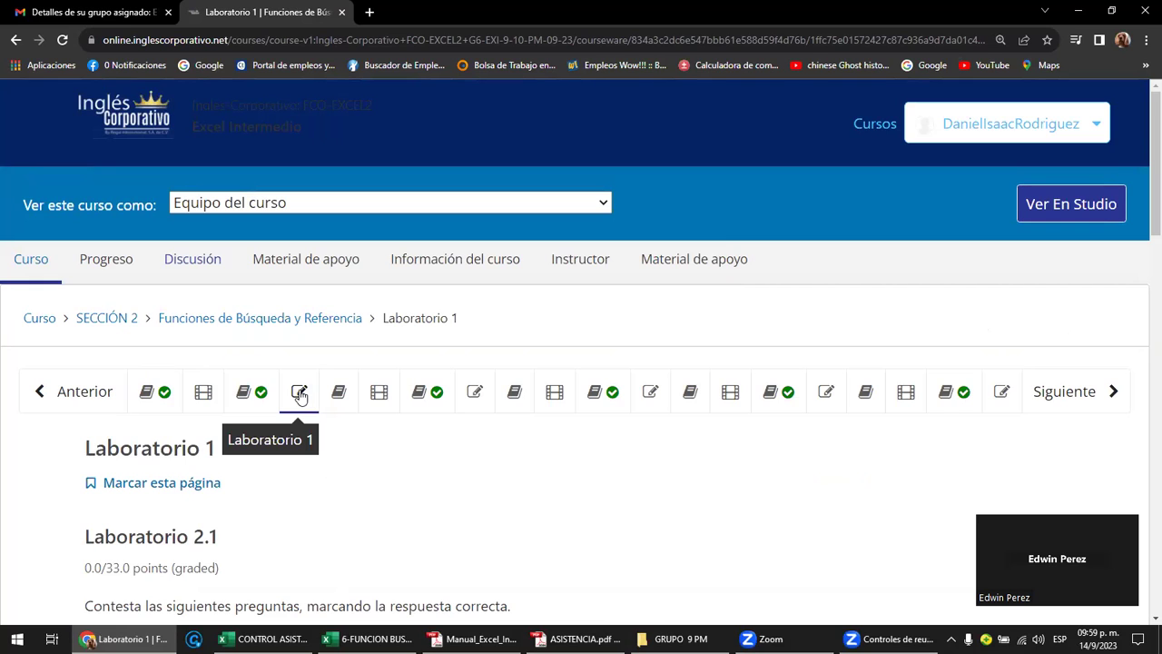
# - Check the course info on the Instructor Dashboard (23 learners), then open Administrador de Estudiantes
pyautogui.click(569, 264)
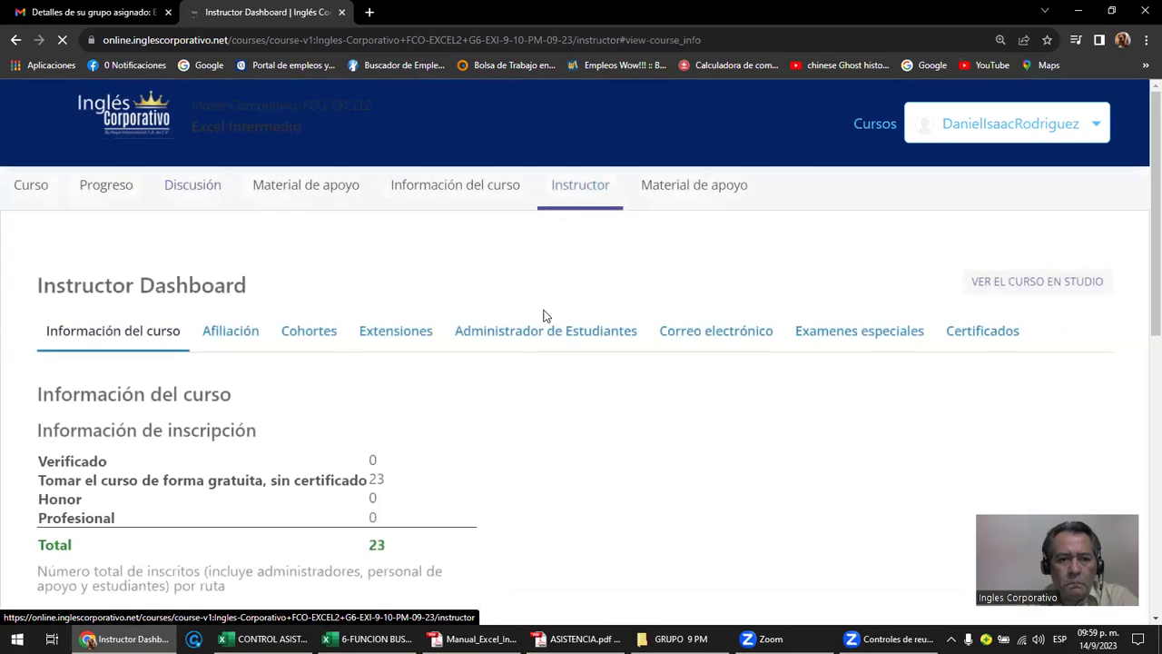
pyautogui.scroll(-3, 540, 336)
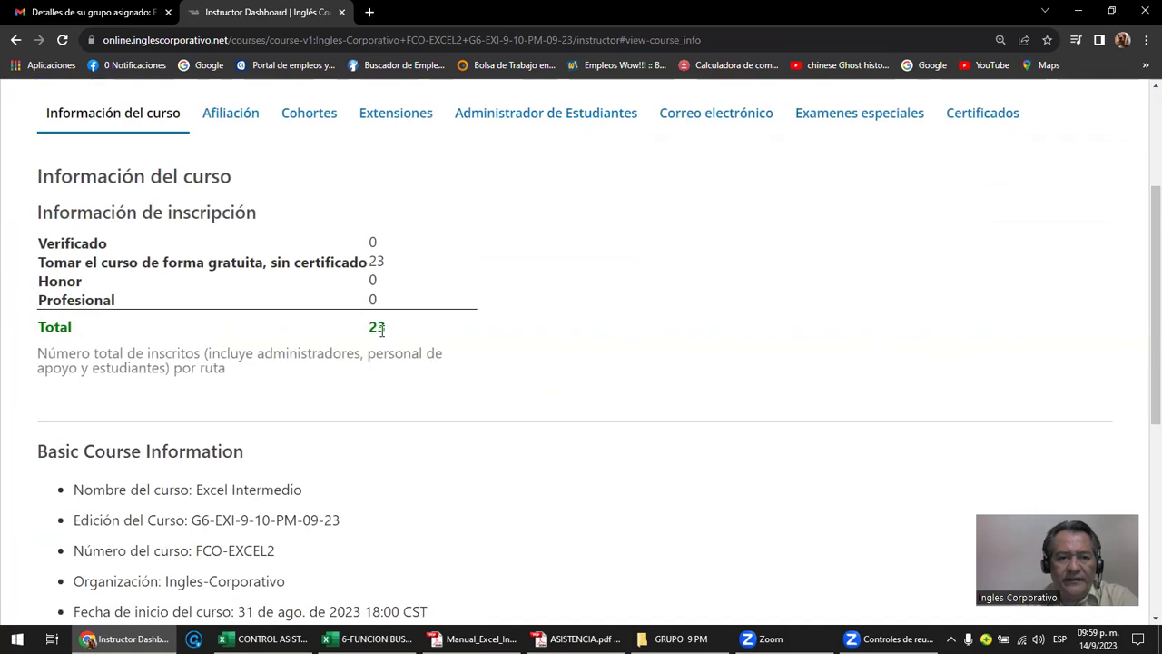
pyautogui.scroll(-3, 381, 331)
pyautogui.scroll(3, 380, 328)
pyautogui.click(559, 119)
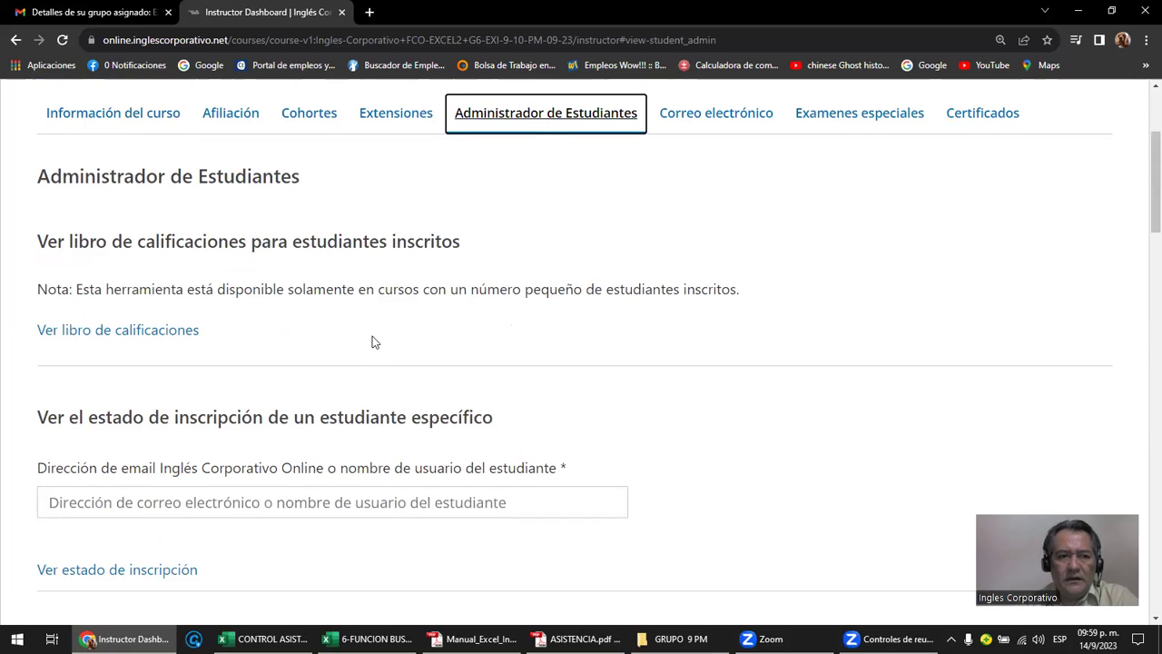
# - Open the Ver libro de calificaciones gradebook and review the students' scores
pyautogui.click(149, 335)
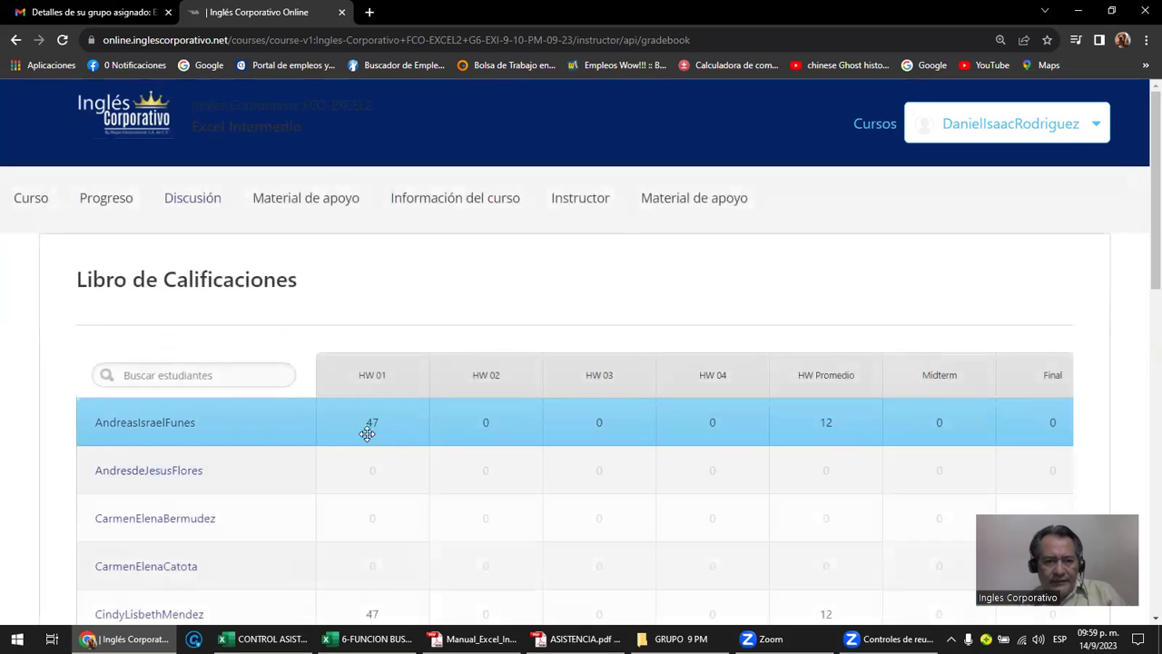
pyautogui.scroll(-1, 396, 433)
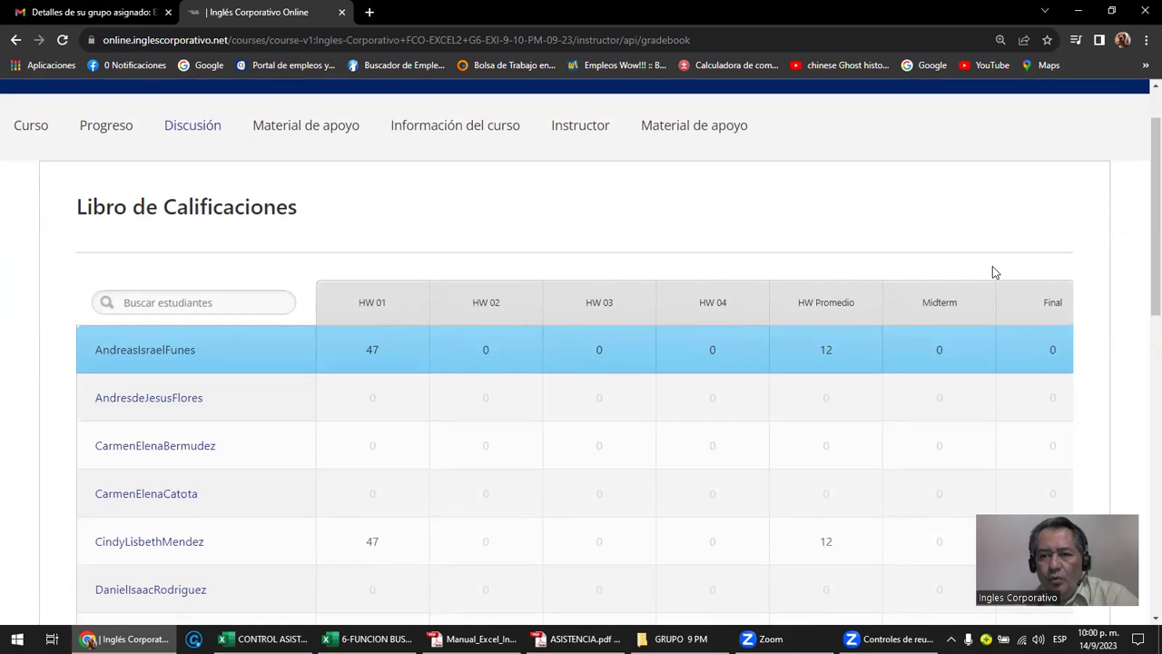
pyautogui.scroll(1, 1017, 339)
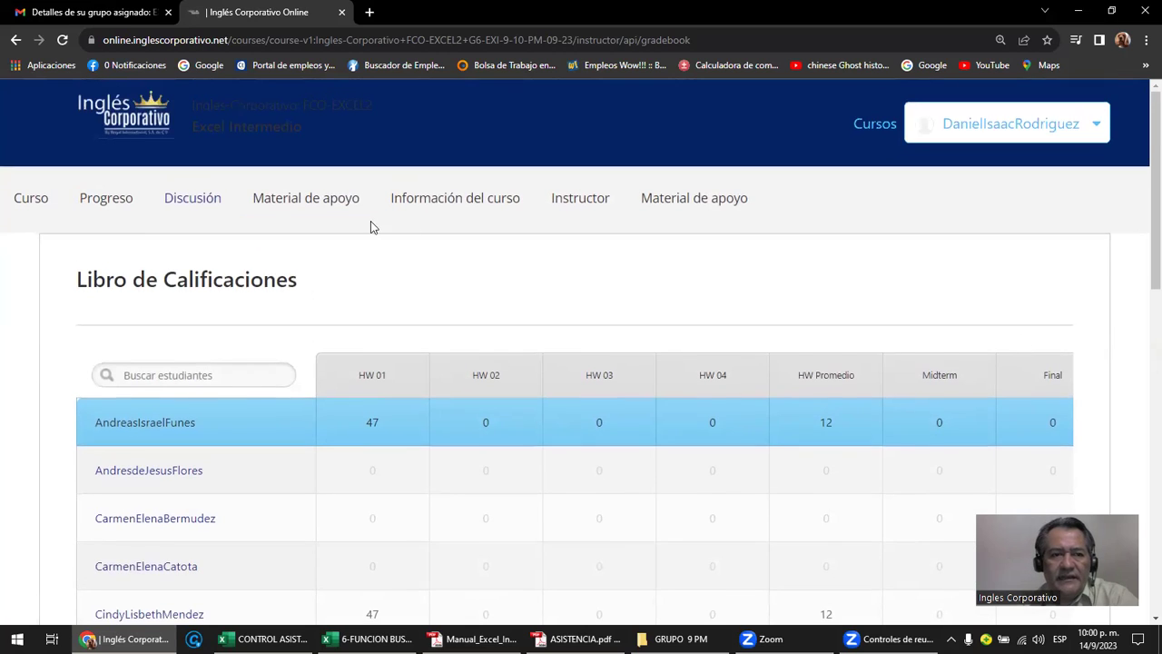
# - Go back three pages to the Laboratorio 1 unit
pyautogui.click(13, 41)
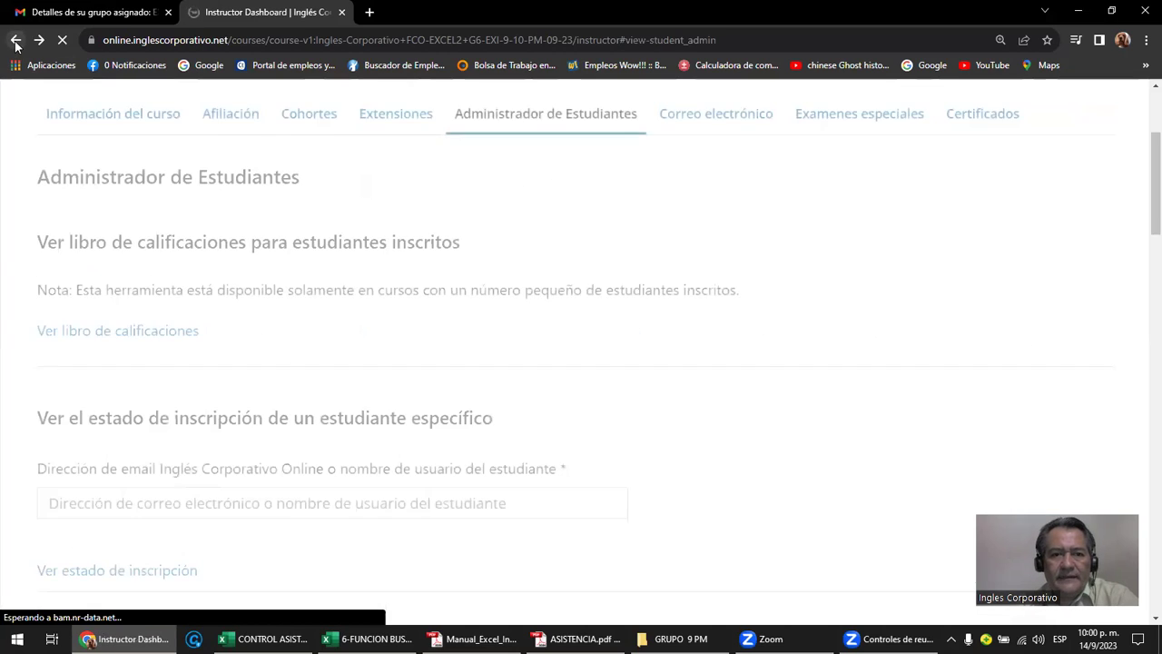
pyautogui.click(14, 41)
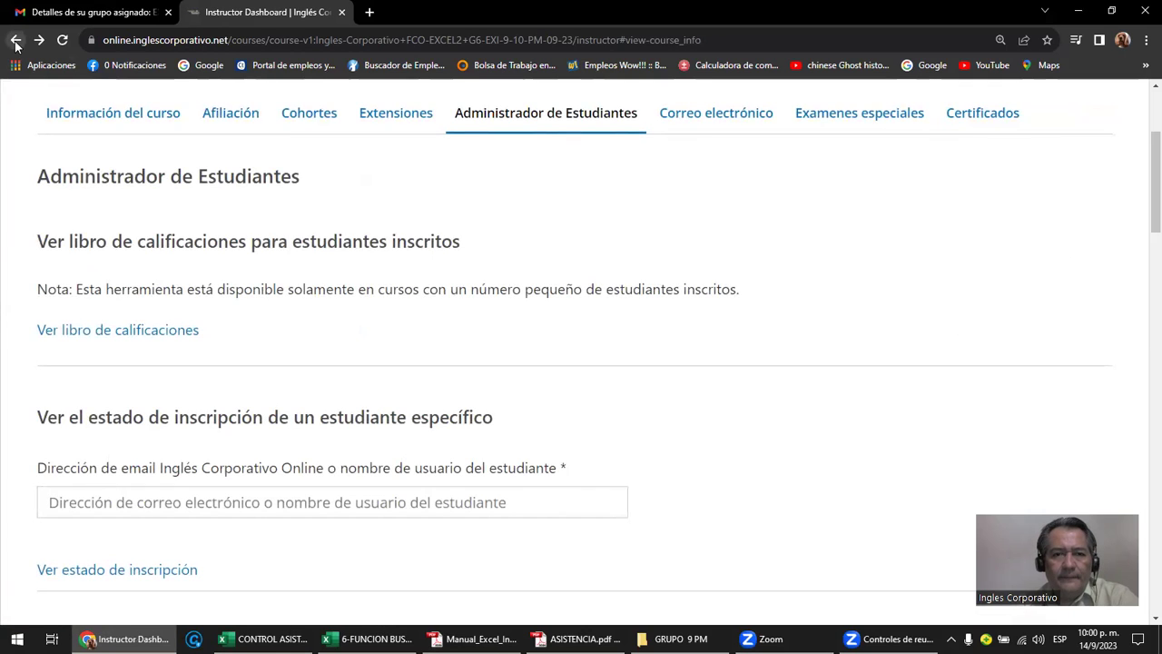
pyautogui.click(15, 41)
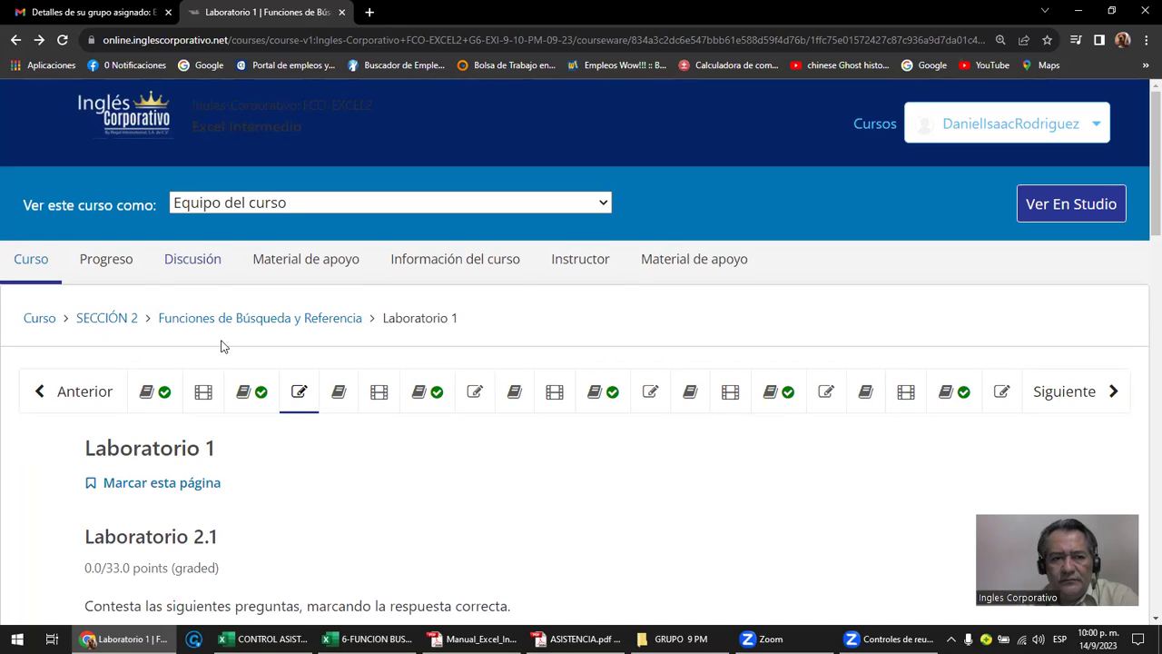
# - Follow the SECCIÓN 2 breadcrumb back to the course outline
pyautogui.click(124, 323)
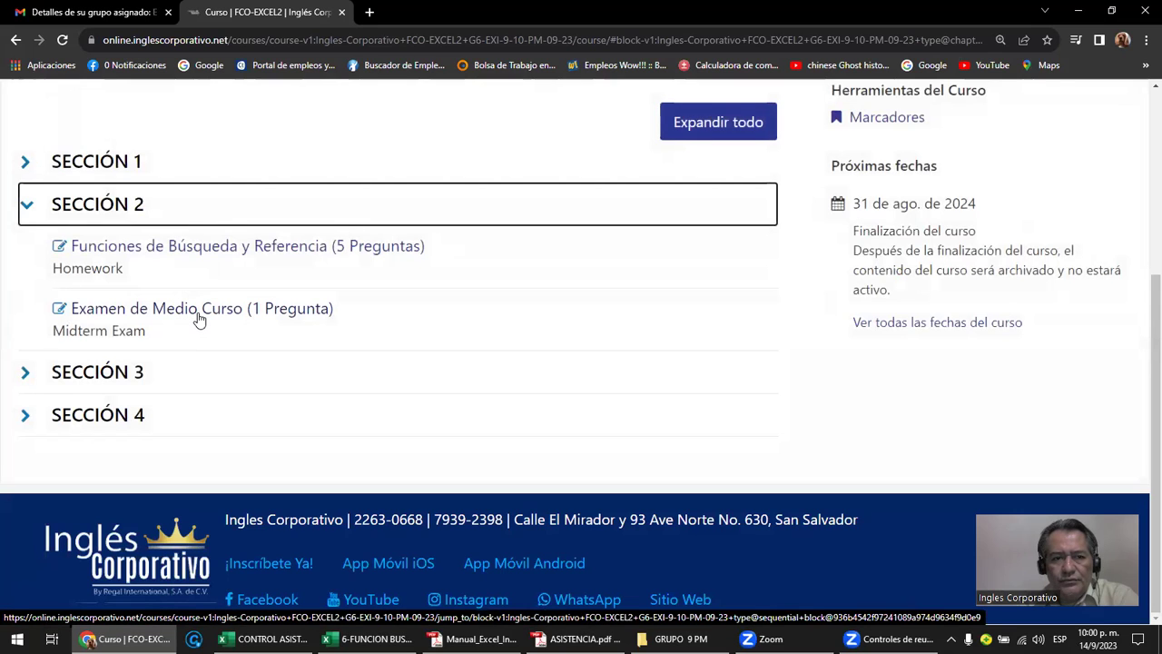
# - Open the Examen de Medio Curso and scroll through its fourteen questions down to Enviar
pyautogui.click(200, 320)
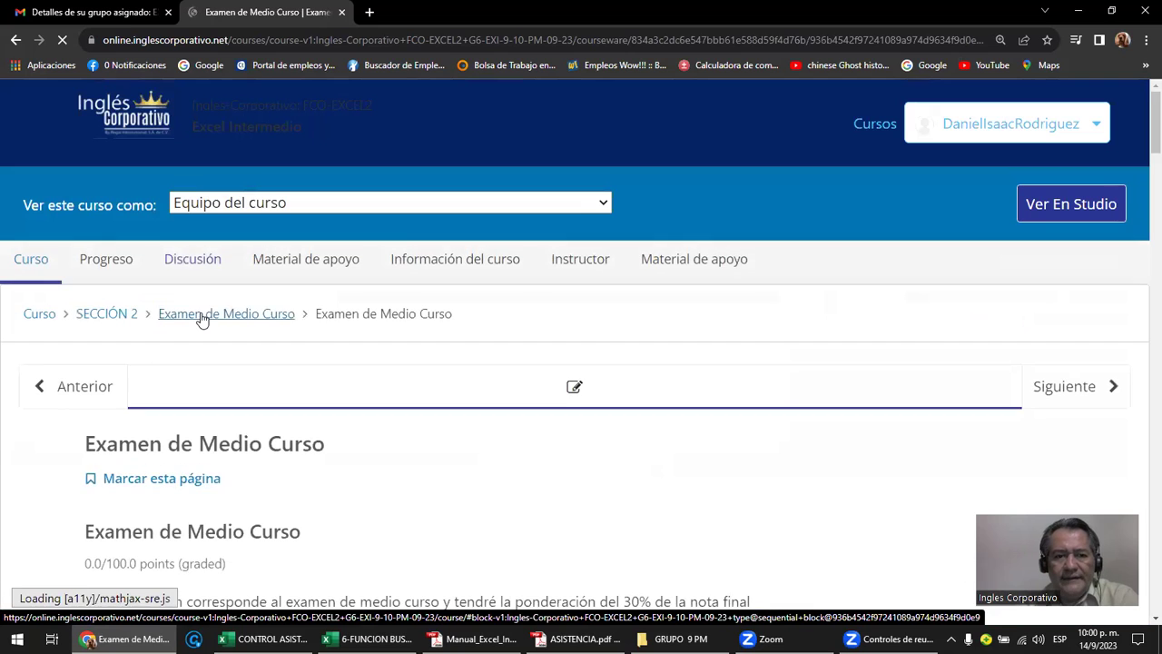
pyautogui.scroll(-2, 270, 371)
pyautogui.scroll(-1, 271, 373)
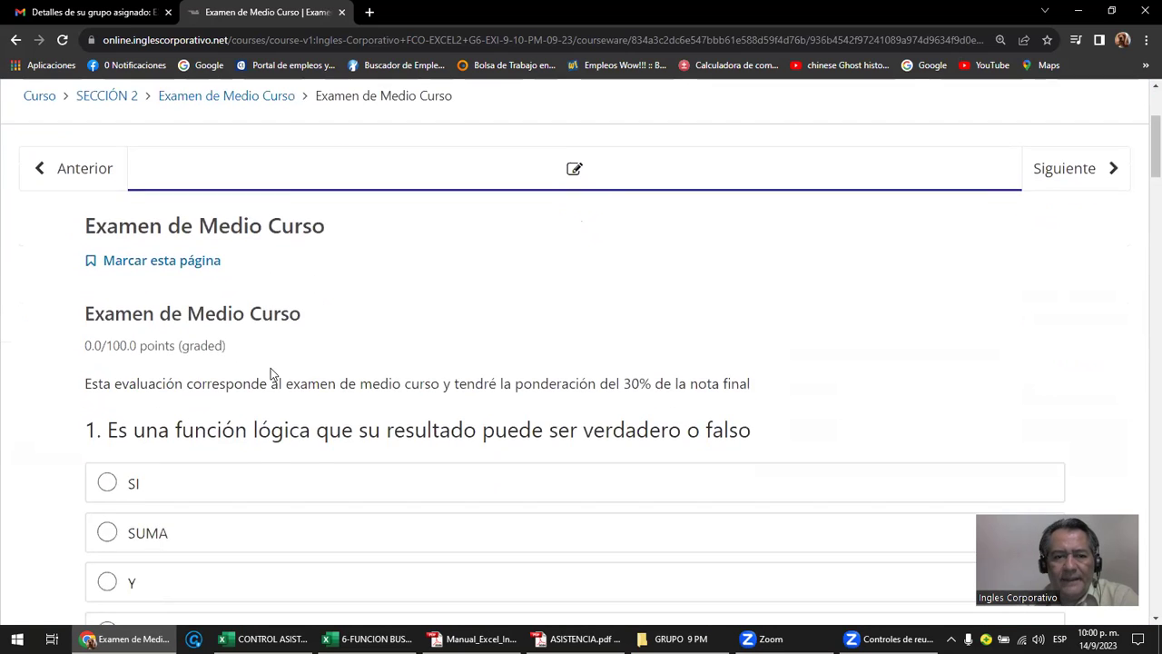
pyautogui.scroll(-2, 271, 372)
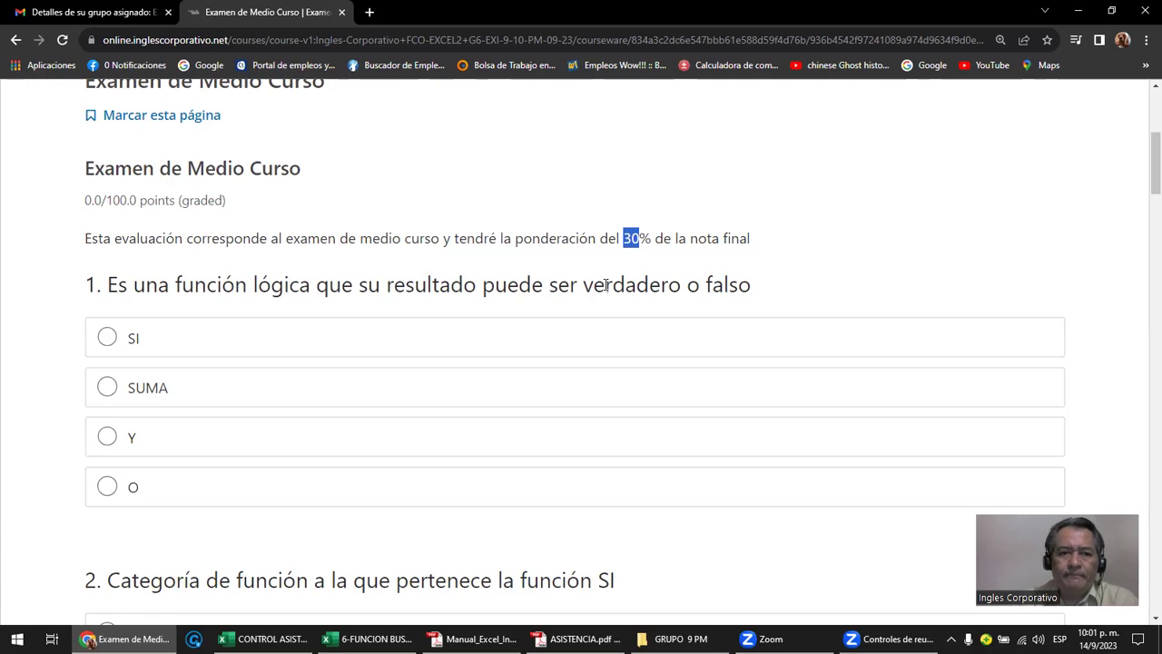
pyautogui.scroll(-3, 236, 357)
pyautogui.scroll(-4, 237, 357)
pyautogui.scroll(-2, 237, 357)
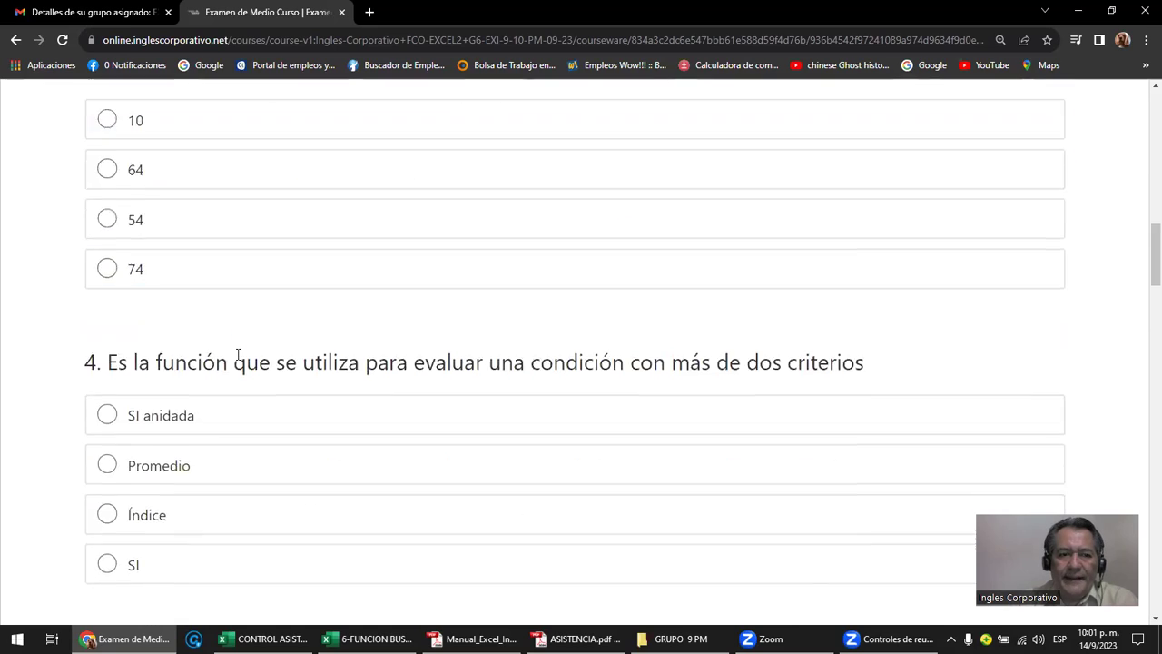
pyautogui.scroll(-4, 237, 356)
pyautogui.scroll(-2, 238, 355)
pyautogui.scroll(-3, 238, 355)
pyautogui.scroll(-4, 237, 355)
pyautogui.scroll(-2, 239, 358)
pyautogui.scroll(-3, 240, 358)
pyautogui.scroll(-4, 240, 359)
pyautogui.scroll(-2, 240, 358)
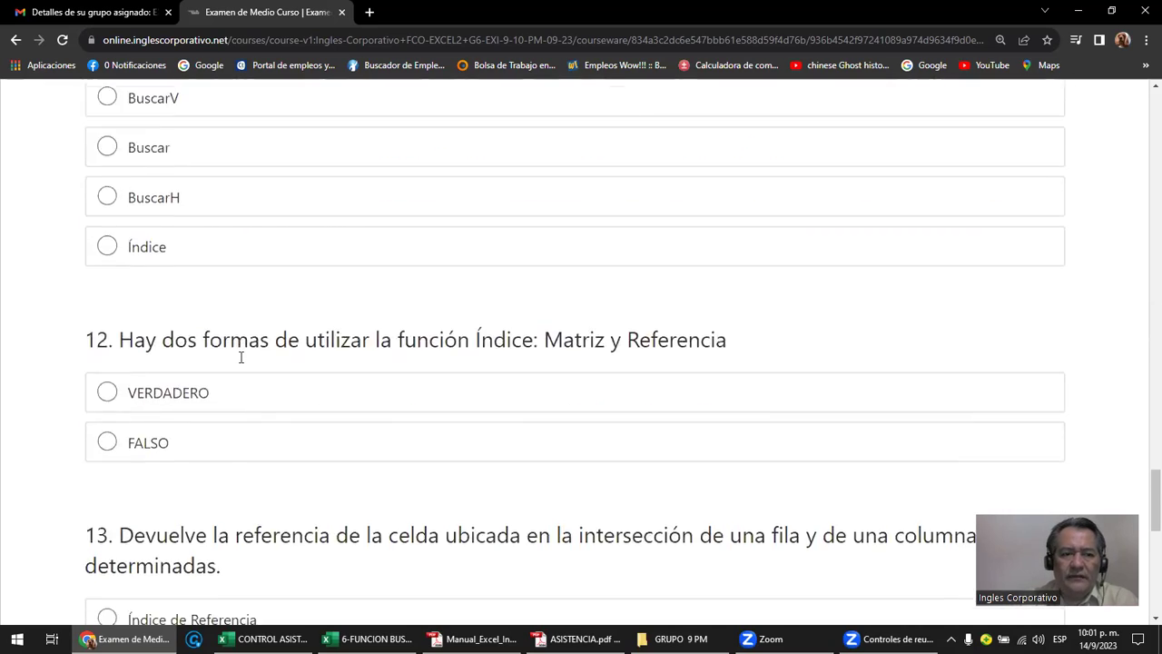
pyautogui.scroll(-4, 240, 357)
pyautogui.scroll(-2, 240, 356)
pyautogui.scroll(-1, 239, 361)
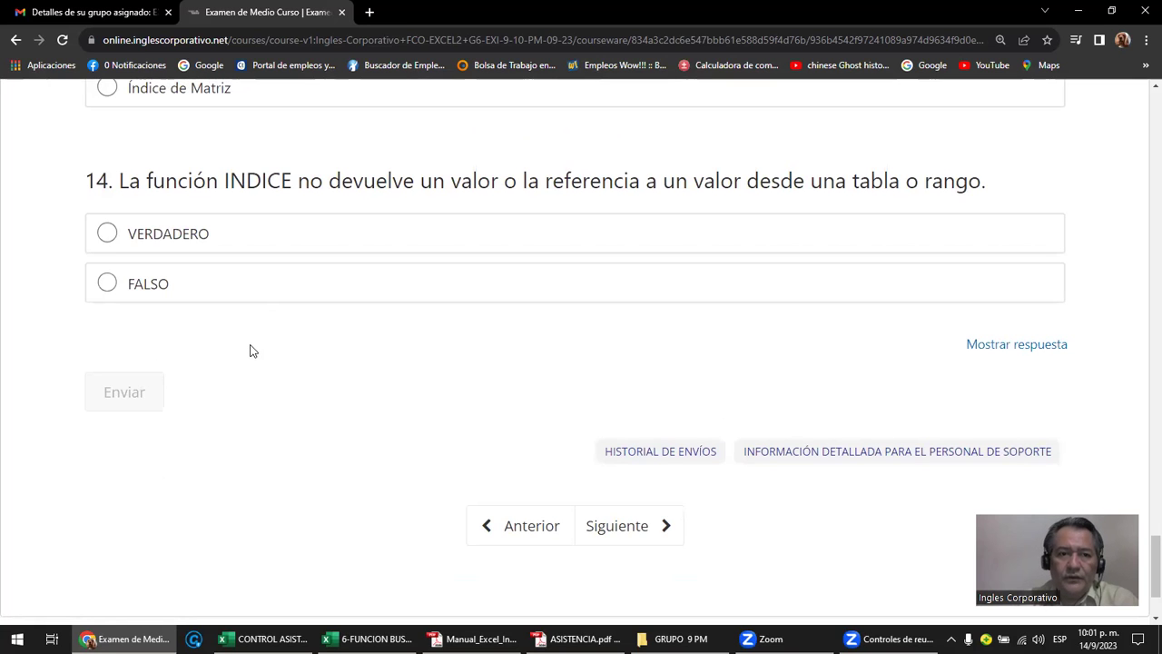
# - Return to the top of the midterm, graded 0.0/100.0 and worth 30%
pyautogui.scroll(5, 252, 351)
pyautogui.scroll(7, 252, 351)
pyautogui.scroll(7, 252, 351)
pyautogui.scroll(6, 252, 351)
pyautogui.scroll(8, 252, 351)
pyautogui.scroll(2, 252, 352)
pyautogui.scroll(6, 252, 351)
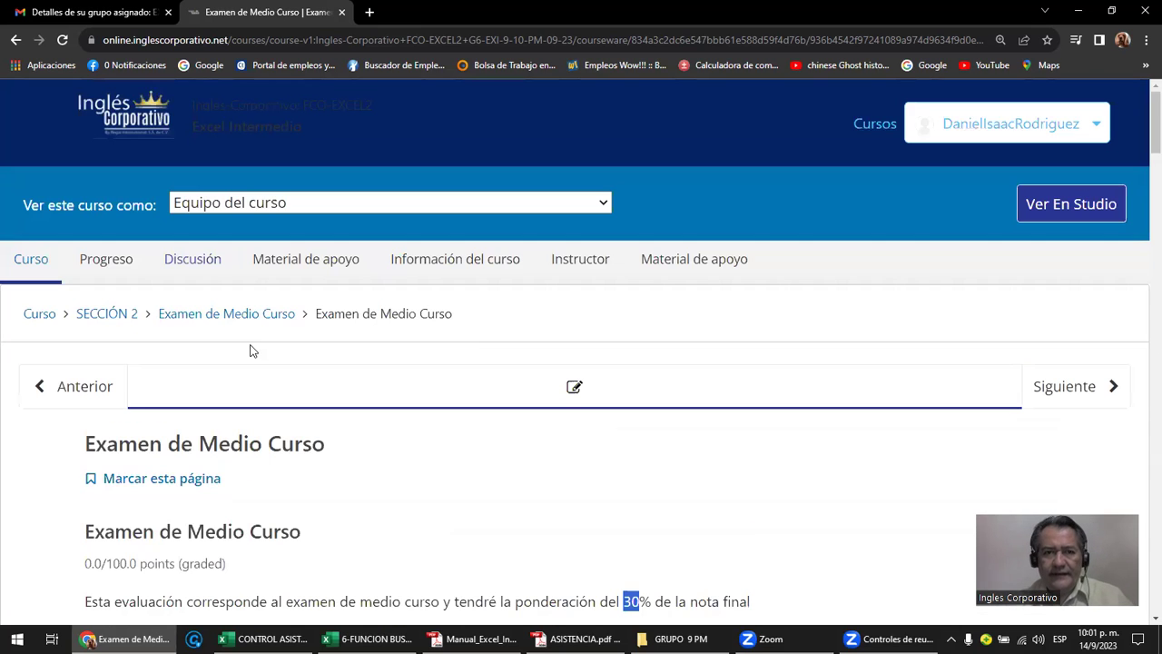
# - Go to the Instructor tab's Administrador de Estudiantes section
pyautogui.click(573, 263)
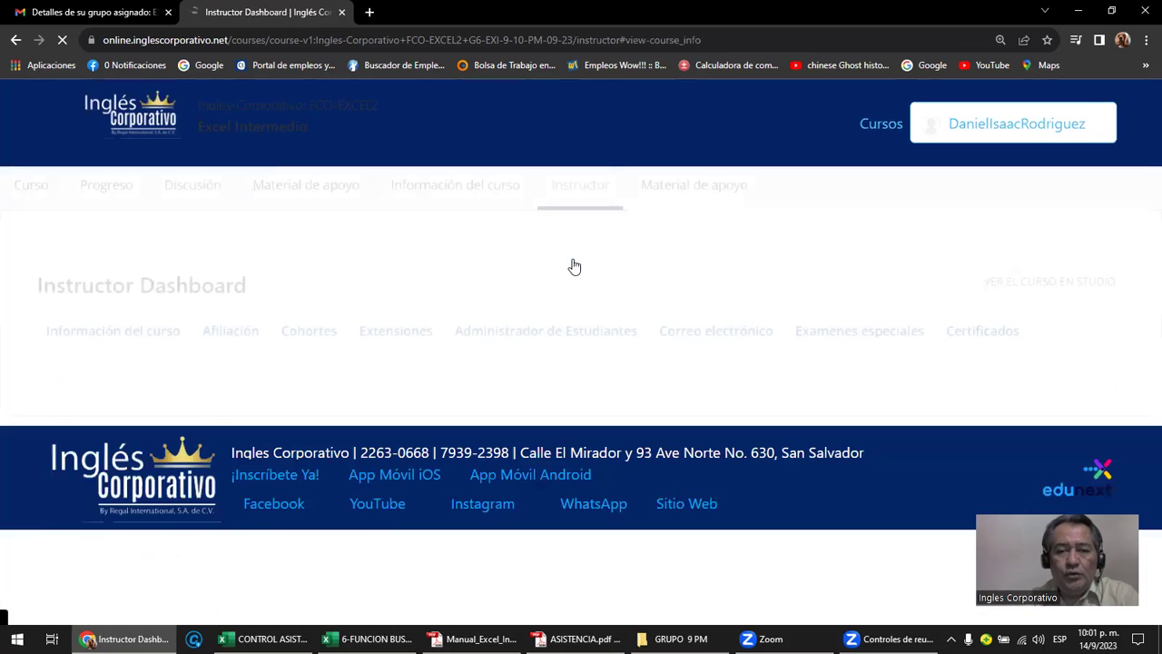
pyautogui.scroll(-2, 521, 363)
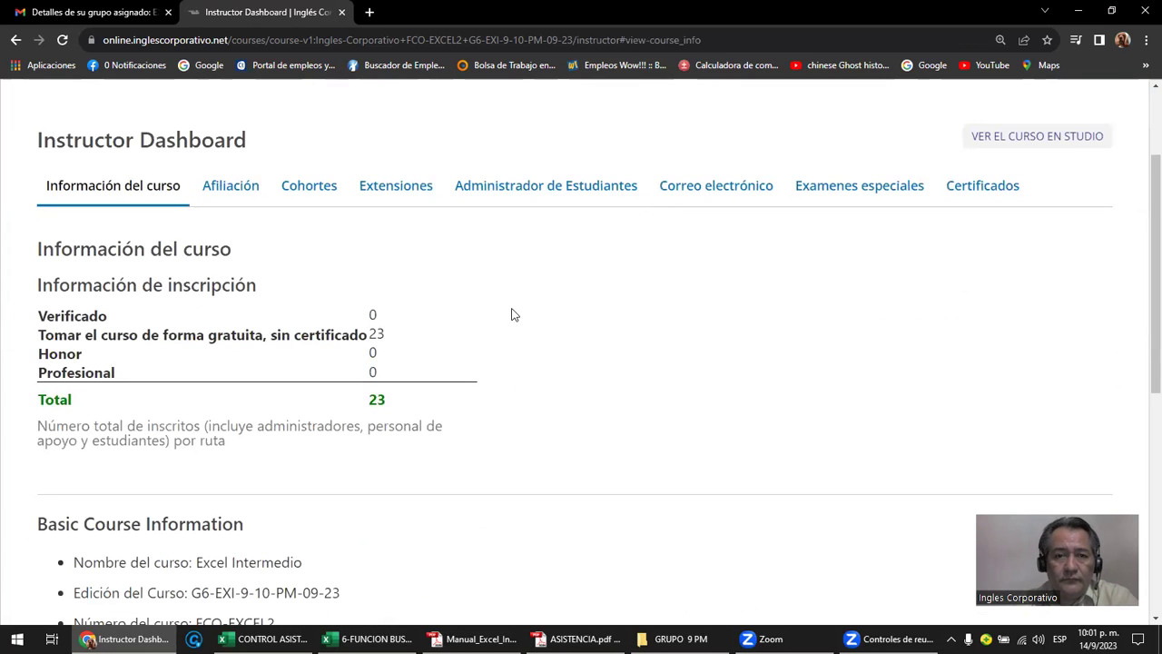
pyautogui.scroll(-2, 532, 259)
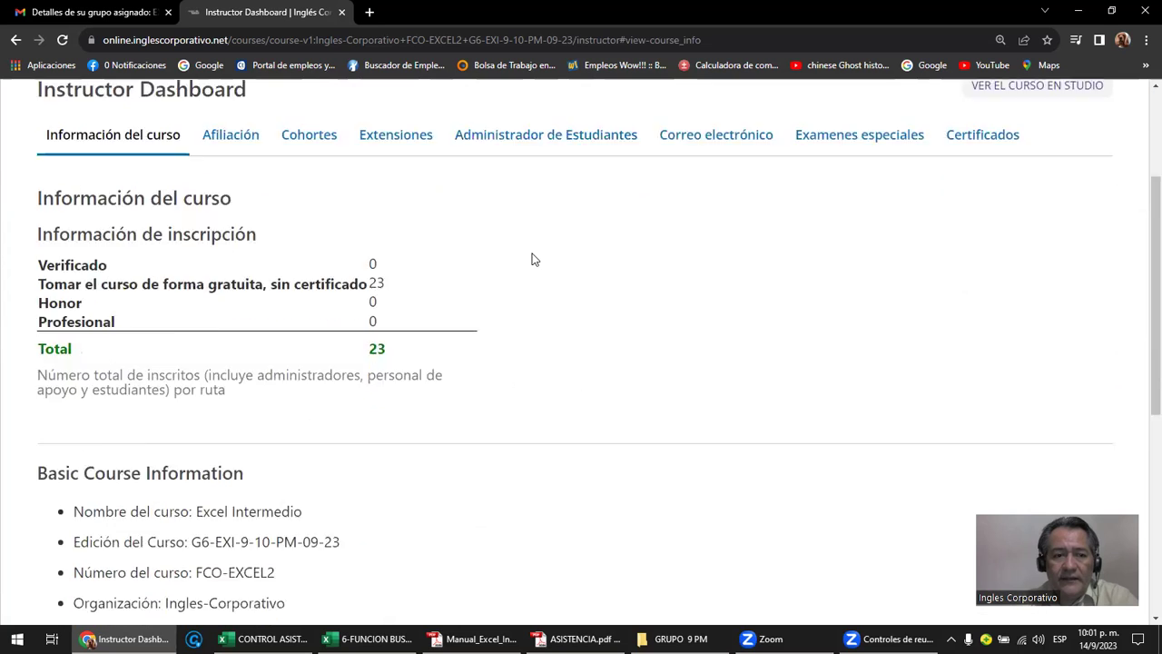
pyautogui.scroll(4, 558, 259)
pyautogui.click(575, 332)
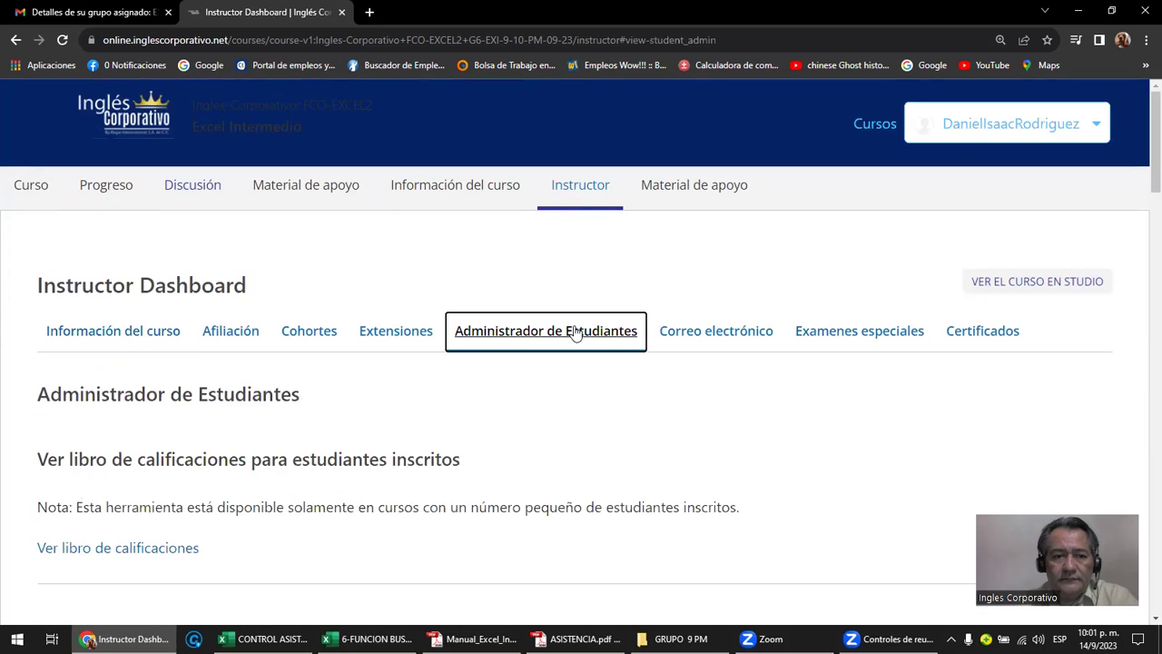
# - Open the Libro de Calificaciones and review the HW, midterm and final scores table
pyautogui.click(147, 559)
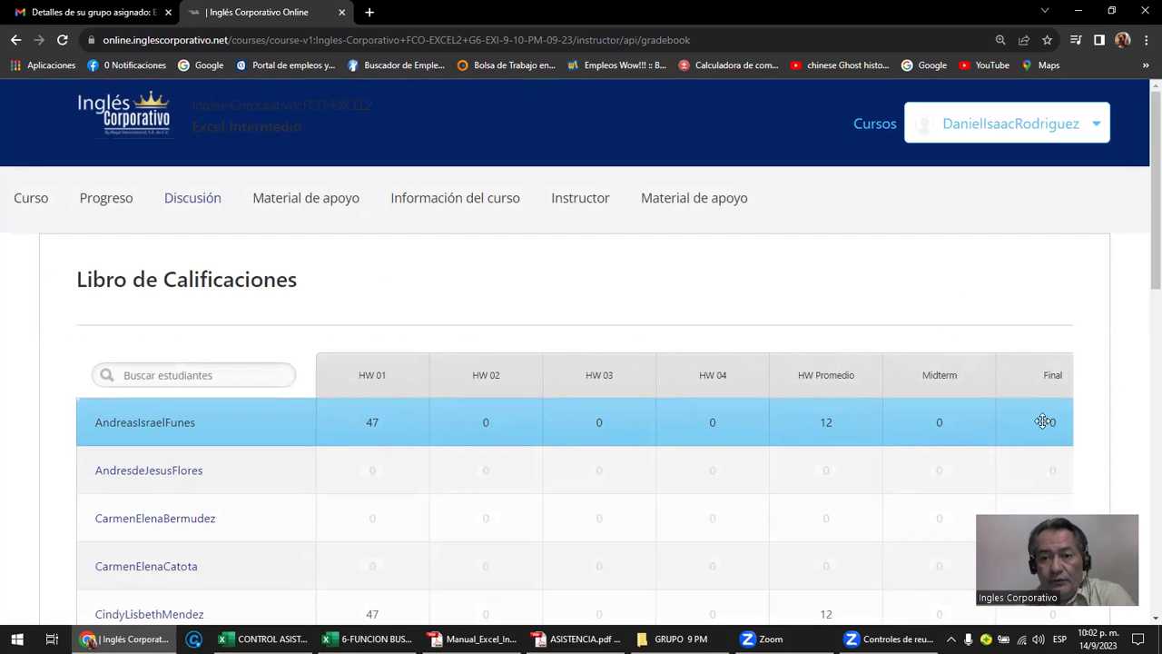
pyautogui.scroll(-2, 1043, 422)
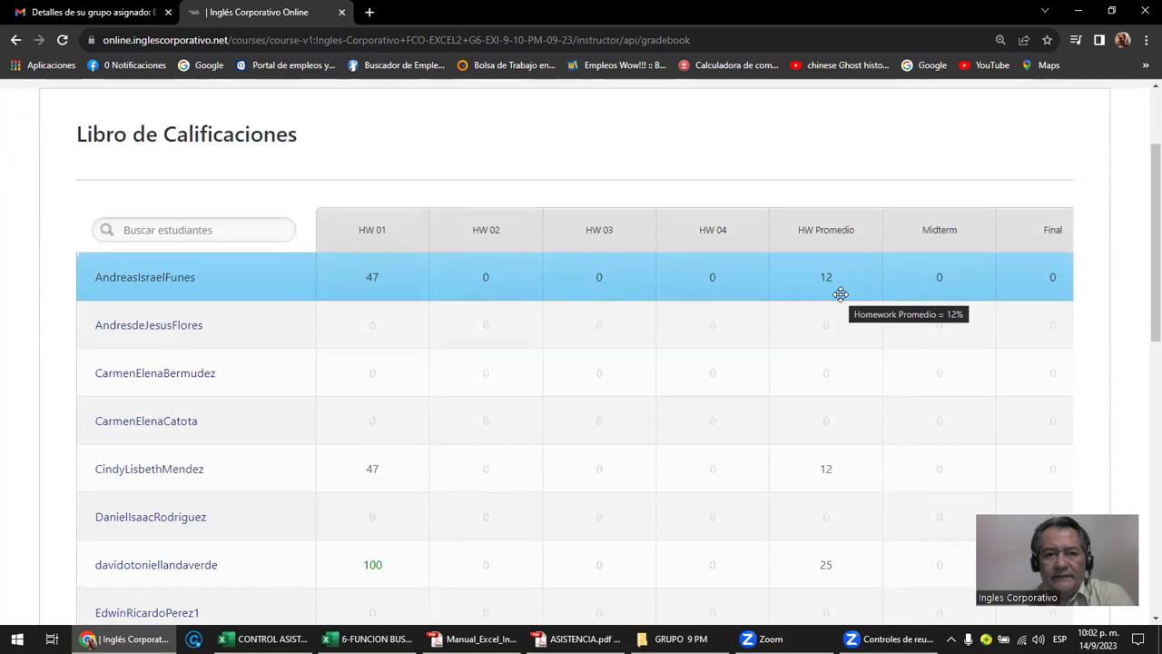
pyautogui.scroll(-3, 373, 279)
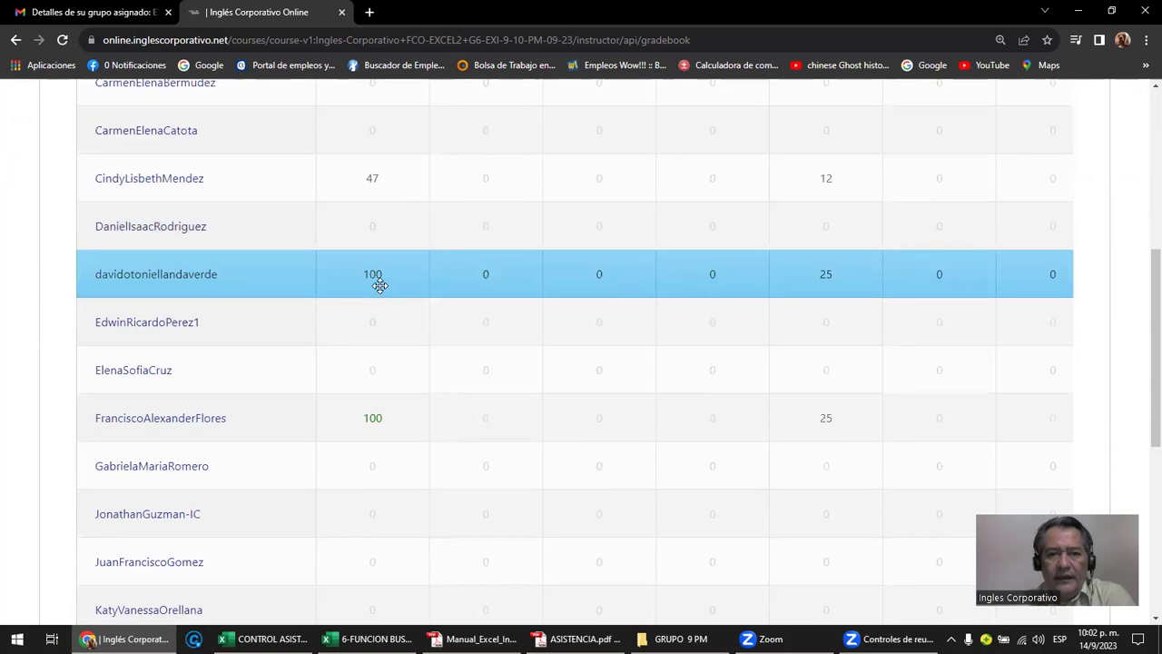
pyautogui.scroll(4, 382, 283)
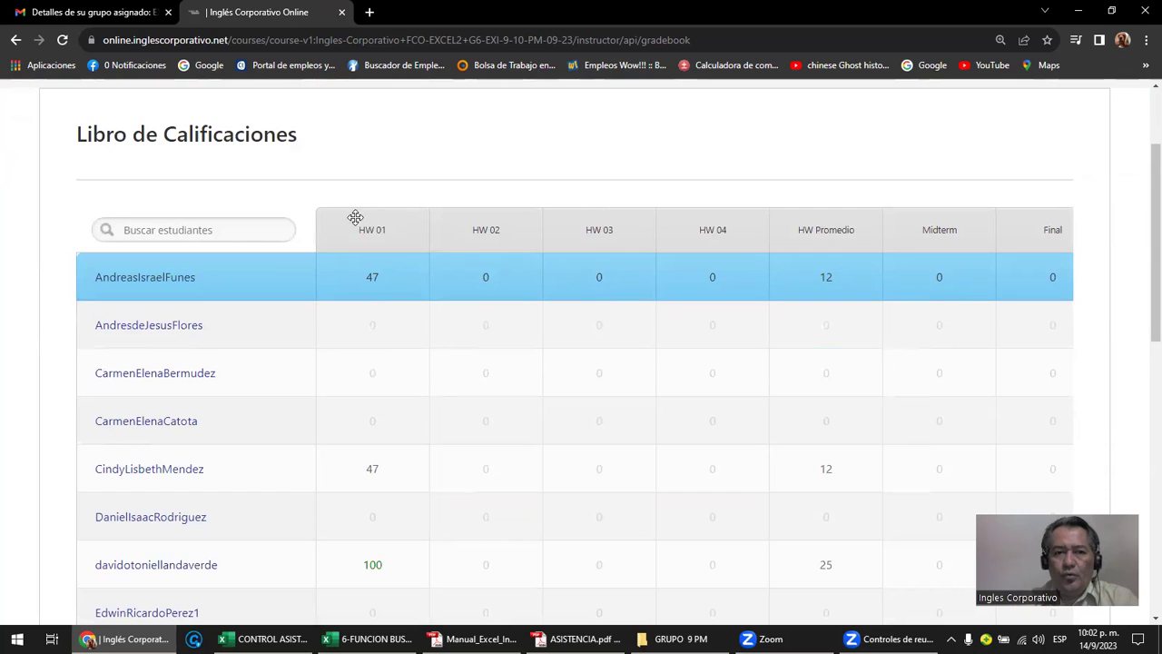
pyautogui.scroll(1, 396, 228)
pyautogui.scroll(-4, 396, 233)
pyautogui.scroll(-4, 400, 231)
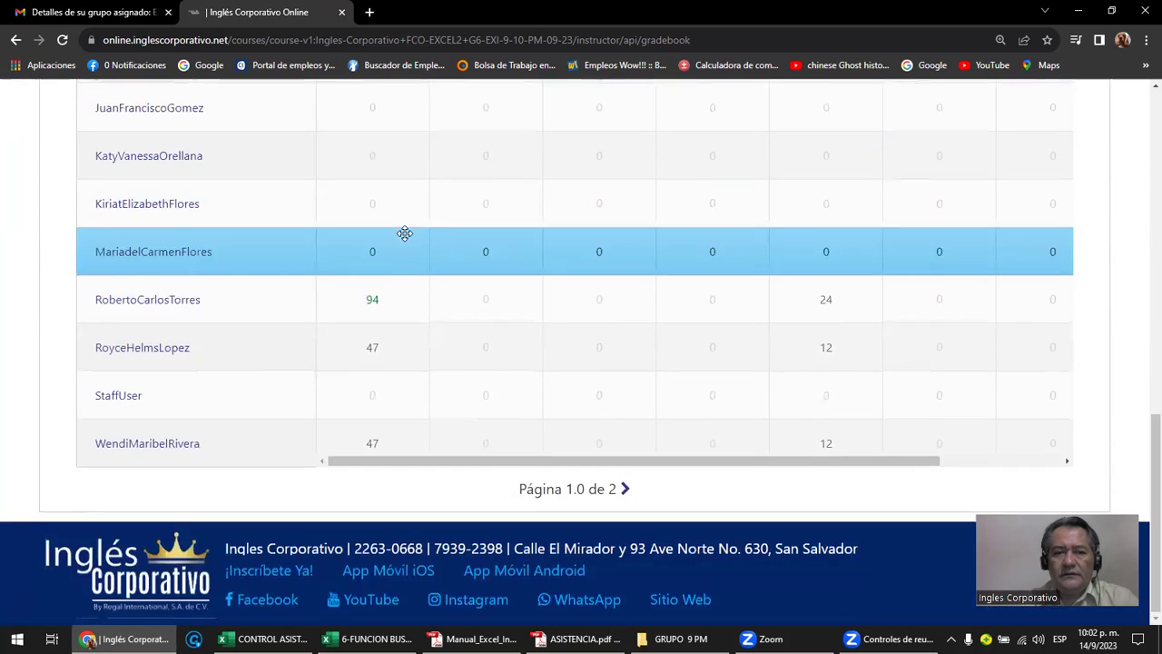
pyautogui.scroll(8, 400, 231)
# - Review the first student's course progress chart, then bring the Zoom meeting gallery forward
pyautogui.click(170, 334)
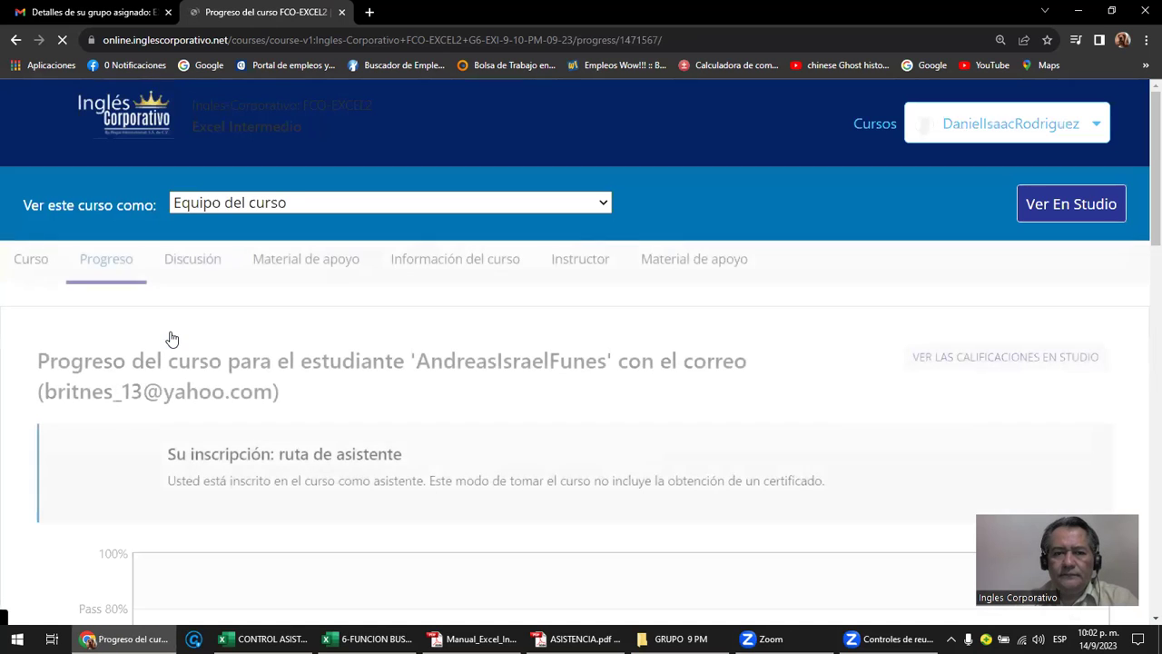
pyautogui.scroll(-3, 191, 340)
pyautogui.scroll(-2, 190, 337)
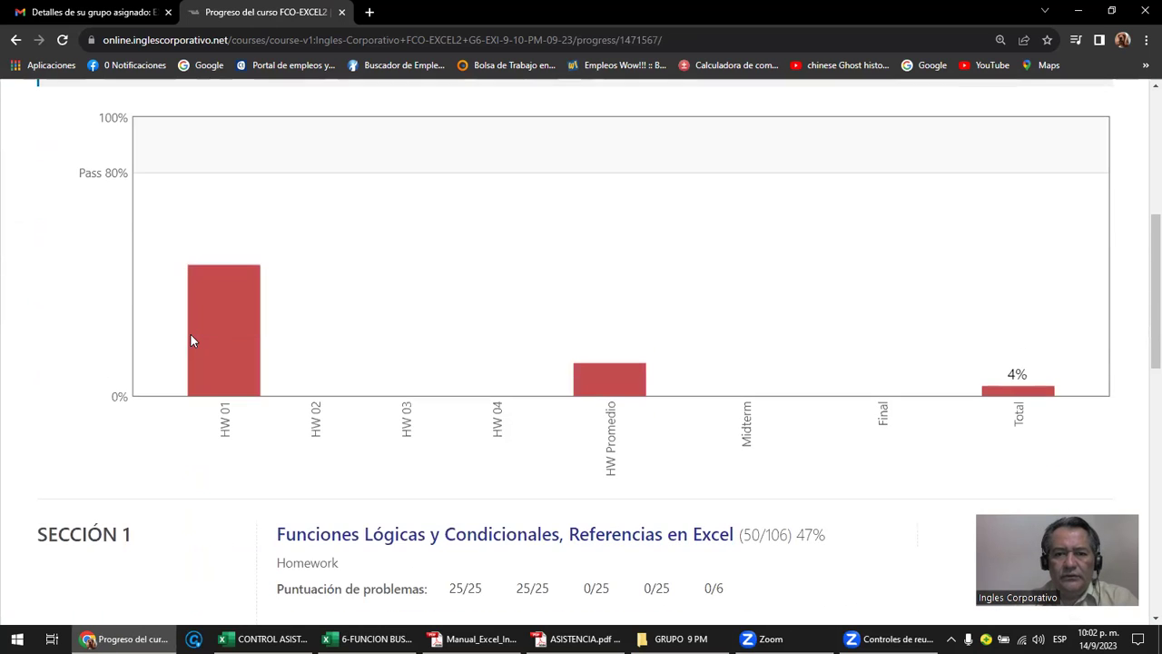
pyautogui.scroll(1, 190, 337)
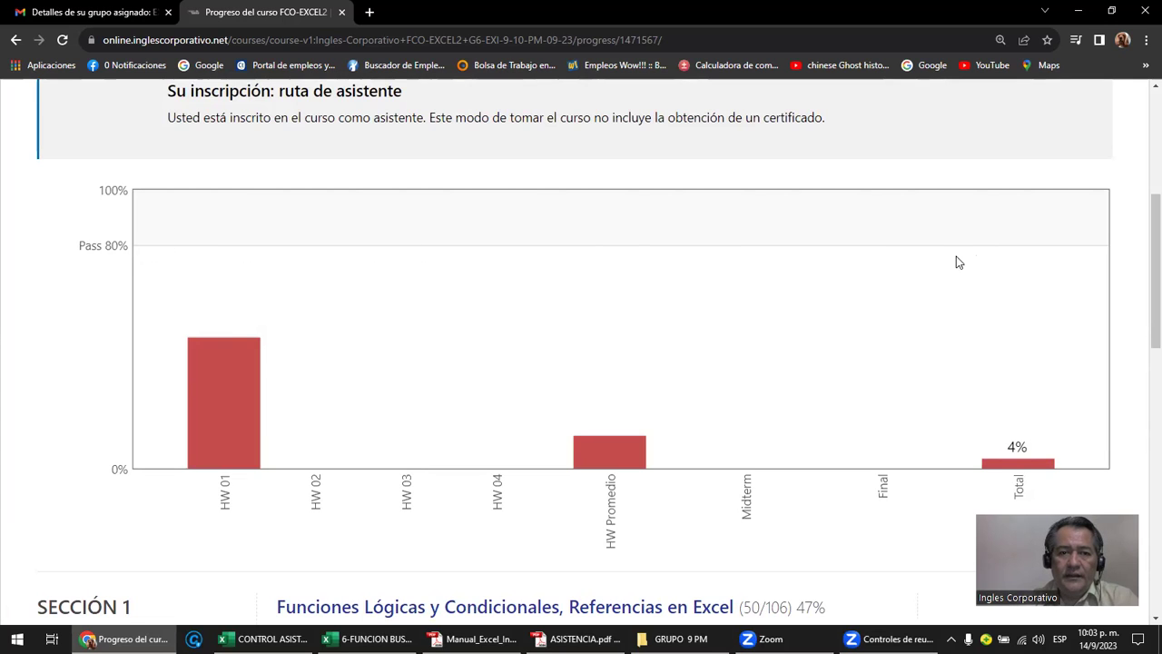
pyautogui.moveTo(241, 457)
pyautogui.moveTo(207, 363)
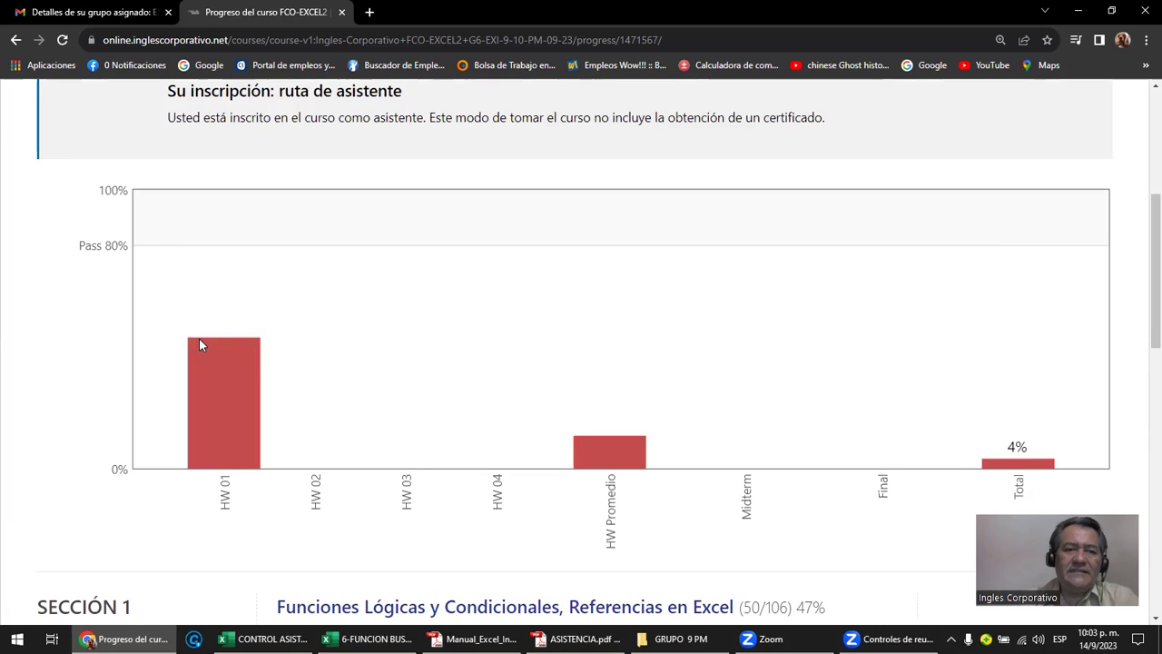
pyautogui.scroll(3, 250, 404)
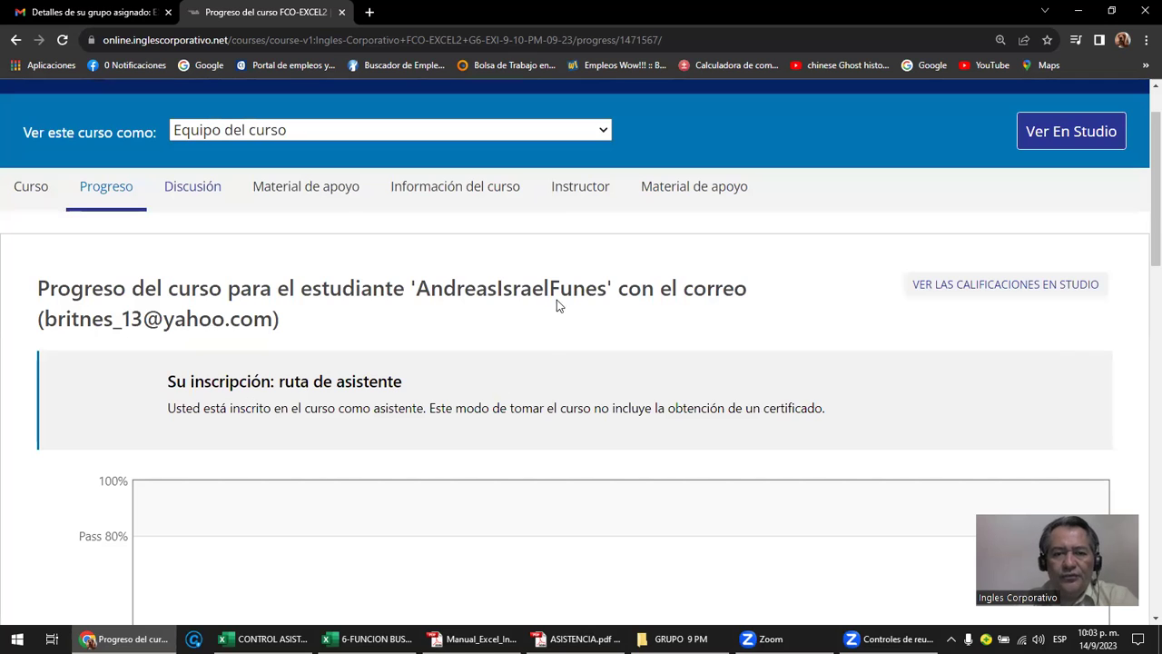
pyautogui.scroll(-1, 285, 389)
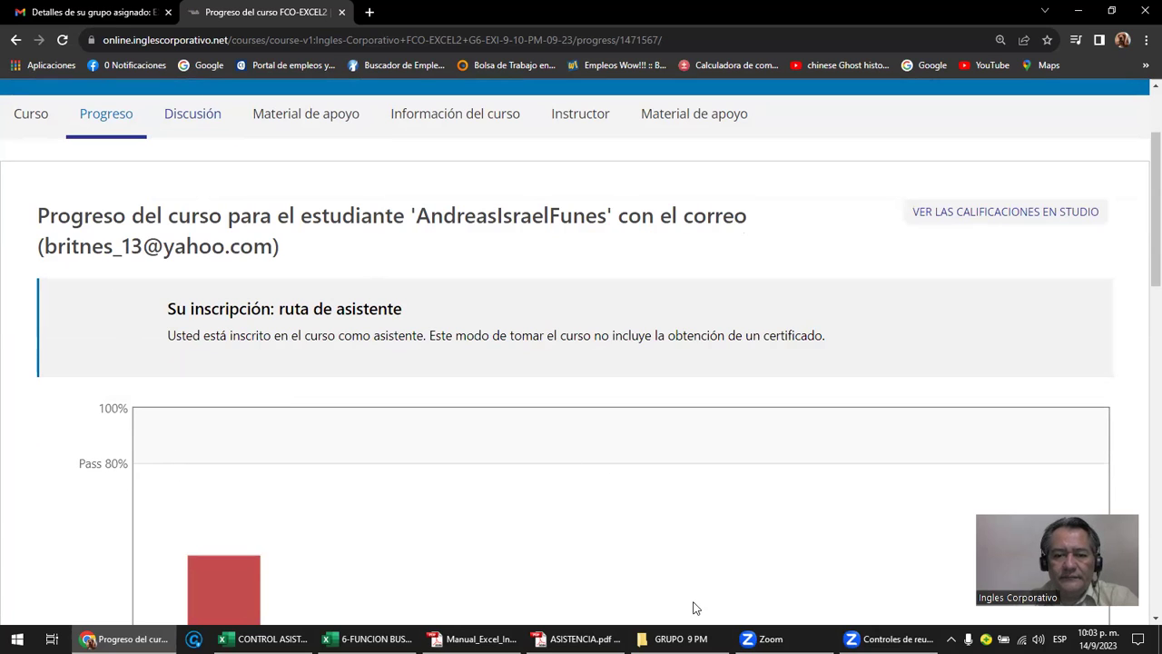
pyautogui.click(763, 638)
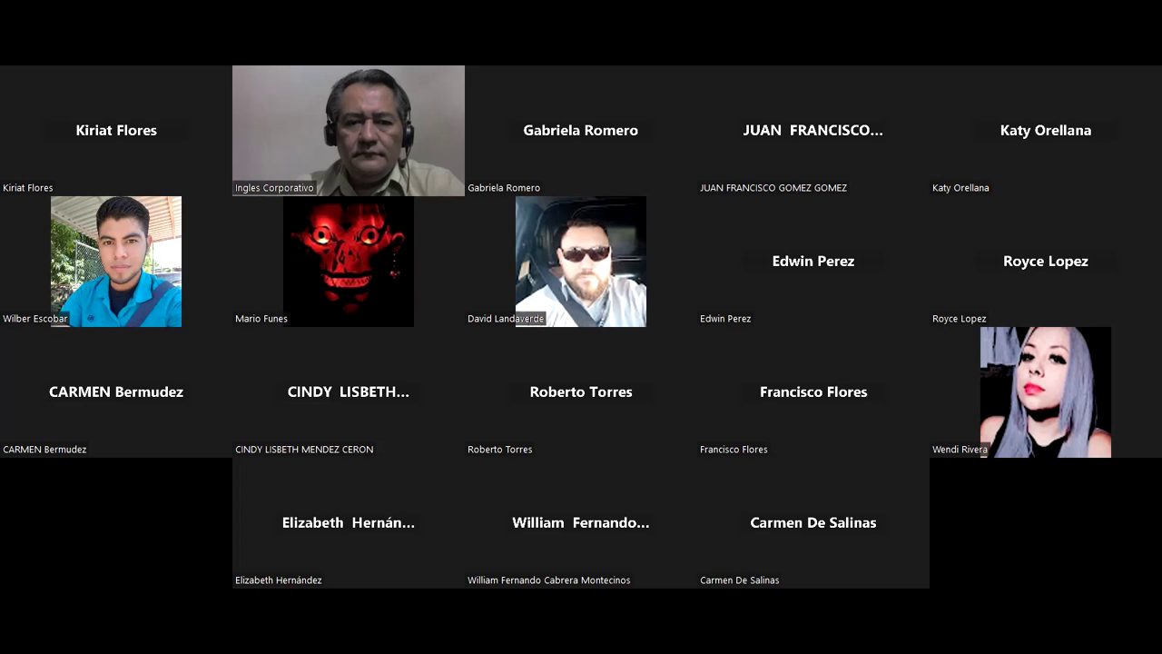